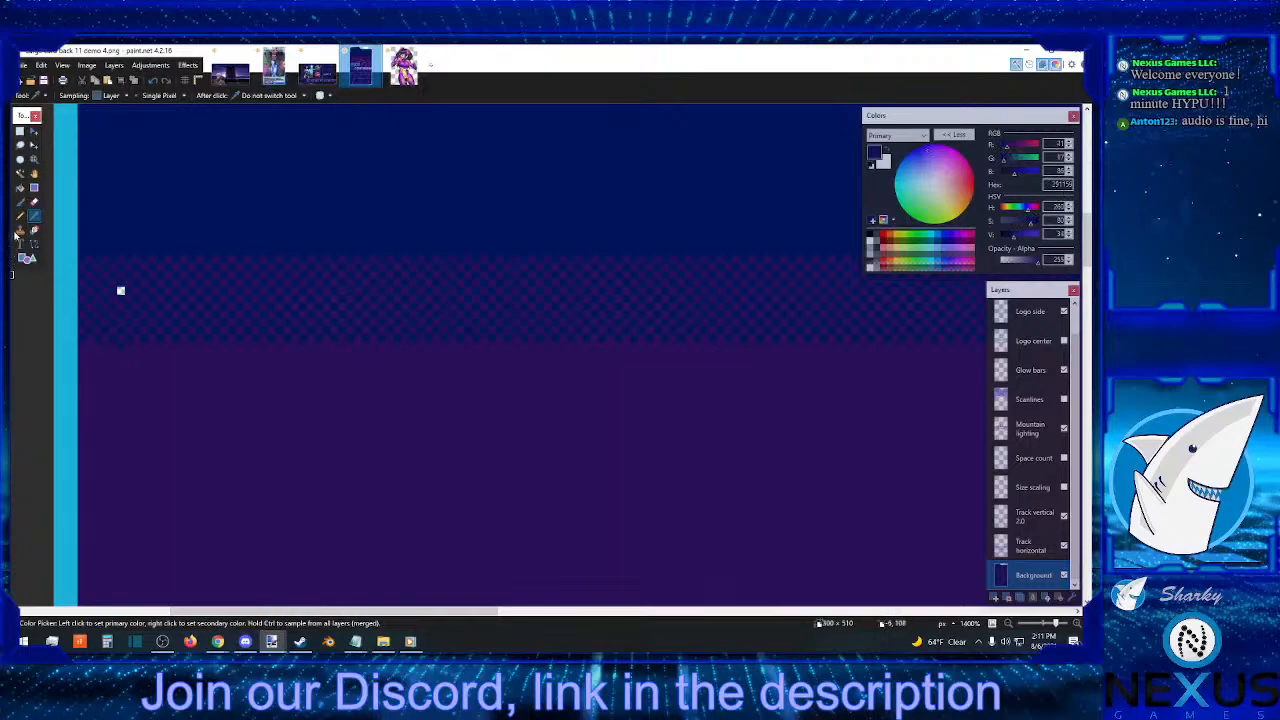
- Examine the dithered sky on the whole card back with the Scanlines layer shown, leaving that layer hidden again
{"action": "left_click", "coordinate": [20, 216]}
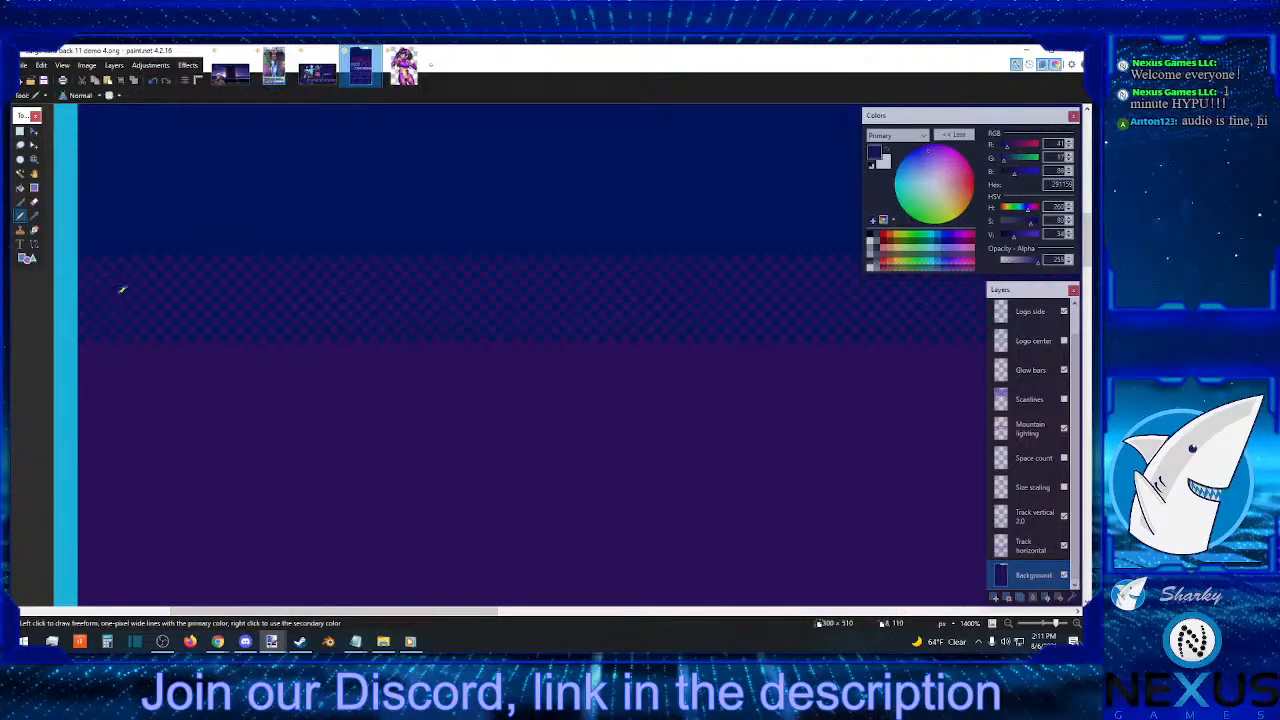
{"action": "left_click", "coordinate": [1010, 623]}
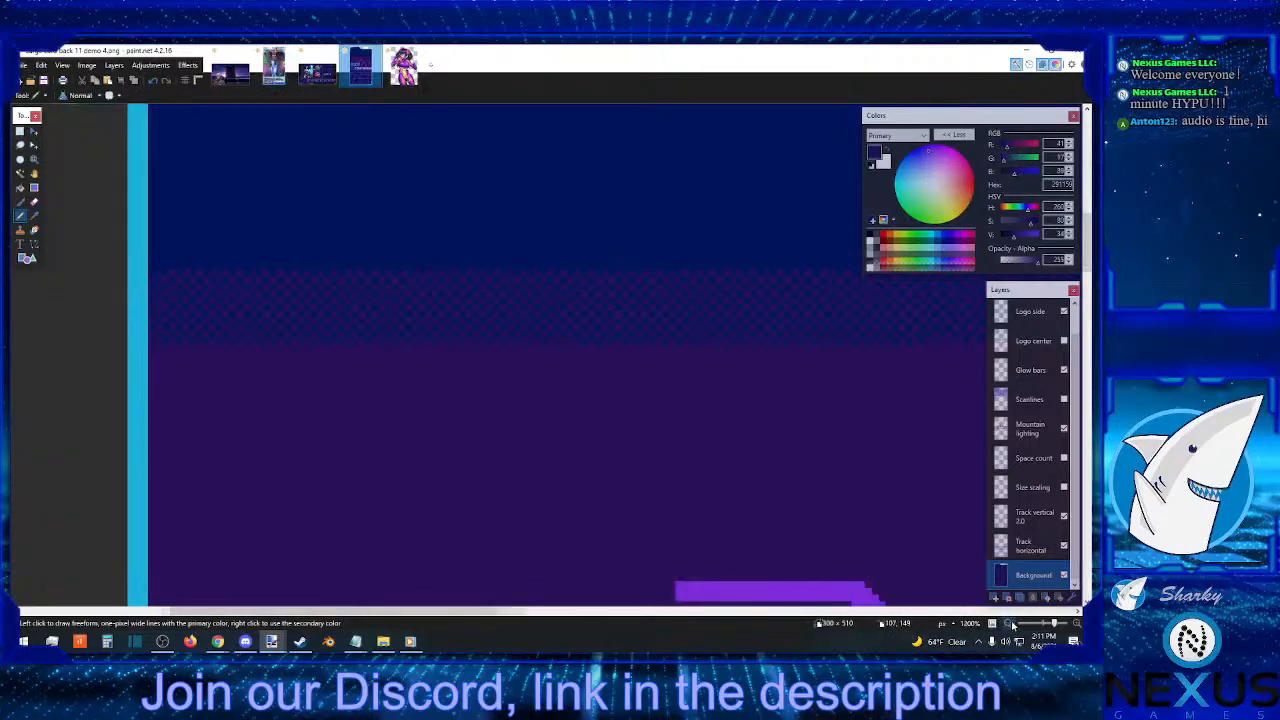
{"action": "left_click", "coordinate": [1010, 623]}
{"action": "left_click", "coordinate": [1010, 623]}
{"action": "left_click", "coordinate": [1010, 623]}
{"action": "left_click", "coordinate": [1010, 623]}
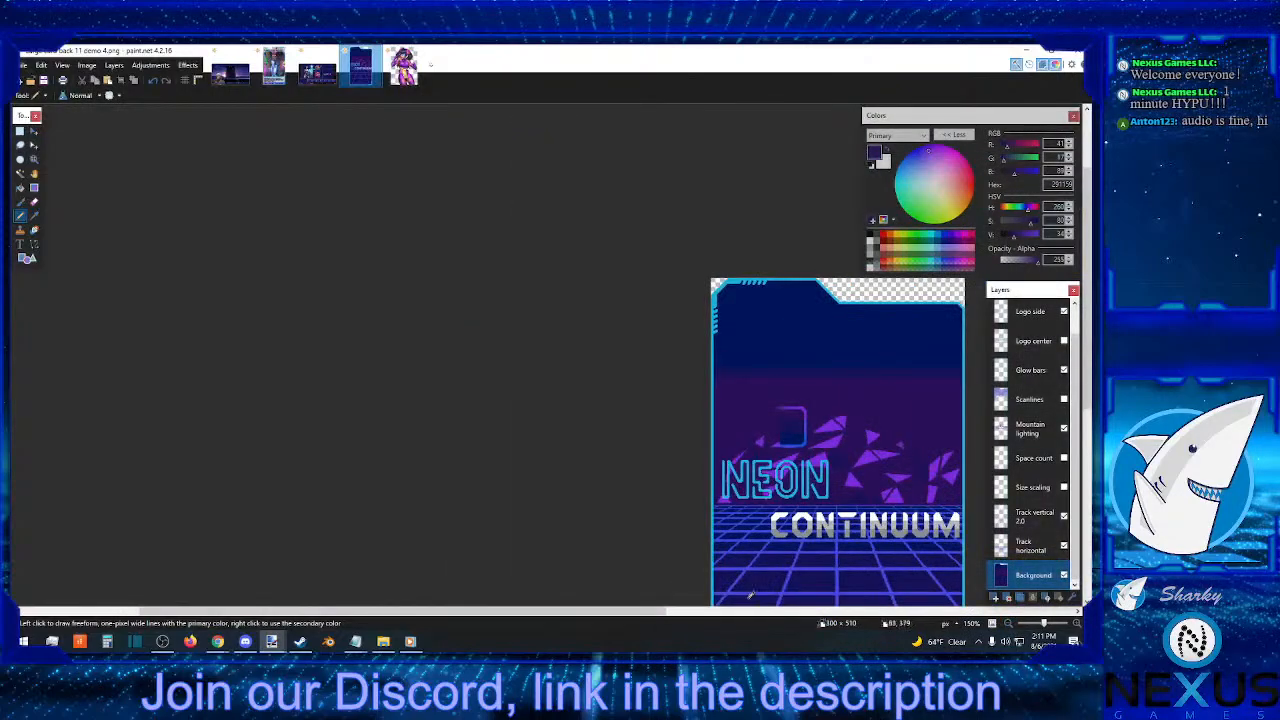
{"action": "left_click_drag", "start_coordinate": [598, 613], "coordinate": [747, 601]}
{"action": "scroll", "coordinate": [740, 560], "scroll_direction": "down", "scroll_amount": 3}
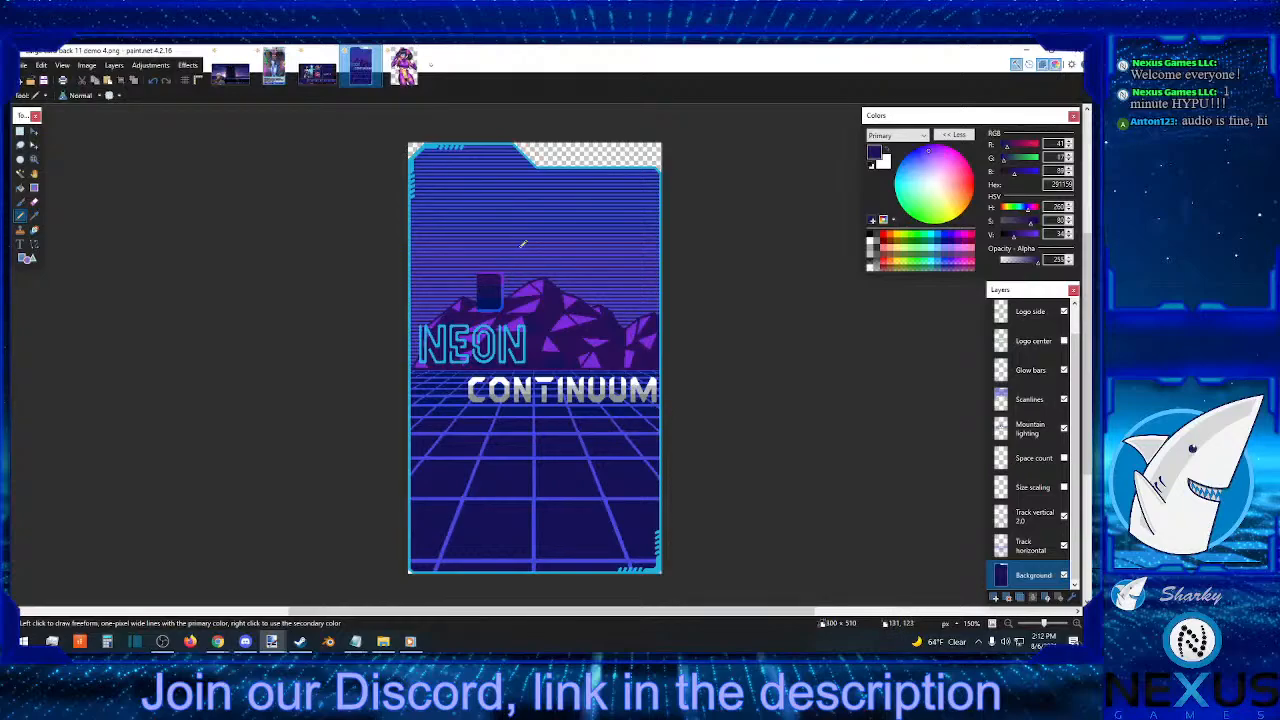
{"action": "left_click", "coordinate": [1063, 399]}
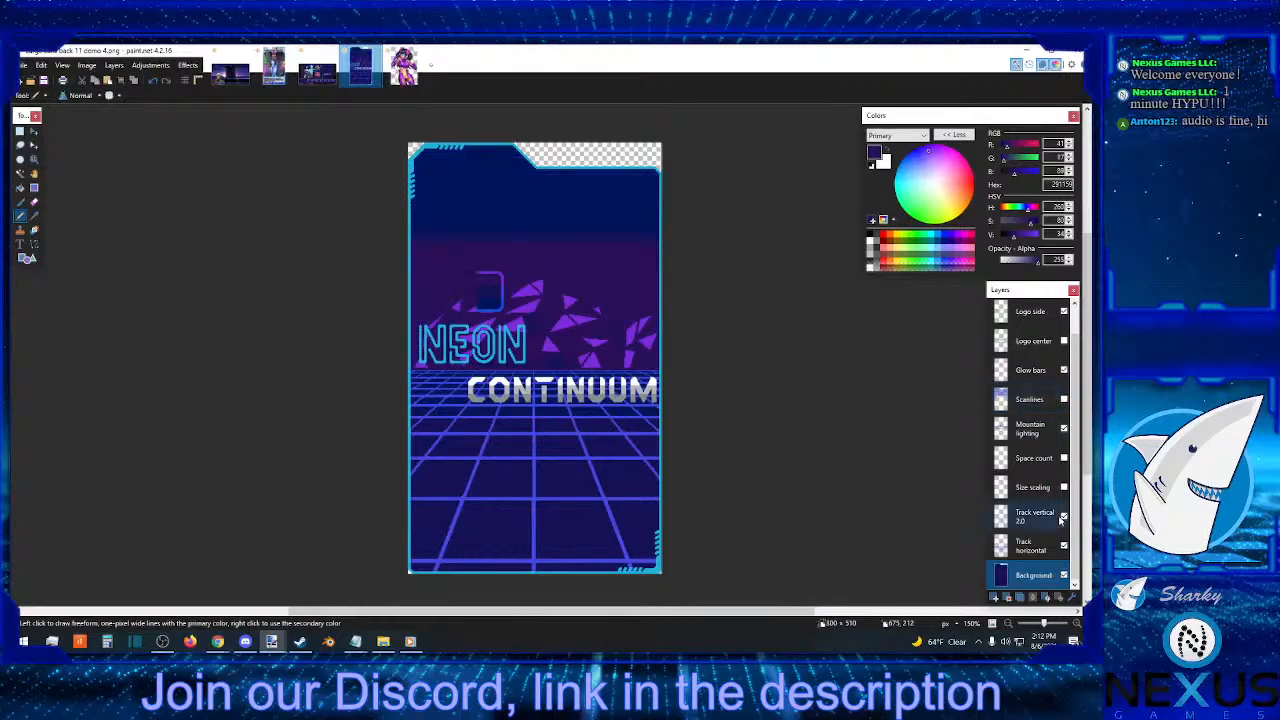
- Select a 297 × 5 px strip along the lower part of the dithered band on the Background layer
{"action": "scroll", "coordinate": [535, 515], "scroll_direction": "up", "scroll_amount": 7}
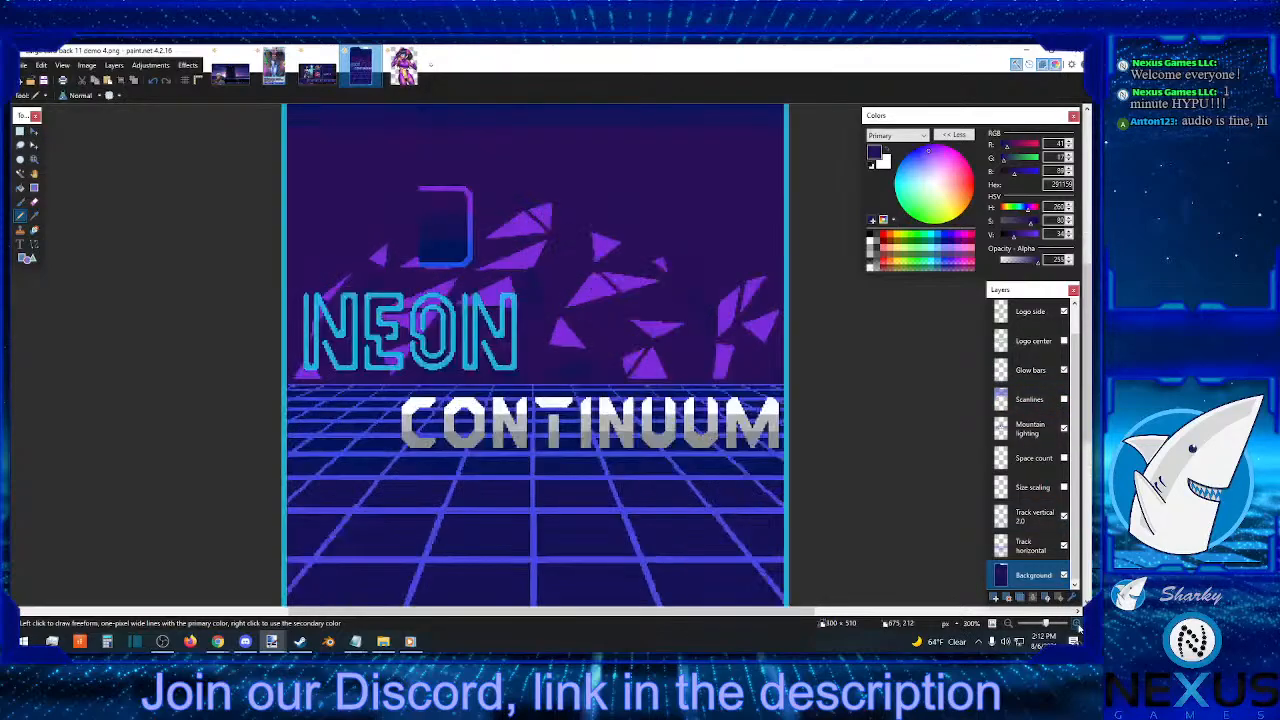
{"action": "scroll", "coordinate": [535, 515], "scroll_direction": "up", "scroll_amount": 3}
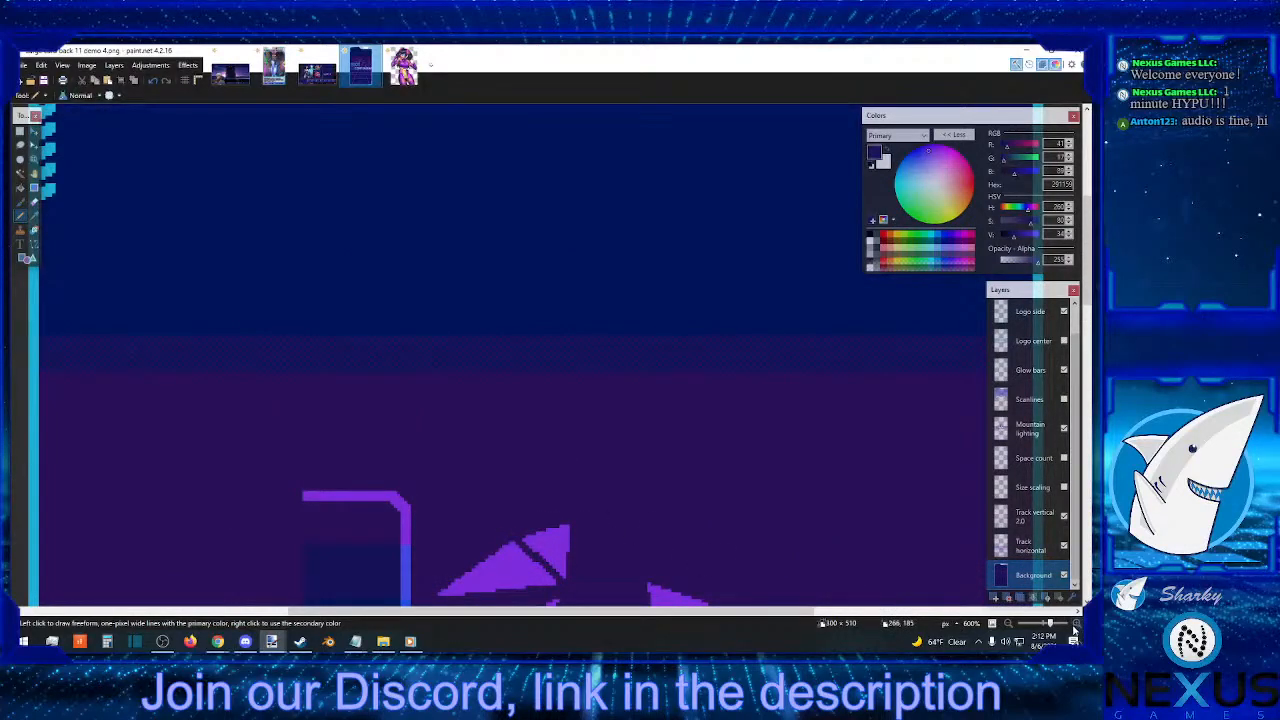
{"action": "scroll", "coordinate": [622, 592], "scroll_direction": "up", "scroll_amount": 2}
{"action": "left_click_drag", "start_coordinate": [640, 601], "coordinate": [410, 600]}
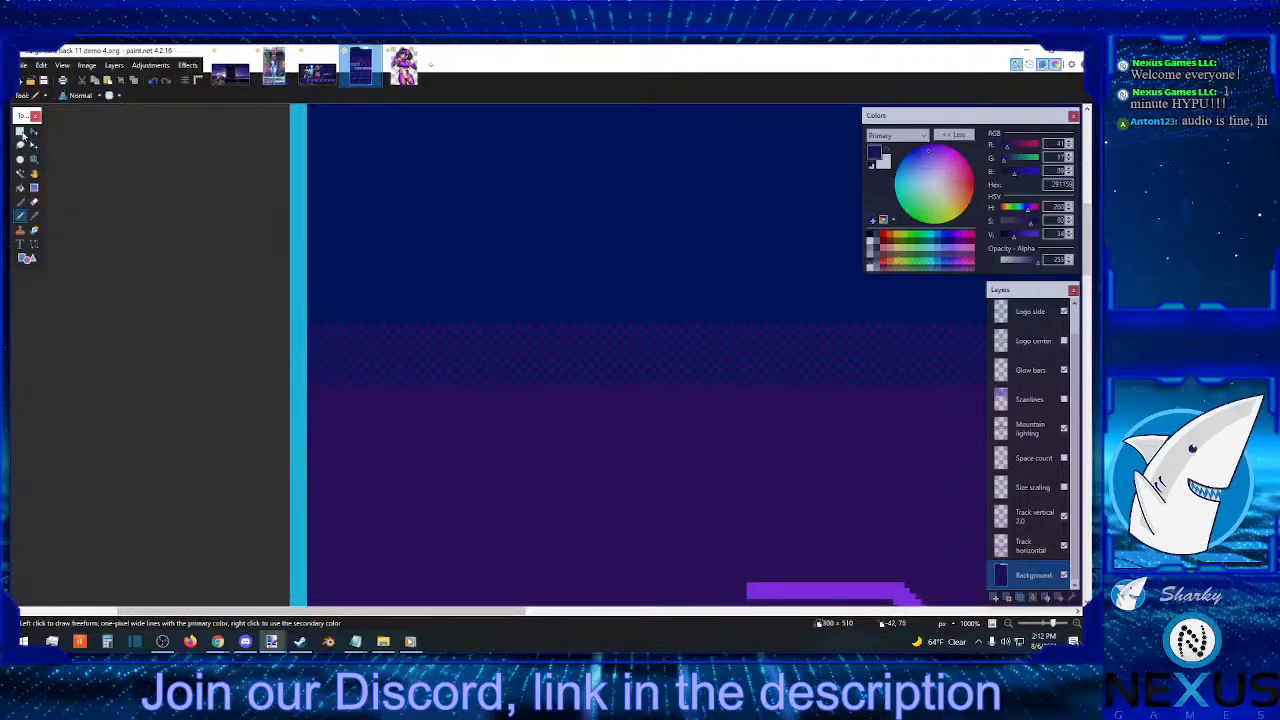
{"action": "left_click", "coordinate": [21, 132]}
{"action": "left_click_drag", "start_coordinate": [310, 380], "coordinate": [1045, 356]}
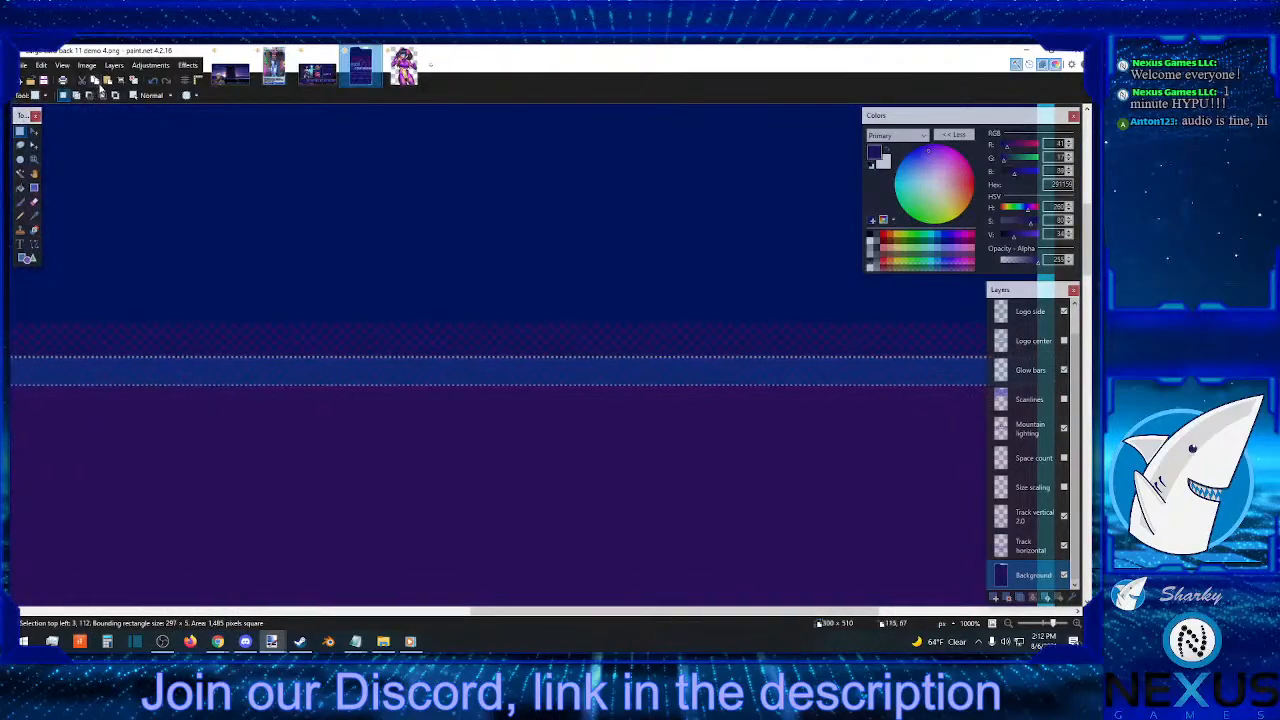
- Paste a copy of the dithered strip, move it down 4 px to extend the band, and deselect it
{"action": "key", "text": "m"}
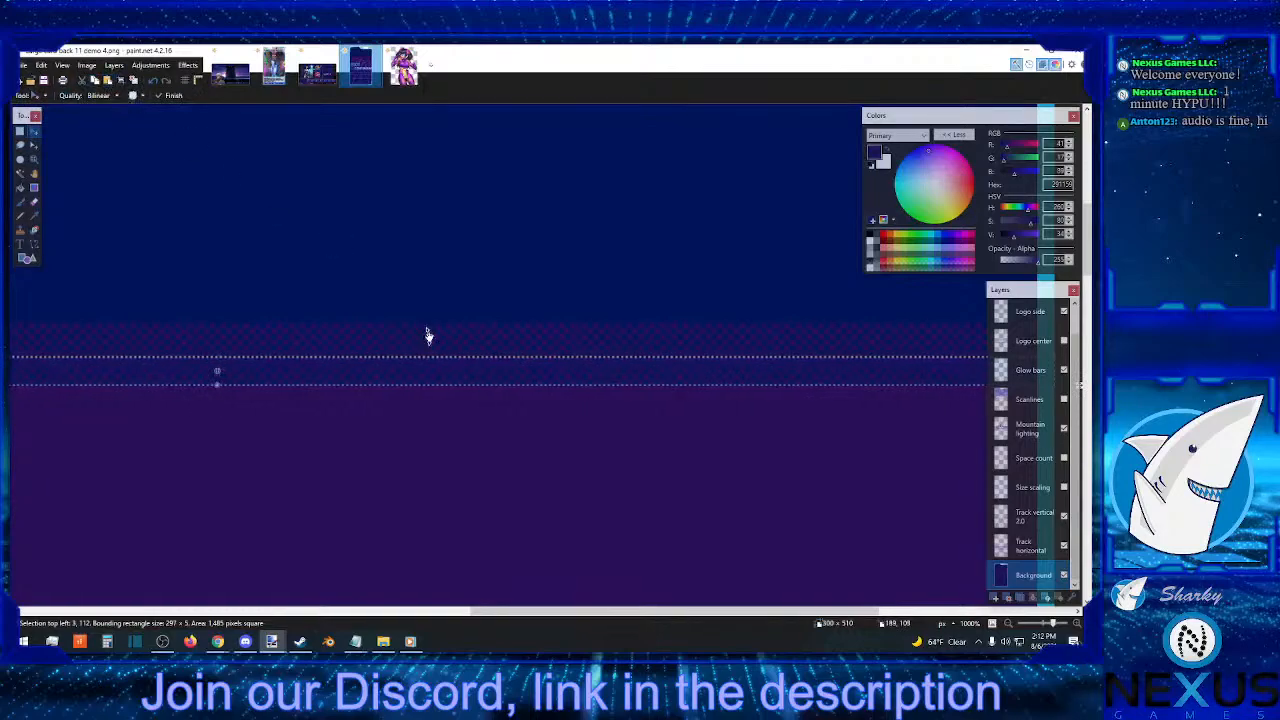
{"action": "key", "text": "Down"}
{"action": "key", "text": "Down"}
{"action": "key", "text": "Down"}
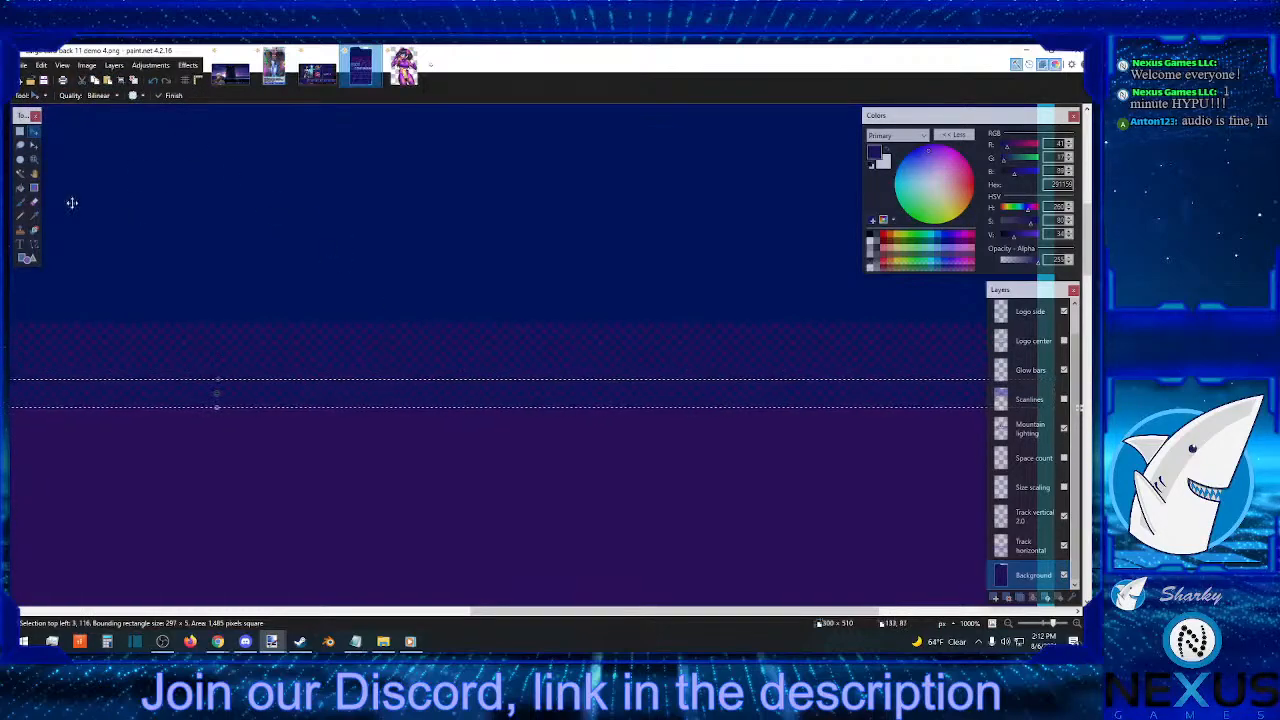
{"action": "left_click", "coordinate": [19, 131]}
{"action": "left_click", "coordinate": [360, 215]}
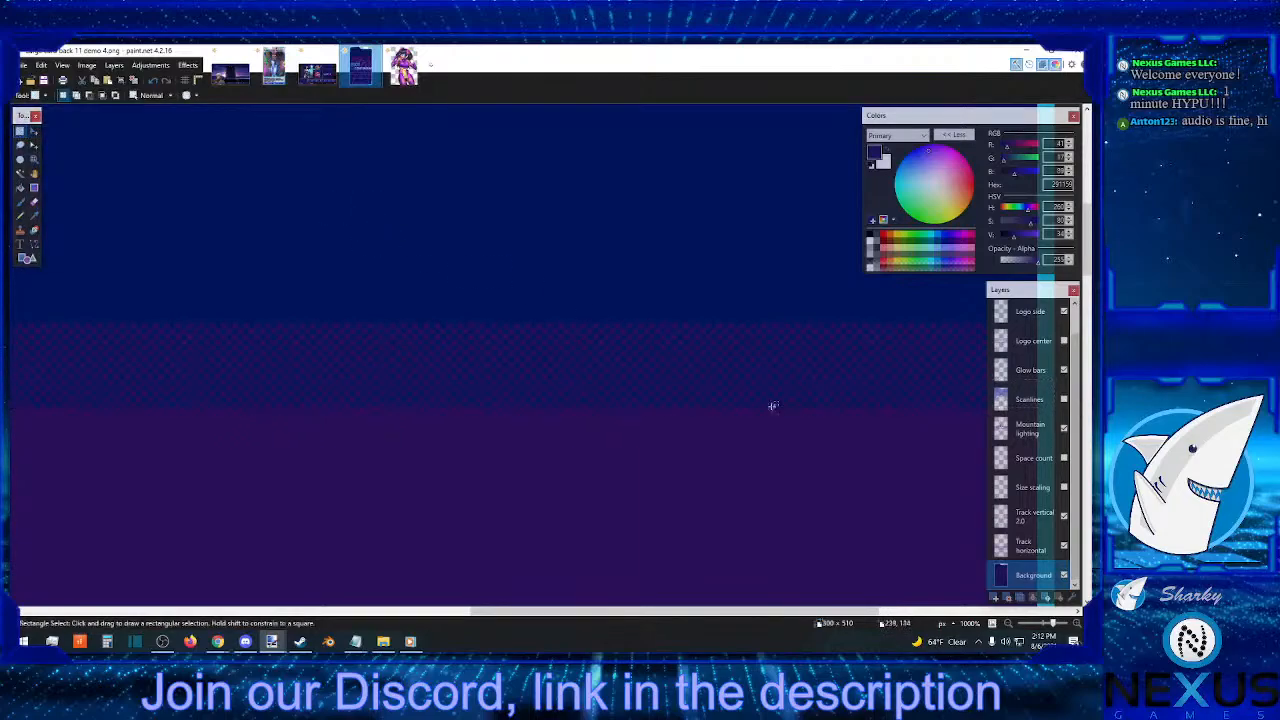
- Examine the extended dither on the whole card back with the Scanlines layer shown
{"action": "left_click", "coordinate": [1009, 624]}
{"action": "left_click", "coordinate": [1009, 624]}
{"action": "left_click", "coordinate": [1009, 624]}
{"action": "left_click", "coordinate": [1009, 624]}
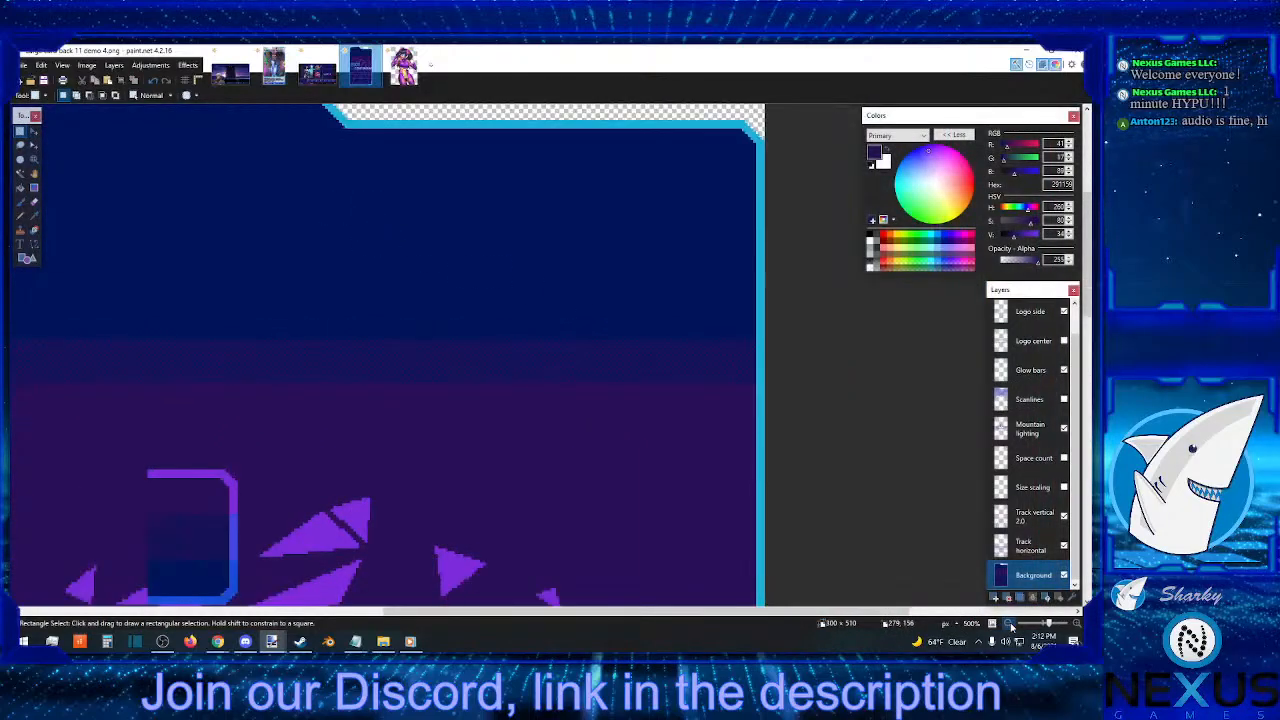
{"action": "left_click", "coordinate": [1009, 624]}
{"action": "left_click", "coordinate": [1009, 624]}
{"action": "left_click", "coordinate": [1009, 624]}
{"action": "left_click_drag", "start_coordinate": [713, 612], "coordinate": [569, 602]}
{"action": "scroll", "coordinate": [843, 514], "scroll_direction": "down", "scroll_amount": 3}
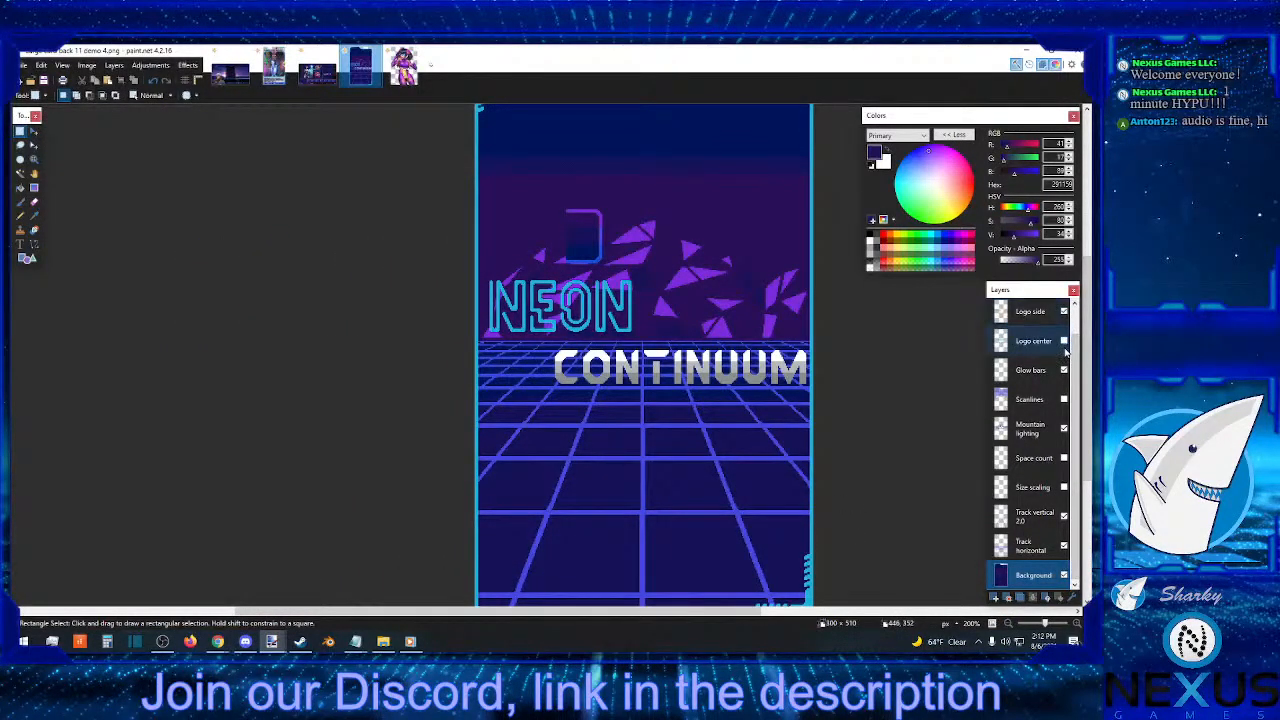
{"action": "left_click", "coordinate": [1063, 398]}
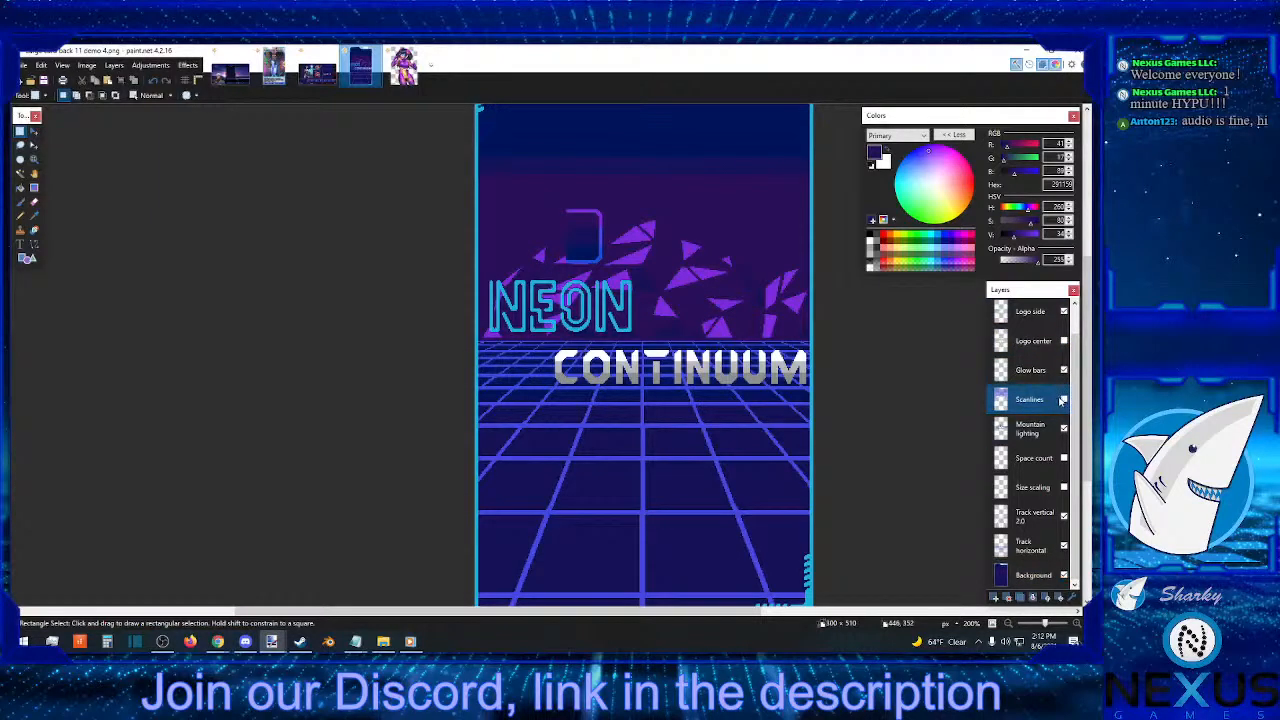
{"action": "left_click", "coordinate": [1063, 398]}
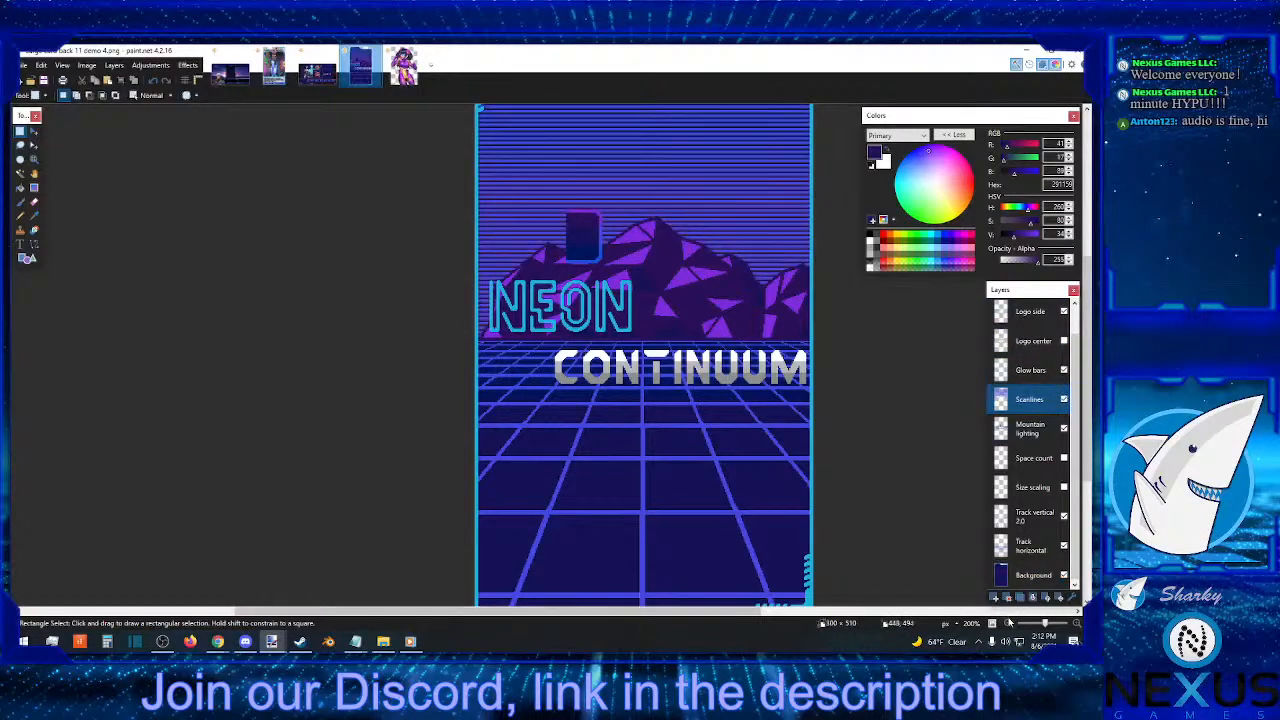
{"action": "left_click", "coordinate": [1009, 624]}
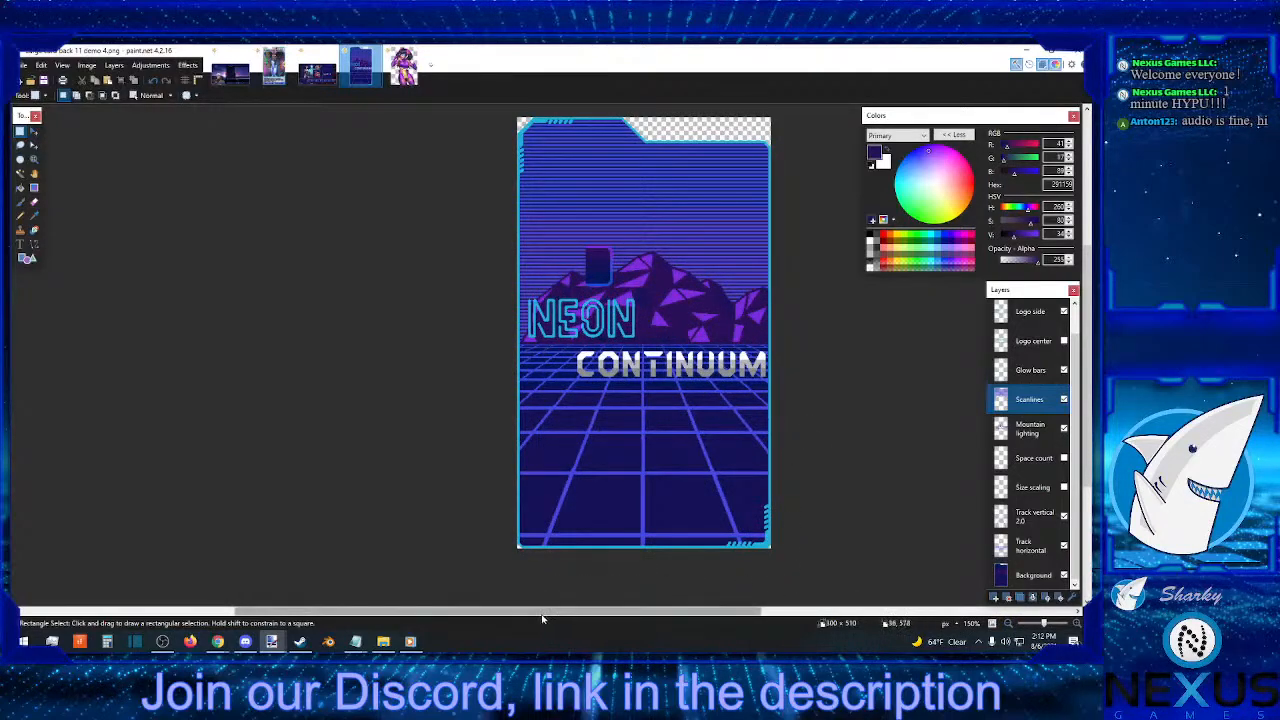
{"action": "left_click_drag", "start_coordinate": [541, 619], "coordinate": [605, 619]}
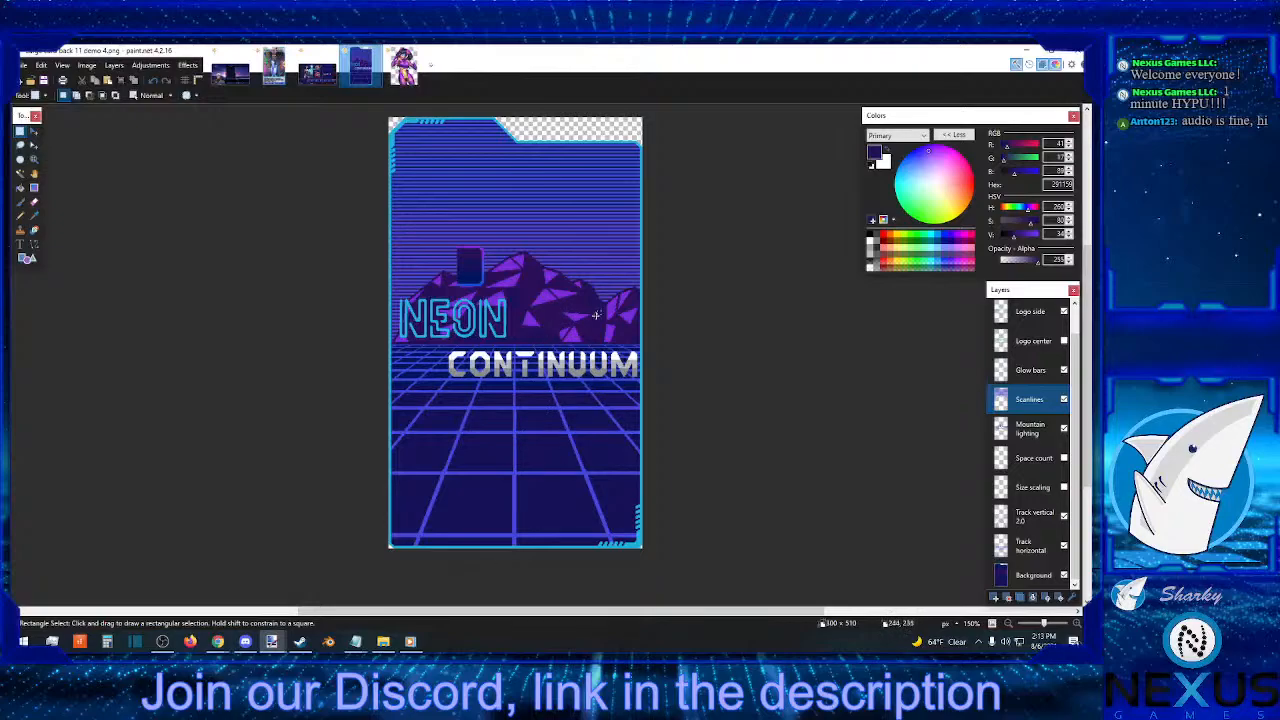
- Switch to File Explorer, view the earlier design Large card back 10 demo from the Card UI folder, and close it
{"action": "left_click", "coordinate": [383, 641]}
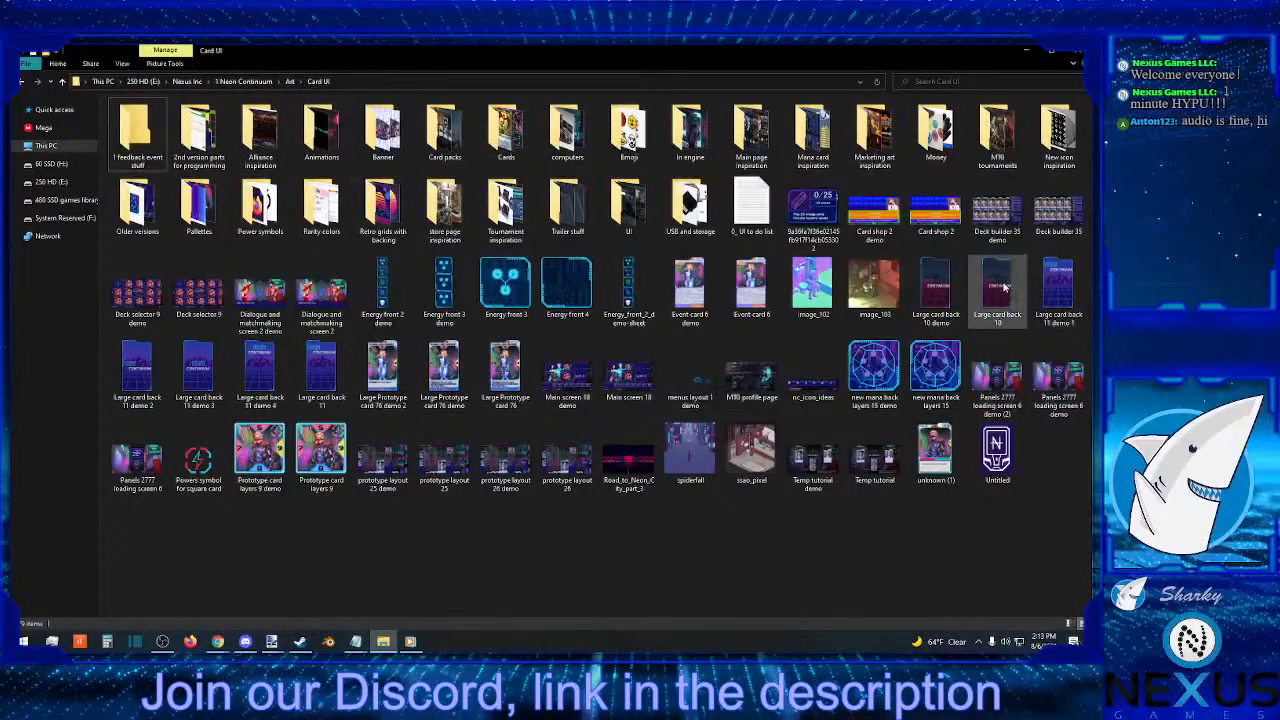
{"action": "double_click", "coordinate": [935, 290]}
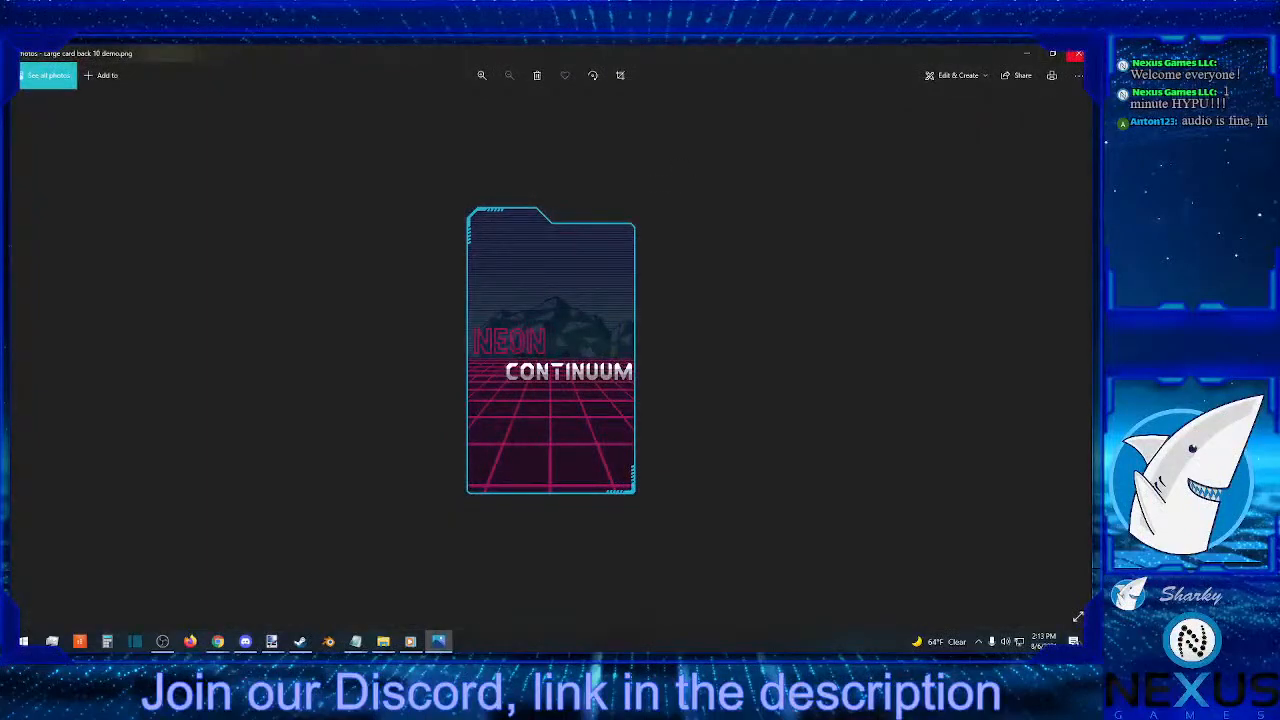
{"action": "left_click", "coordinate": [1077, 55]}
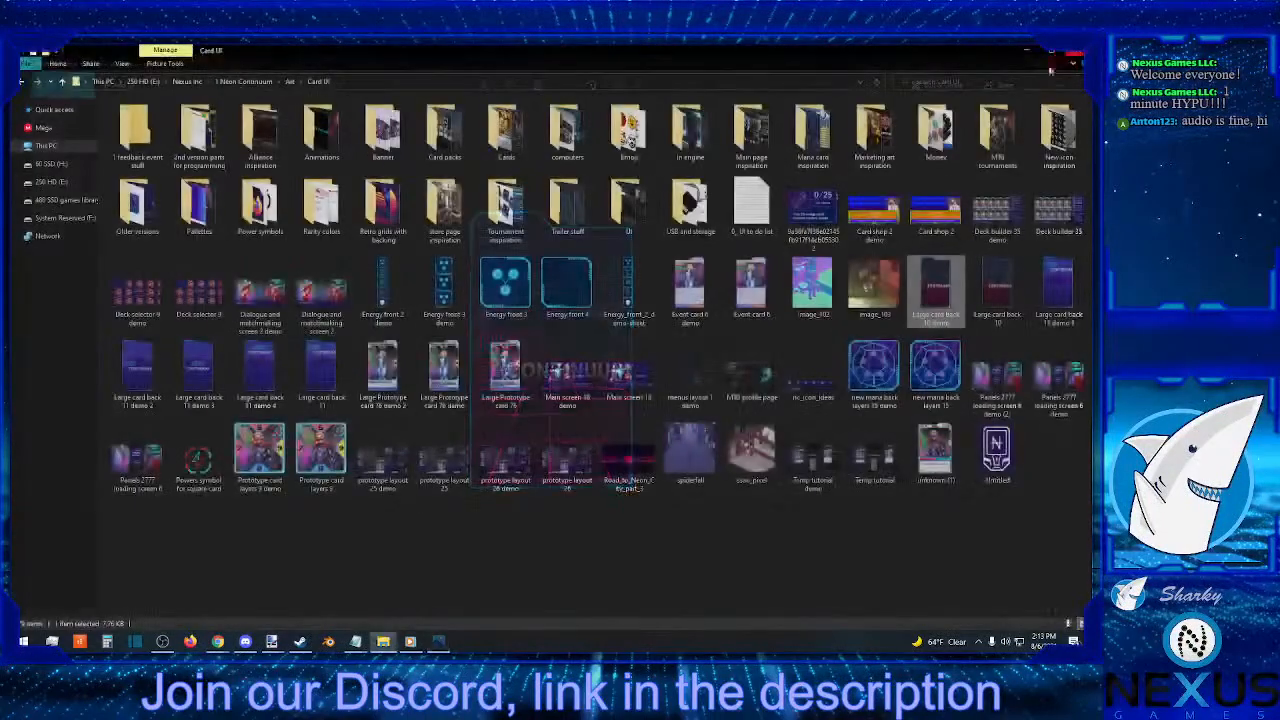
- View the Glowing_Flip animation from the Art folder, then return to Large card back 11 demo 4.png in paint.net
{"action": "left_click", "coordinate": [289, 82]}
{"action": "left_click", "coordinate": [508, 142]}
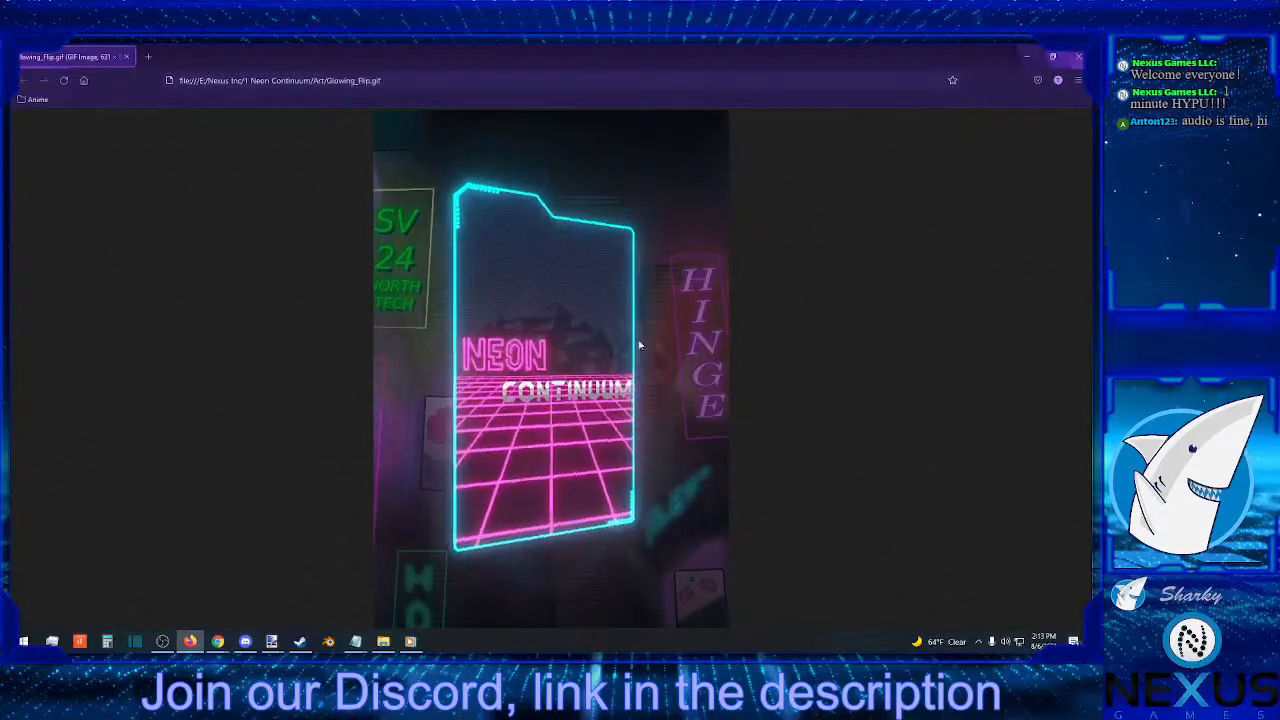
{"action": "left_click", "coordinate": [1078, 56]}
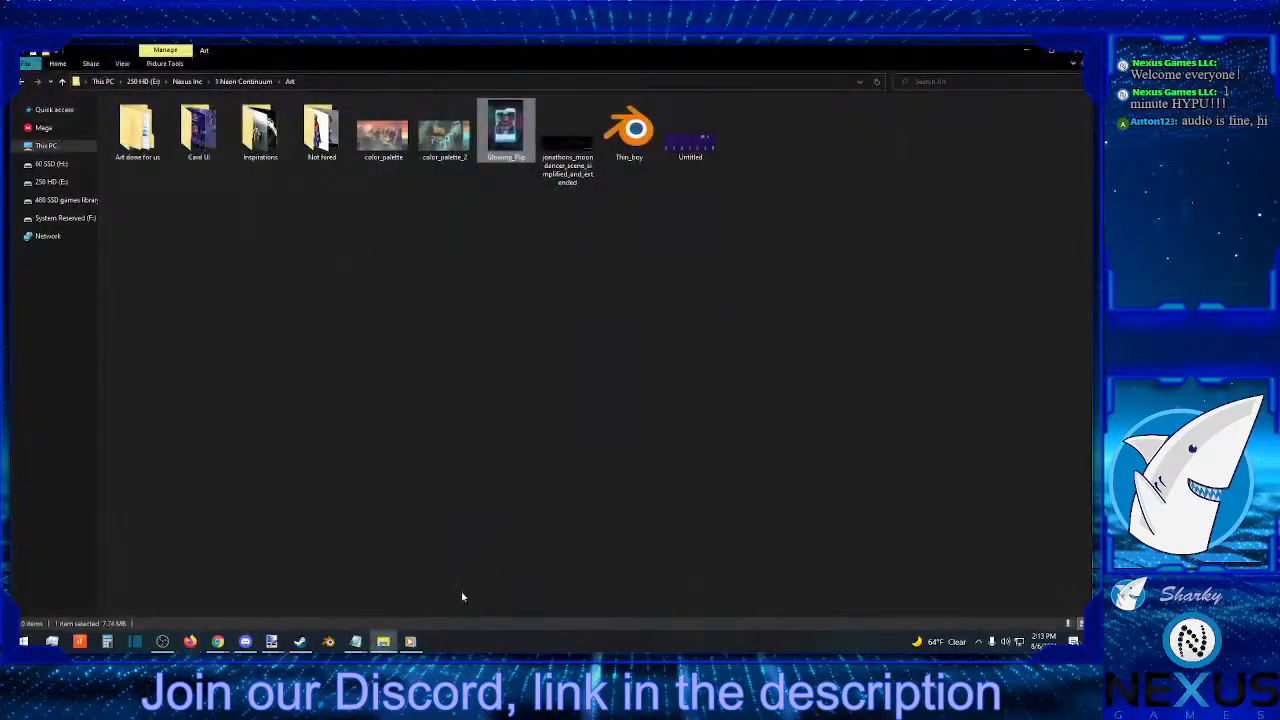
{"action": "left_click", "coordinate": [271, 641]}
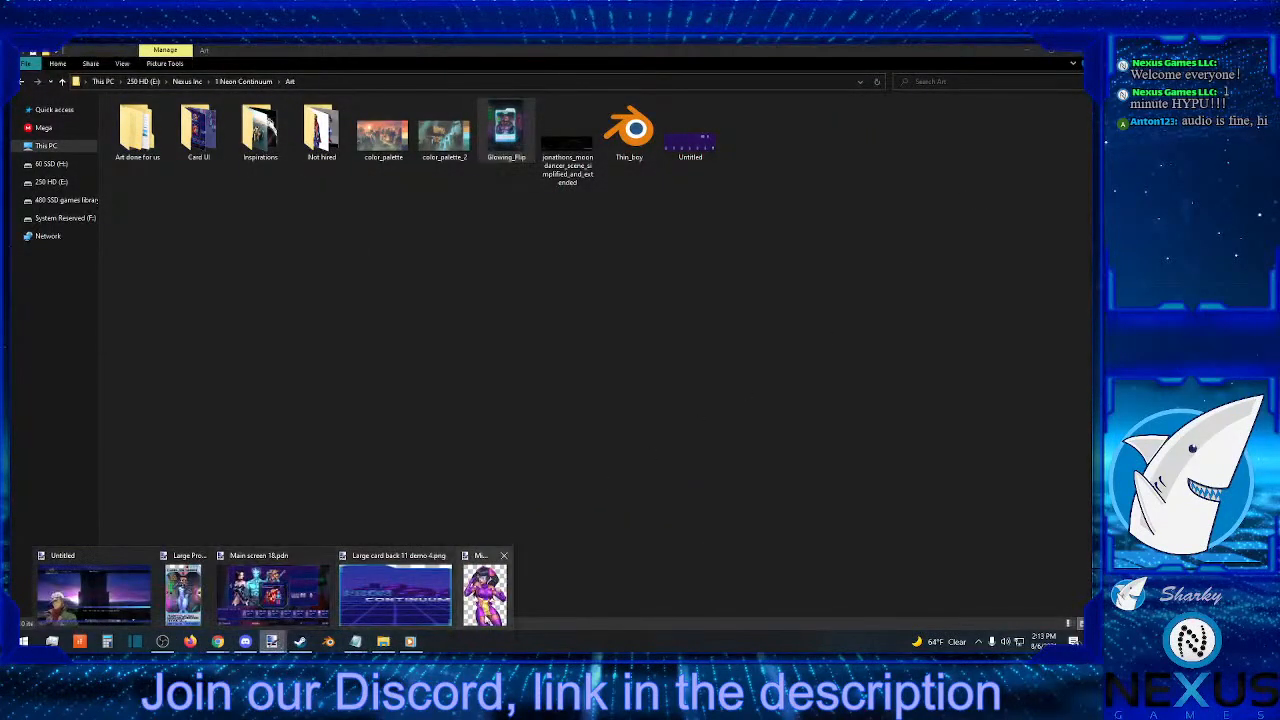
{"action": "left_click", "coordinate": [405, 598]}
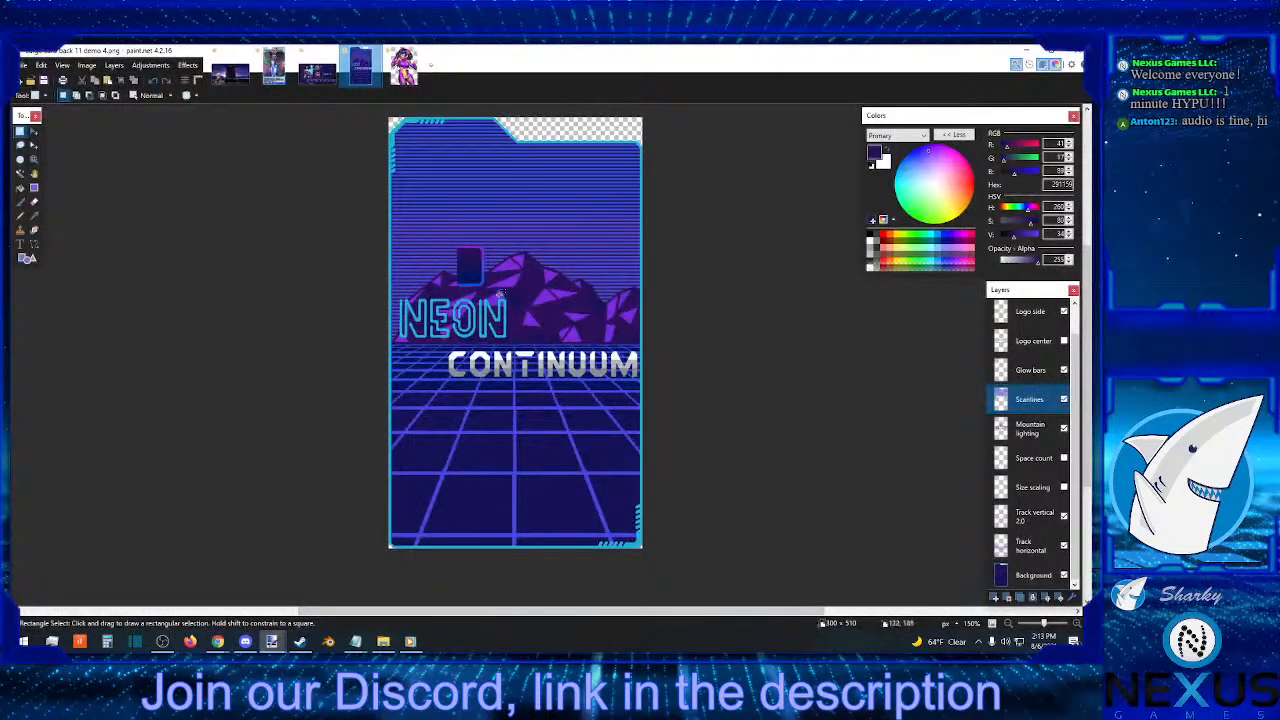
{"action": "left_click_drag", "start_coordinate": [393, 122], "coordinate": [383, 577]}
{"action": "left_click_drag", "start_coordinate": [398, 297], "coordinate": [514, 340]}
{"action": "left_click_drag", "start_coordinate": [514, 391], "coordinate": [514, 562]}
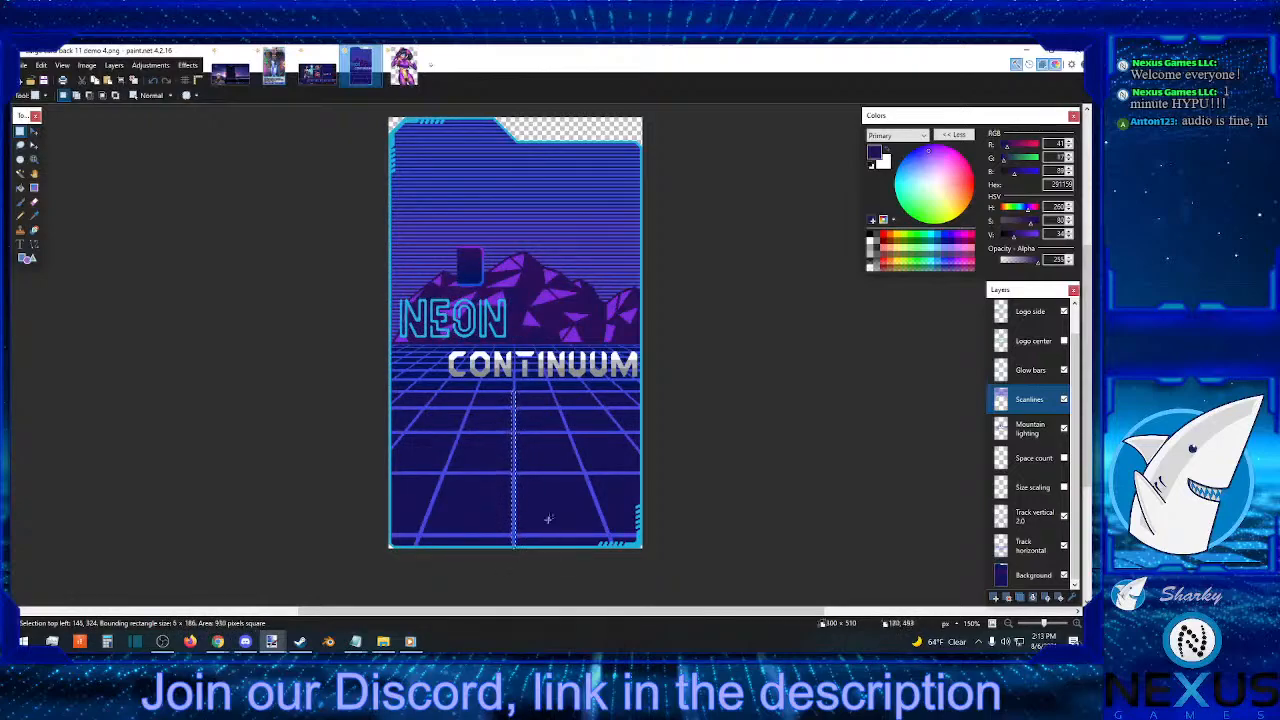
{"action": "left_click", "coordinate": [549, 518]}
{"action": "left_click_drag", "start_coordinate": [524, 476], "coordinate": [581, 532]}
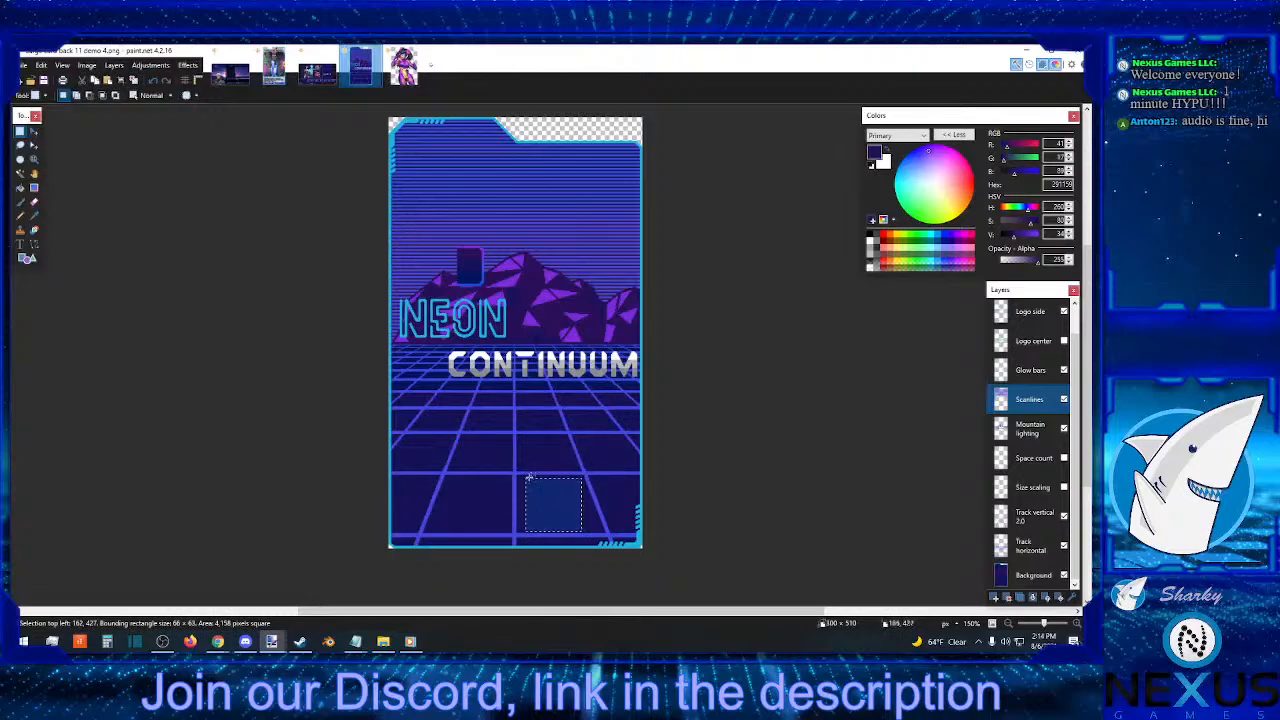
{"action": "left_click_drag", "start_coordinate": [527, 441], "coordinate": [546, 470]}
{"action": "mouse_move", "coordinate": [516, 380]}
{"action": "left_mouse_down"}
{"action": "mouse_move", "coordinate": [547, 388]}
{"action": "mouse_move", "coordinate": [522, 373]}
{"action": "left_mouse_up"}
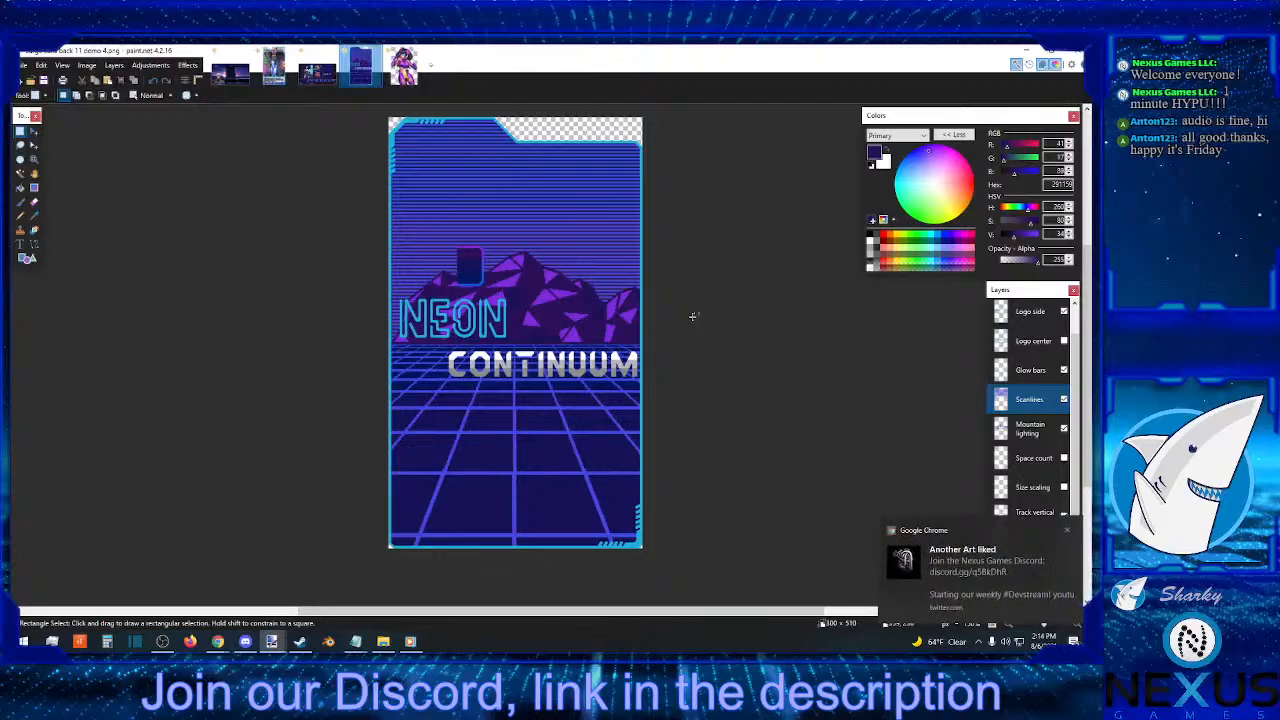
{"action": "left_click", "coordinate": [1068, 532]}
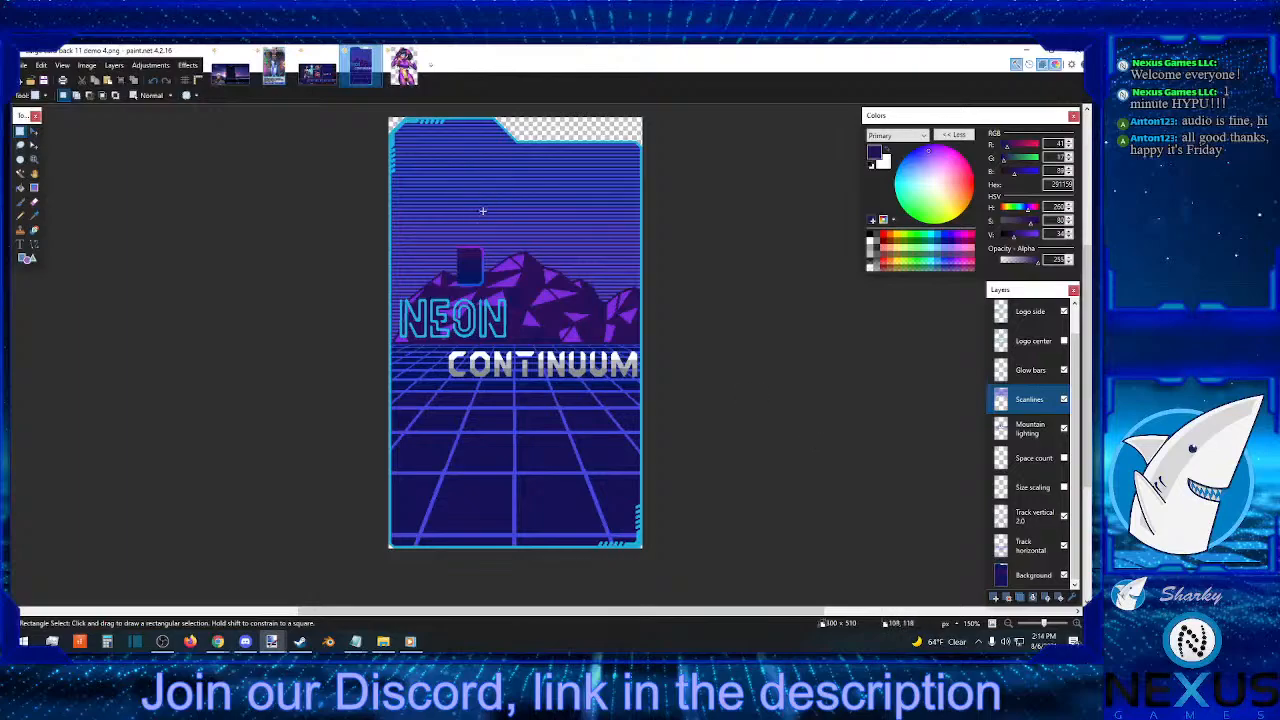
- Hide the Scanlines layer and select a full-width strip, 300 × 9 px, along the lower part of the dithered band
{"action": "left_click", "coordinate": [1063, 399]}
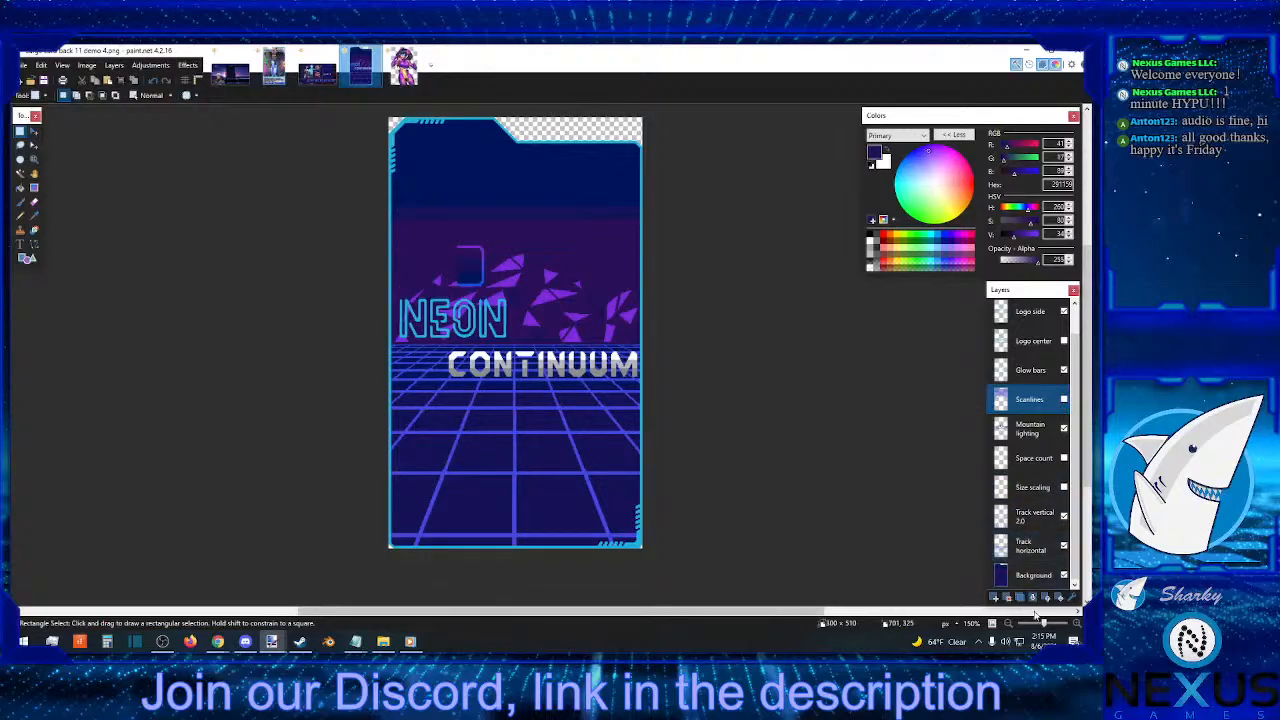
{"action": "left_click", "coordinate": [1077, 623]}
{"action": "left_click", "coordinate": [1078, 625]}
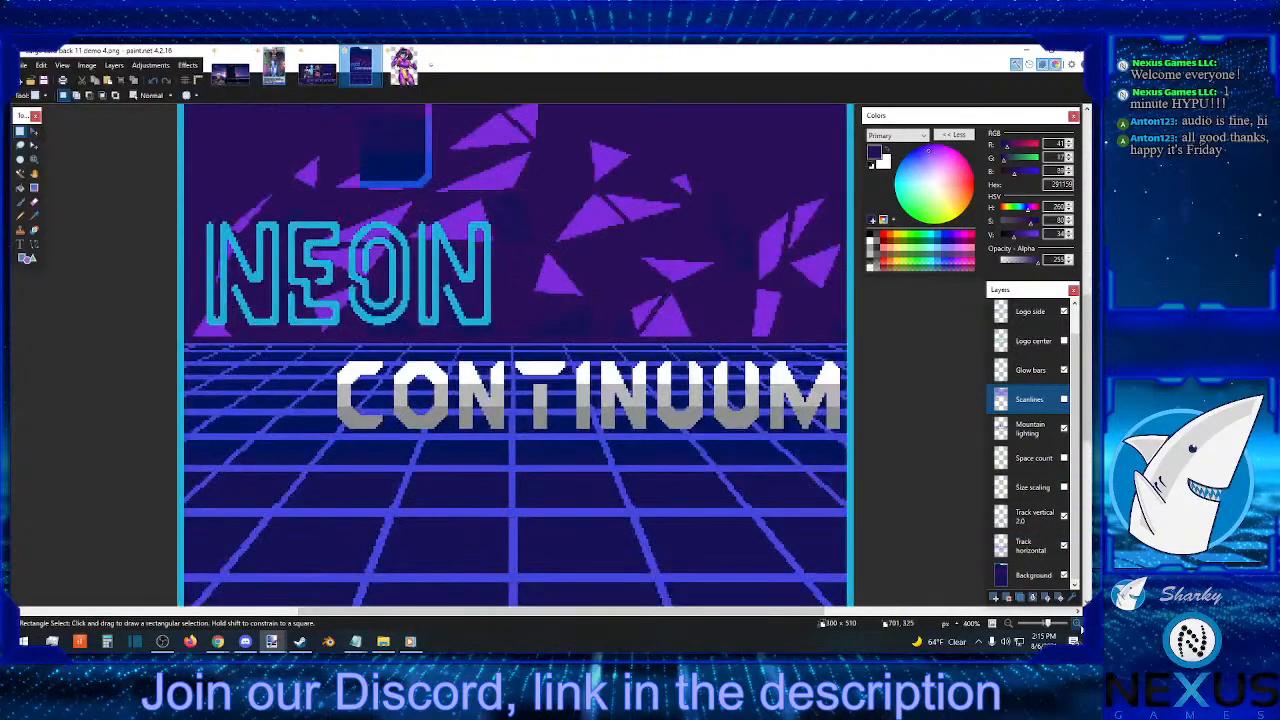
{"action": "left_click", "coordinate": [1078, 625]}
{"action": "scroll", "coordinate": [540, 520], "scroll_direction": "up", "scroll_amount": 6}
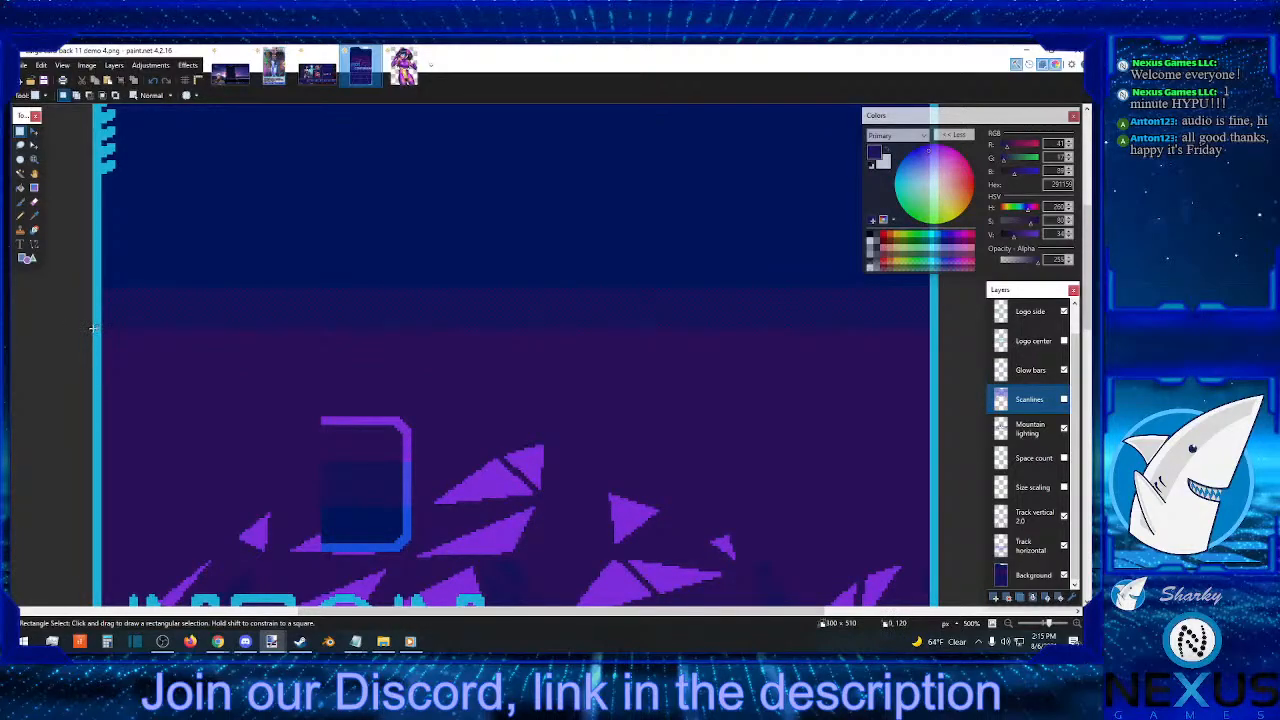
{"action": "left_click_drag", "start_coordinate": [92, 327], "coordinate": [943, 307]}
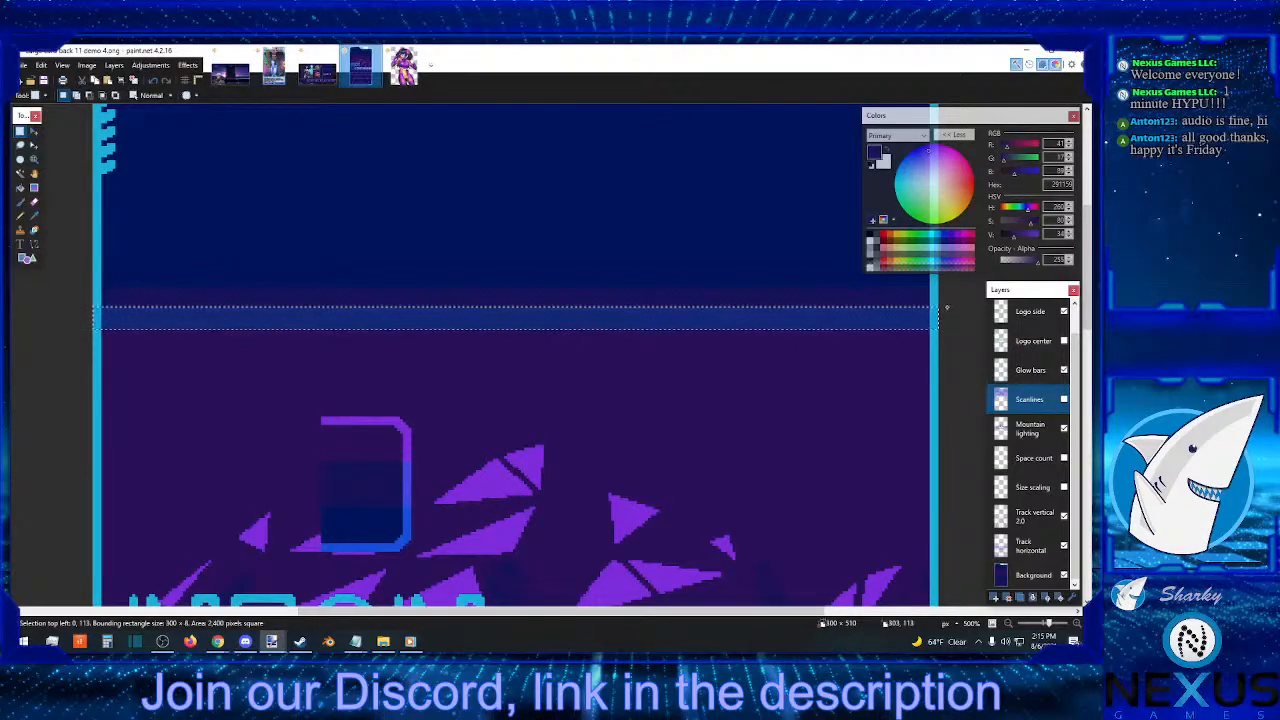
{"action": "left_click_drag", "start_coordinate": [946, 308], "coordinate": [945, 304]}
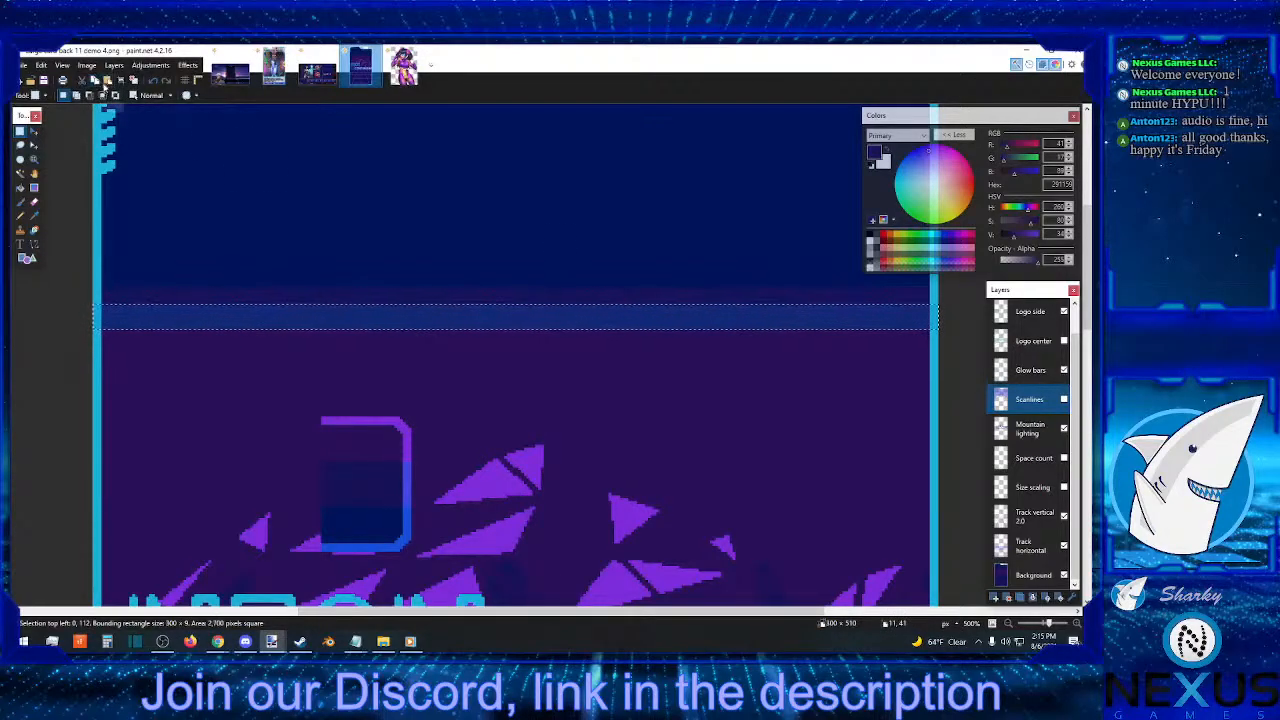
- Try to extend the dithered band by pasting a copy of the strip and moving it down 16 px
{"action": "left_click", "coordinate": [107, 82]}
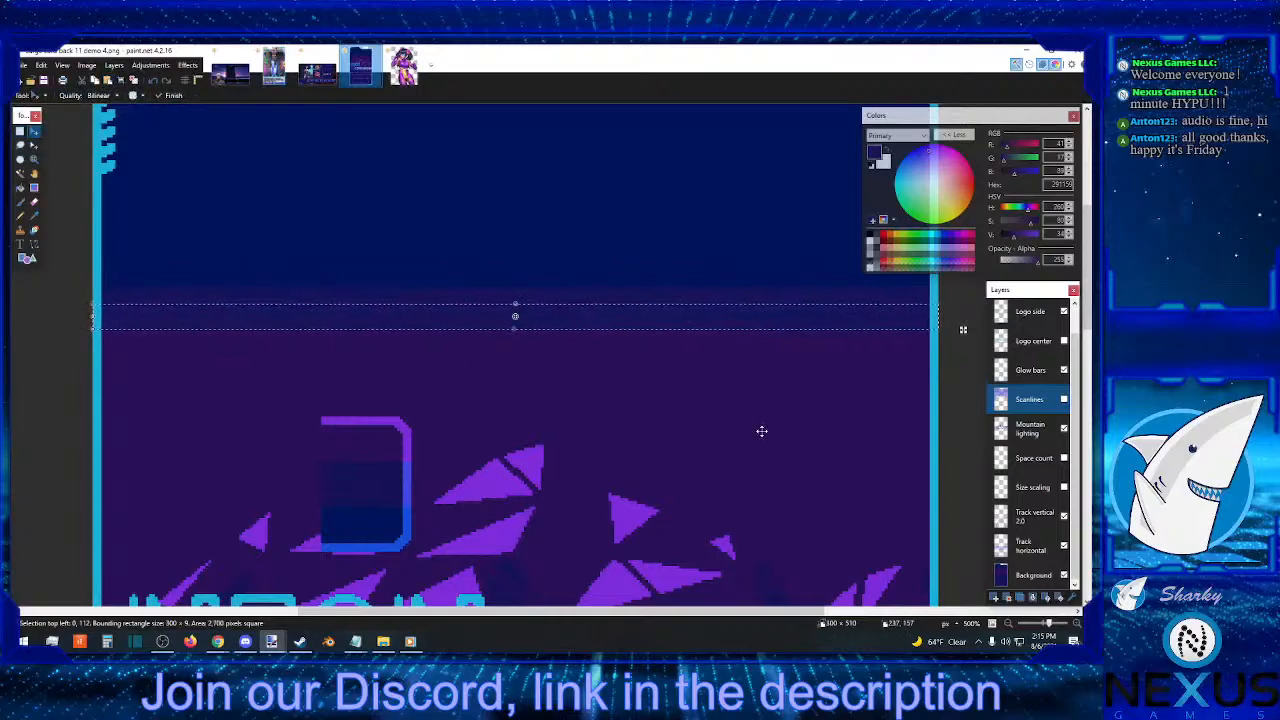
{"action": "key", "text": "Down"}
{"action": "key", "text": "Down"}
{"action": "key", "text": "Down"}
{"action": "key", "text": "Down"}
{"action": "key", "text": "Down"}
{"action": "key", "text": "Down"}
{"action": "key", "text": "Down"}
{"action": "key", "text": "Down"}
{"action": "key", "text": "Down"}
{"action": "key", "text": "Down"}
{"action": "key", "text": "Down"}
{"action": "key", "text": "Down"}
{"action": "key", "text": "Down"}
{"action": "key", "text": "Down"}
{"action": "key", "text": "Down"}
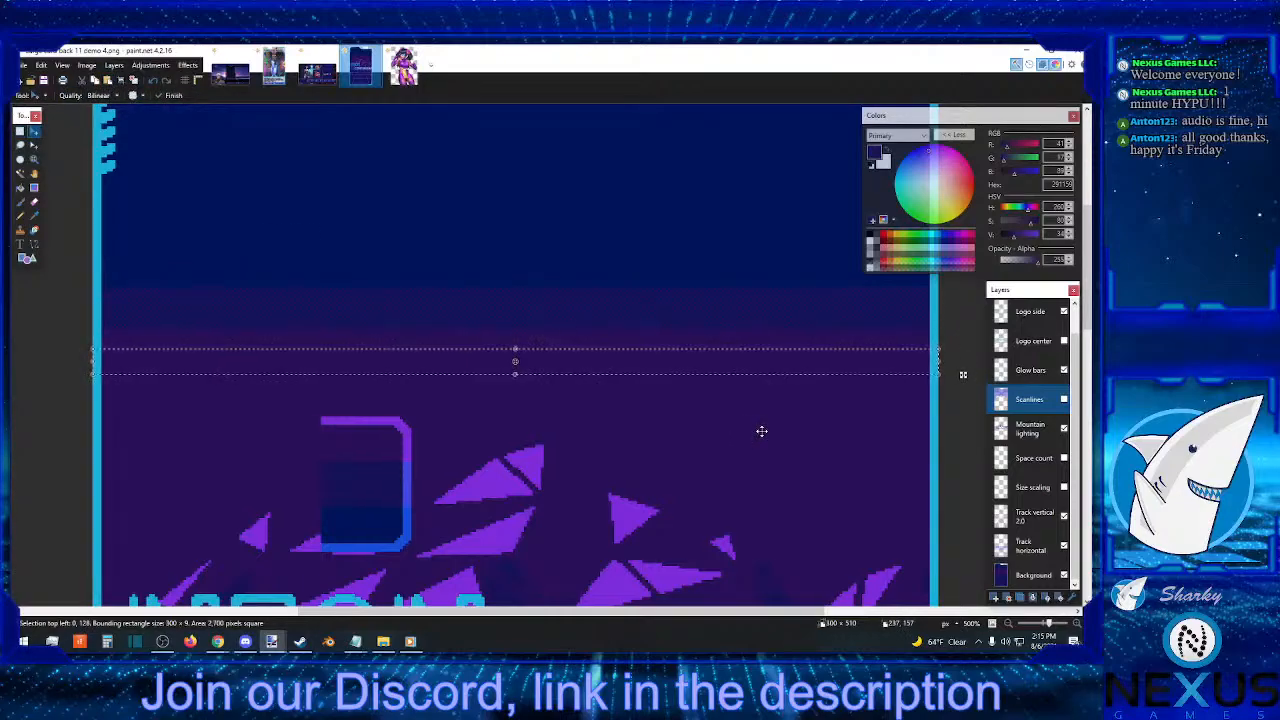
{"action": "left_click", "coordinate": [153, 81]}
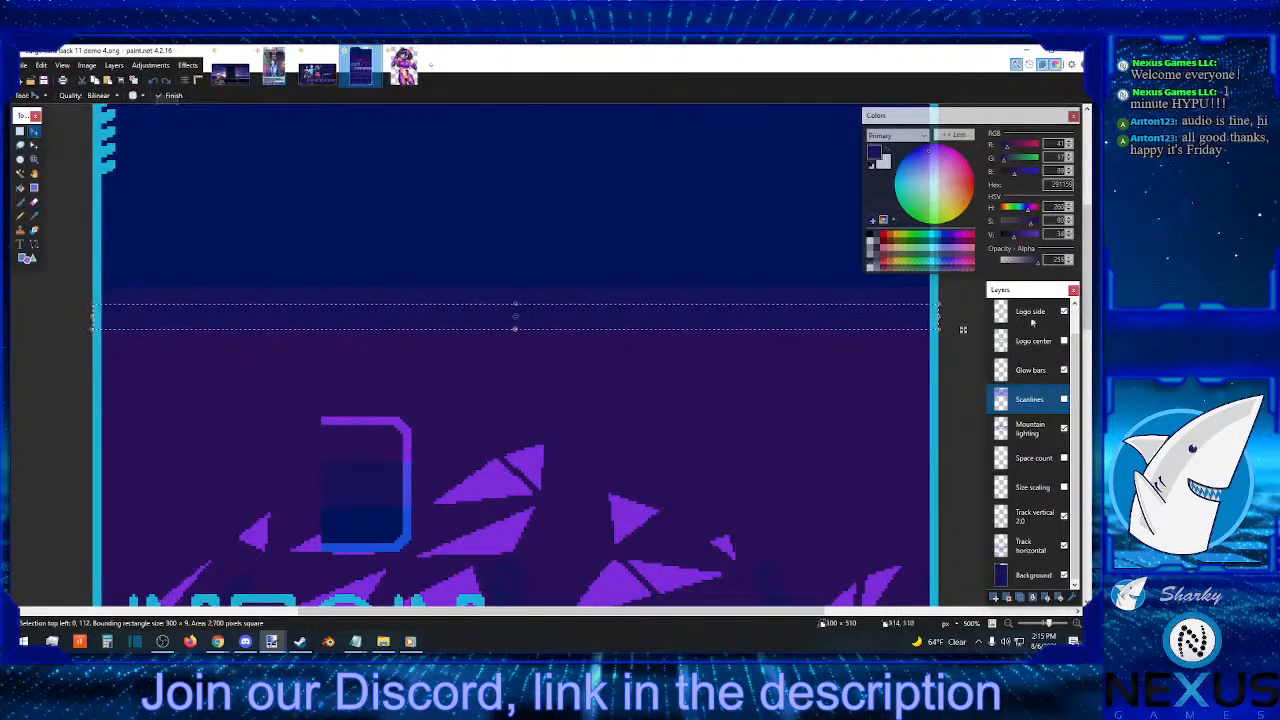
- On the Background layer, move the copied dither strip down 8 px to extend the band, and deselect it
{"action": "left_click", "coordinate": [1034, 573]}
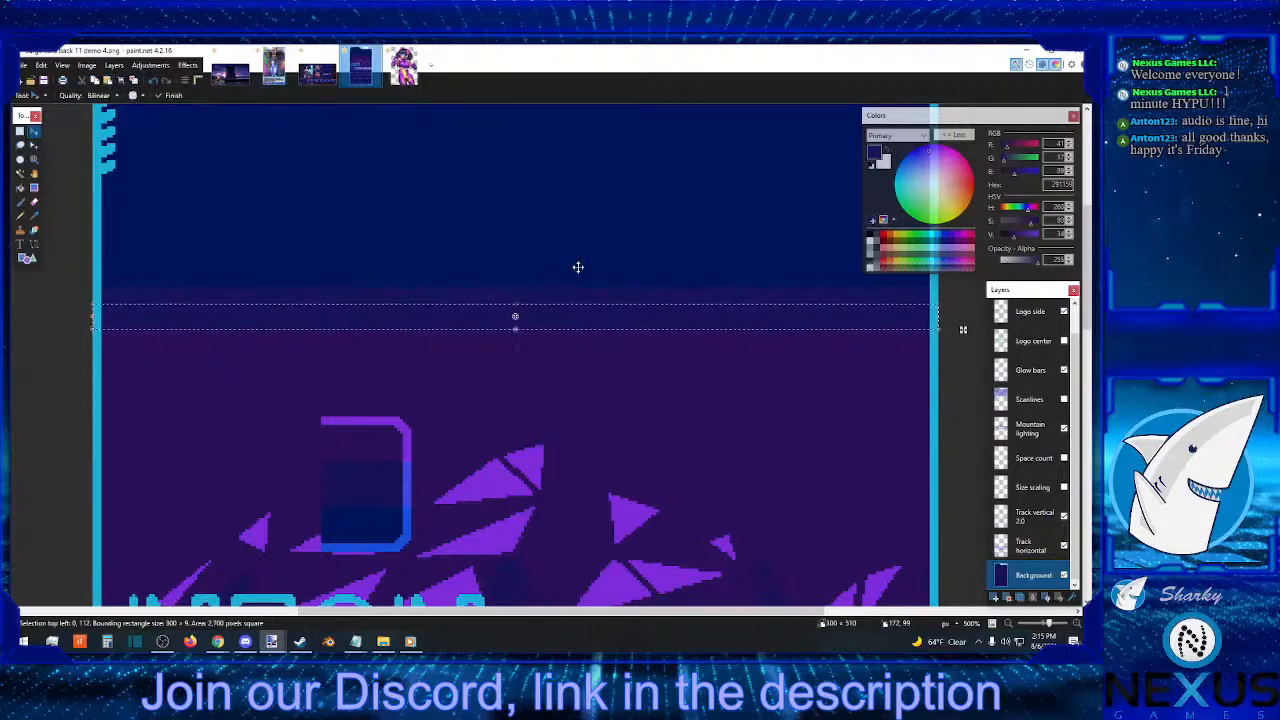
{"action": "key", "text": "Down"}
{"action": "key", "text": "Down"}
{"action": "key", "text": "Down"}
{"action": "key", "text": "Down"}
{"action": "key", "text": "Down"}
{"action": "key", "text": "Down"}
{"action": "key", "text": "Down"}
{"action": "key", "text": "Down"}
{"action": "key", "text": "Down"}
{"action": "key", "text": "Down"}
{"action": "key", "text": "Down"}
{"action": "key", "text": "Up"}
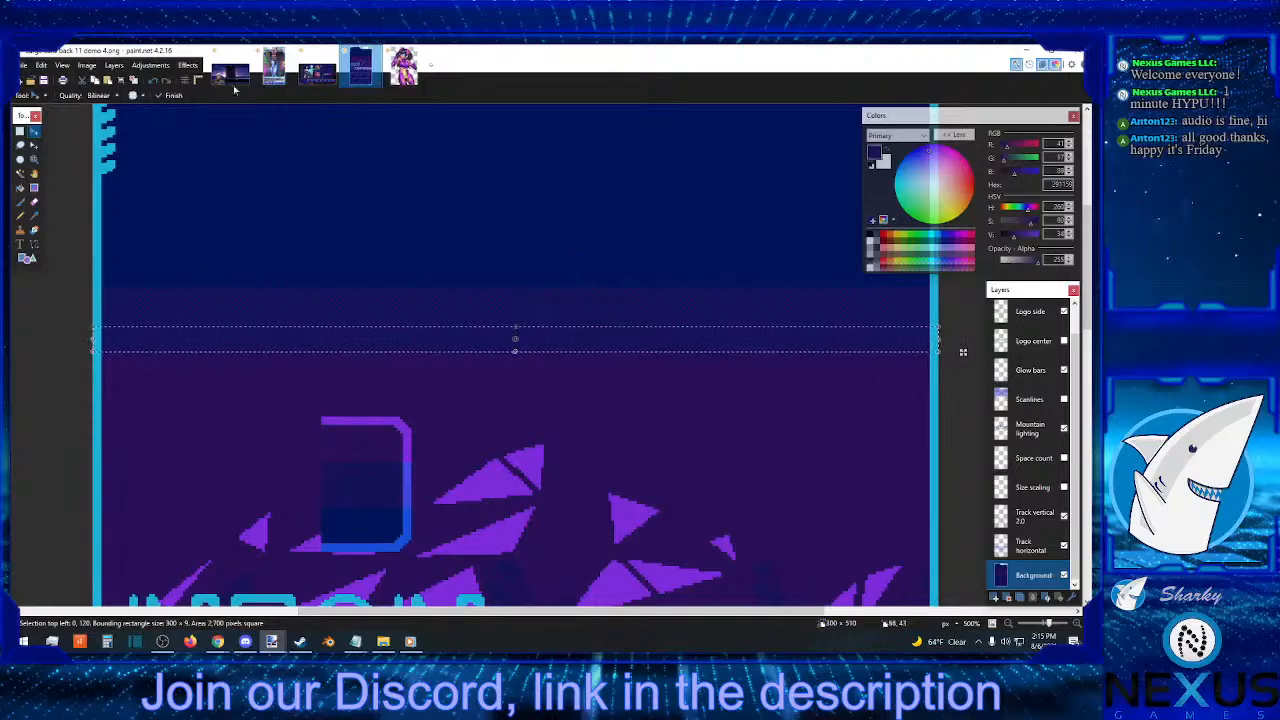
{"action": "left_click", "coordinate": [20, 131]}
{"action": "left_click", "coordinate": [289, 180]}
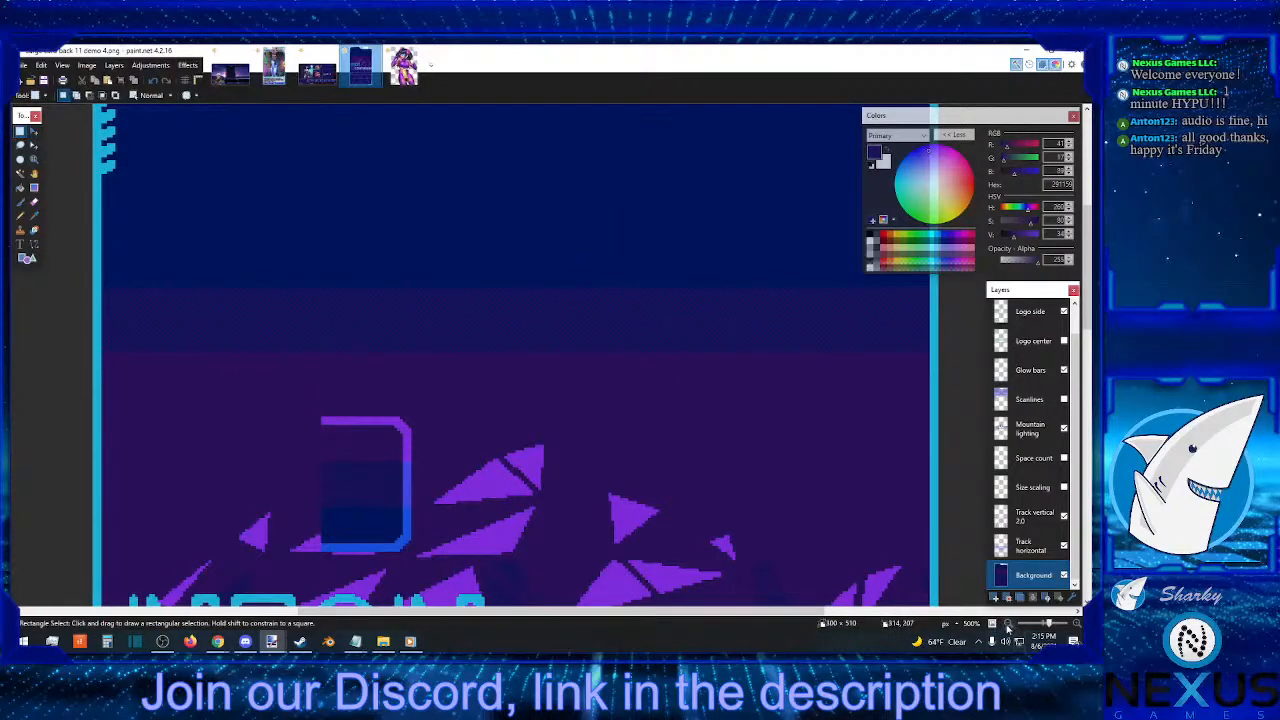
- Examine the widened dither on the whole card back, with the Scanlines layer hidden and shown
{"action": "left_click", "coordinate": [1008, 625]}
{"action": "left_click", "coordinate": [1008, 625]}
{"action": "left_click", "coordinate": [1008, 625]}
{"action": "left_click", "coordinate": [1008, 625]}
{"action": "scroll", "coordinate": [845, 395], "scroll_direction": "down", "scroll_amount": 1}
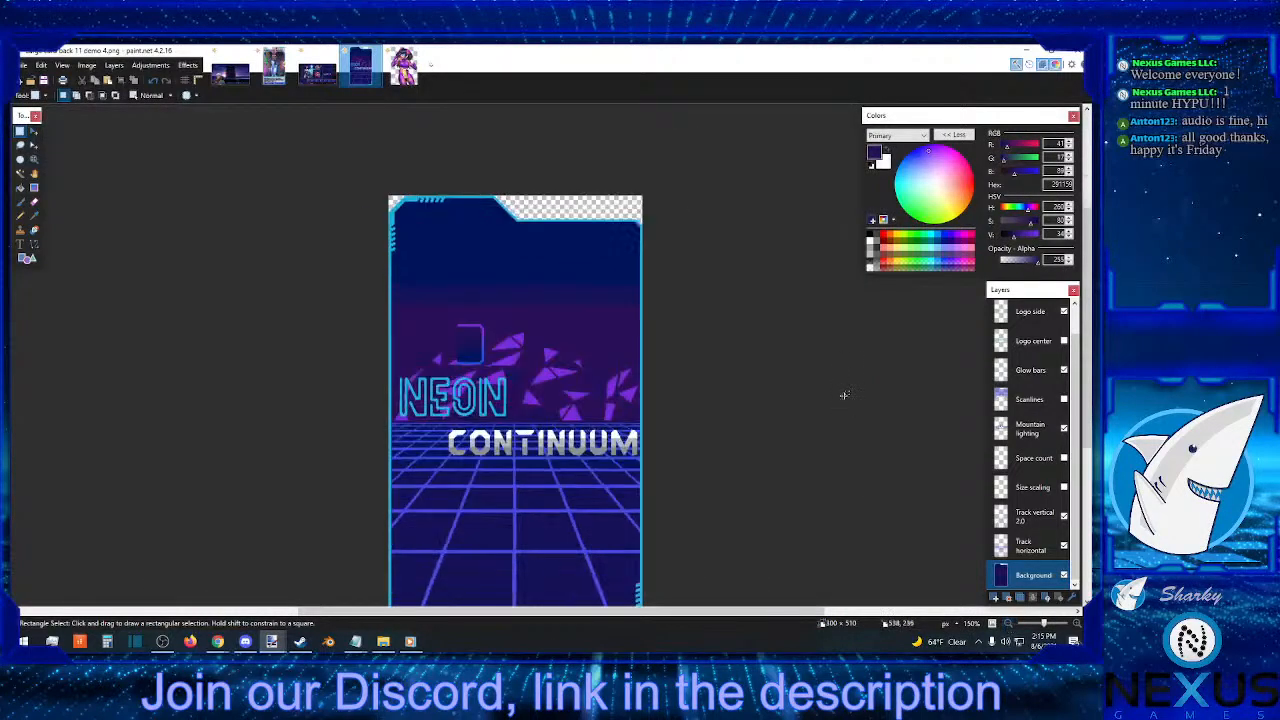
{"action": "scroll", "coordinate": [845, 395], "scroll_direction": "down", "scroll_amount": 3}
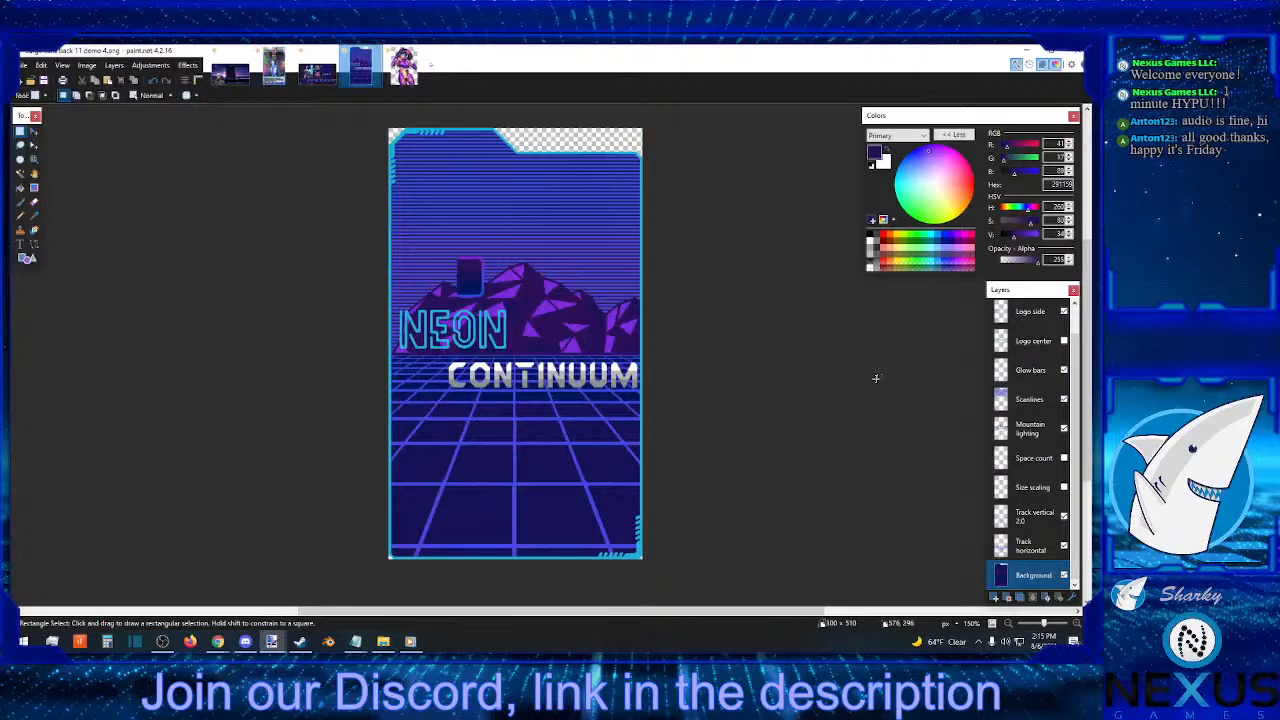
- Hide the Scanlines layer and examine the lower edge of the dithered band at 500% zoom
{"action": "left_click", "coordinate": [1064, 399]}
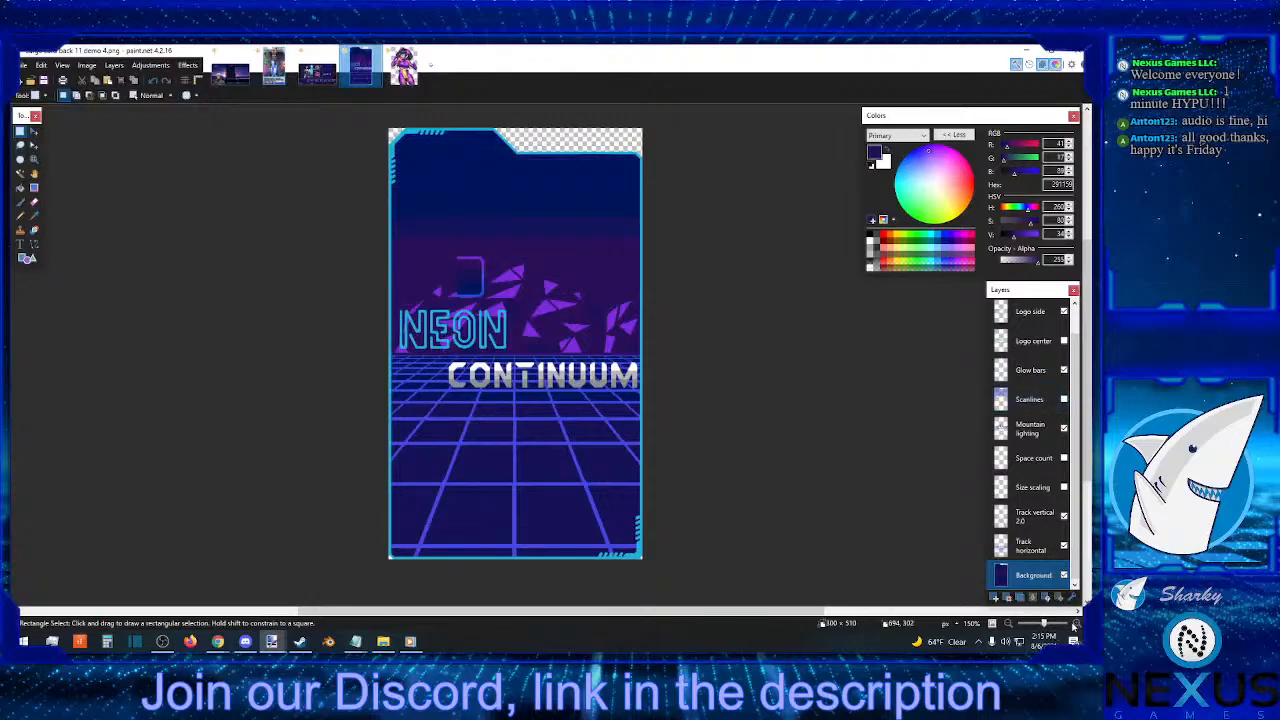
{"action": "left_click", "coordinate": [1077, 624]}
{"action": "left_click", "coordinate": [1077, 624]}
{"action": "left_click", "coordinate": [1077, 624]}
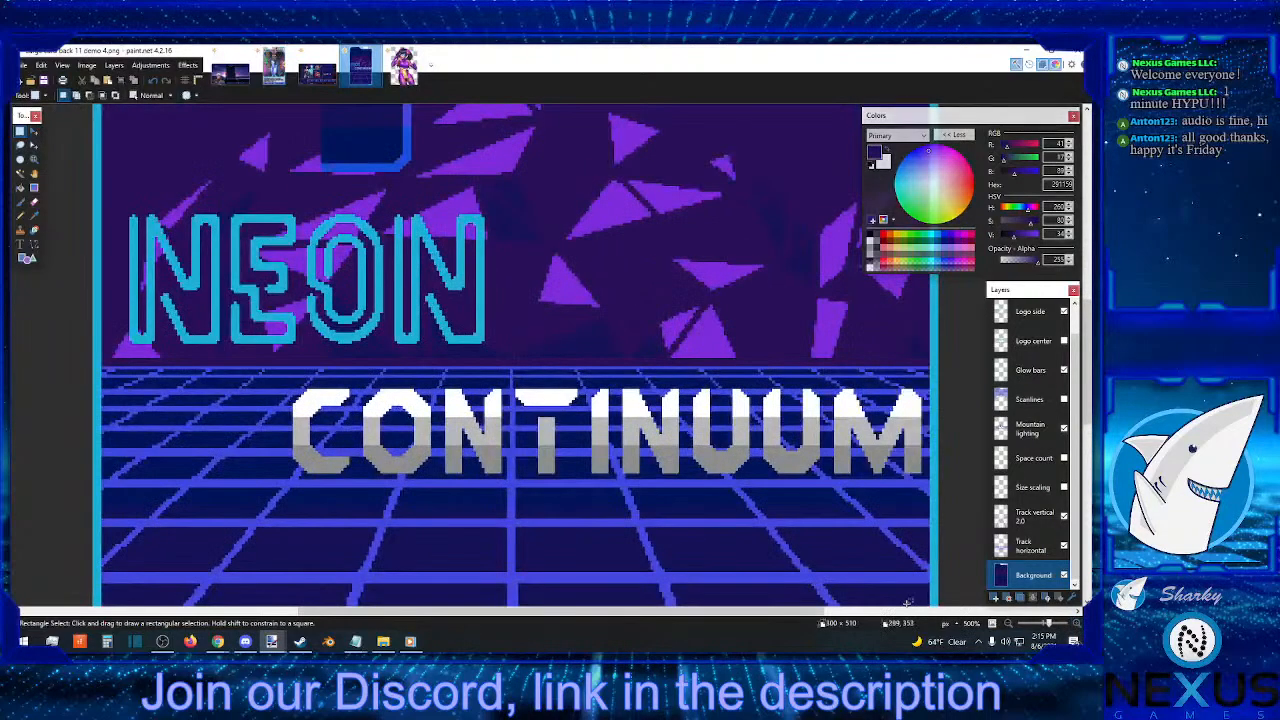
{"action": "scroll", "coordinate": [837, 480], "scroll_direction": "up", "scroll_amount": 3}
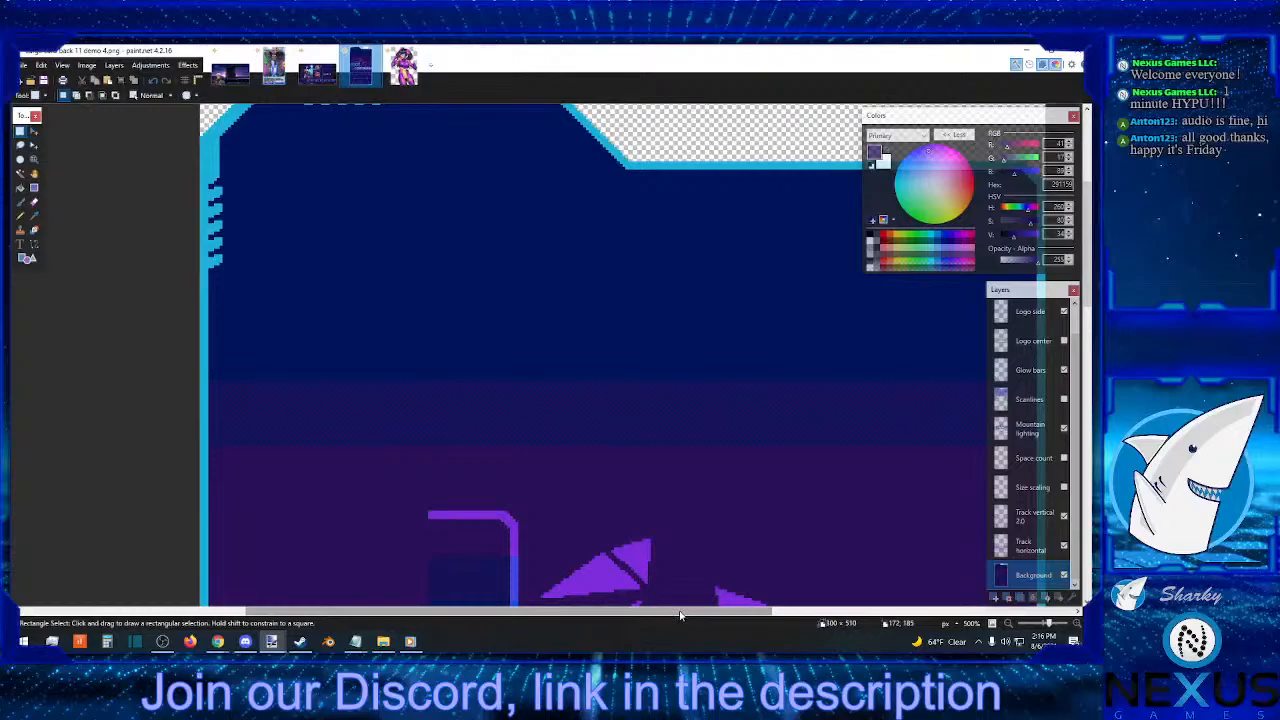
{"action": "left_click_drag", "start_coordinate": [679, 615], "coordinate": [729, 615]}
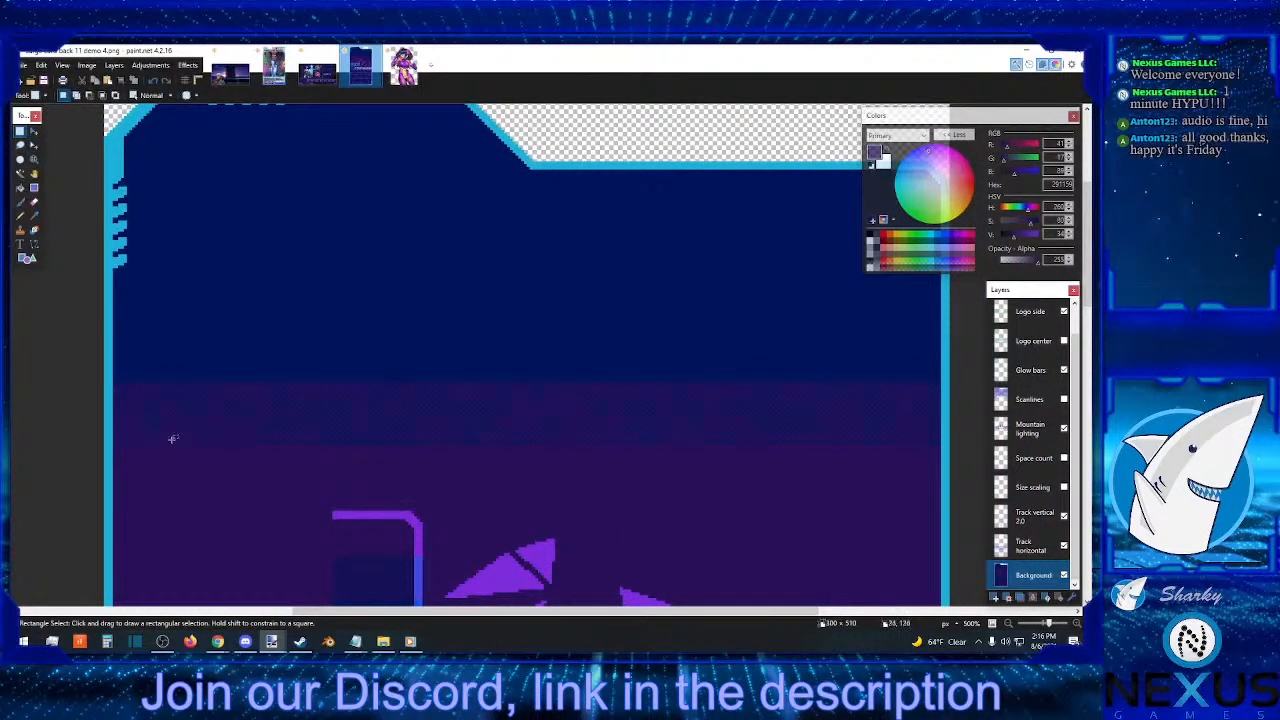
{"action": "scroll", "coordinate": [168, 440], "scroll_direction": "down", "scroll_amount": 3}
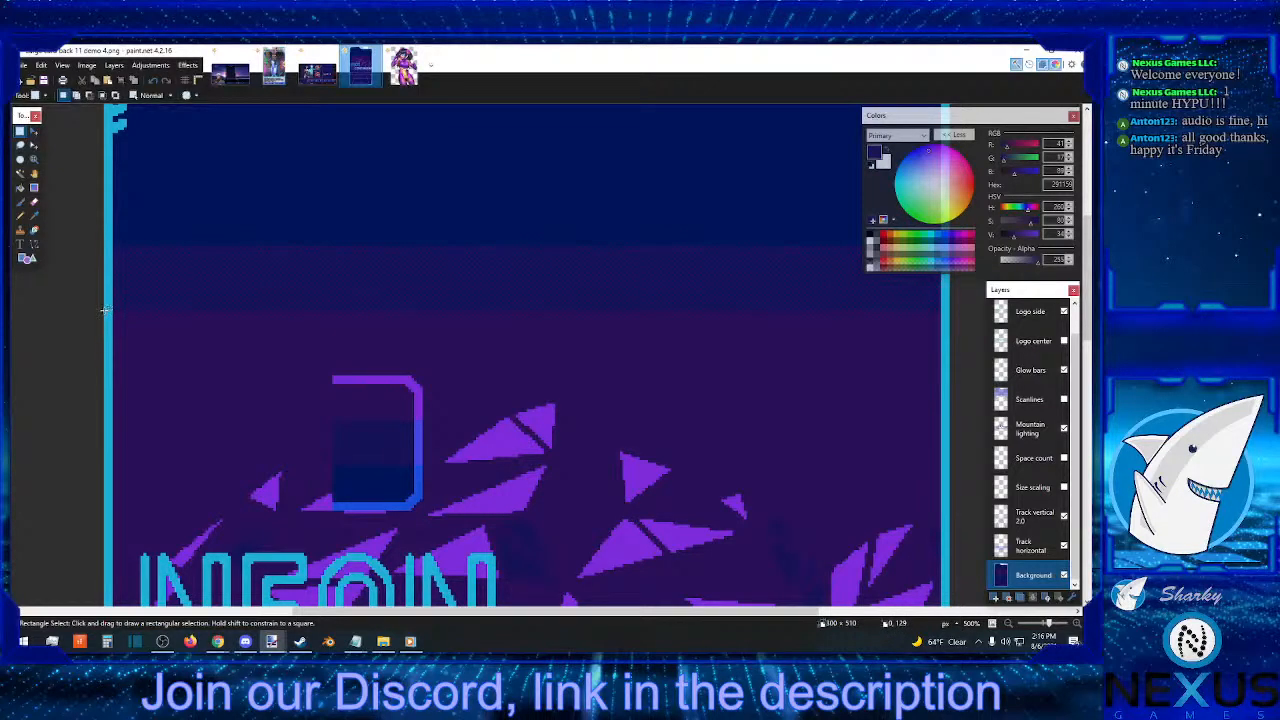
{"action": "left_click_drag", "start_coordinate": [106, 311], "coordinate": [191, 294]}
{"action": "left_click", "coordinate": [114, 307]}
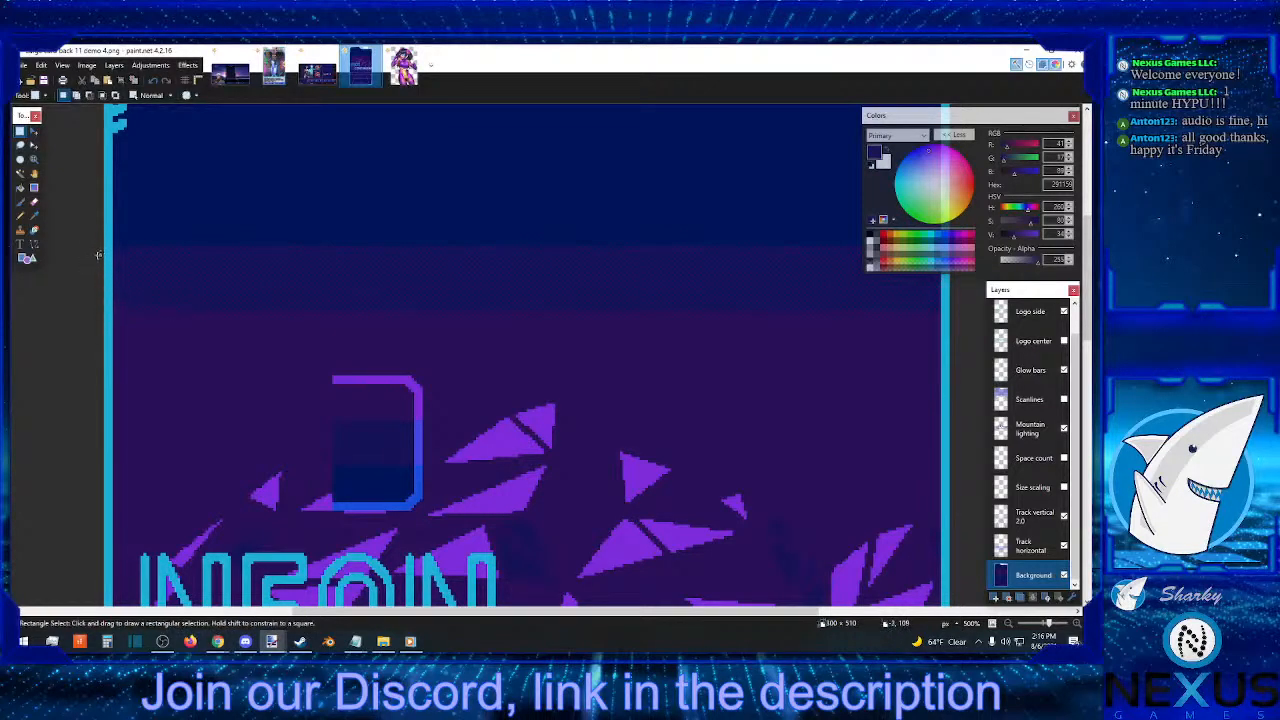
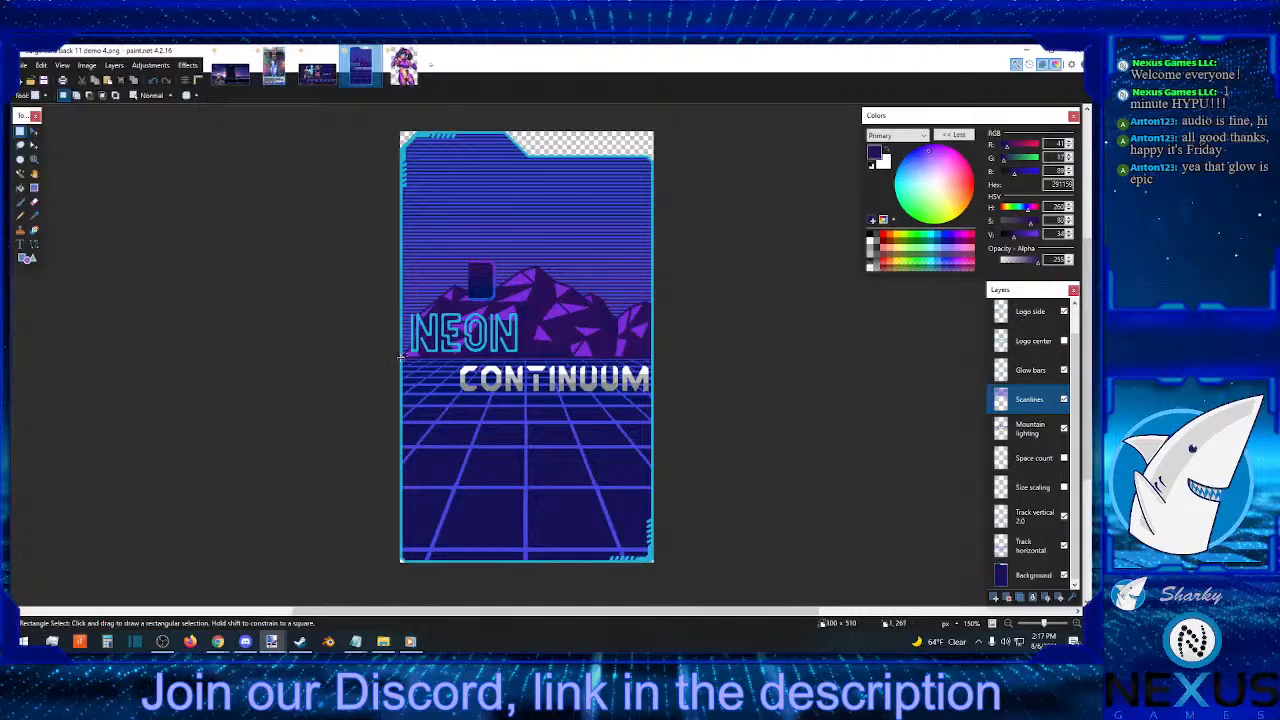
{"action": "left_click_drag", "start_coordinate": [402, 357], "coordinate": [672, 262]}
{"action": "key", "text": "Delete"}
{"action": "key", "text": "ctrl+d"}
- Switch to File Explorer, view Large card back 6 demo from the Card backs folder of Card UI's Older versions, and close it
{"action": "left_click", "coordinate": [383, 641]}
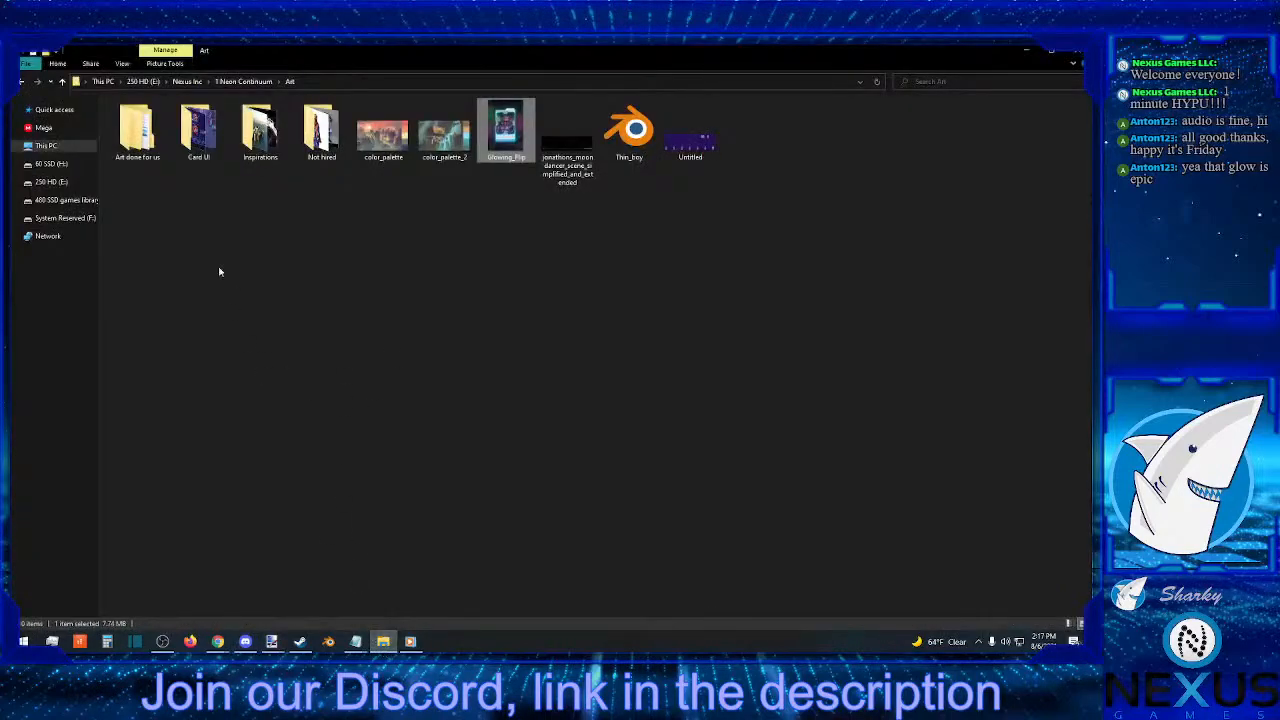
{"action": "double_click", "coordinate": [200, 128]}
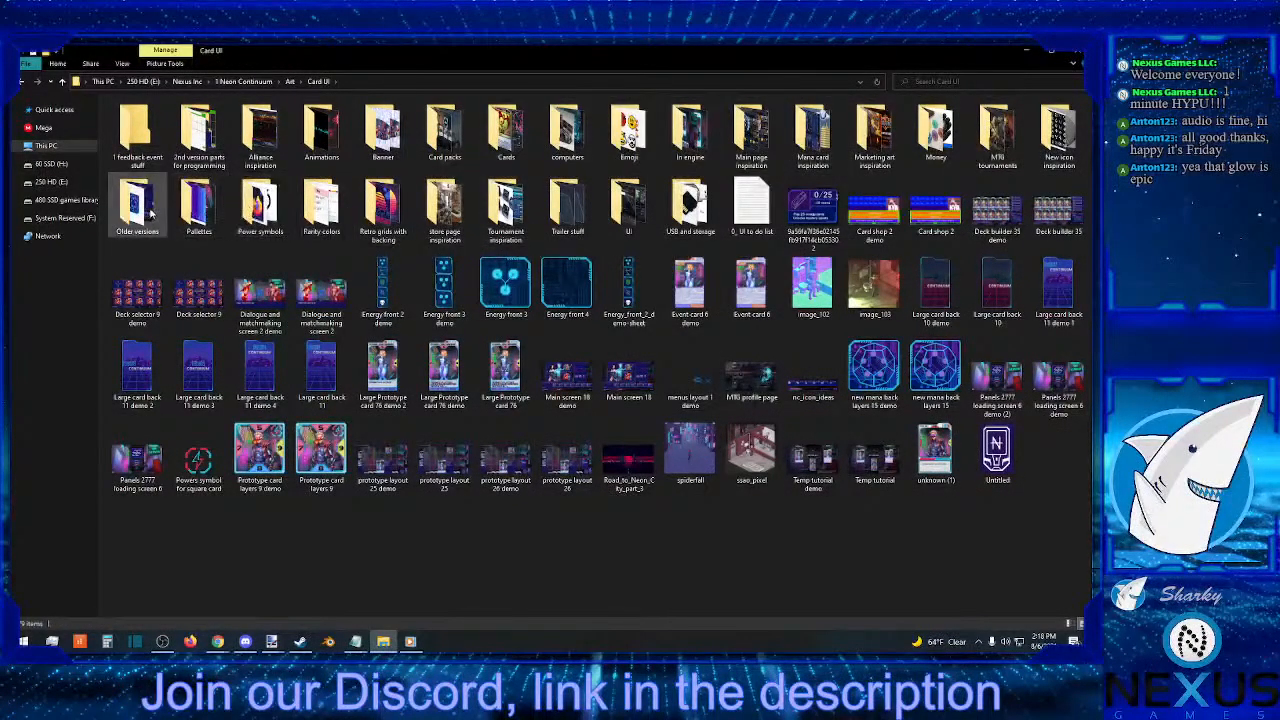
{"action": "double_click", "coordinate": [149, 212]}
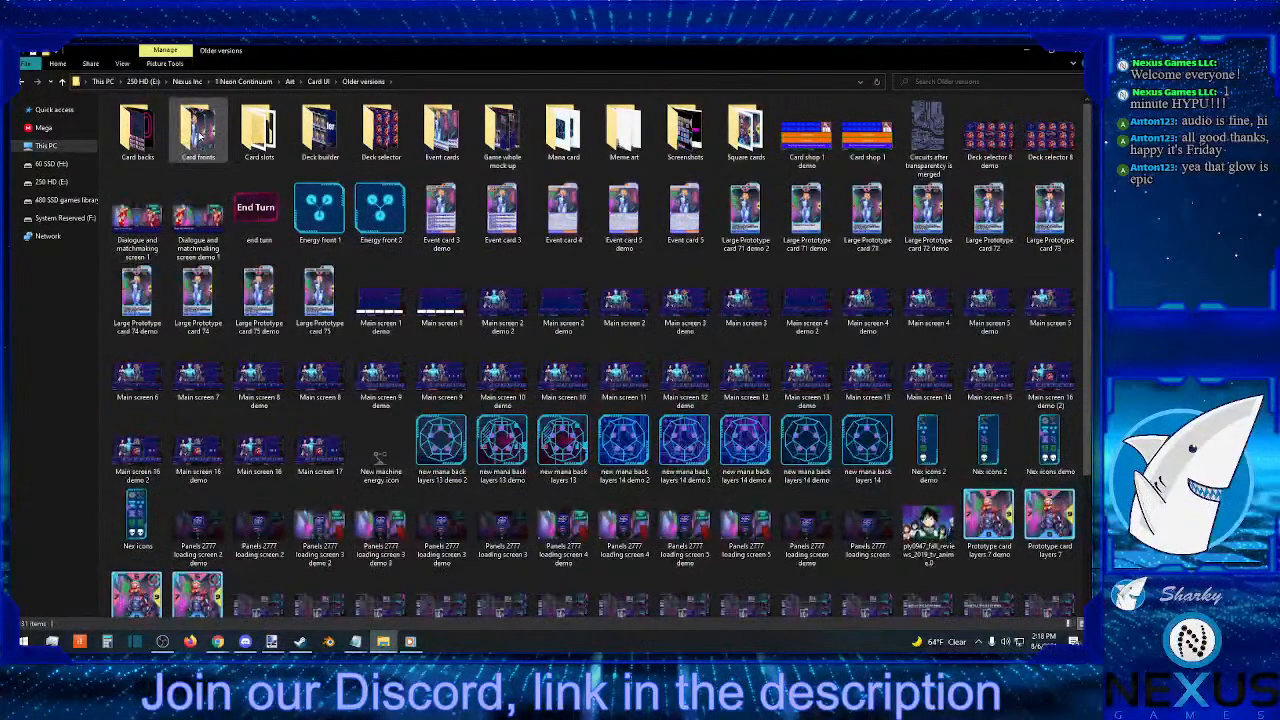
{"action": "double_click", "coordinate": [140, 130]}
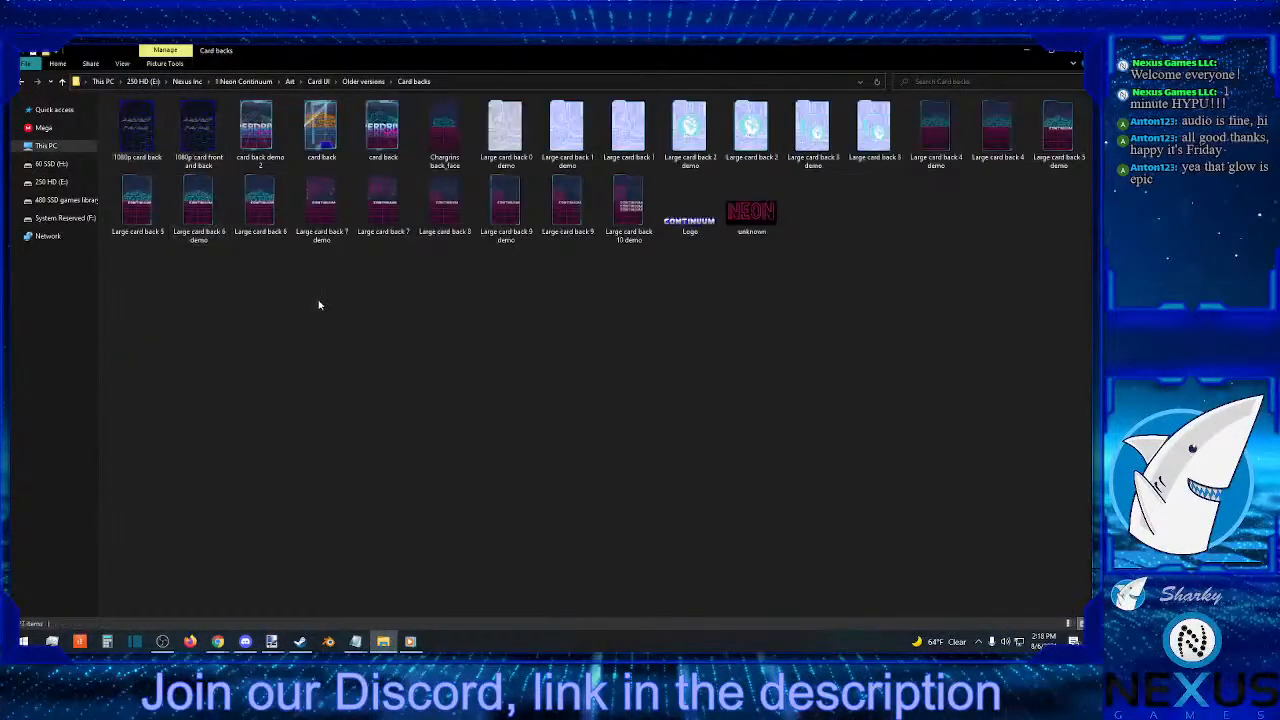
{"action": "left_click", "coordinate": [207, 210]}
{"action": "double_click", "coordinate": [207, 210]}
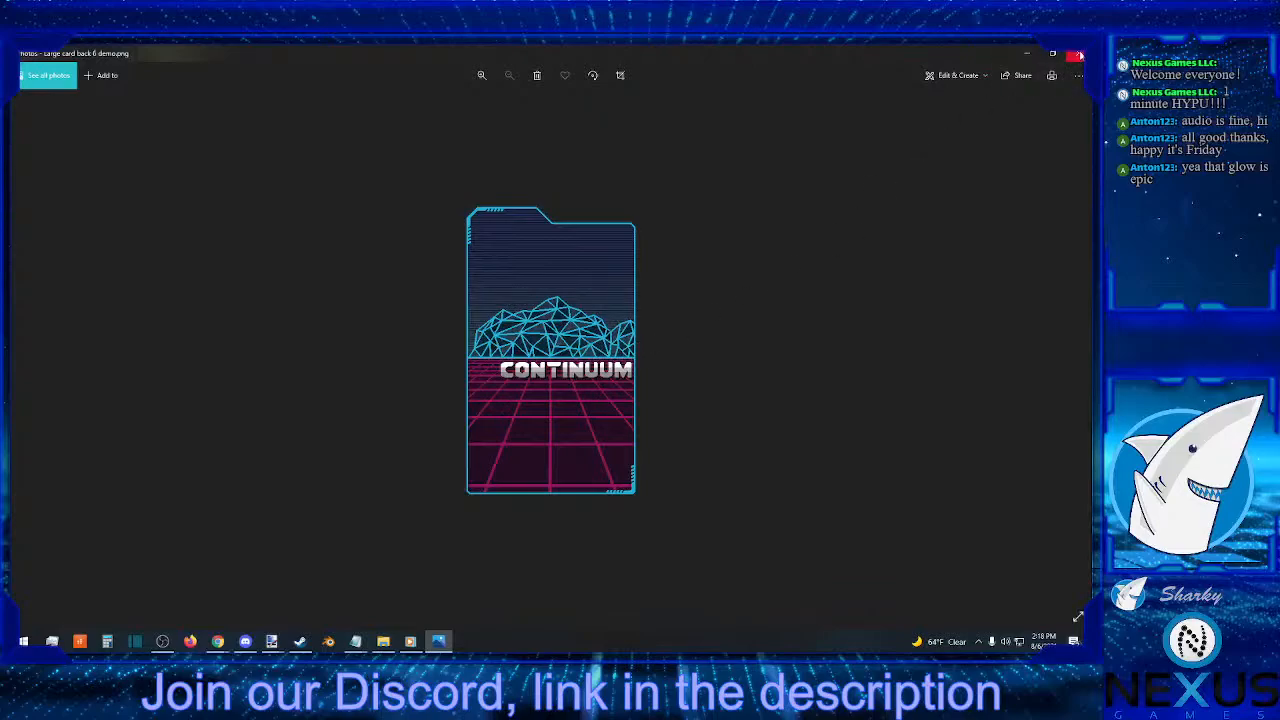
{"action": "left_click", "coordinate": [1077, 55]}
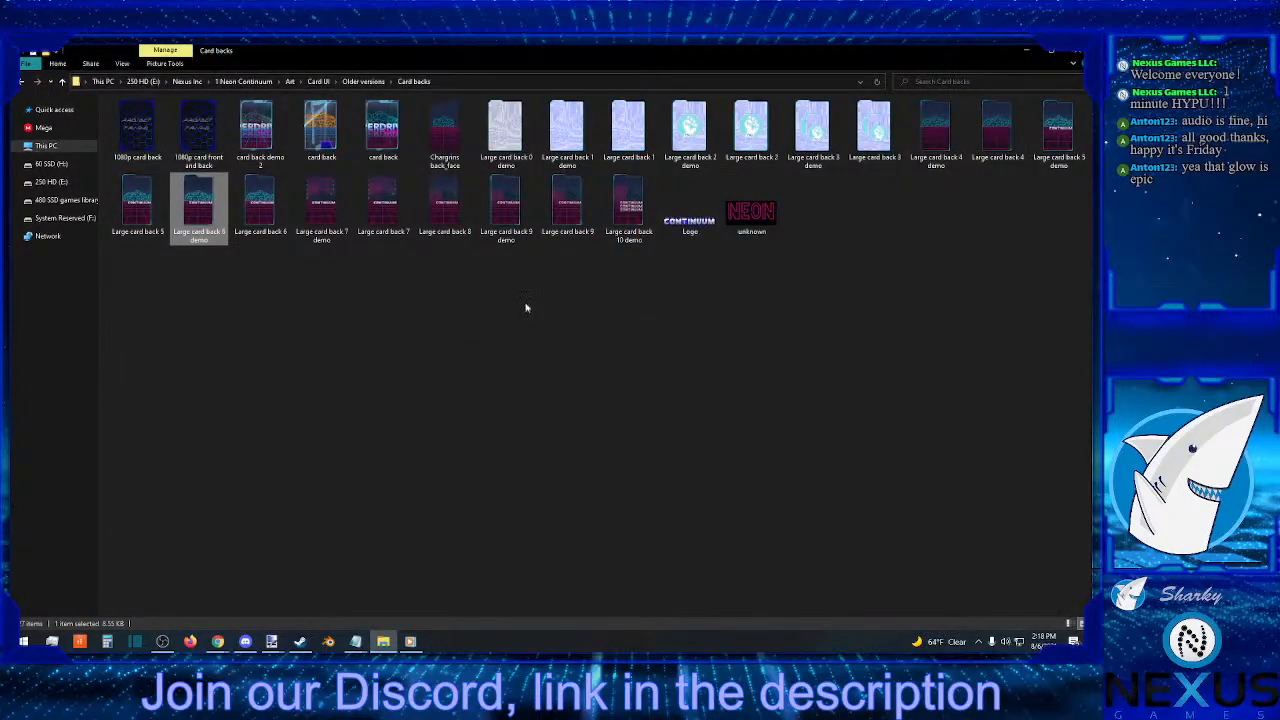
- View the old 1080p card front and back design in paint.net, close it, and return to File Explorer
{"action": "double_click", "coordinate": [198, 127]}
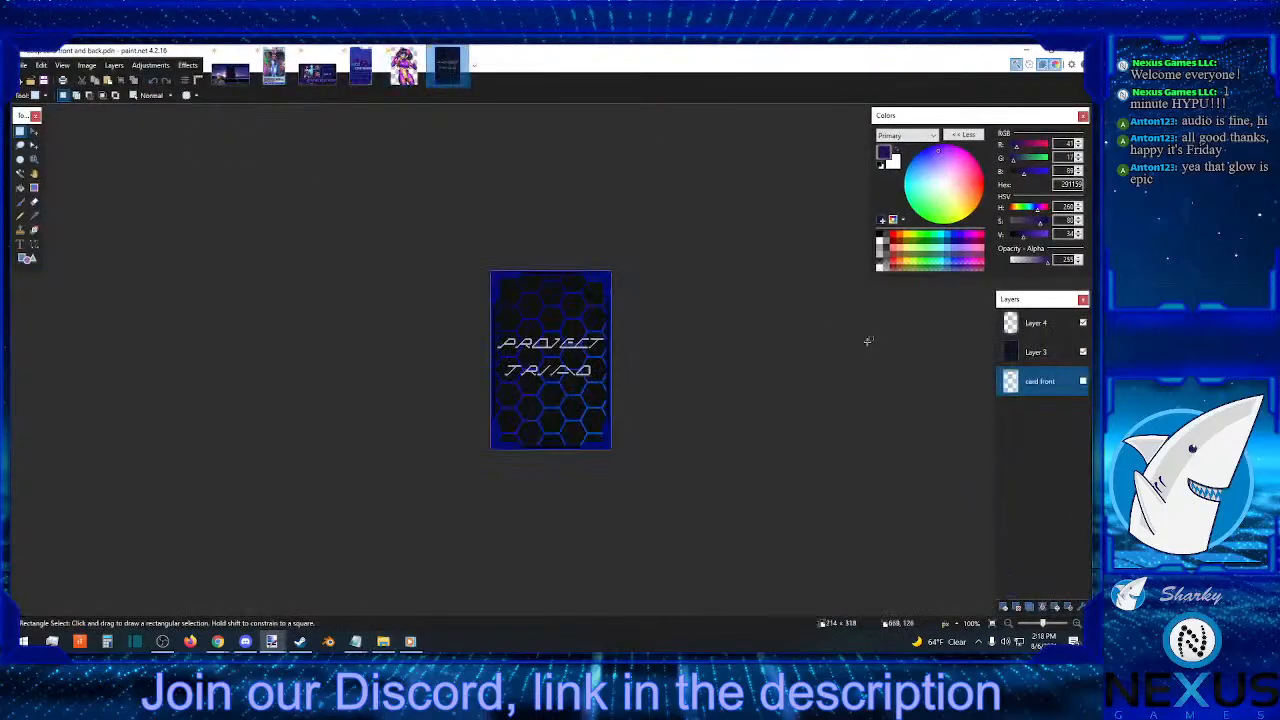
{"action": "left_click", "coordinate": [462, 52]}
{"action": "key", "text": "alt+Tab"}
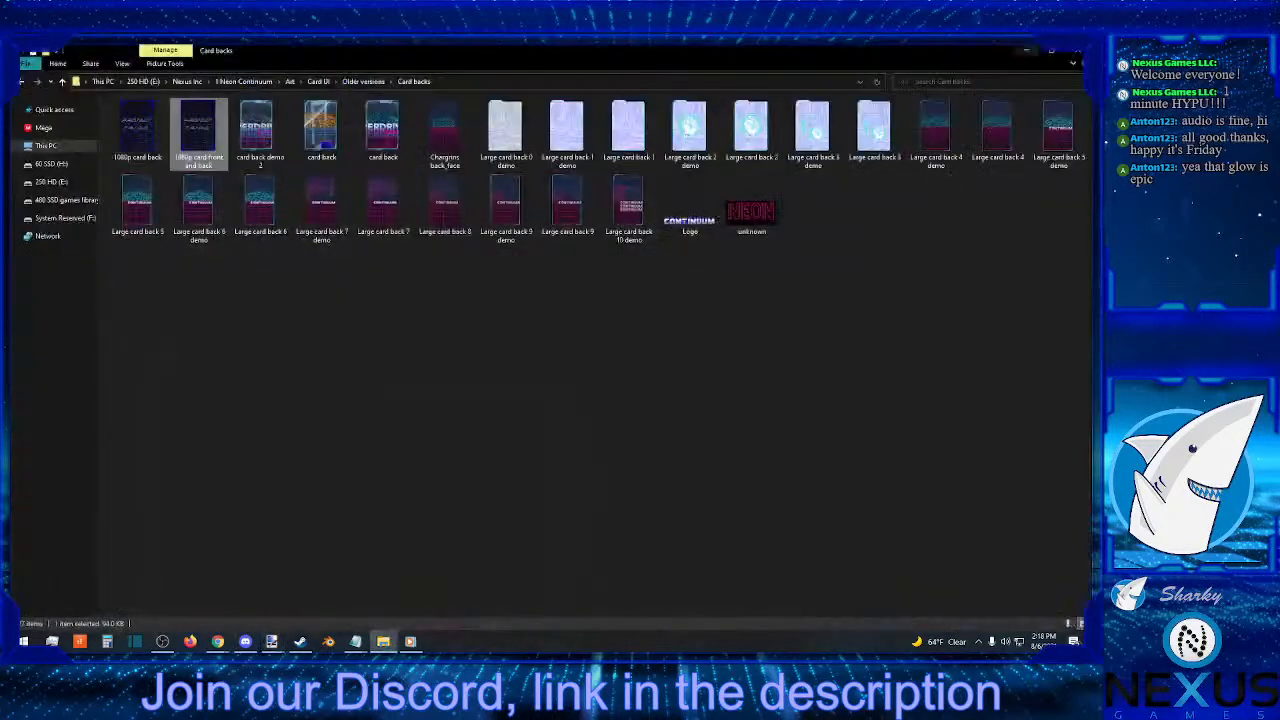
- Return to the Card UI folder, minimize File Explorer, and switch back to Large card back 11 demo 4.png in paint.net
{"action": "left_click", "coordinate": [362, 81]}
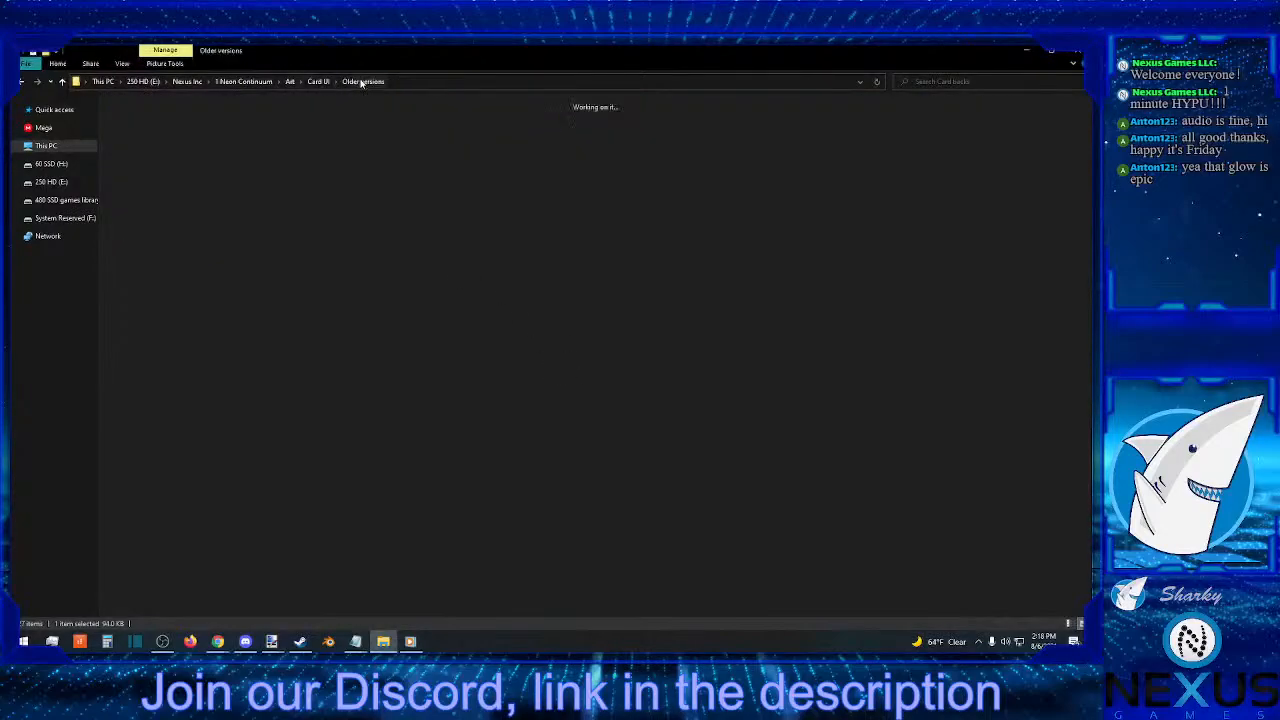
{"action": "left_click", "coordinate": [318, 81]}
{"action": "left_click", "coordinate": [290, 81]}
{"action": "double_click", "coordinate": [217, 121]}
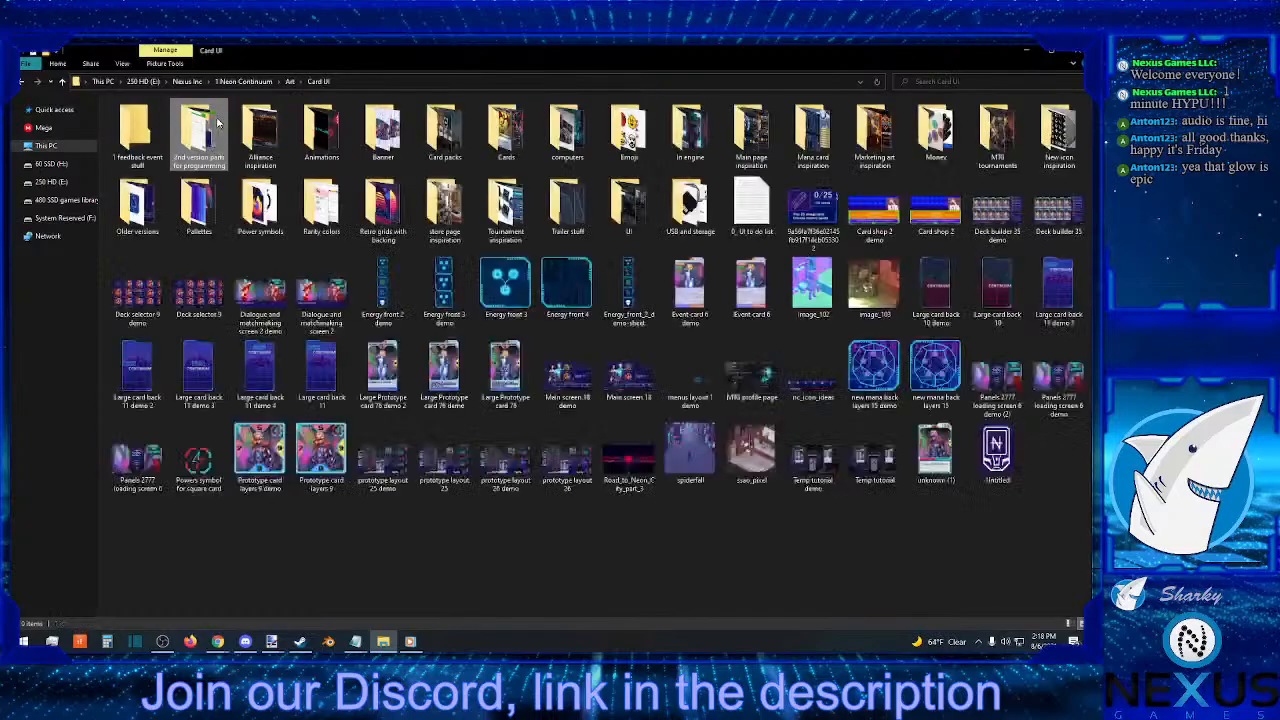
{"action": "left_click", "coordinate": [1027, 50]}
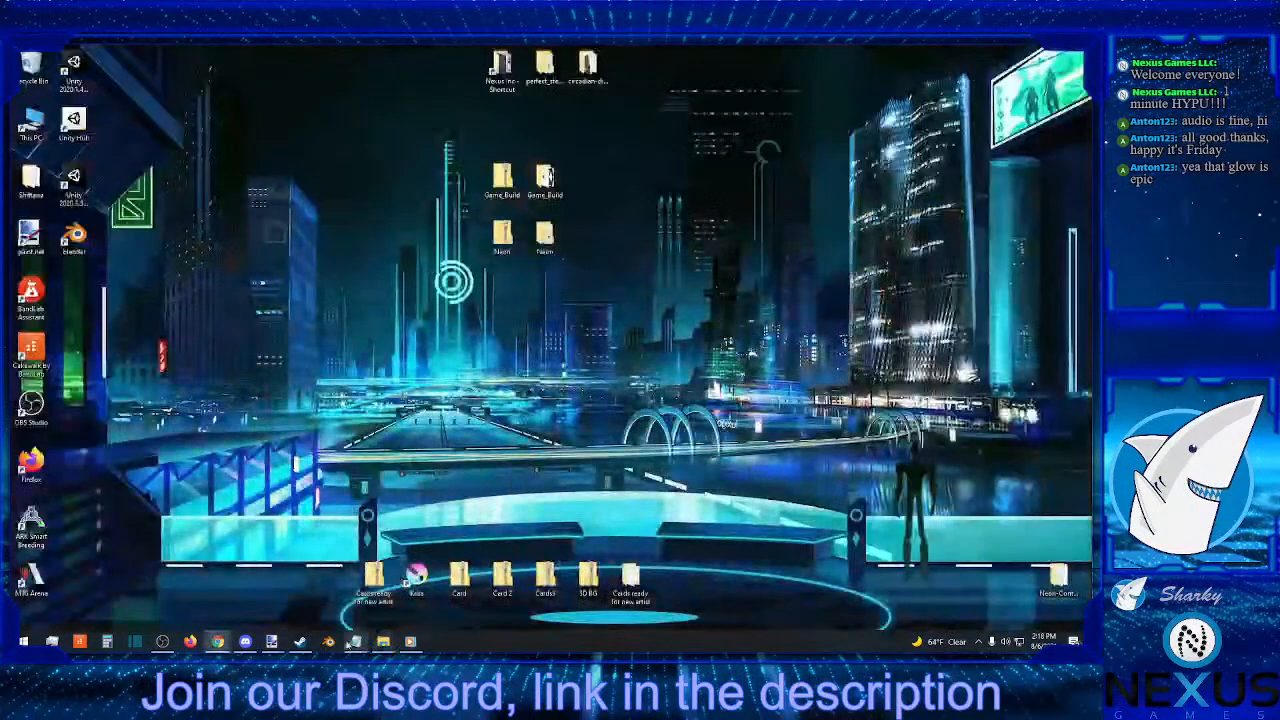
{"action": "mouse_move", "coordinate": [271, 641]}
{"action": "left_click", "coordinate": [415, 586]}
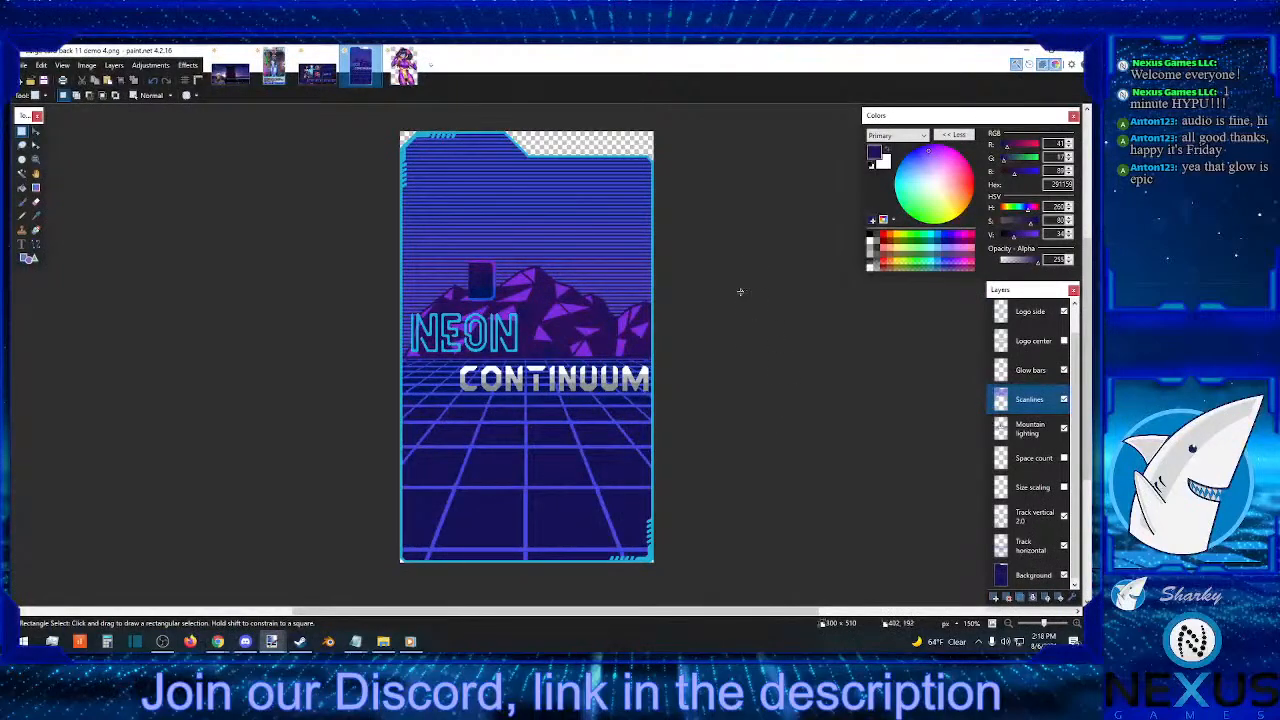
{"action": "scroll", "coordinate": [745, 303], "scroll_direction": "down", "scroll_amount": 1}
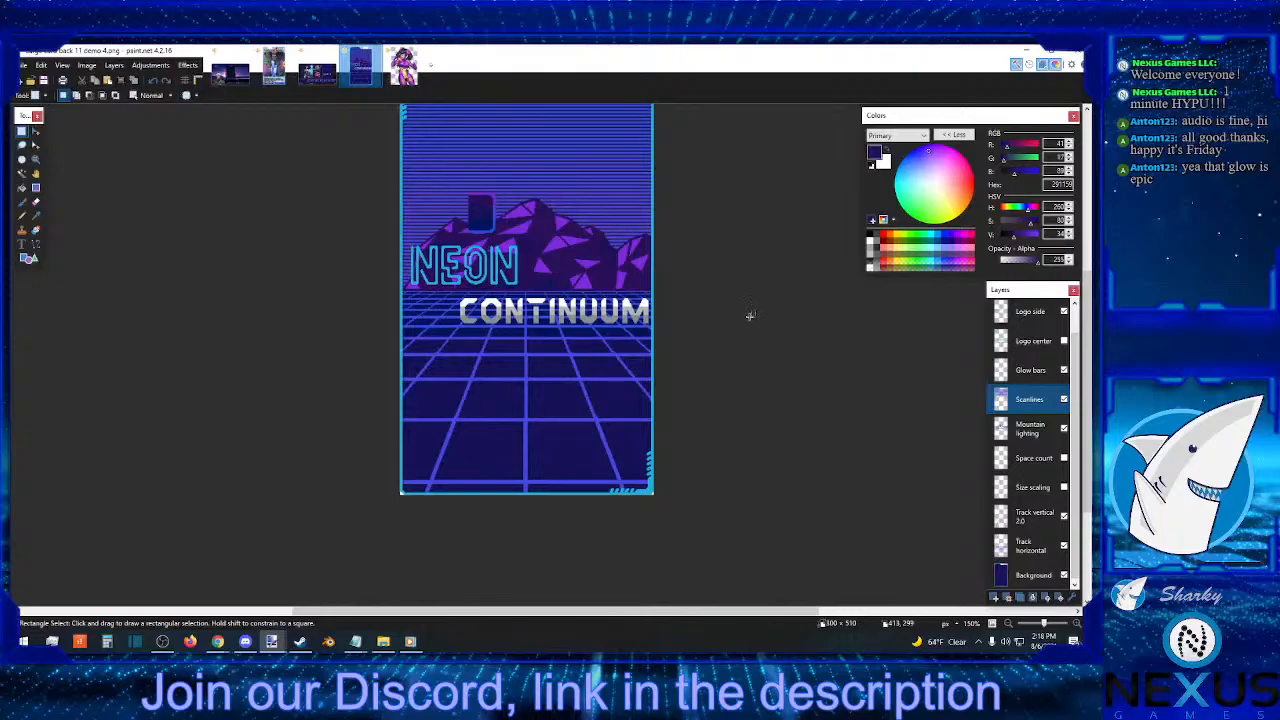
{"action": "scroll", "coordinate": [750, 316], "scroll_direction": "up", "scroll_amount": 1}
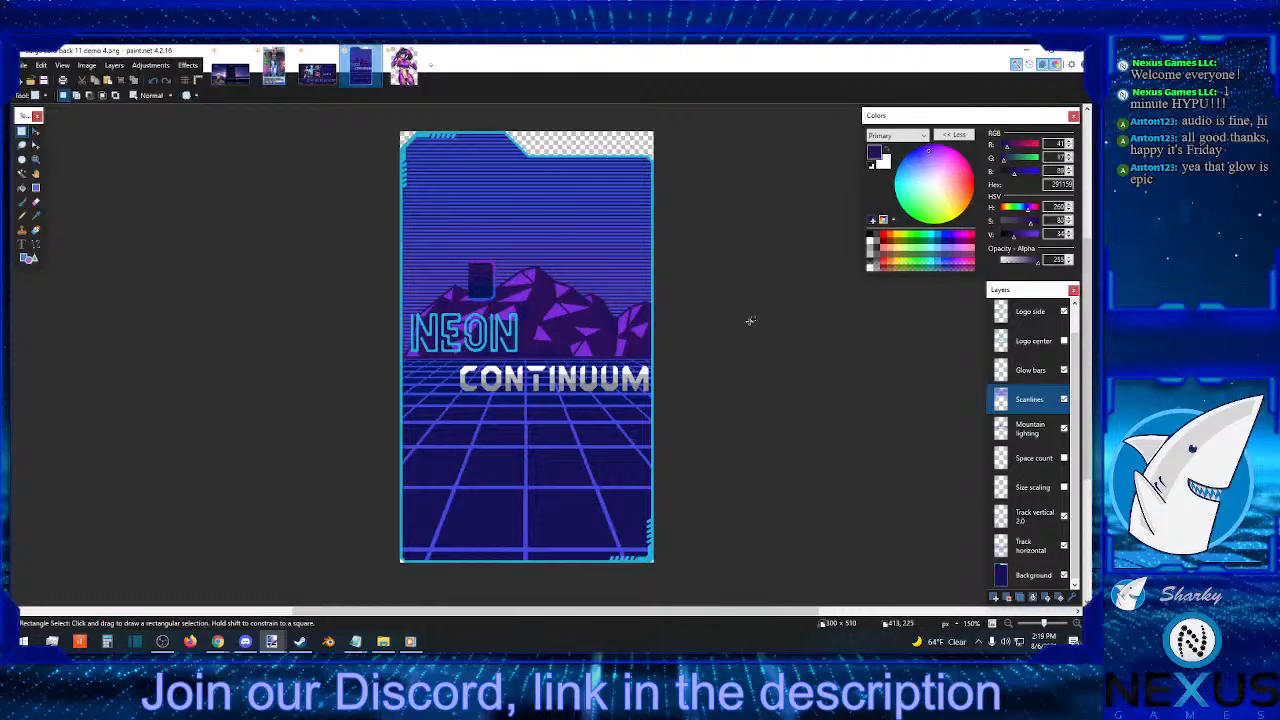
{"action": "scroll", "coordinate": [1040, 370], "scroll_direction": "up", "scroll_amount": 1}
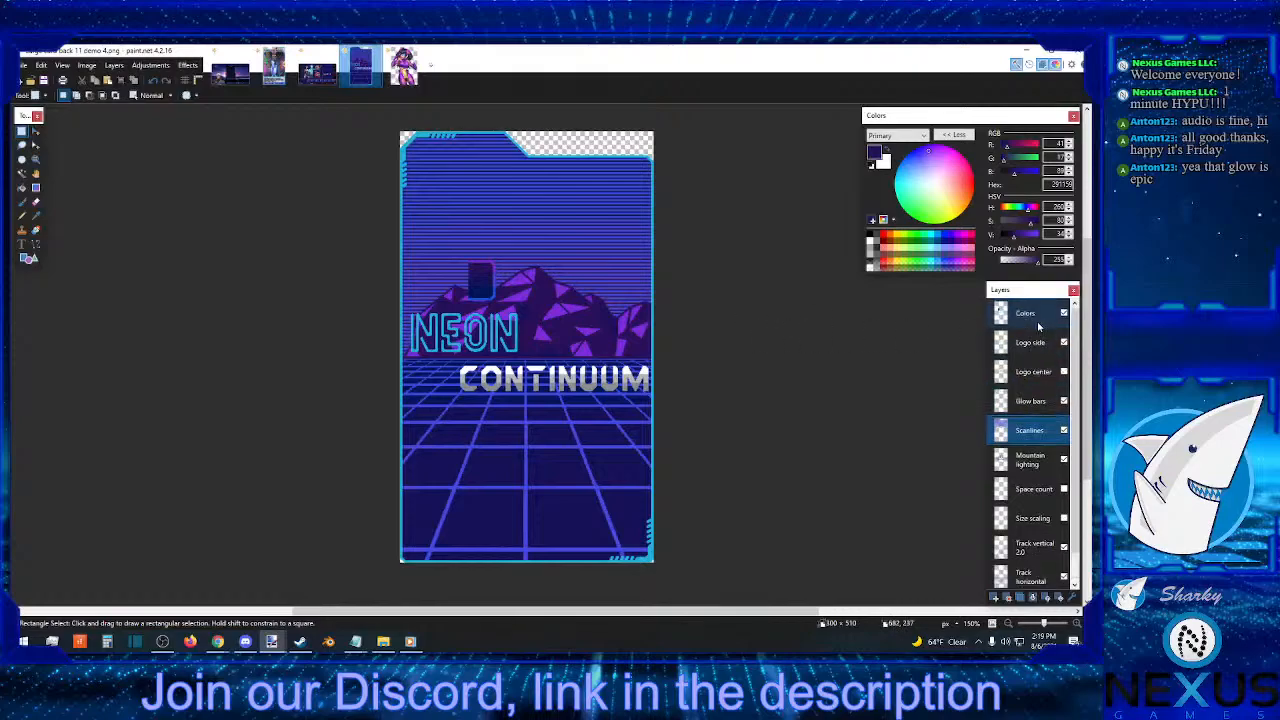
- Hide the Colors layer and save the card back as a new paint.net file named Large card back 11 5
{"action": "left_click", "coordinate": [1044, 320]}
{"action": "left_click", "coordinate": [1064, 313]}
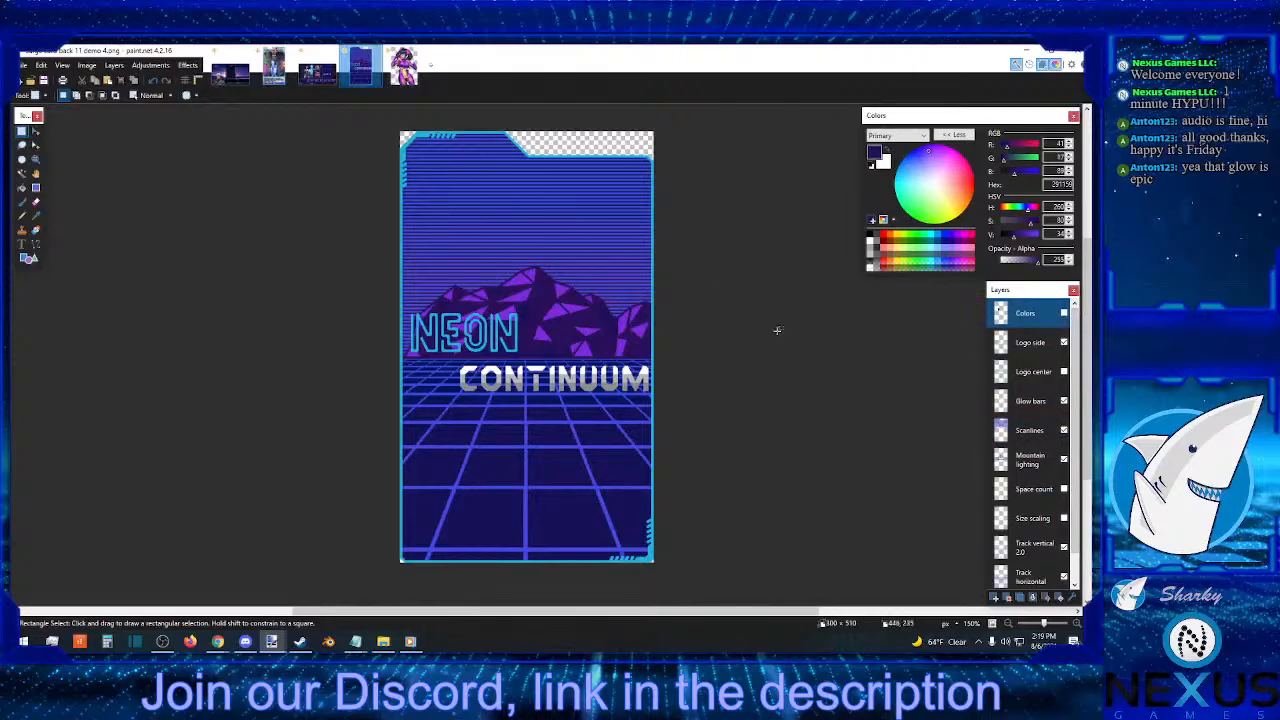
{"action": "left_click", "coordinate": [26, 66]}
{"action": "left_click", "coordinate": [33, 138]}
{"action": "left_click", "coordinate": [447, 331]}
{"action": "key", "text": "shift+Left"}
{"action": "key", "text": "shift+Left"}
{"action": "key", "text": "shift+Left"}
{"action": "key", "text": "shift+Left"}
{"action": "key", "text": "shift+Left"}
{"action": "key", "text": "shift+Left"}
{"action": "type", "text": "5"}
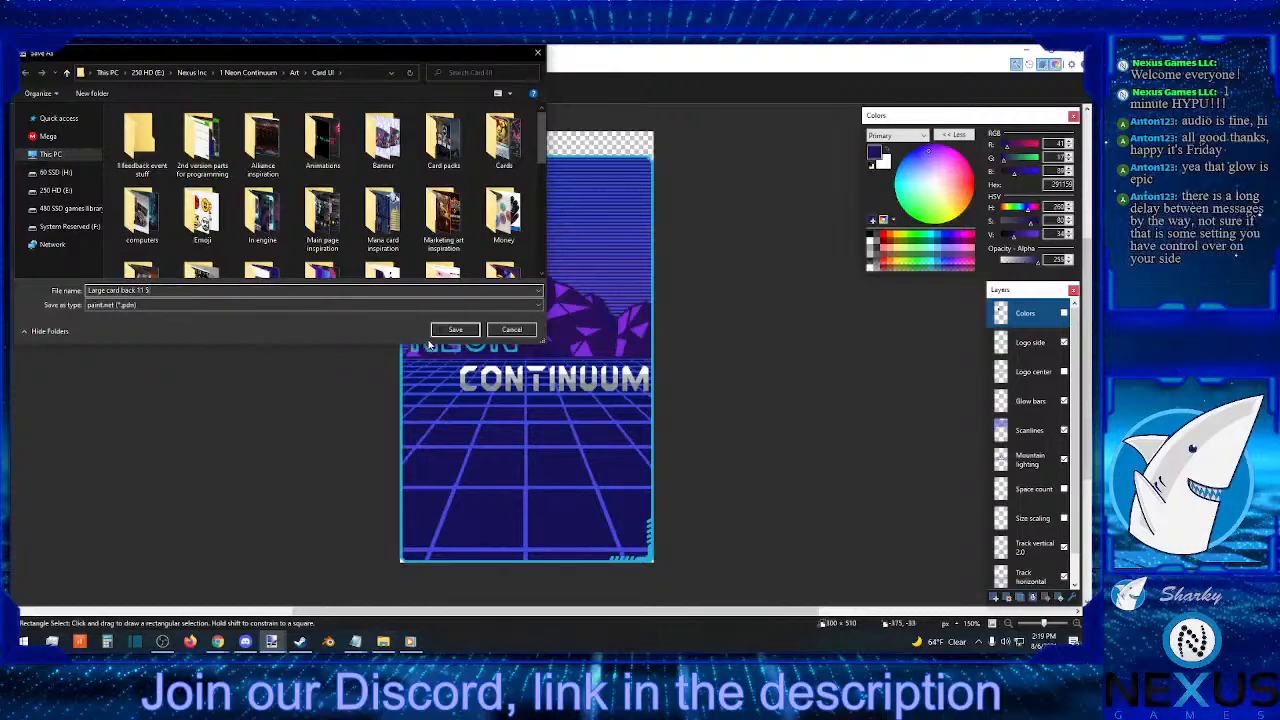
{"action": "left_click", "coordinate": [464, 331]}
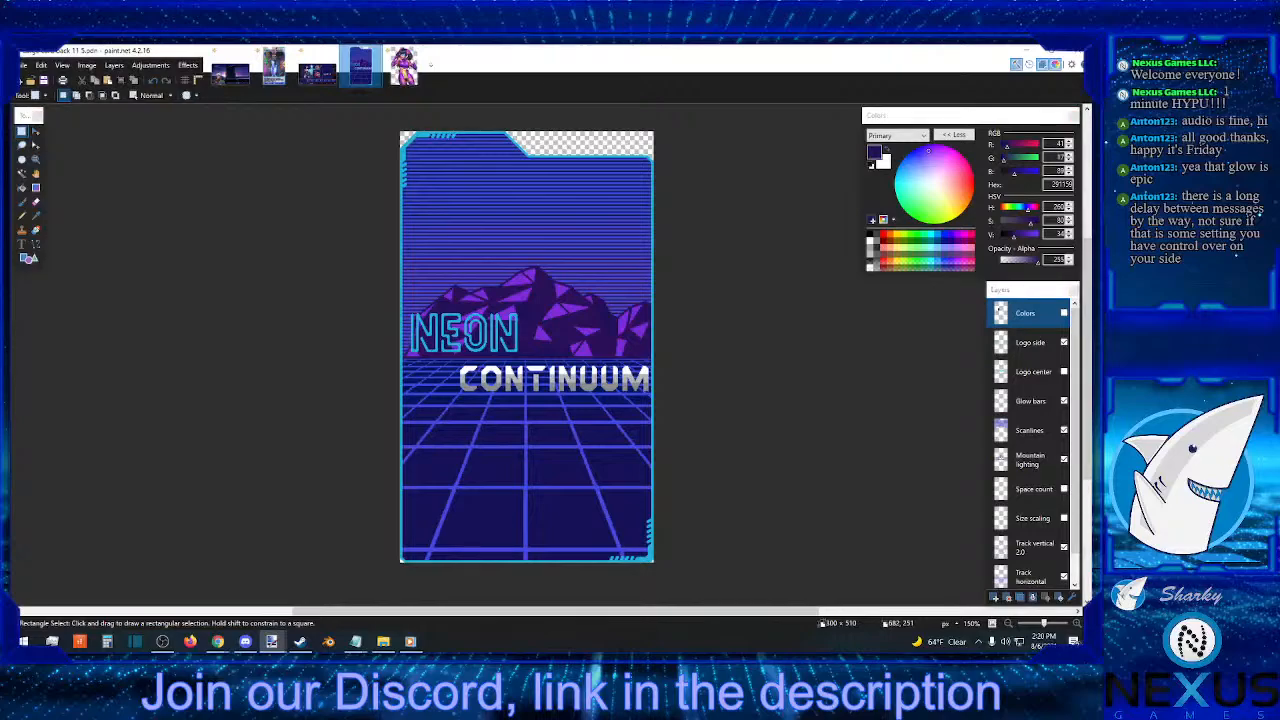
{"action": "key", "text": "alt+Tab"}
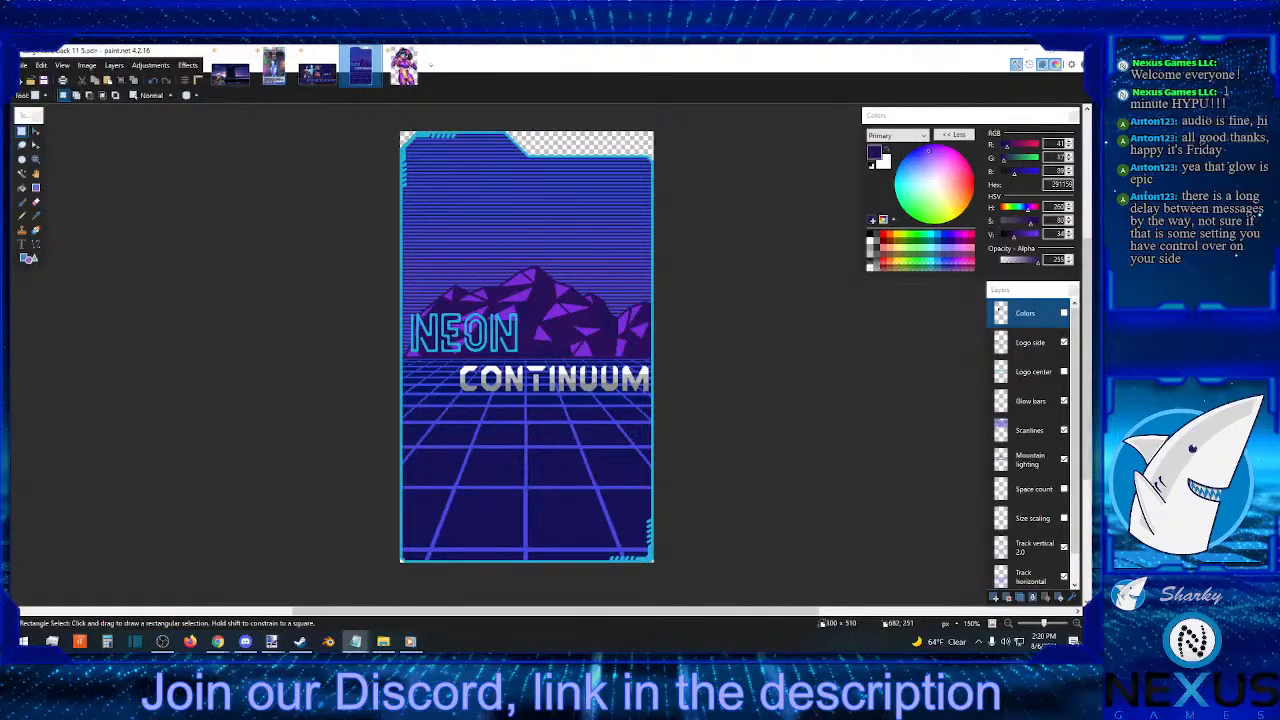
{"action": "key", "text": "alt+Tab"}
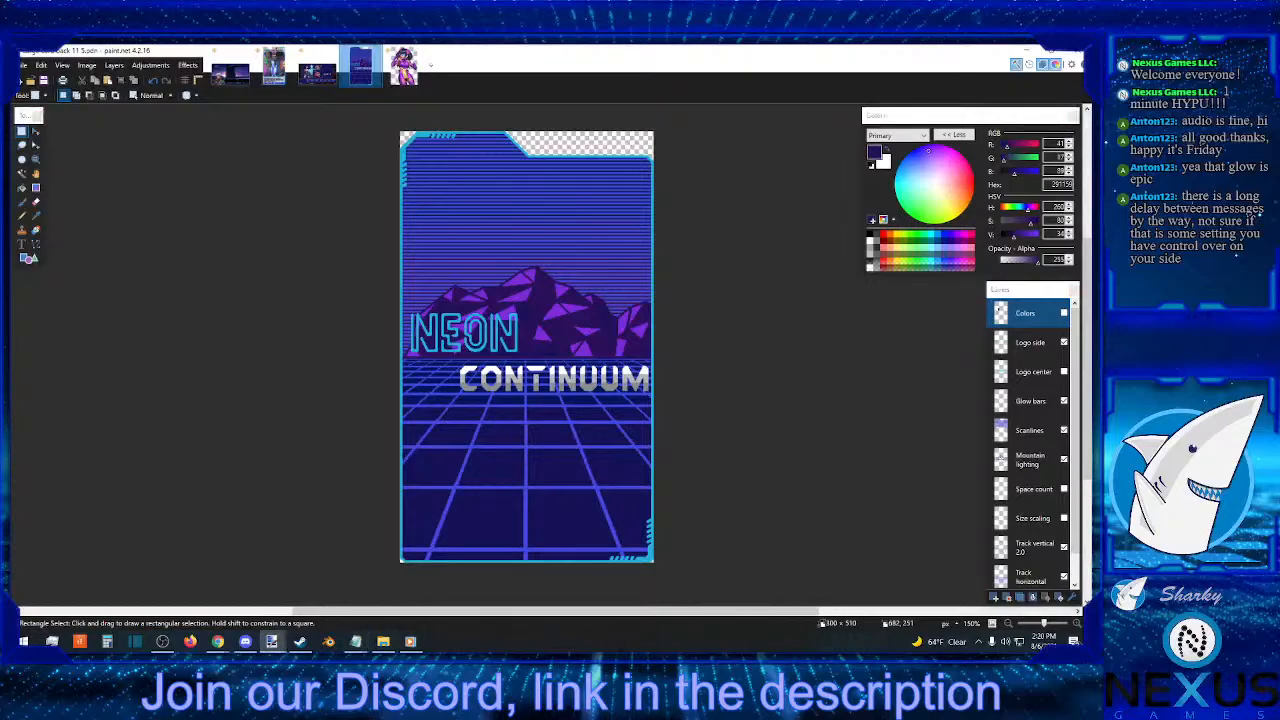
{"action": "key", "text": "alt+Tab"}
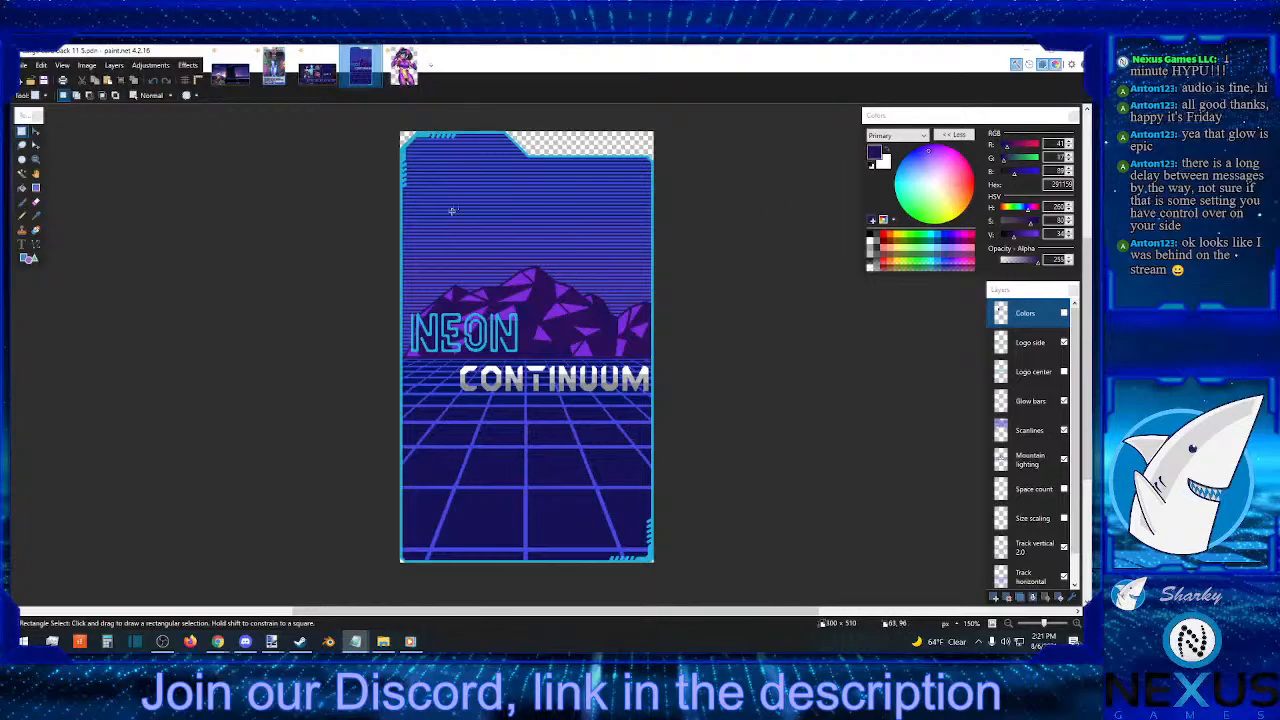
- Switch to the open game menu mockup and view its chat box and quest cards at 100% zoom
{"action": "left_click", "coordinate": [320, 80]}
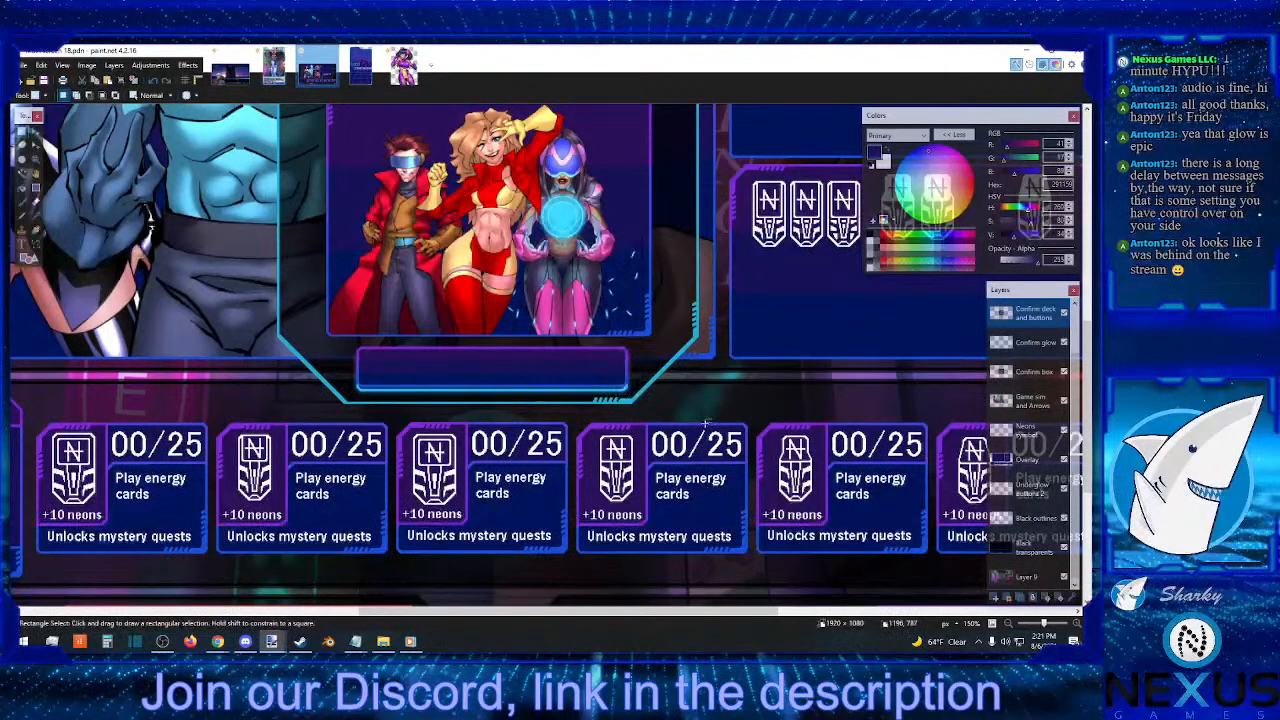
{"action": "left_click", "coordinate": [787, 612]}
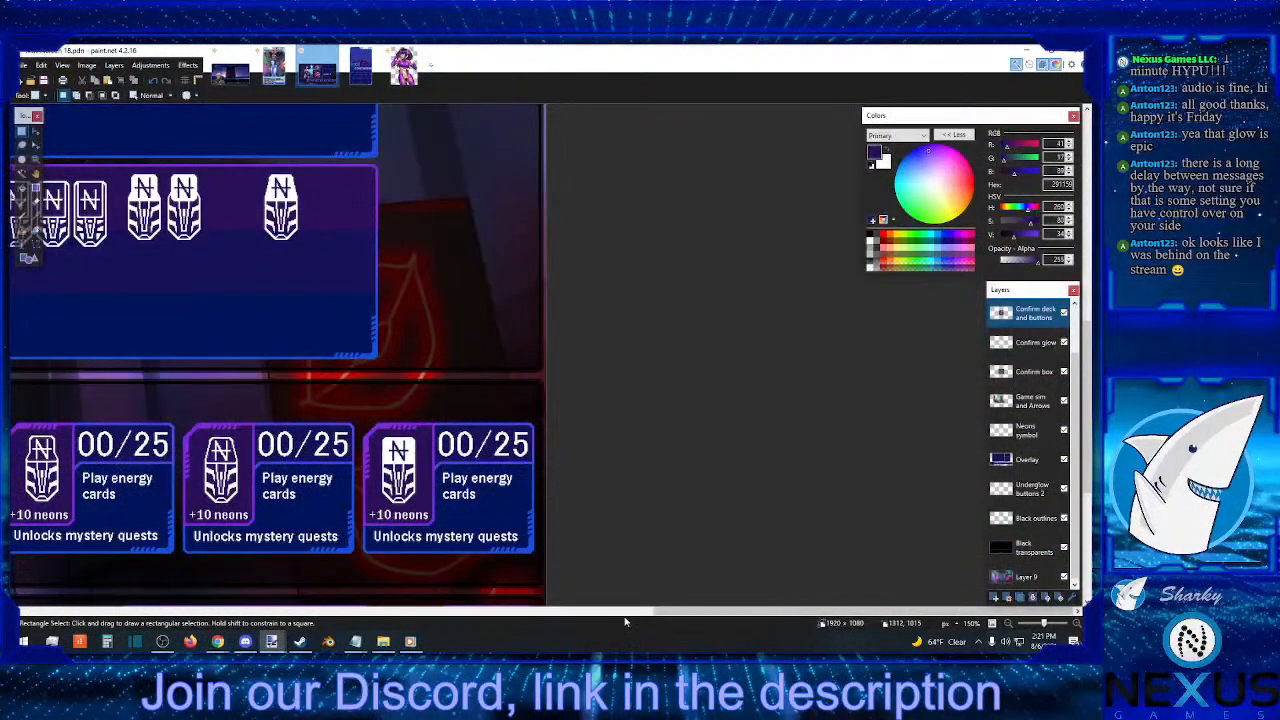
{"action": "left_click", "coordinate": [502, 614]}
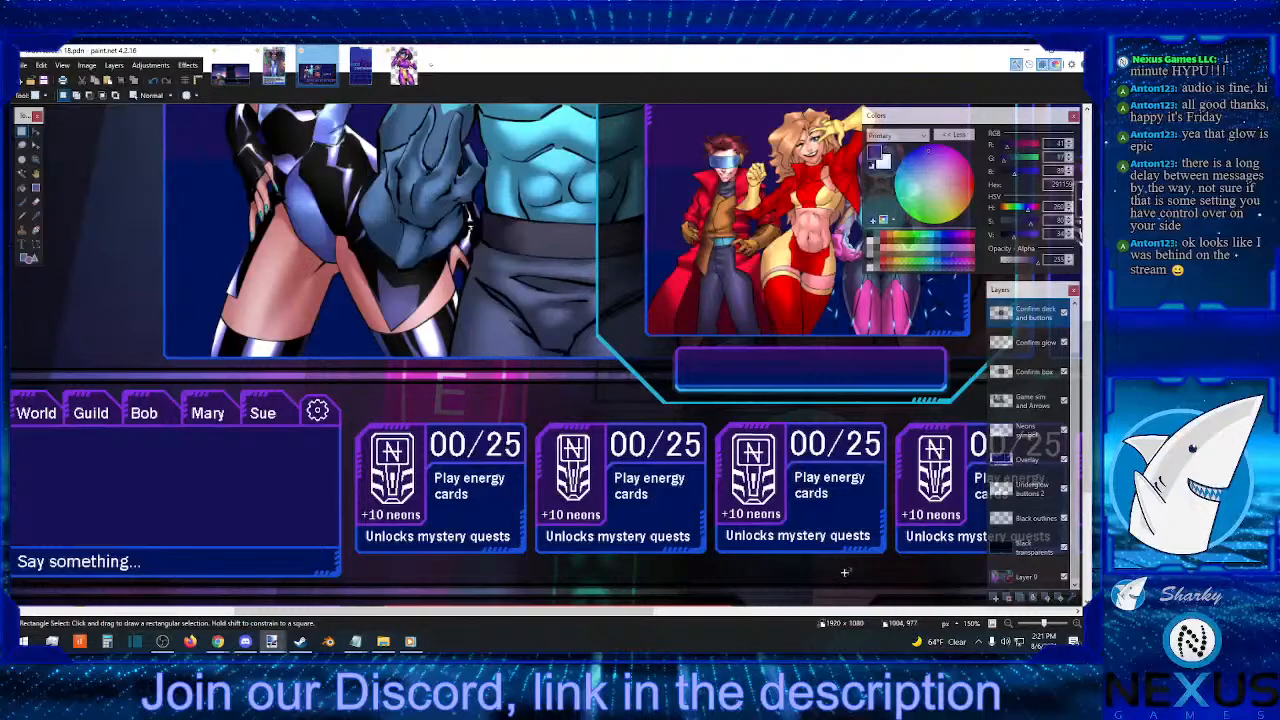
{"action": "left_click", "coordinate": [1006, 623]}
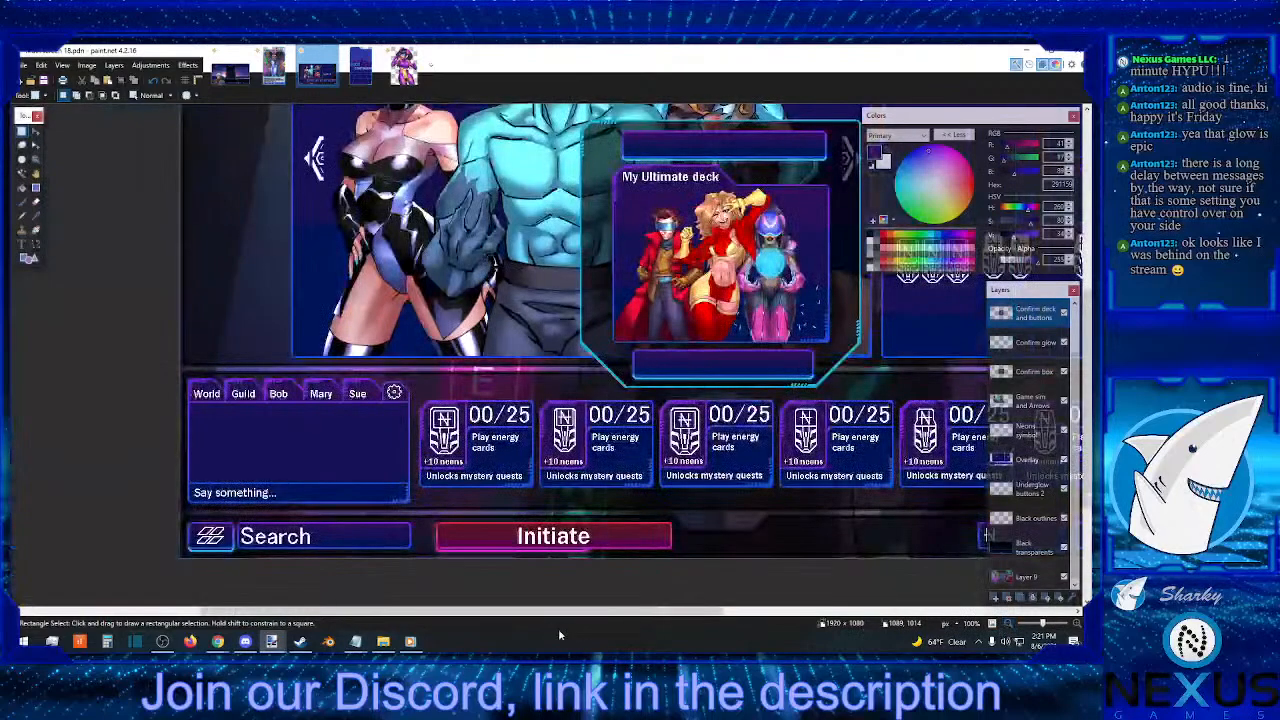
{"action": "mouse_move", "coordinate": [529, 614]}
{"action": "left_mouse_down"}
{"action": "mouse_move", "coordinate": [488, 618]}
{"action": "mouse_move", "coordinate": [517, 618]}
{"action": "left_mouse_up"}
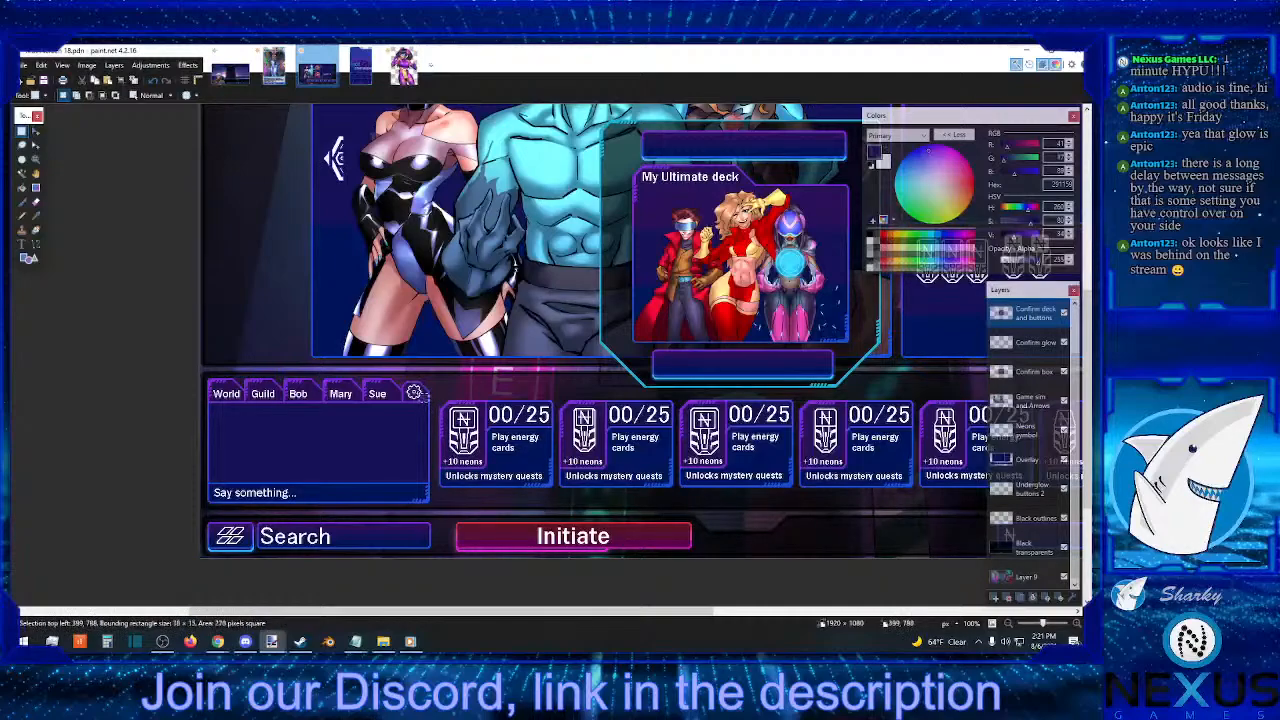
- Outline the chat box's tab row, from World to the settings gear, with a rectangular selection and clear it
{"action": "left_click_drag", "start_coordinate": [430, 404], "coordinate": [207, 377]}
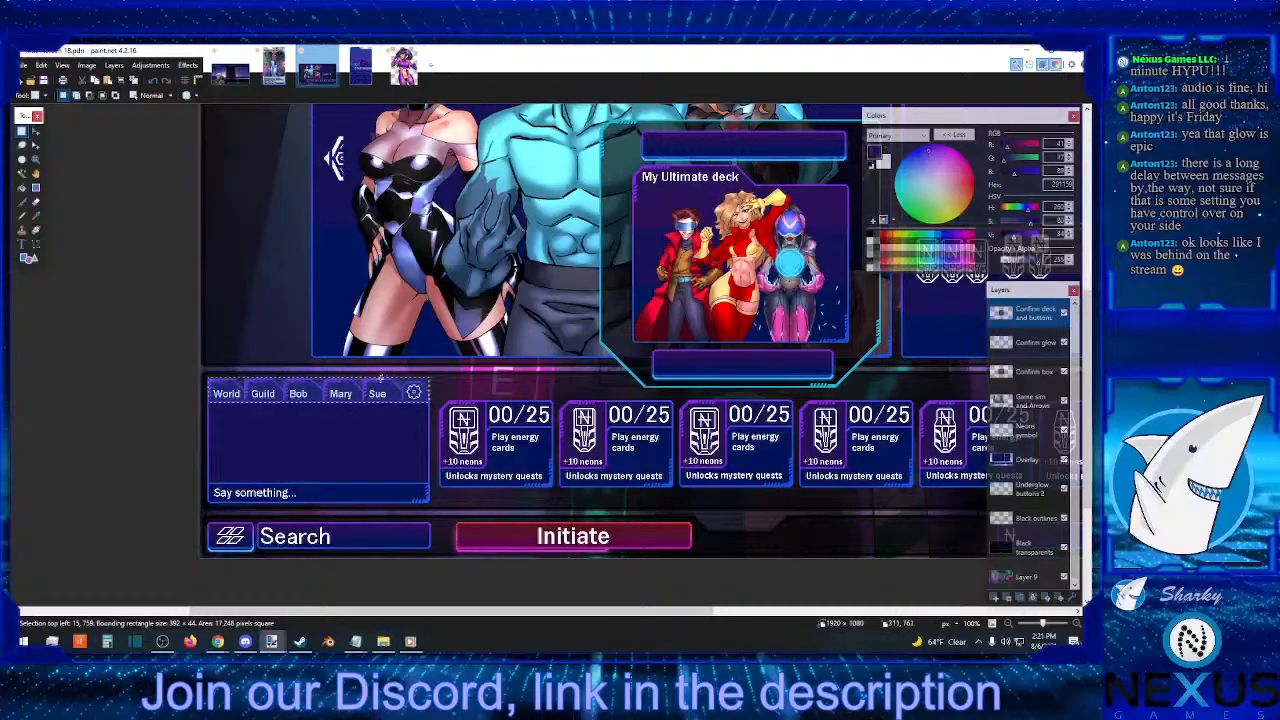
{"action": "left_click", "coordinate": [424, 388]}
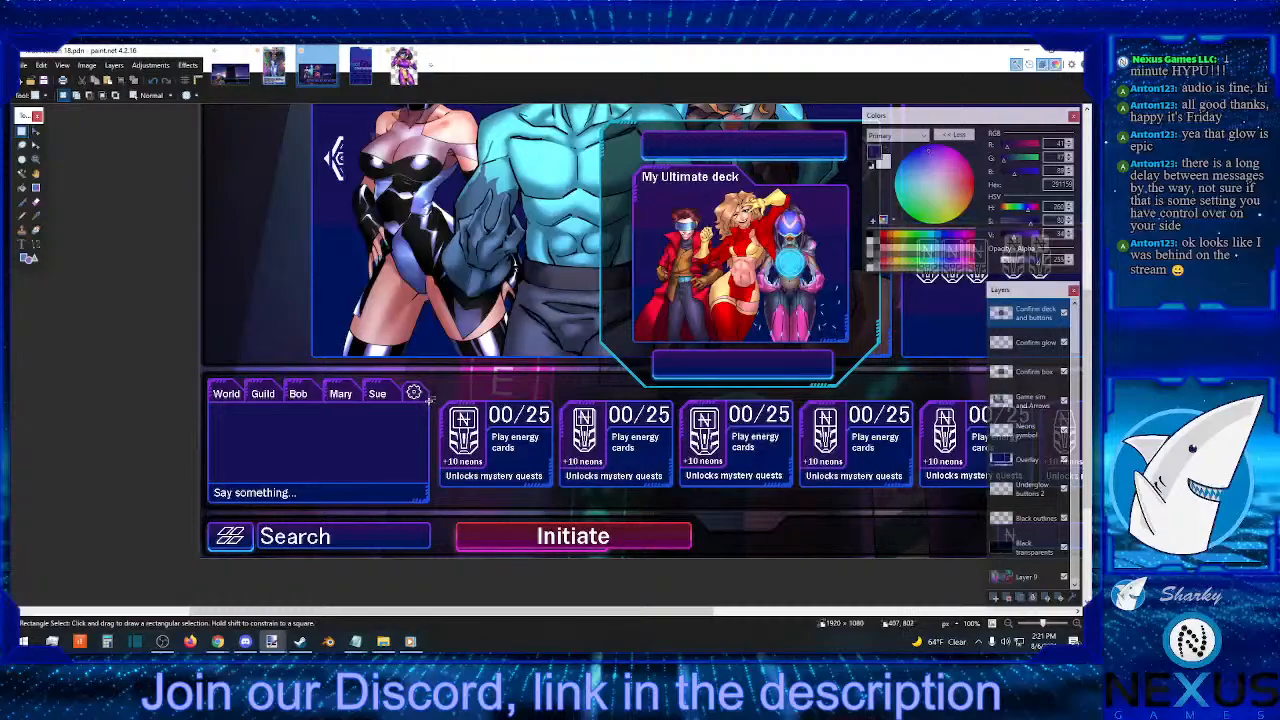
{"action": "left_click_drag", "start_coordinate": [429, 401], "coordinate": [207, 377]}
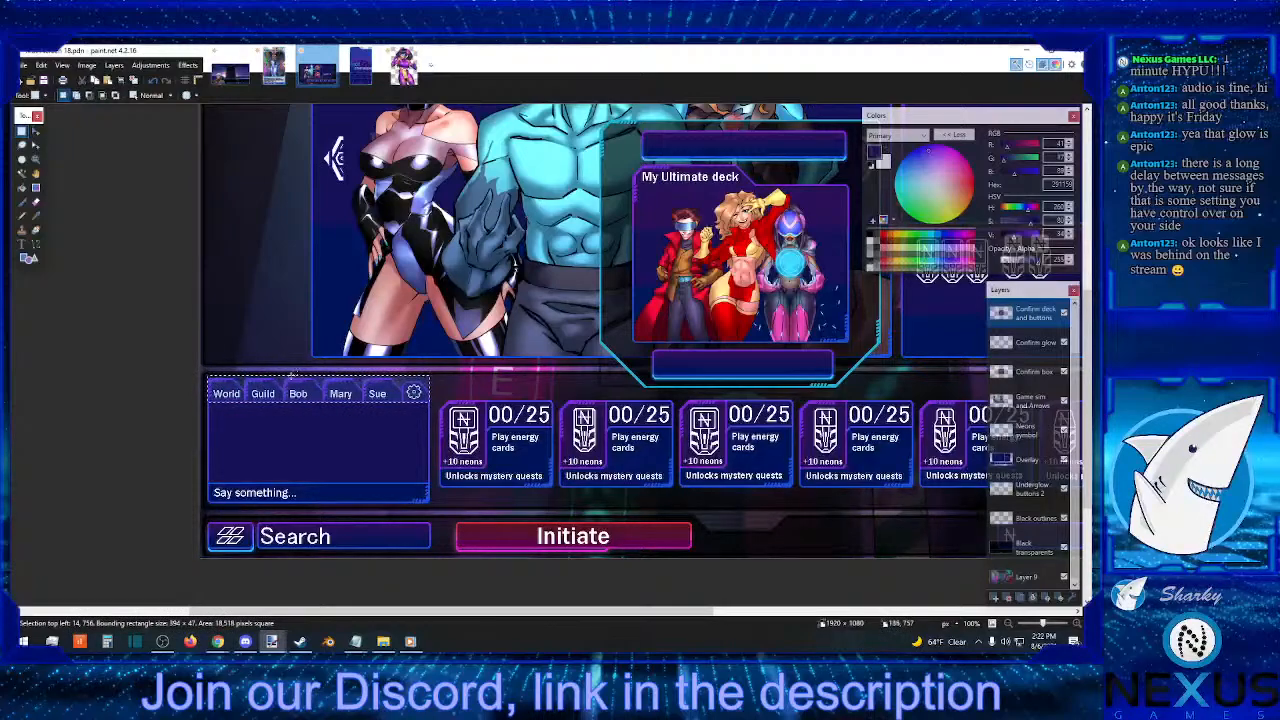
{"action": "key", "text": "ctrl+d"}
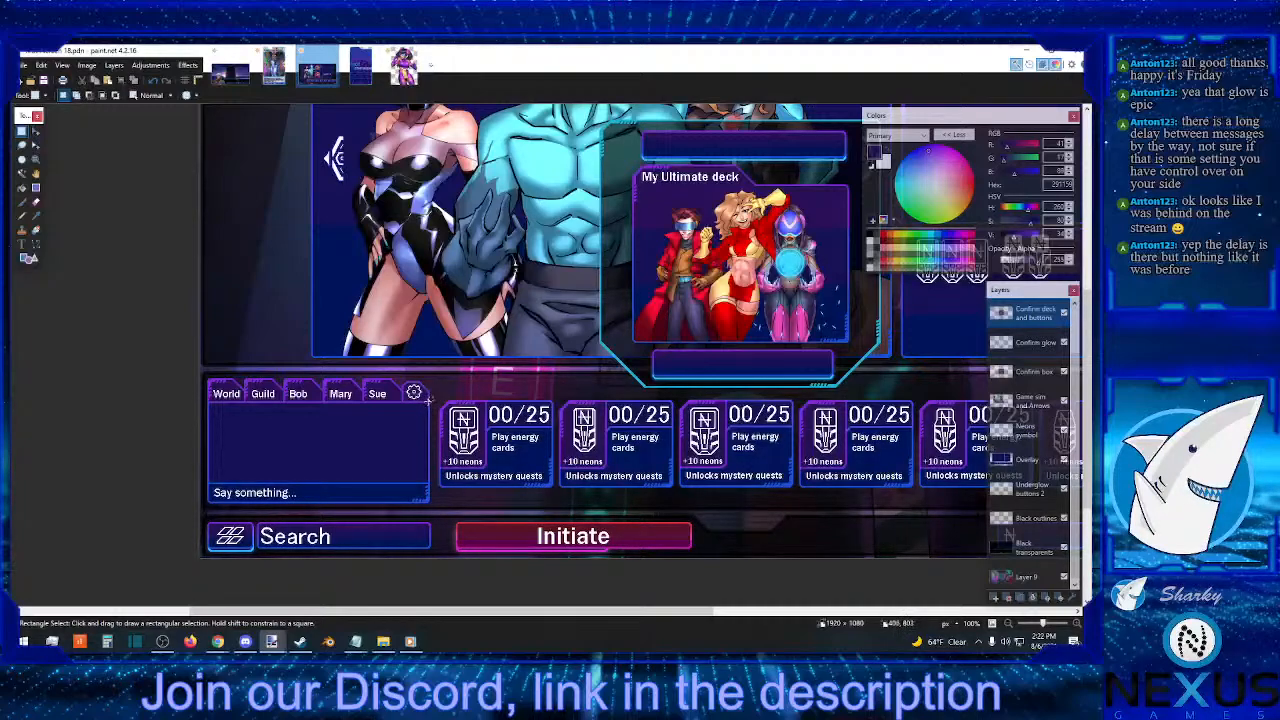
- Outline just the settings gear tab of the chat box with rectangular selections about 50 px wide and clear them
{"action": "left_click_drag", "start_coordinate": [428, 400], "coordinate": [403, 378]}
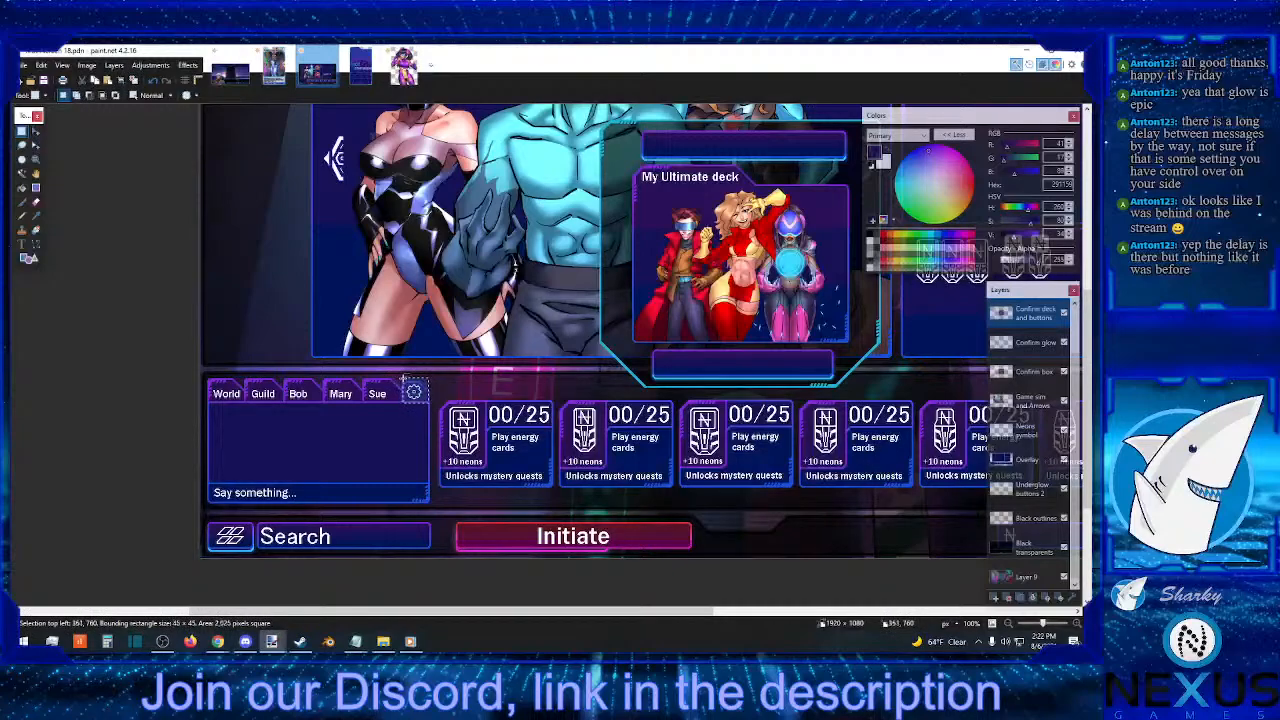
{"action": "left_click", "coordinate": [421, 385]}
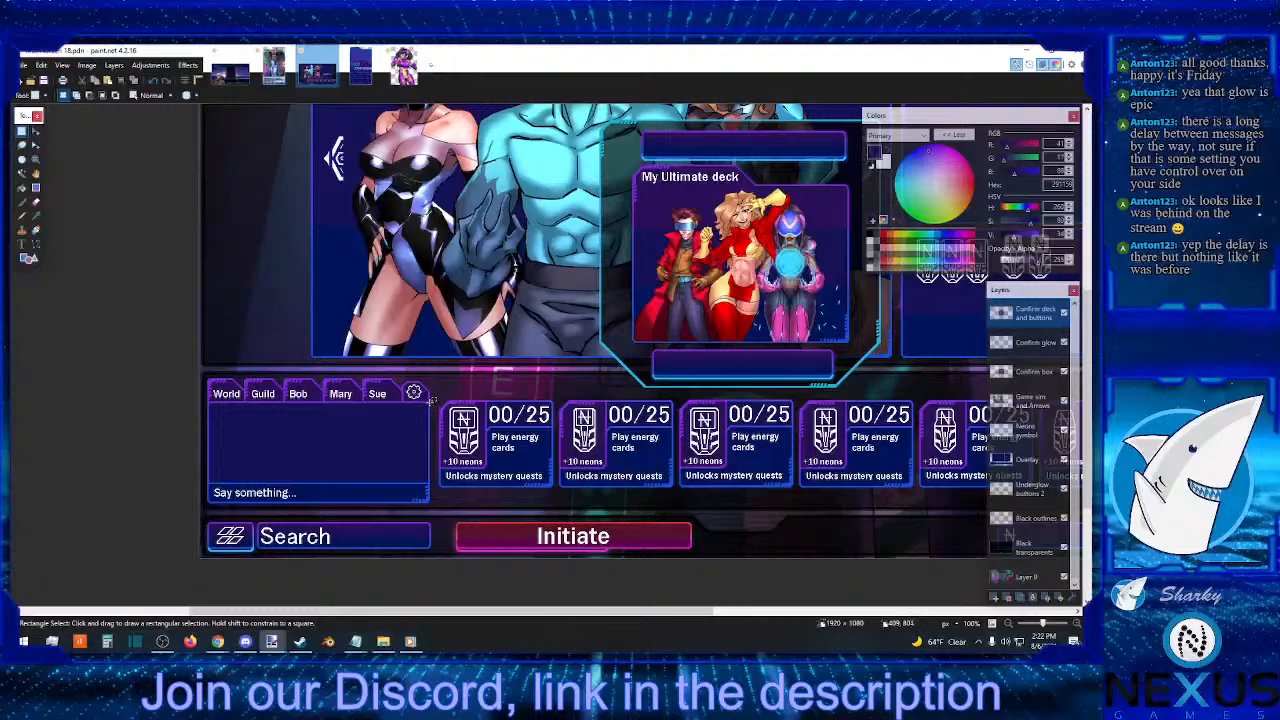
{"action": "left_click_drag", "start_coordinate": [430, 401], "coordinate": [401, 378]}
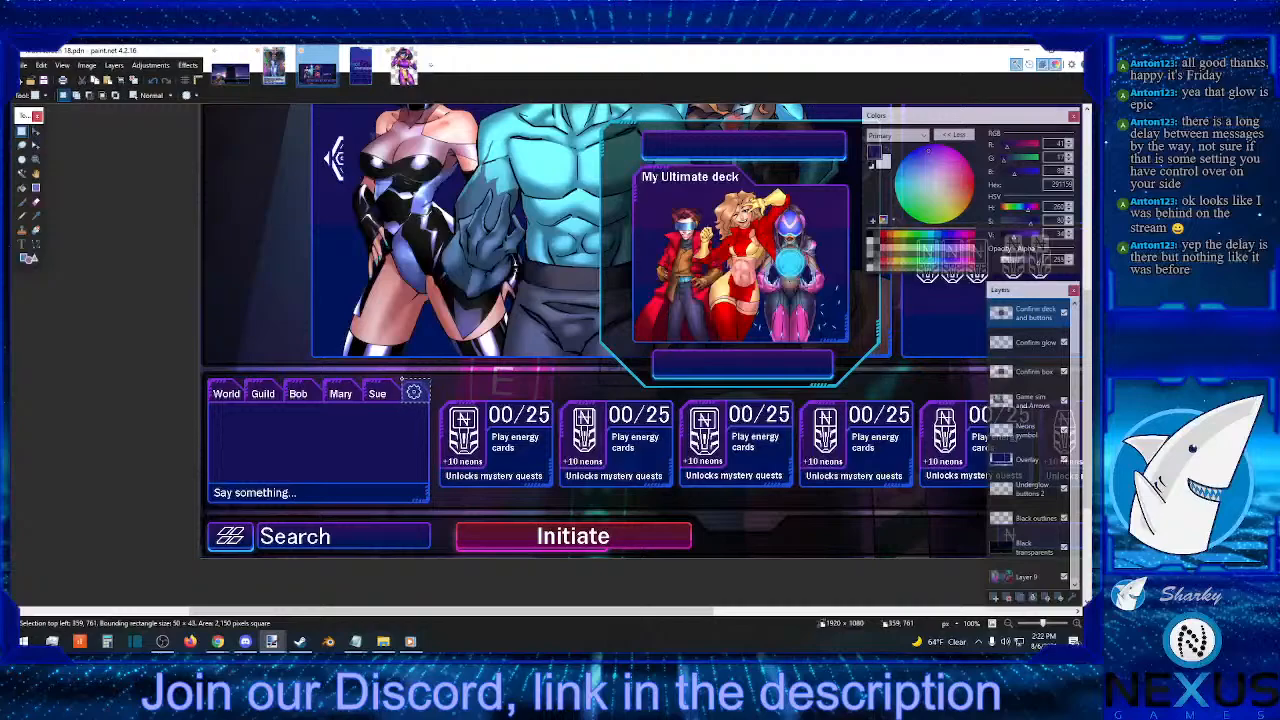
{"action": "left_click_drag", "start_coordinate": [402, 379], "coordinate": [401, 378]}
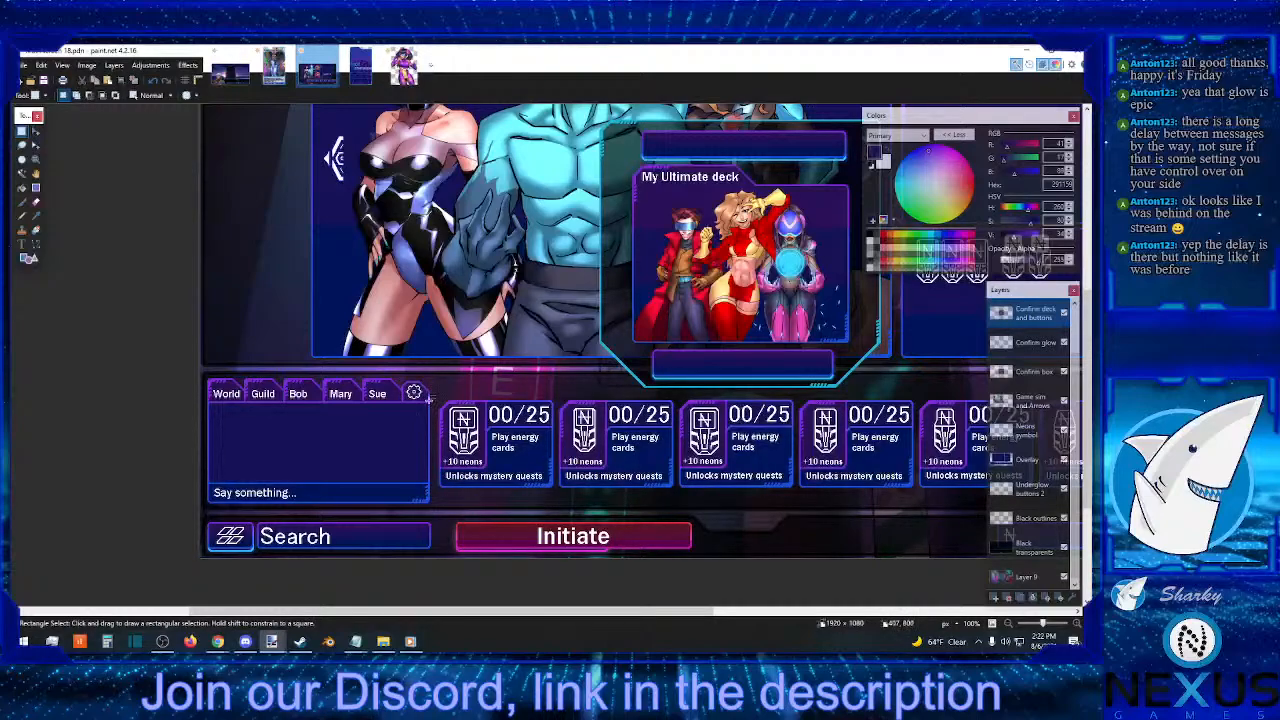
{"action": "left_click_drag", "start_coordinate": [430, 403], "coordinate": [400, 381]}
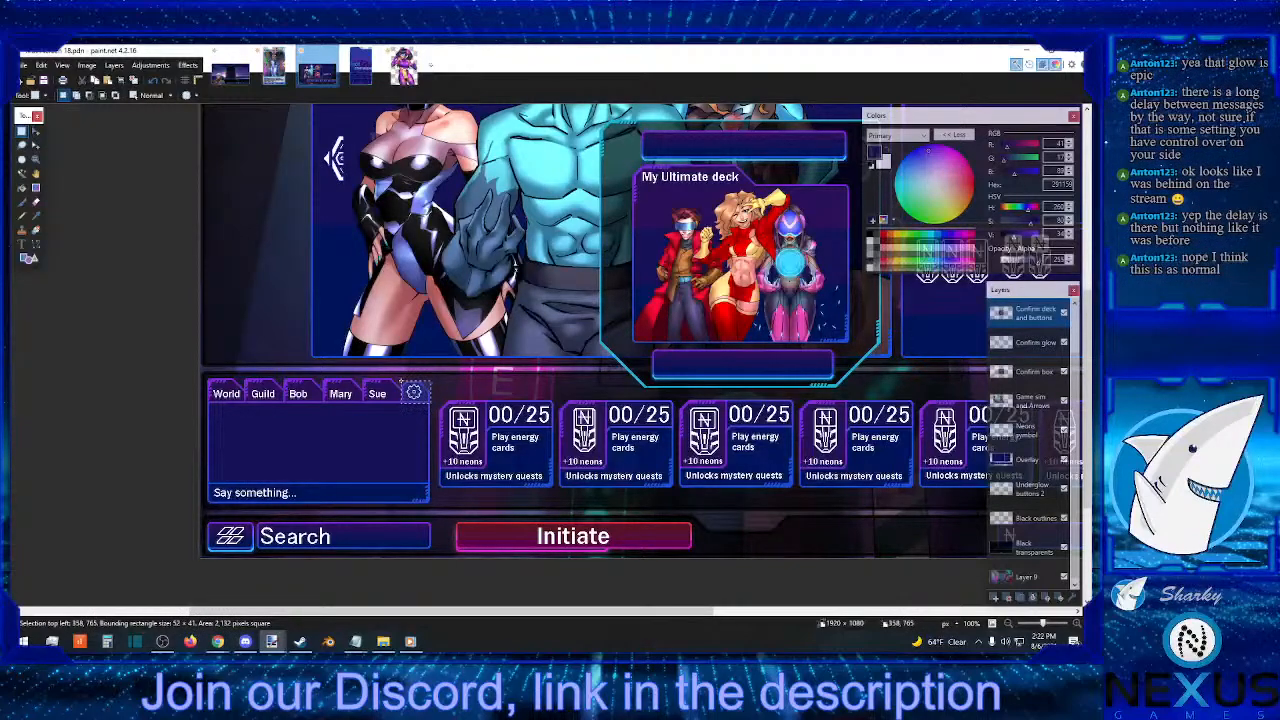
{"action": "left_click", "coordinate": [408, 396]}
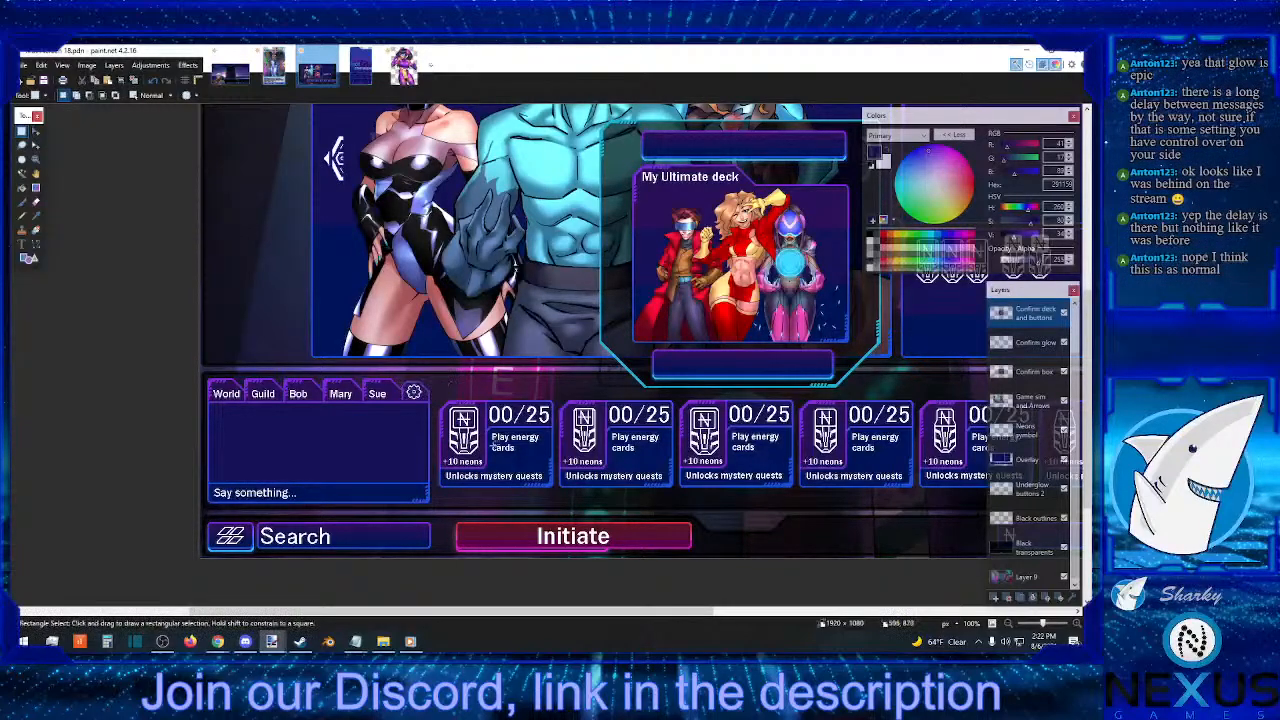
- At 150% zoom, outline the gear tab and the chat box body below it, and undo the selection
{"action": "scroll", "coordinate": [648, 503], "scroll_direction": "up", "scroll_amount": 1}
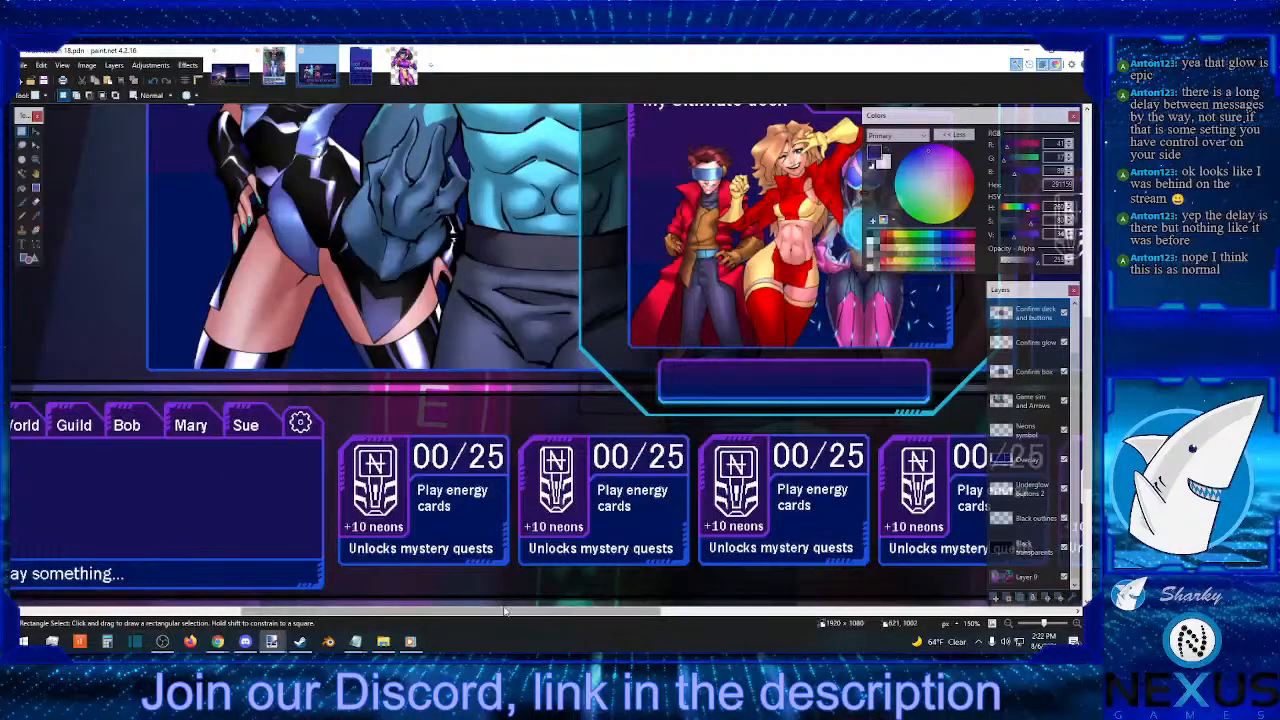
{"action": "left_click_drag", "start_coordinate": [548, 613], "coordinate": [451, 611]}
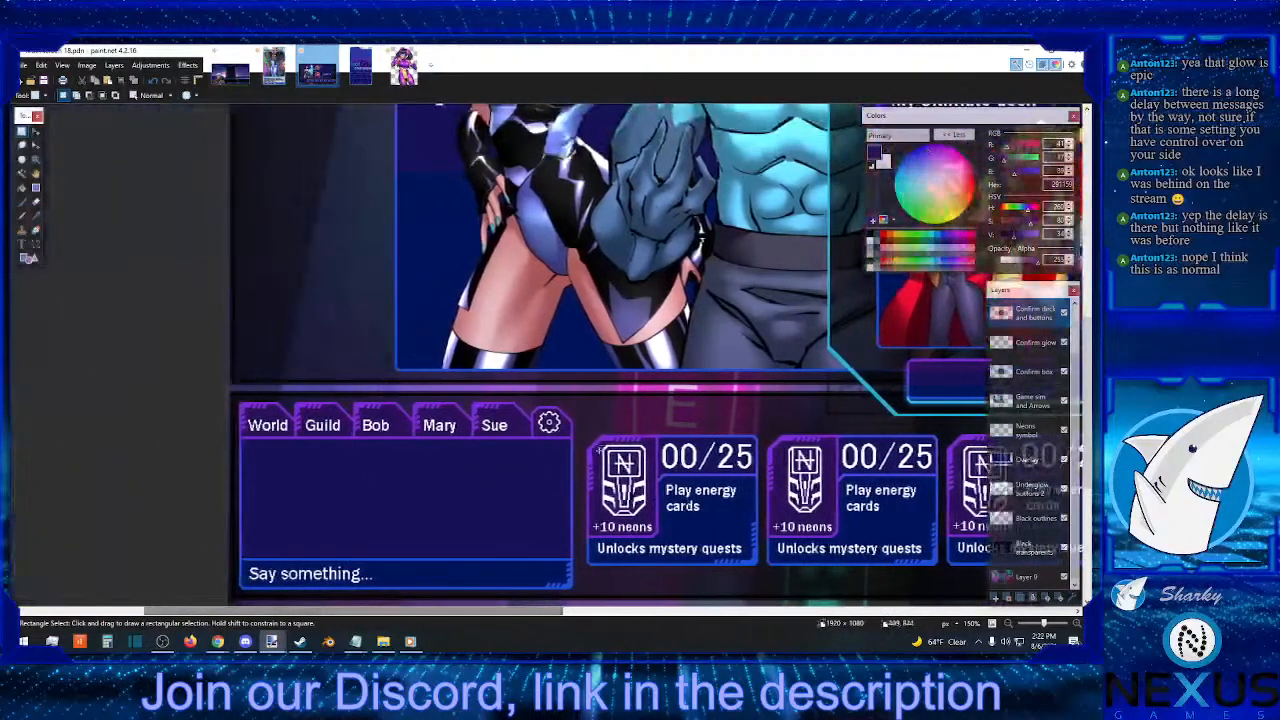
{"action": "scroll", "coordinate": [591, 413], "scroll_direction": "down", "scroll_amount": 2}
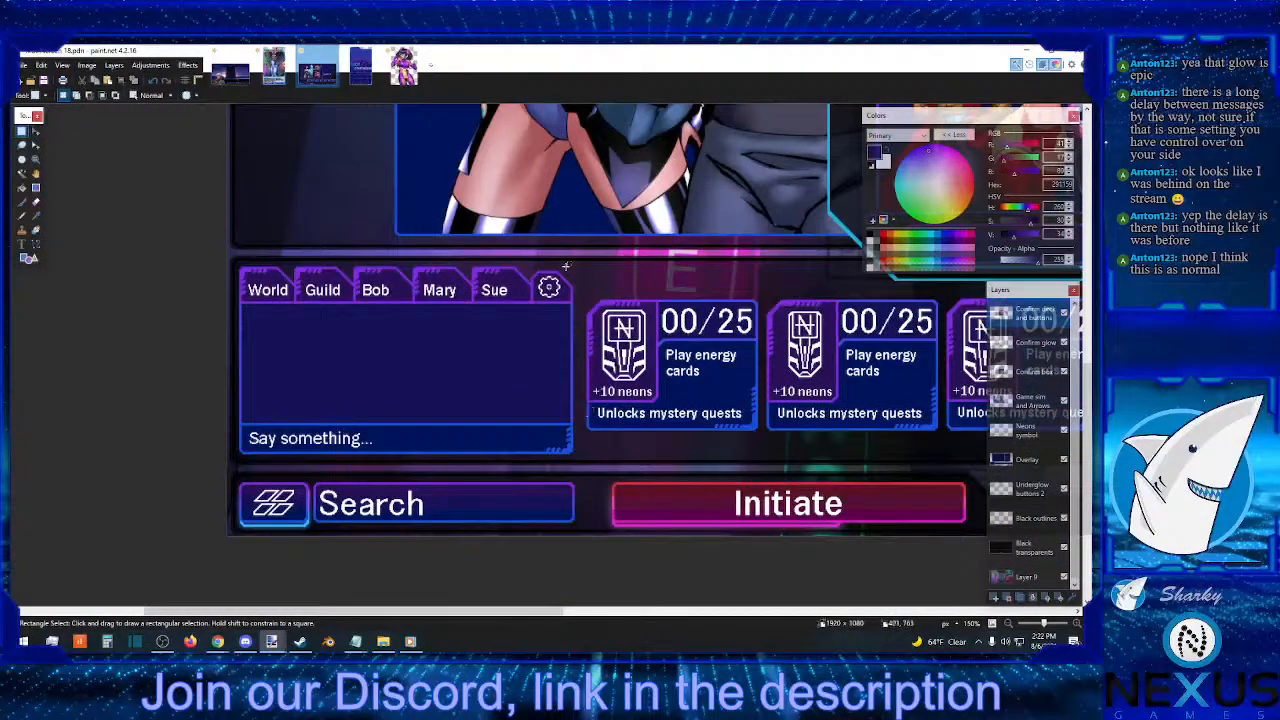
{"action": "left_click_drag", "start_coordinate": [574, 302], "coordinate": [533, 268]}
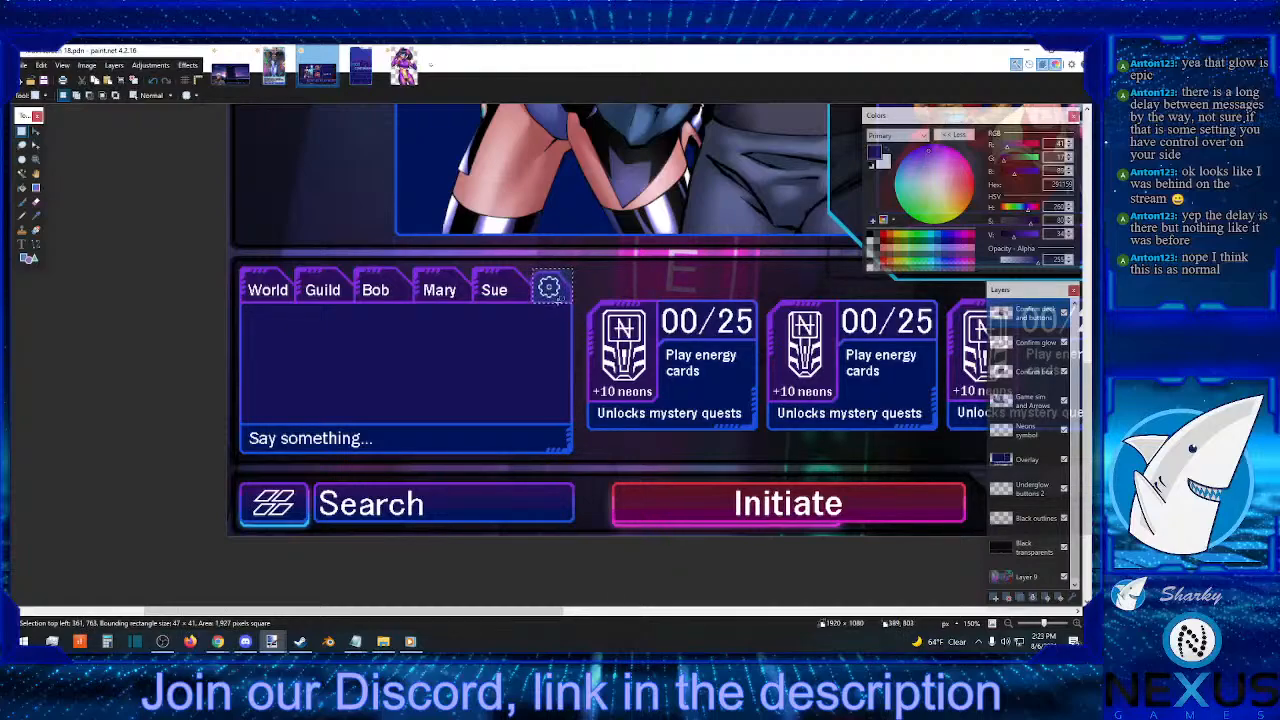
{"action": "left_click_drag", "start_coordinate": [574, 301], "coordinate": [234, 465]}
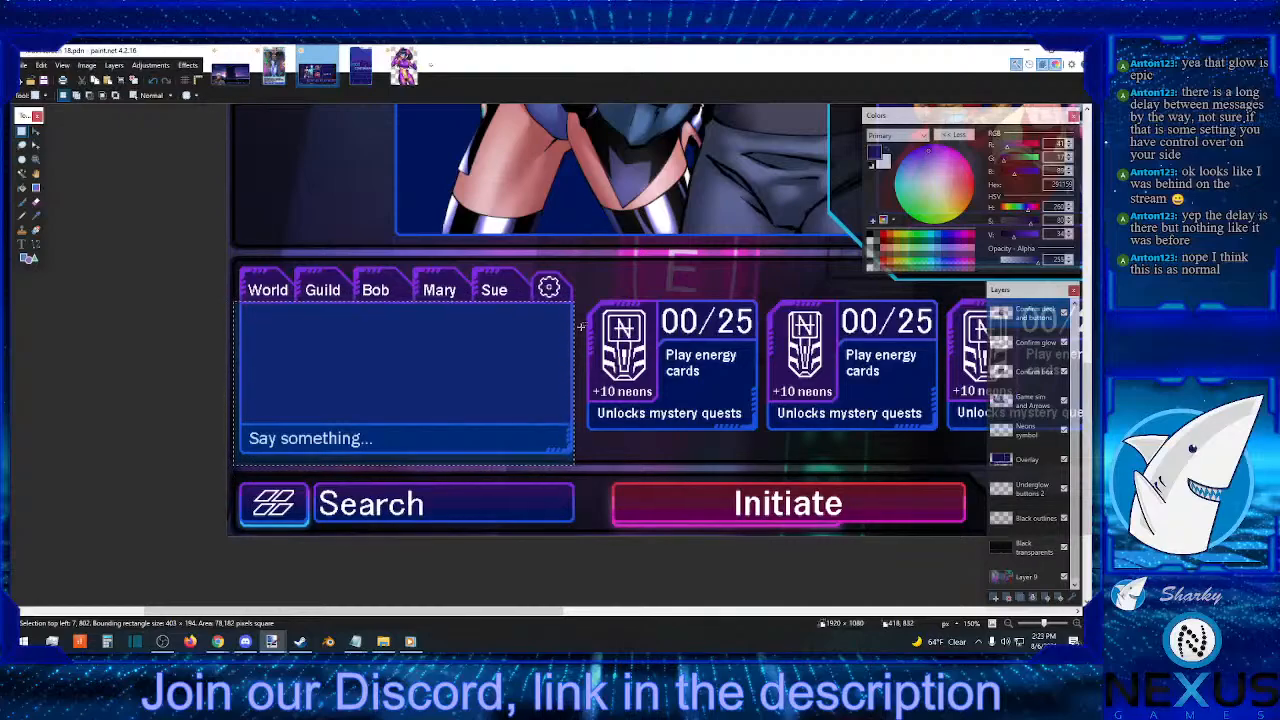
{"action": "key", "text": "ctrl+z"}
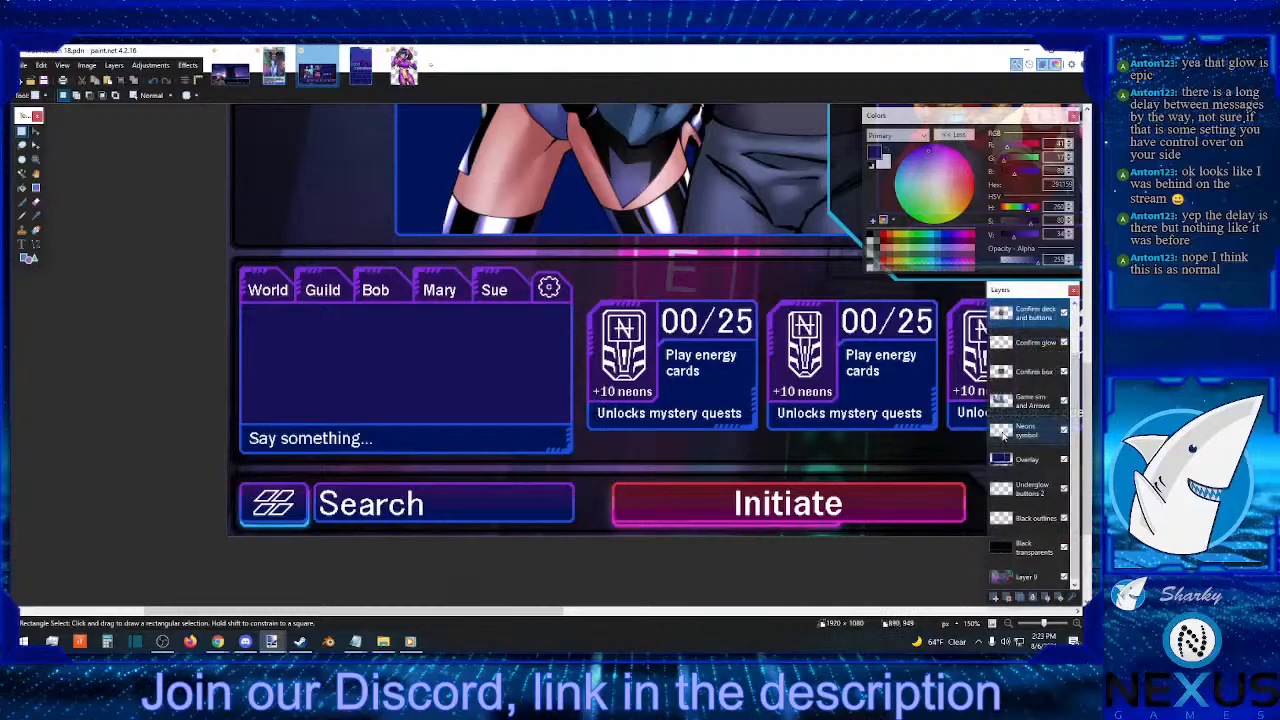
- Copy the chat box body, about 395 × 177 px, from the Overlay layer into a new layer above it and deselect
{"action": "left_click", "coordinate": [1022, 459]}
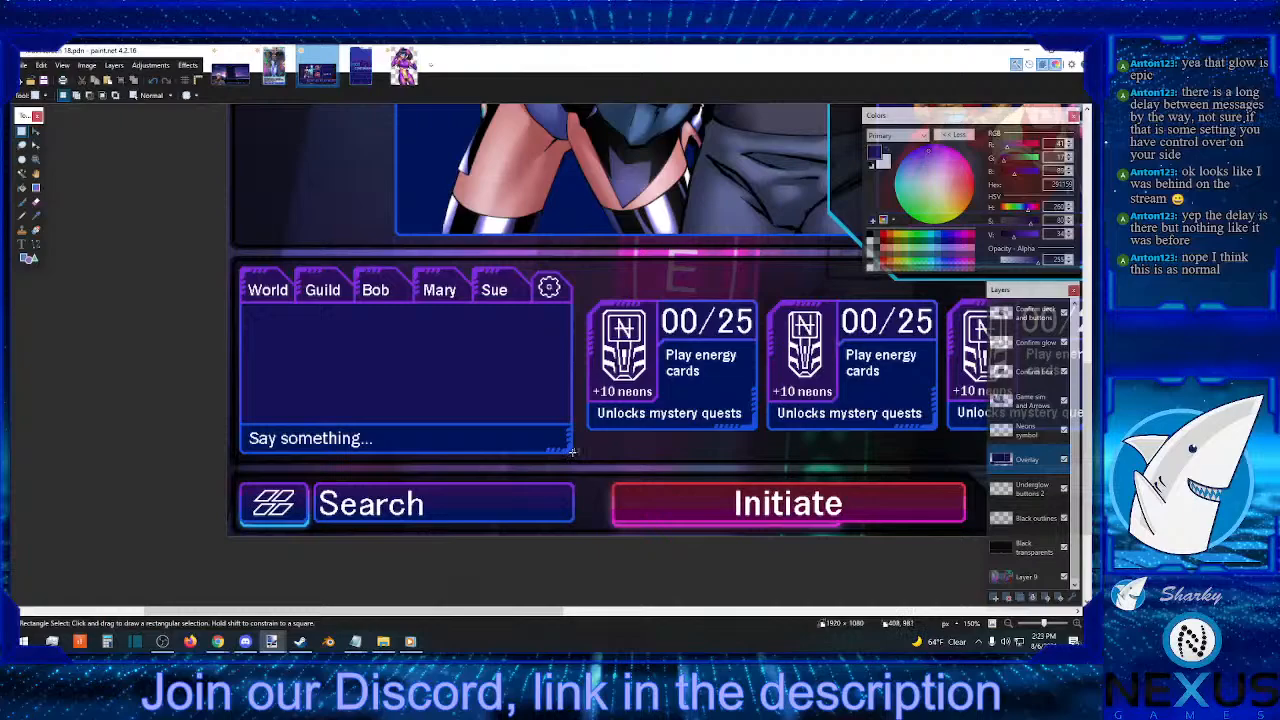
{"action": "left_click_drag", "start_coordinate": [573, 452], "coordinate": [240, 304]}
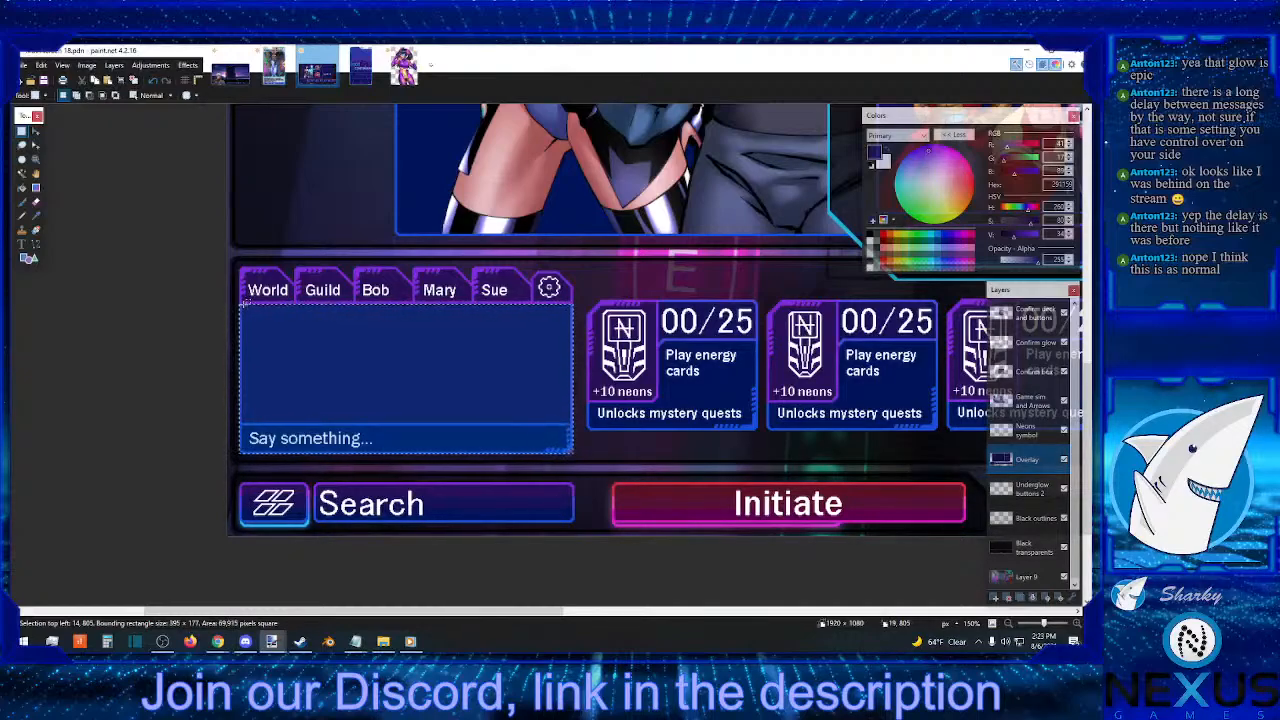
{"action": "left_click", "coordinate": [95, 84]}
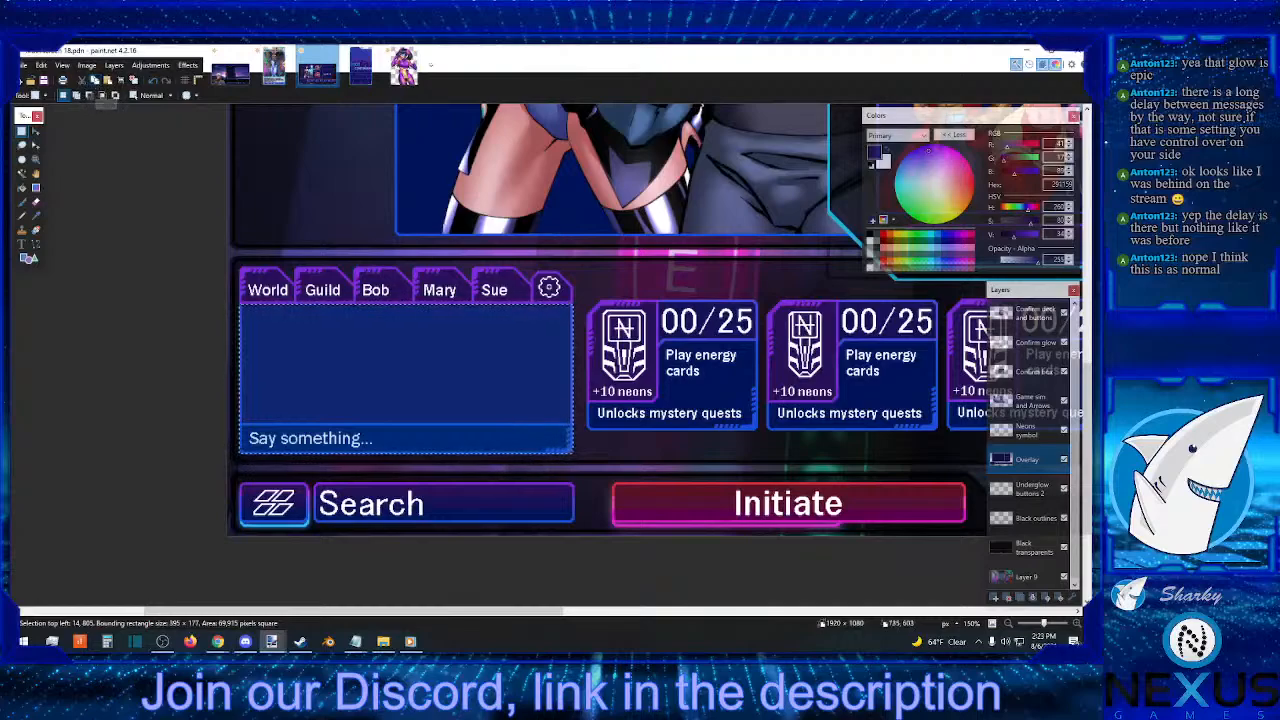
{"action": "left_click", "coordinate": [993, 598]}
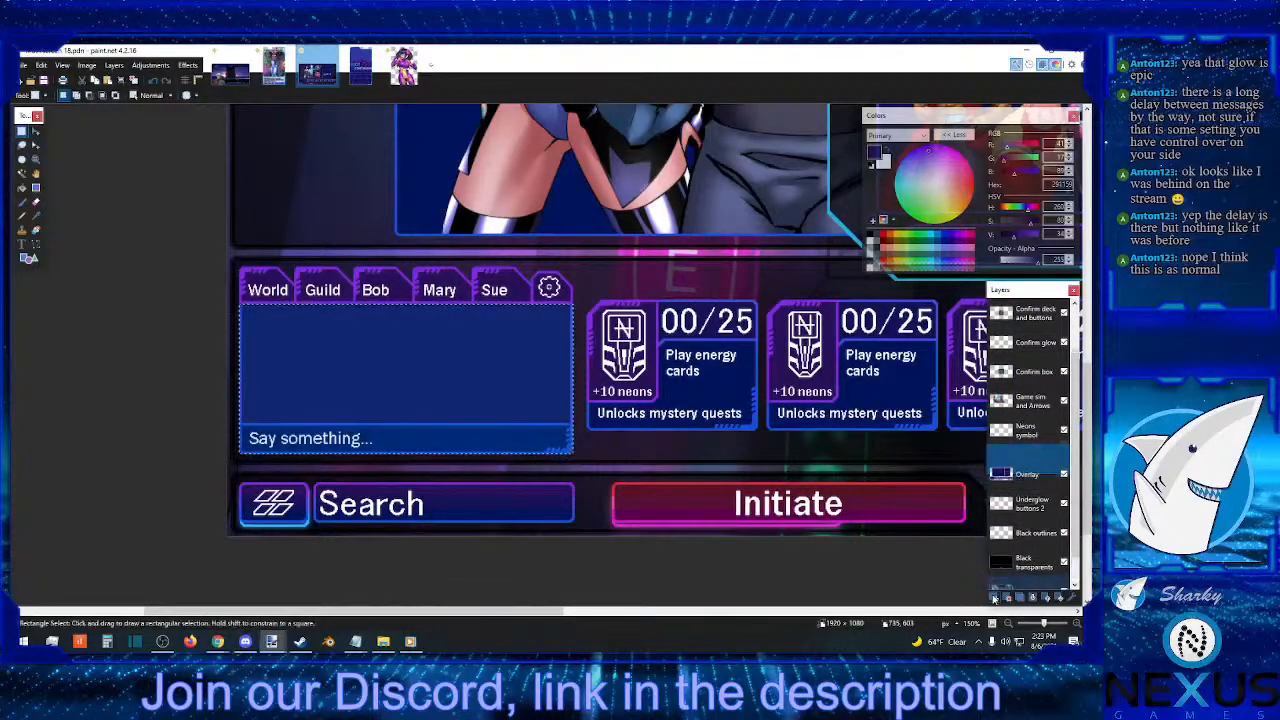
{"action": "left_click", "coordinate": [113, 84]}
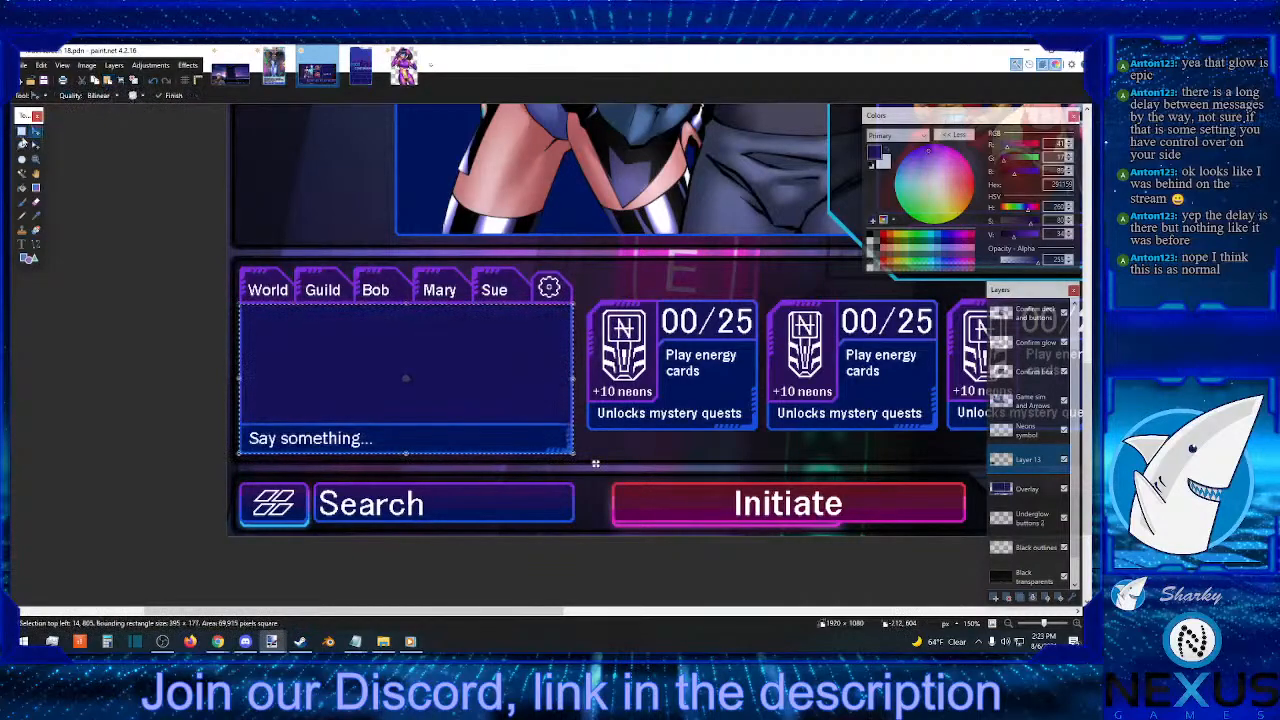
{"action": "left_click", "coordinate": [22, 131]}
{"action": "left_click", "coordinate": [387, 311]}
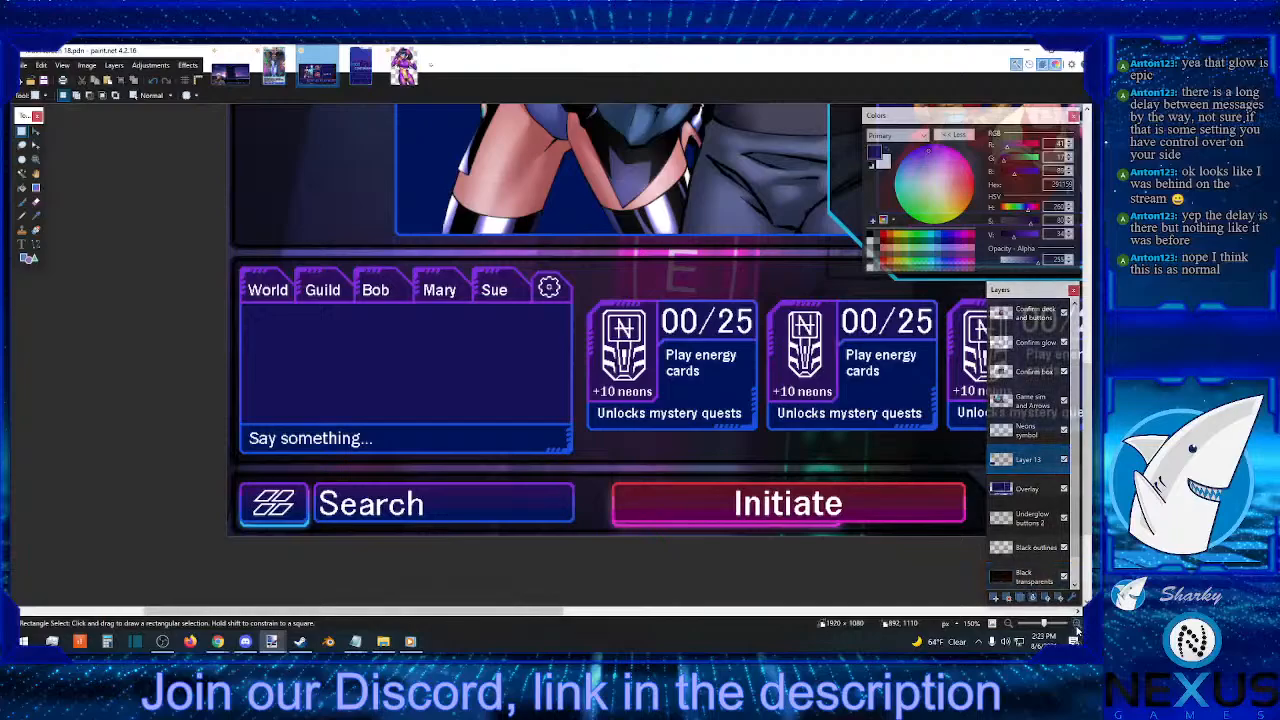
- Cut the "Say something..." text area, about 158 × 21 px, out of the chat box on Layer 13 and deselect
{"action": "scroll", "coordinate": [618, 337], "scroll_direction": "up", "scroll_amount": 2}
{"action": "scroll", "coordinate": [505, 441], "scroll_direction": "down", "scroll_amount": 2}
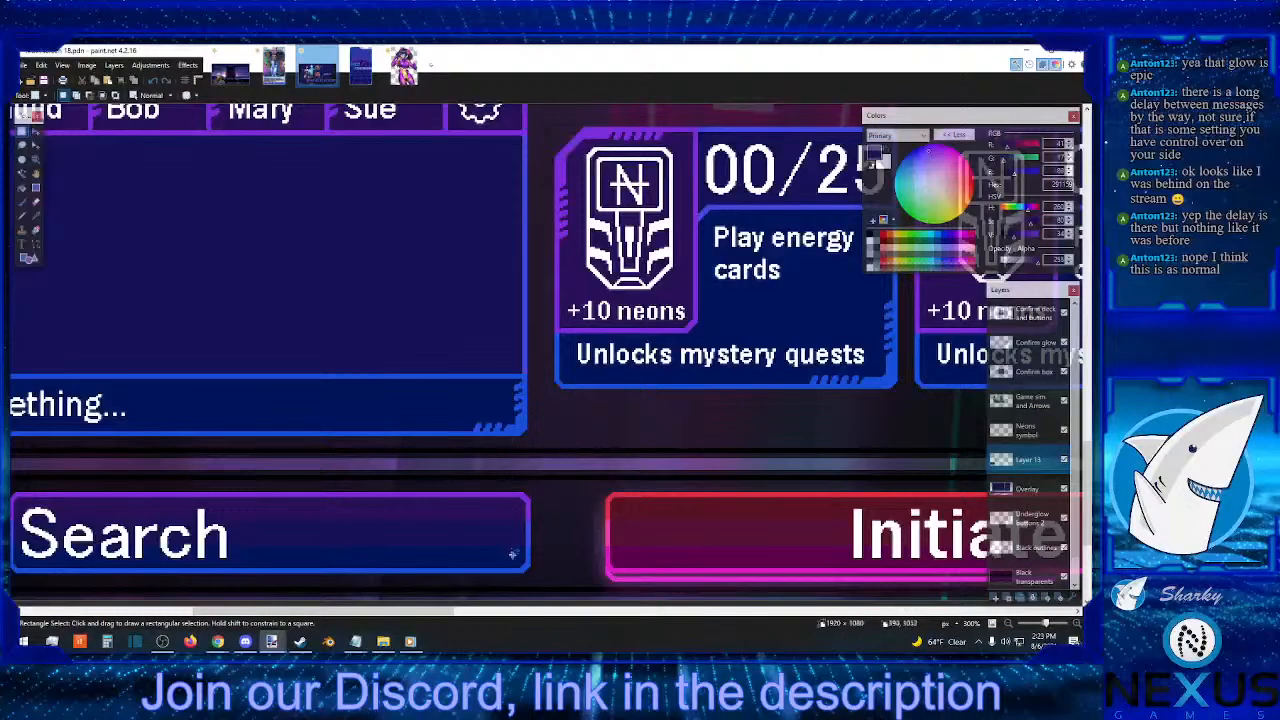
{"action": "left_click", "coordinate": [600, 613]}
{"action": "left_click_drag", "start_coordinate": [564, 614], "coordinate": [215, 611]}
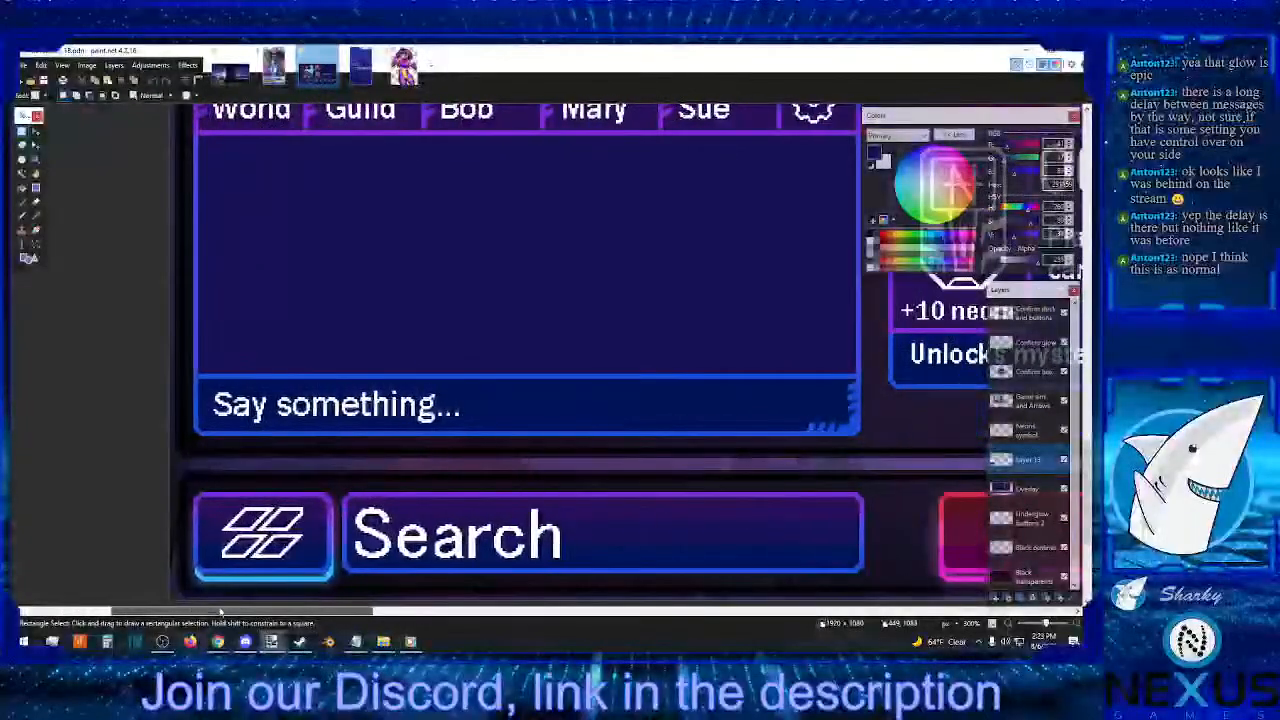
{"action": "left_click_drag", "start_coordinate": [208, 386], "coordinate": [479, 423]}
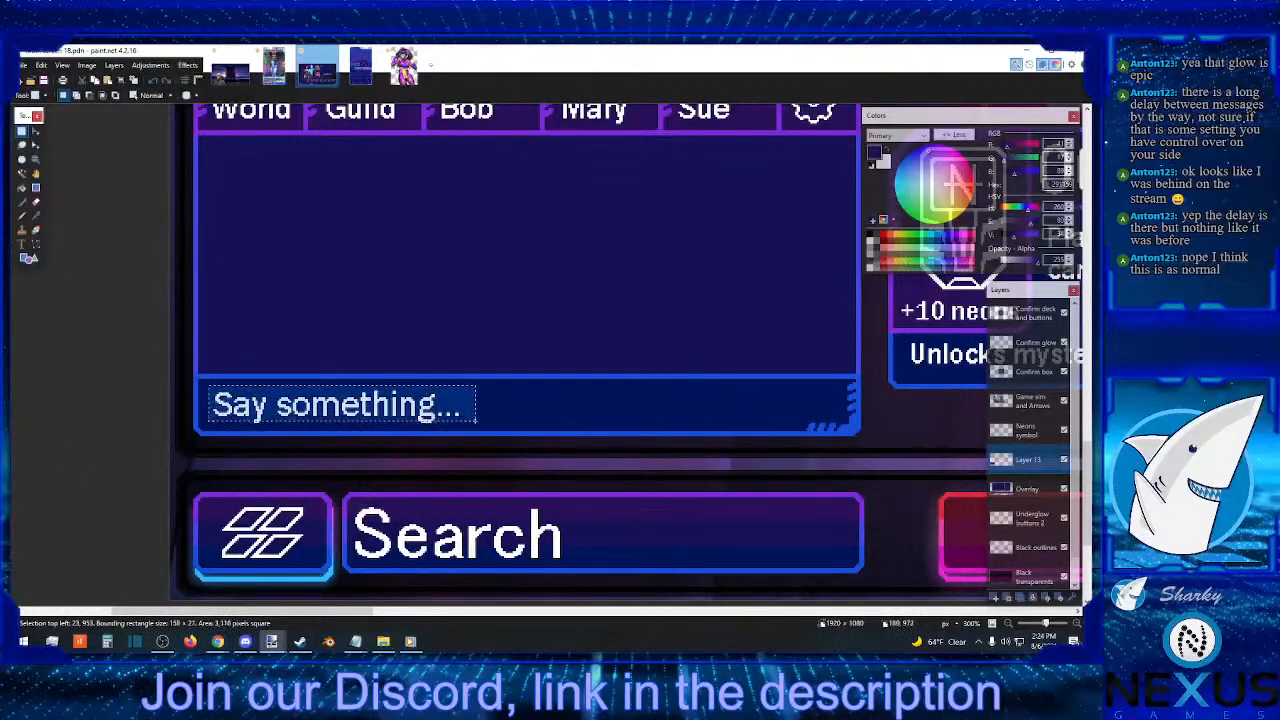
{"action": "left_click", "coordinate": [485, 425]}
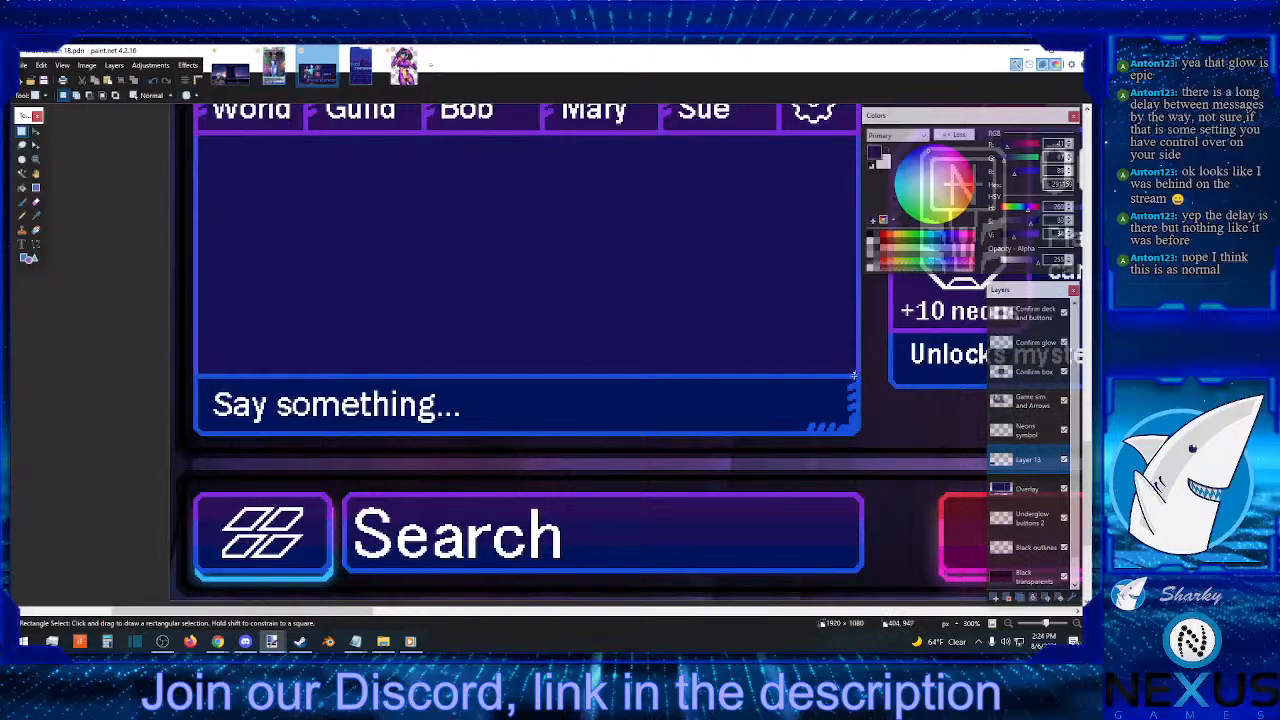
- Shift the divider strip above the message field, about 389 × 3 px, straight up inside the chat box and deselect
{"action": "left_click_drag", "start_coordinate": [853, 377], "coordinate": [197, 379]}
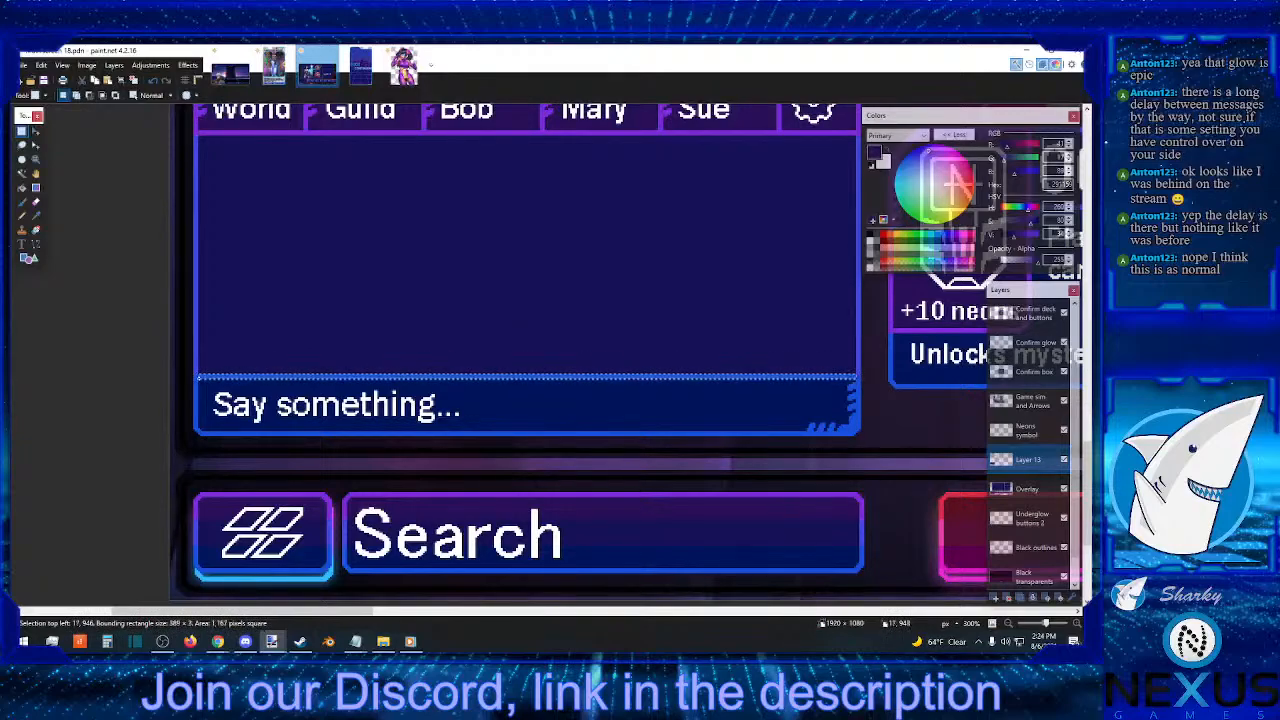
{"action": "left_click", "coordinate": [36, 130]}
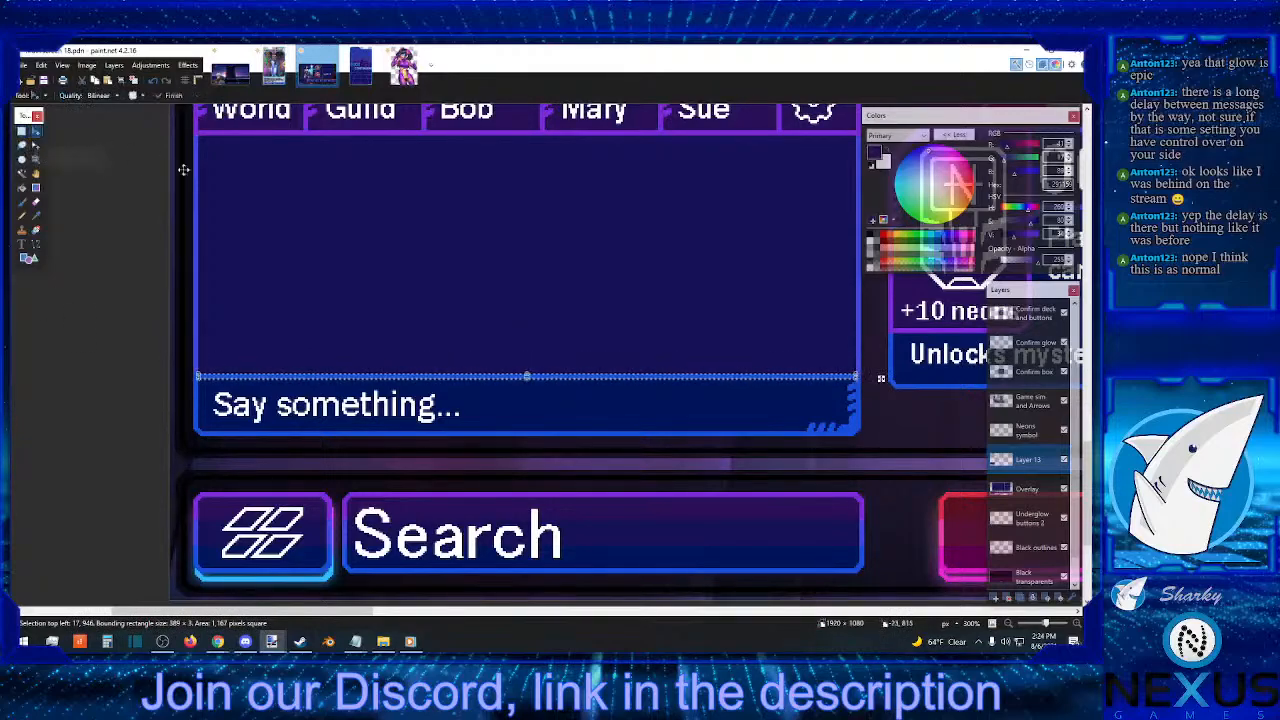
{"action": "key", "text": "Up"}
{"action": "key", "text": "Up"}
{"action": "key", "text": "Up"}
{"action": "key", "text": "Up"}
{"action": "key", "text": "Up"}
{"action": "key", "text": "Up"}
{"action": "key", "text": "Up"}
{"action": "key", "text": "Up"}
{"action": "key", "text": "Up"}
{"action": "key", "text": "Up"}
{"action": "key", "text": "Up"}
{"action": "key", "text": "Up"}
{"action": "key", "text": "Up"}
{"action": "key", "text": "Up"}
{"action": "key", "text": "Up"}
{"action": "key", "text": "Up"}
{"action": "key", "text": "Up"}
{"action": "key", "text": "Up"}
{"action": "key", "text": "Up"}
{"action": "key", "text": "Up"}
{"action": "key", "text": "Up"}
{"action": "key", "text": "Up"}
{"action": "key", "text": "ctrl+d"}
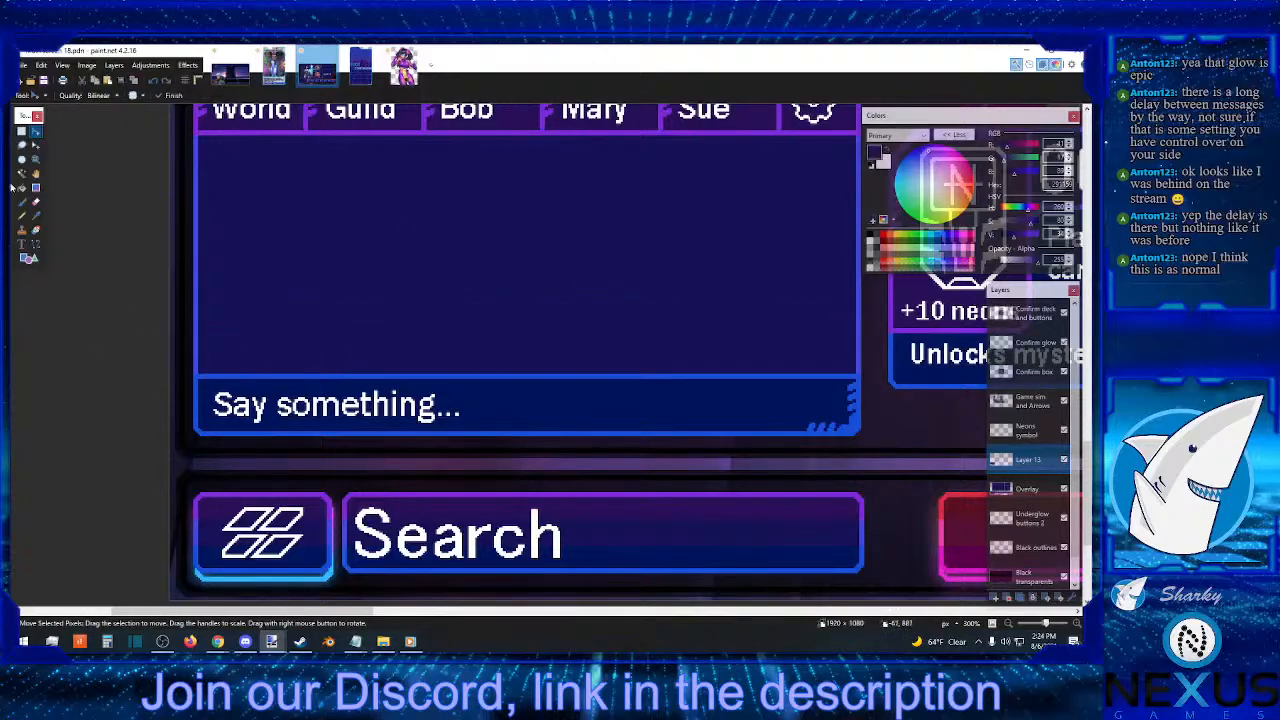
- Outline the message field's top edge with a selection of about 388 × 3 px, deselect it, and hide the Overlay layer
{"action": "left_click", "coordinate": [21, 131]}
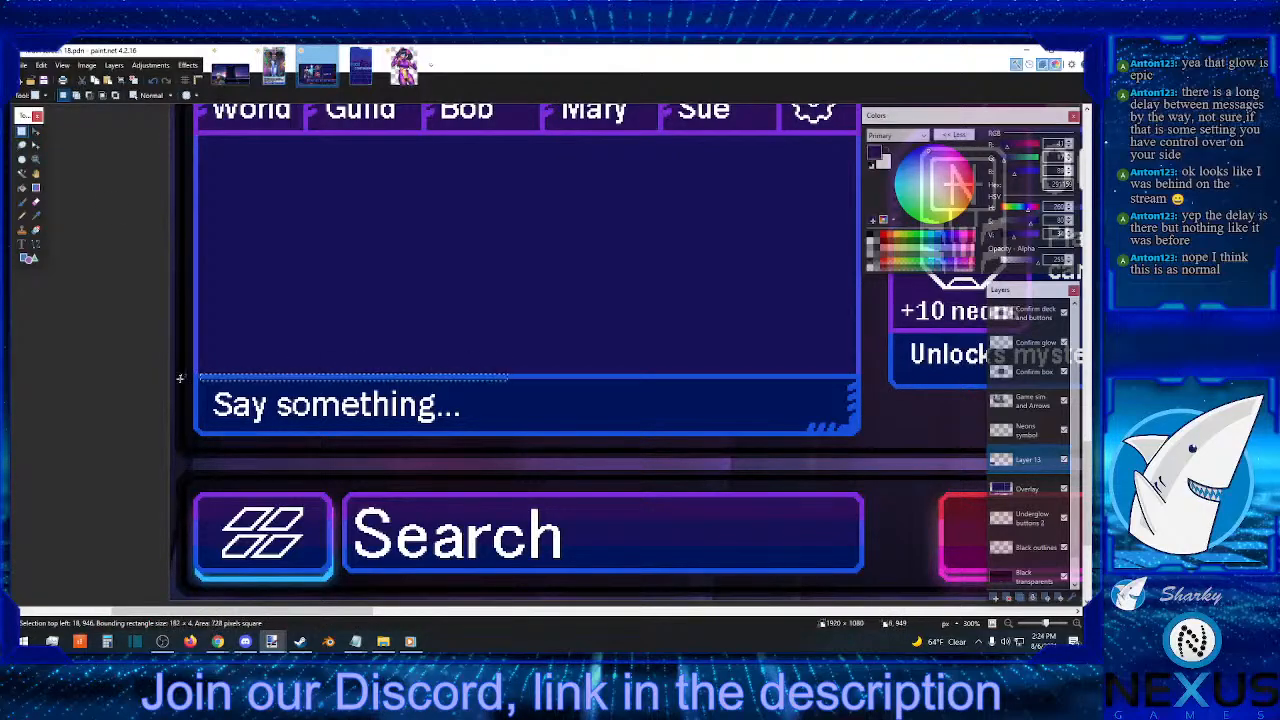
{"action": "left_click_drag", "start_coordinate": [200, 374], "coordinate": [856, 378]}
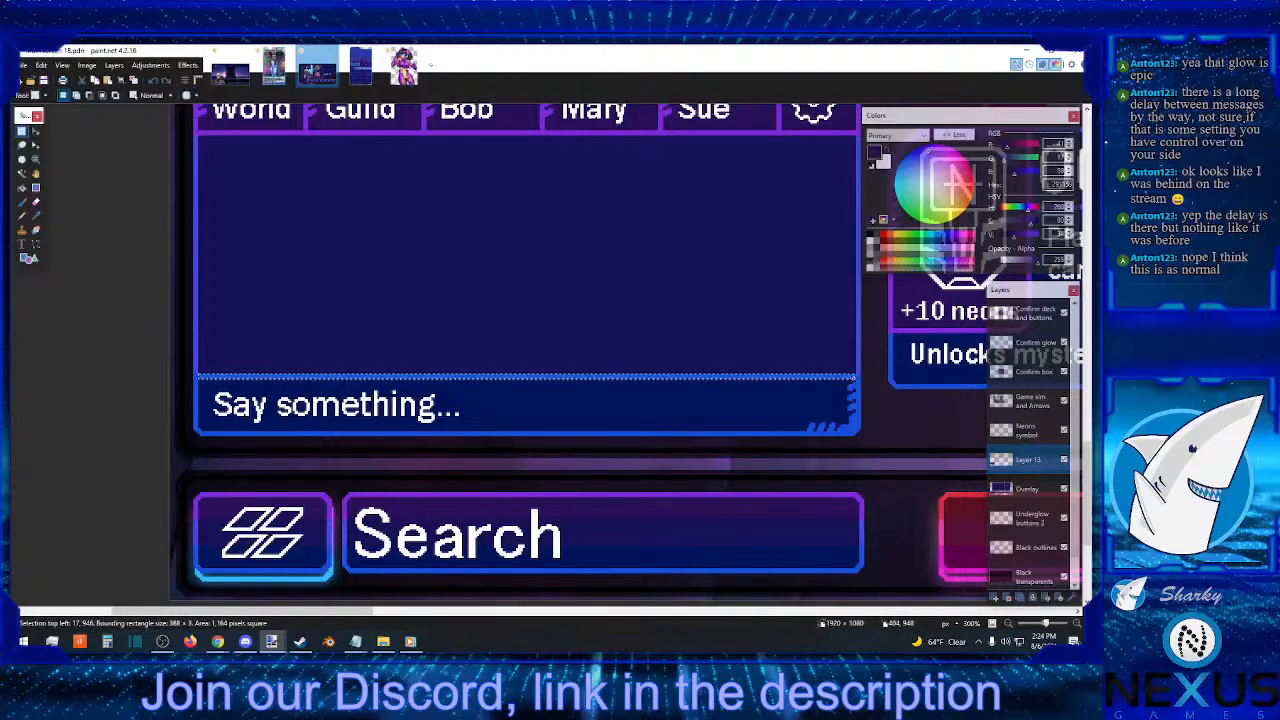
{"action": "left_click", "coordinate": [856, 378]}
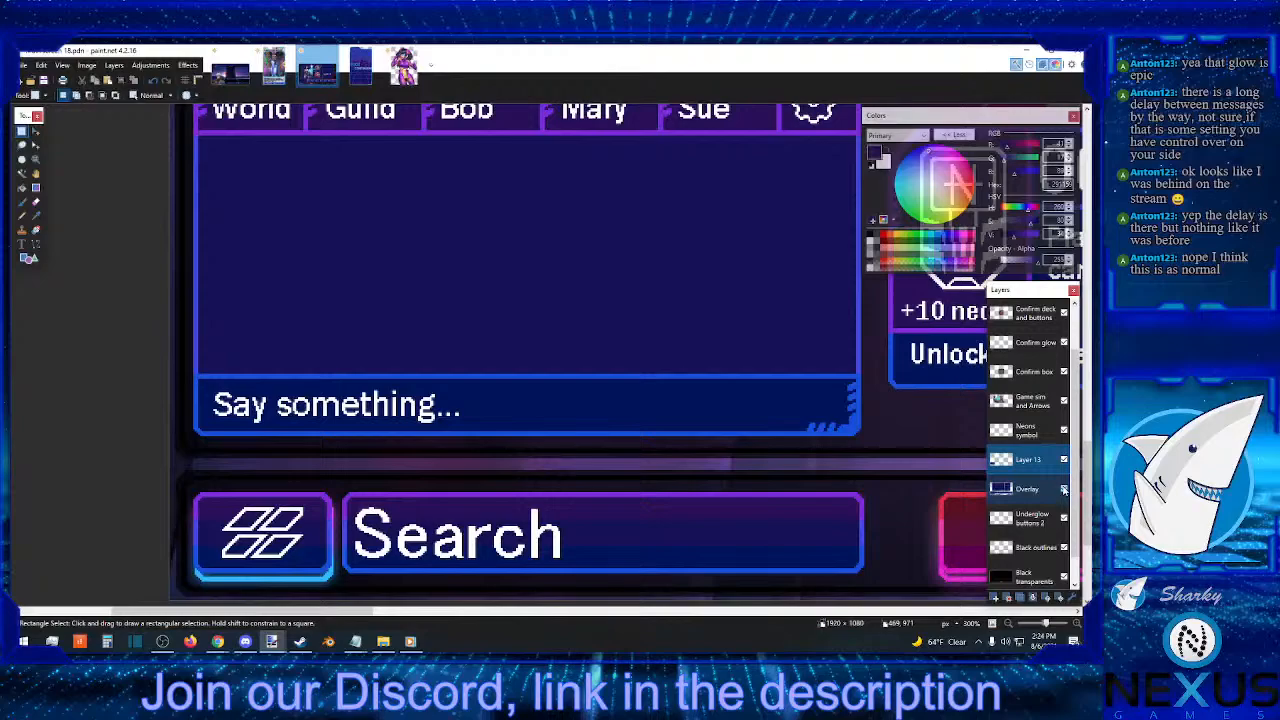
{"action": "left_click", "coordinate": [1064, 489]}
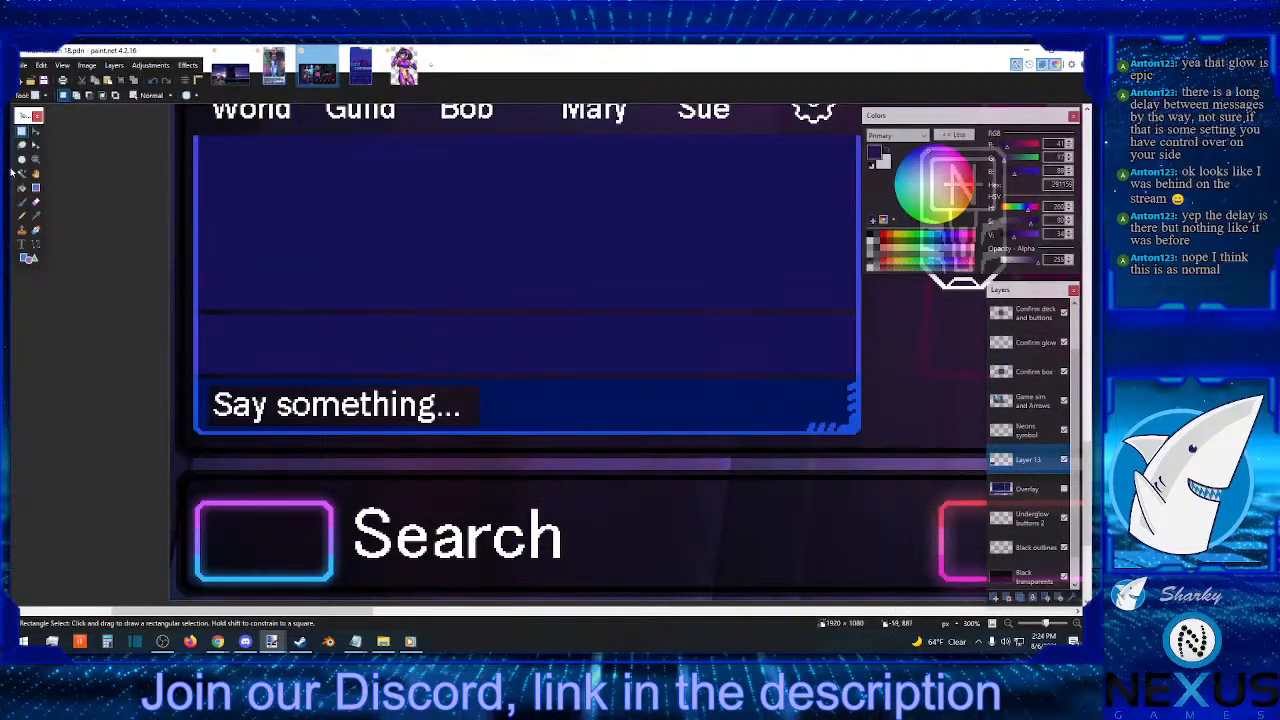
- Sample the message field's dark blue and fill the gap around its text and the band above it on Layer 13, undoing any spill
{"action": "left_click", "coordinate": [35, 217]}
{"action": "left_click", "coordinate": [524, 393]}
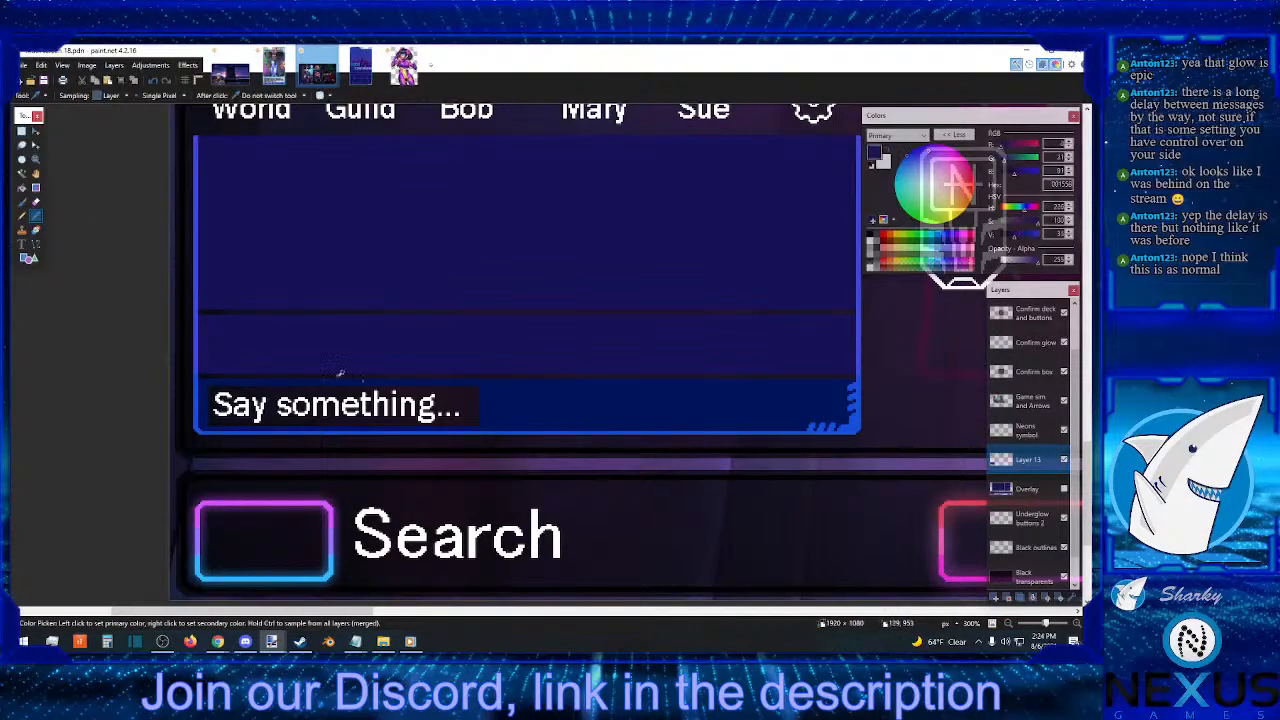
{"action": "left_click", "coordinate": [23, 189]}
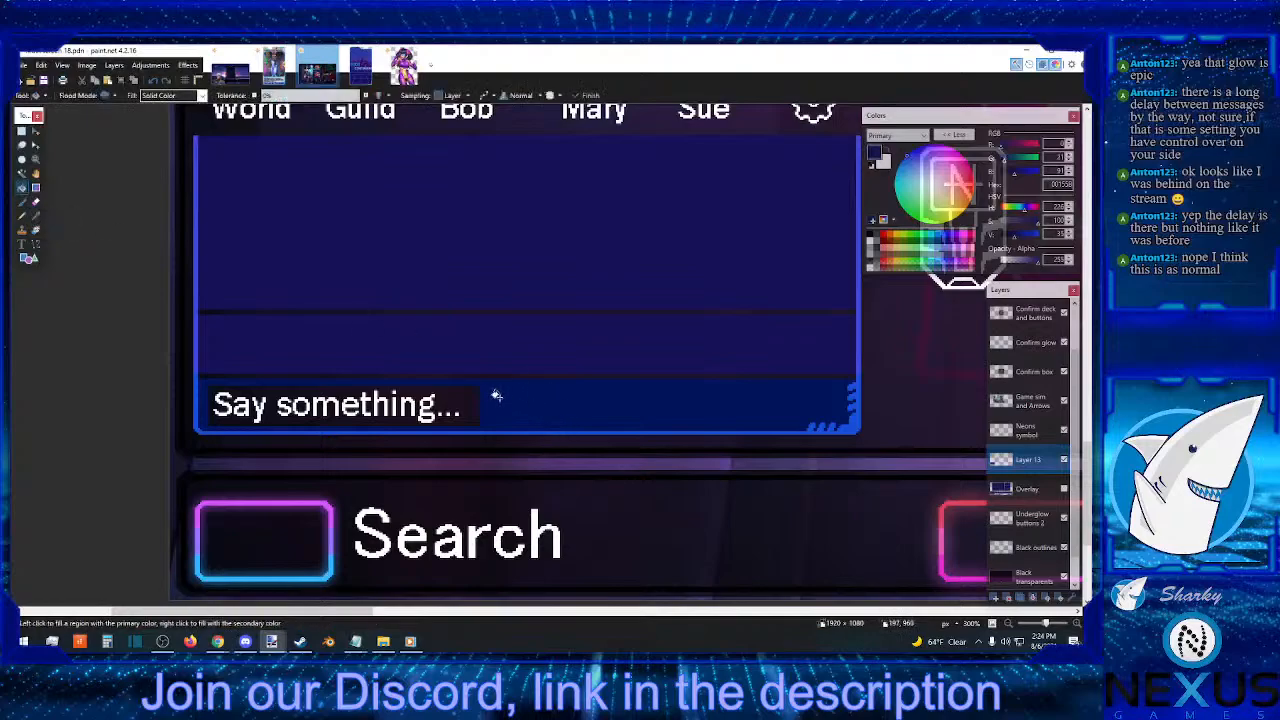
{"action": "left_click", "coordinate": [473, 396]}
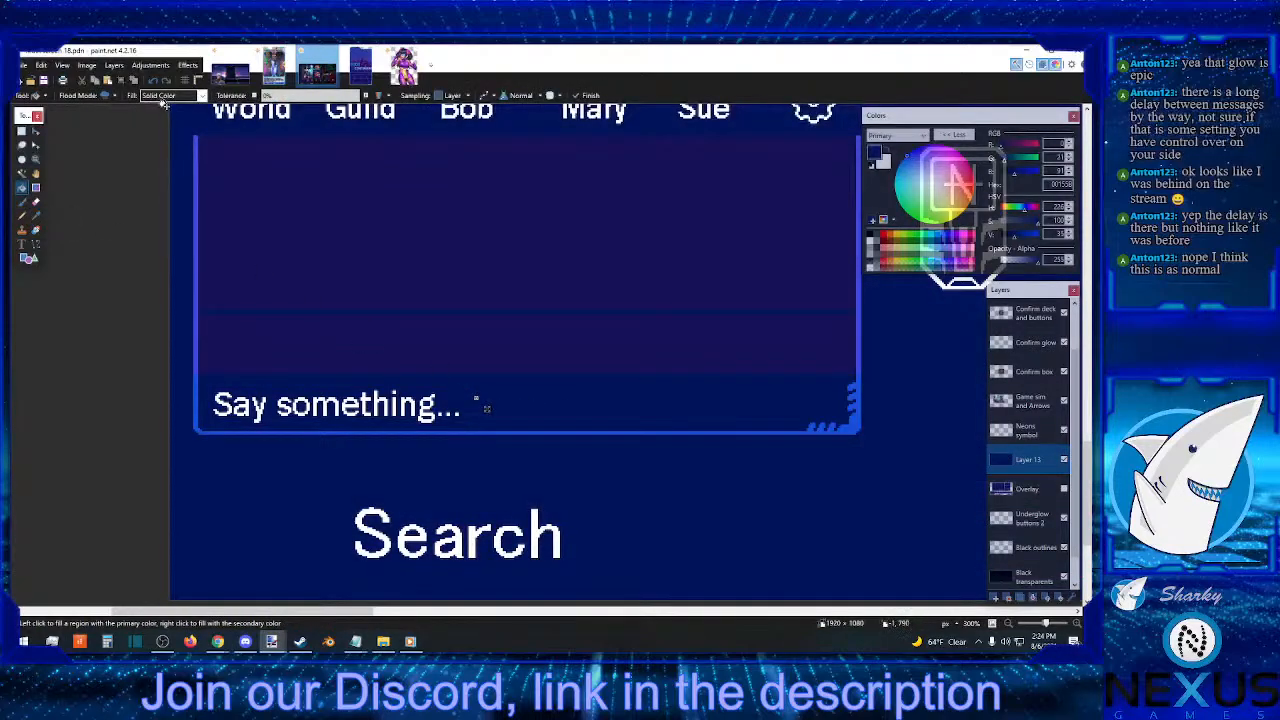
{"action": "key", "text": "ctrl+z"}
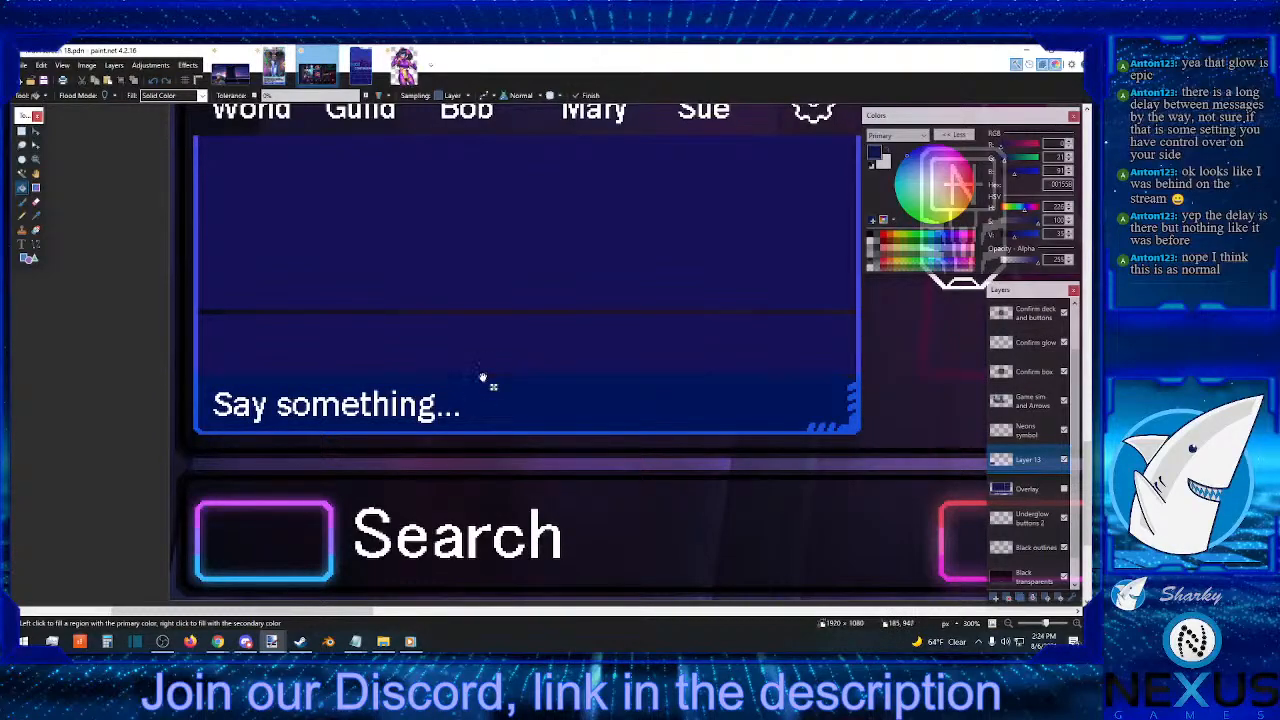
{"action": "left_click", "coordinate": [467, 348]}
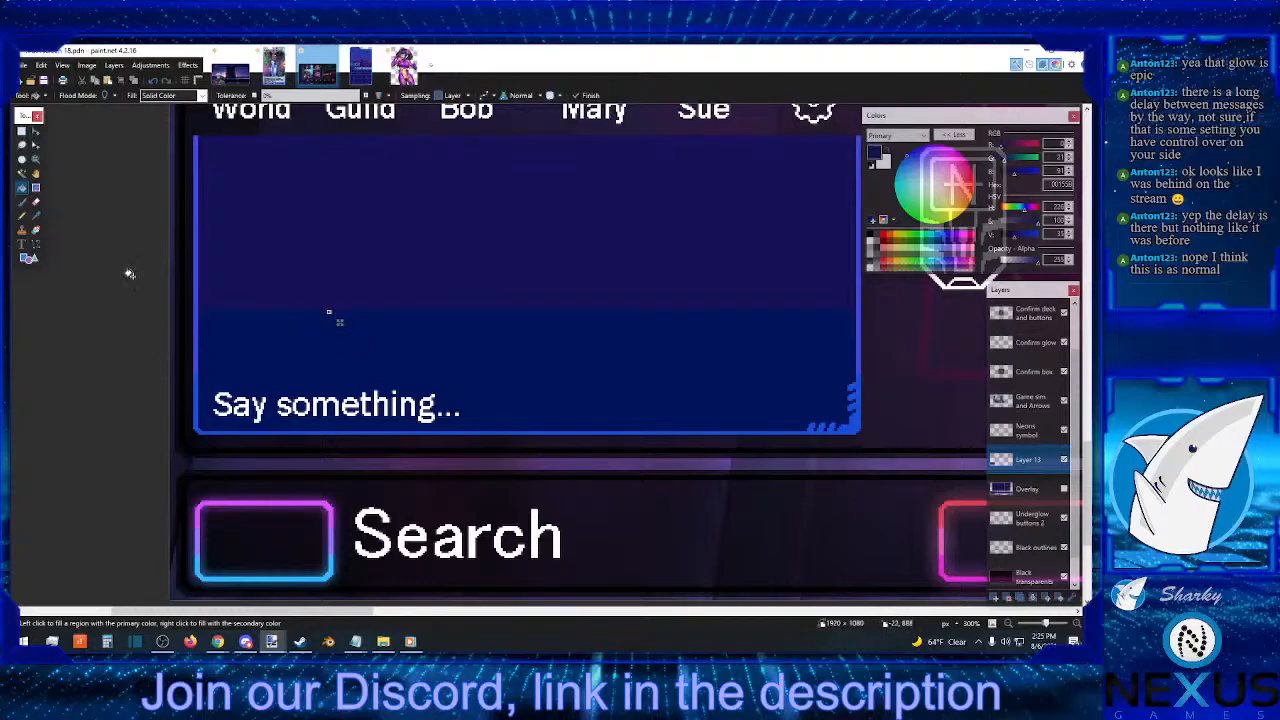
{"action": "scroll", "coordinate": [412, 288], "scroll_direction": "up", "scroll_amount": 2}
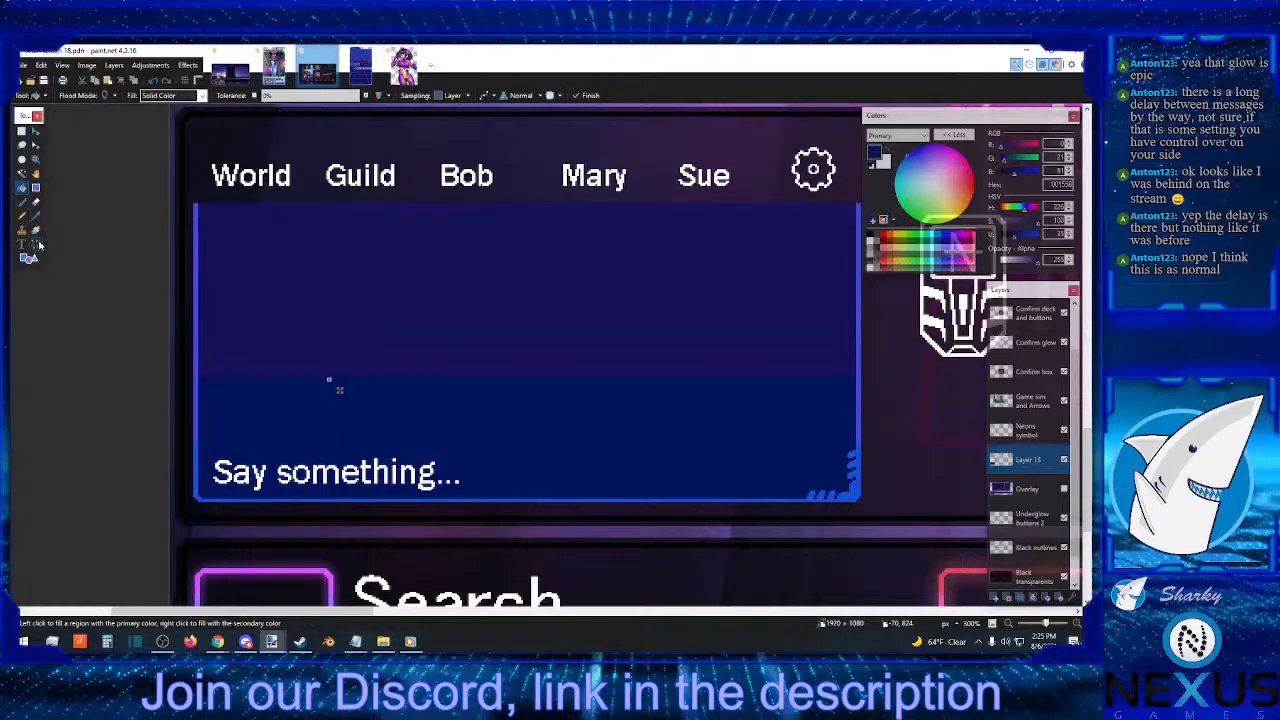
{"action": "left_click", "coordinate": [22, 131]}
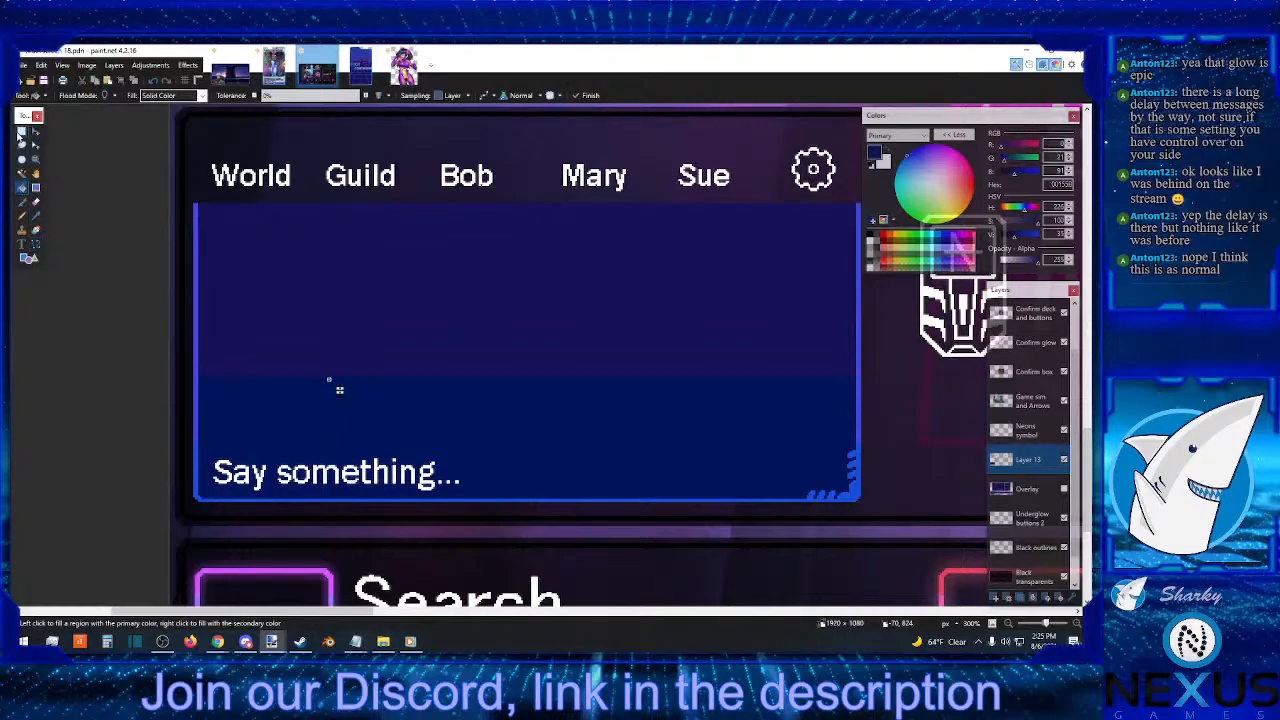
{"action": "left_click", "coordinate": [250, 205]}
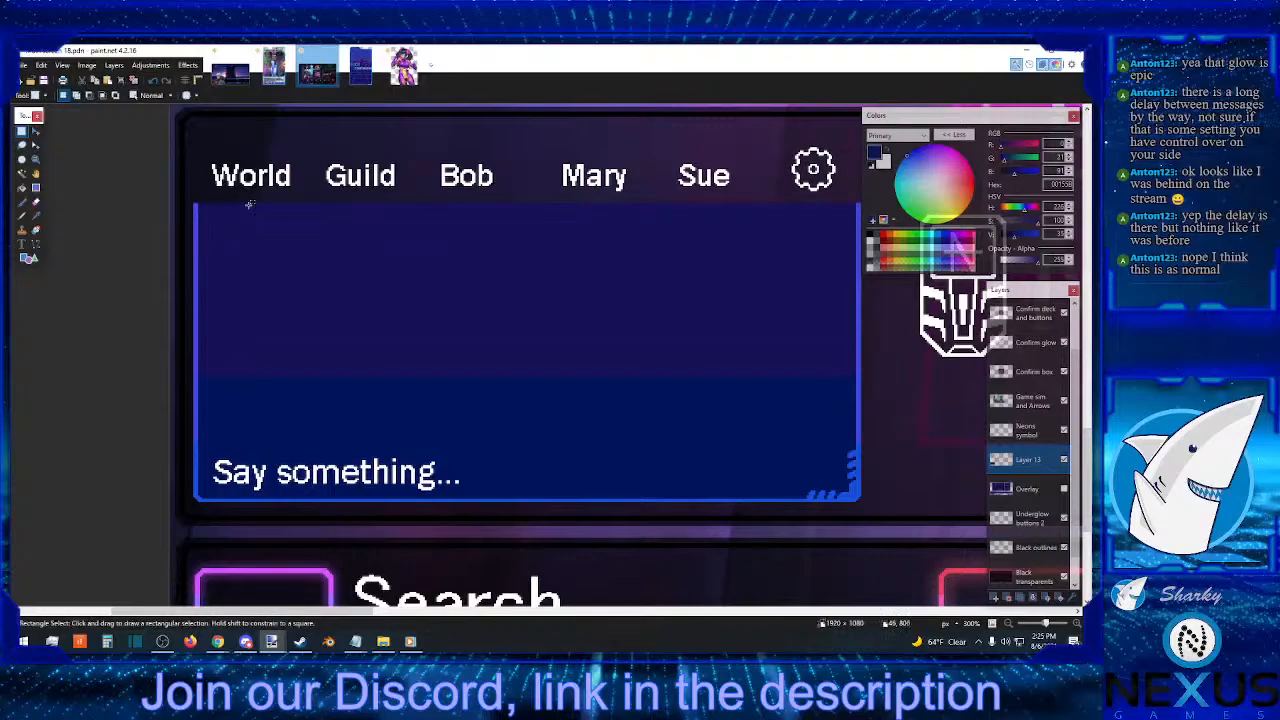
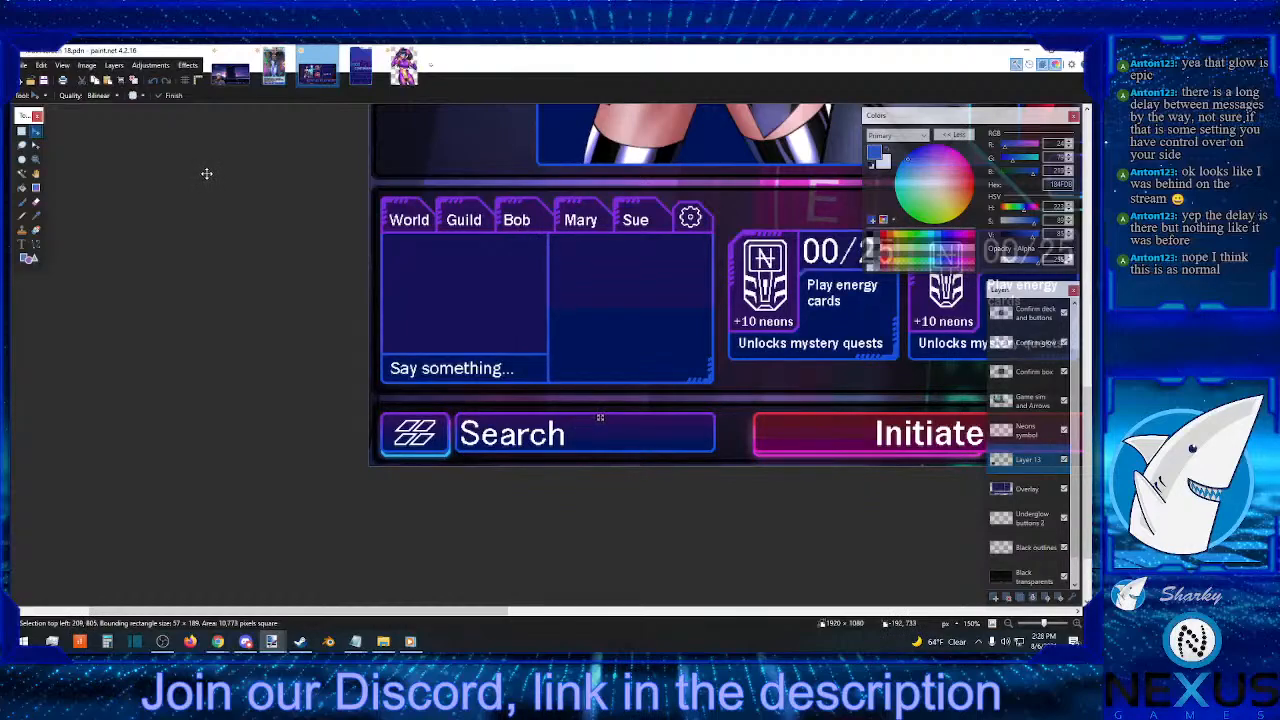
- Drop the current selection and outline the small bevel at the narrow panel's bottom-left corner with a 7 × 5 px selection
{"action": "left_click", "coordinate": [21, 133]}
{"action": "left_click", "coordinate": [635, 264]}
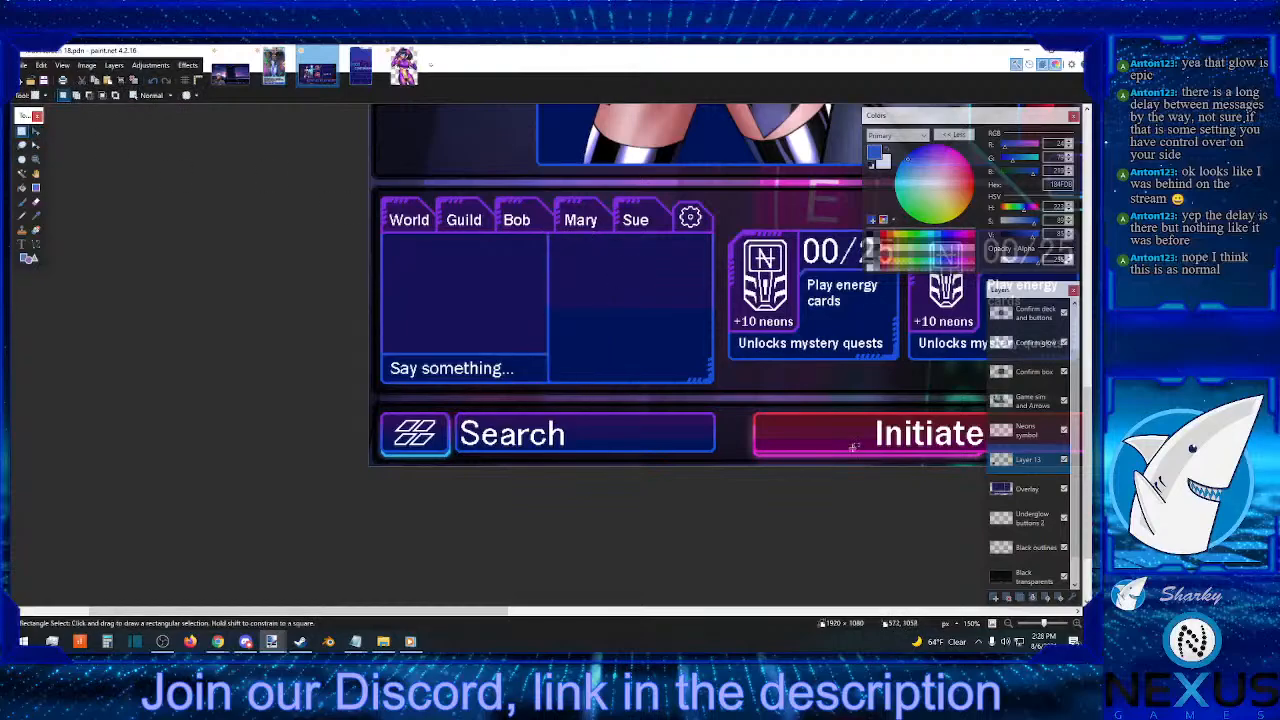
{"action": "scroll", "coordinate": [447, 567], "scroll_direction": "up", "scroll_amount": 3}
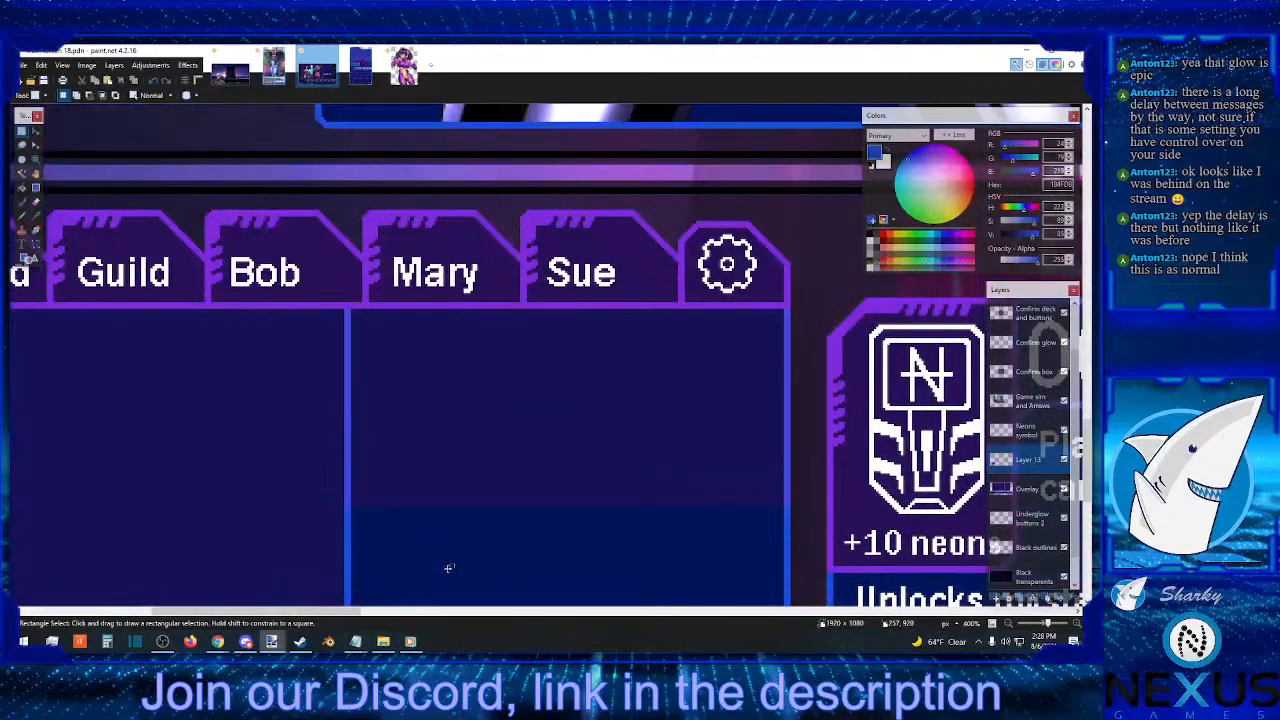
{"action": "left_click", "coordinate": [1075, 623]}
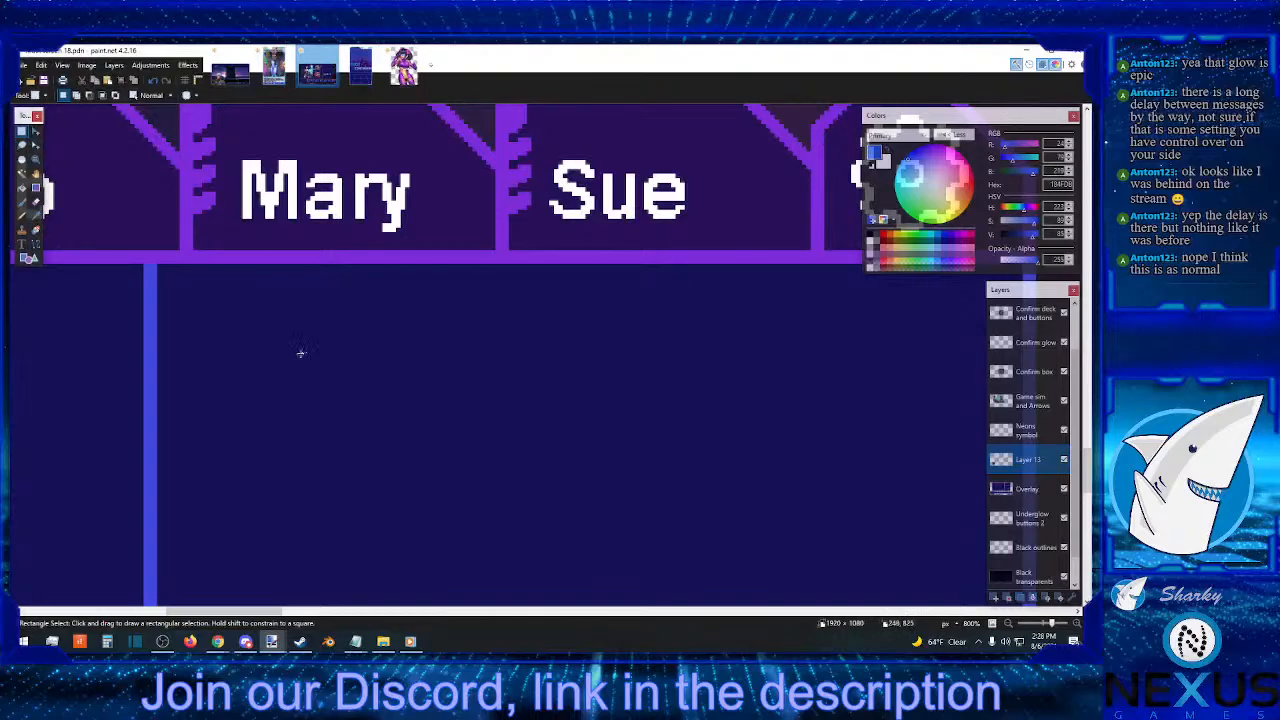
{"action": "scroll", "coordinate": [227, 332], "scroll_direction": "up", "scroll_amount": 3}
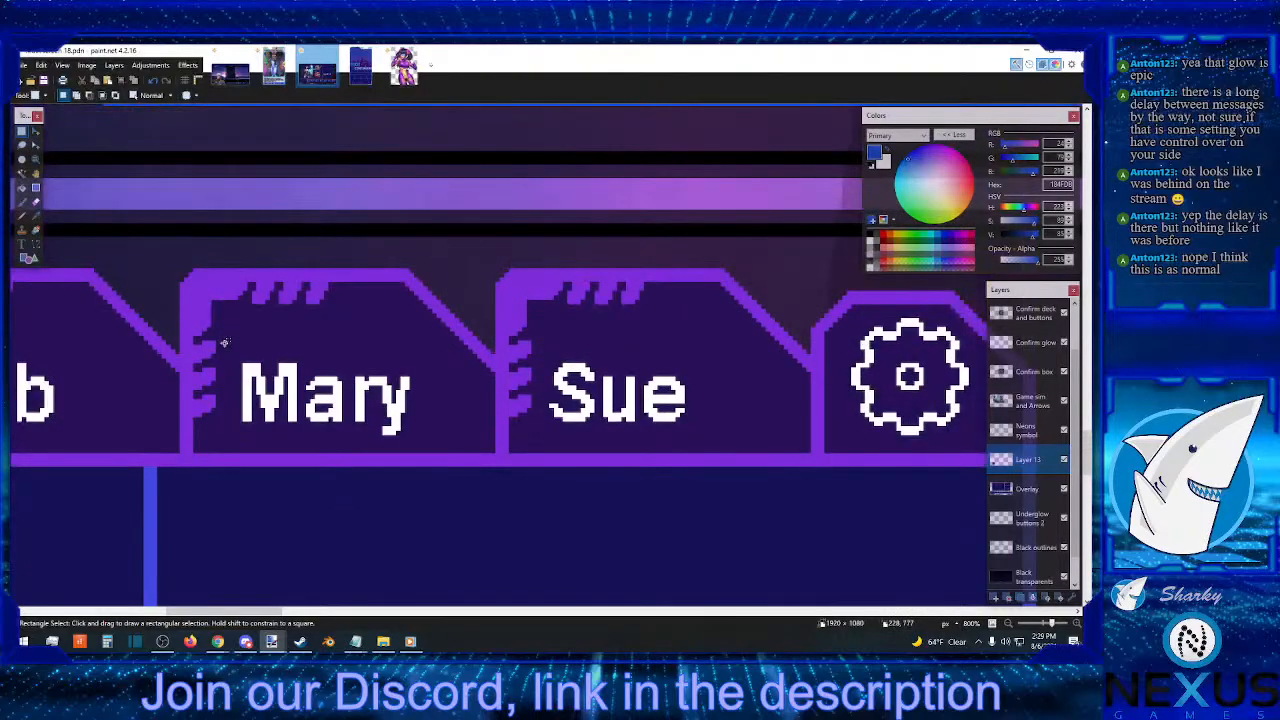
{"action": "scroll", "coordinate": [223, 345], "scroll_direction": "down", "scroll_amount": 6}
{"action": "scroll", "coordinate": [190, 373], "scroll_direction": "down", "scroll_amount": 3}
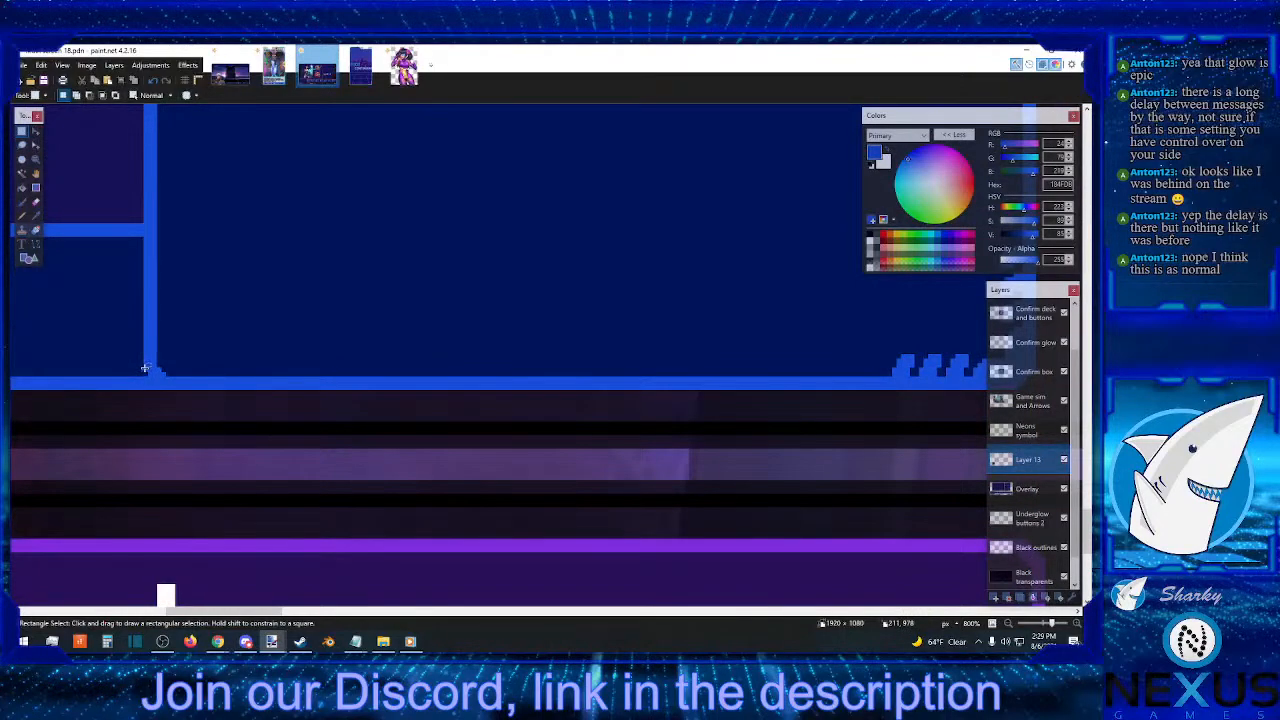
{"action": "left_click_drag", "start_coordinate": [146, 369], "coordinate": [175, 385]}
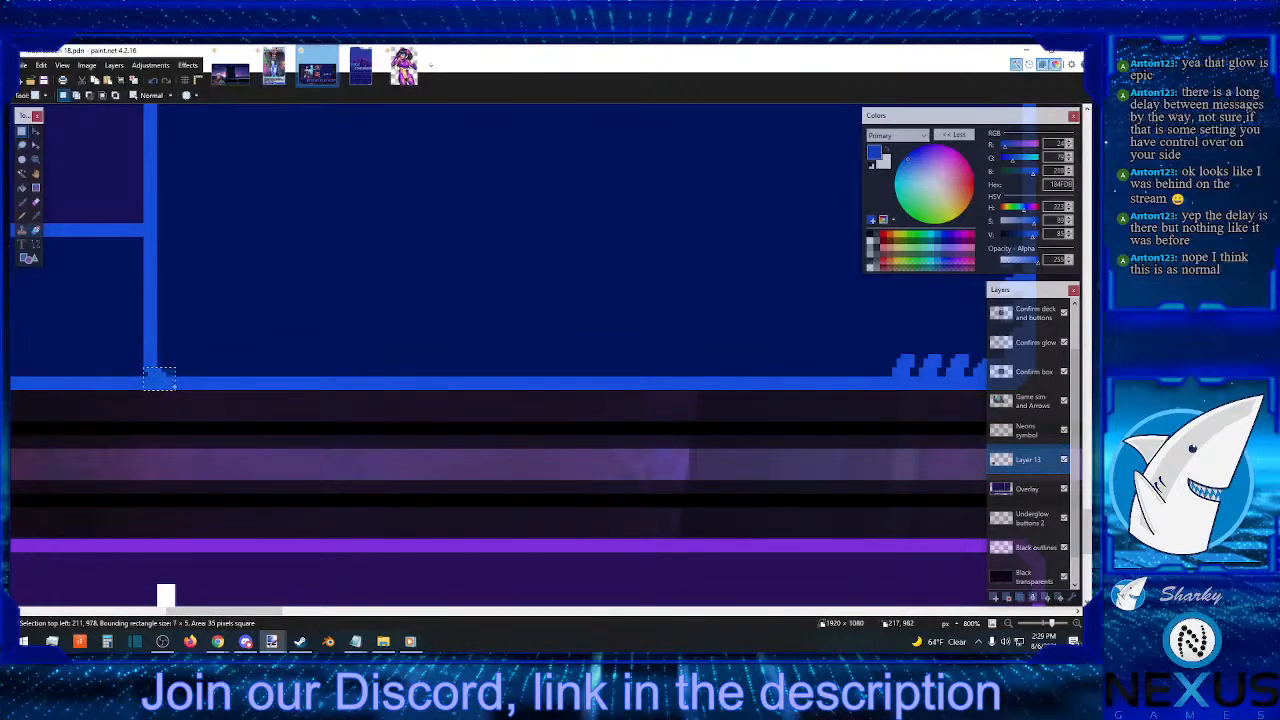
{"action": "scroll", "coordinate": [180, 385], "scroll_direction": "up", "scroll_amount": 10}
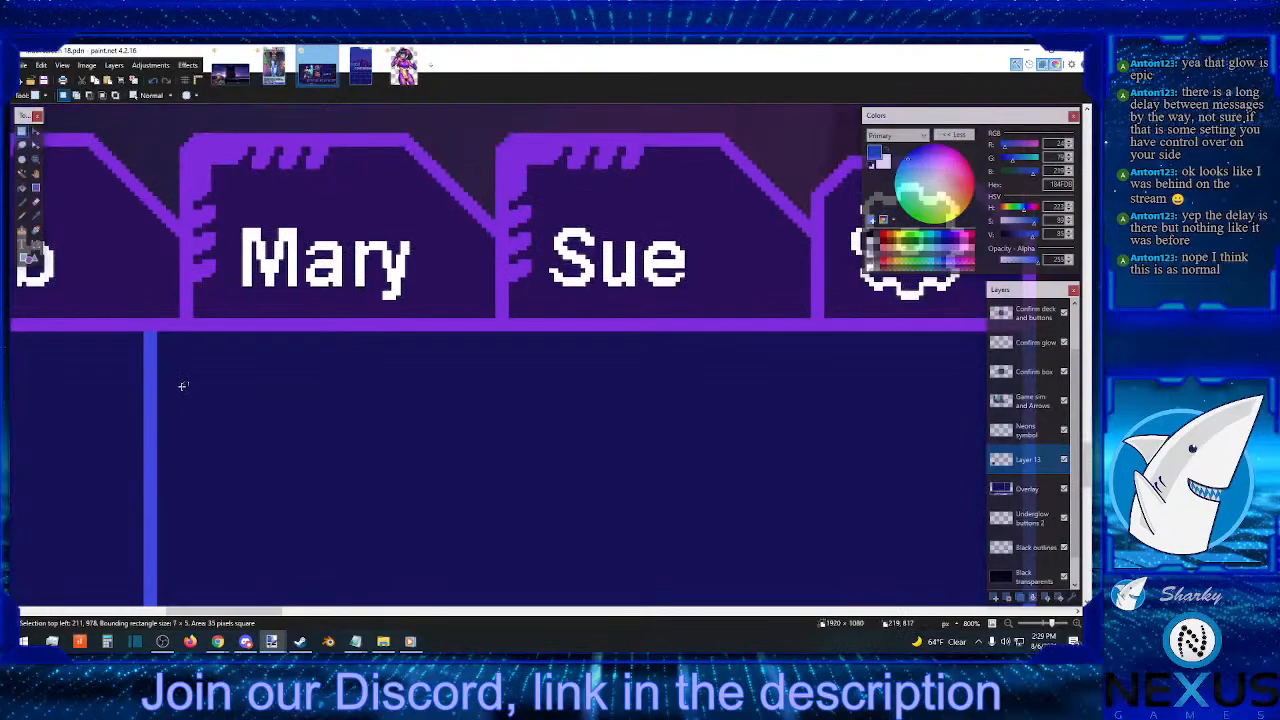
- Delete the top end of the blue vertical line beside the Mary tab and pencil in a diagonal bevel using the line's sampled blue
{"action": "left_click_drag", "start_coordinate": [146, 334], "coordinate": [154, 347]}
{"action": "key", "text": "Delete"}
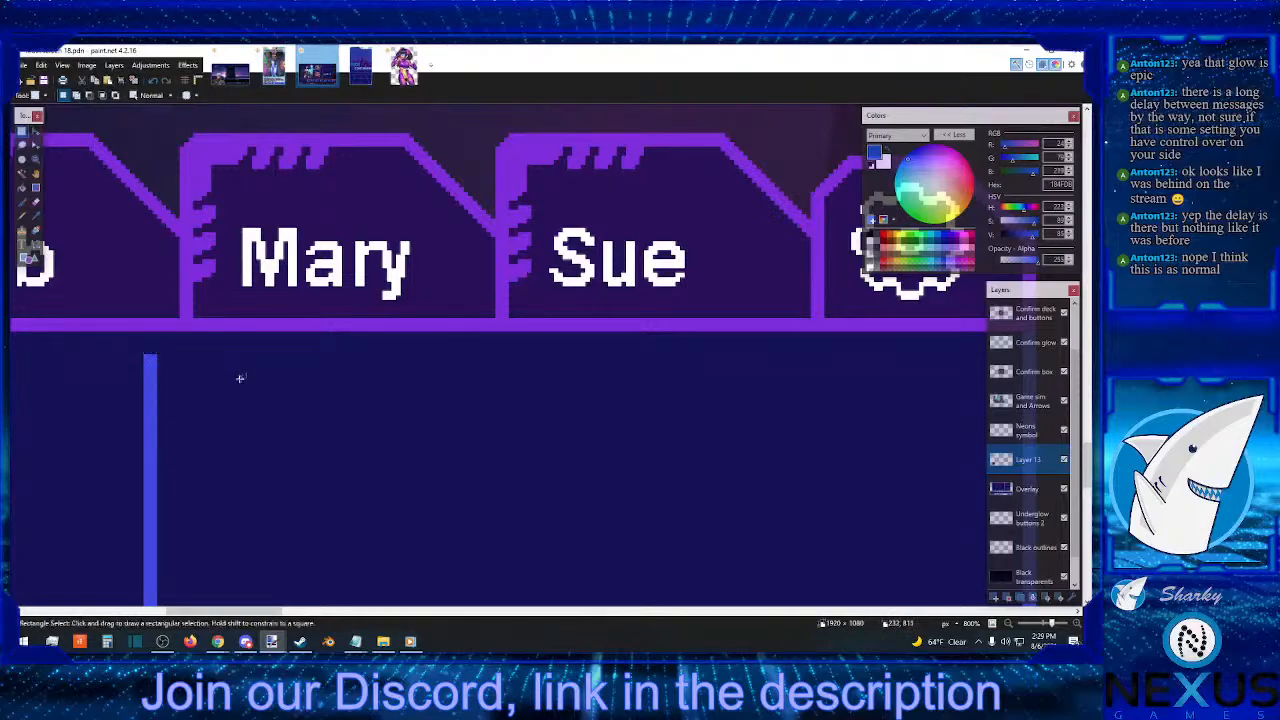
{"action": "left_click", "coordinate": [35, 216]}
{"action": "left_click", "coordinate": [150, 362]}
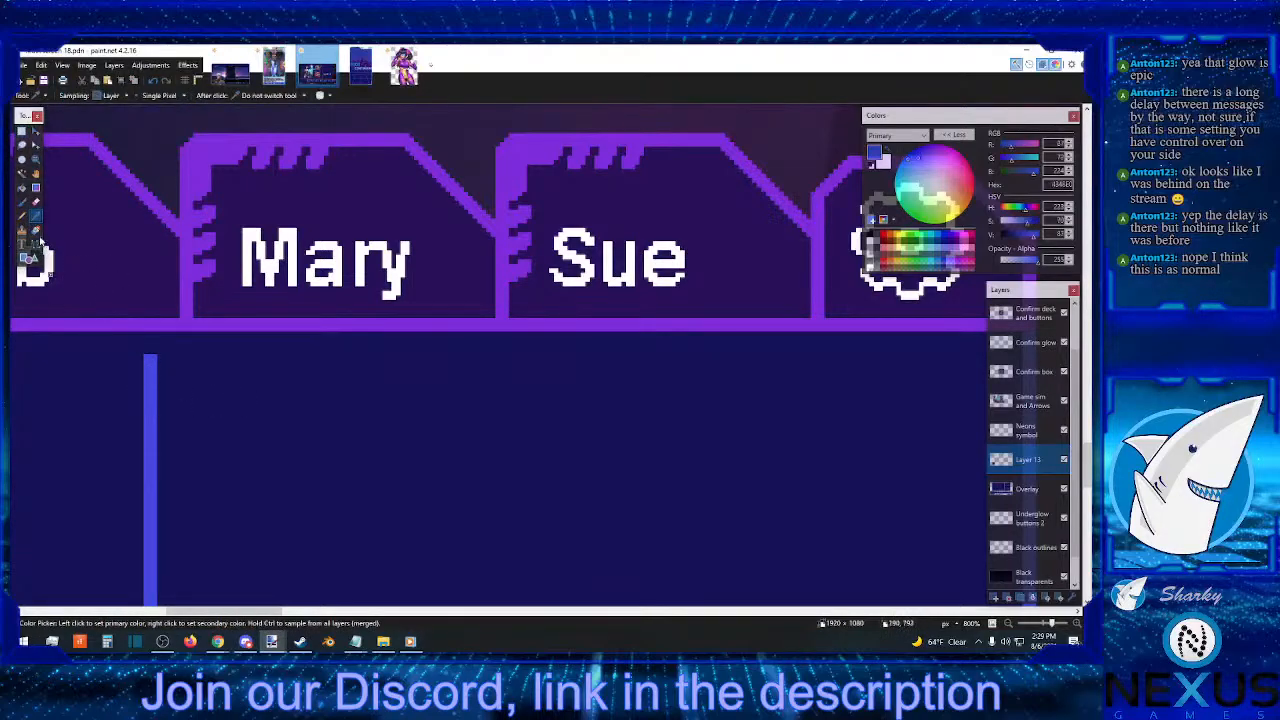
{"action": "left_click", "coordinate": [22, 216]}
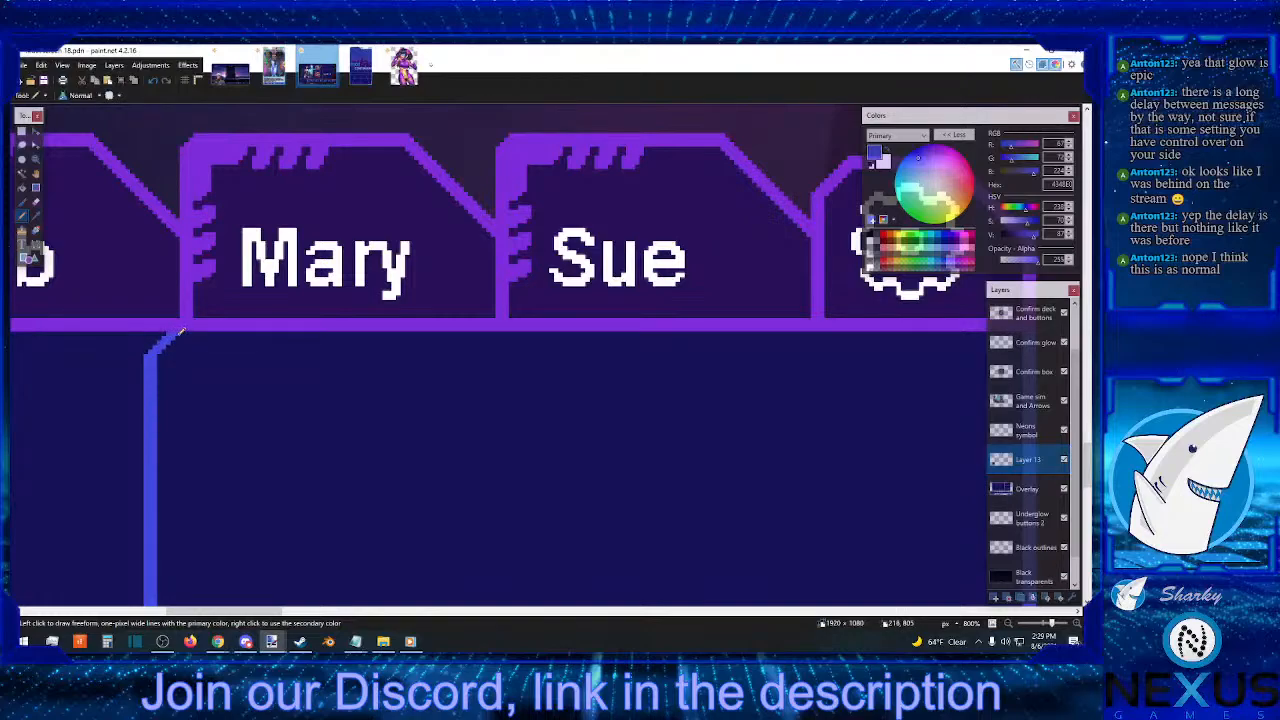
- View the chat box at 200% and toggle Layer 13 off and on to compare it with and without the narrow panel
{"action": "left_click", "coordinate": [1008, 623]}
{"action": "left_click", "coordinate": [1008, 623]}
{"action": "left_click", "coordinate": [1008, 623]}
{"action": "left_click", "coordinate": [1008, 623]}
{"action": "left_click", "coordinate": [1008, 623]}
{"action": "left_click", "coordinate": [1008, 623]}
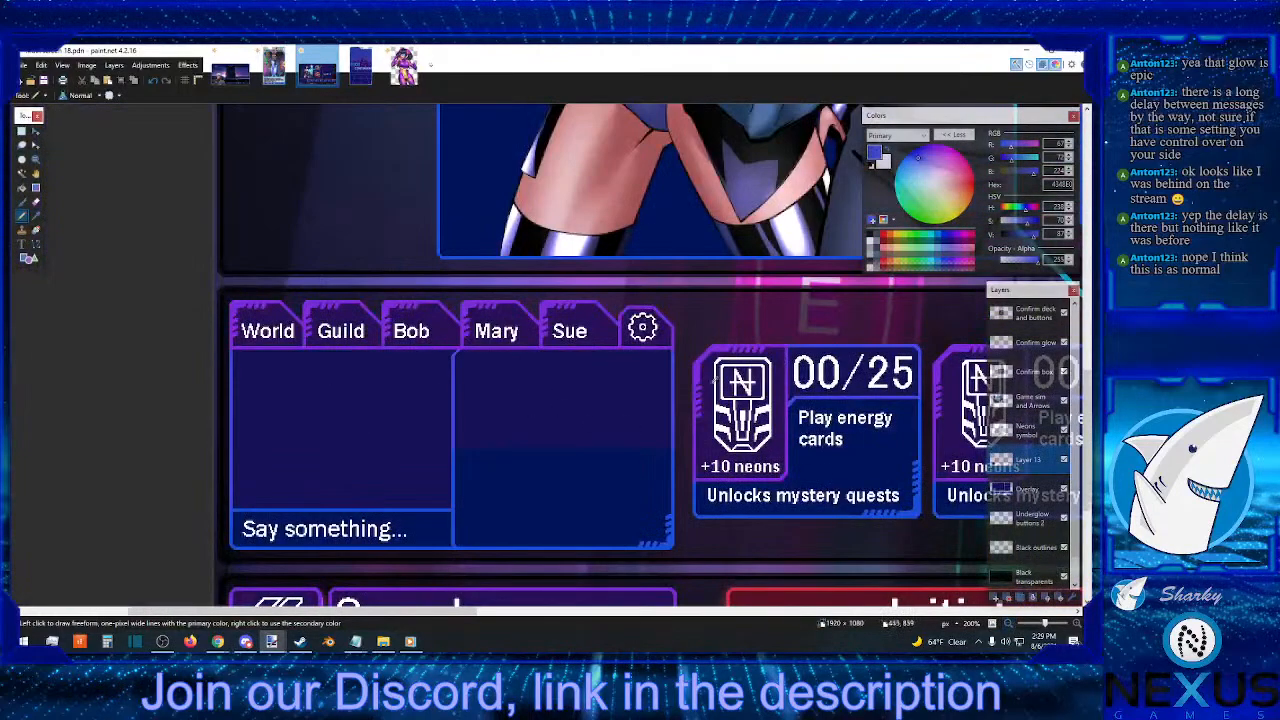
{"action": "scroll", "coordinate": [628, 376], "scroll_direction": "down", "scroll_amount": 3}
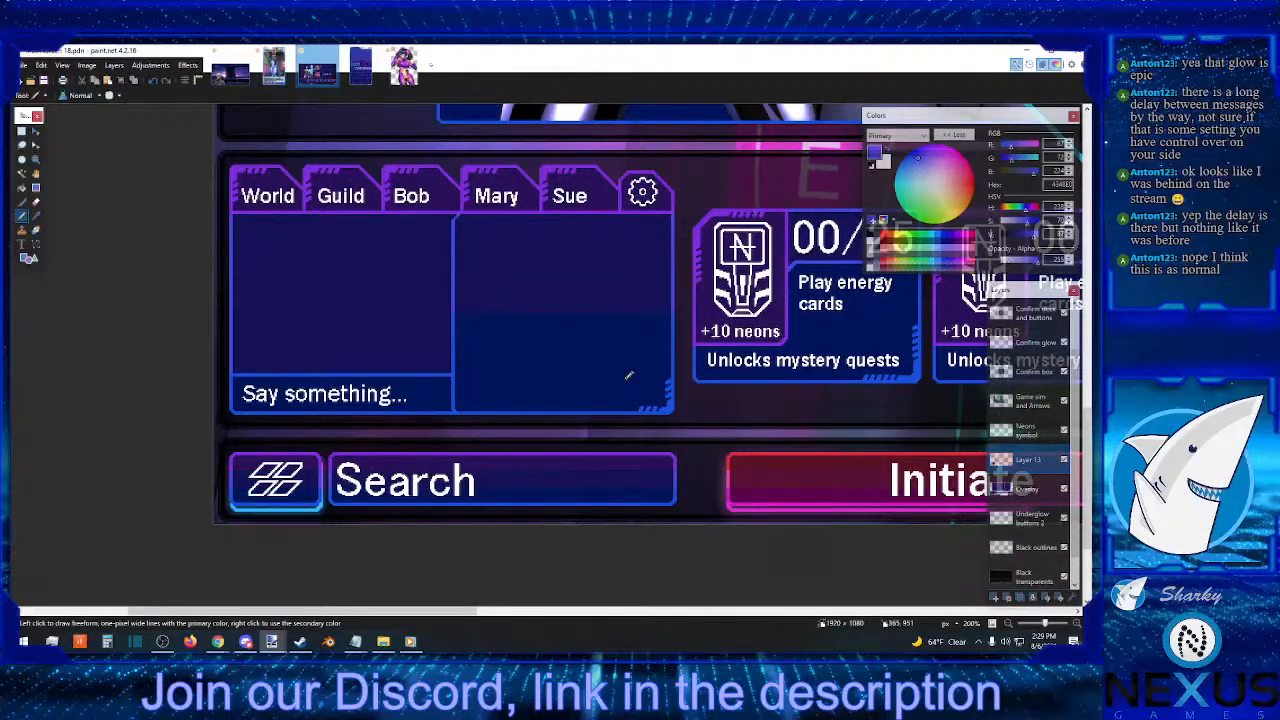
{"action": "left_click", "coordinate": [1064, 459]}
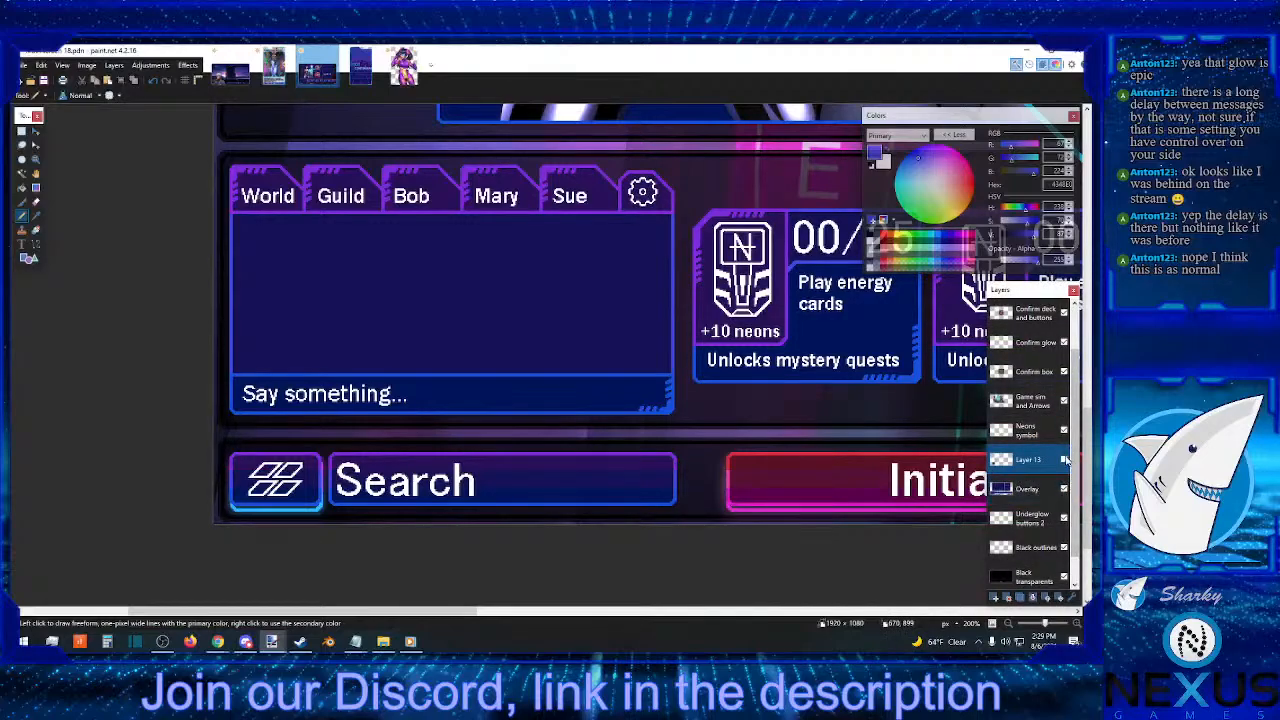
{"action": "left_click", "coordinate": [1064, 459]}
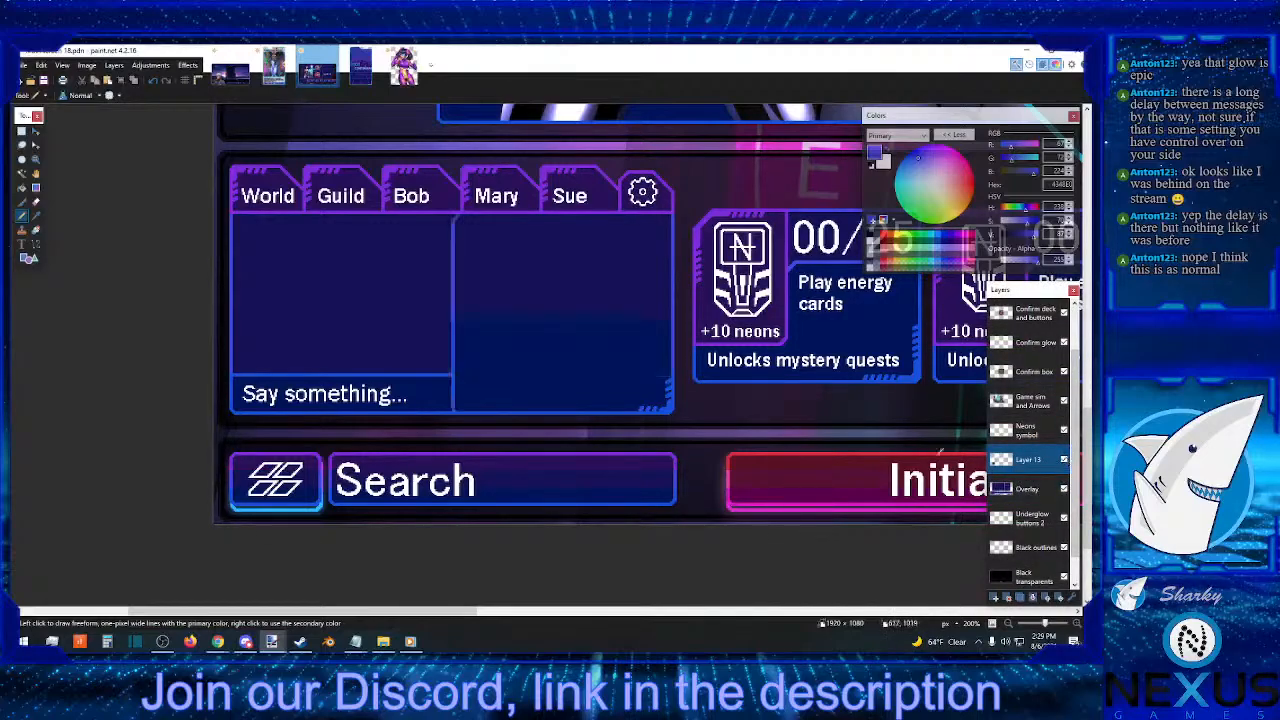
- Select the narrow side panel on Layer 13 and move it up until it sits above the chat area
{"action": "left_click", "coordinate": [22, 131]}
{"action": "mouse_move", "coordinate": [461, 197]}
{"action": "left_mouse_down"}
{"action": "mouse_move", "coordinate": [621, 408]}
{"action": "mouse_move", "coordinate": [712, 467]}
{"action": "left_mouse_up"}
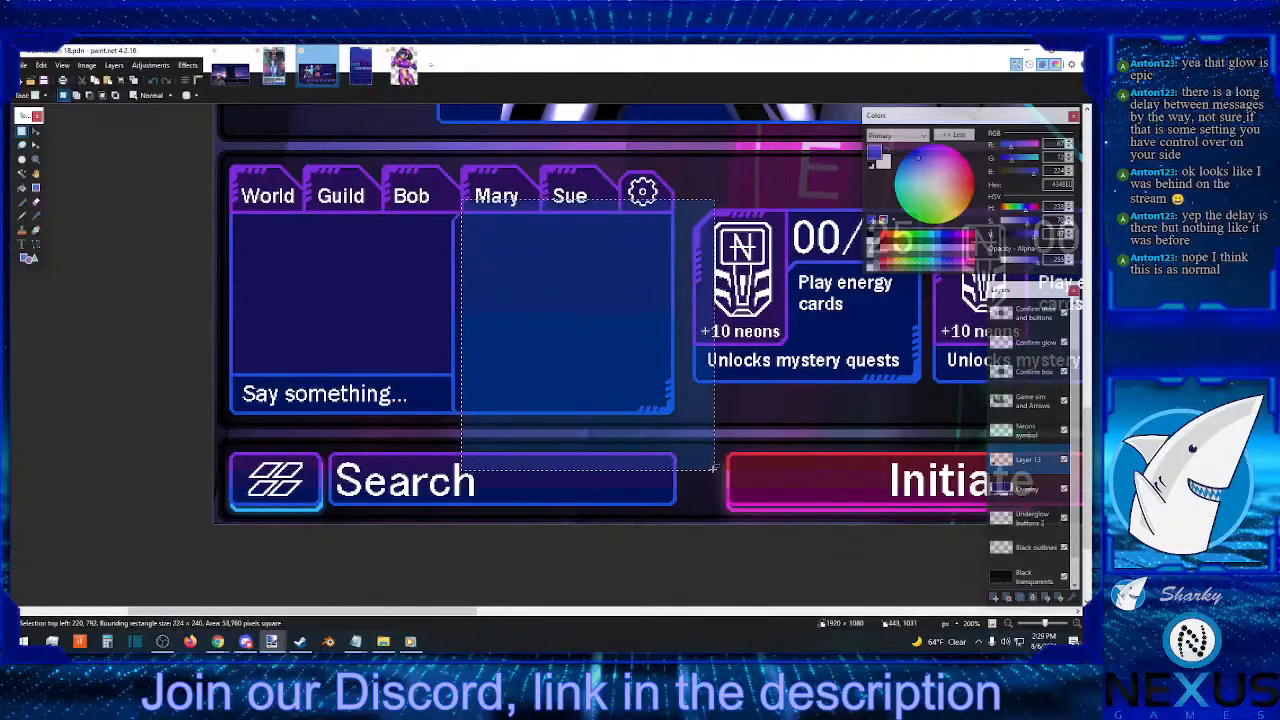
{"action": "left_click_drag", "start_coordinate": [399, 187], "coordinate": [729, 366]}
{"action": "left_click", "coordinate": [37, 132]}
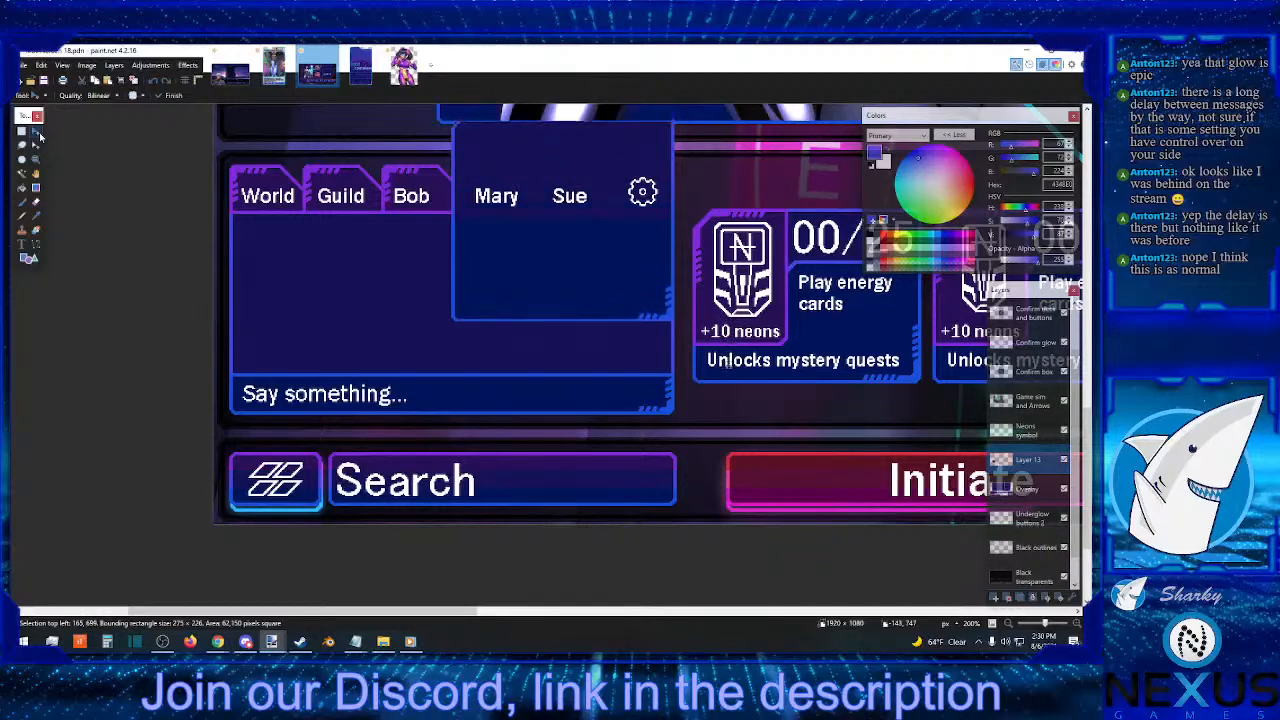
{"action": "left_click", "coordinate": [155, 82]}
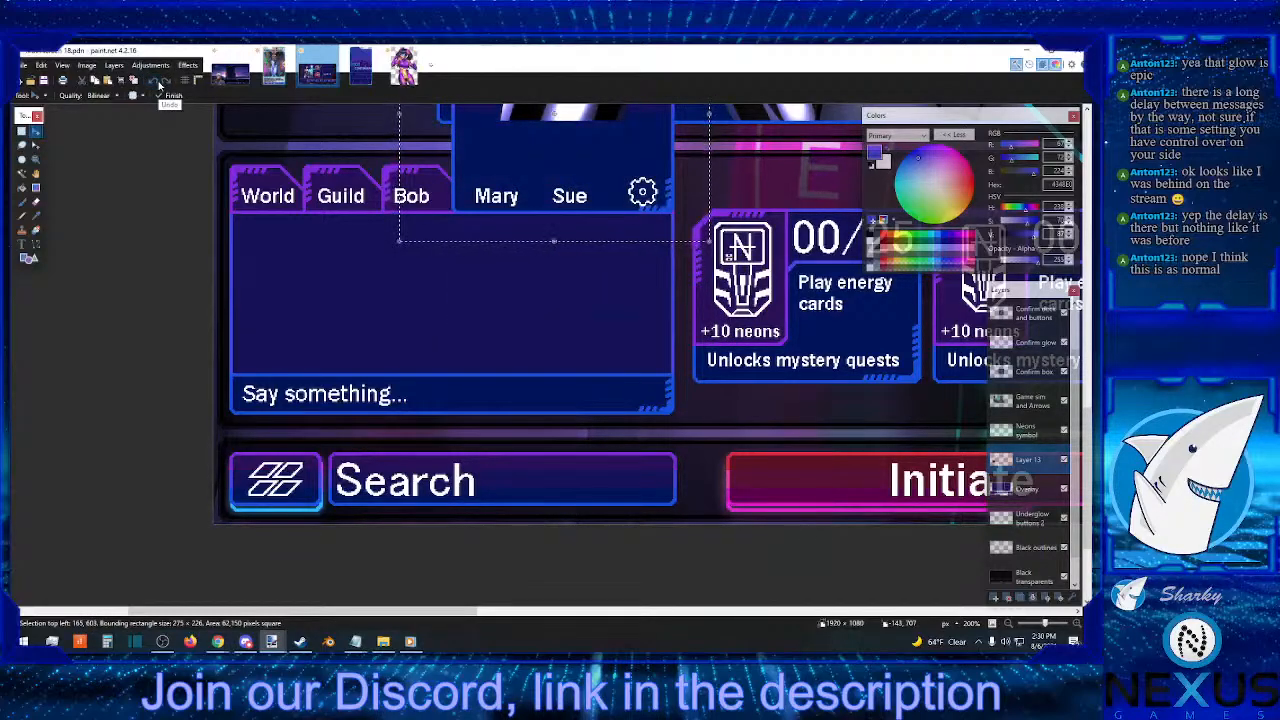
{"action": "left_click", "coordinate": [158, 84]}
{"action": "left_click", "coordinate": [170, 83]}
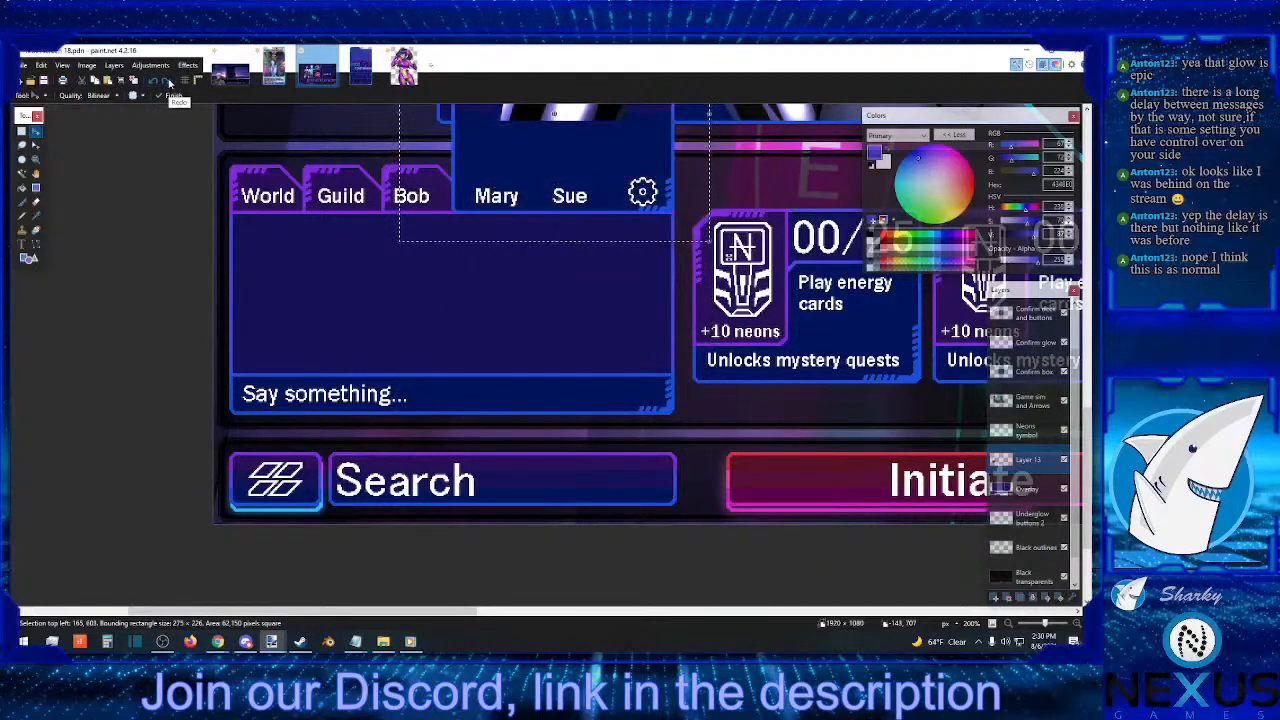
- Outline the whole chat tab row with a 408 × 51 px selection and cut it from the Overlay layer
{"action": "left_click", "coordinate": [20, 130]}
{"action": "left_click", "coordinate": [272, 255]}
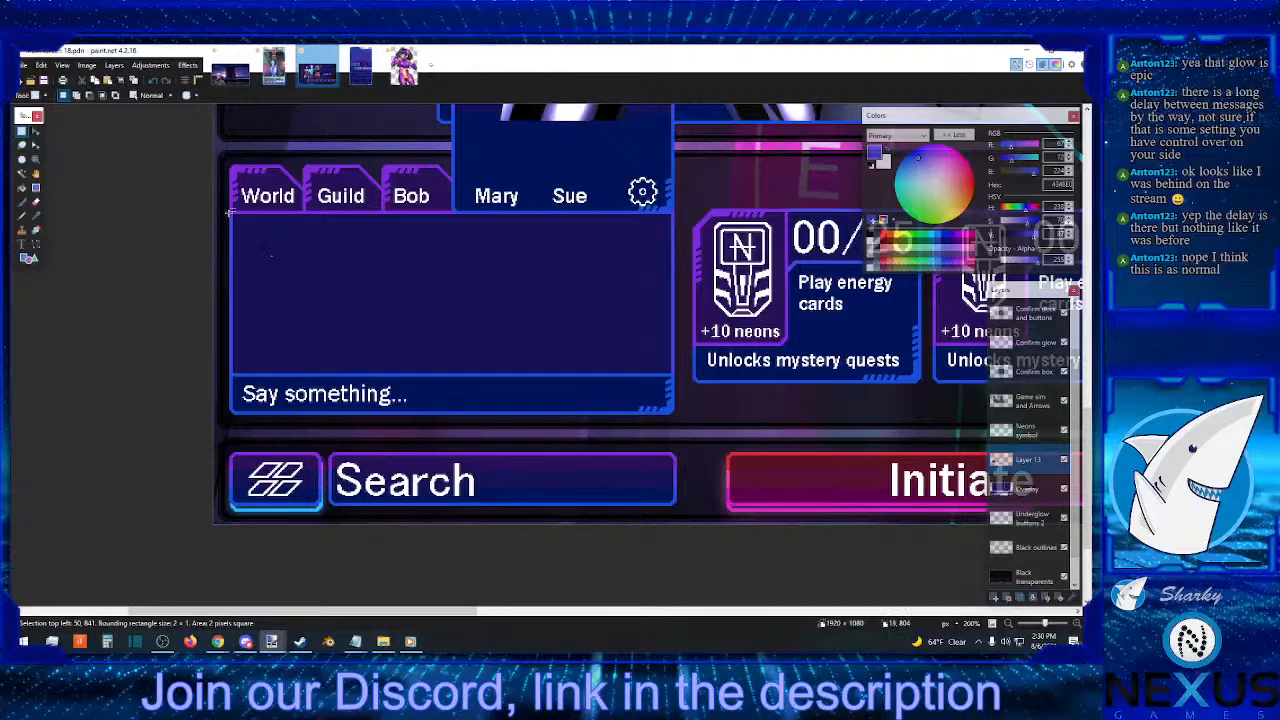
{"action": "left_click_drag", "start_coordinate": [228, 212], "coordinate": [688, 156]}
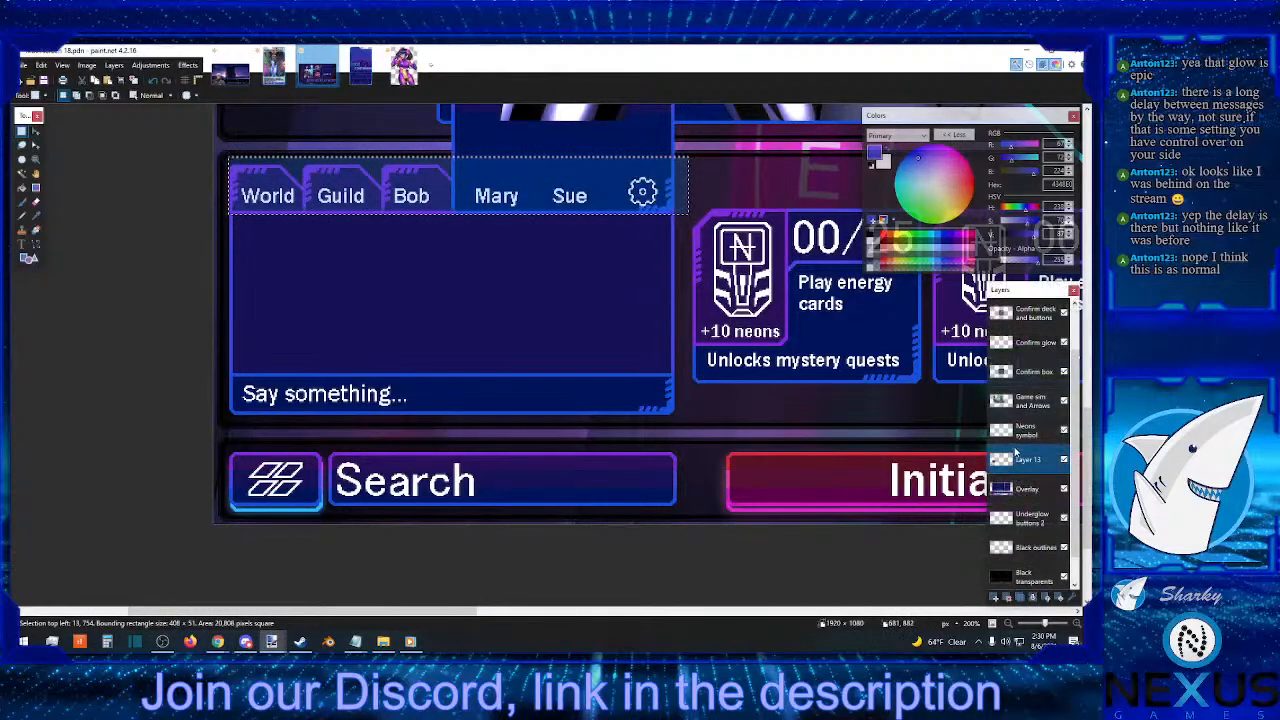
{"action": "left_click", "coordinate": [1027, 488]}
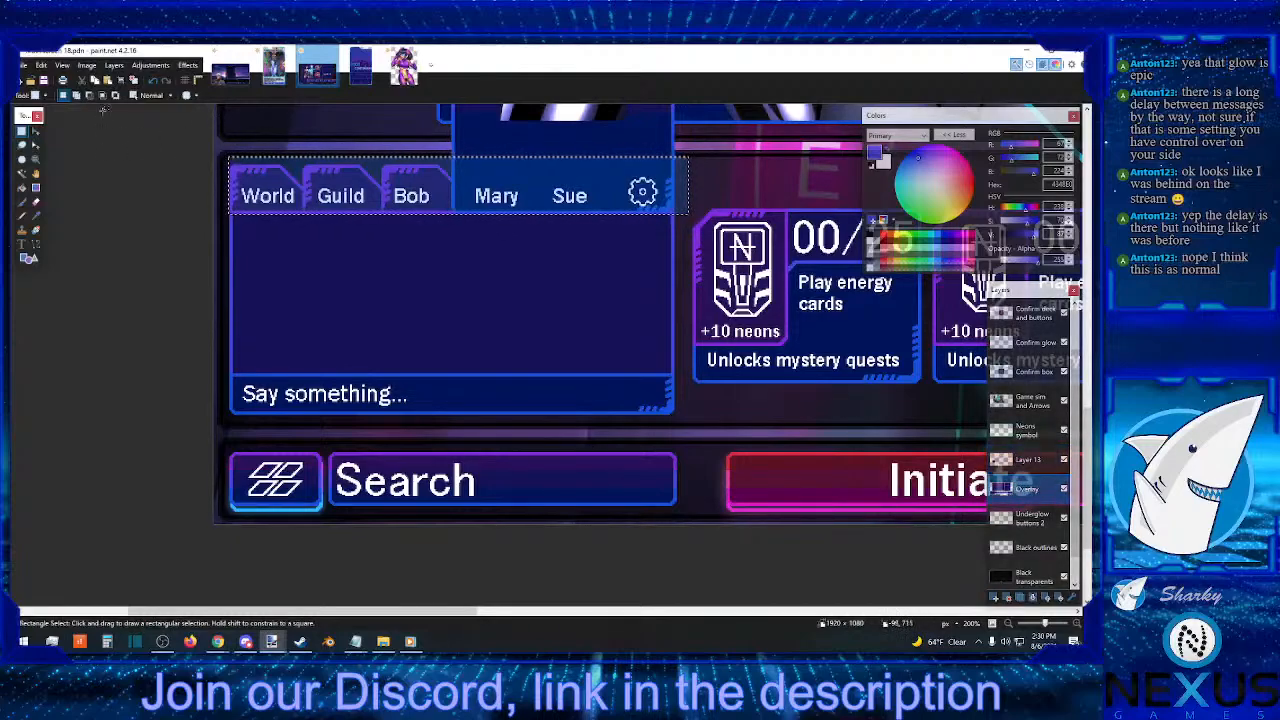
{"action": "left_click", "coordinate": [83, 81]}
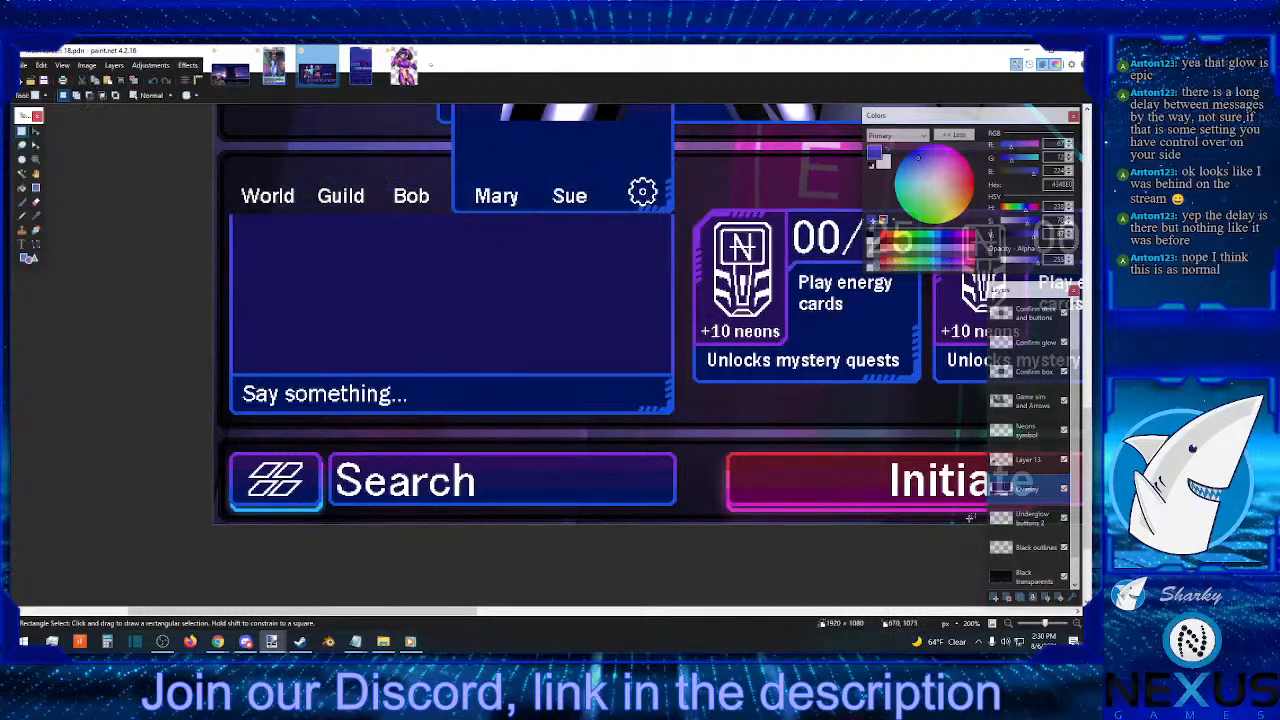
- Add a new layer, place it above Layer 13 and paste the cut tab row onto it
{"action": "left_click", "coordinate": [995, 598]}
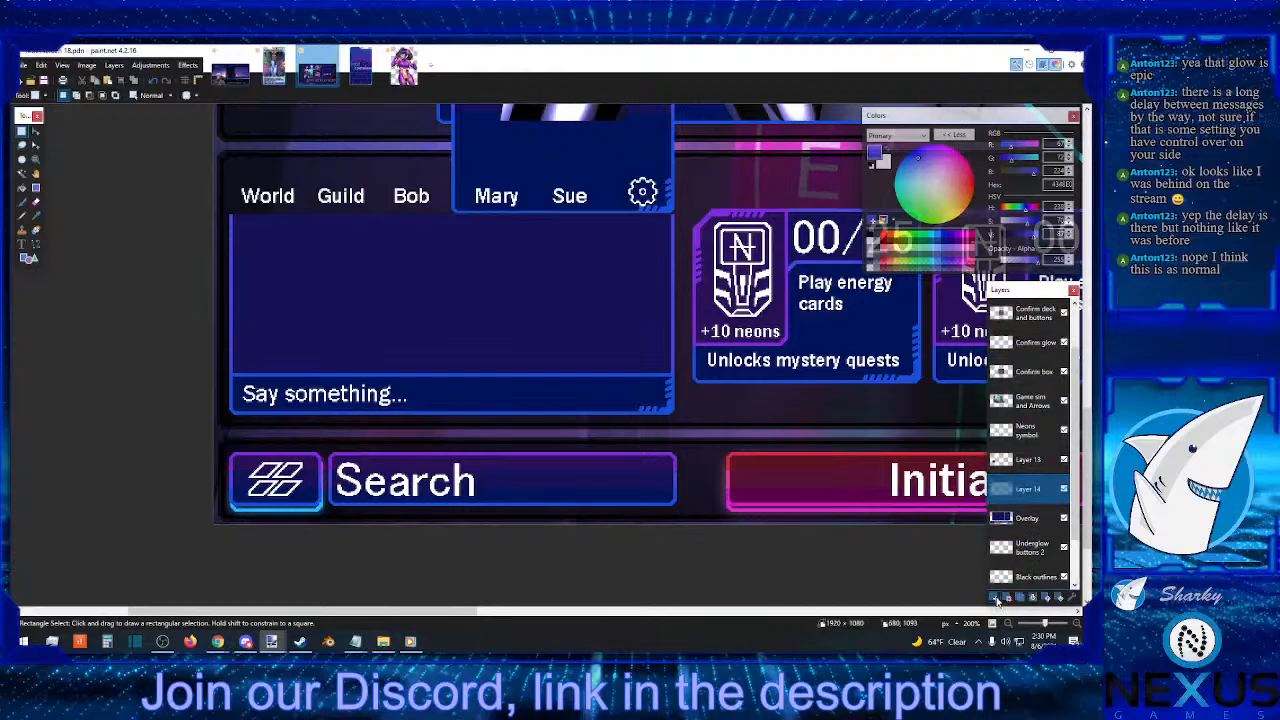
{"action": "left_click_drag", "start_coordinate": [1037, 486], "coordinate": [1036, 458]}
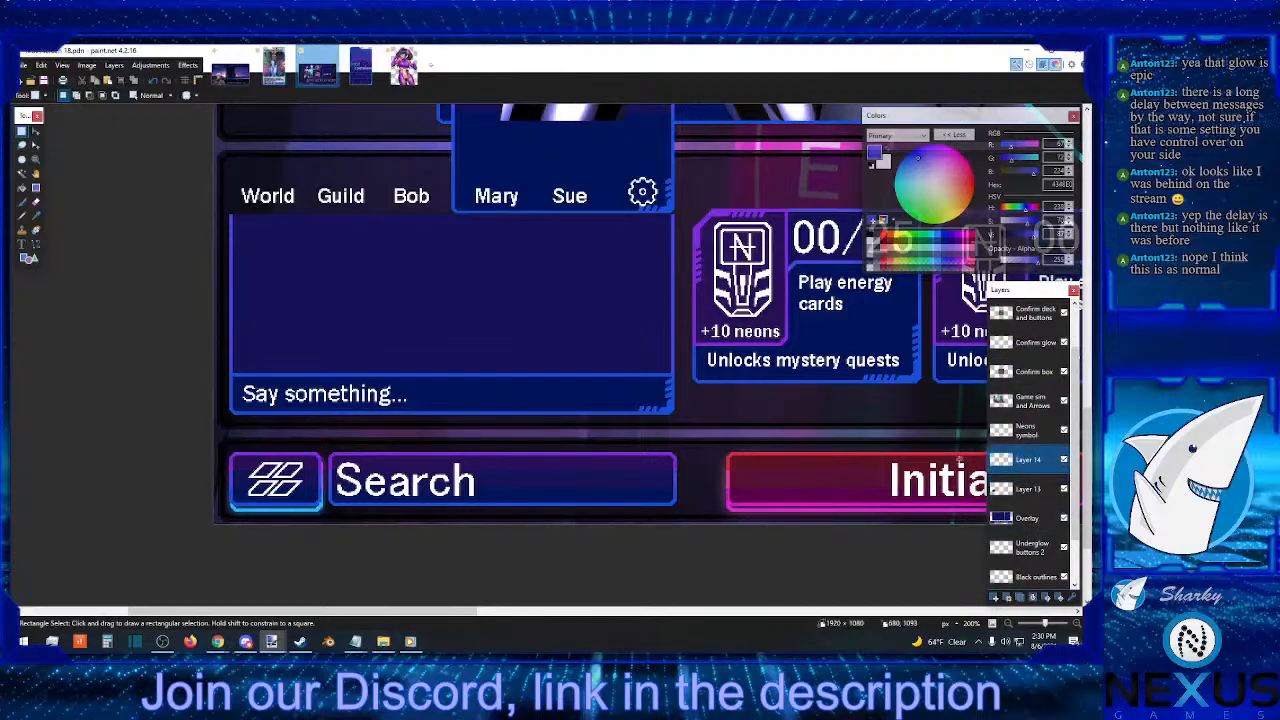
{"action": "left_click", "coordinate": [108, 80]}
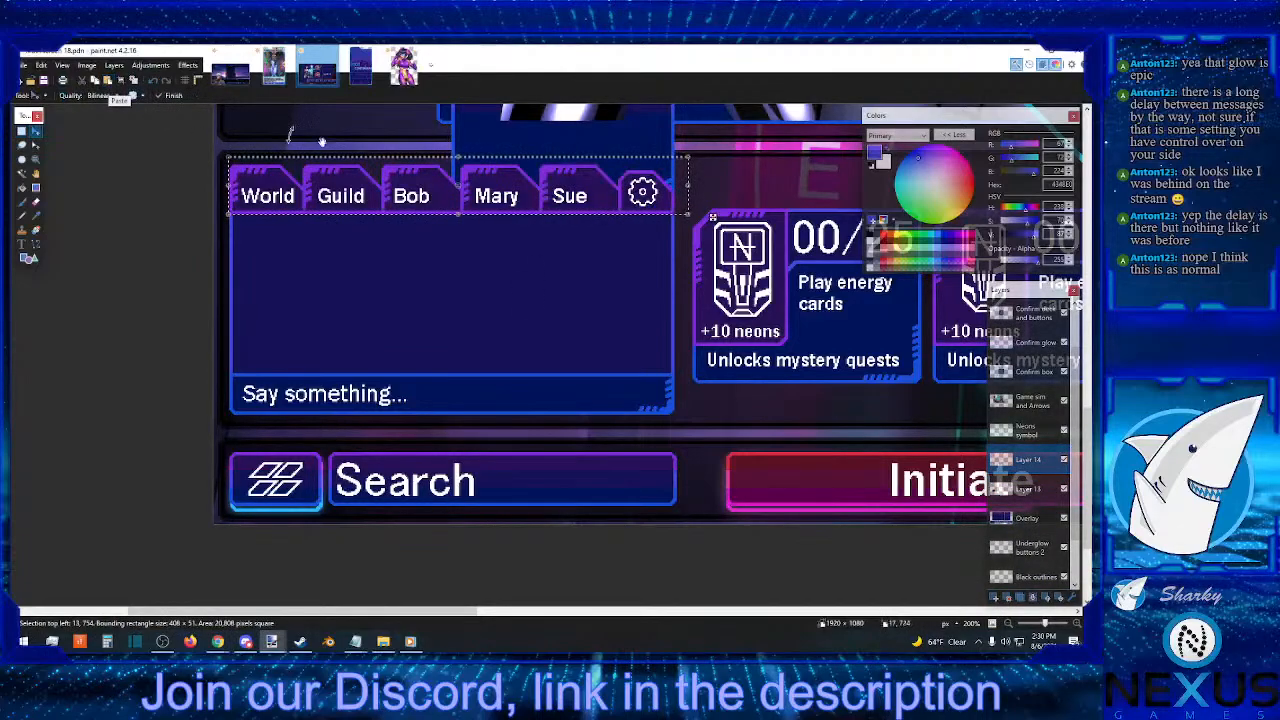
- Select the raised side panel on Layer 13 with a 216 × 197 px area, move it back beneath the tab row, and deselect
{"action": "scroll", "coordinate": [838, 323], "scroll_direction": "up", "scroll_amount": 1}
{"action": "scroll", "coordinate": [400, 260], "scroll_direction": "up", "scroll_amount": 3}
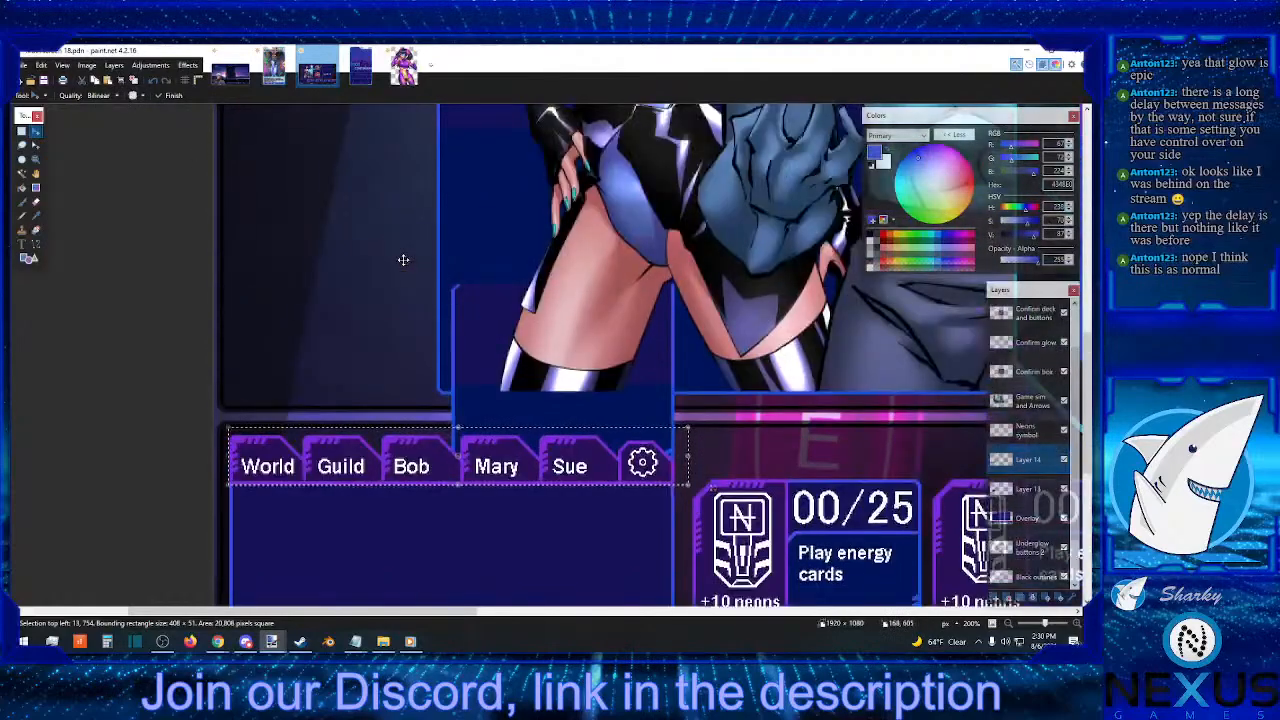
{"action": "scroll", "coordinate": [466, 266], "scroll_direction": "down", "scroll_amount": 1}
{"action": "left_click", "coordinate": [22, 131]}
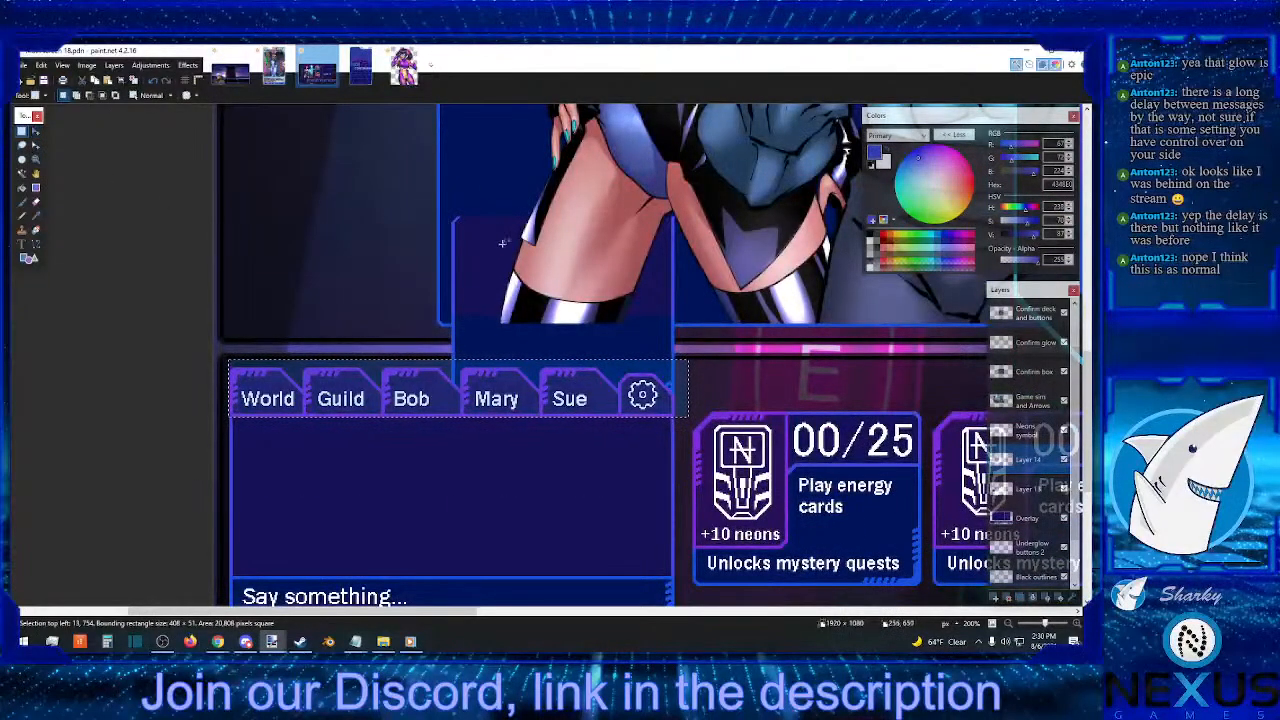
{"action": "mouse_move", "coordinate": [442, 195]}
{"action": "left_mouse_down"}
{"action": "mouse_move", "coordinate": [690, 395]}
{"action": "mouse_move", "coordinate": [685, 413]}
{"action": "left_mouse_up"}
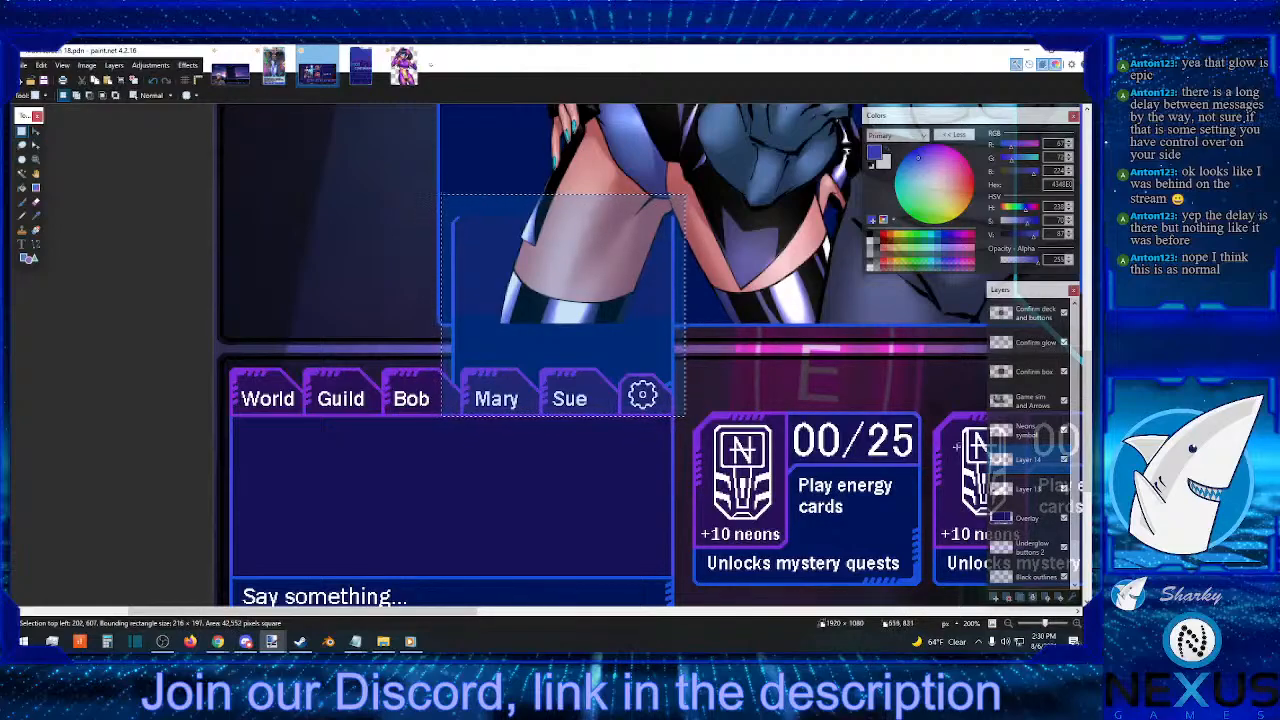
{"action": "left_click", "coordinate": [1040, 492]}
{"action": "scroll", "coordinate": [723, 373], "scroll_direction": "down", "scroll_amount": 5}
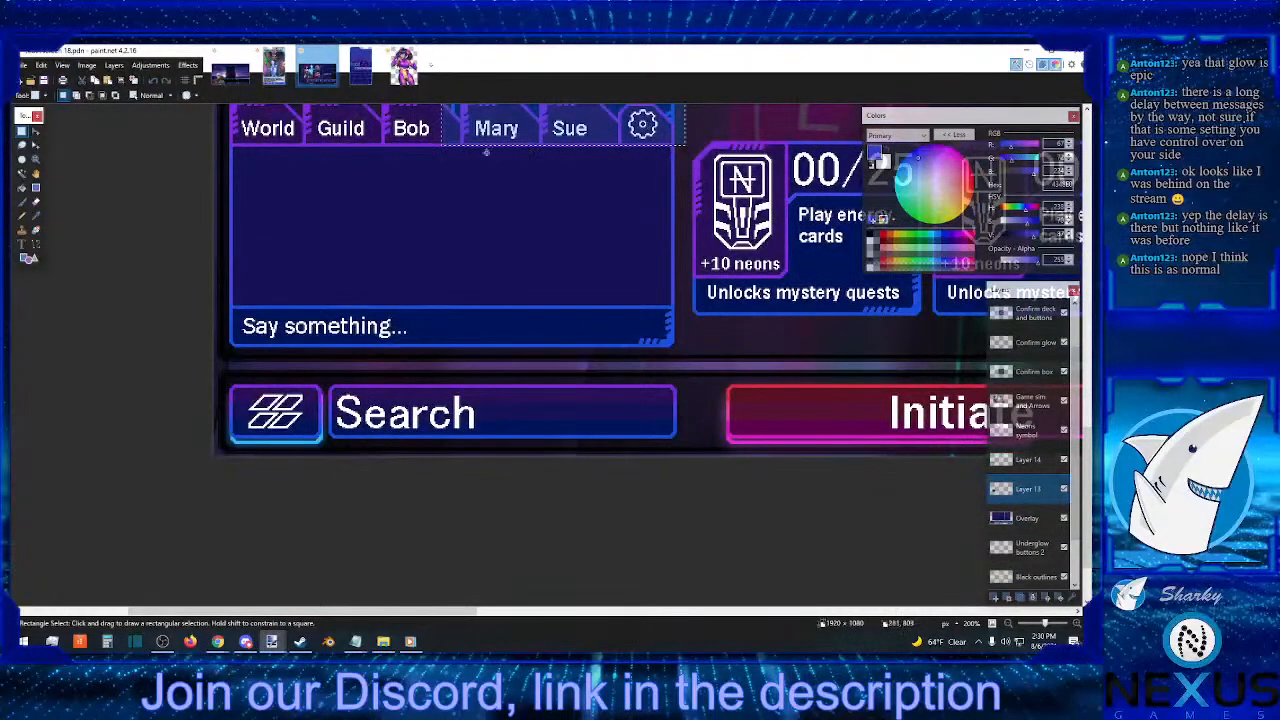
{"action": "left_click", "coordinate": [37, 131]}
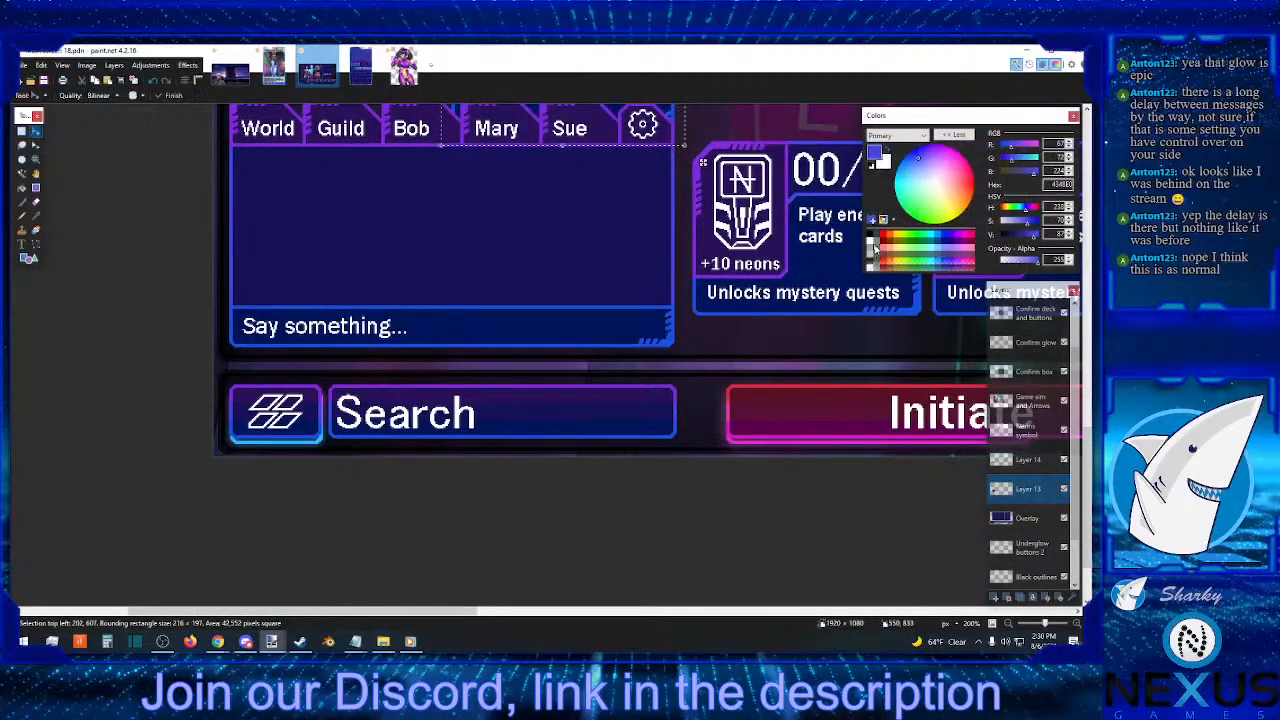
{"action": "left_click_drag", "start_coordinate": [703, 163], "coordinate": [703, 364]}
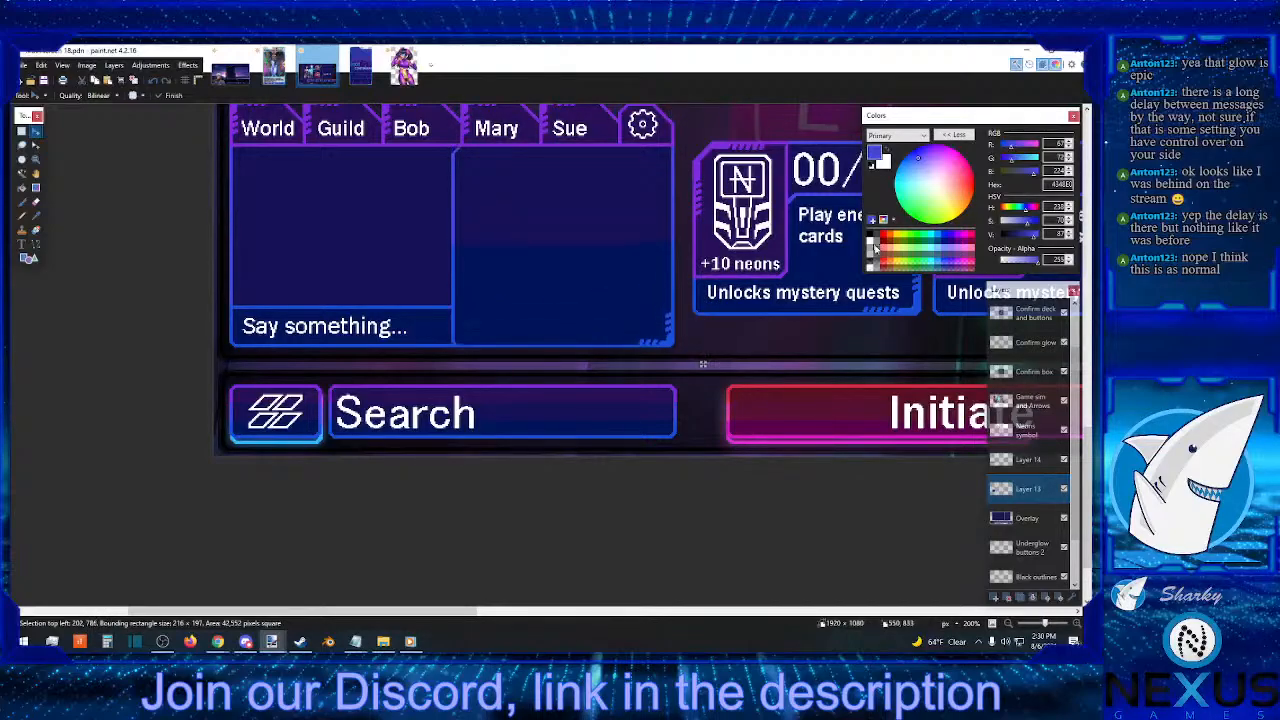
{"action": "key", "text": "ctrl+d"}
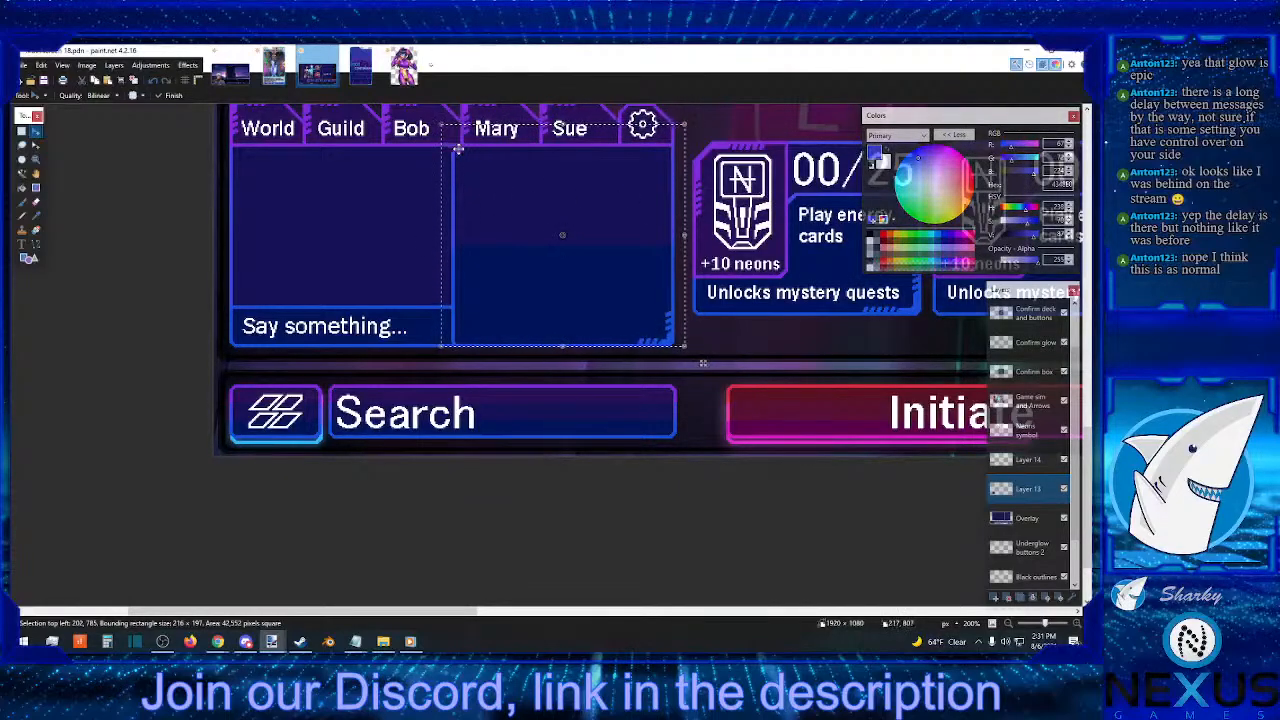
{"action": "left_click", "coordinate": [22, 132]}
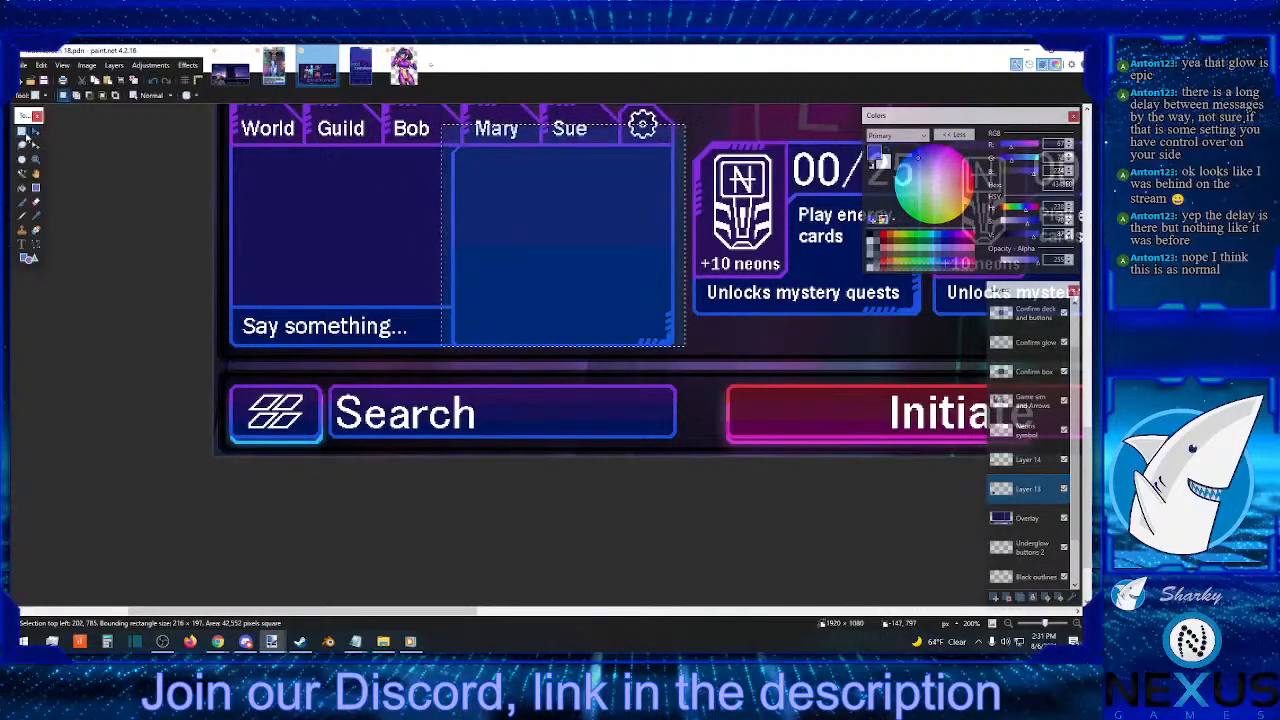
{"action": "left_click", "coordinate": [453, 155]}
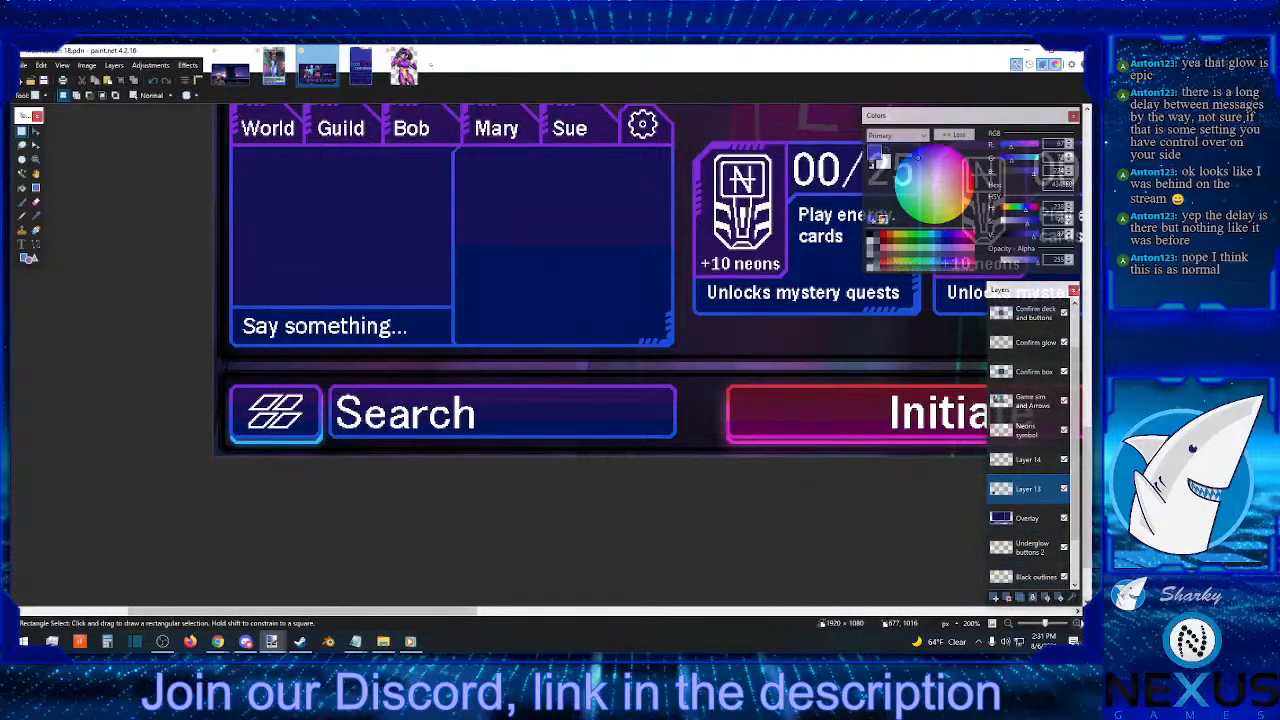
- Move Layer 14 with the tab row below Layer 13 and merge it down into the Overlay layer
{"action": "scroll", "coordinate": [615, 298], "scroll_direction": "up", "scroll_amount": 2}
{"action": "scroll", "coordinate": [318, 565], "scroll_direction": "up", "scroll_amount": 3}
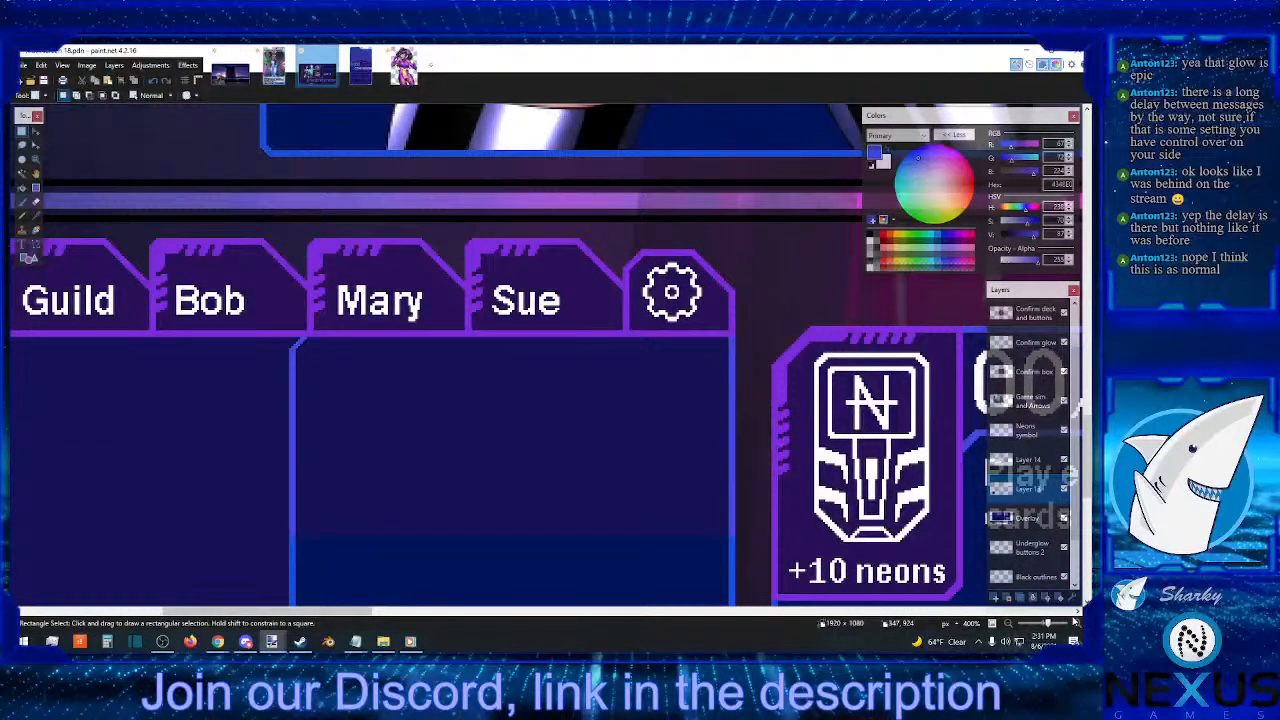
{"action": "left_click", "coordinate": [1077, 625]}
{"action": "left_click", "coordinate": [1077, 625]}
{"action": "scroll", "coordinate": [291, 423], "scroll_direction": "down", "scroll_amount": 1}
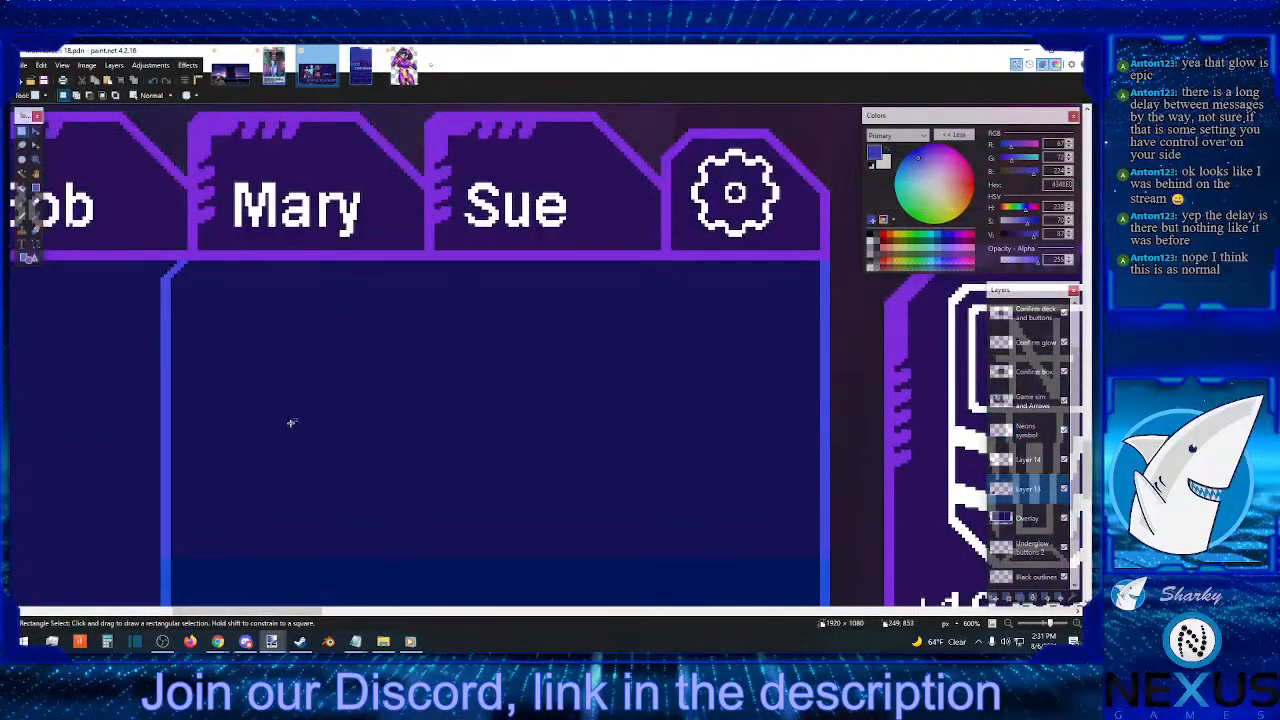
{"action": "left_click_drag", "start_coordinate": [1028, 459], "coordinate": [1030, 492]}
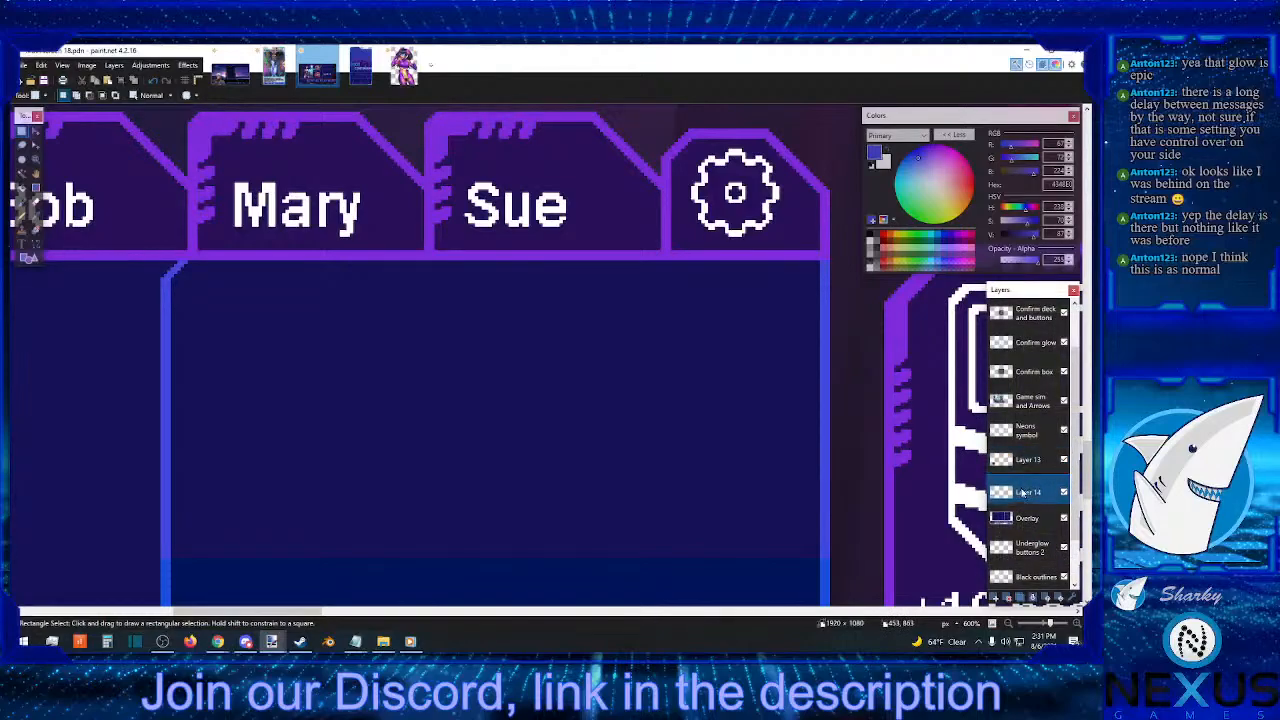
{"action": "left_click", "coordinate": [1034, 597]}
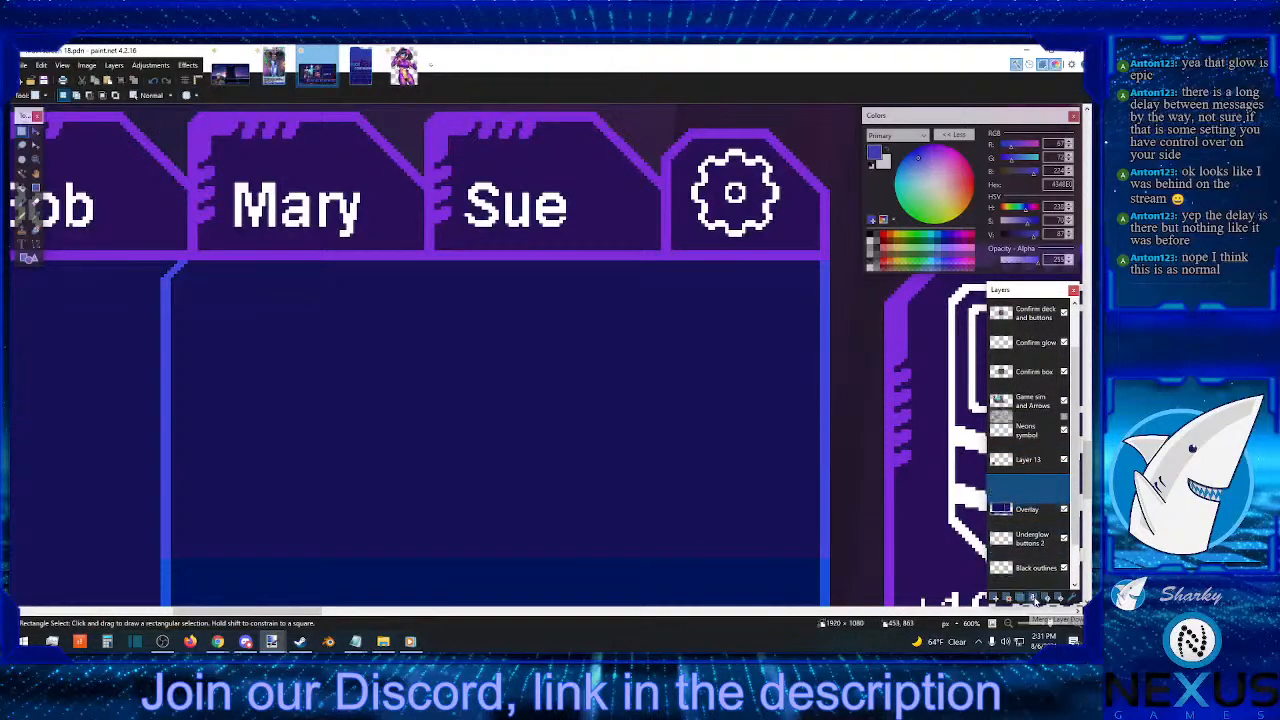
- Select the 8 × 6 px bevel at the side panel's top-left corner, nudge it down on Layer 13, and deselect
{"action": "left_click", "coordinate": [884, 611]}
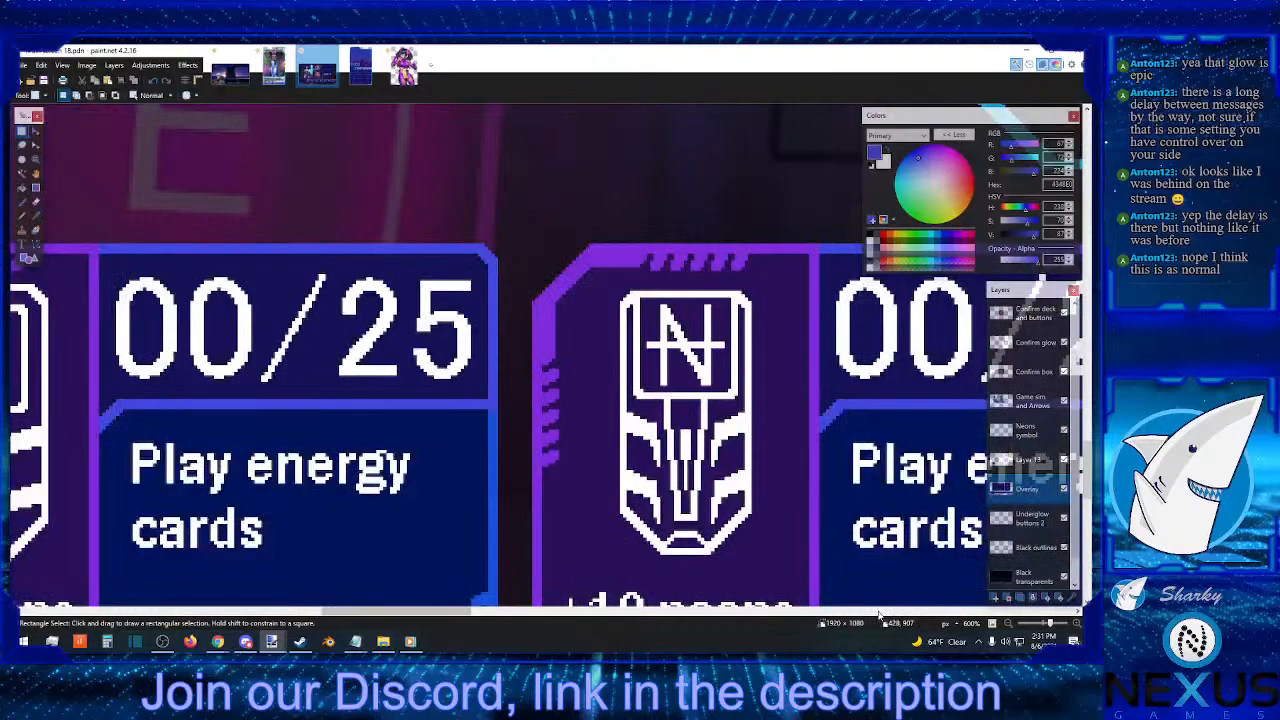
{"action": "left_click", "coordinate": [873, 611]}
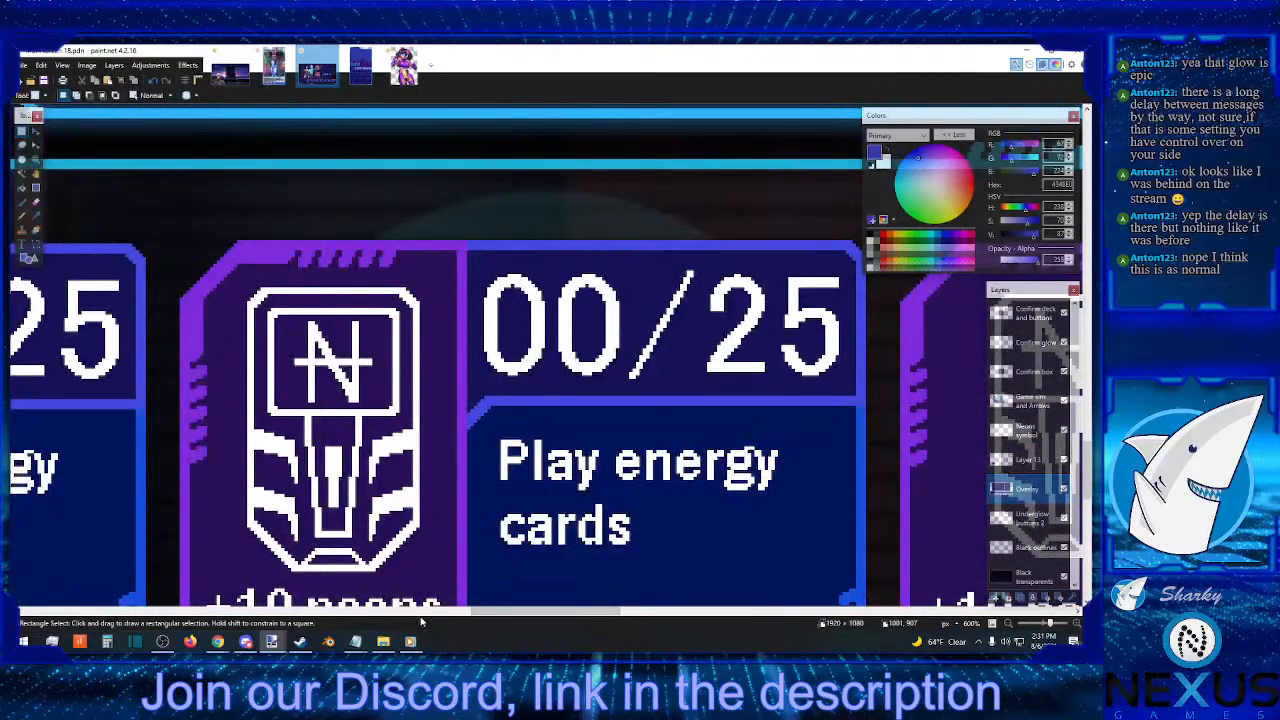
{"action": "left_click", "coordinate": [391, 612]}
{"action": "left_click", "coordinate": [307, 615]}
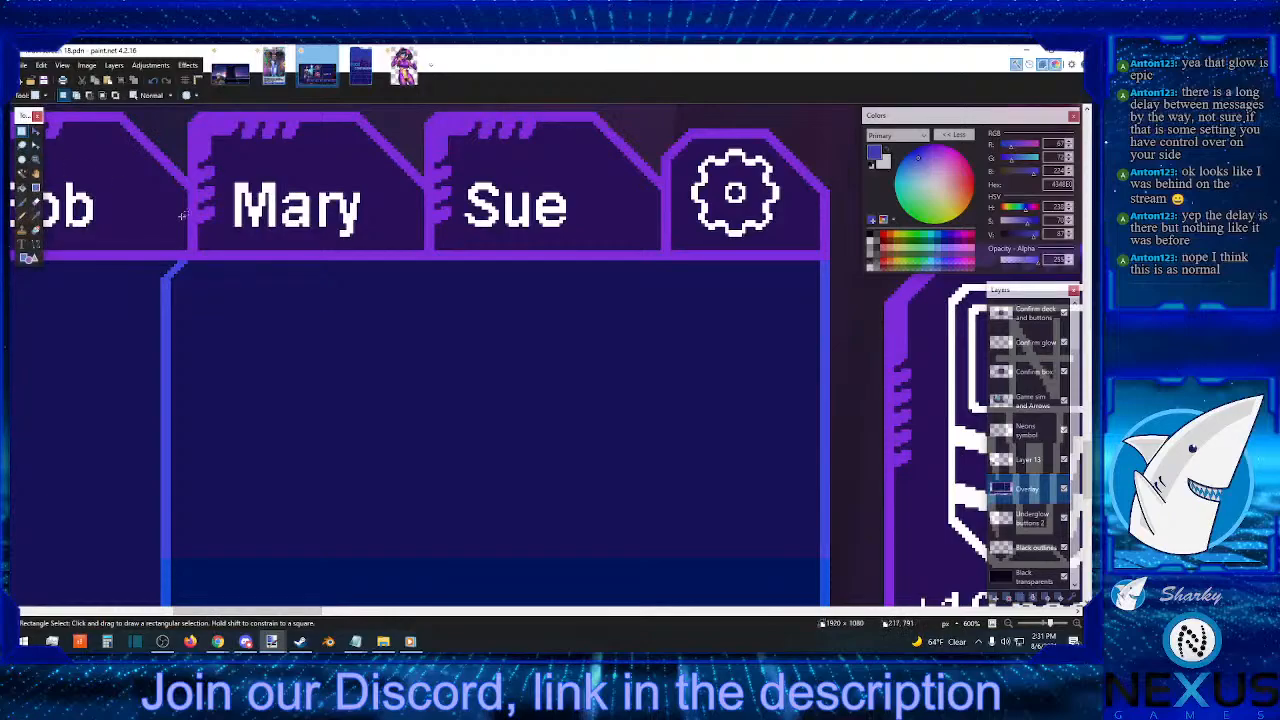
{"action": "left_click_drag", "start_coordinate": [185, 262], "coordinate": [177, 268]}
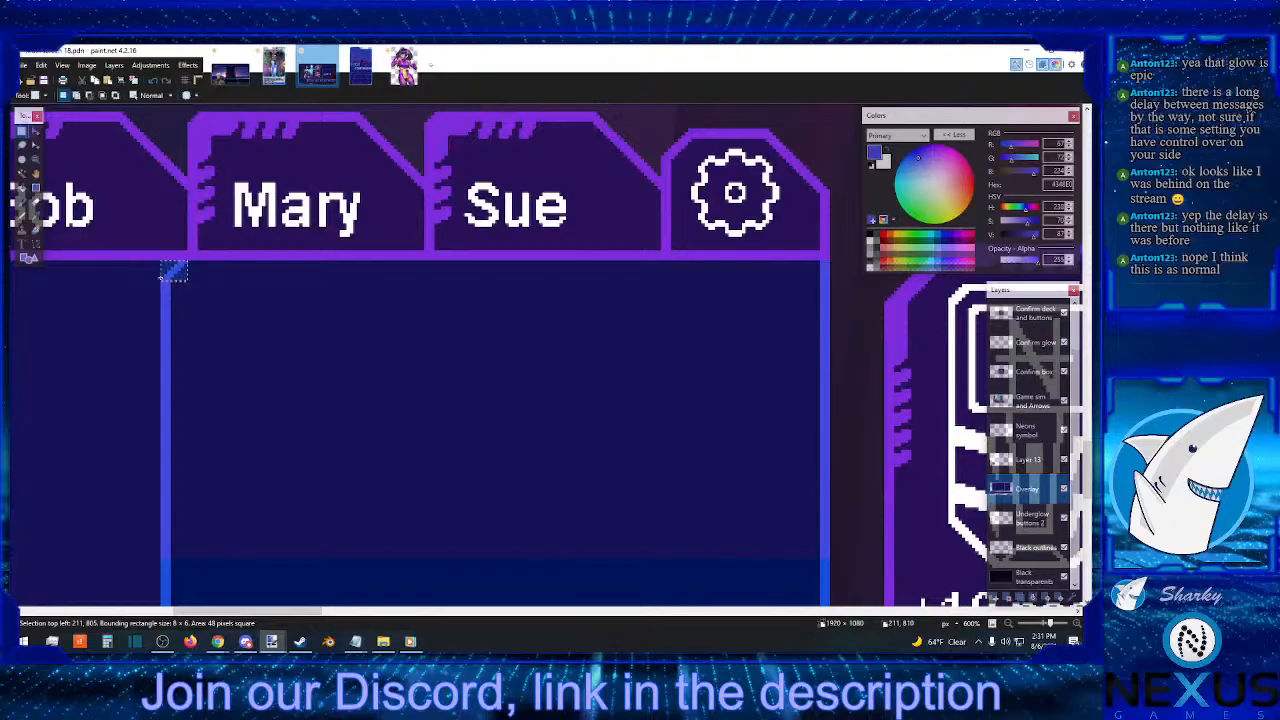
{"action": "left_click", "coordinate": [36, 131]}
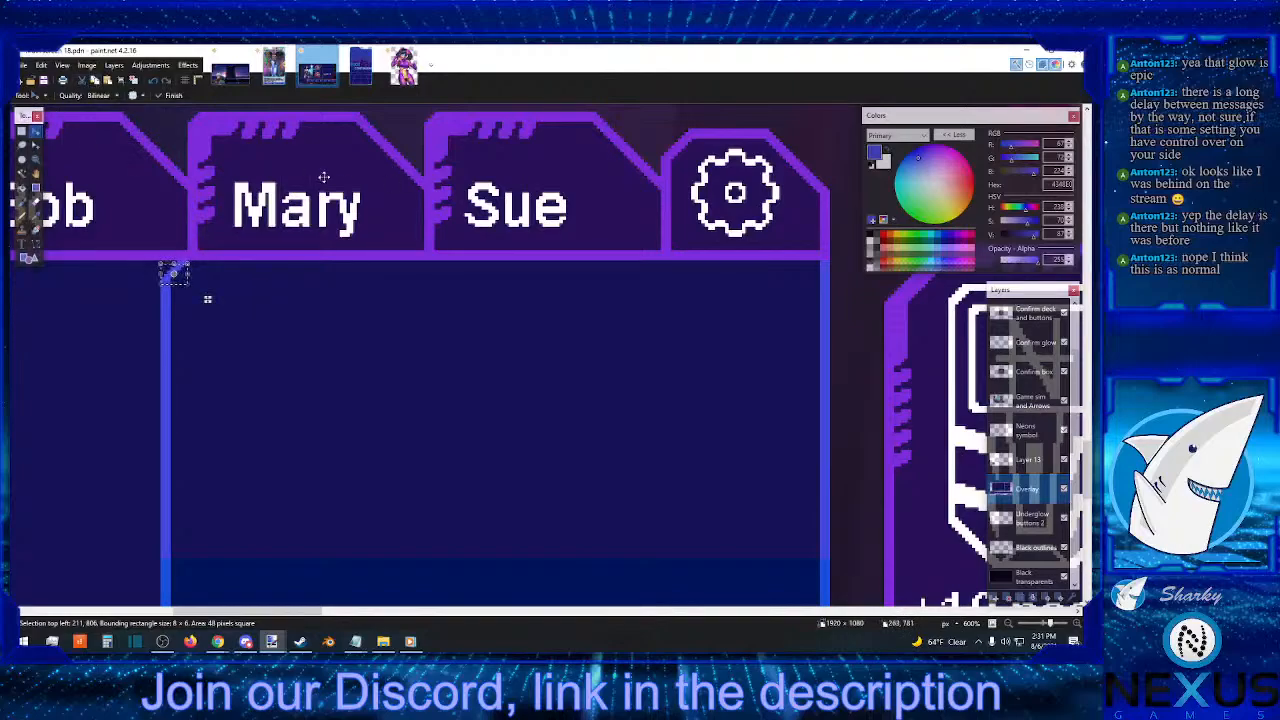
{"action": "key", "text": "Up"}
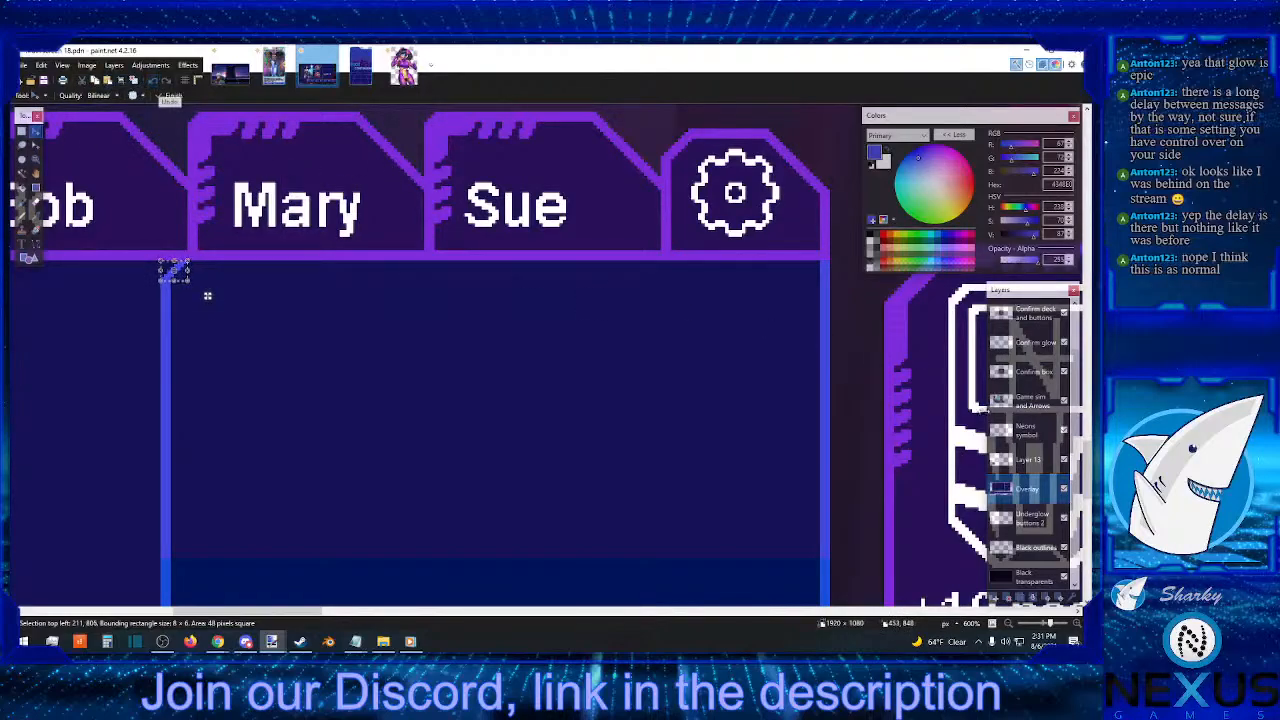
{"action": "left_click", "coordinate": [1035, 463]}
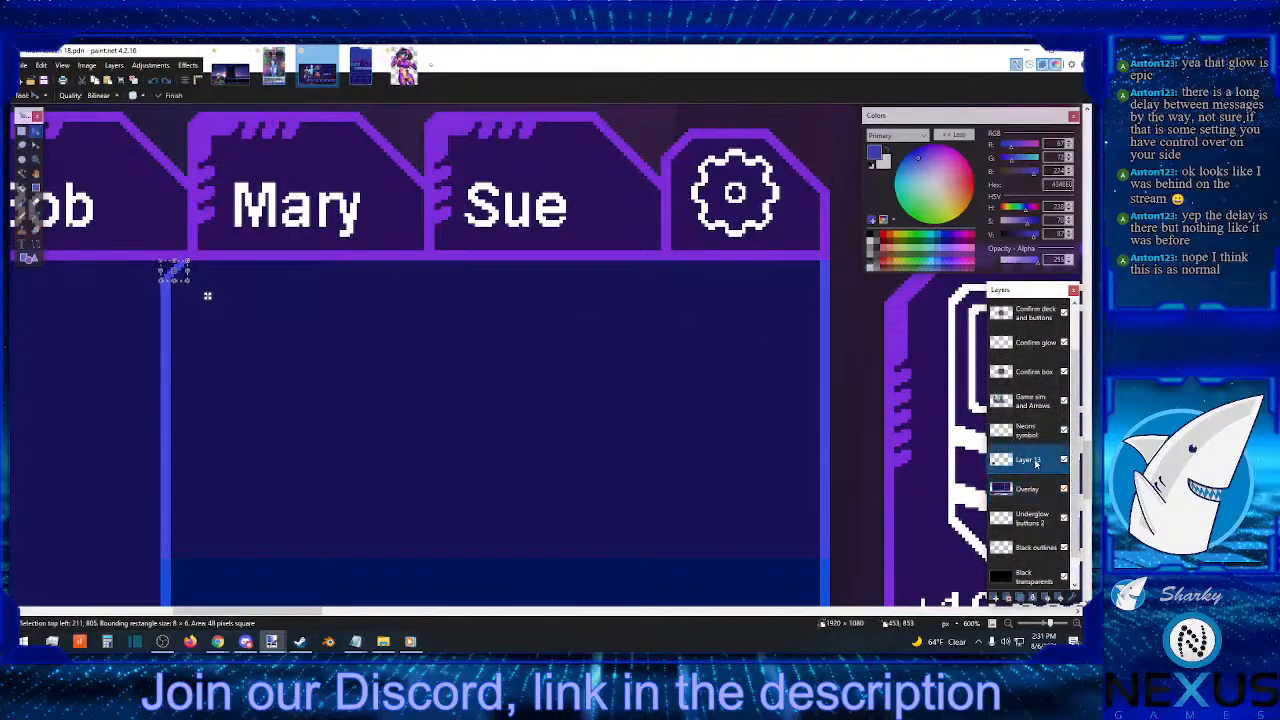
{"action": "key", "text": "Down"}
{"action": "left_click", "coordinate": [21, 133]}
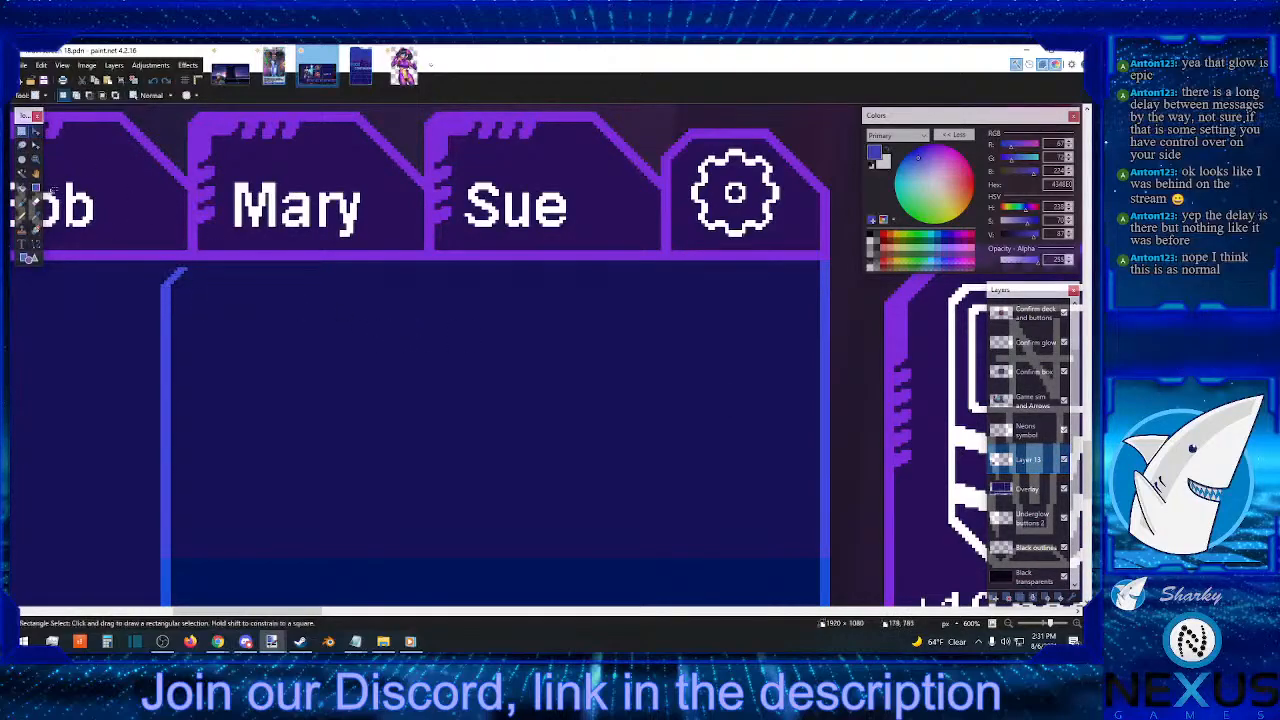
- Pencil the side panel's bevel up to the purple tab line on Layer 13, and hide the Overlay layer
{"action": "left_click", "coordinate": [24, 219]}
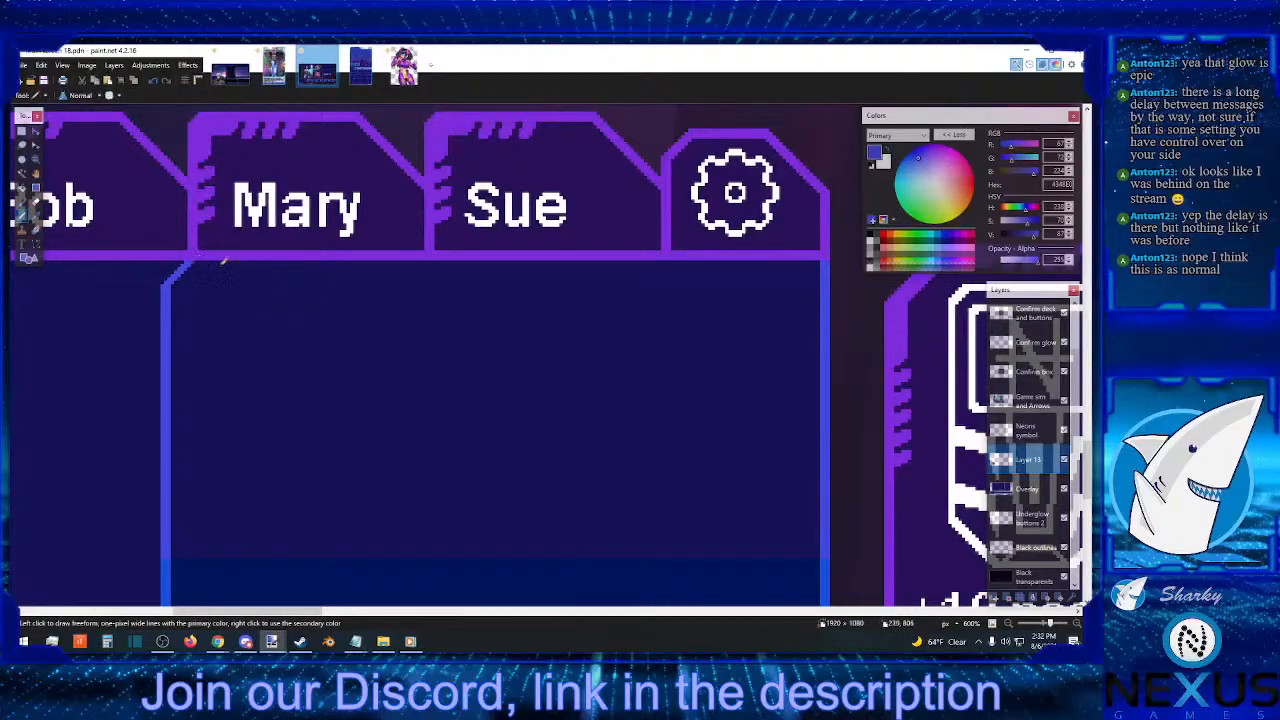
{"action": "left_click", "coordinate": [22, 131]}
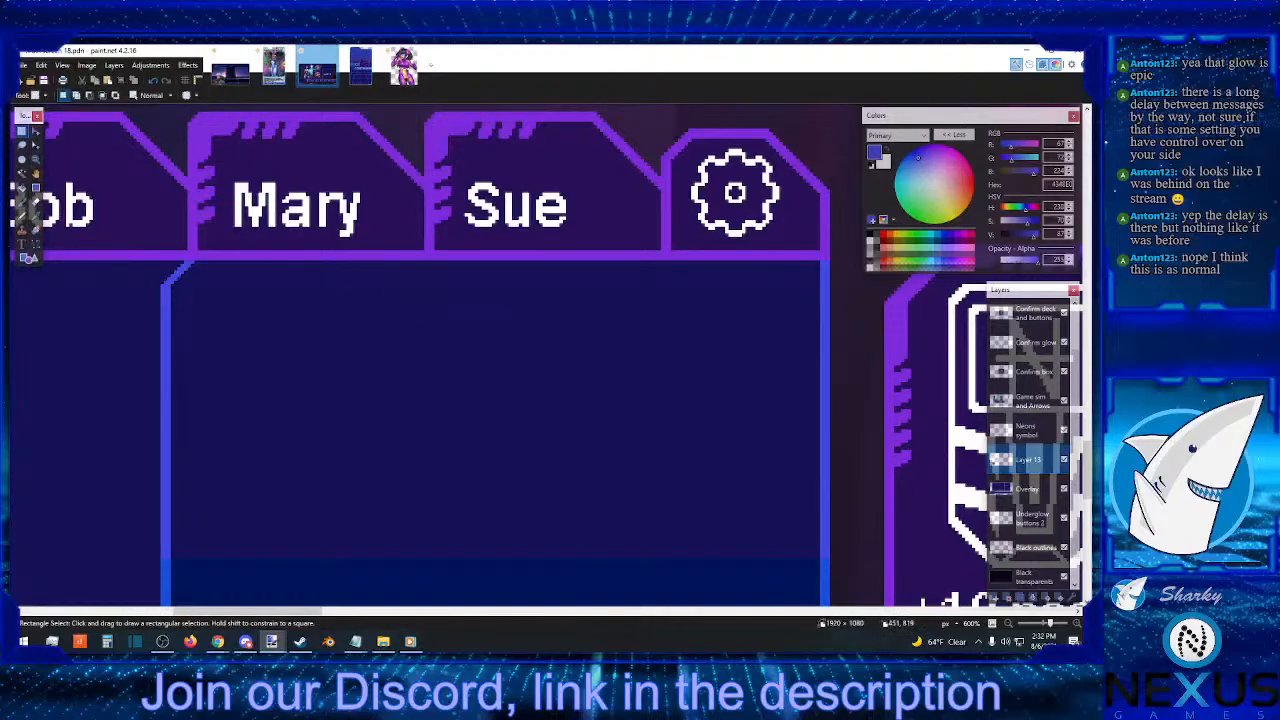
{"action": "left_click", "coordinate": [1064, 488]}
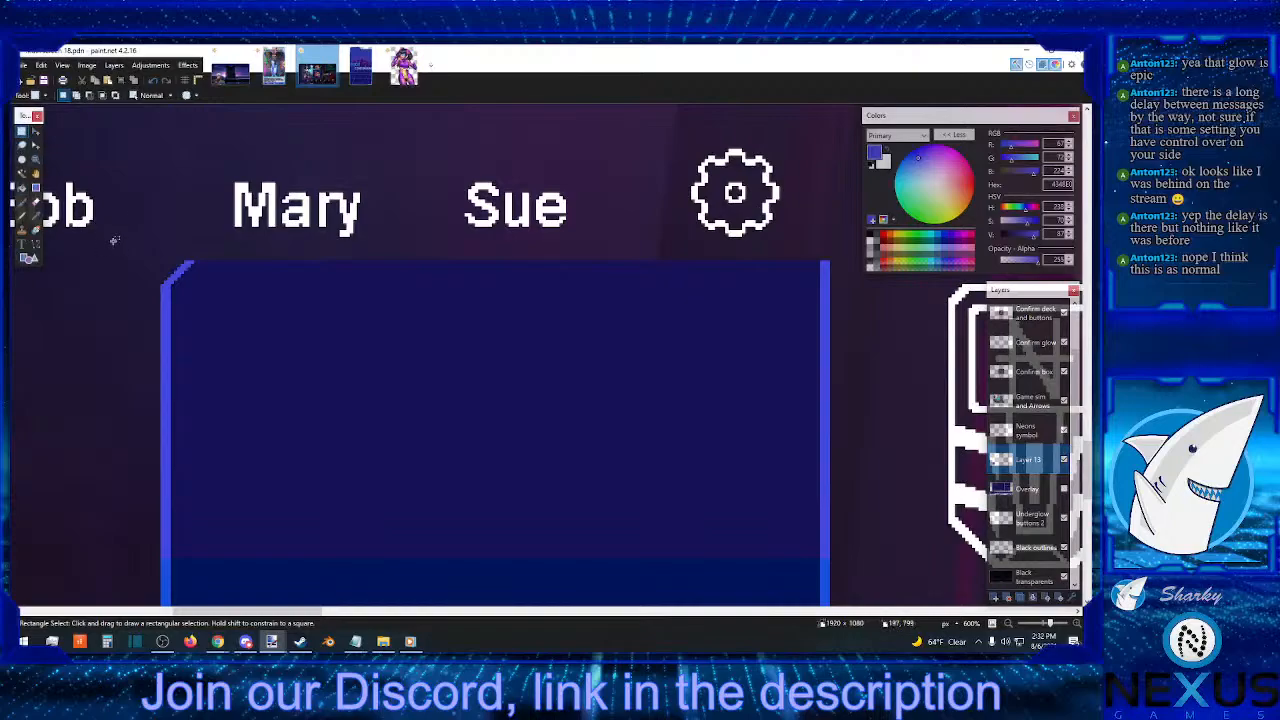
- Select the small area outside the side panel's top-left bevel on Layer 13 to clear it, deselect, and show the Overlay layer
{"action": "left_click_drag", "start_coordinate": [144, 258], "coordinate": [165, 269]}
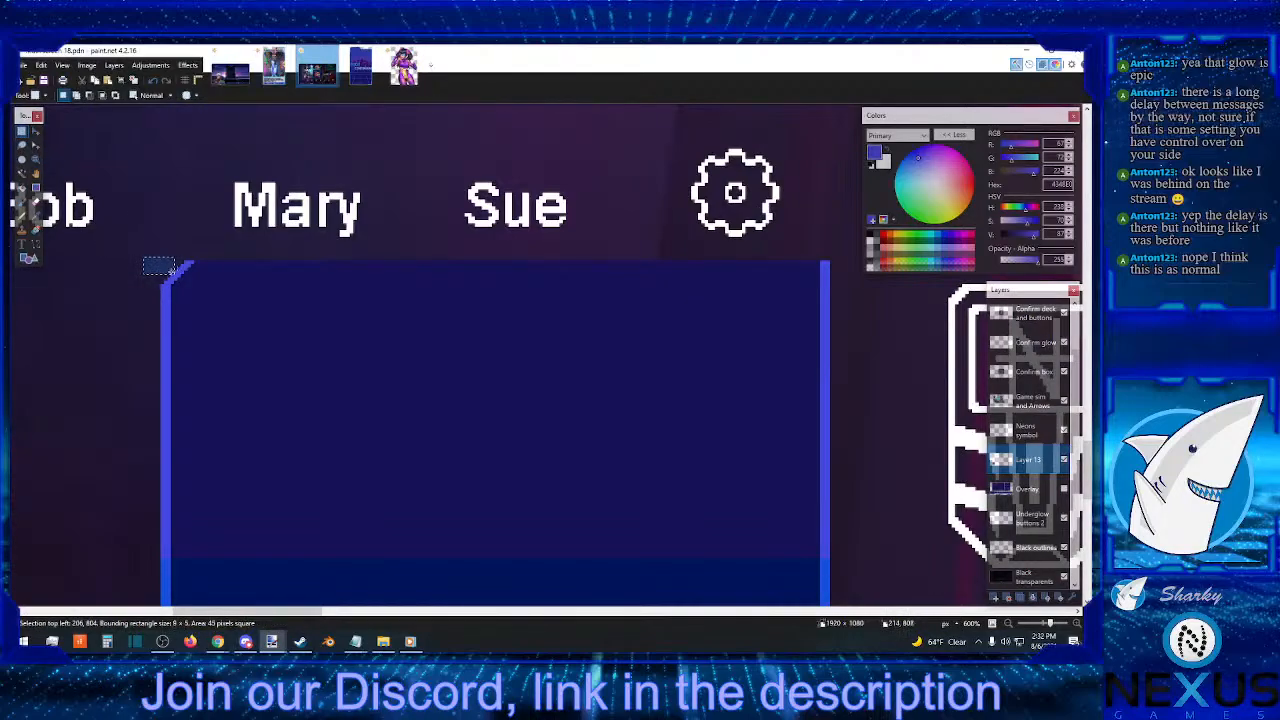
{"action": "left_click_drag", "start_coordinate": [161, 251], "coordinate": [174, 266]}
{"action": "left_click", "coordinate": [268, 244]}
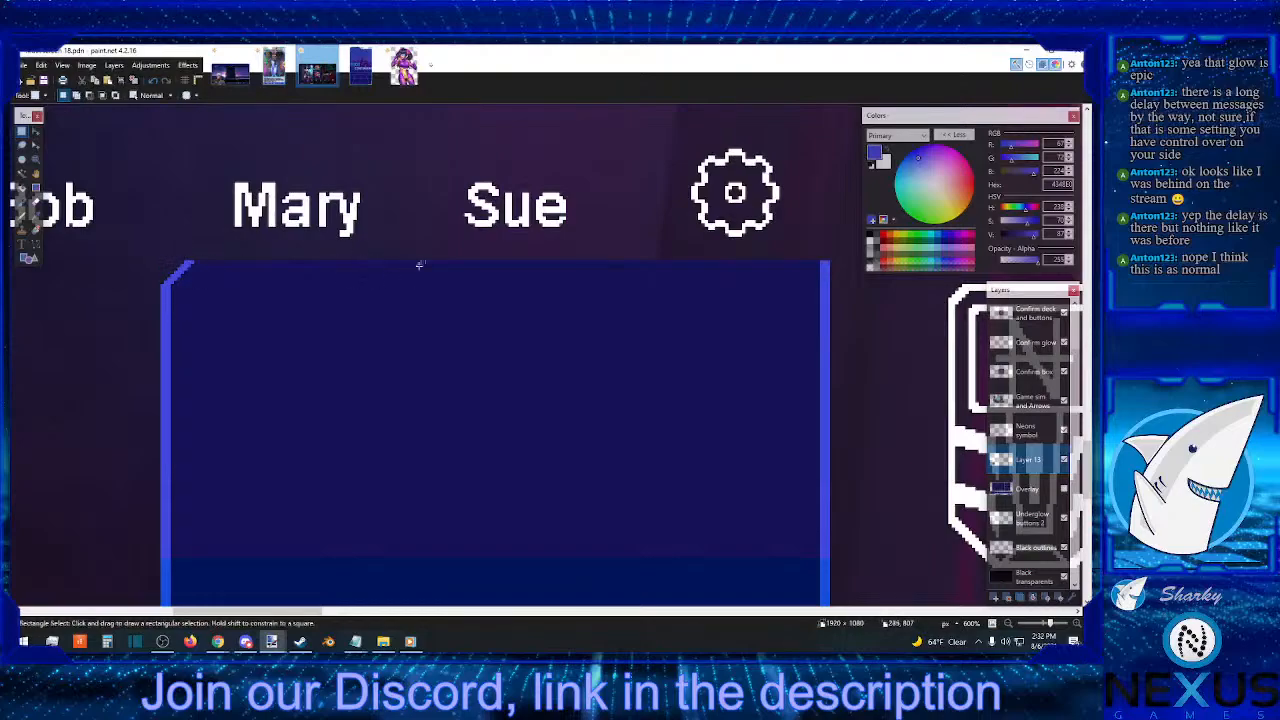
{"action": "left_click", "coordinate": [1064, 489]}
- Take the Text tool for the chat box and set its font to Franklin Gothic Medium
{"action": "scroll", "coordinate": [716, 345], "scroll_direction": "down", "scroll_amount": 2}
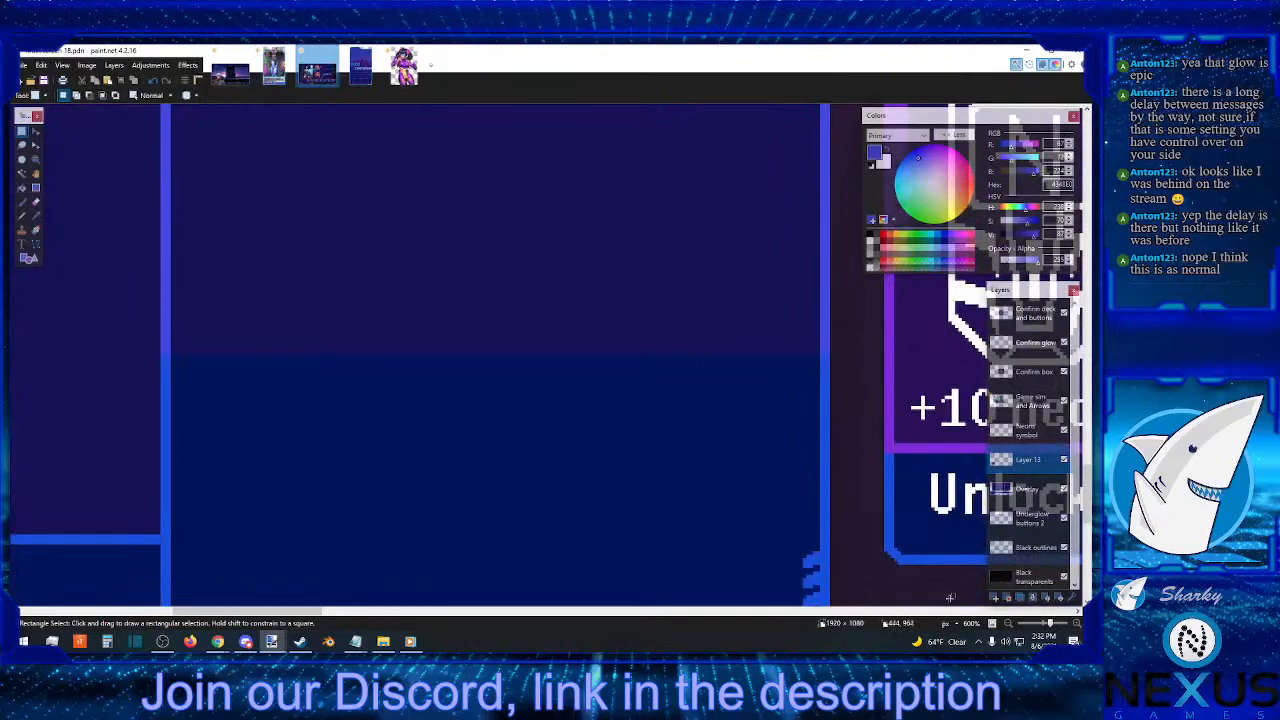
{"action": "left_click", "coordinate": [1016, 625]}
{"action": "left_click", "coordinate": [1016, 625]}
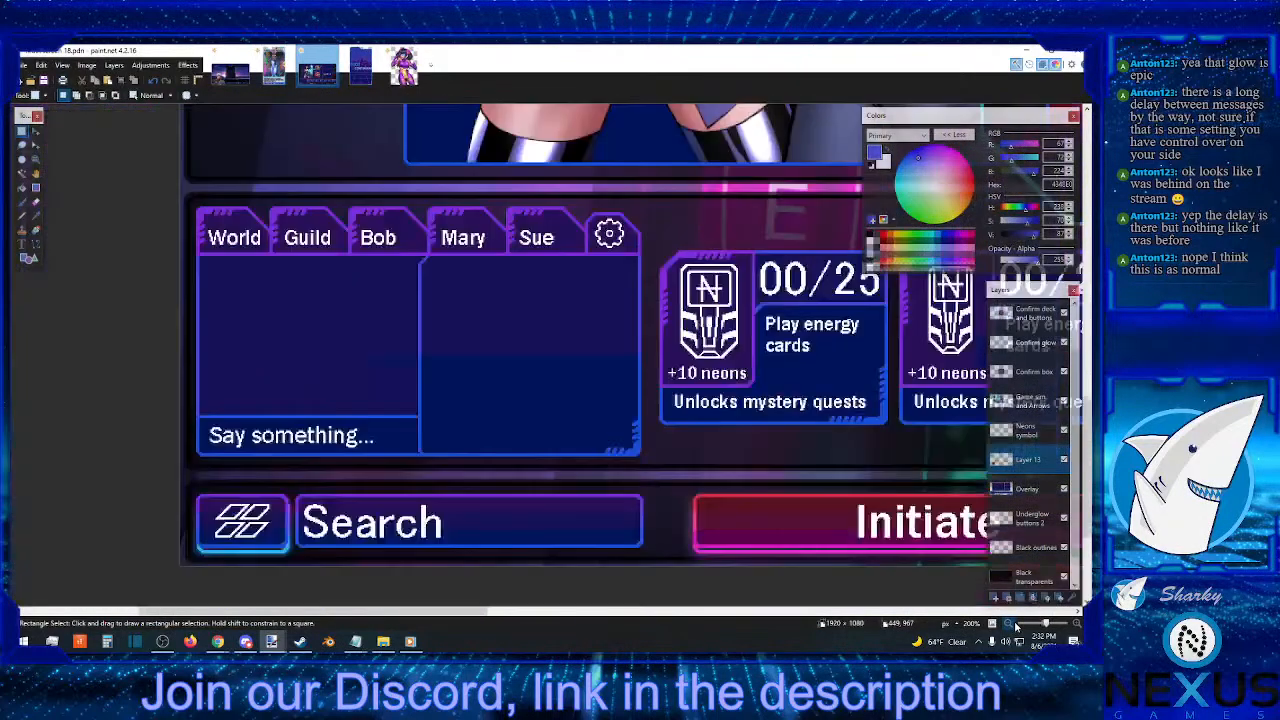
{"action": "left_click", "coordinate": [1016, 625]}
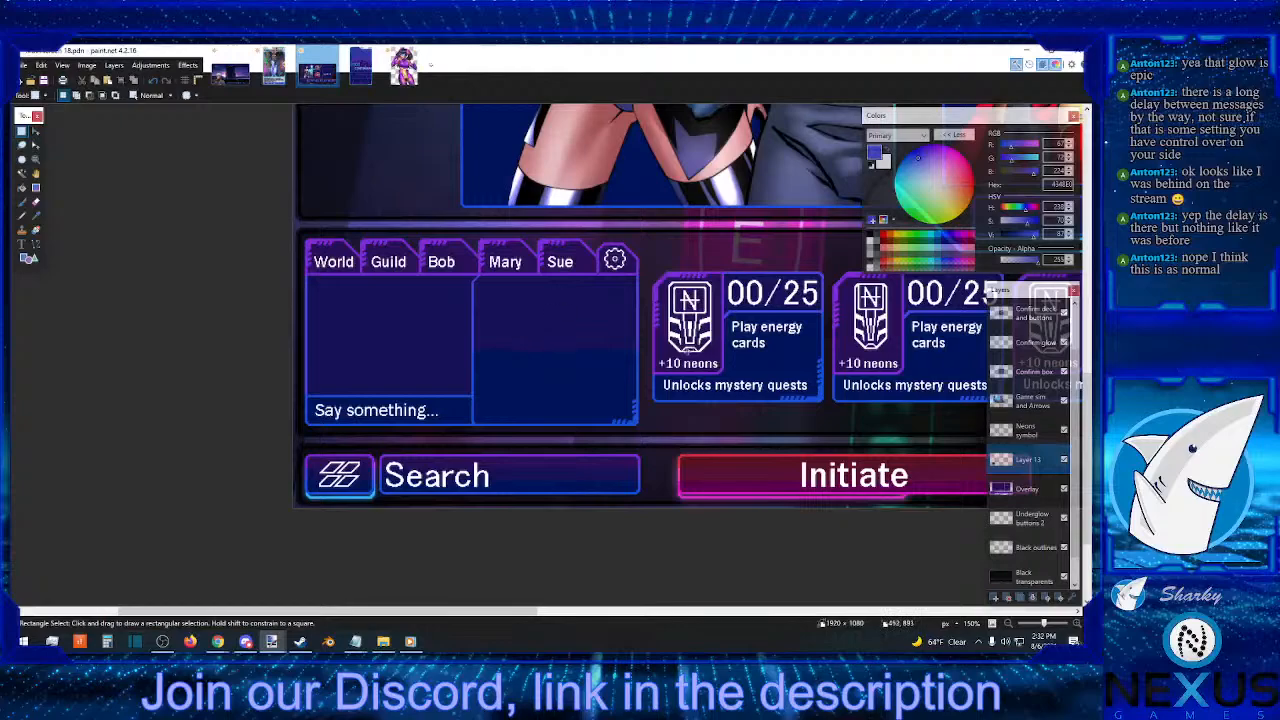
{"action": "left_click", "coordinate": [1077, 625]}
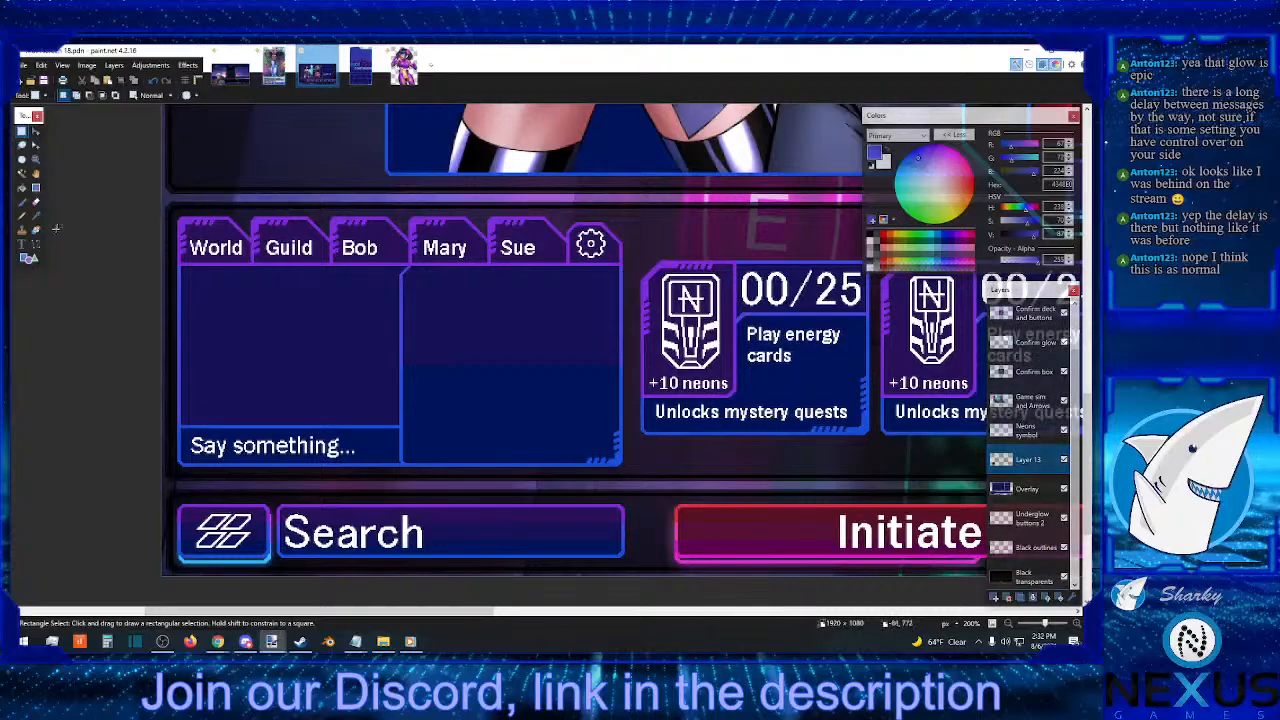
{"action": "left_click", "coordinate": [22, 244]}
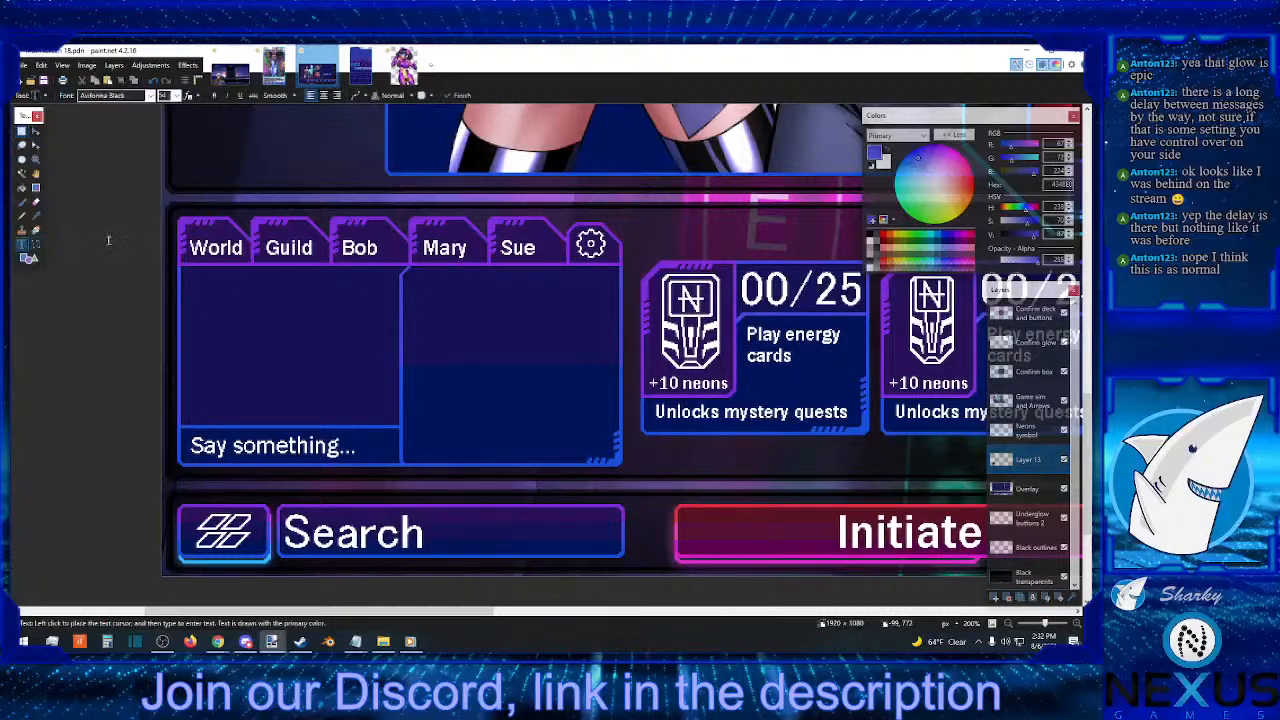
{"action": "left_click", "coordinate": [148, 96]}
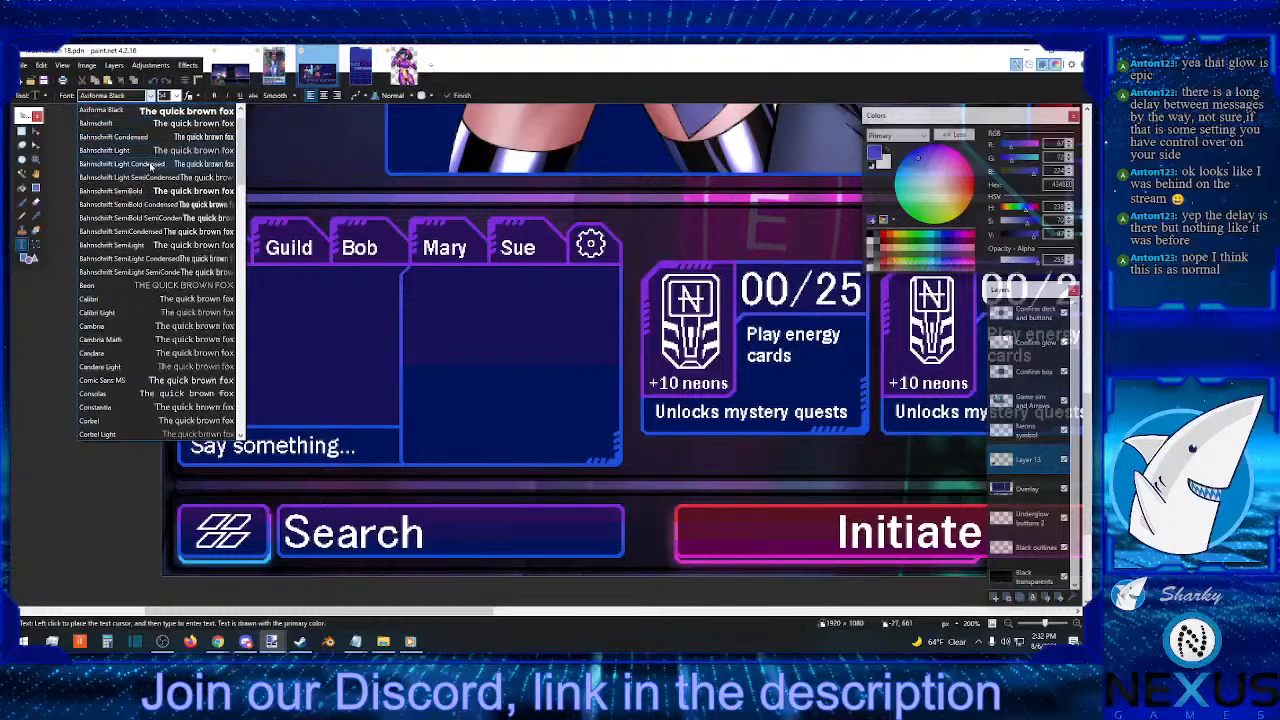
{"action": "scroll", "coordinate": [142, 220], "scroll_direction": "up", "scroll_amount": 1}
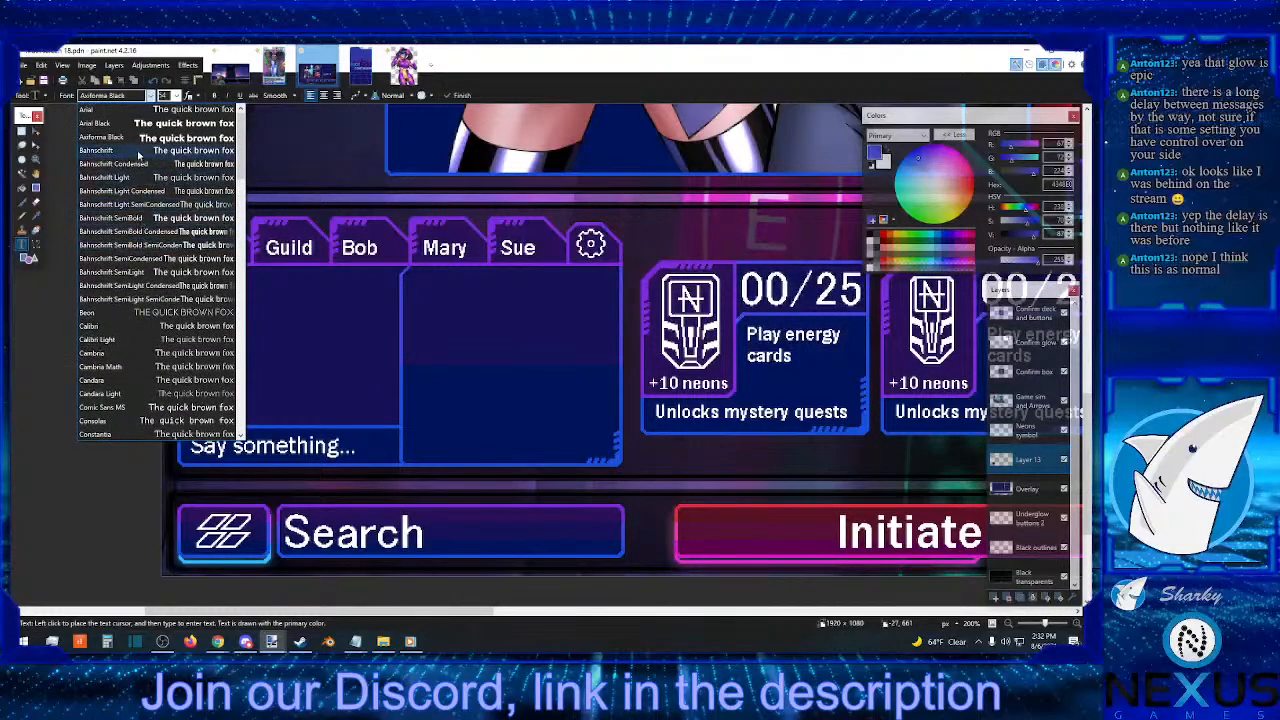
{"action": "scroll", "coordinate": [145, 228], "scroll_direction": "down", "scroll_amount": 1}
{"action": "scroll", "coordinate": [147, 238], "scroll_direction": "down", "scroll_amount": 1}
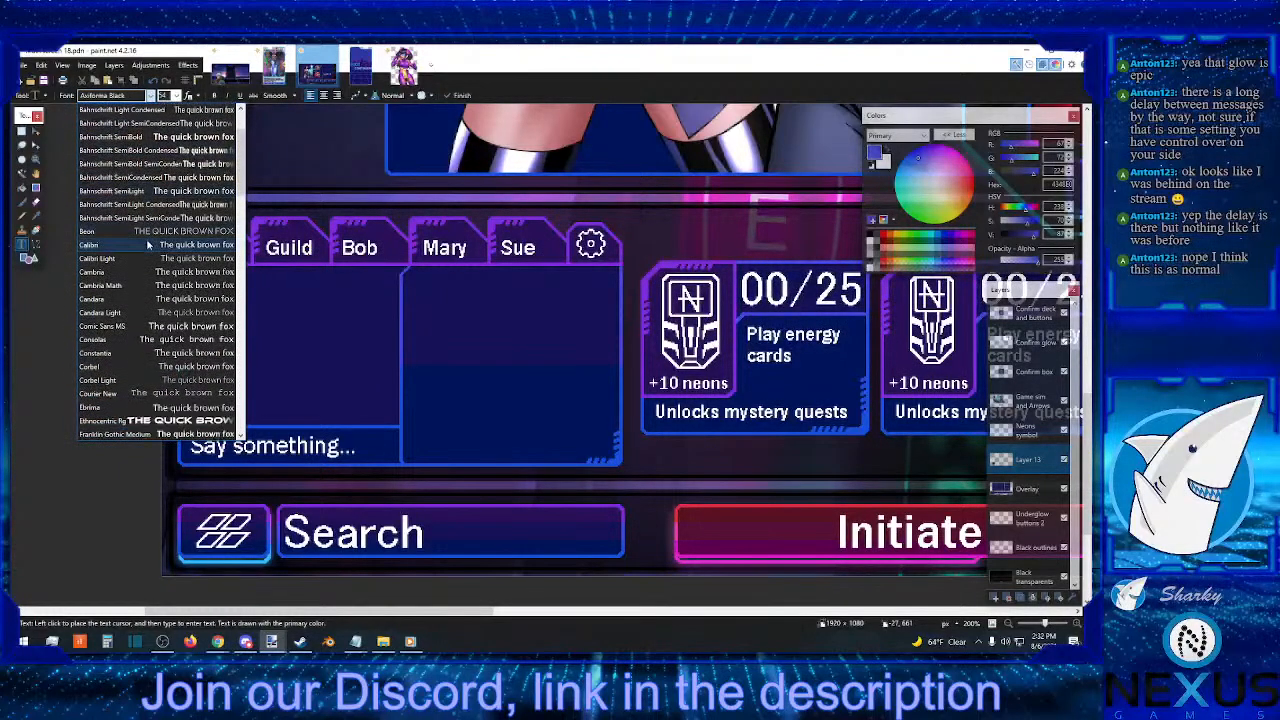
{"action": "scroll", "coordinate": [148, 246], "scroll_direction": "up", "scroll_amount": 1}
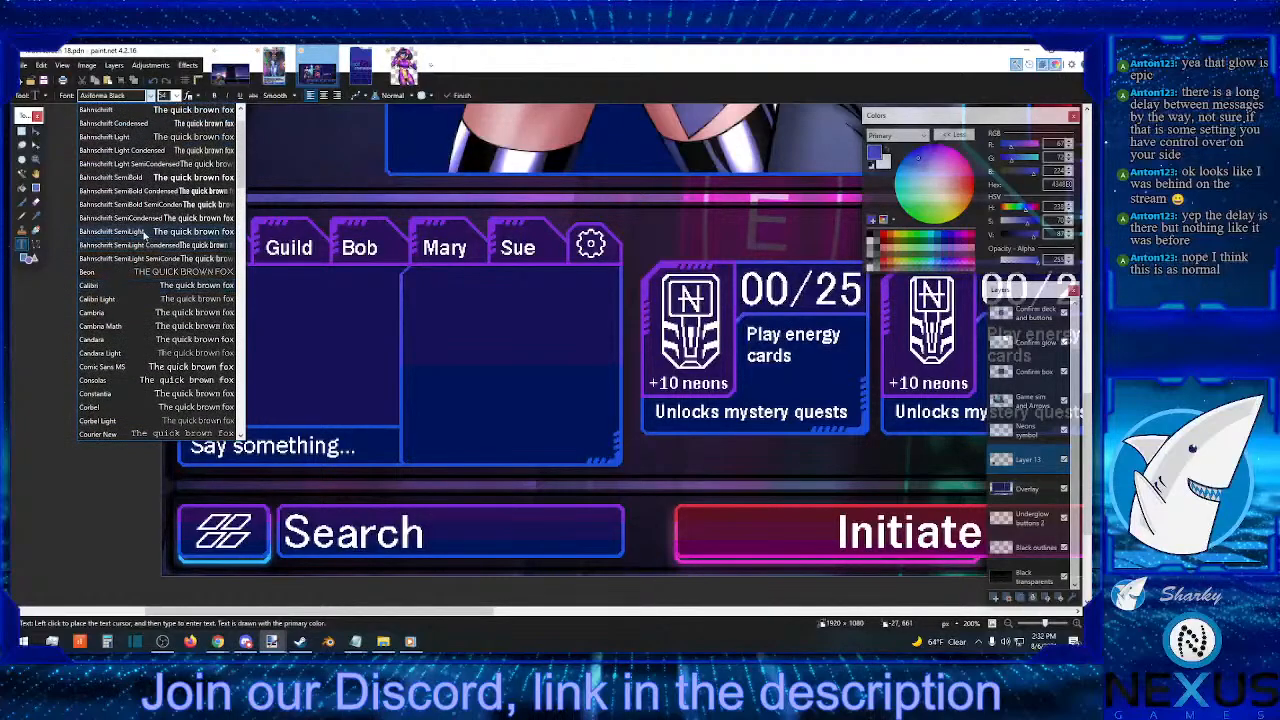
{"action": "scroll", "coordinate": [142, 228], "scroll_direction": "up", "scroll_amount": 1}
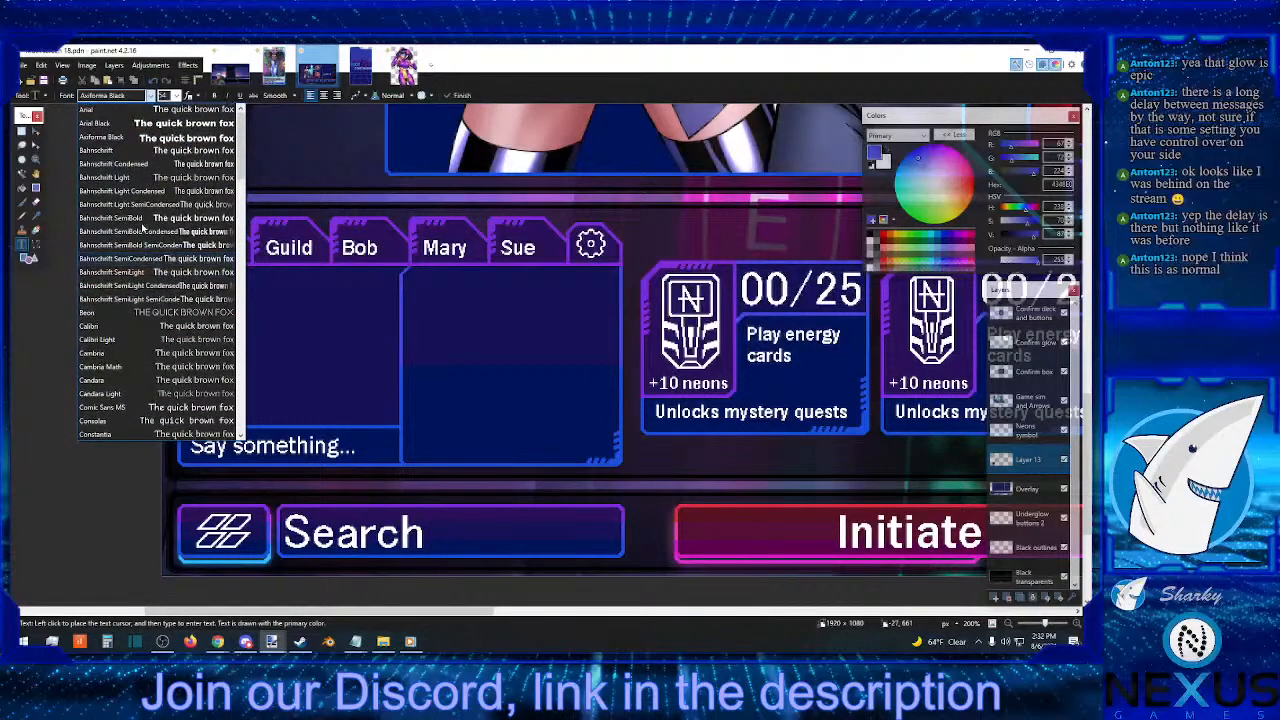
{"action": "scroll", "coordinate": [142, 228], "scroll_direction": "down", "scroll_amount": 1}
{"action": "scroll", "coordinate": [142, 232], "scroll_direction": "down", "scroll_amount": 1}
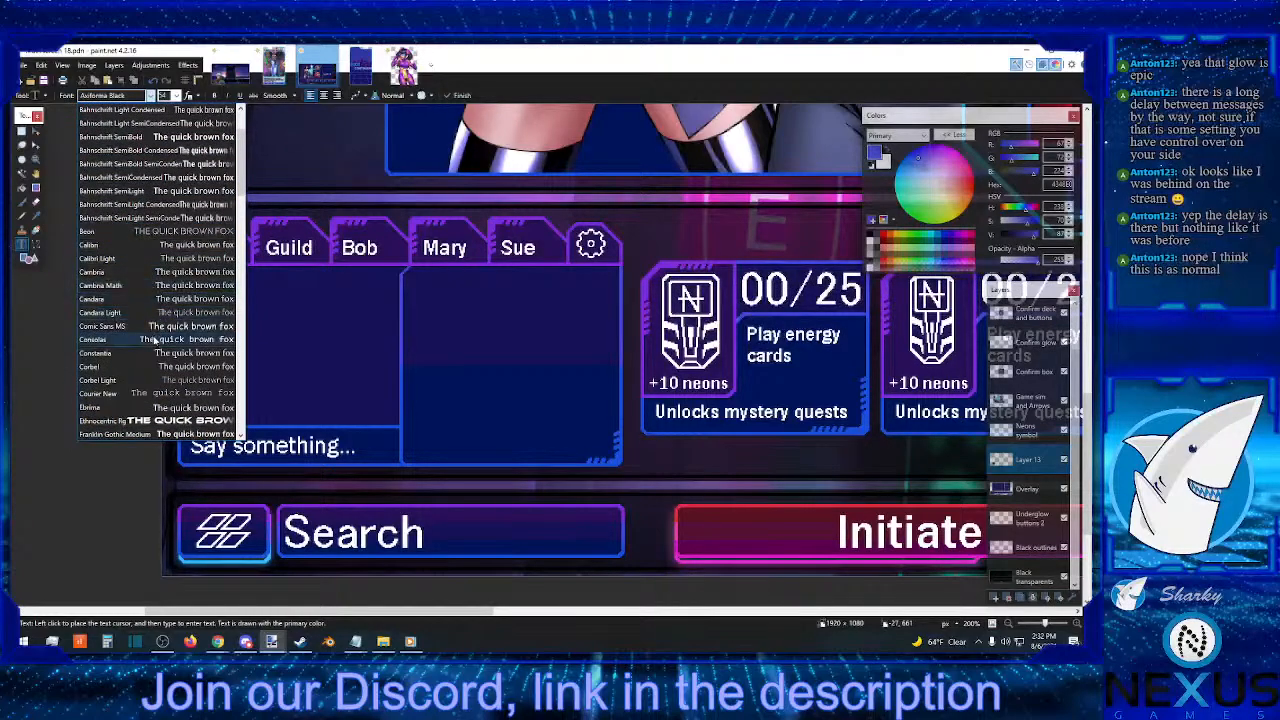
{"action": "scroll", "coordinate": [146, 344], "scroll_direction": "down", "scroll_amount": 2}
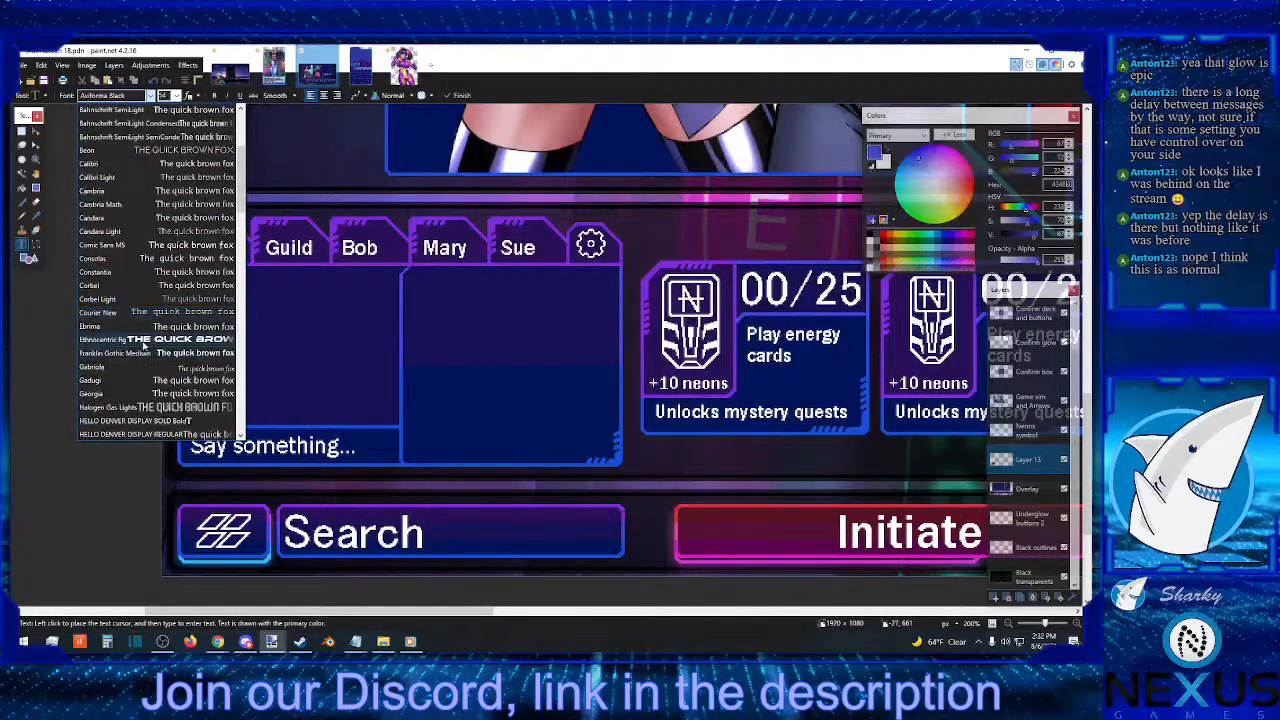
{"action": "left_click", "coordinate": [145, 345]}
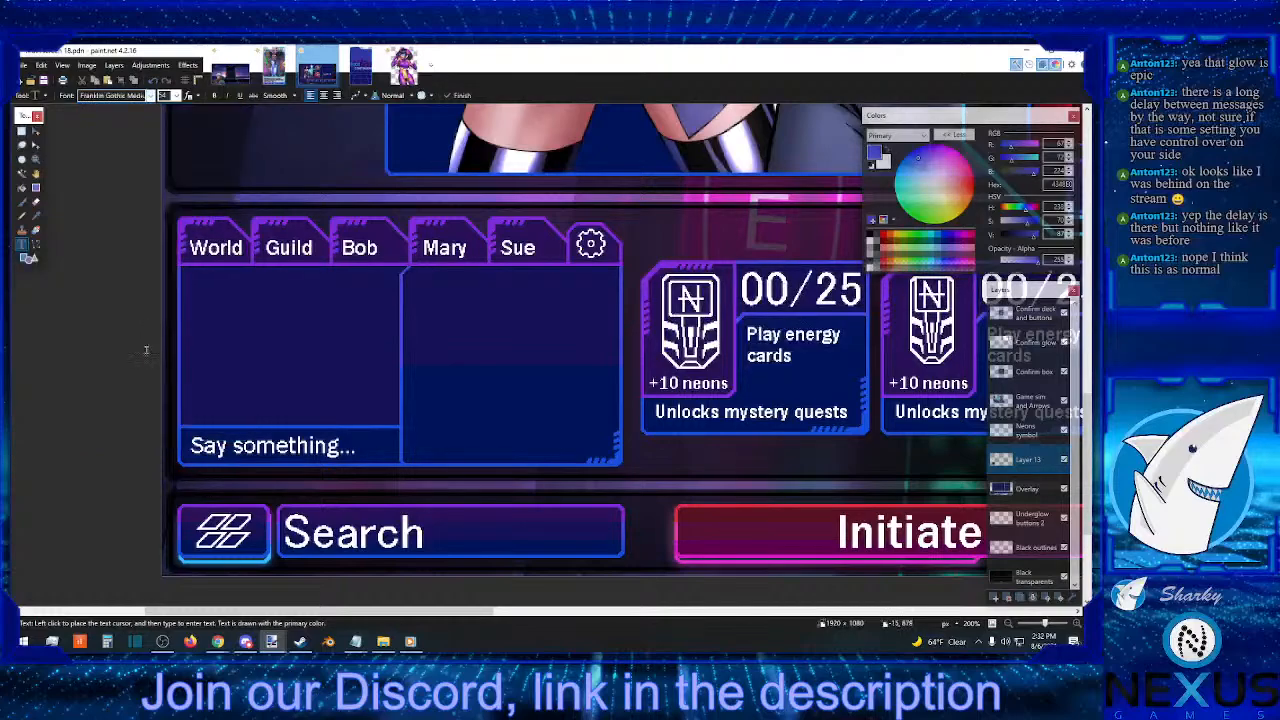
- Start a text at the top-left of the side panel on Layer 13 with font size 20
{"action": "left_click", "coordinate": [421, 240]}
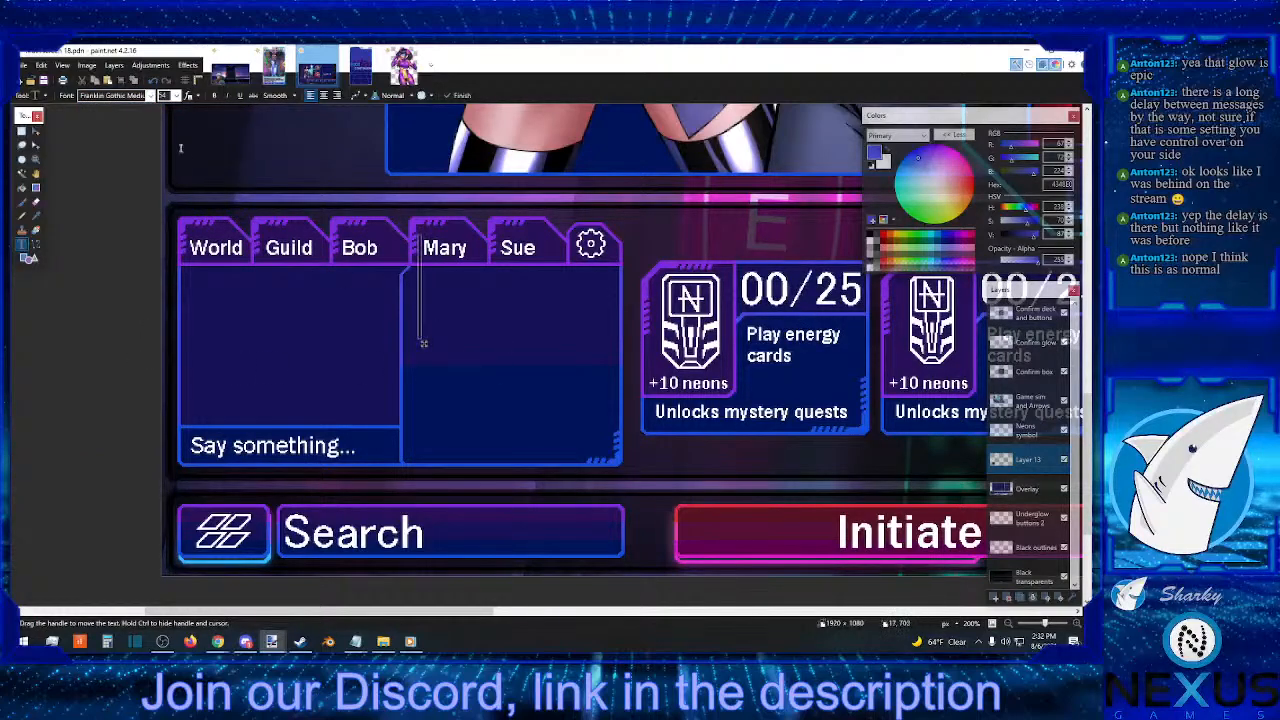
{"action": "left_click", "coordinate": [176, 95]}
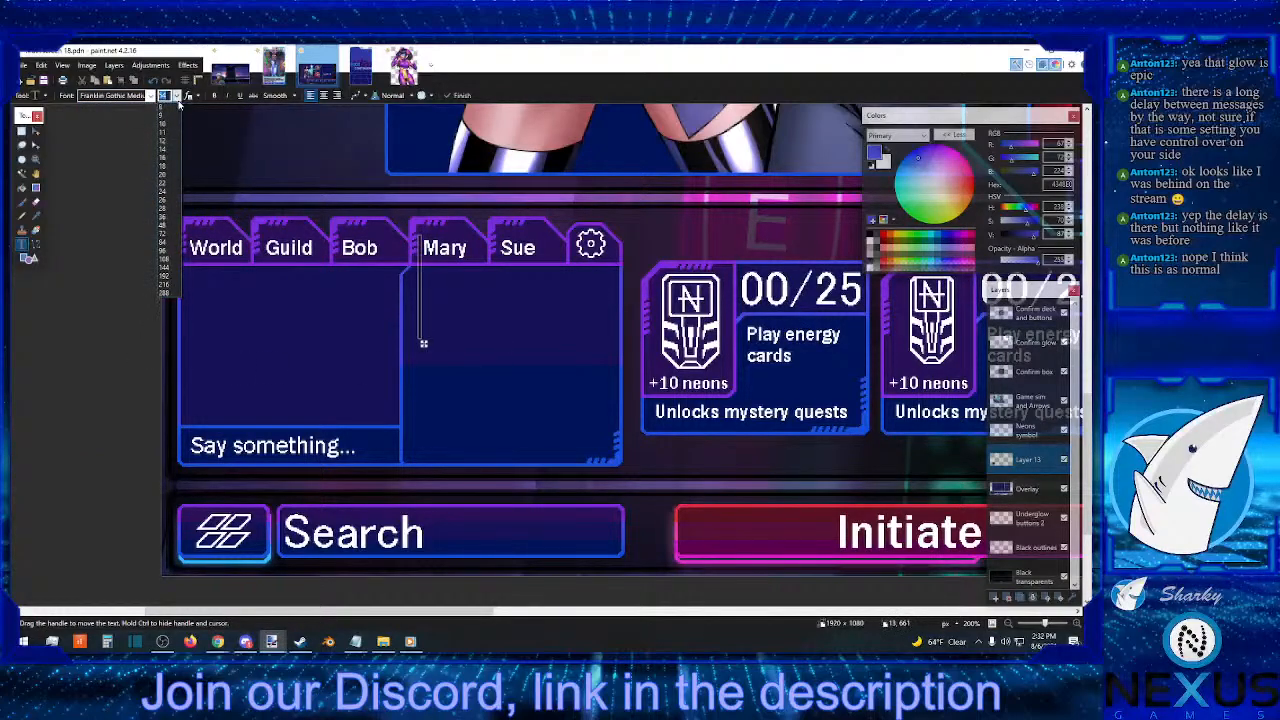
{"action": "left_click", "coordinate": [169, 209]}
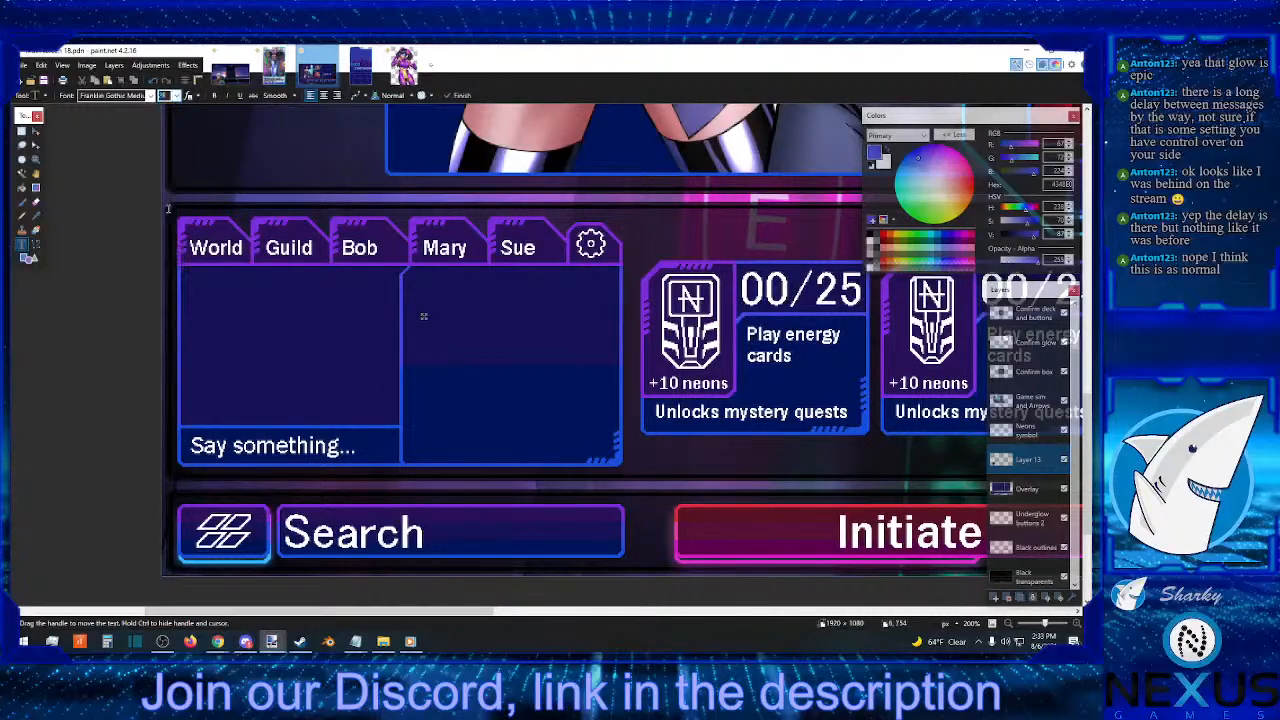
{"action": "left_click", "coordinate": [176, 95]}
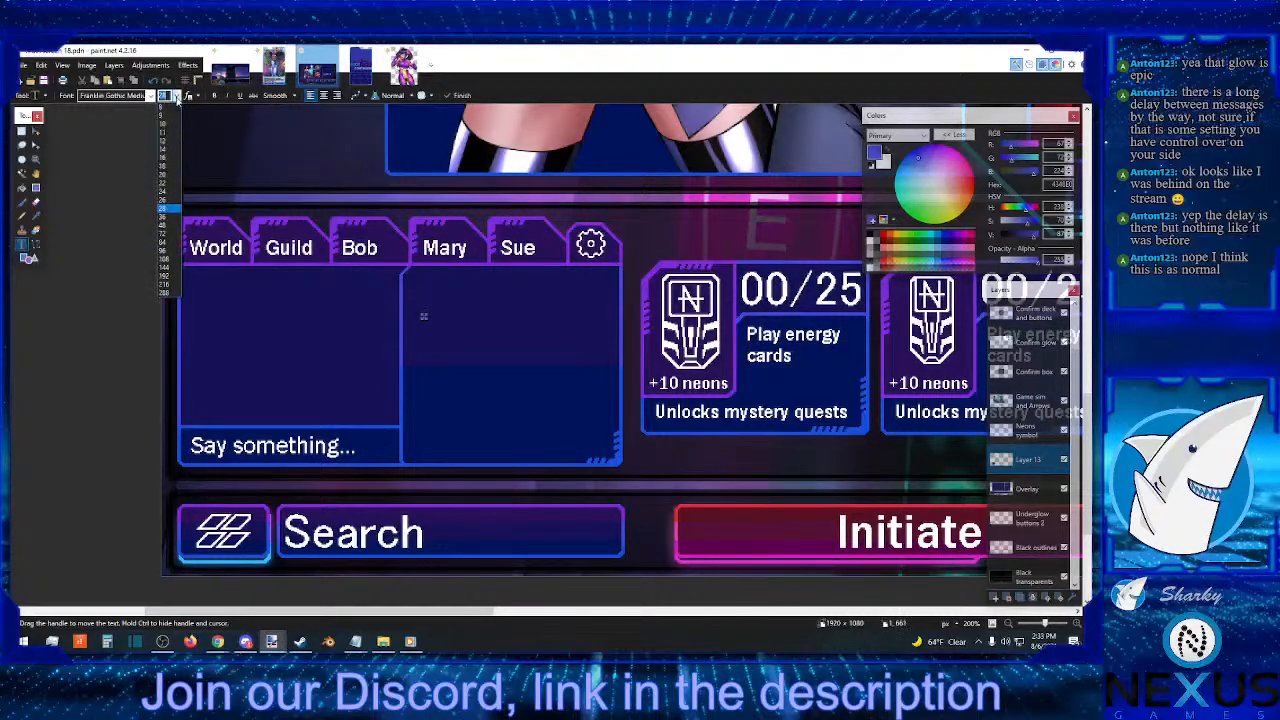
{"action": "left_click", "coordinate": [174, 187]}
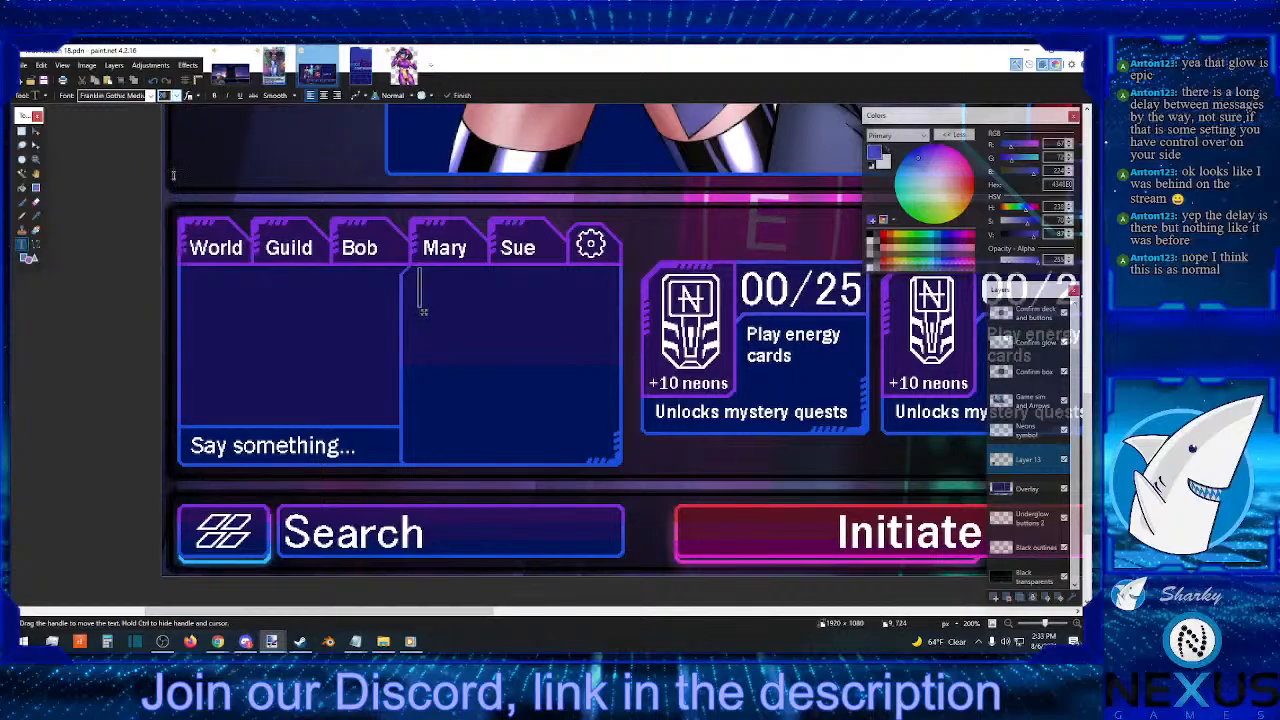
{"action": "left_click_drag", "start_coordinate": [425, 313], "coordinate": [420, 317]}
{"action": "type", "text": "Set"}
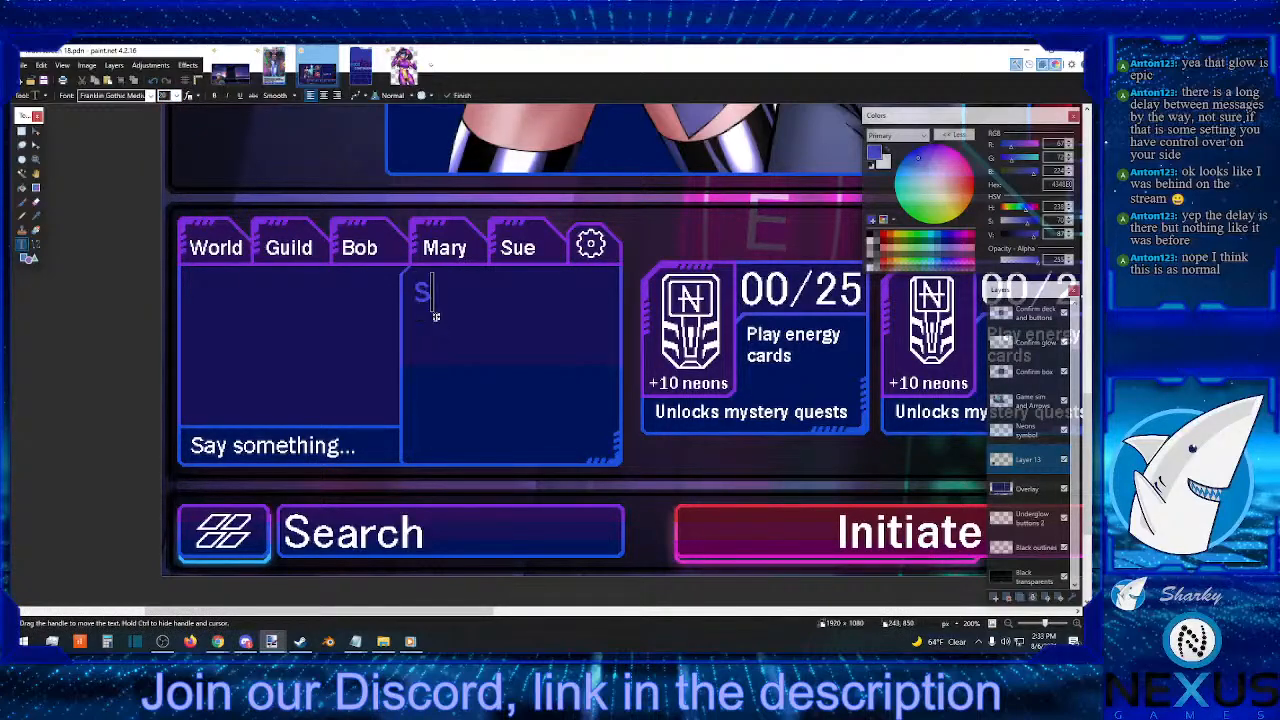
{"action": "key", "text": "BackSpace"}
{"action": "key", "text": "BackSpace"}
{"action": "key", "text": "BackSpace"}
- Set the primary colour to white and enter "Setting 1" as the side panel's first text line
{"action": "left_click", "coordinate": [871, 240]}
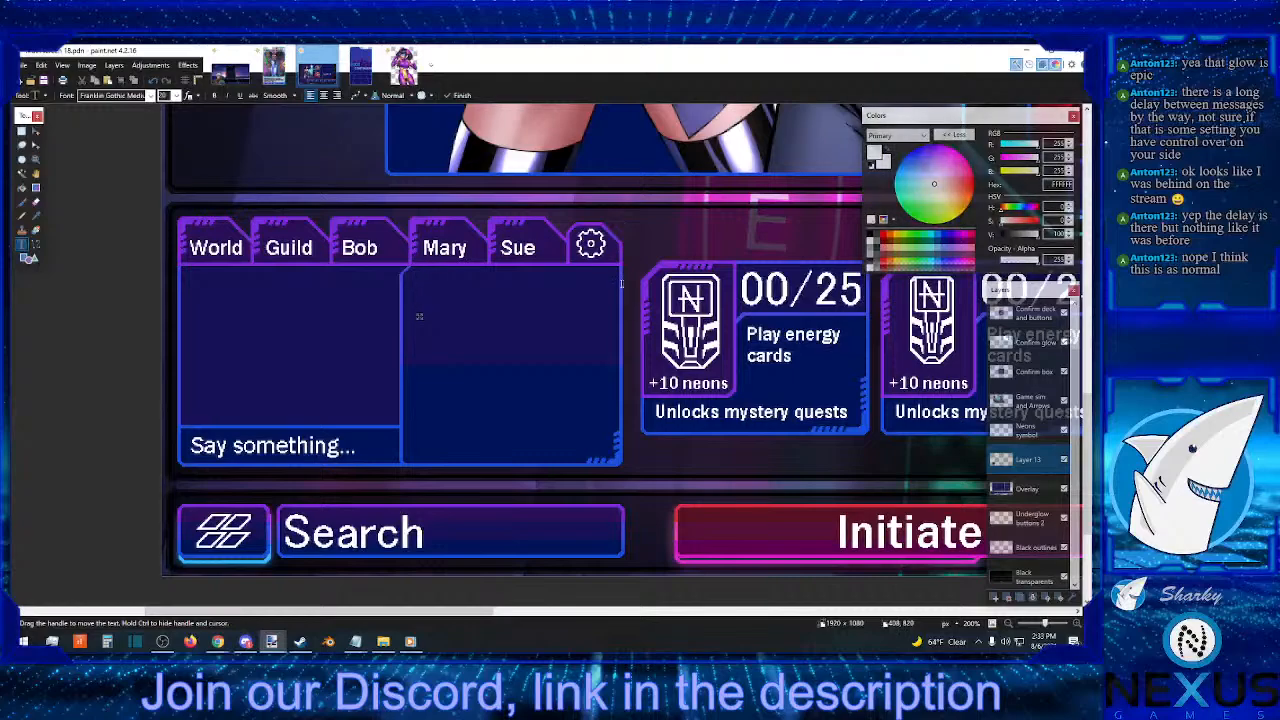
{"action": "type", "text": "Seting"}
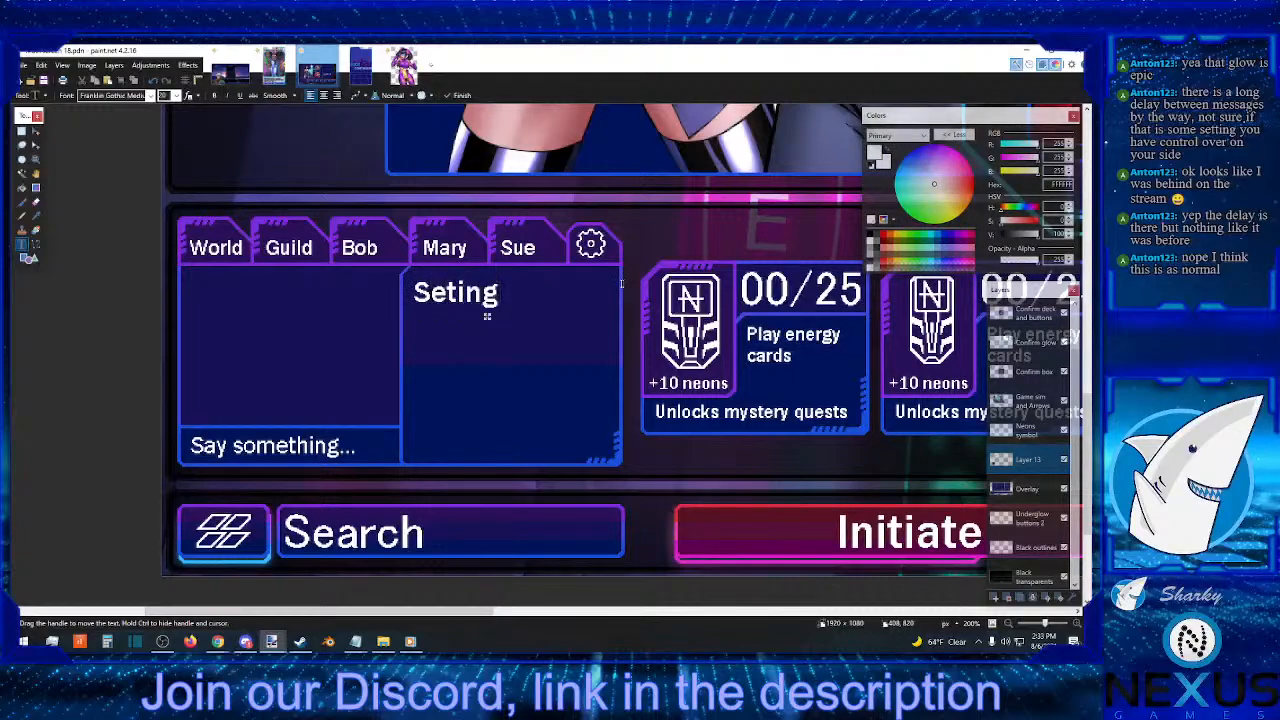
{"action": "key", "text": "BackSpace"}
{"action": "key", "text": "BackSpace"}
{"action": "key", "text": "BackSpace"}
{"action": "type", "text": "ting 1"}
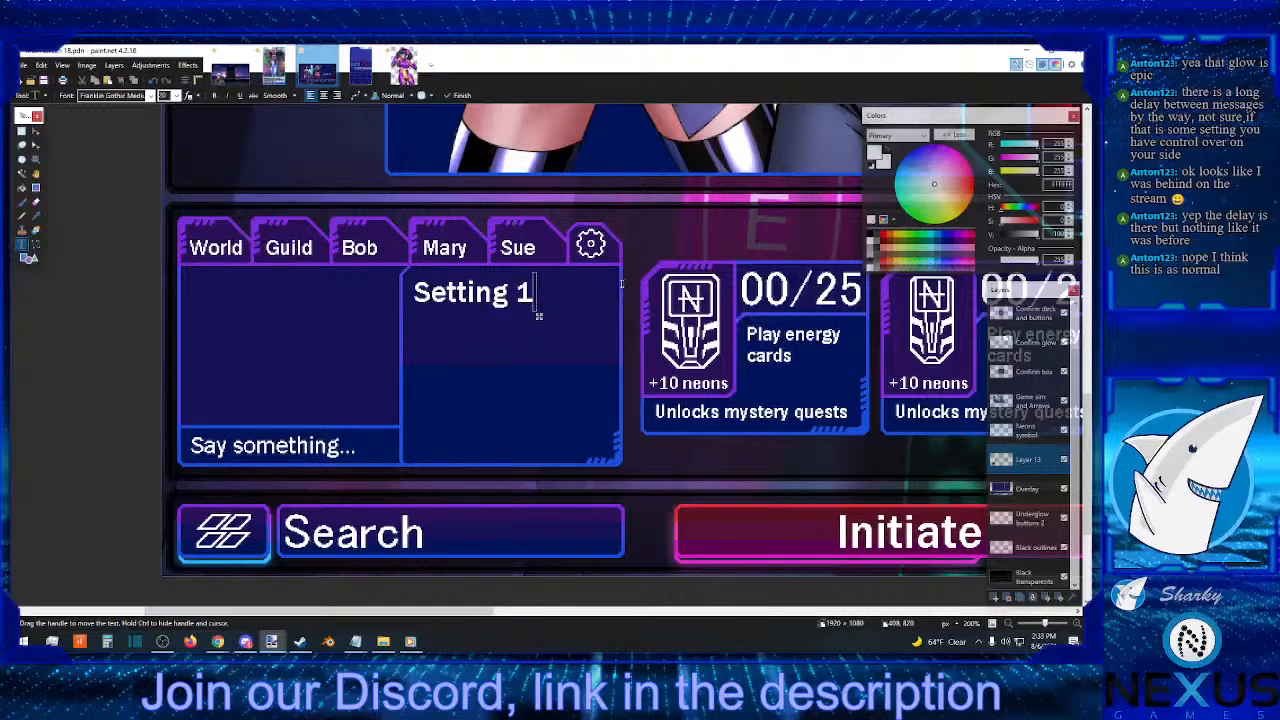
- Add lines for Setting 2, Setting 3, Setting 4 and Setting 5 beneath the first text line
{"action": "key", "text": "Return"}
{"action": "type", "text": "Setting "}
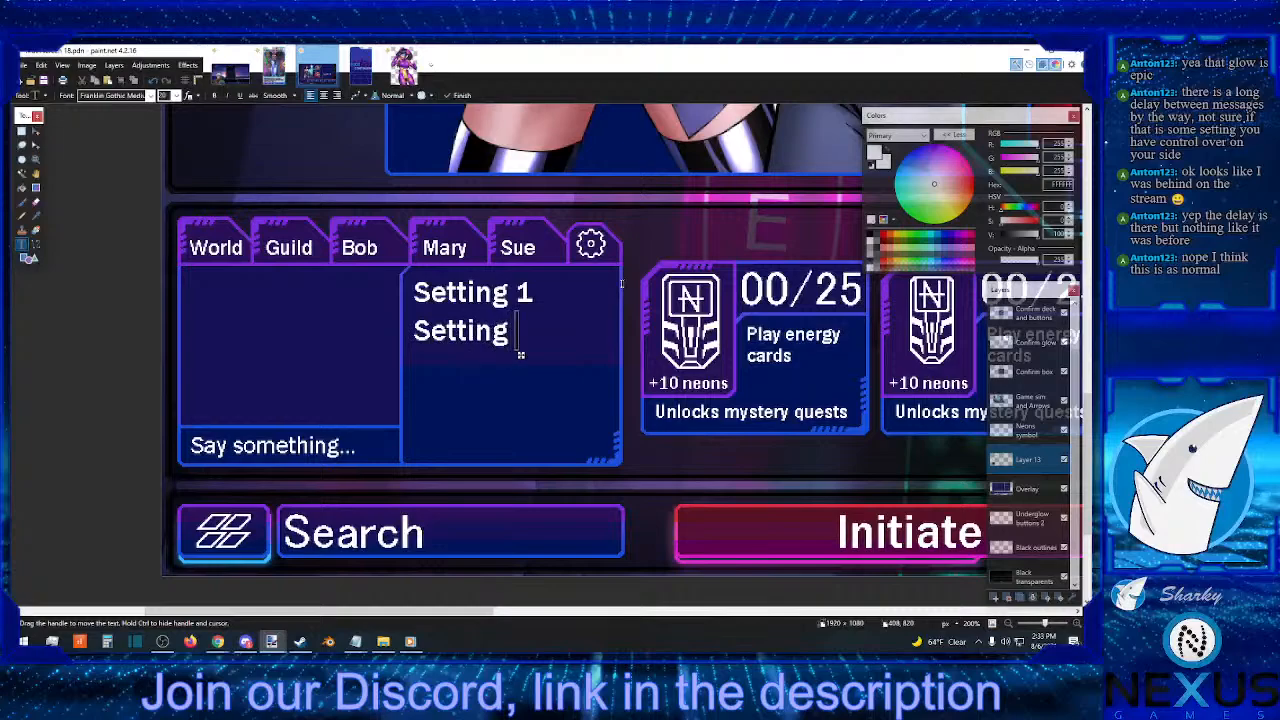
{"action": "type", "text": "2"}
{"action": "key", "text": "Return"}
{"action": "type", "text": "Sett"}
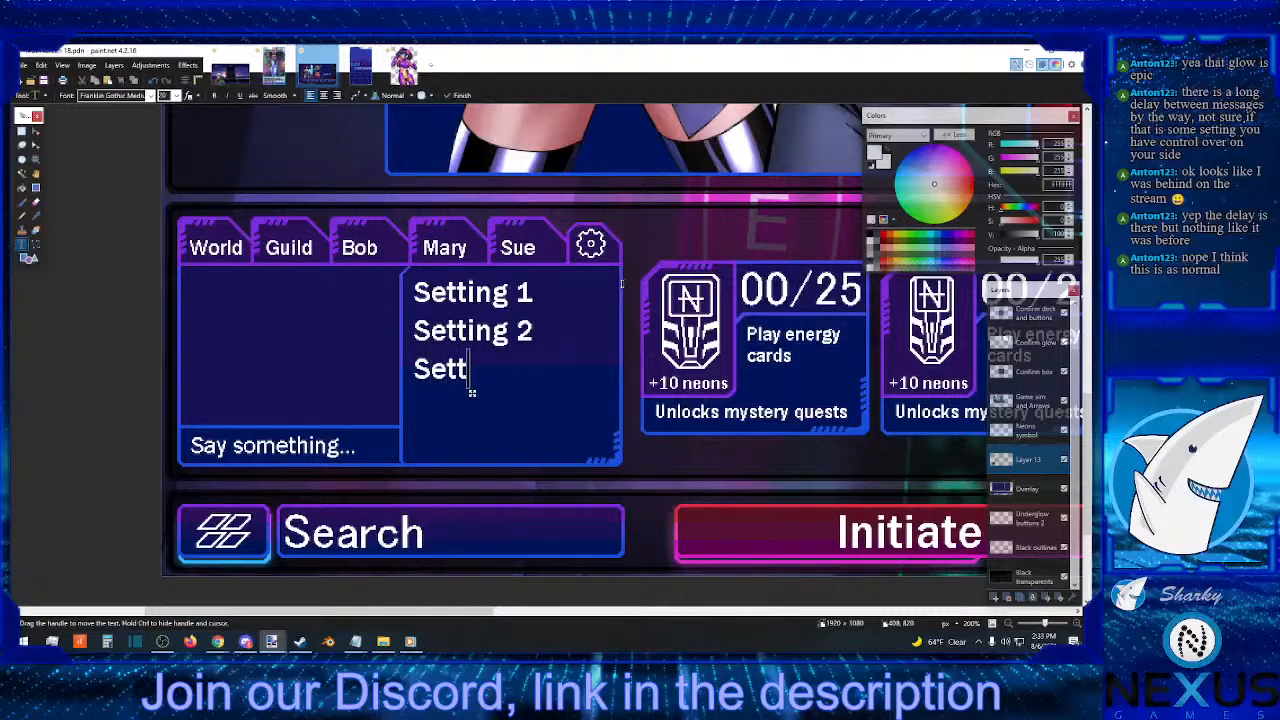
{"action": "type", "text": "ing 3"}
{"action": "key", "text": "Return"}
{"action": "type", "text": "S"}
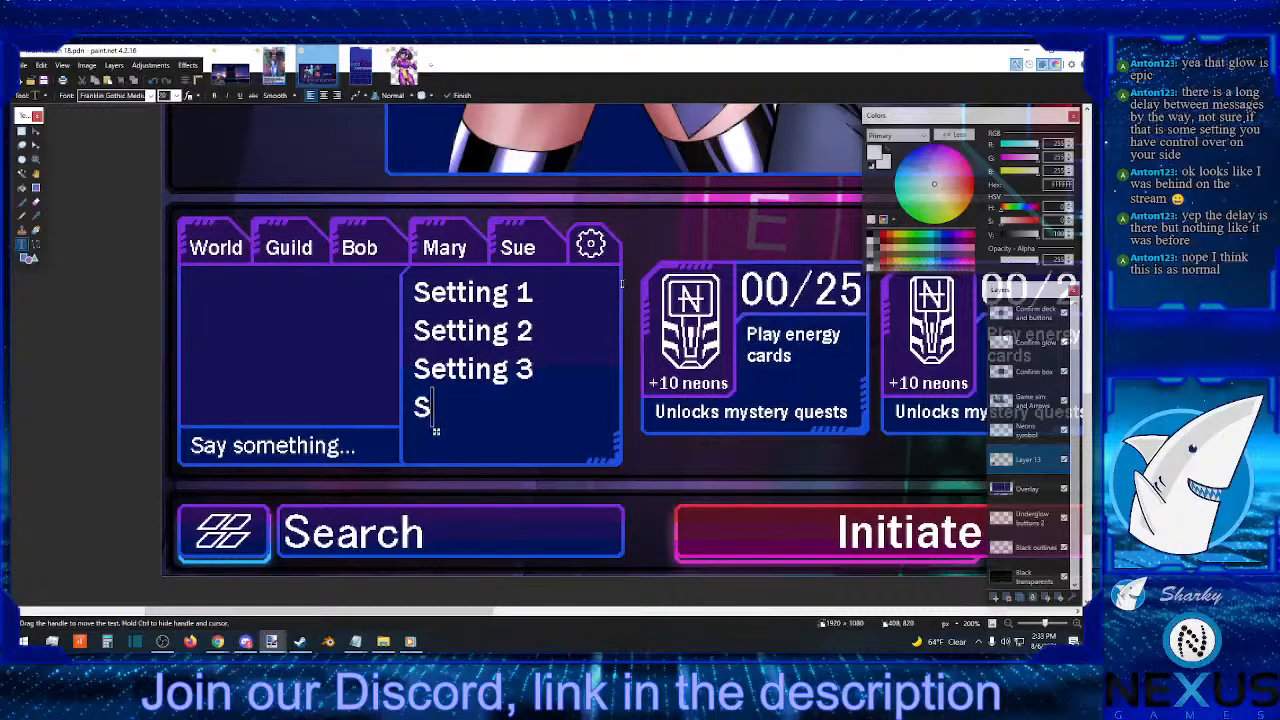
{"action": "type", "text": "ettting 4"}
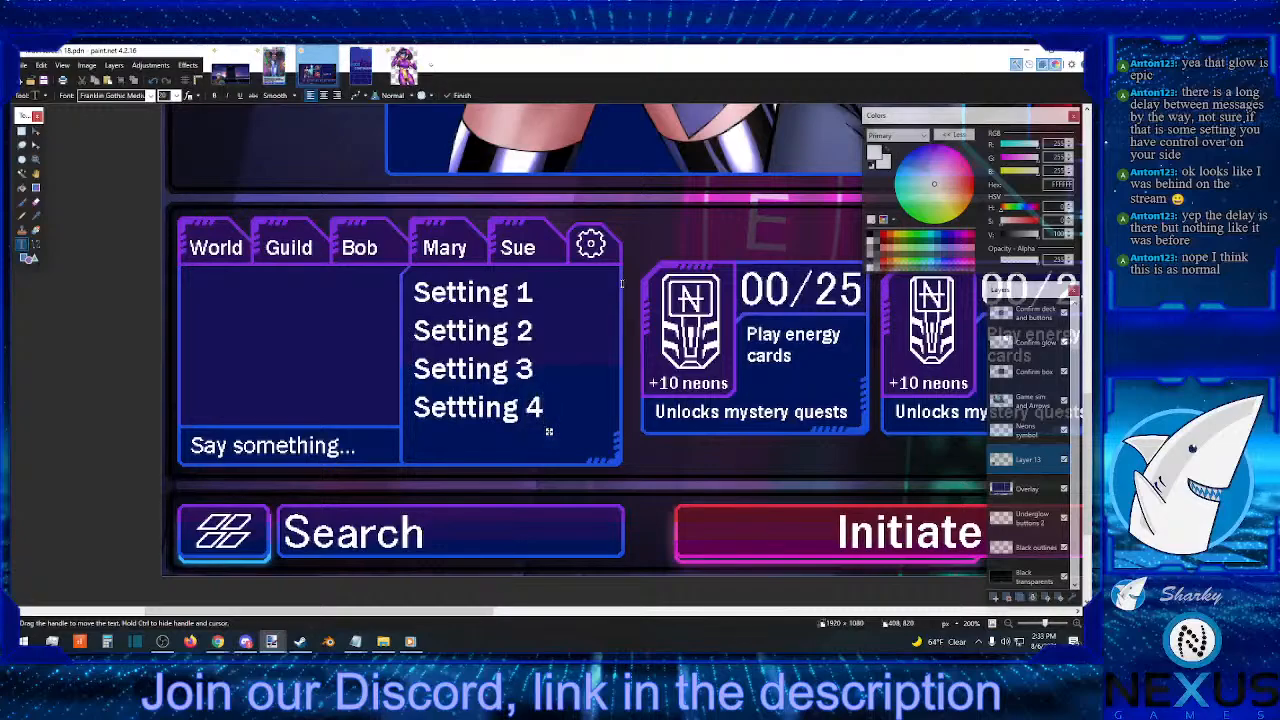
{"action": "key", "text": "Return"}
{"action": "type", "text": "Setting "}
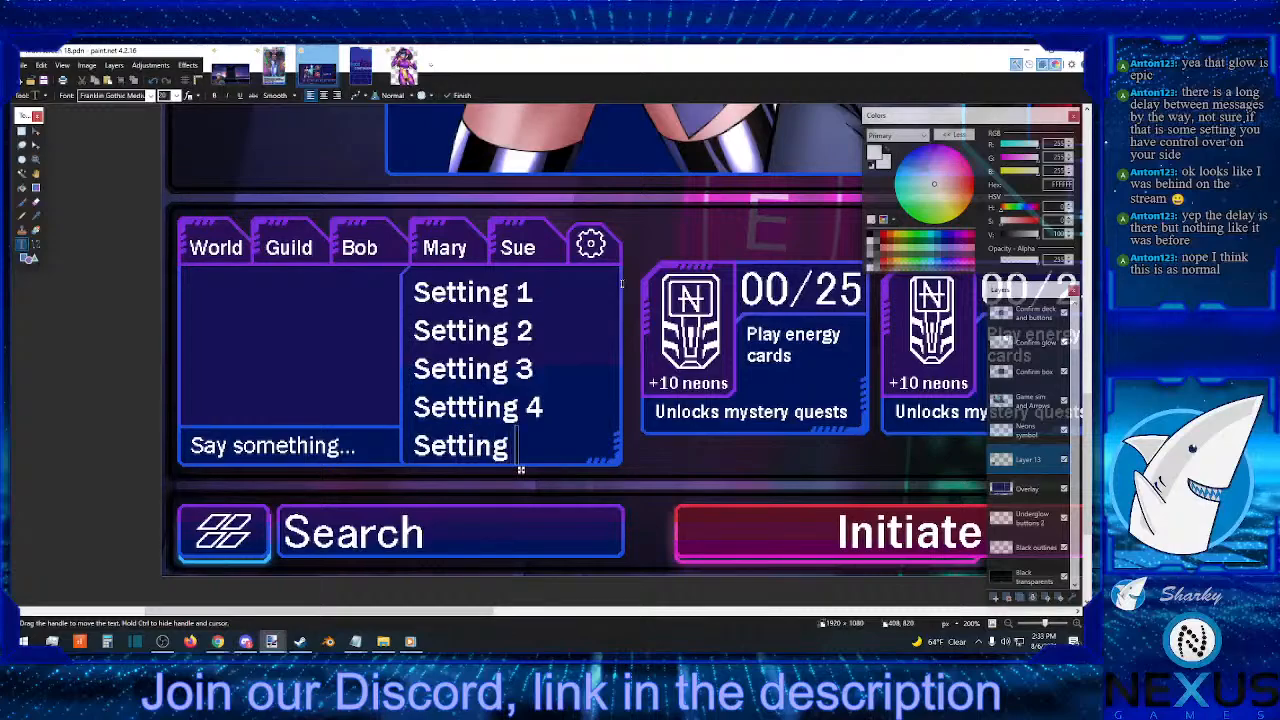
{"action": "type", "text": "5"}
- Remove the extra "t" from the misspelled word in the Setting 4 line
{"action": "key", "text": "Up"}
{"action": "key", "text": "Left"}
{"action": "key", "text": "Left"}
{"action": "key", "text": "Left"}
{"action": "key", "text": "Left"}
{"action": "key", "text": "Left"}
{"action": "key", "text": "BackSpace"}
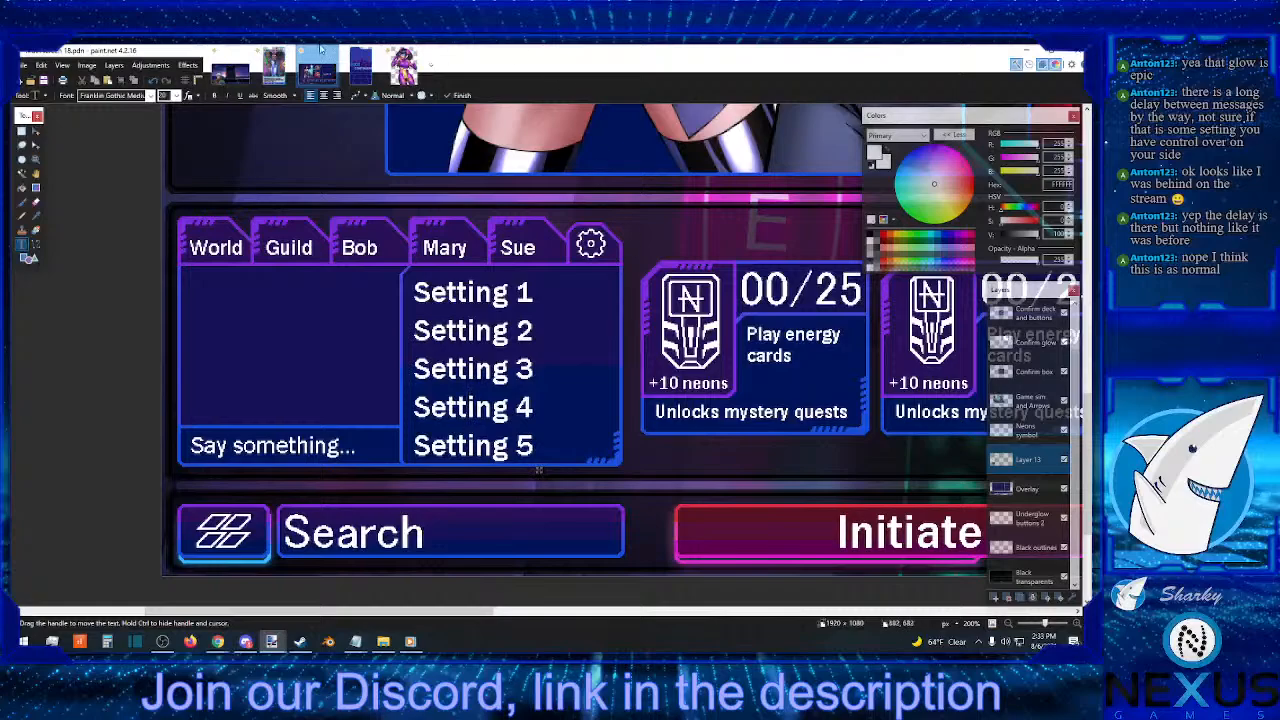
- Reduce the settings text to font size 16 and add a "Setting 6" line at the end of the list
{"action": "left_click", "coordinate": [177, 97]}
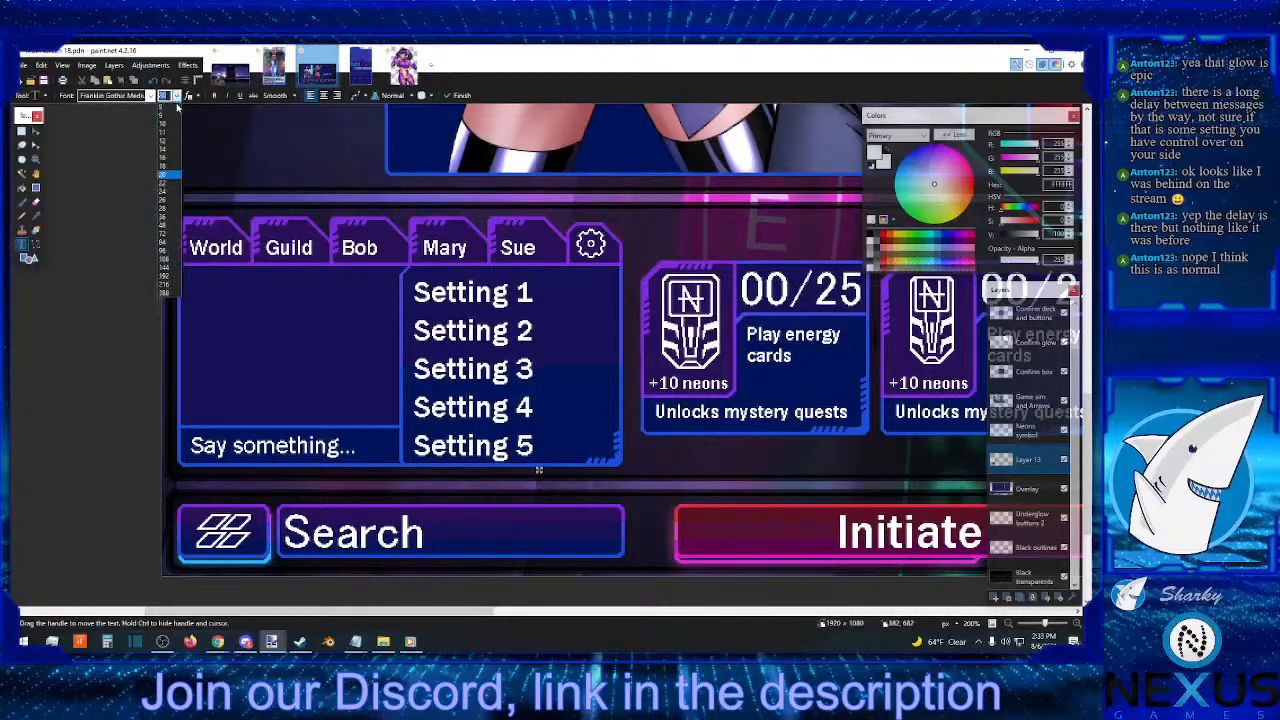
{"action": "left_click", "coordinate": [168, 160]}
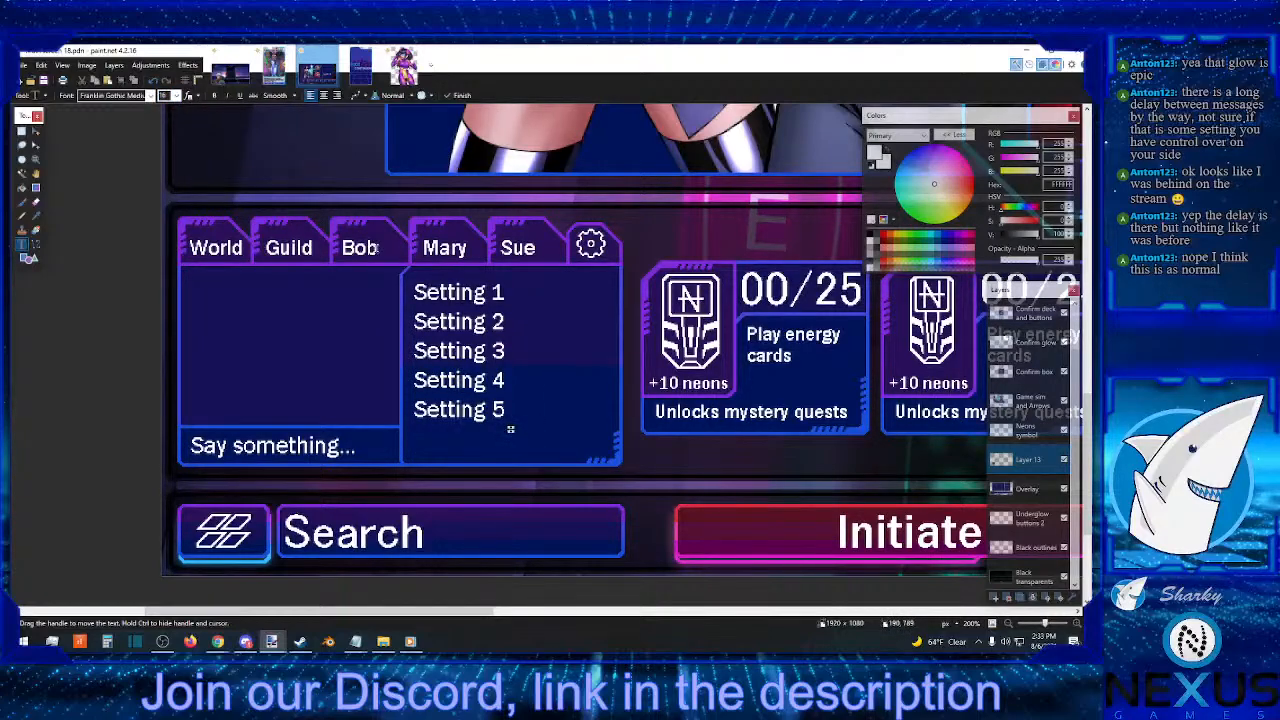
{"action": "key", "text": "Right"}
{"action": "key", "text": "Right"}
{"action": "key", "text": "Right"}
{"action": "type", "text": "Setting"}
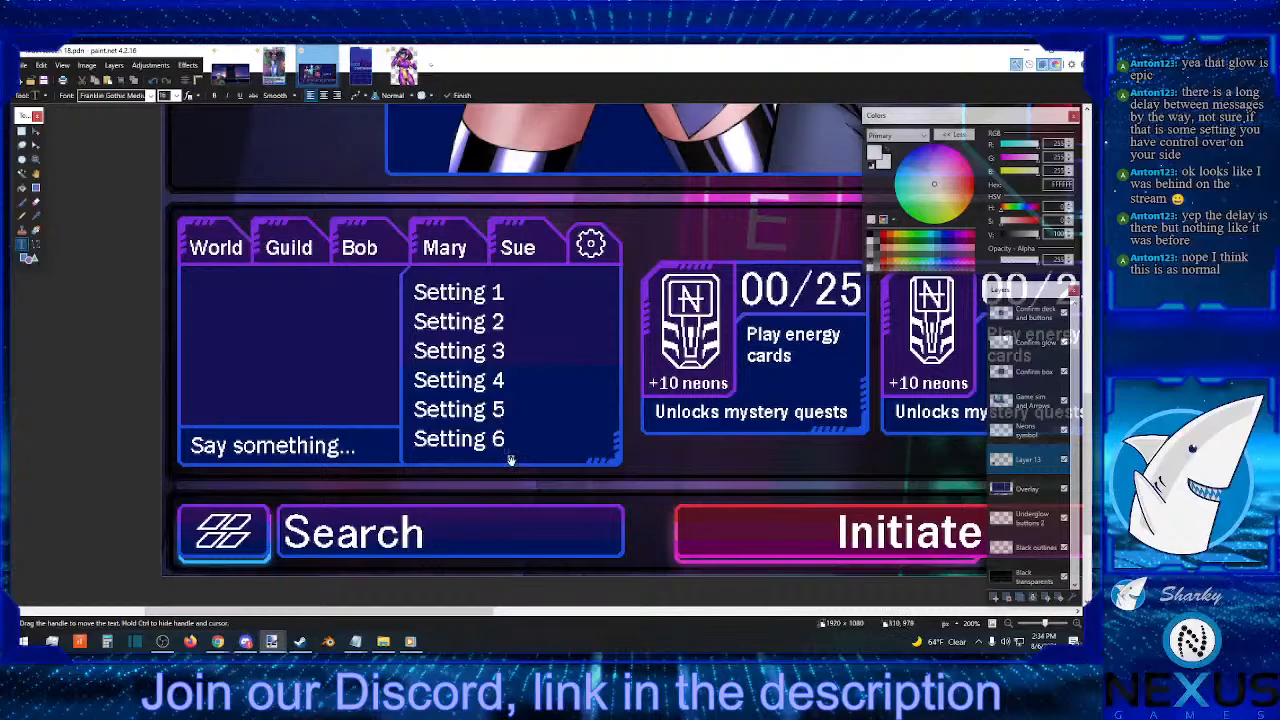
- Shift the settings list right and slightly up inside the side panel, and lengthen its first line to "Setting 1111111"
{"action": "left_click_drag", "start_coordinate": [511, 460], "coordinate": [537, 457]}
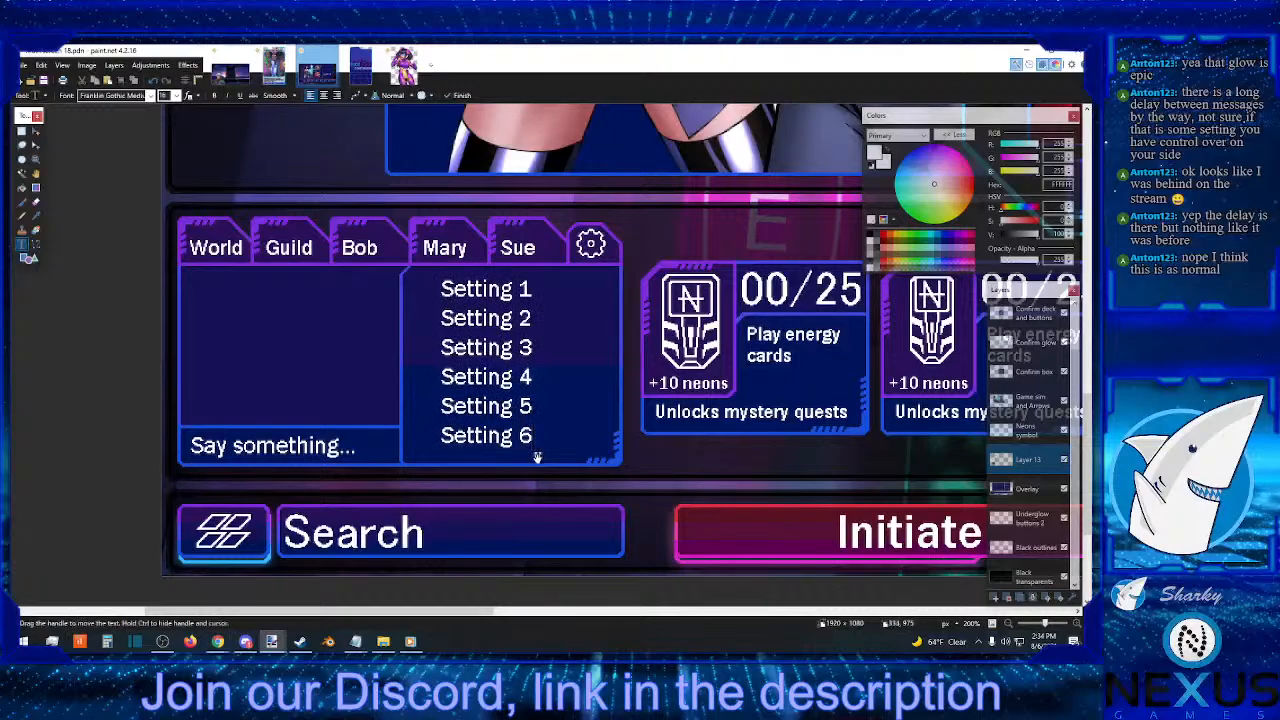
{"action": "key", "text": "Up"}
{"action": "key", "text": "Up"}
{"action": "key", "text": "Up"}
{"action": "key", "text": "Up"}
{"action": "key", "text": "Up"}
{"action": "type", "text": "111111"}
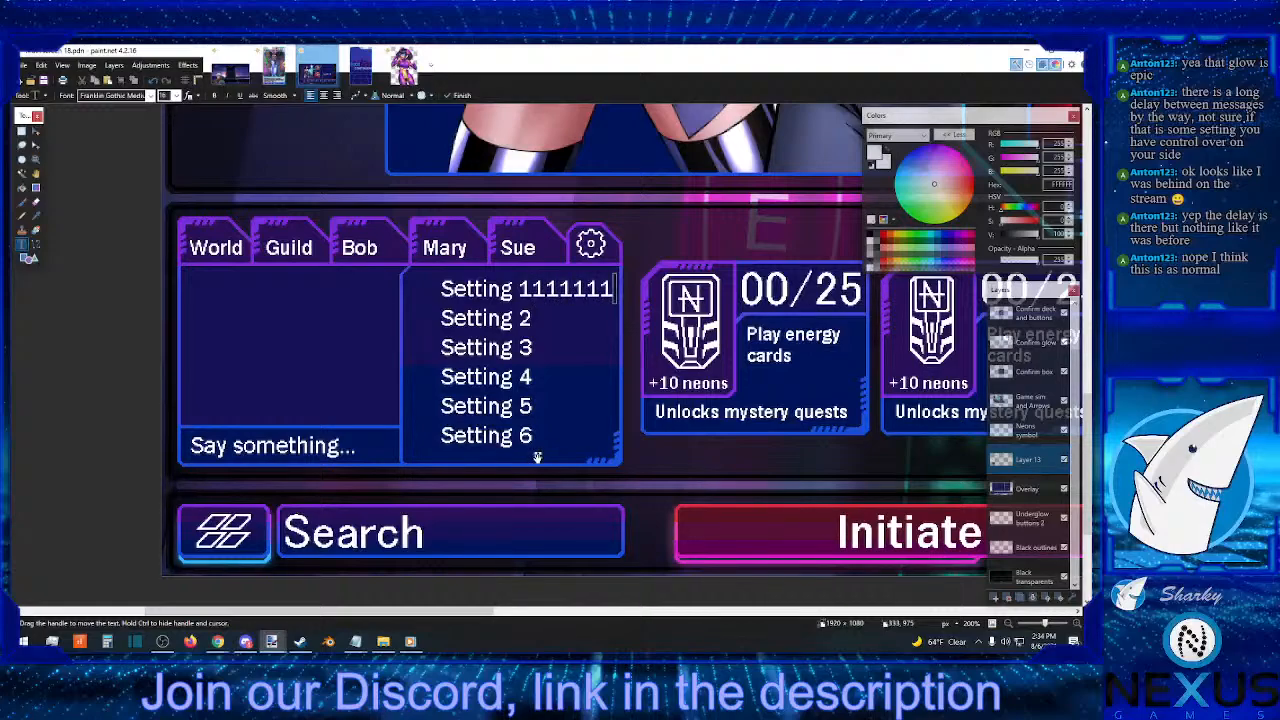
- Lengthen the remaining list lines to Setting 2222222, Setting 3333333, Setting 4444444, Setting 5555555 and Setting 6666666
{"action": "key", "text": "Down"}
{"action": "type", "text": "222222"}
{"action": "key", "text": "Down"}
{"action": "type", "text": "333333"}
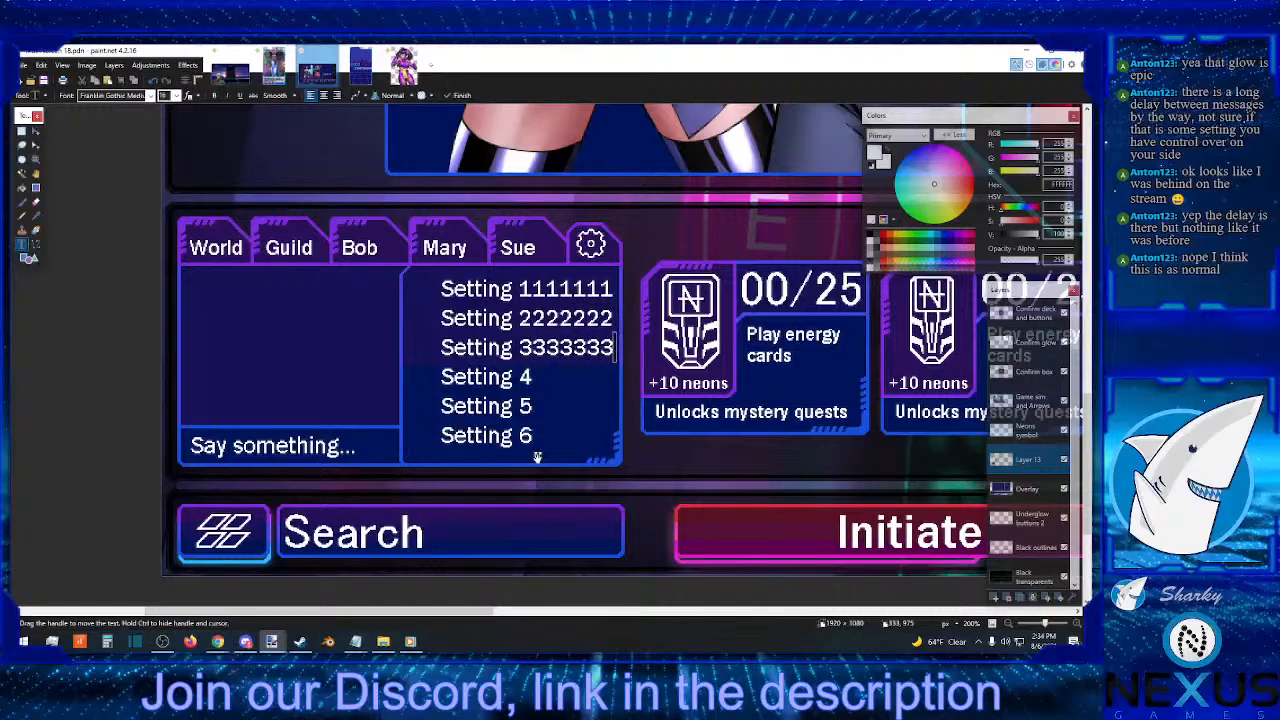
{"action": "key", "text": "Down"}
{"action": "type", "text": "444444"}
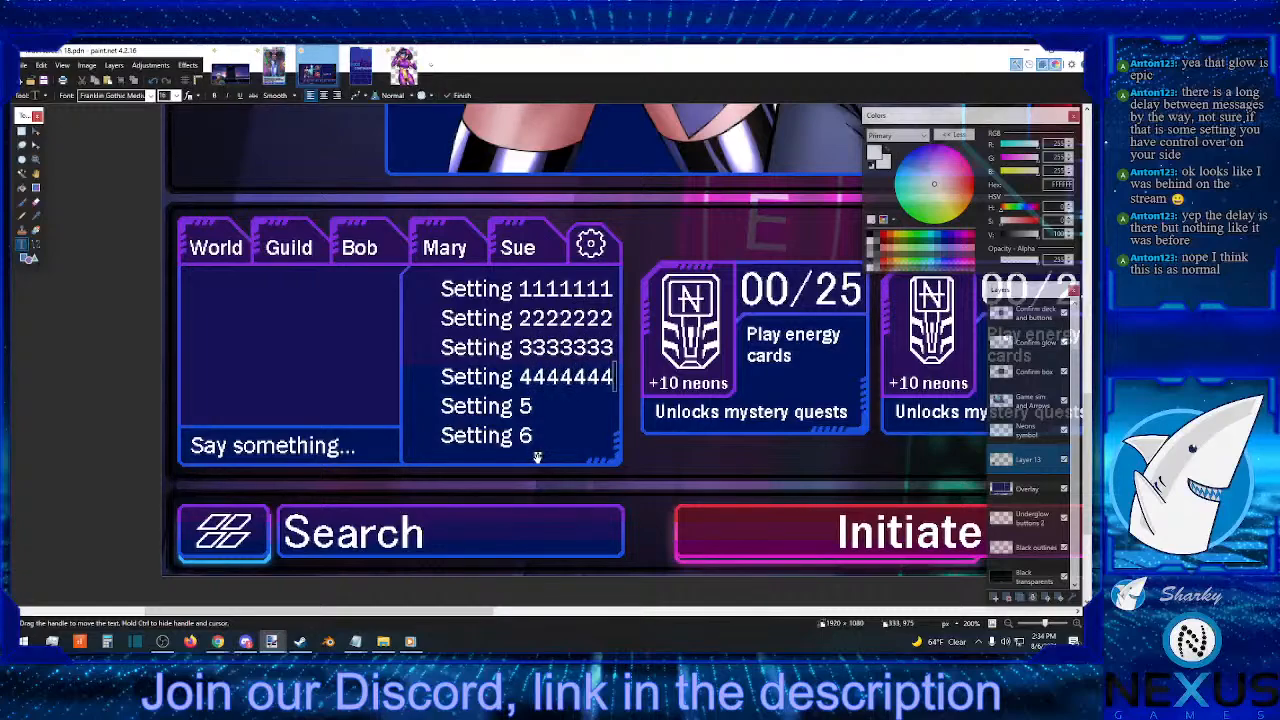
{"action": "key", "text": "Down"}
{"action": "type", "text": "555555"}
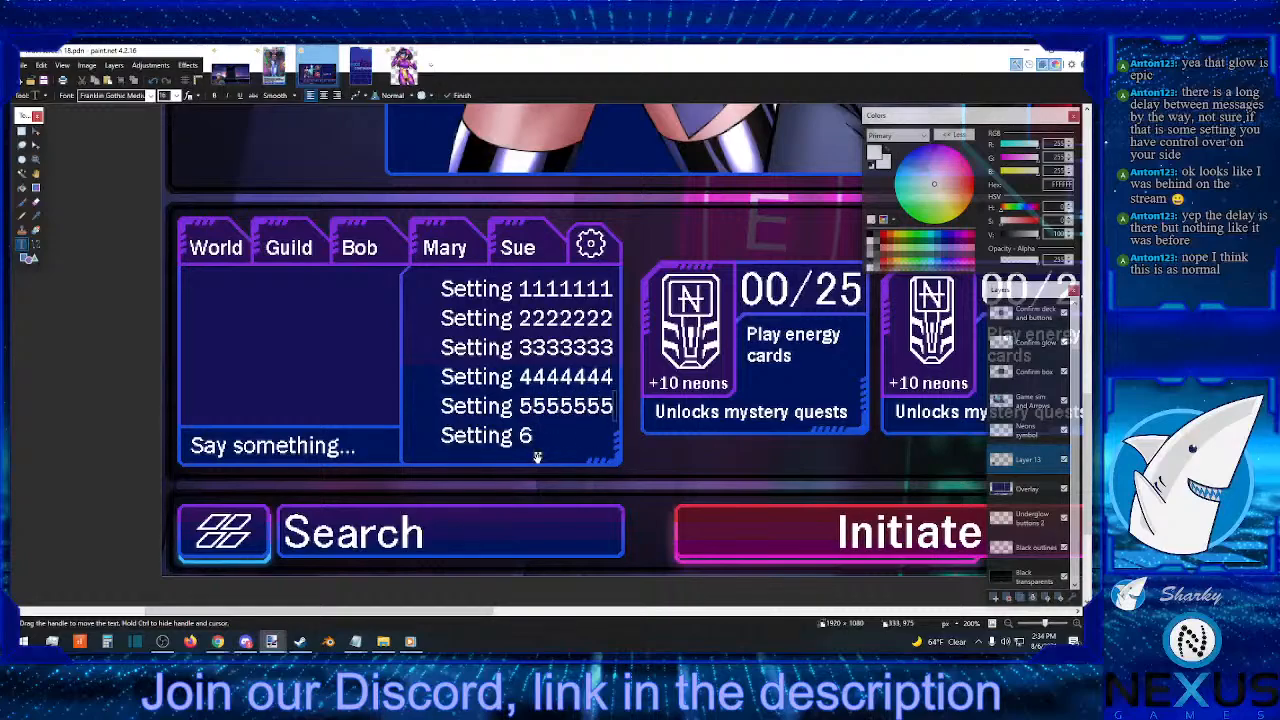
{"action": "key", "text": "Down"}
{"action": "type", "text": "666666"}
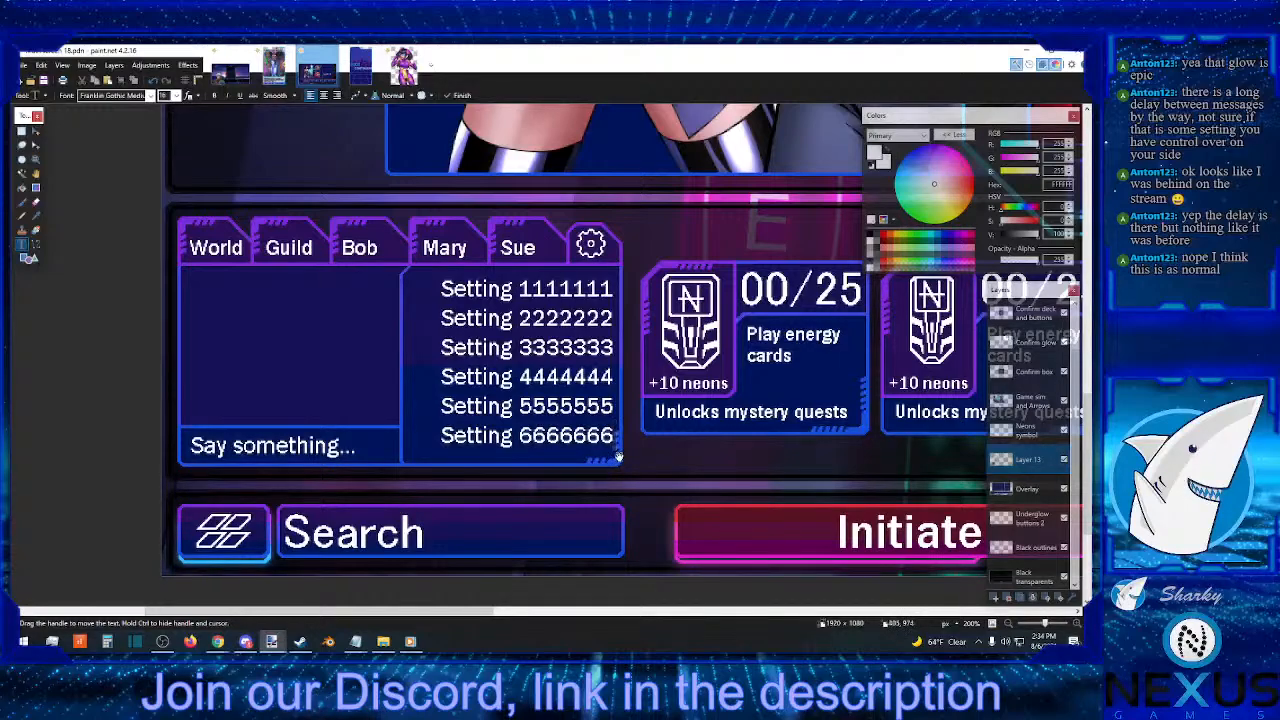
- Nudge the settings list slightly left and down inside the side panel, commit the text, and compare the panel without and with it
{"action": "left_click_drag", "start_coordinate": [619, 457], "coordinate": [616, 458]}
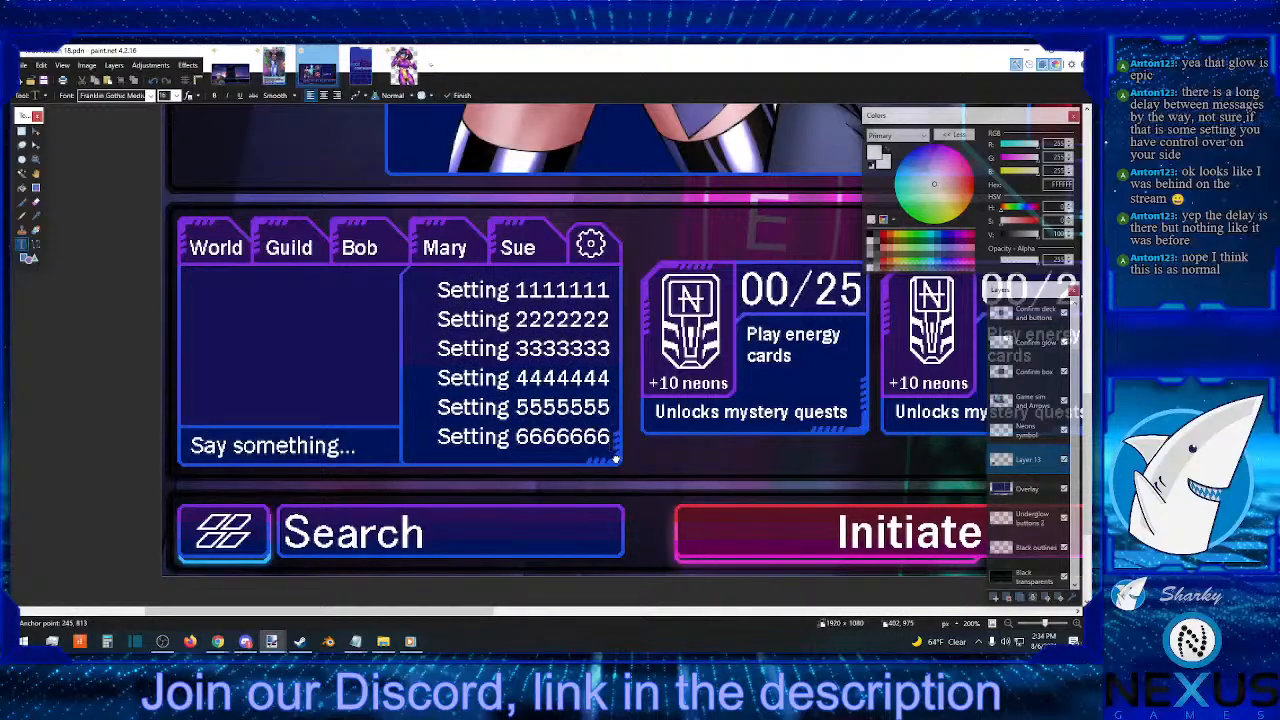
{"action": "left_click_drag", "start_coordinate": [616, 458], "coordinate": [615, 458]}
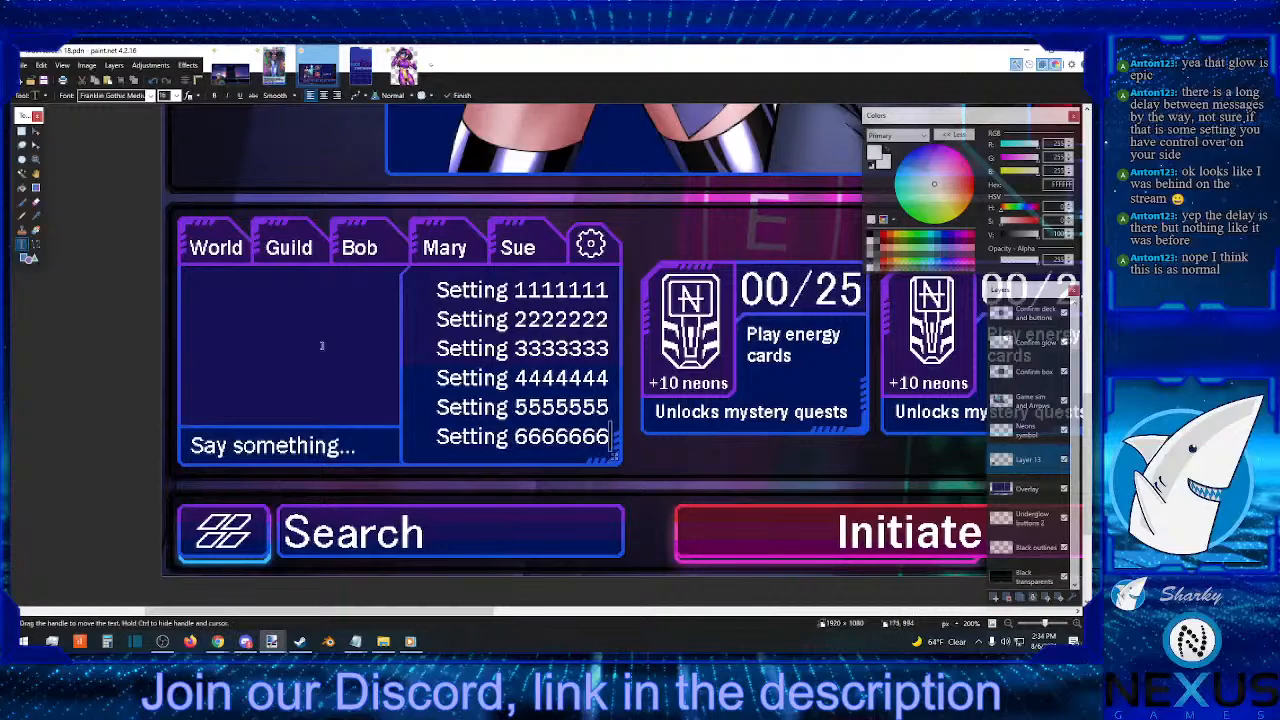
{"action": "key", "text": "s"}
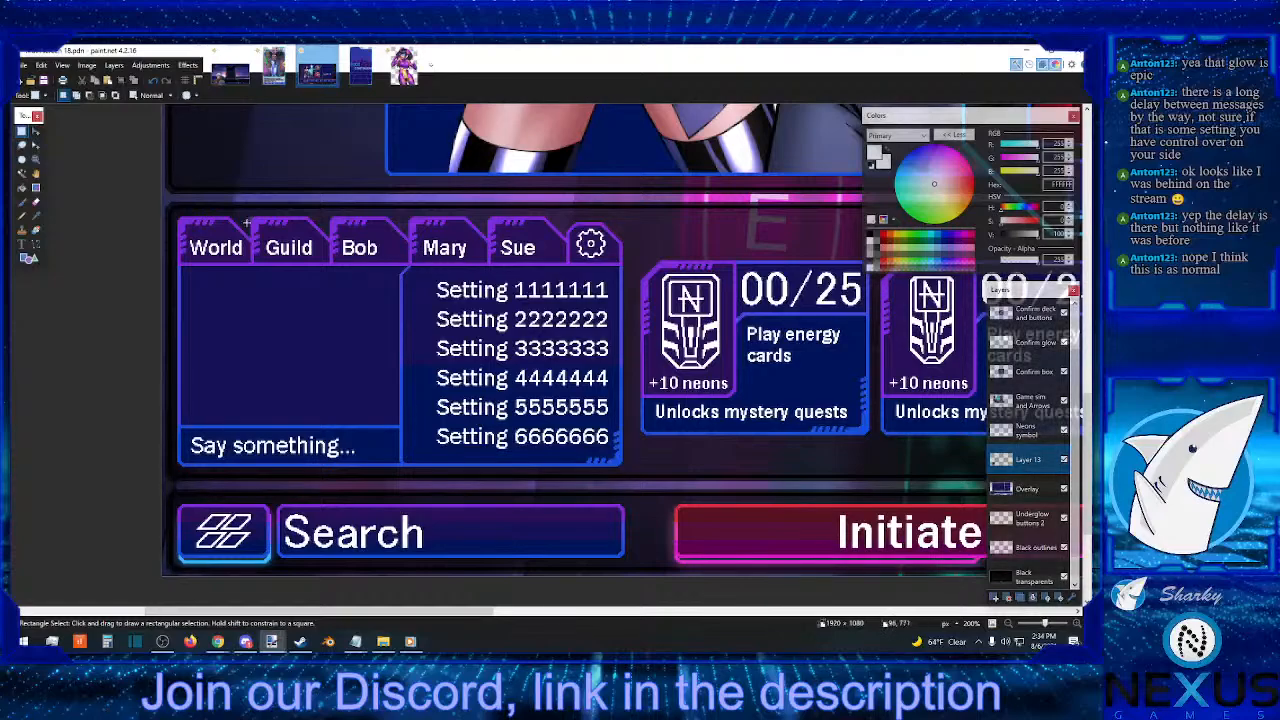
{"action": "left_click", "coordinate": [153, 81]}
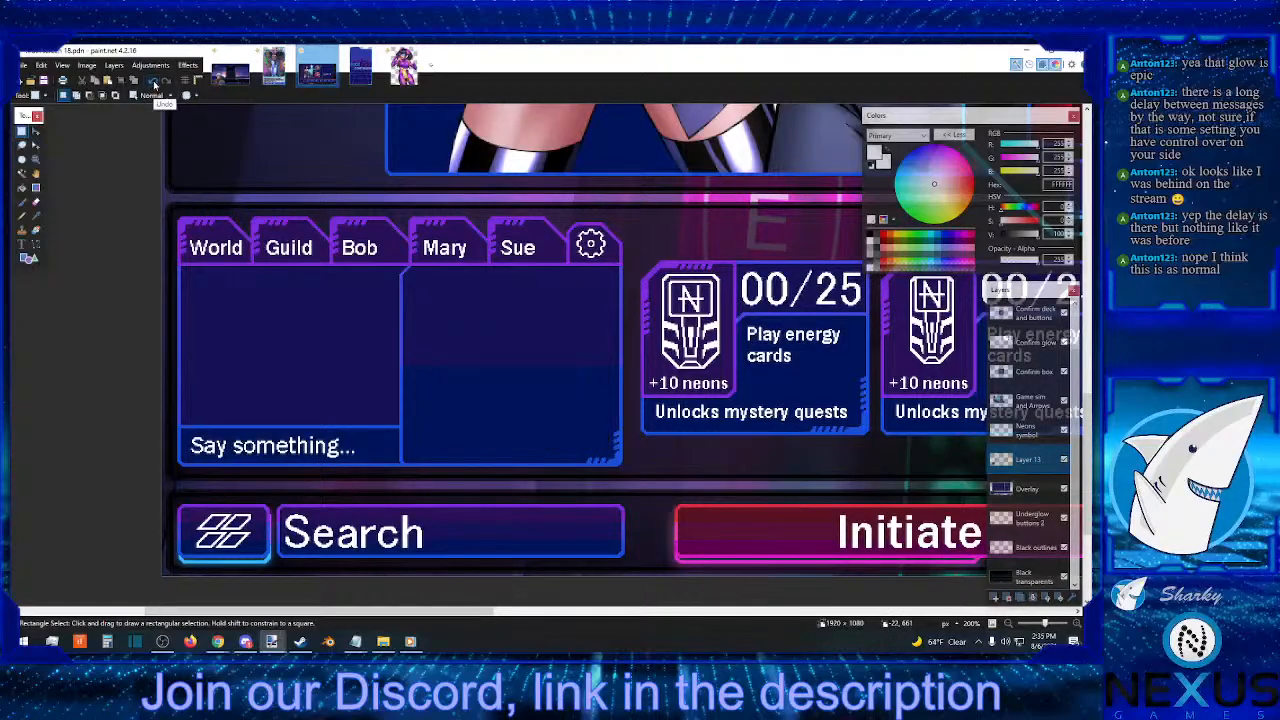
{"action": "left_click", "coordinate": [166, 81]}
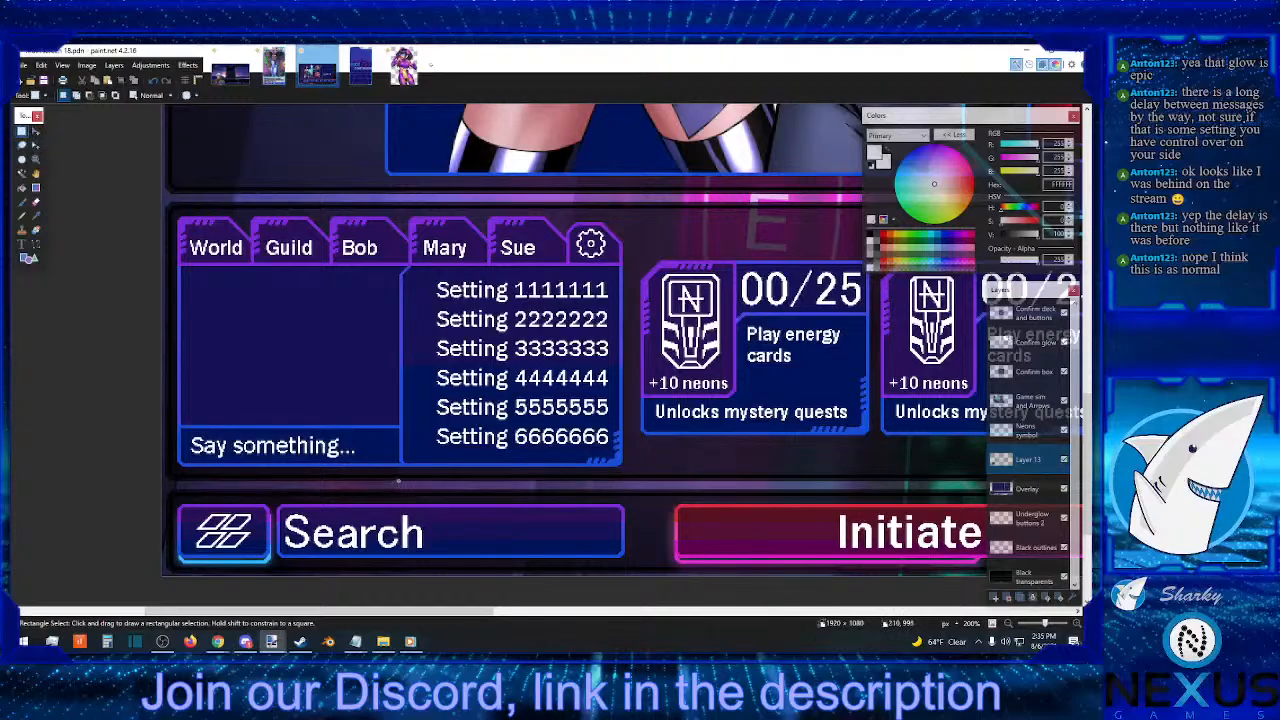
- Select the side panel's left border strip at full panel height and move it about 20 pixels right, close to the settings text
{"action": "left_click_drag", "start_coordinate": [398, 481], "coordinate": [408, 268]}
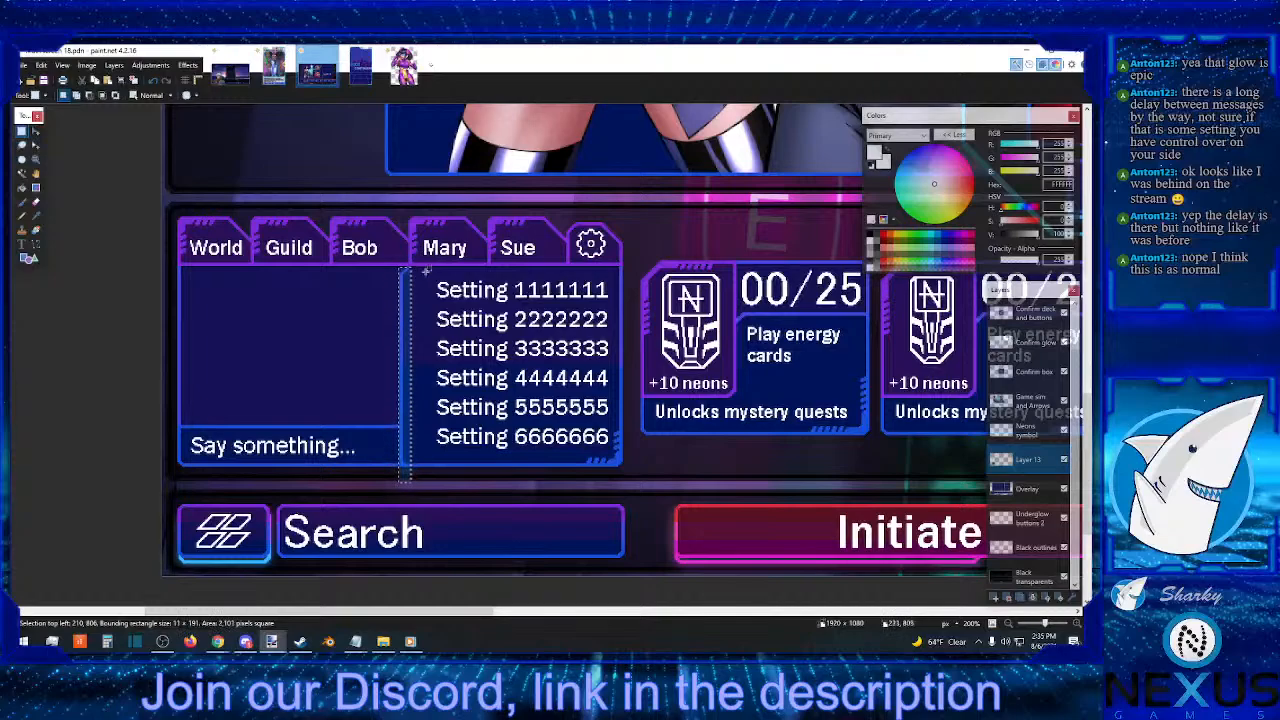
{"action": "left_click", "coordinate": [429, 409]}
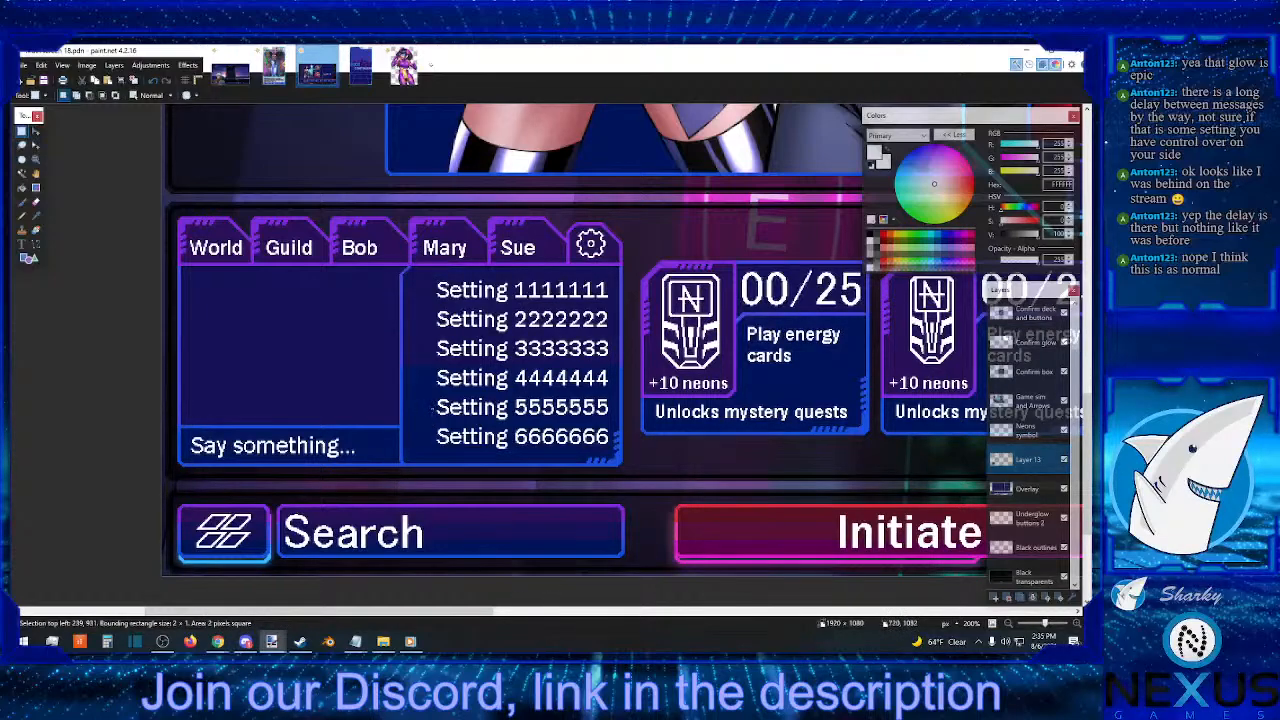
{"action": "scroll", "coordinate": [595, 345], "scroll_direction": "up", "scroll_amount": 2}
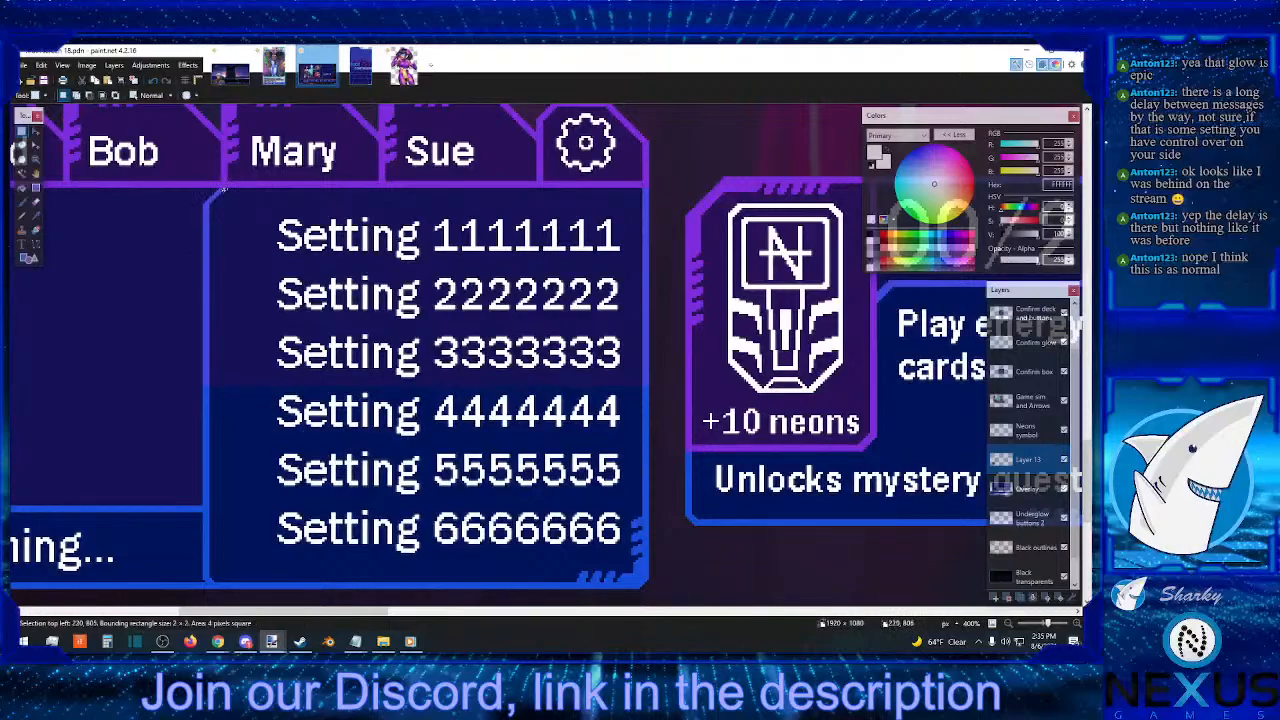
{"action": "left_click_drag", "start_coordinate": [222, 188], "coordinate": [198, 588]}
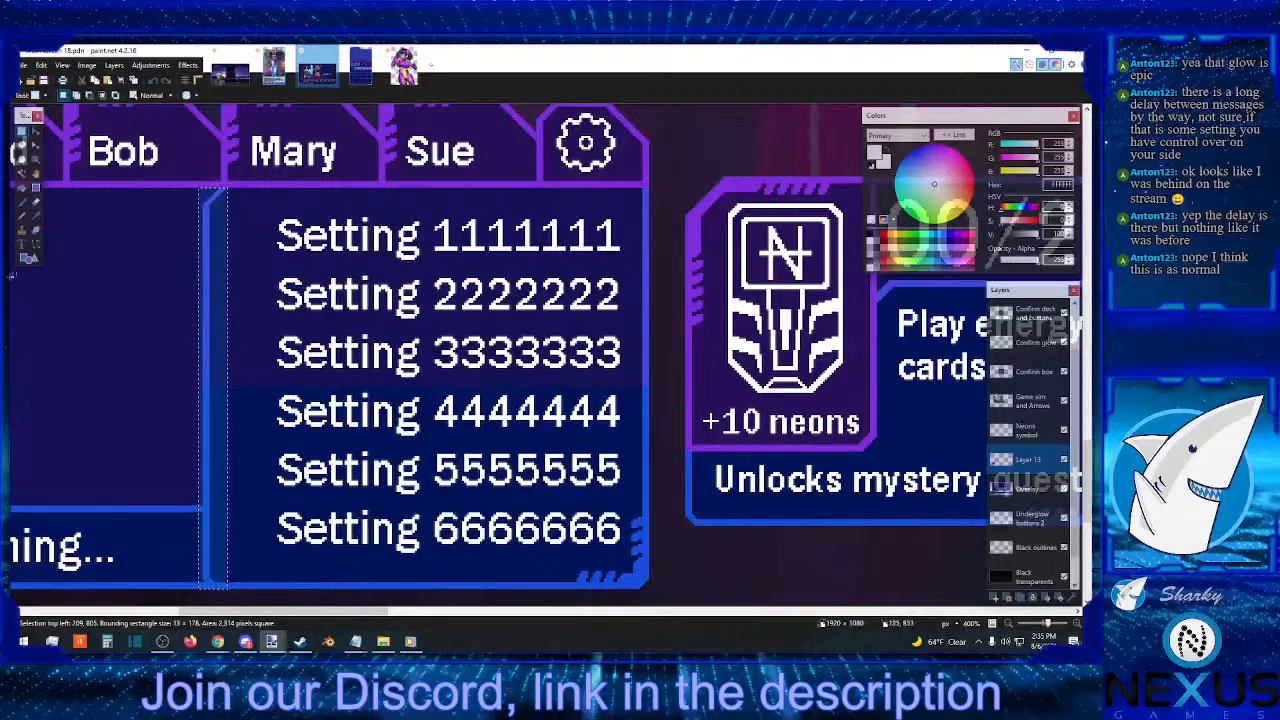
{"action": "left_click", "coordinate": [34, 132]}
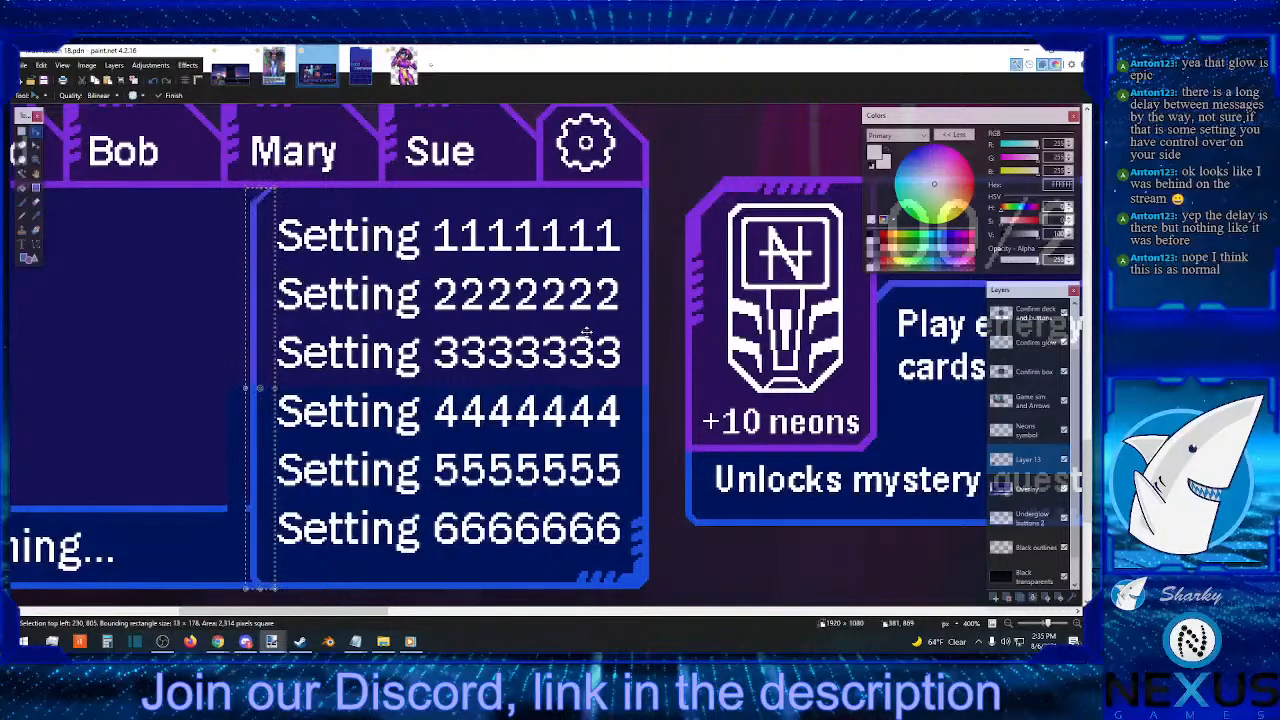
- Erase the leftover panel background left of the moved border, hiding the Overlay layer to find the upper remnant and showing it again
{"action": "left_click", "coordinate": [24, 131]}
{"action": "left_click_drag", "start_coordinate": [249, 380], "coordinate": [219, 430]}
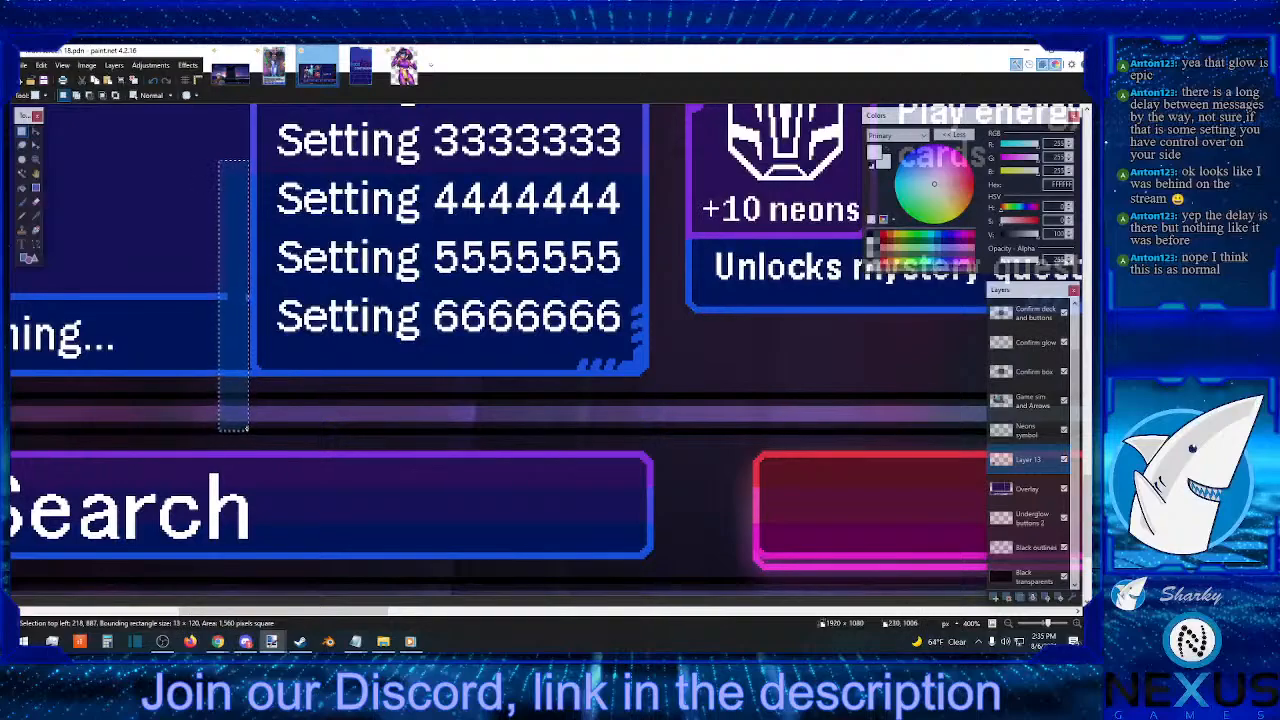
{"action": "left_click", "coordinate": [247, 427]}
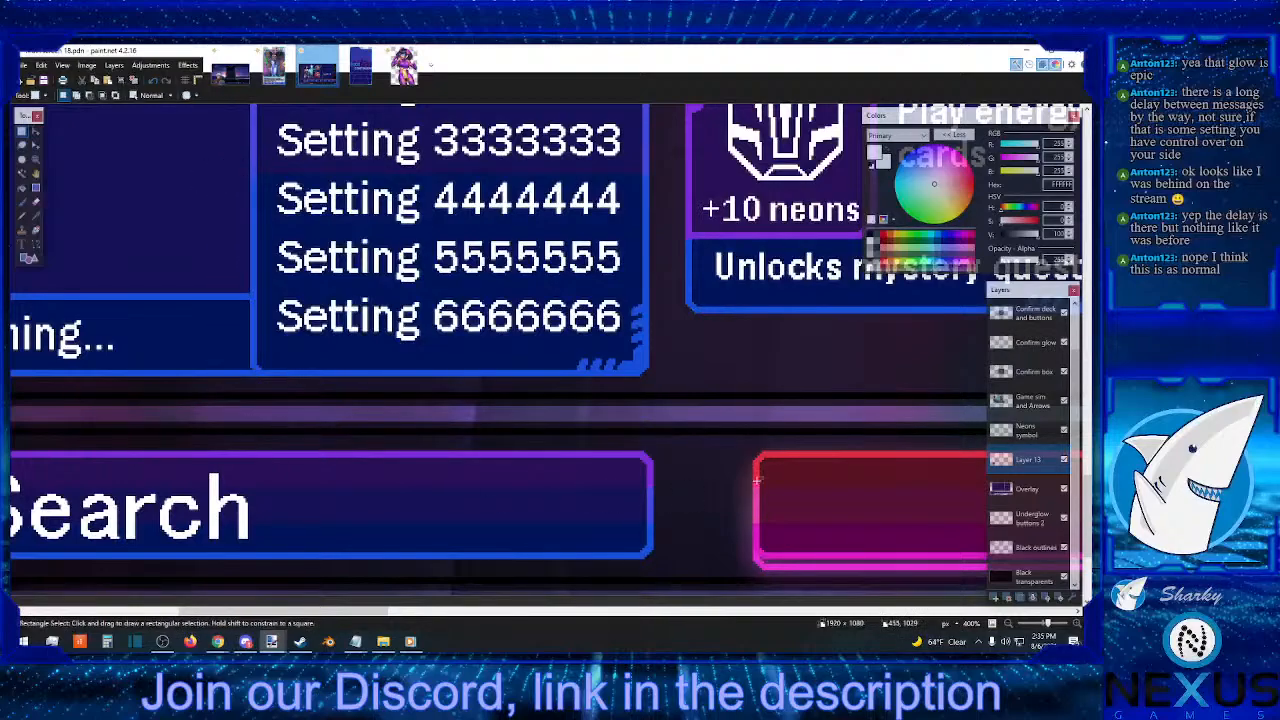
{"action": "left_click", "coordinate": [1063, 488]}
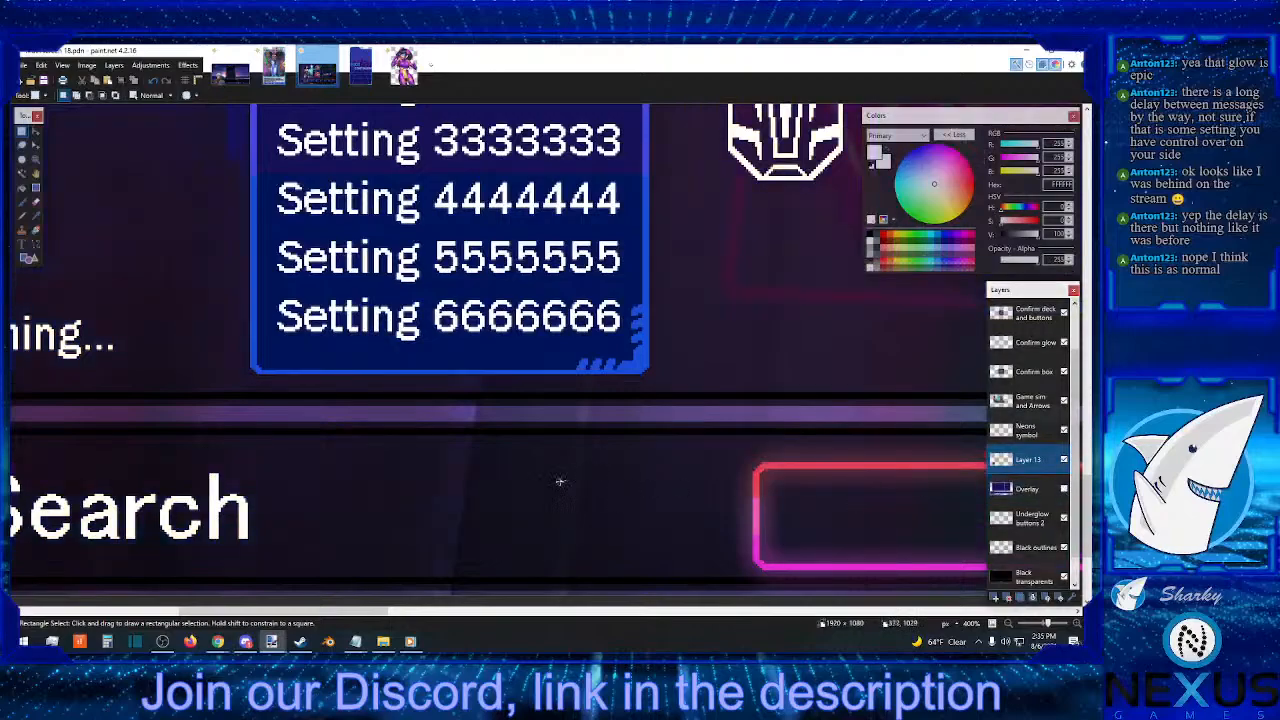
{"action": "scroll", "coordinate": [560, 480], "scroll_direction": "up", "scroll_amount": 2}
{"action": "left_click_drag", "start_coordinate": [219, 154], "coordinate": [245, 381]}
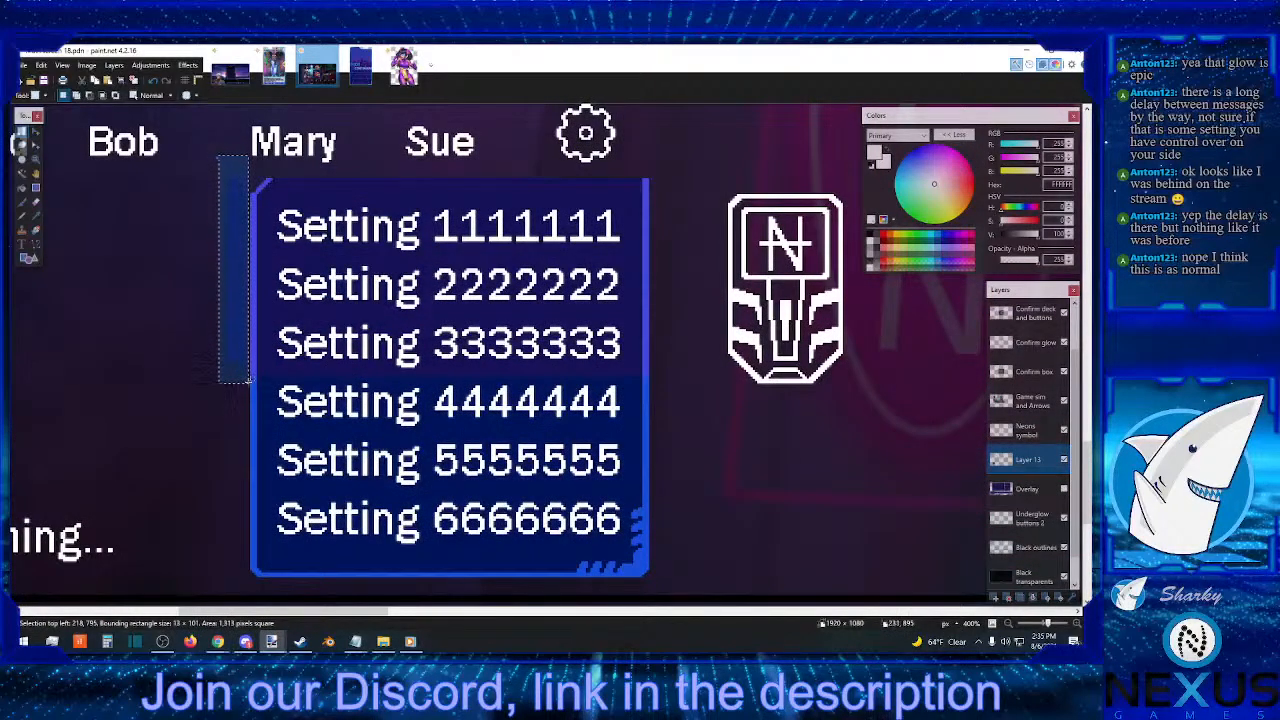
{"action": "left_click", "coordinate": [247, 382]}
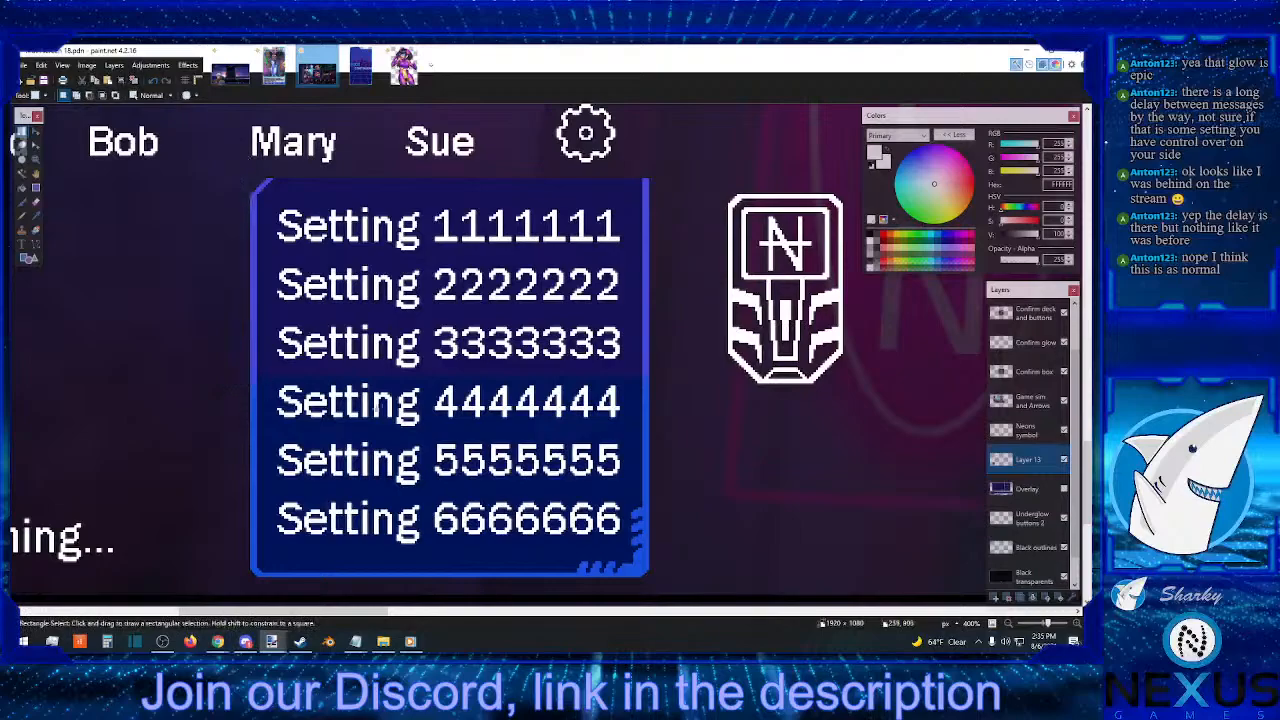
{"action": "left_click", "coordinate": [1064, 489]}
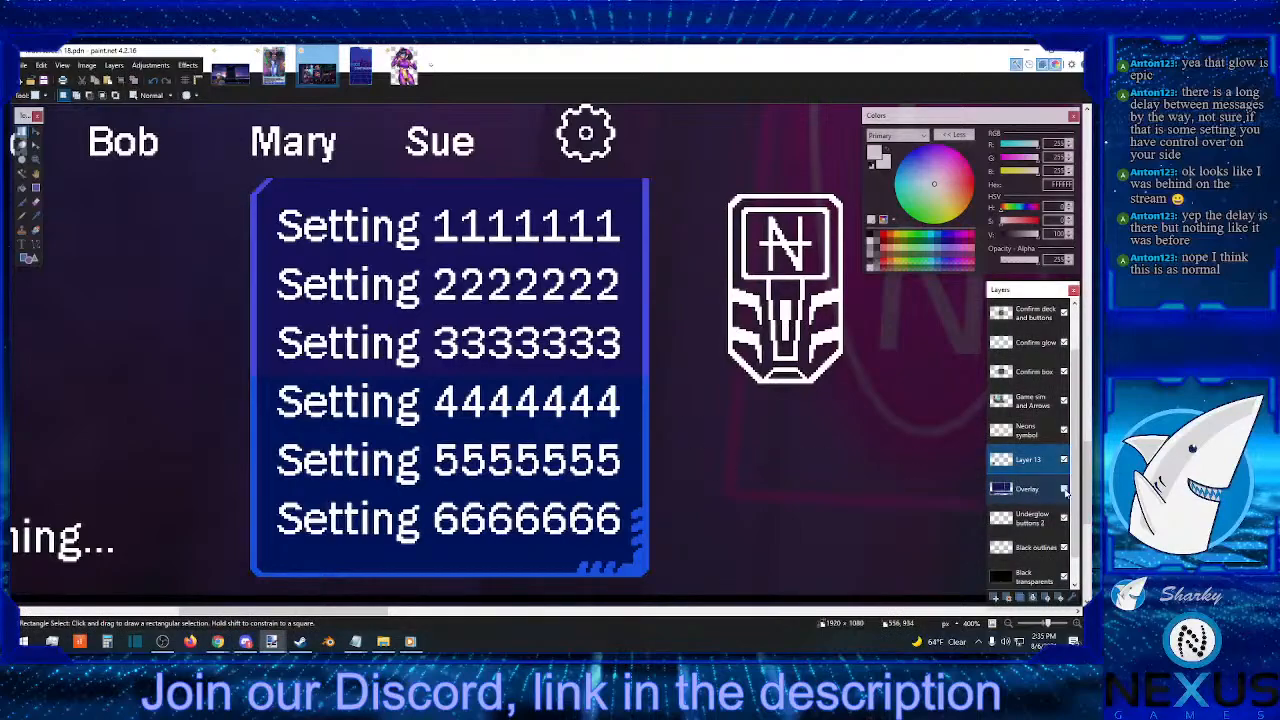
- Save the mockup as a new paint.net file named Main screen 19
{"action": "left_click", "coordinate": [1009, 624]}
{"action": "left_click", "coordinate": [1009, 624]}
{"action": "left_click", "coordinate": [1009, 624]}
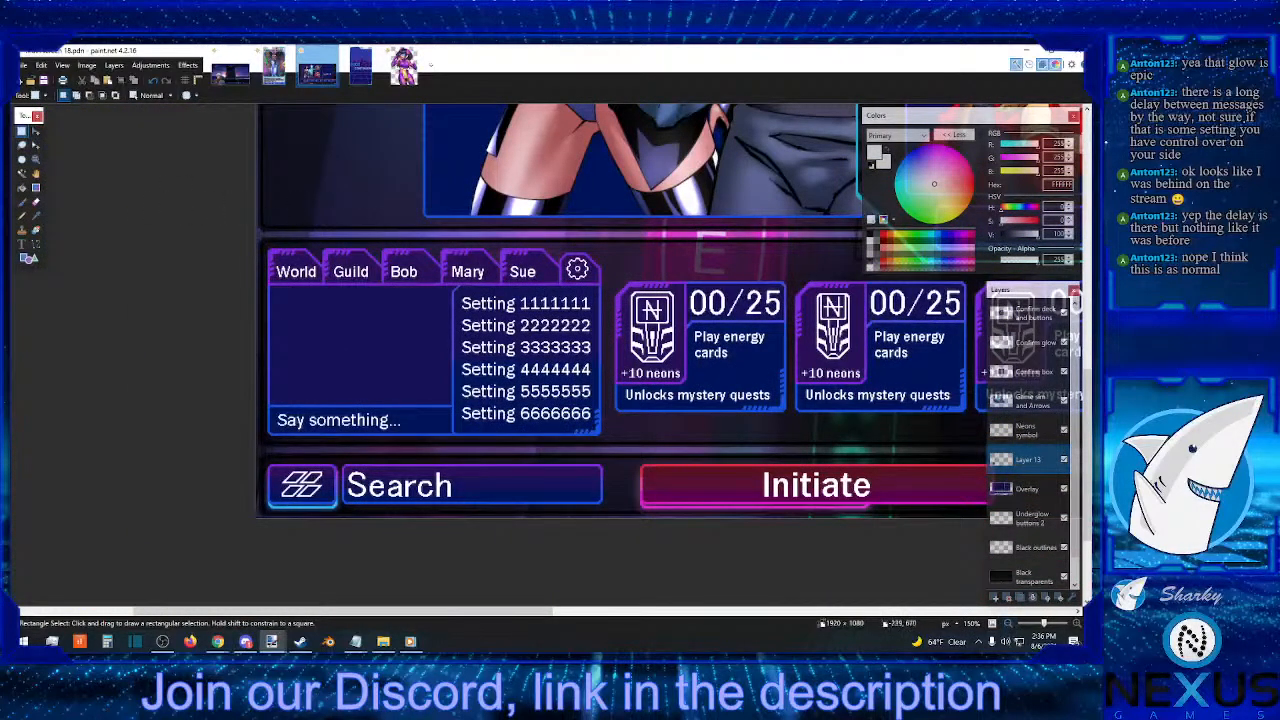
{"action": "left_click", "coordinate": [22, 66]}
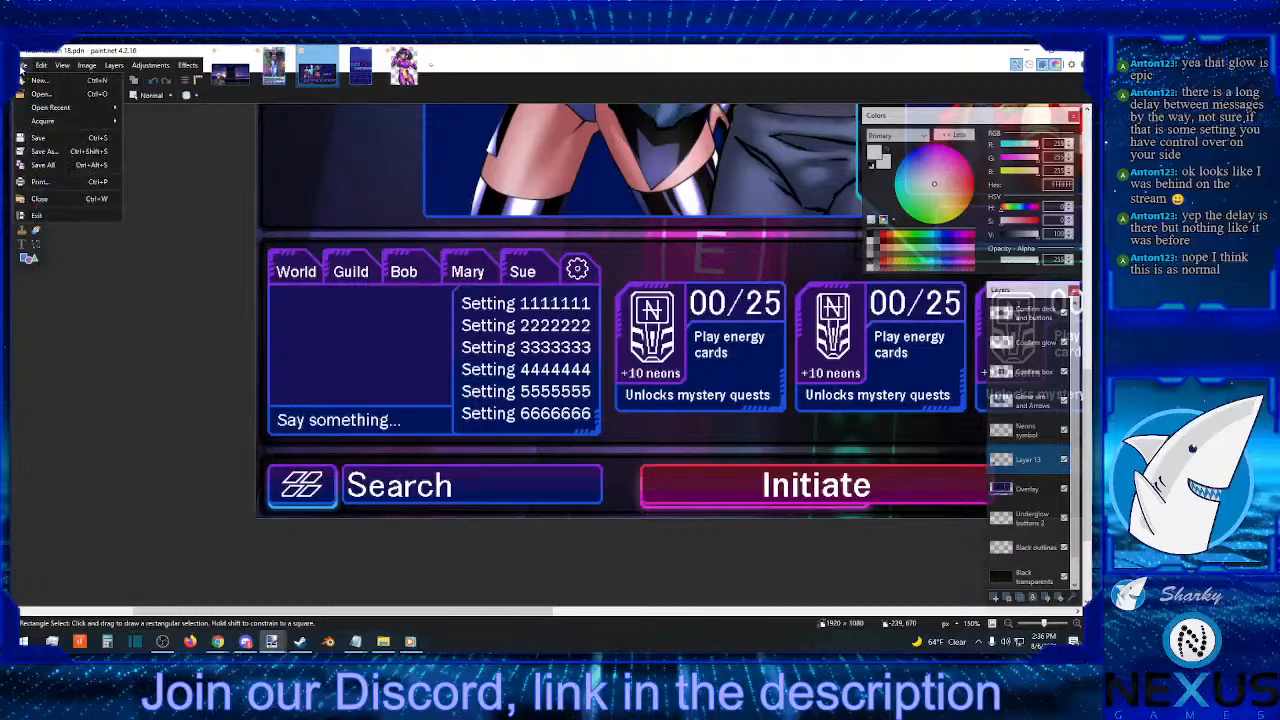
{"action": "left_click", "coordinate": [50, 148]}
{"action": "left_click_drag", "start_coordinate": [136, 291], "coordinate": [126, 291]}
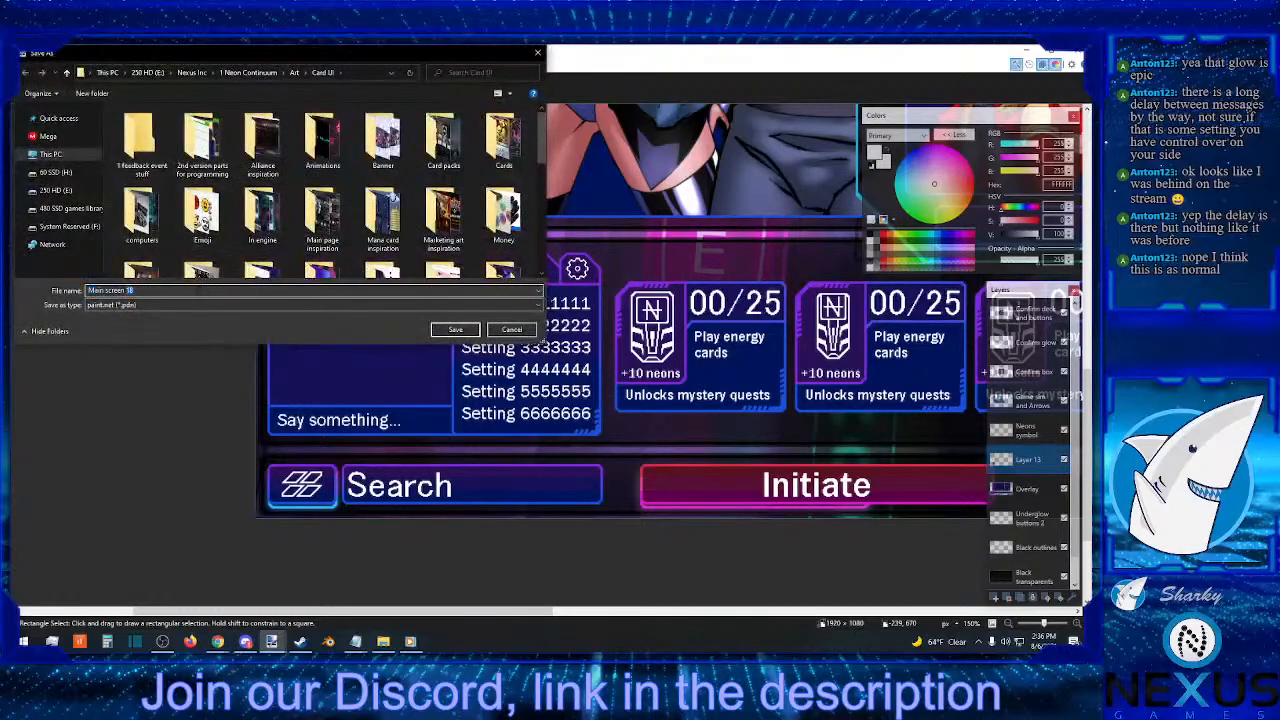
{"action": "type", "text": "19"}
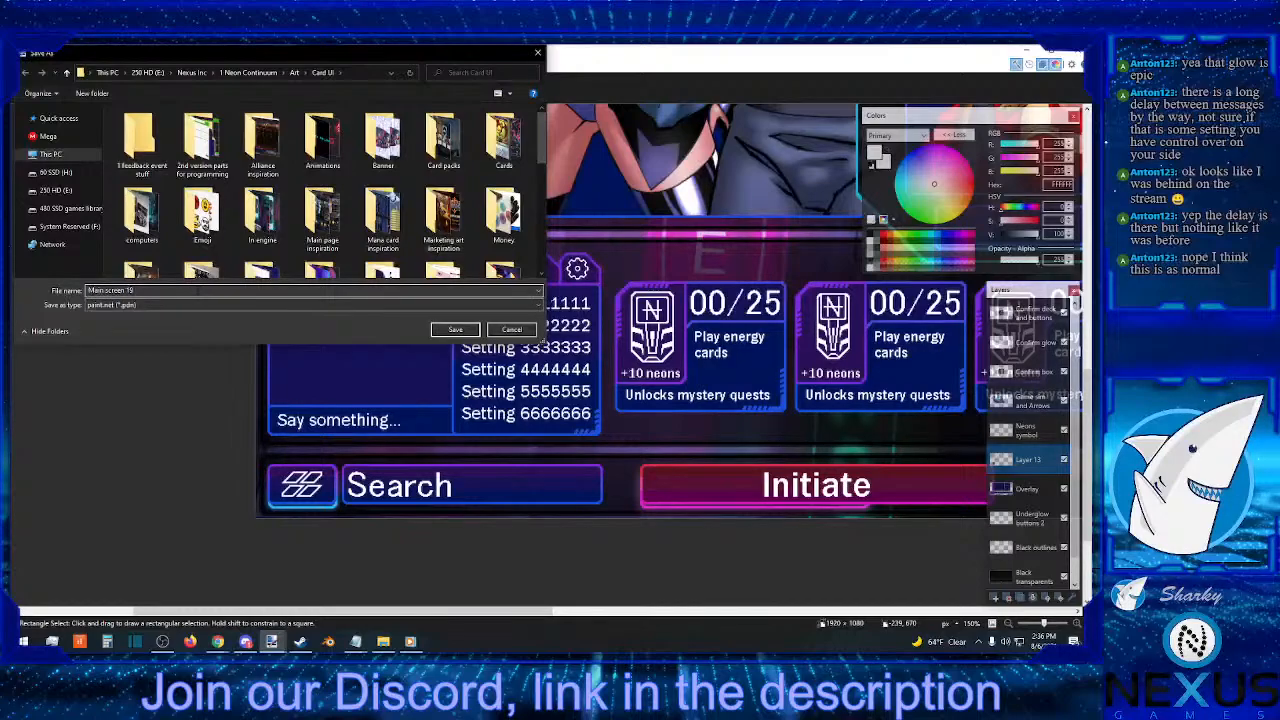
{"action": "key", "text": "Return"}
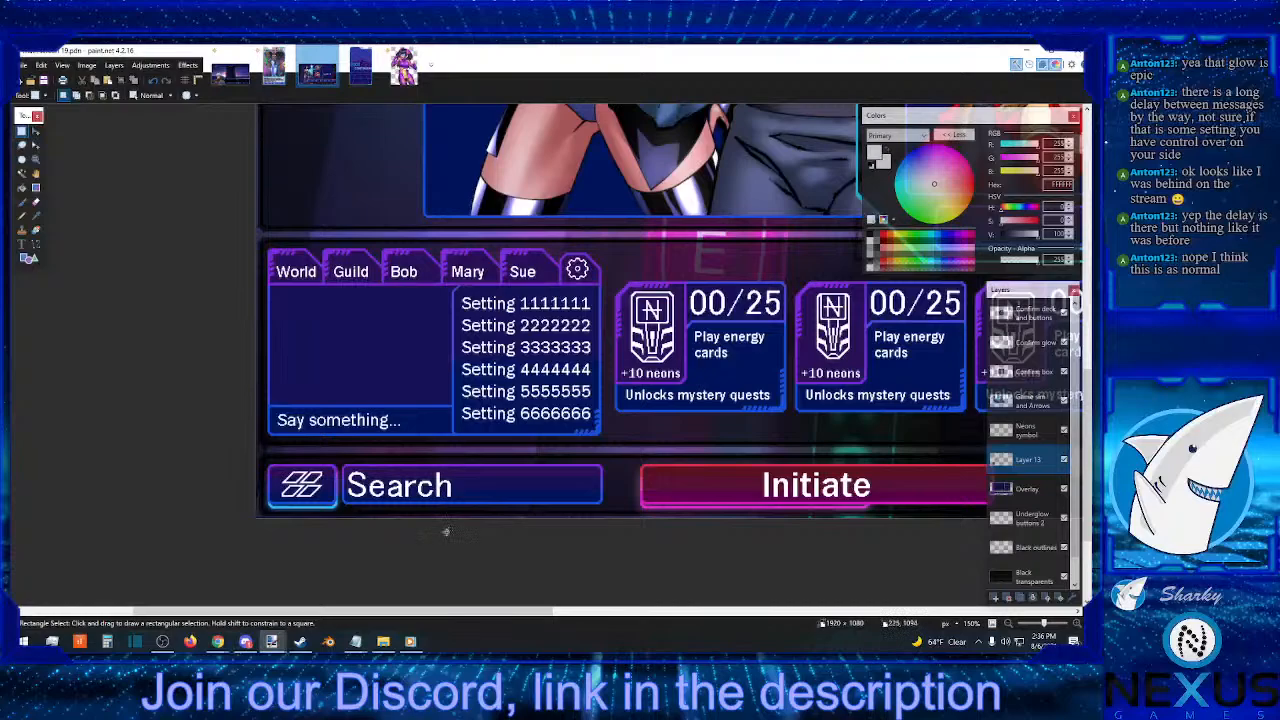
- Examine the settings list and chat box within the overall menu layout, outlining the Setting 1111111 line with a temporary rectangular selection
{"action": "left_click_drag", "start_coordinate": [317, 612], "coordinate": [400, 618]}
{"action": "scroll", "coordinate": [328, 432], "scroll_direction": "up", "scroll_amount": 1}
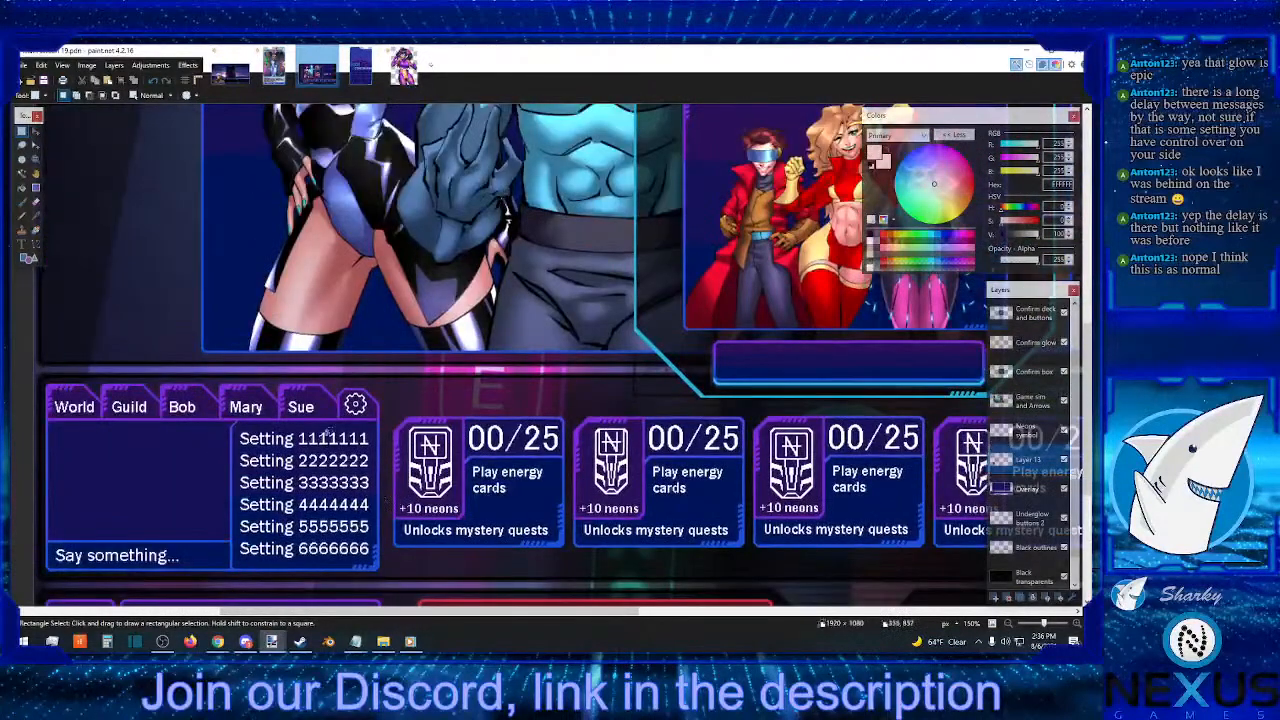
{"action": "scroll", "coordinate": [312, 492], "scroll_direction": "down", "scroll_amount": 1}
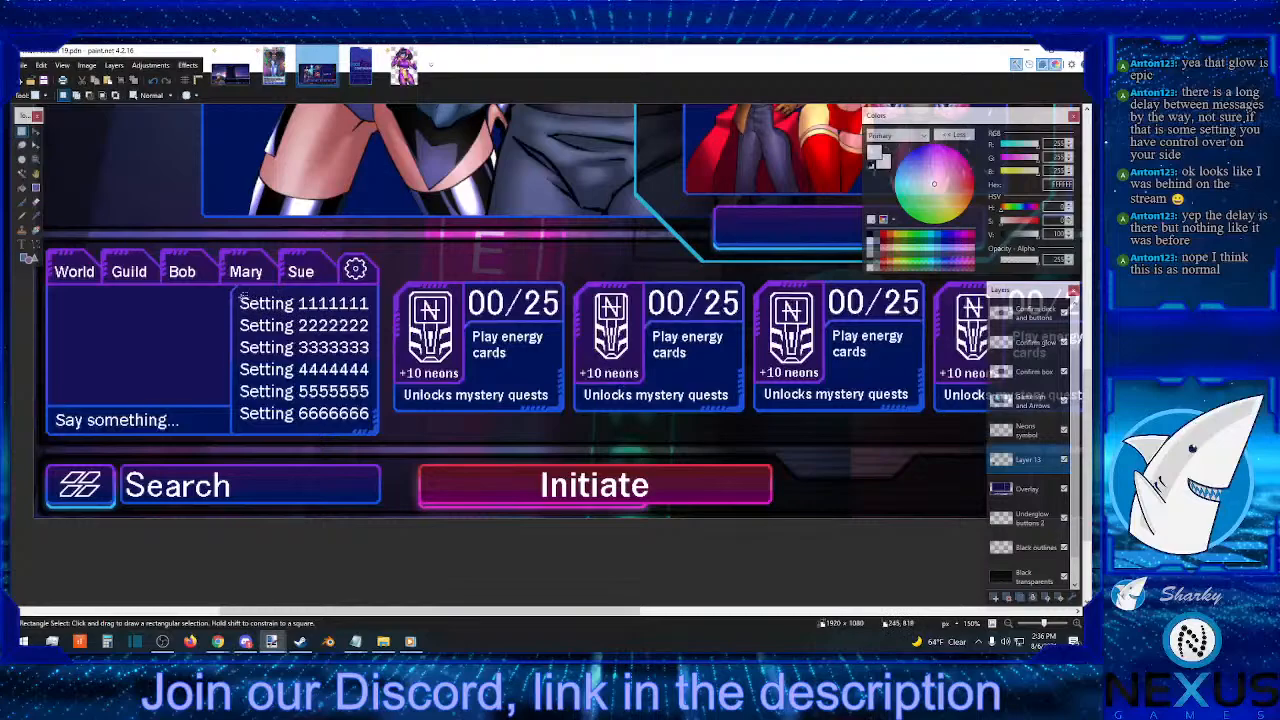
{"action": "left_click_drag", "start_coordinate": [239, 293], "coordinate": [372, 314]}
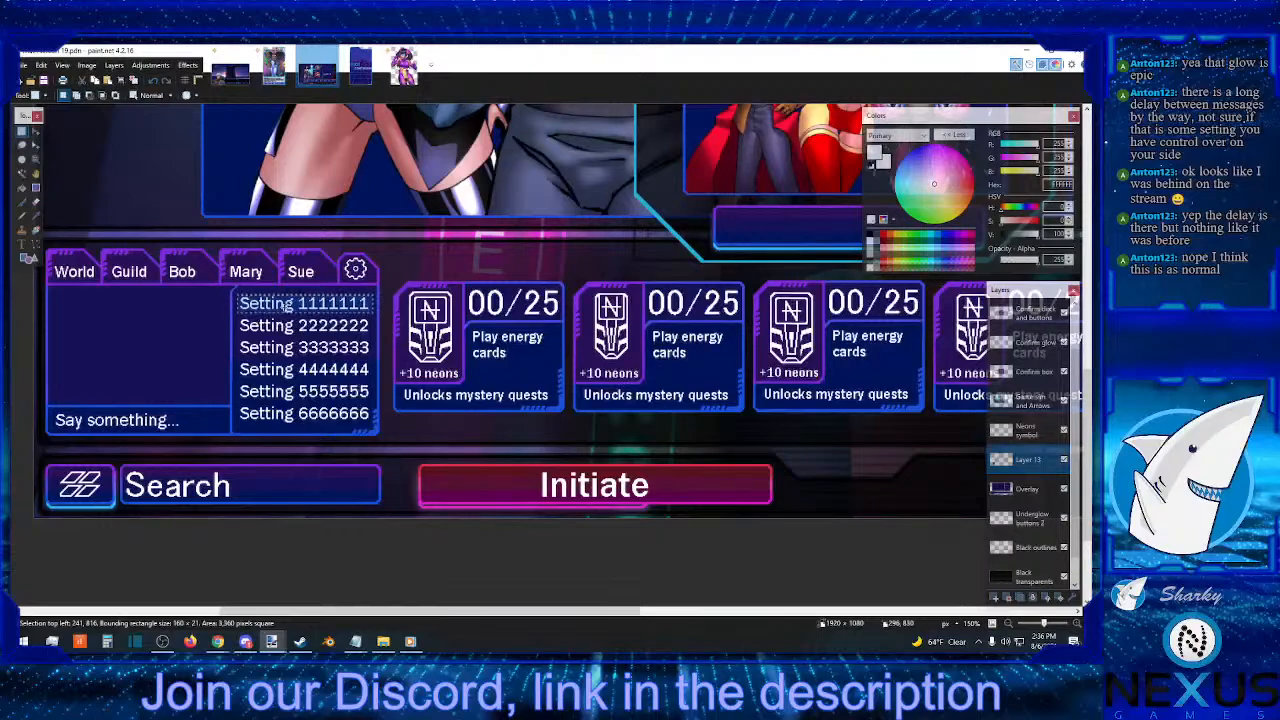
{"action": "scroll", "coordinate": [290, 307], "scroll_direction": "up", "scroll_amount": 2}
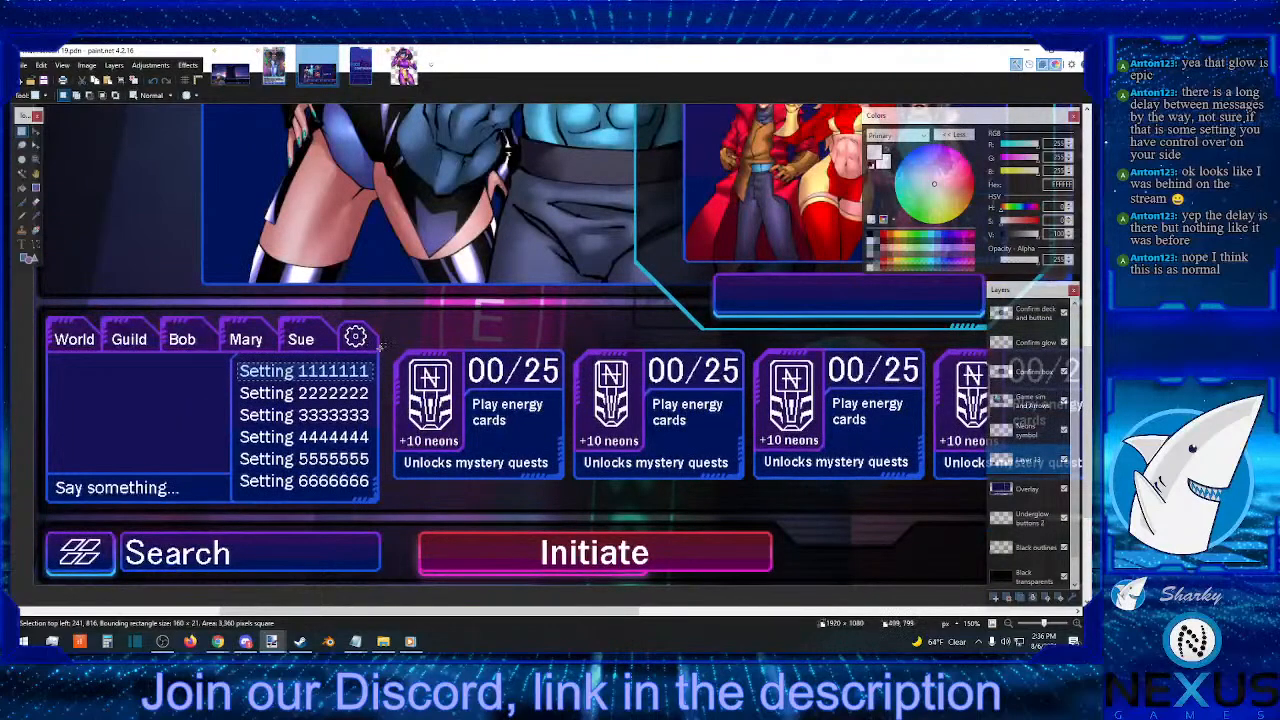
{"action": "left_click_drag", "start_coordinate": [380, 349], "coordinate": [48, 146]}
{"action": "scroll", "coordinate": [48, 144], "scroll_direction": "up", "scroll_amount": 4}
{"action": "scroll", "coordinate": [48, 146], "scroll_direction": "up", "scroll_amount": 2}
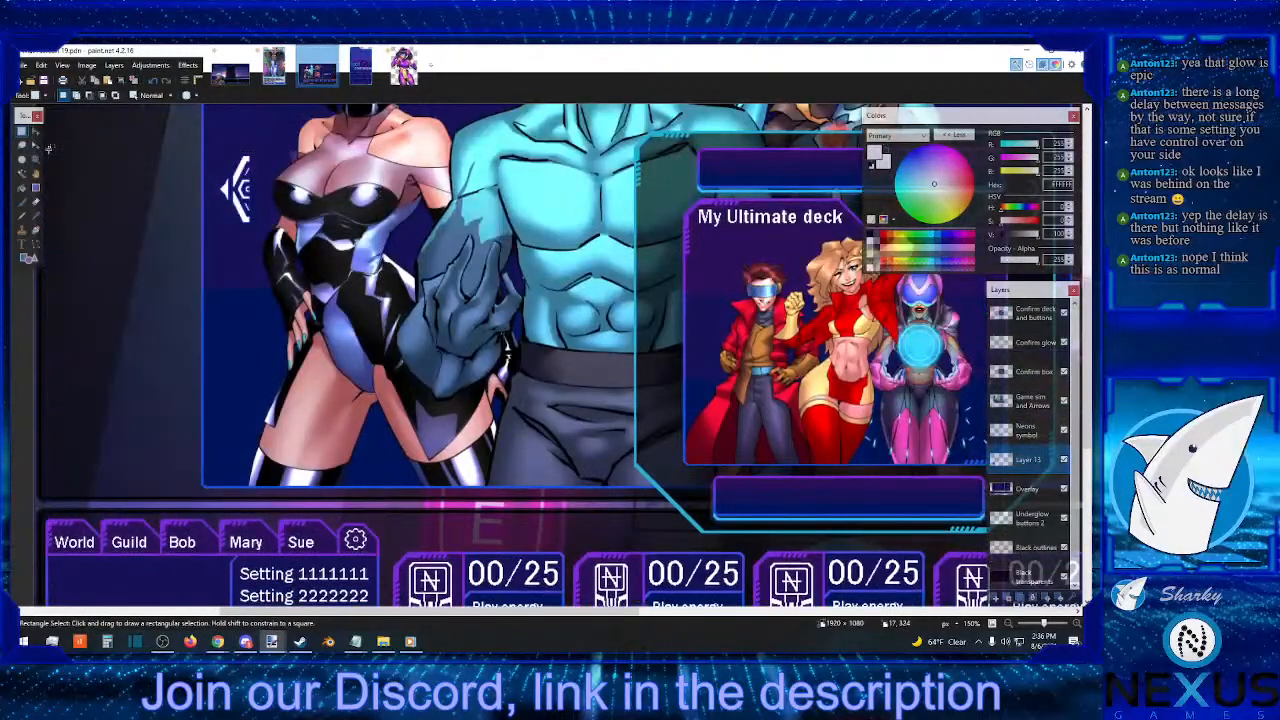
{"action": "scroll", "coordinate": [71, 201], "scroll_direction": "down", "scroll_amount": 6}
{"action": "scroll", "coordinate": [71, 201], "scroll_direction": "down", "scroll_amount": 2}
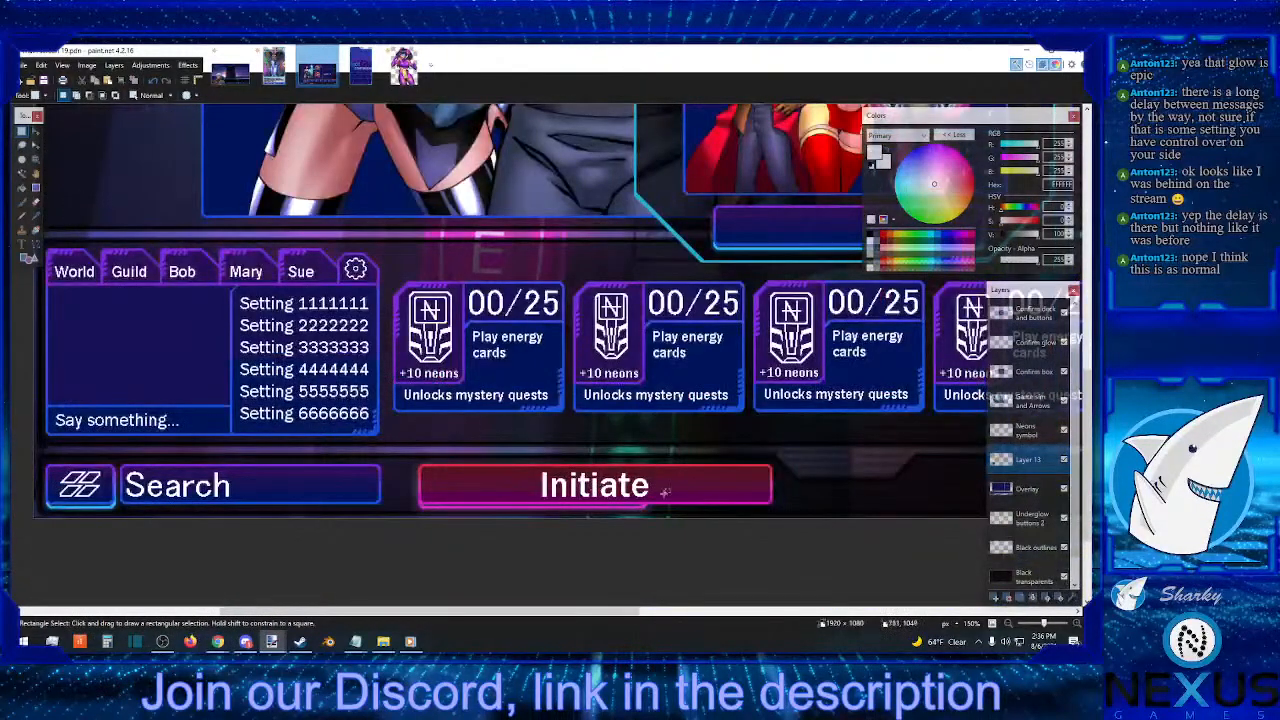
{"action": "left_click", "coordinate": [1008, 624]}
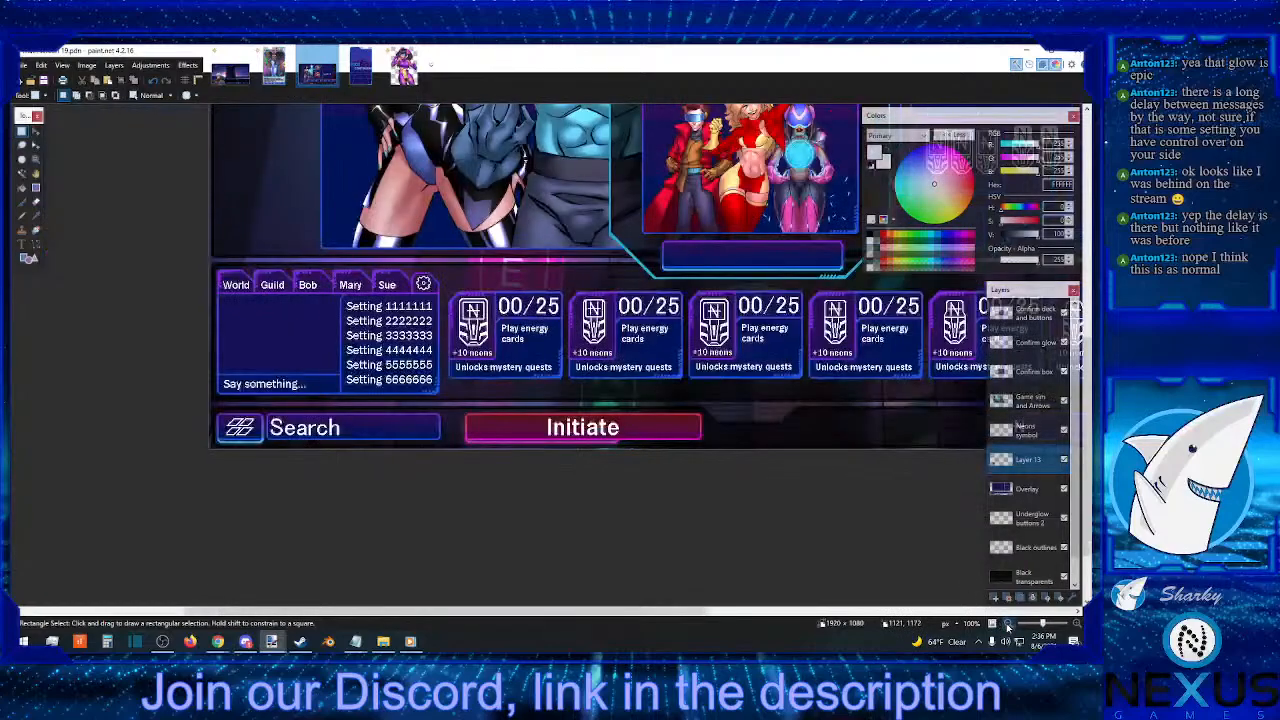
{"action": "left_click", "coordinate": [1008, 624]}
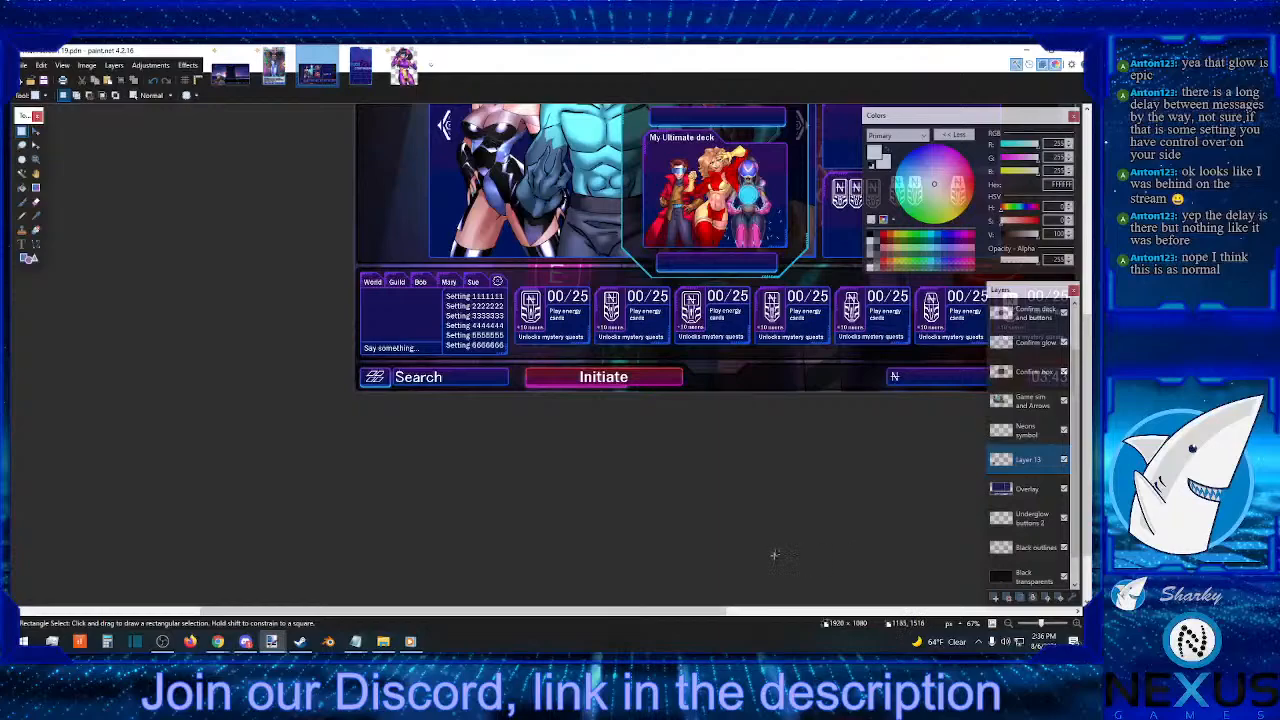
{"action": "scroll", "coordinate": [617, 532], "scroll_direction": "up", "scroll_amount": 3}
{"action": "scroll", "coordinate": [617, 532], "scroll_direction": "down", "scroll_amount": 2}
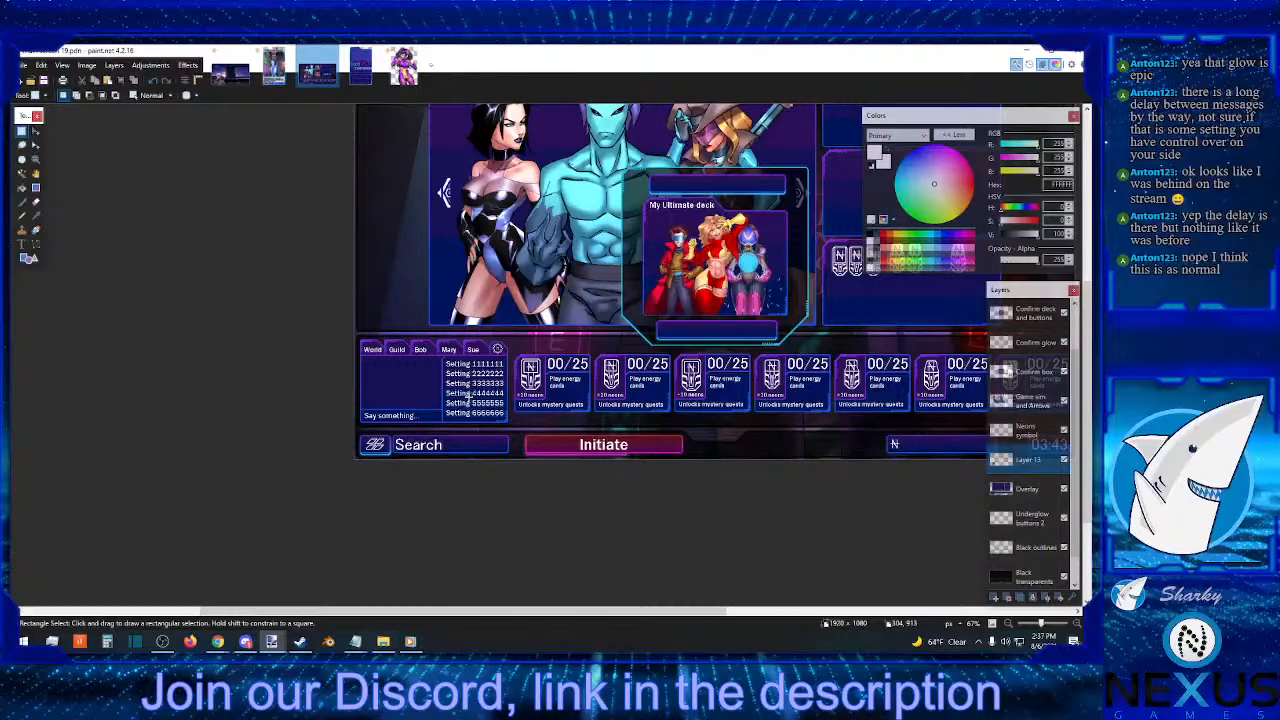
{"action": "key", "text": "alt+Tab"}
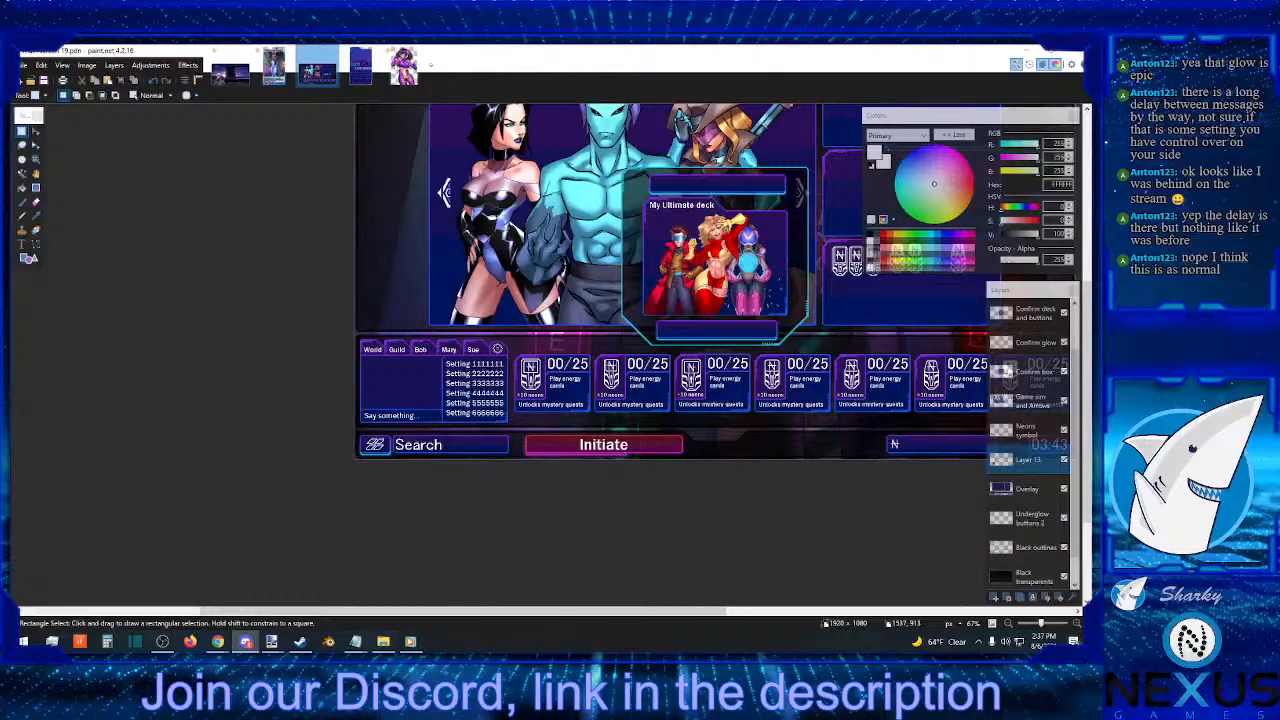
- Copy the confirm dialog's frame from the Confirm box layer using a rectangular selection of about 541 × 505 pixels around the dialog
{"action": "key", "text": "alt+Tab"}
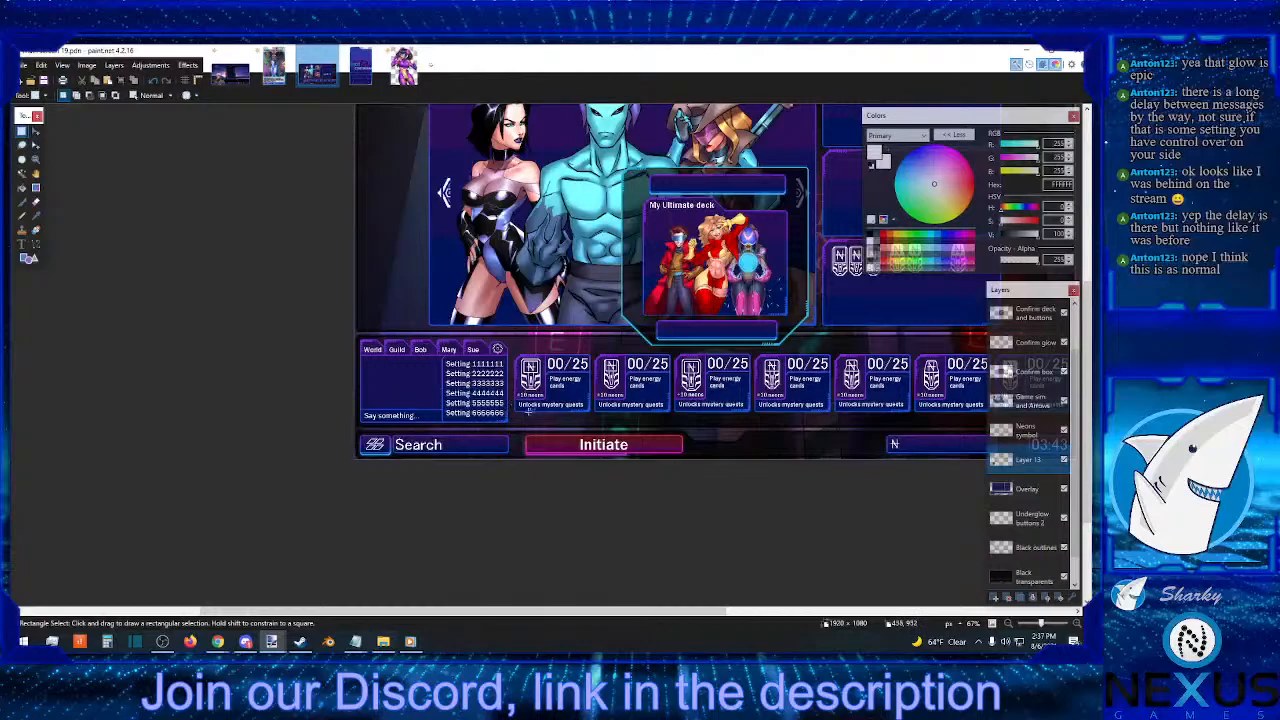
{"action": "left_click_drag", "start_coordinate": [620, 152], "coordinate": [826, 352]}
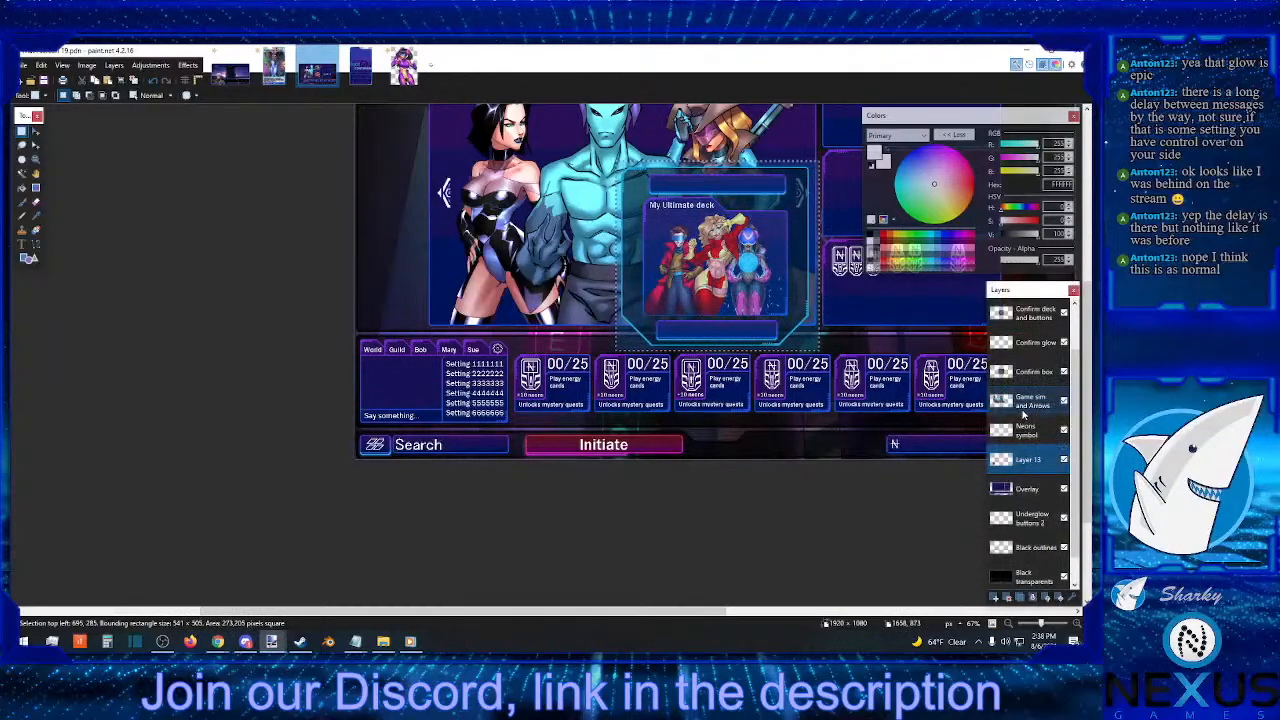
{"action": "scroll", "coordinate": [1030, 375], "scroll_direction": "up", "scroll_amount": 2}
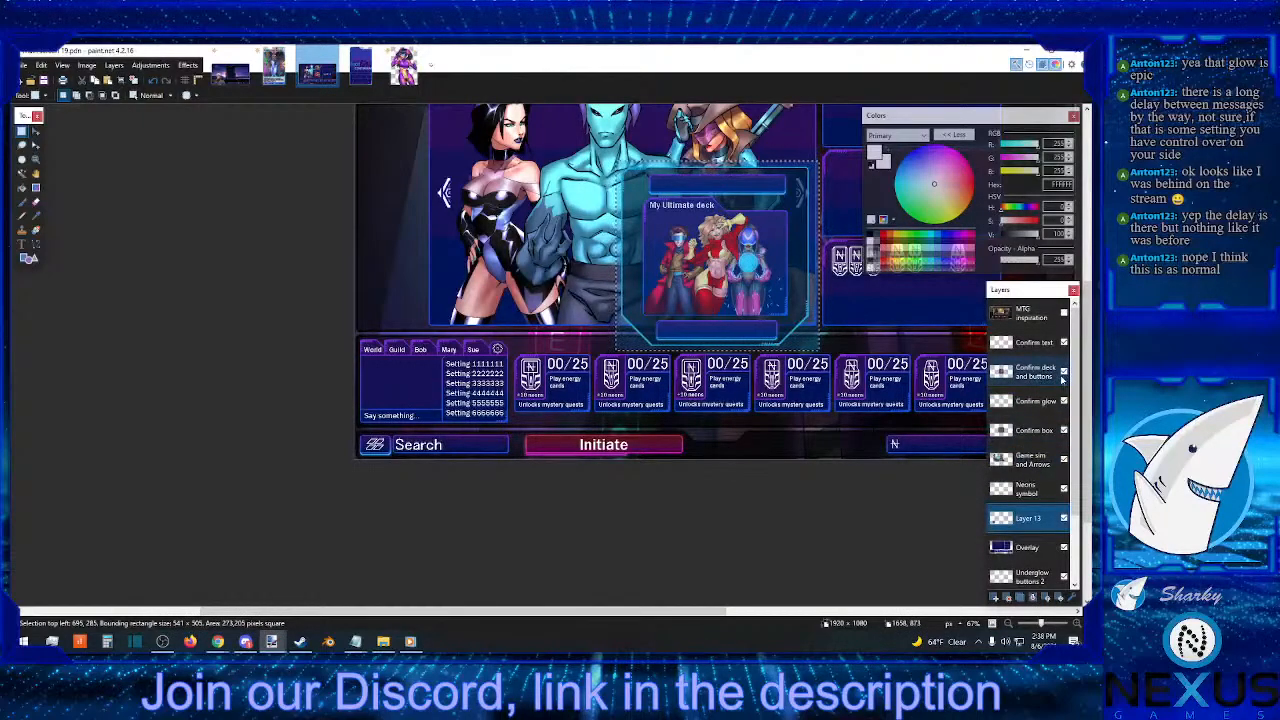
{"action": "left_click", "coordinate": [1063, 372]}
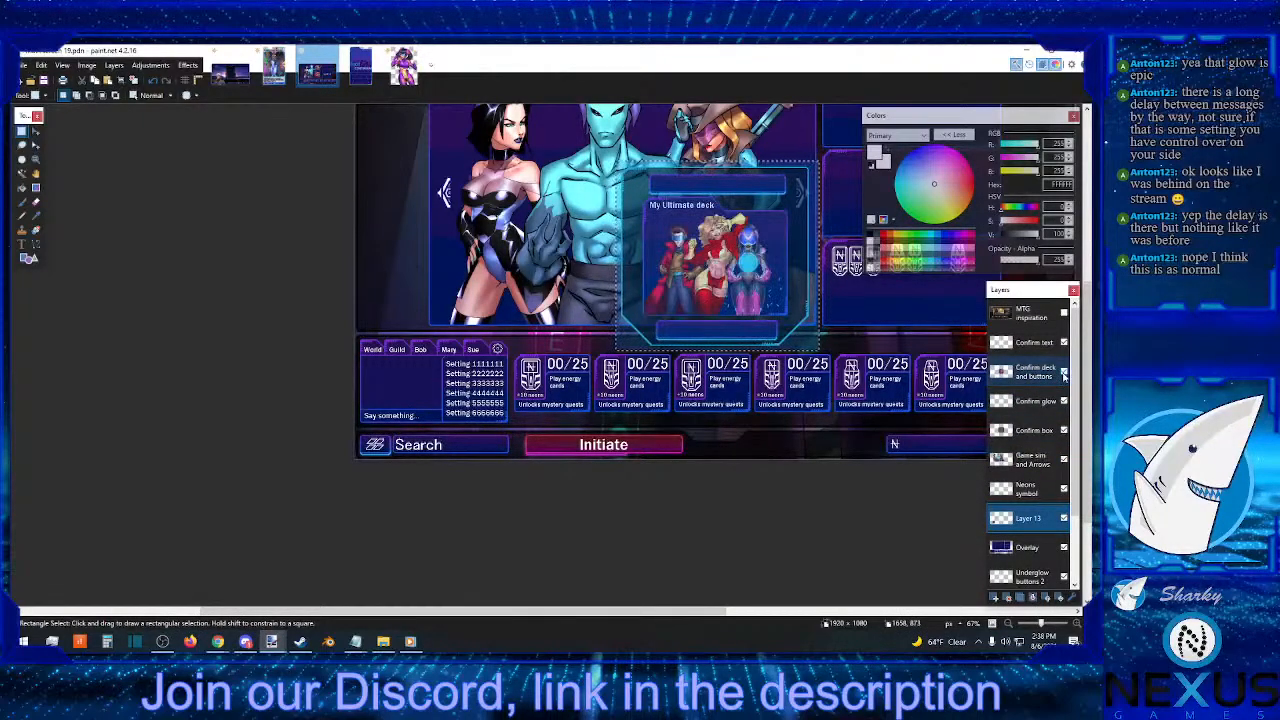
{"action": "left_click", "coordinate": [1063, 430]}
{"action": "left_click", "coordinate": [1030, 430]}
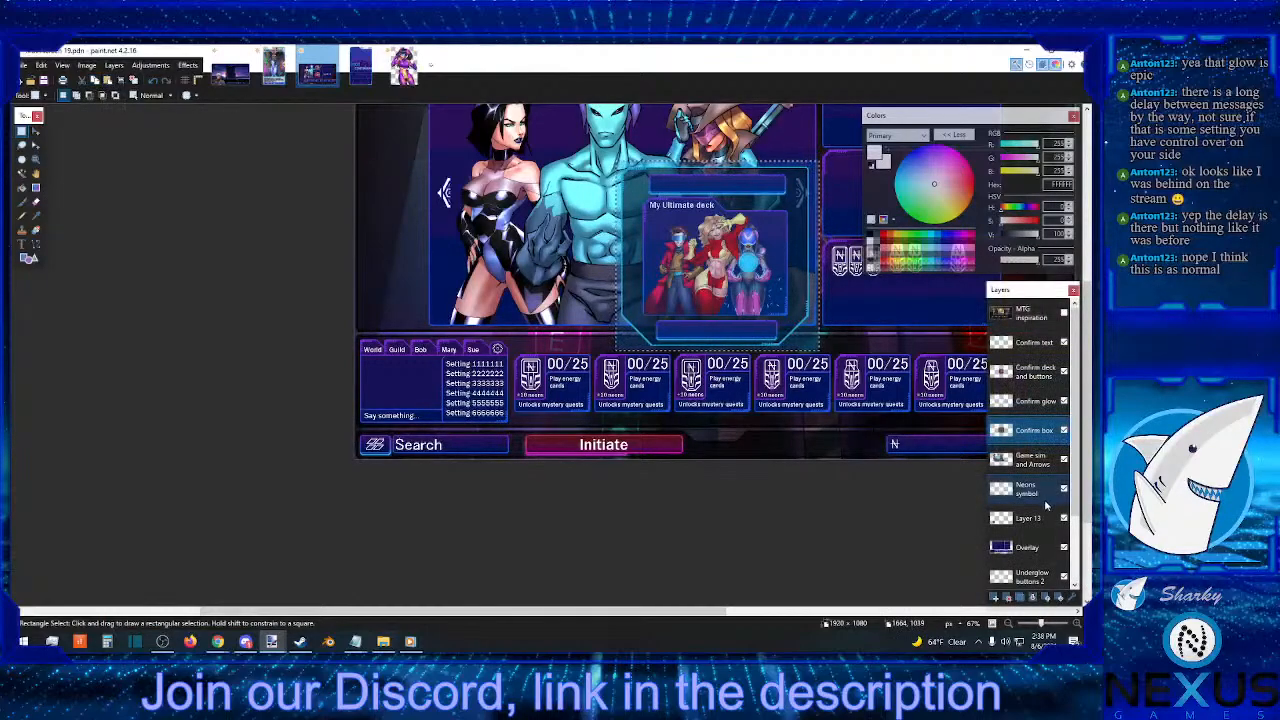
- Rename Layer 13 as Chat Settings
{"action": "left_click", "coordinate": [1038, 523]}
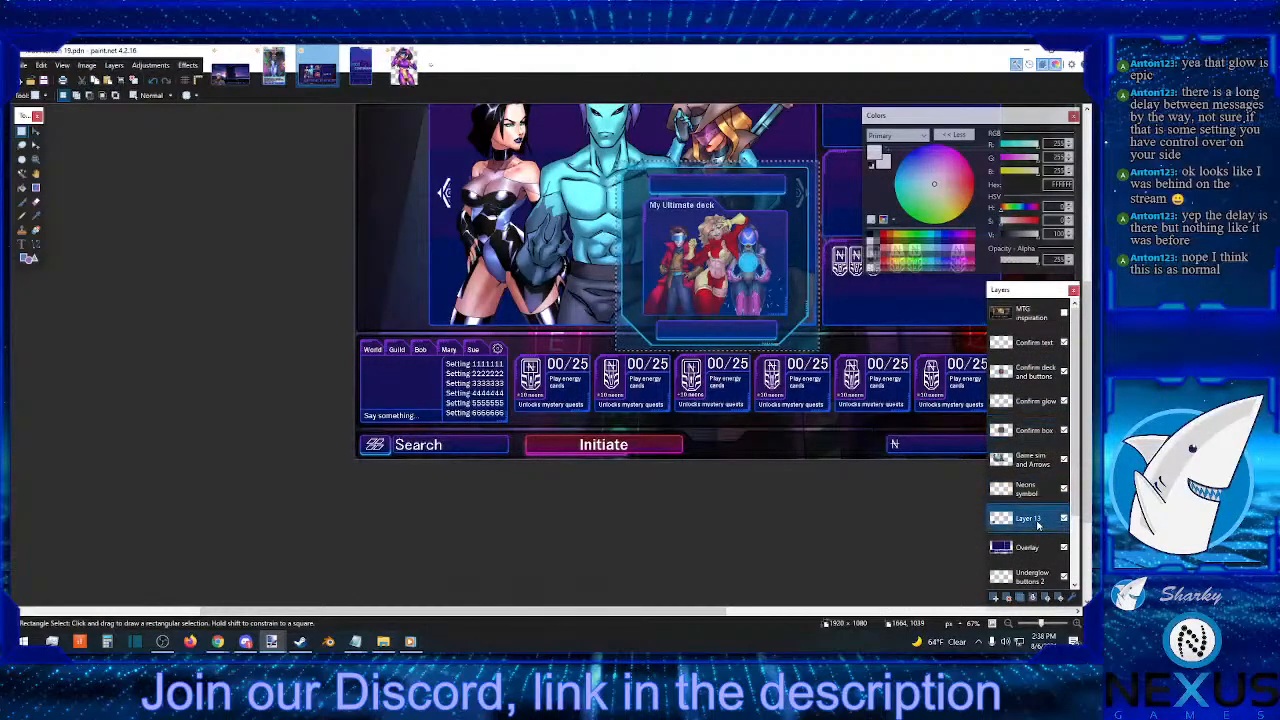
{"action": "double_click", "coordinate": [1038, 521]}
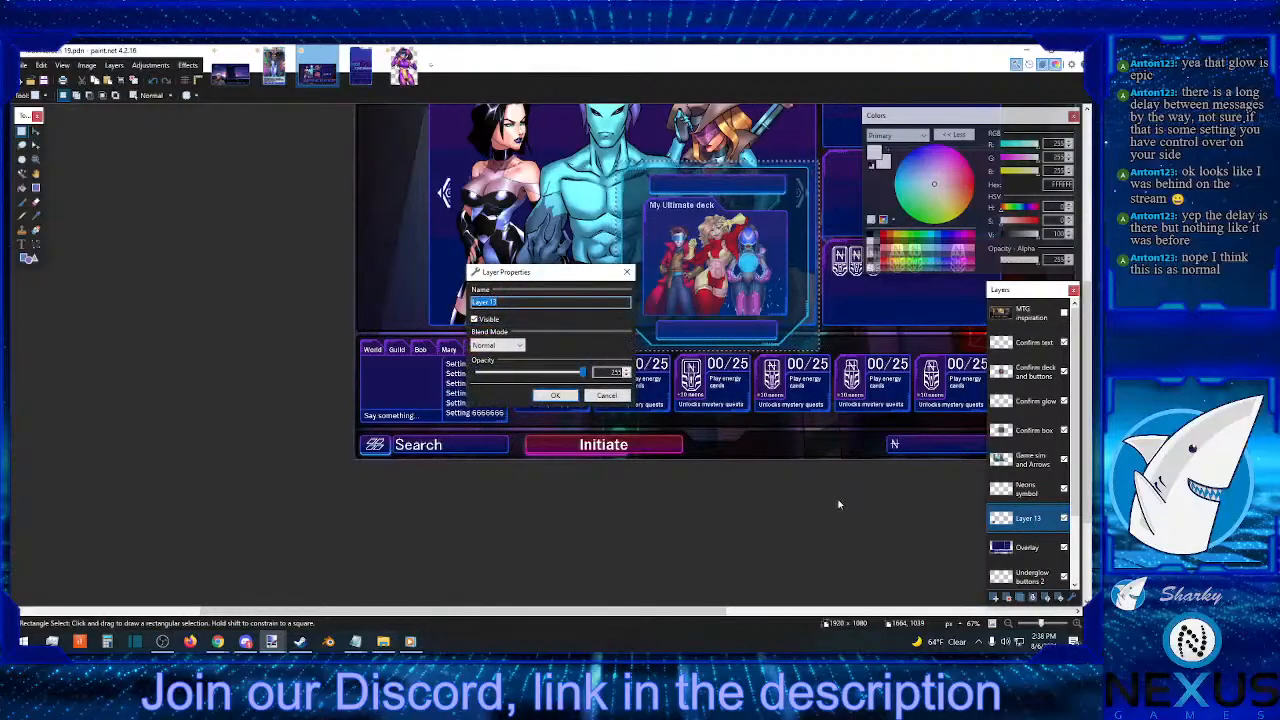
{"action": "type", "text": "I"}
{"action": "type", "text": "etting"}
{"action": "type", "text": "Chat"}
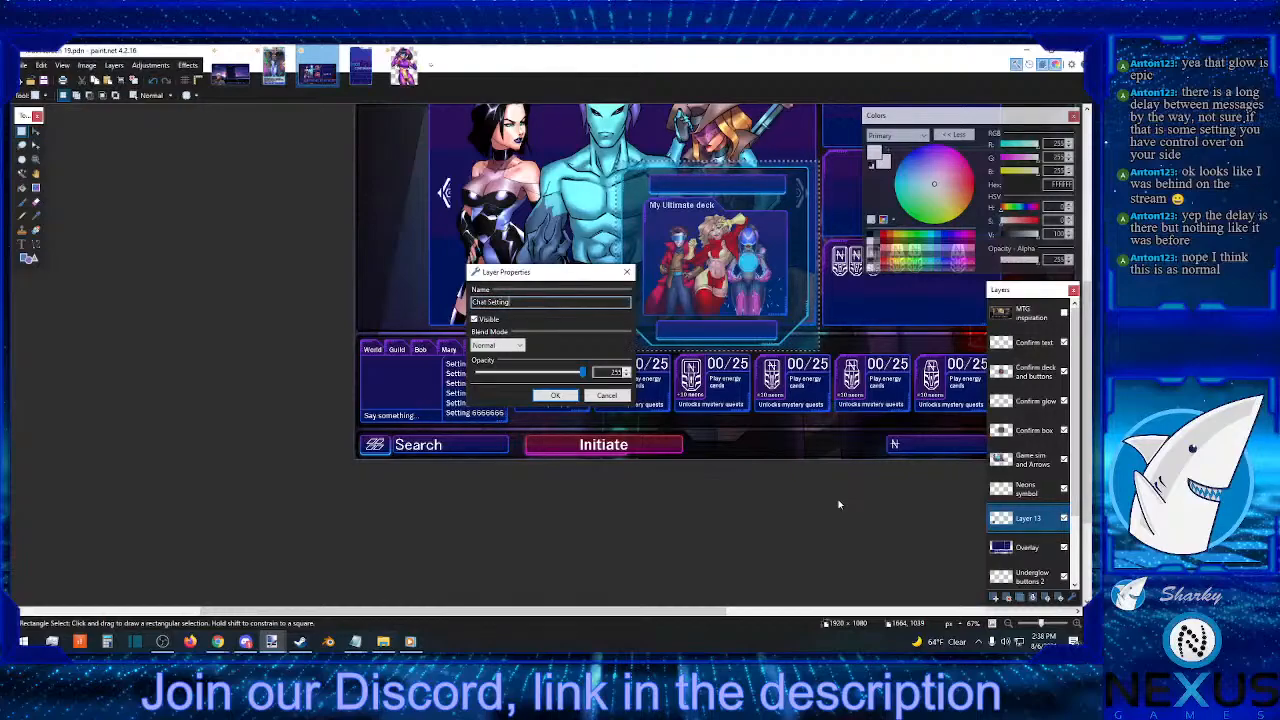
{"action": "key", "text": "Return"}
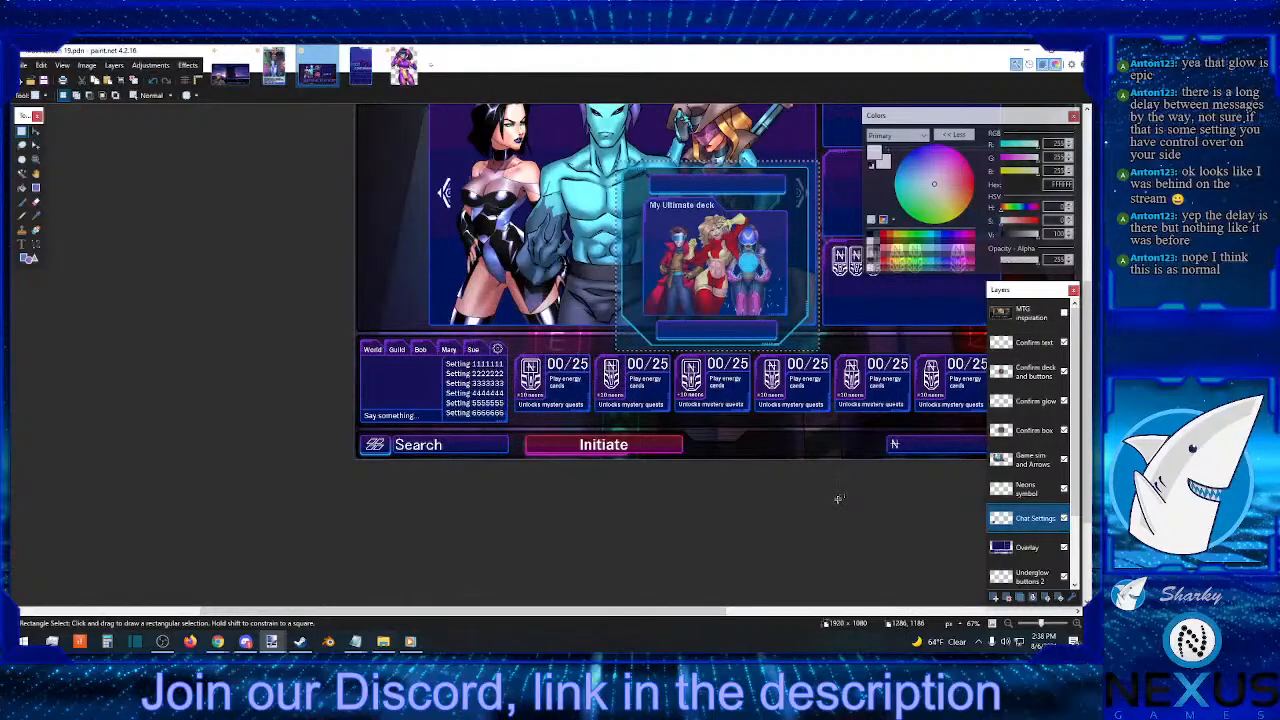
- Add a new layer above Chat Settings and name it Friendlist
{"action": "left_click", "coordinate": [994, 598]}
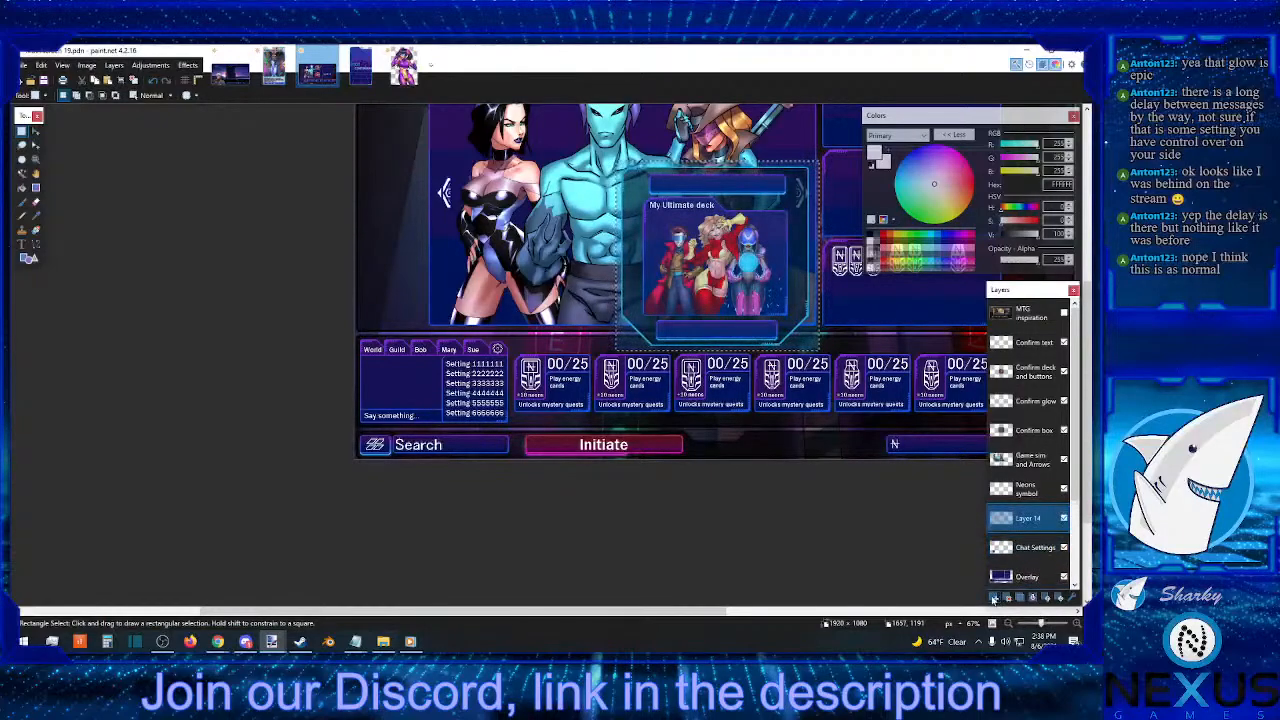
{"action": "double_click", "coordinate": [1026, 519]}
{"action": "type", "text": "Fr"}
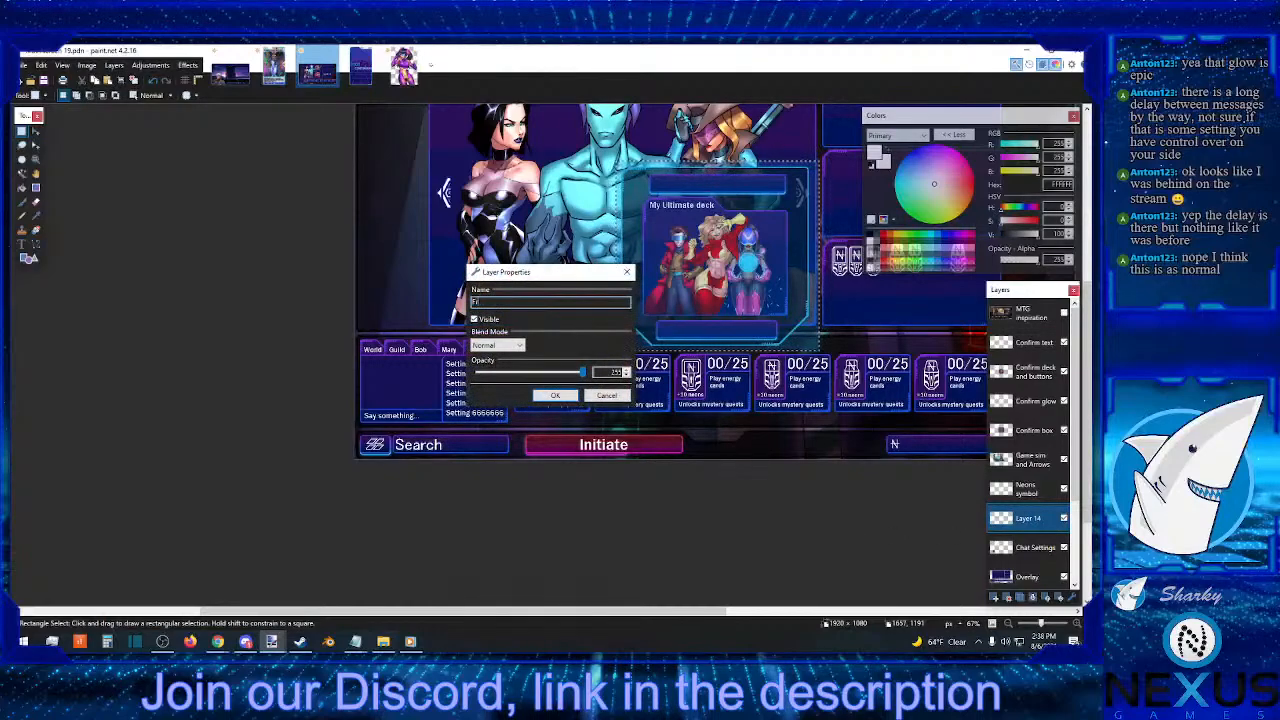
{"action": "type", "text": "iendlist"}
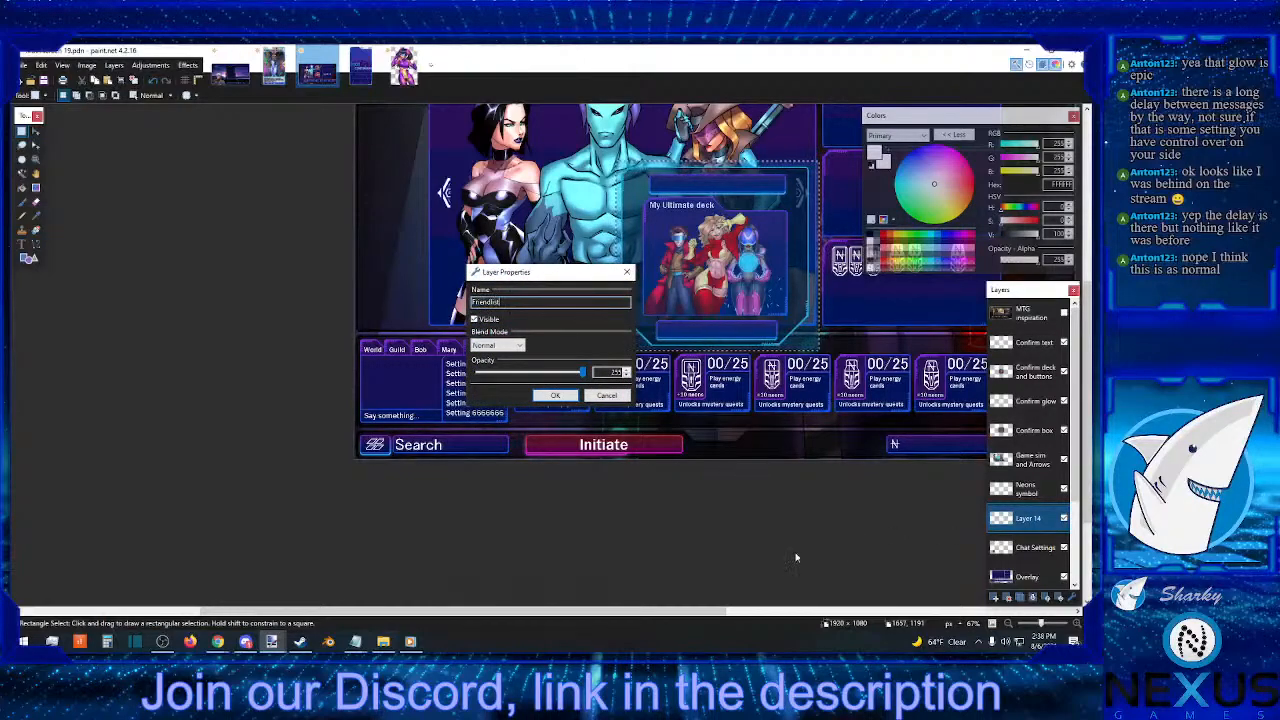
{"action": "key", "text": "Return"}
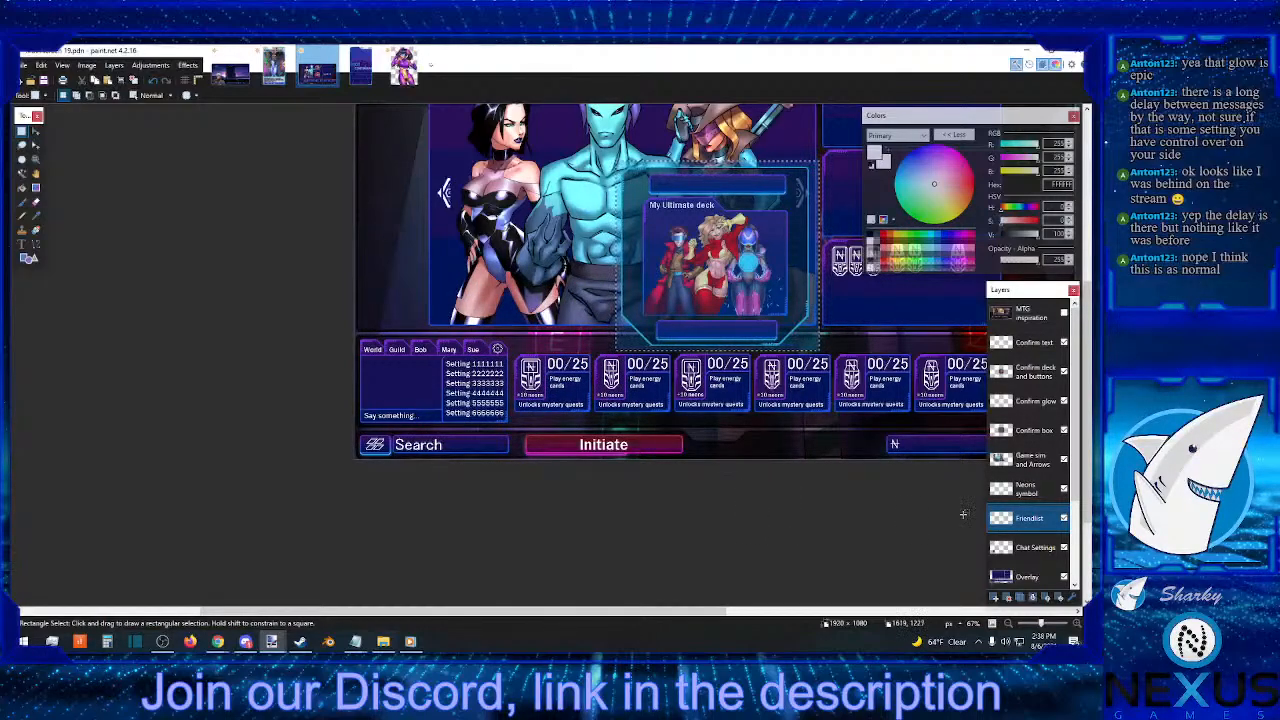
- Correct the new layer's name to Friendslist
{"action": "double_click", "coordinate": [1030, 518]}
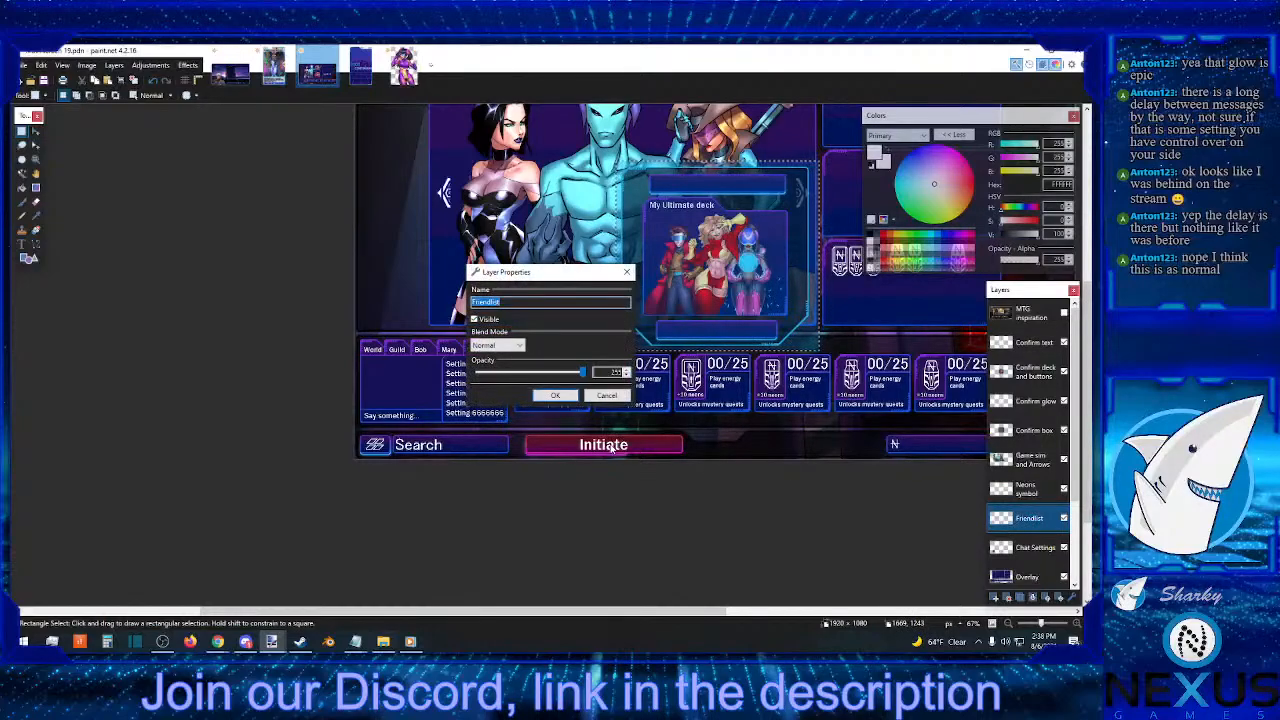
{"action": "key", "text": "Home"}
{"action": "key", "text": "Right"}
{"action": "key", "text": "Right"}
{"action": "key", "text": "Right"}
{"action": "key", "text": "Right"}
{"action": "key", "text": "Right"}
{"action": "key", "text": "Right"}
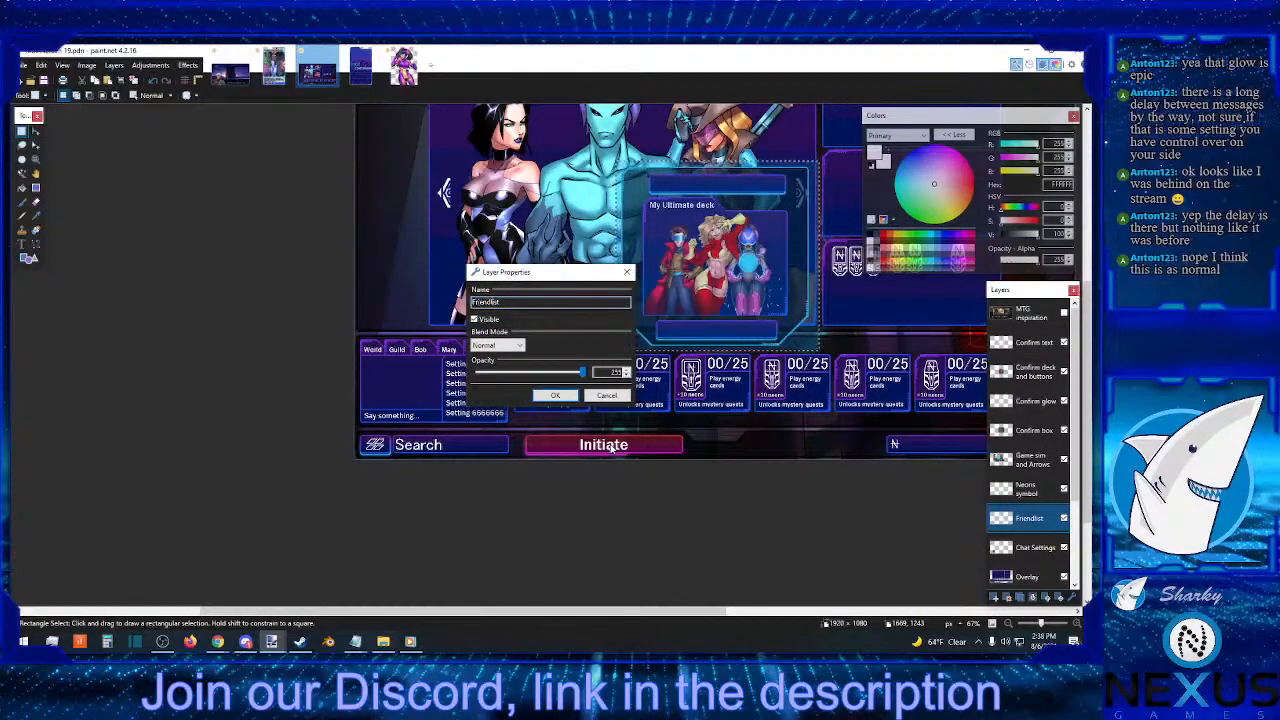
{"action": "type", "text": "s"}
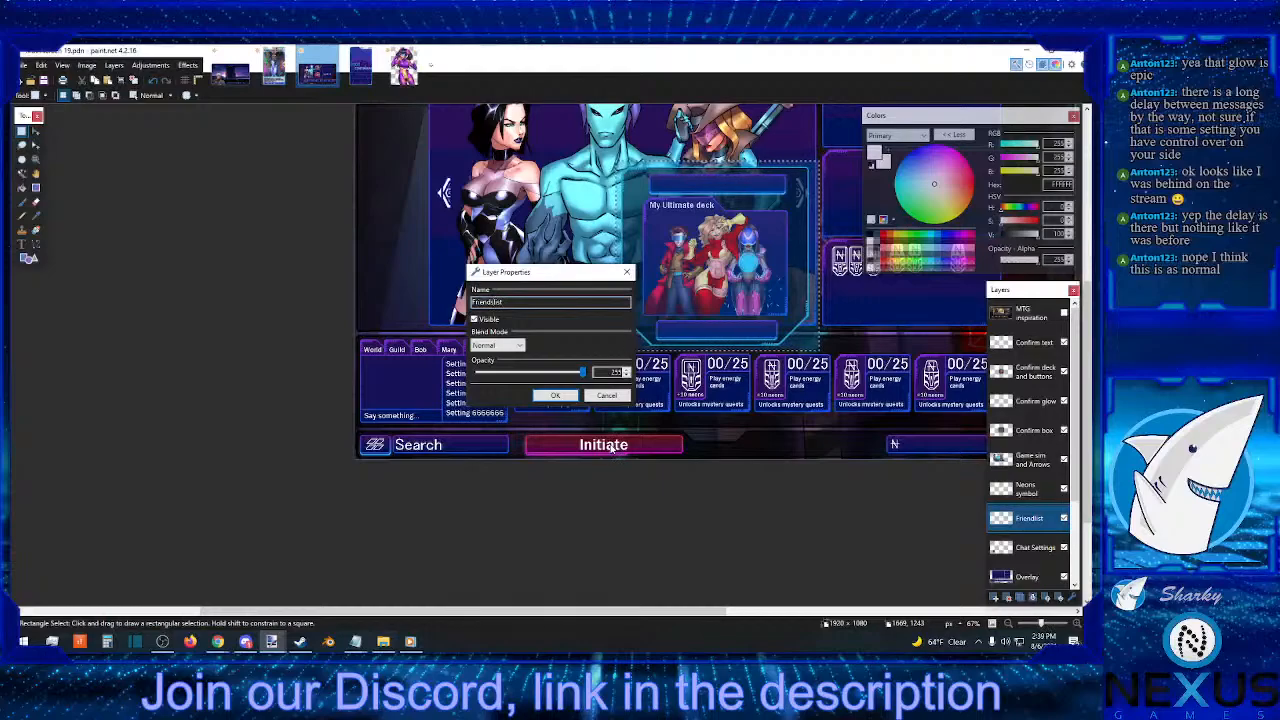
{"action": "key", "text": "Return"}
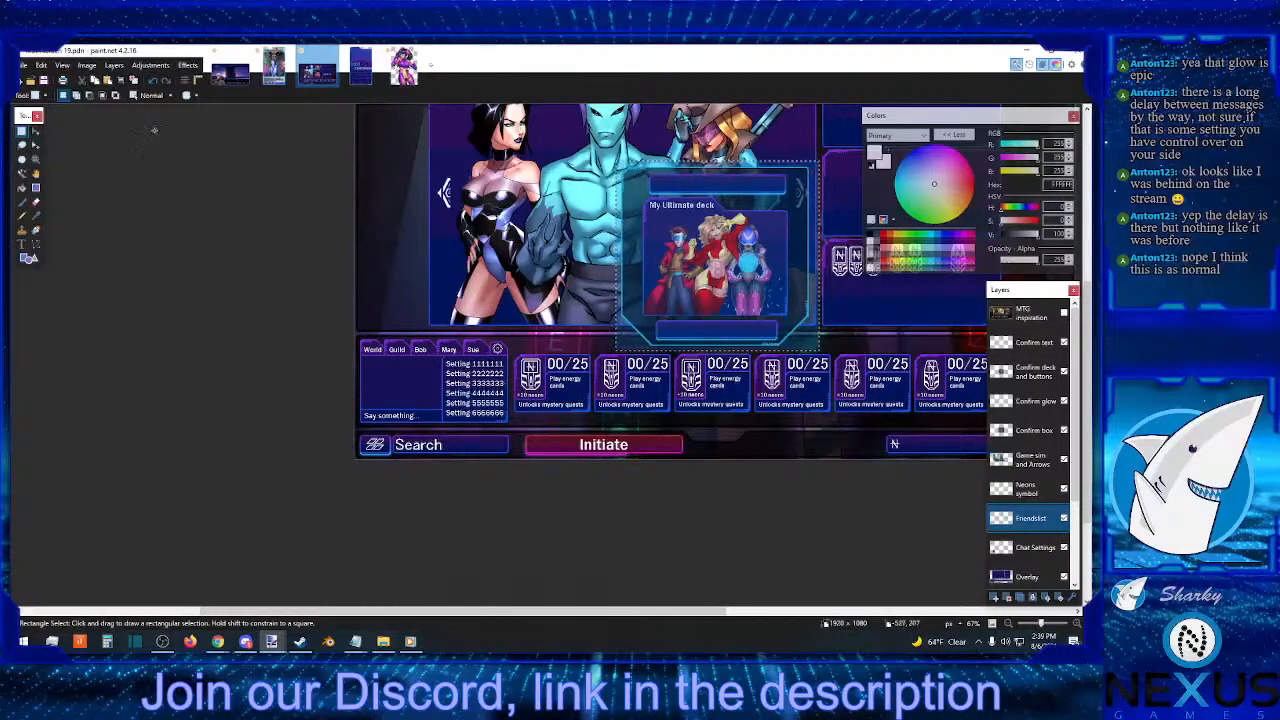
- Paste the copied frame into the Friendslist layer over the dark-haired character and raise the layer above Confirm text
{"action": "left_click", "coordinate": [107, 80]}
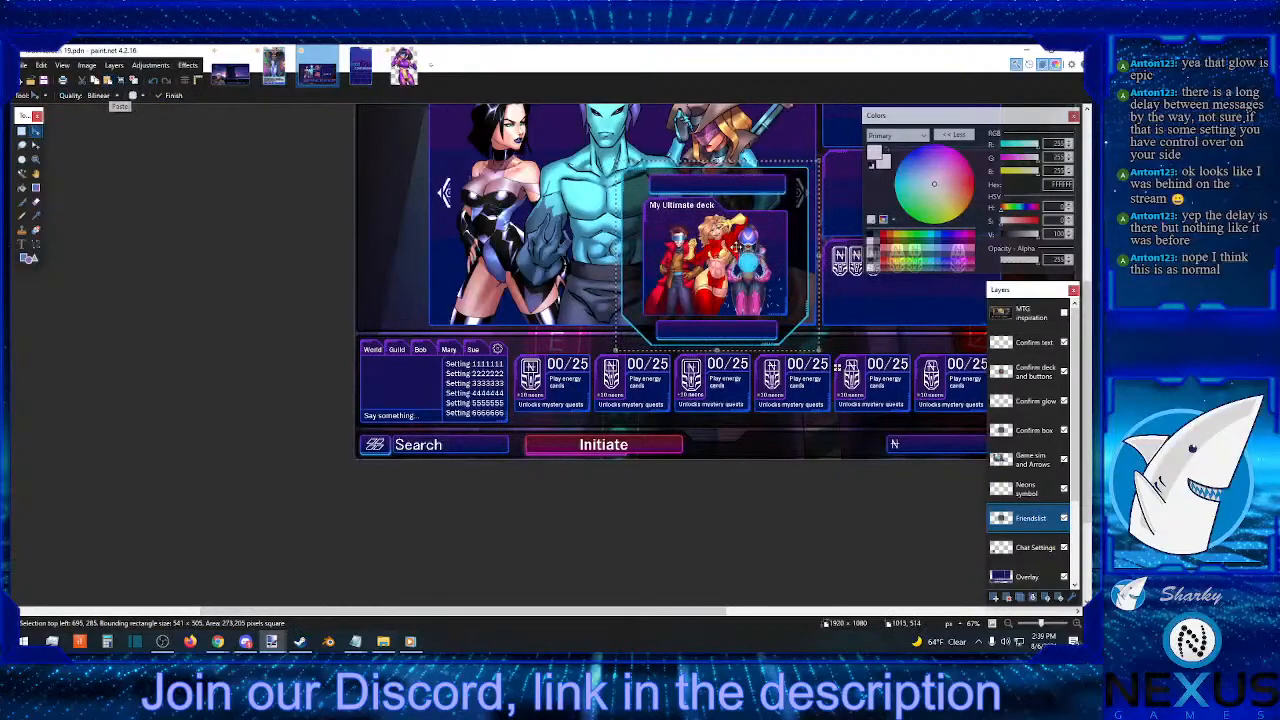
{"action": "left_click_drag", "start_coordinate": [736, 243], "coordinate": [507, 232]}
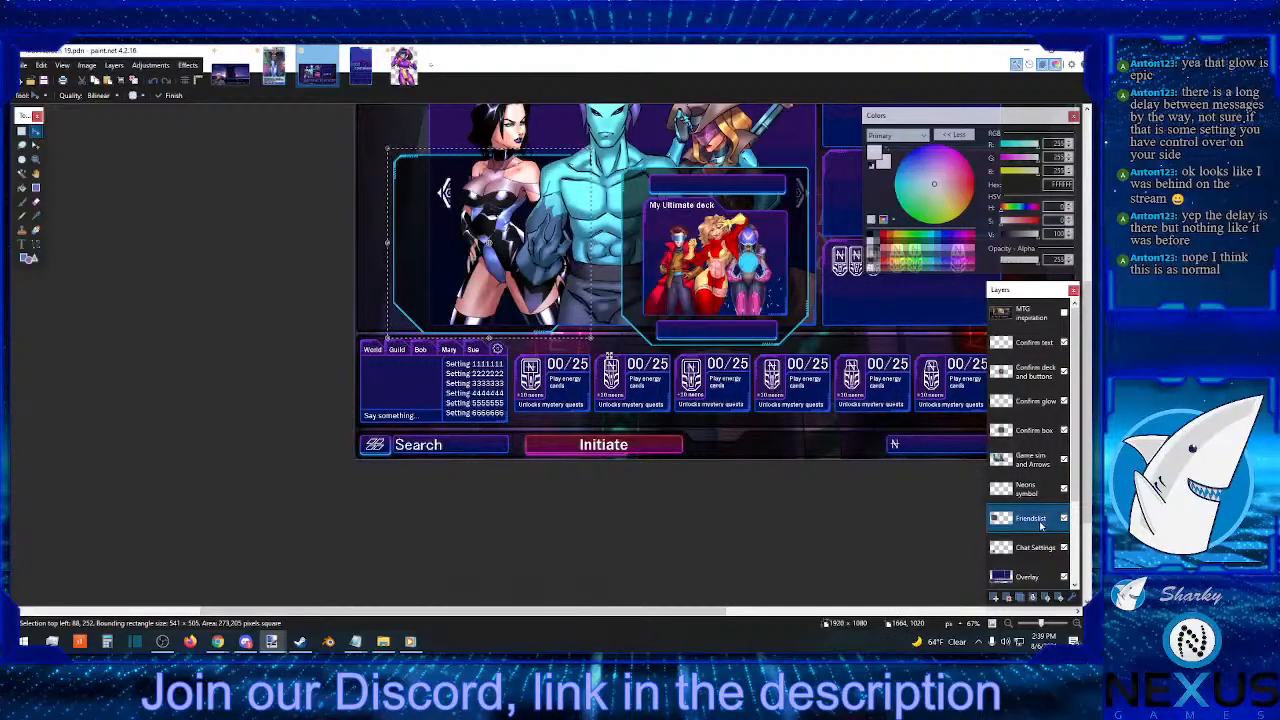
{"action": "left_click_drag", "start_coordinate": [1041, 527], "coordinate": [1020, 342]}
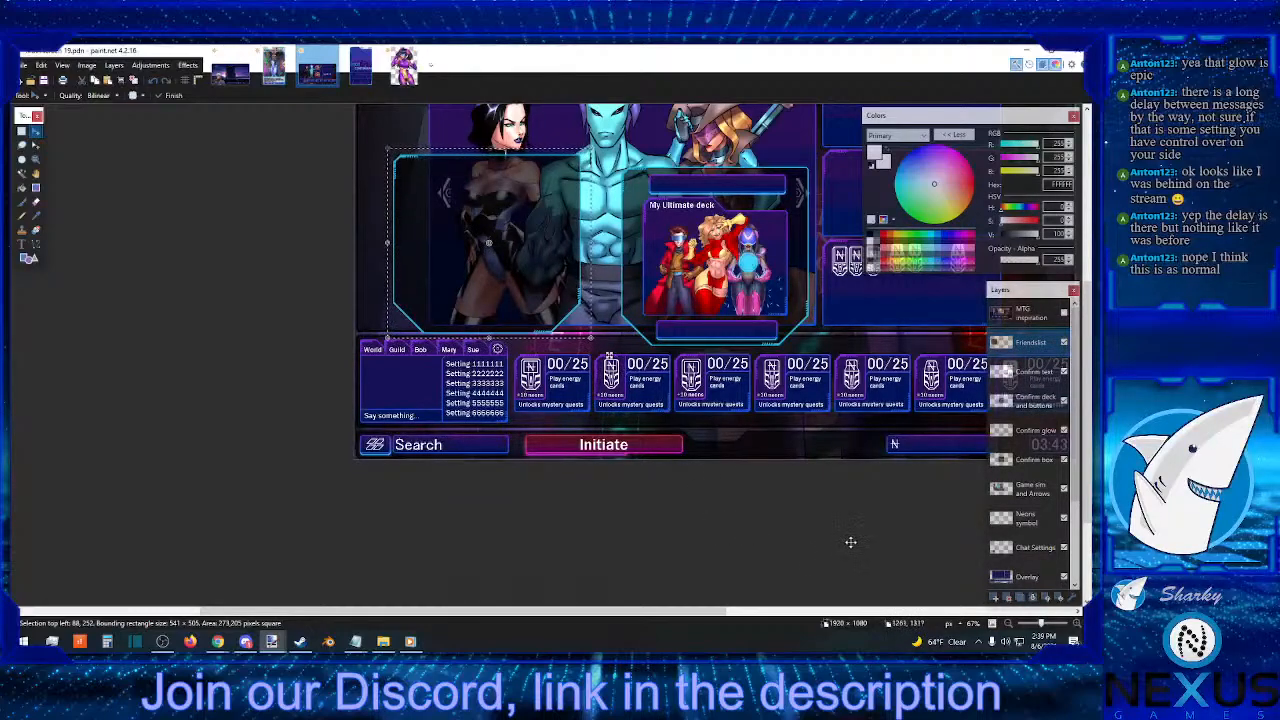
- Shift the pasted frame slightly left so its selection starts at about 70, 250 pixels
{"action": "left_click", "coordinate": [1077, 624]}
{"action": "left_click", "coordinate": [752, 612]}
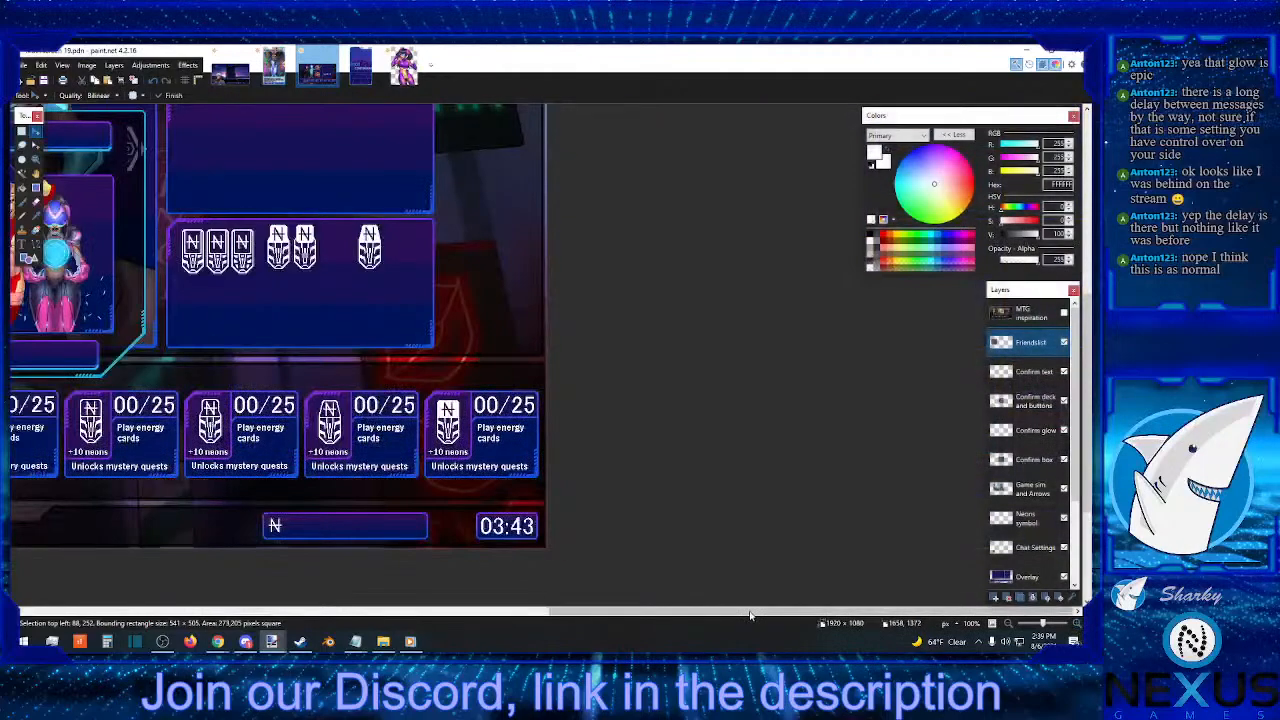
{"action": "left_click_drag", "start_coordinate": [750, 611], "coordinate": [331, 598]}
{"action": "scroll", "coordinate": [414, 574], "scroll_direction": "up", "scroll_amount": 2}
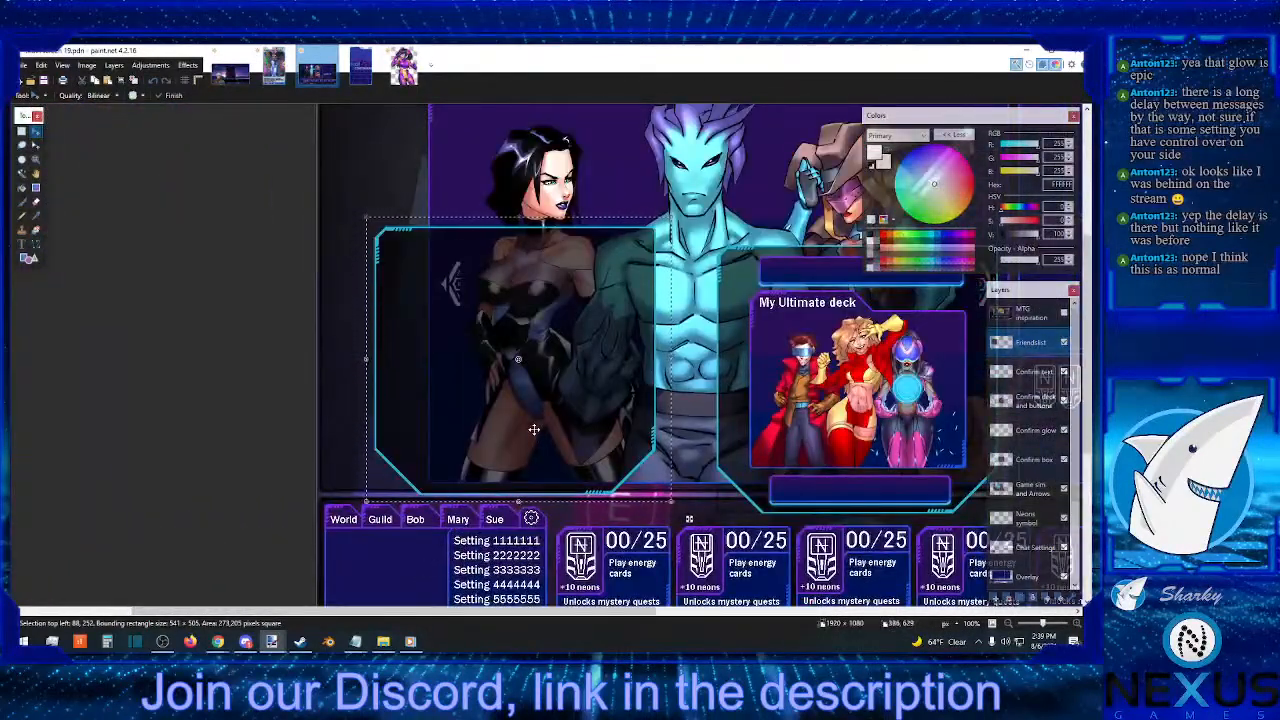
{"action": "left_click_drag", "start_coordinate": [533, 429], "coordinate": [523, 428]}
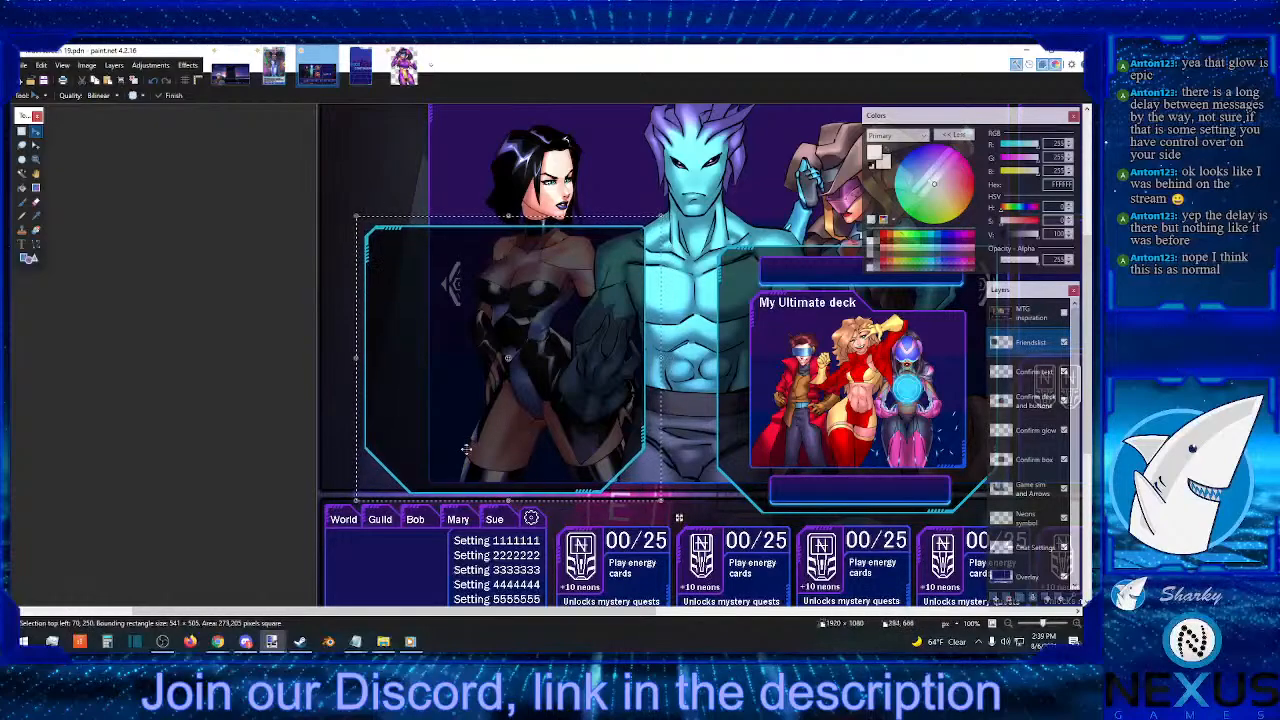
- Narrow the pasted frame by selecting its right portion, about 305 × 516 pixels, and shifting it about 190 pixels left, then deselect
{"action": "left_click", "coordinate": [22, 131]}
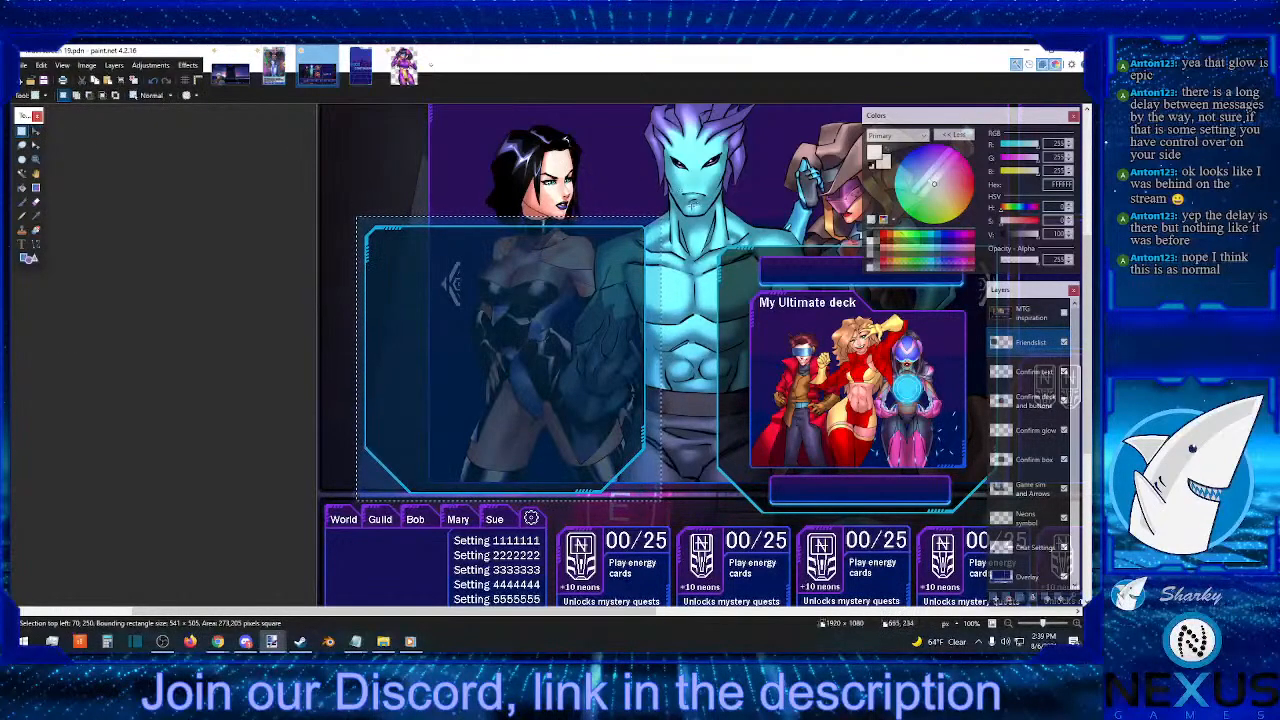
{"action": "left_click_drag", "start_coordinate": [692, 207], "coordinate": [519, 498]}
{"action": "left_click", "coordinate": [36, 131]}
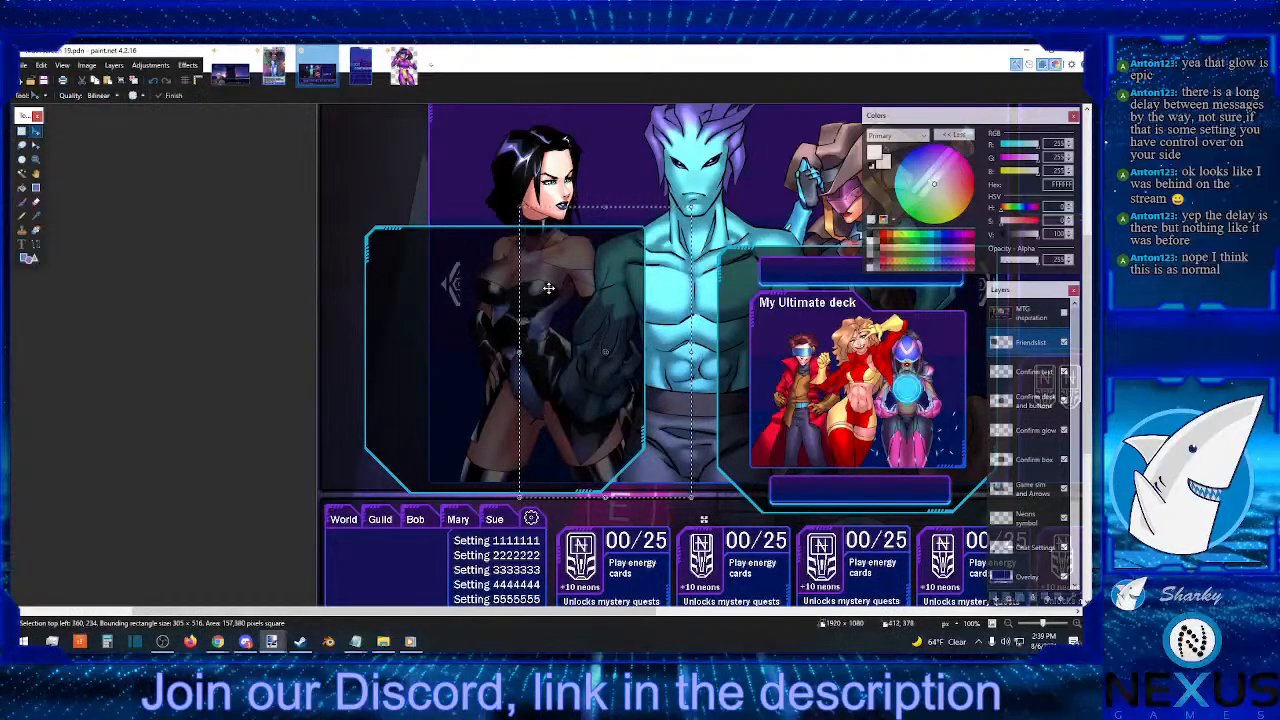
{"action": "key", "text": "Left"}
{"action": "key", "text": "Left"}
{"action": "key", "text": "Left"}
{"action": "key", "text": "Left"}
{"action": "key", "text": "Left"}
{"action": "key", "text": "Left"}
{"action": "key", "text": "Left"}
{"action": "key", "text": "Left"}
{"action": "key", "text": "Left"}
{"action": "key", "text": "Left"}
{"action": "key", "text": "Left"}
{"action": "key", "text": "Left"}
{"action": "key", "text": "Left"}
{"action": "key", "text": "Left"}
{"action": "key", "text": "Left"}
{"action": "key", "text": "Left"}
{"action": "key", "text": "Left"}
{"action": "key", "text": "Left"}
{"action": "key", "text": "Left"}
{"action": "key", "text": "Left"}
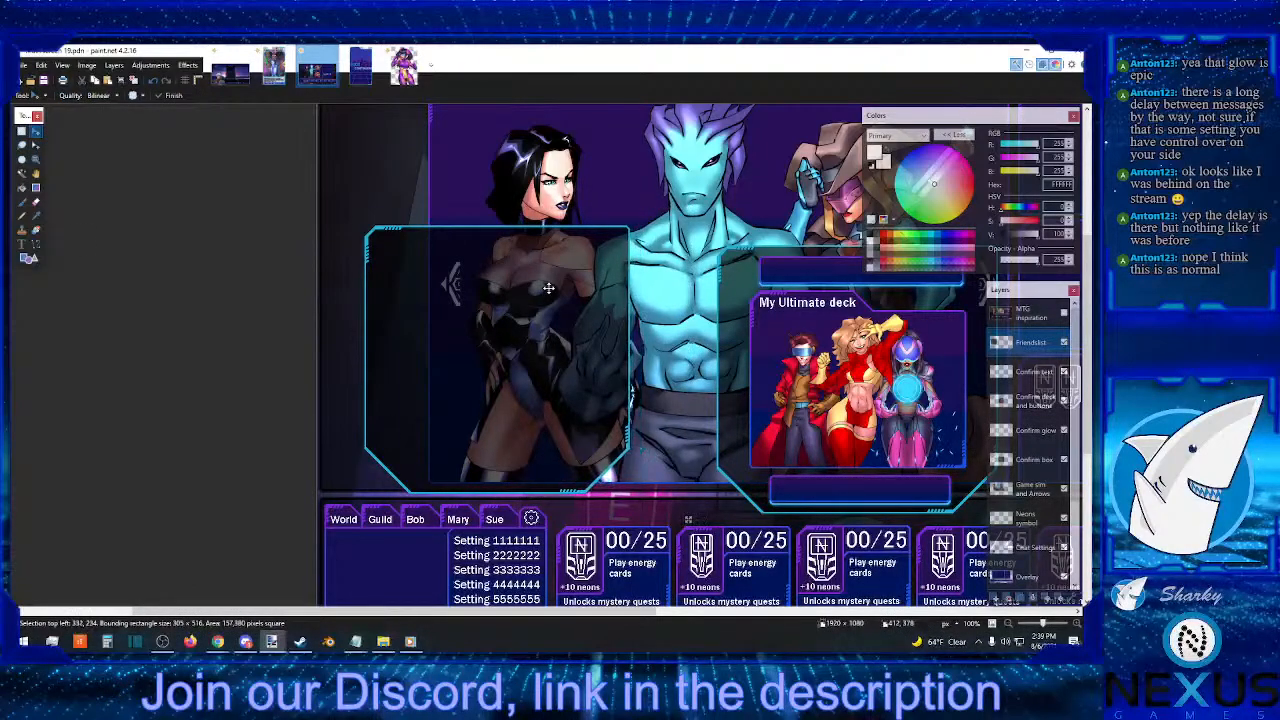
{"action": "key", "text": "Left"}
{"action": "key", "text": "Left"}
{"action": "key", "text": "Left"}
{"action": "key", "text": "Left"}
{"action": "key", "text": "Left"}
{"action": "key", "text": "Left"}
{"action": "key", "text": "Left"}
{"action": "key", "text": "Left"}
{"action": "key", "text": "Left"}
{"action": "key", "text": "Left"}
{"action": "key", "text": "Left"}
{"action": "key", "text": "Left"}
{"action": "key", "text": "Left"}
{"action": "key", "text": "Left"}
{"action": "key", "text": "Left"}
{"action": "key", "text": "Left"}
{"action": "key", "text": "Left"}
{"action": "key", "text": "Left"}
{"action": "key", "text": "Left"}
{"action": "key", "text": "Left"}
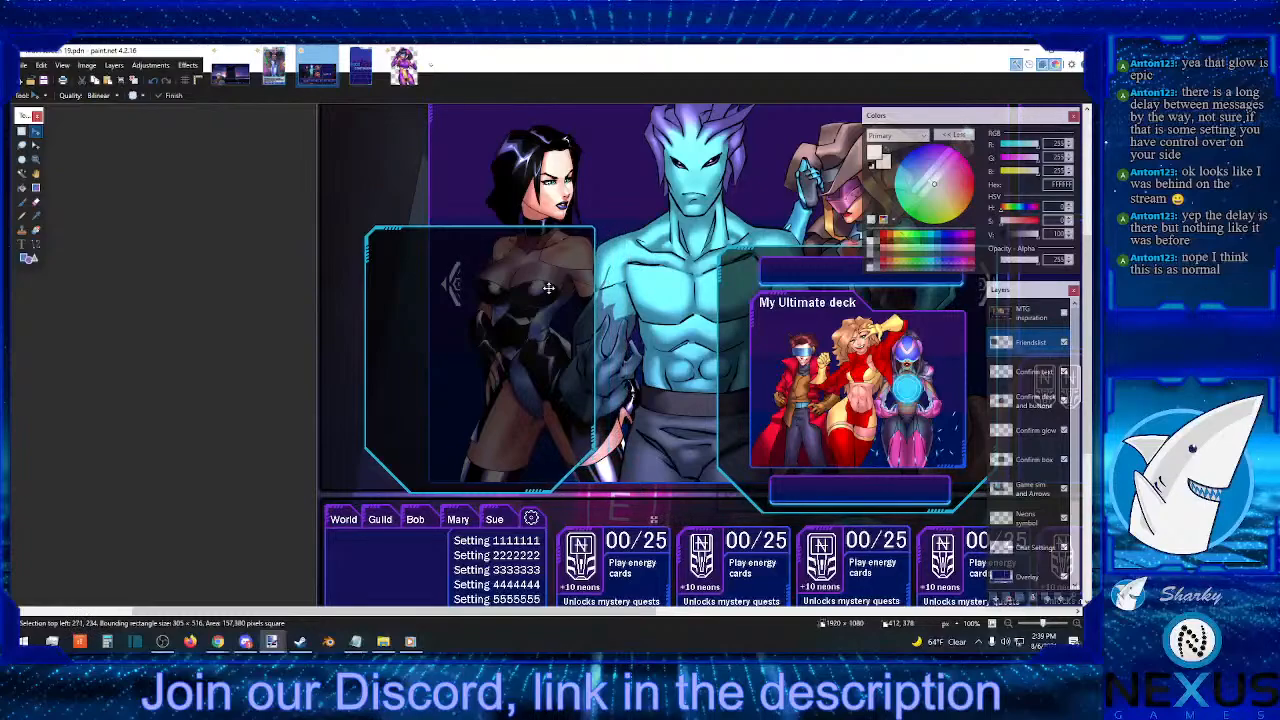
{"action": "key", "text": "Left"}
{"action": "key", "text": "Left"}
{"action": "key", "text": "Left"}
{"action": "key", "text": "Left"}
{"action": "key", "text": "Left"}
{"action": "key", "text": "Left"}
{"action": "key", "text": "Left"}
{"action": "key", "text": "Left"}
{"action": "key", "text": "Left"}
{"action": "key", "text": "Left"}
{"action": "key", "text": "Left"}
{"action": "key", "text": "Left"}
{"action": "key", "text": "Left"}
{"action": "key", "text": "Left"}
{"action": "key", "text": "Left"}
{"action": "key", "text": "Left"}
{"action": "key", "text": "Left"}
{"action": "key", "text": "Left"}
{"action": "key", "text": "Left"}
{"action": "key", "text": "Left"}
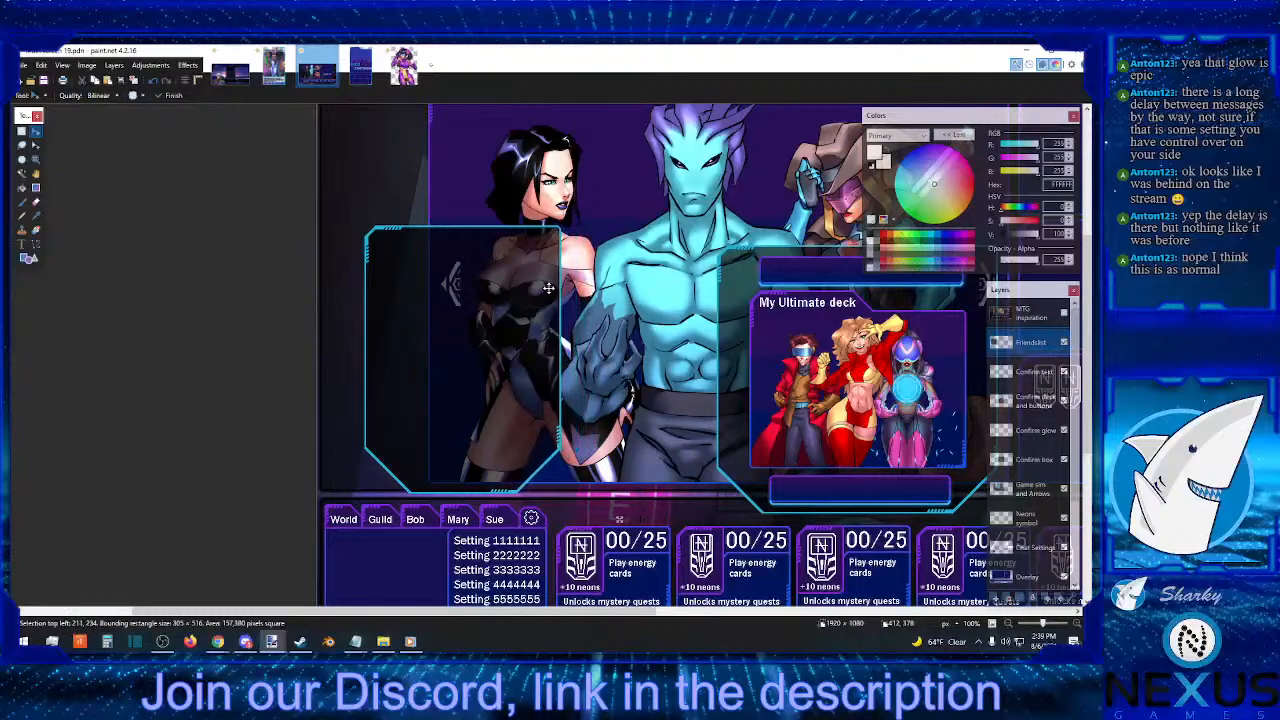
{"action": "key", "text": "Left"}
{"action": "key", "text": "Left"}
{"action": "key", "text": "Left"}
{"action": "key", "text": "Left"}
{"action": "key", "text": "Left"}
{"action": "key", "text": "Left"}
{"action": "key", "text": "Left"}
{"action": "key", "text": "Left"}
{"action": "key", "text": "Left"}
{"action": "key", "text": "Left"}
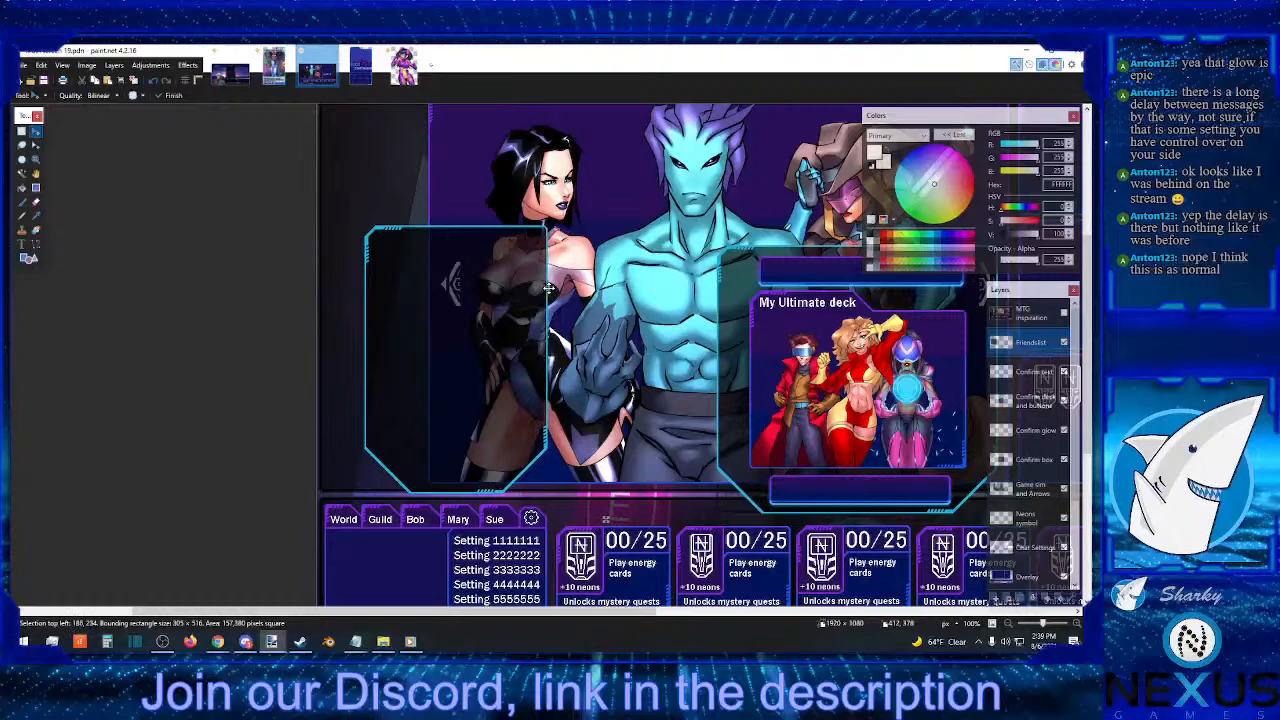
{"action": "key", "text": "Left"}
{"action": "key", "text": "Left"}
{"action": "key", "text": "Left"}
{"action": "key", "text": "Left"}
{"action": "key", "text": "Left"}
{"action": "key", "text": "Left"}
{"action": "key", "text": "Left"}
{"action": "key", "text": "Left"}
{"action": "key", "text": "Left"}
{"action": "key", "text": "Left"}
{"action": "key", "text": "Left"}
{"action": "key", "text": "Left"}
{"action": "key", "text": "Left"}
{"action": "key", "text": "Left"}
{"action": "key", "text": "Left"}
{"action": "key", "text": "Left"}
{"action": "key", "text": "Left"}
{"action": "key", "text": "Left"}
{"action": "key", "text": "Left"}
{"action": "key", "text": "Left"}
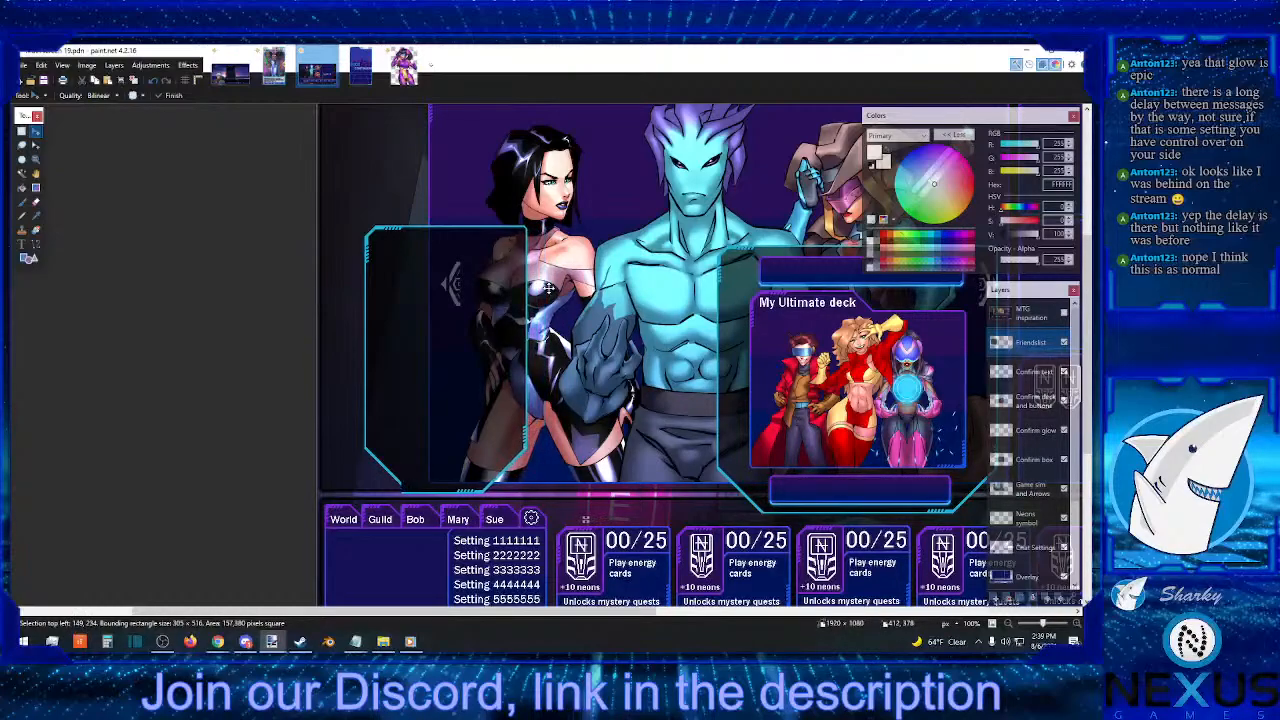
{"action": "key", "text": "Right"}
{"action": "key", "text": "Right"}
{"action": "key", "text": "Right"}
{"action": "key", "text": "Right"}
{"action": "key", "text": "Right"}
{"action": "key", "text": "Right"}
{"action": "key", "text": "Right"}
{"action": "key", "text": "Right"}
{"action": "key", "text": "Right"}
{"action": "key", "text": "Right"}
{"action": "key", "text": "Right"}
{"action": "key", "text": "Right"}
{"action": "key", "text": "Right"}
{"action": "key", "text": "Right"}
{"action": "key", "text": "Right"}
{"action": "key", "text": "Right"}
{"action": "key", "text": "Right"}
{"action": "key", "text": "Right"}
{"action": "key", "text": "Right"}
{"action": "key", "text": "Right"}
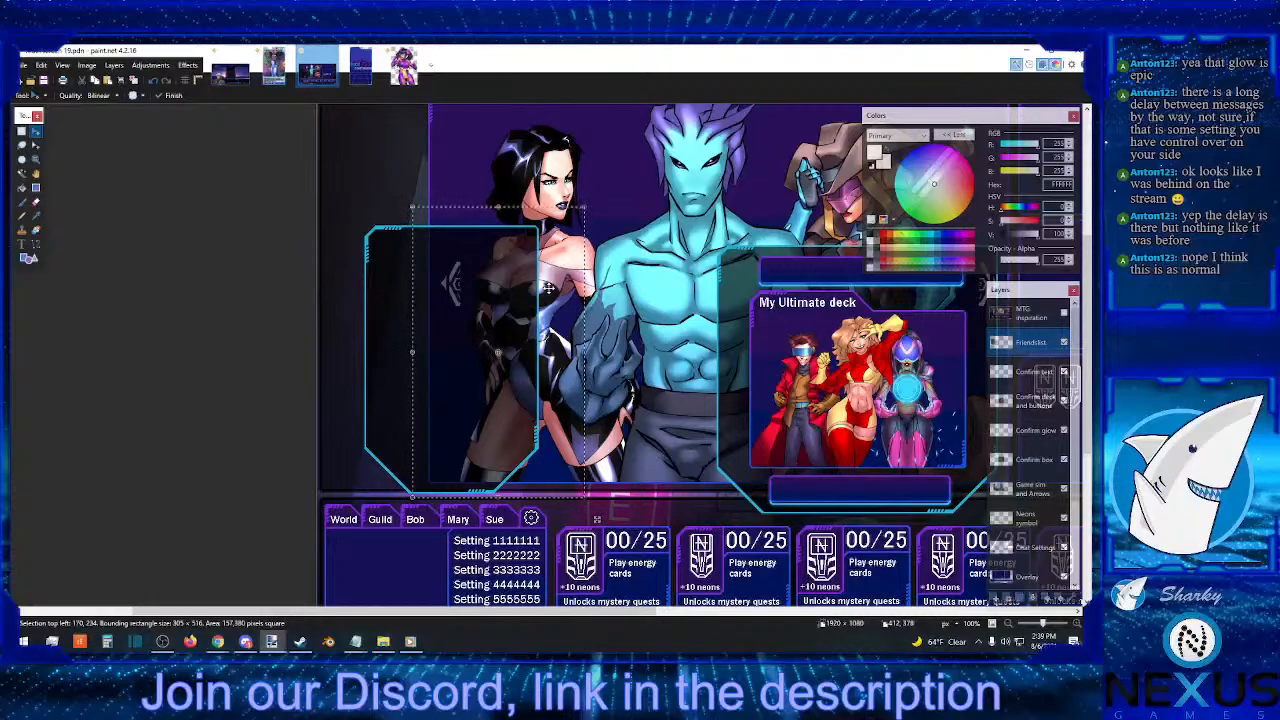
{"action": "left_click", "coordinate": [22, 131]}
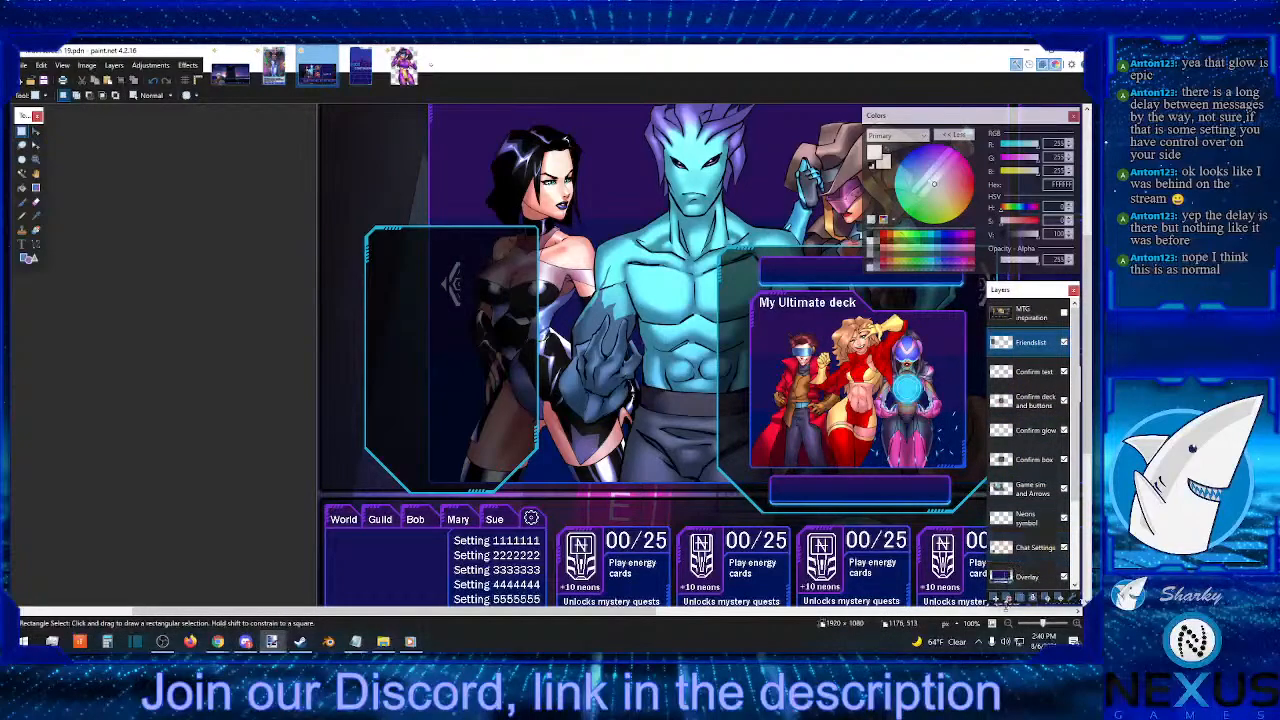
- Add a new layer above Friendslist and name it Fake friends
{"action": "left_click", "coordinate": [996, 598]}
{"action": "double_click", "coordinate": [1026, 344]}
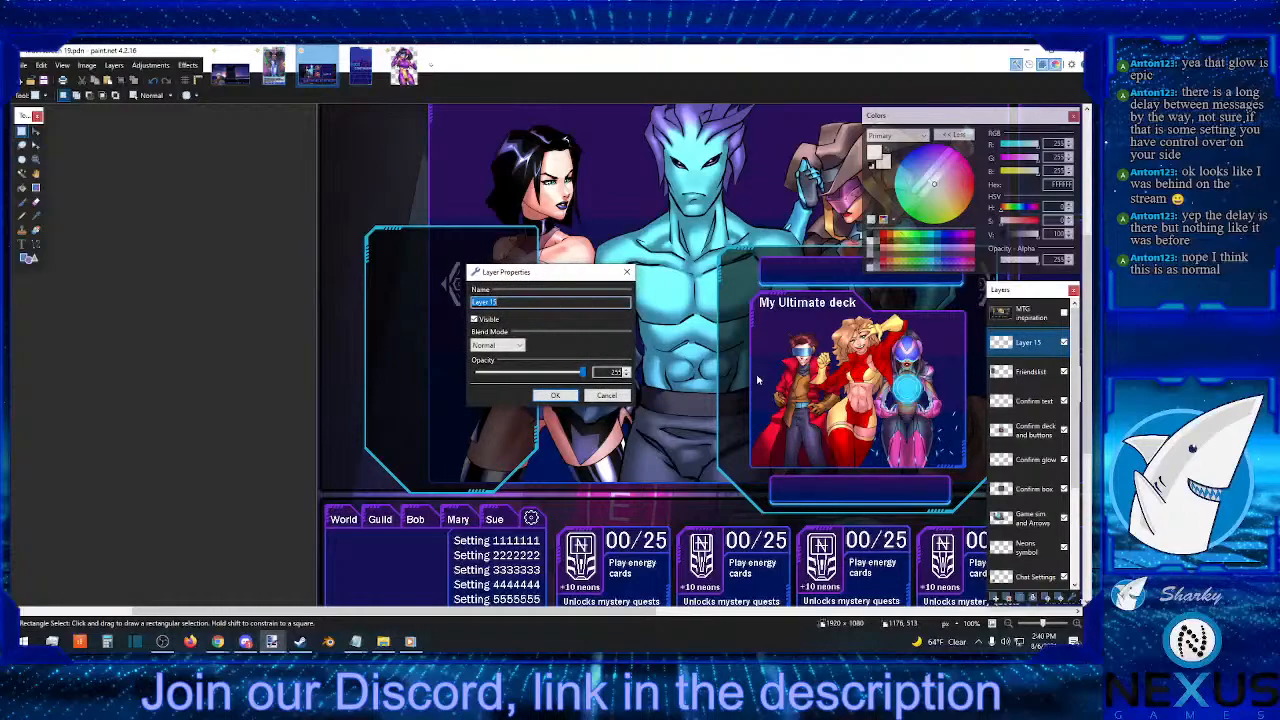
{"action": "key", "text": "BackSpace"}
{"action": "type", "text": "Fake friends"}
{"action": "key", "text": "Return"}
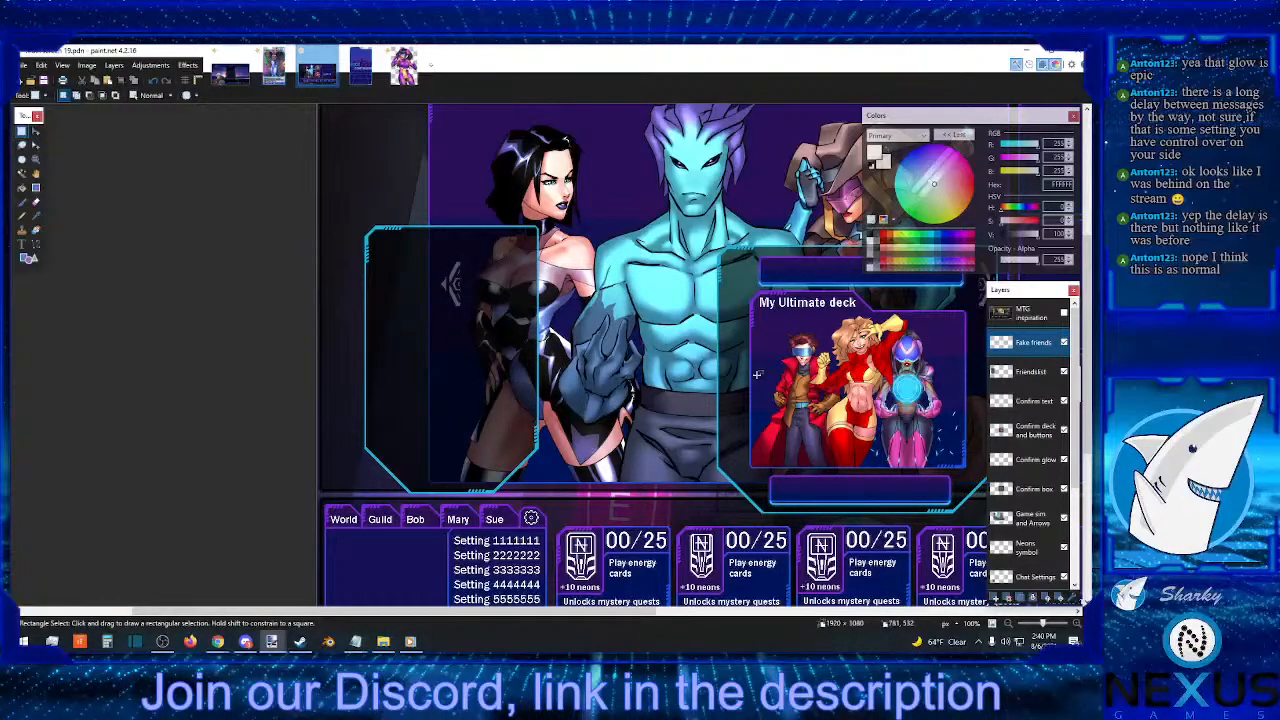
- Start a white text list near the upper edge of the empty friends panel with the entry "Sharky"
{"action": "left_click", "coordinate": [21, 244]}
{"action": "left_click", "coordinate": [396, 262]}
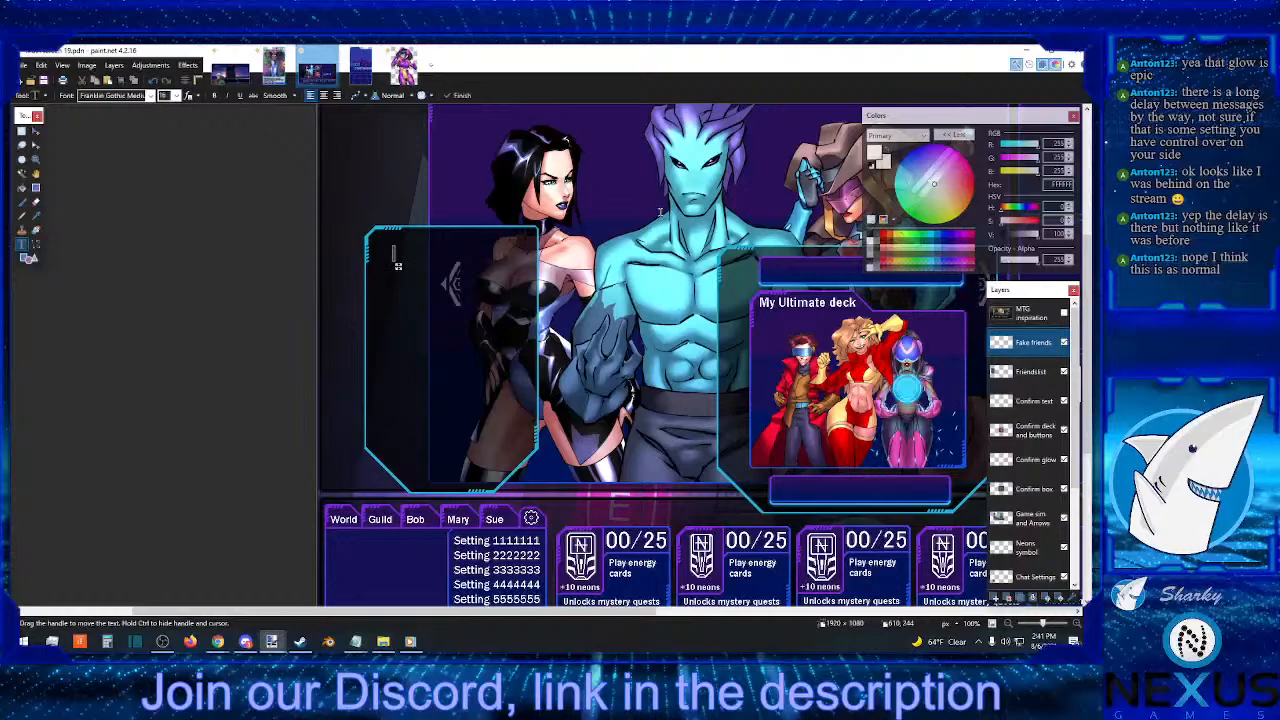
{"action": "type", "text": "Y"}
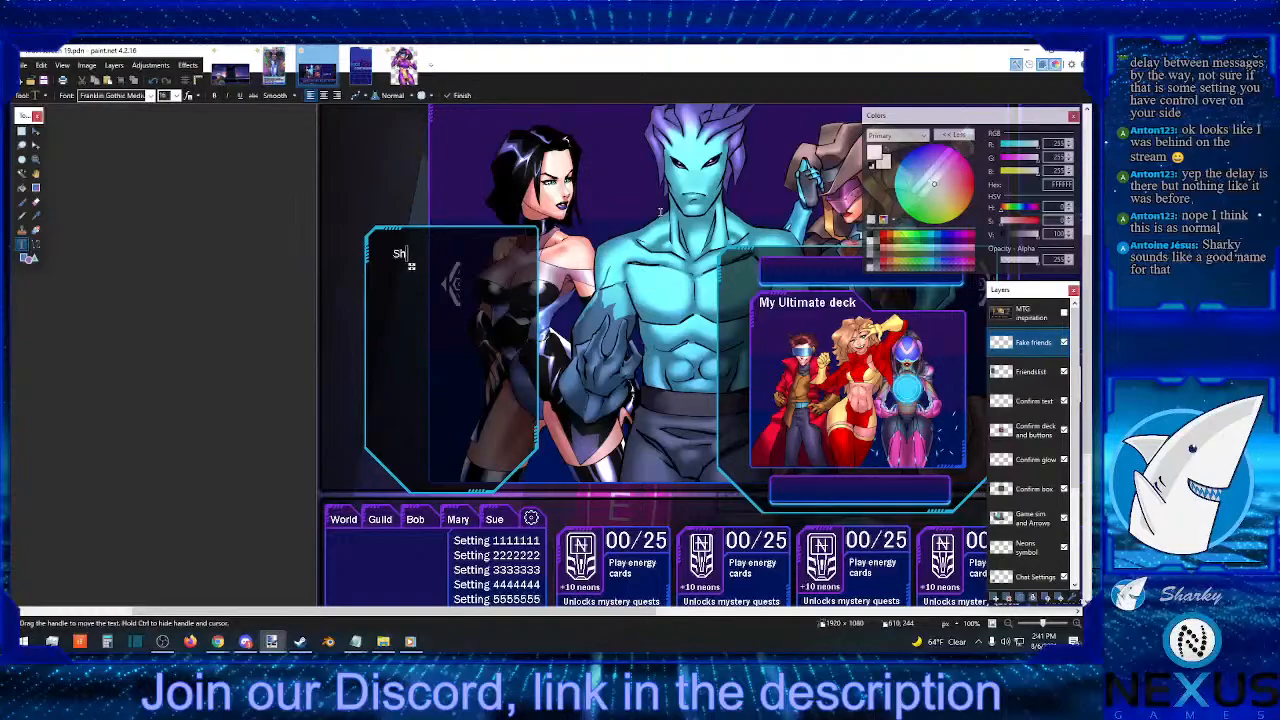
{"action": "type", "text": "aky"}
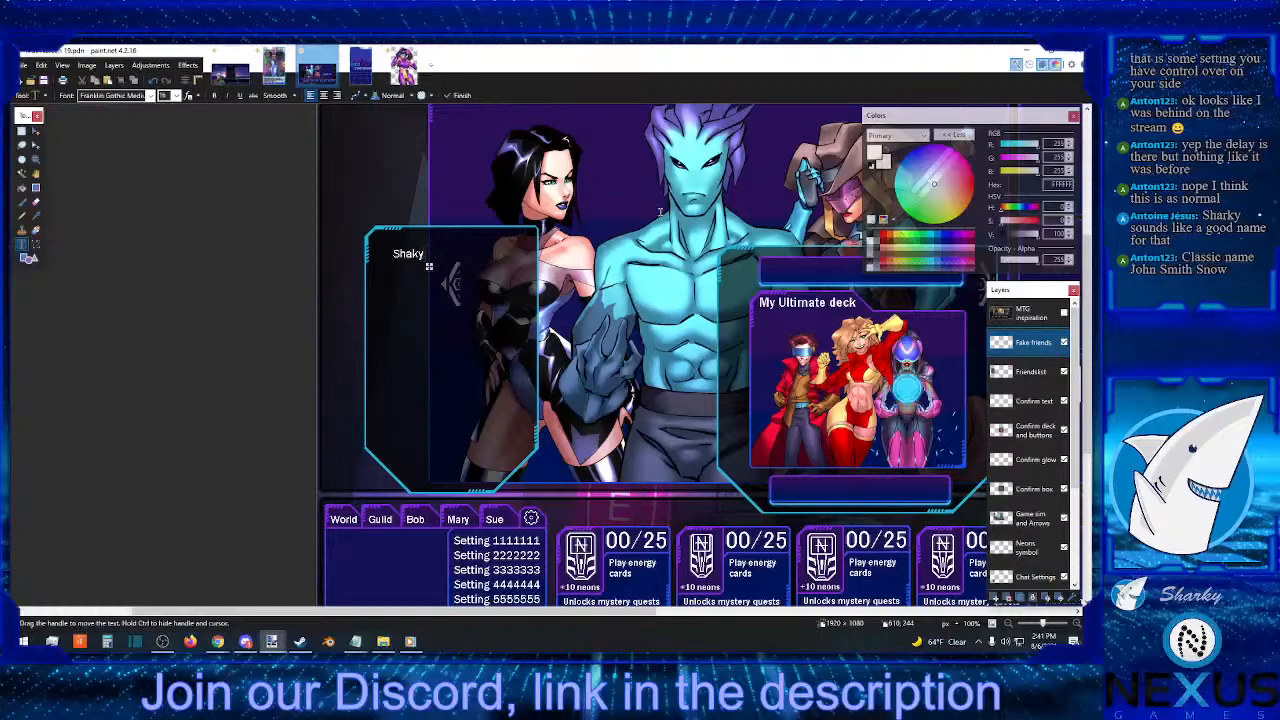
{"action": "key", "text": "BackSpace"}
{"action": "key", "text": "BackSpace"}
{"action": "type", "text": "r"}
- Add a placeholder friend's full name as the second line of the friends list
{"action": "key", "text": "Return"}
{"action": "type", "text": "Josh"}
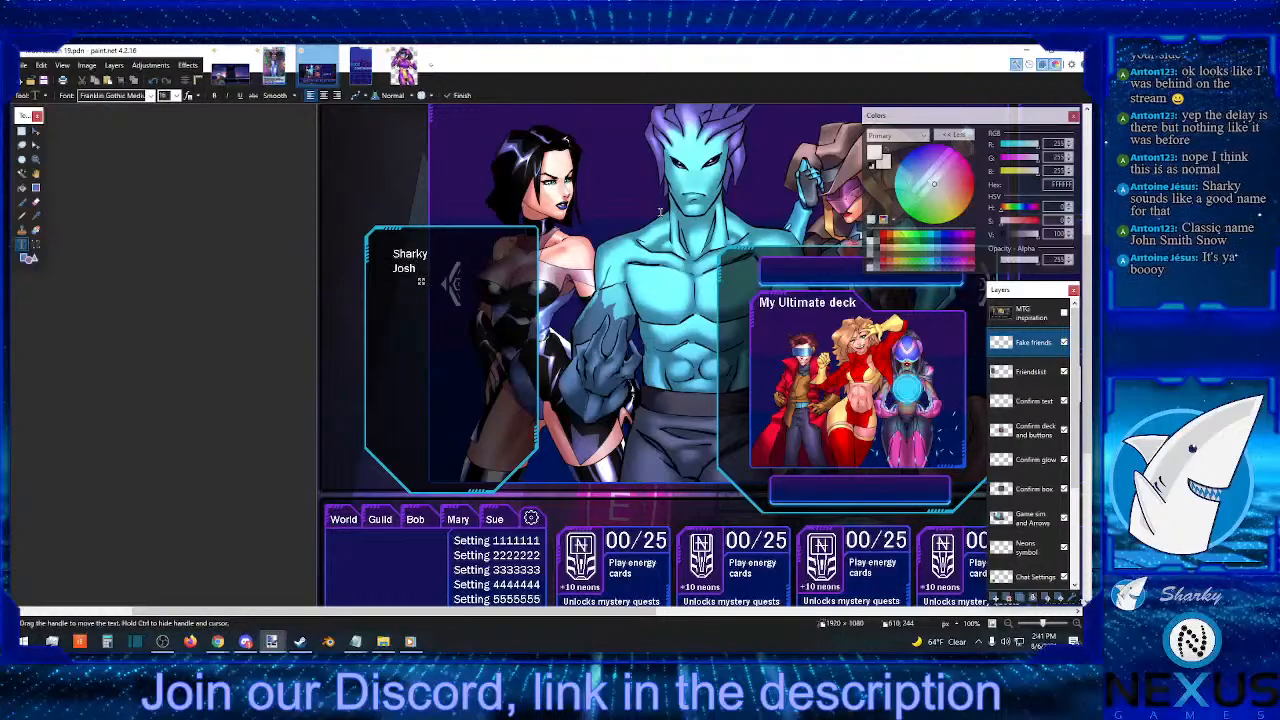
{"action": "key", "text": "BackSpace"}
{"action": "key", "text": "BackSpace"}
{"action": "type", "text": "hn Smith Snow"}
{"action": "key", "text": "Return"}
- Add the entries "Someones Mommy" and "The Masochist" on the following lines of the friends list
{"action": "type", "text": "Someon"}
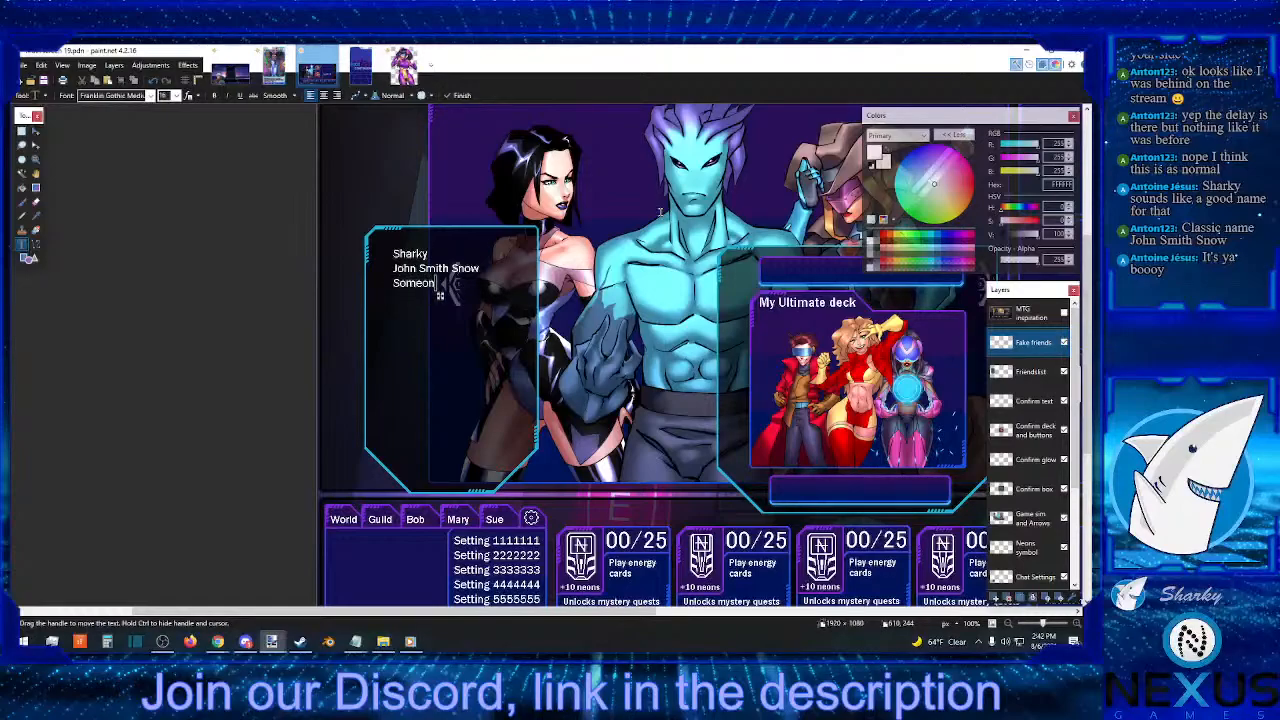
{"action": "type", "text": "es"}
{"action": "type", "text": "Mommy"}
{"action": "key", "text": "Return"}
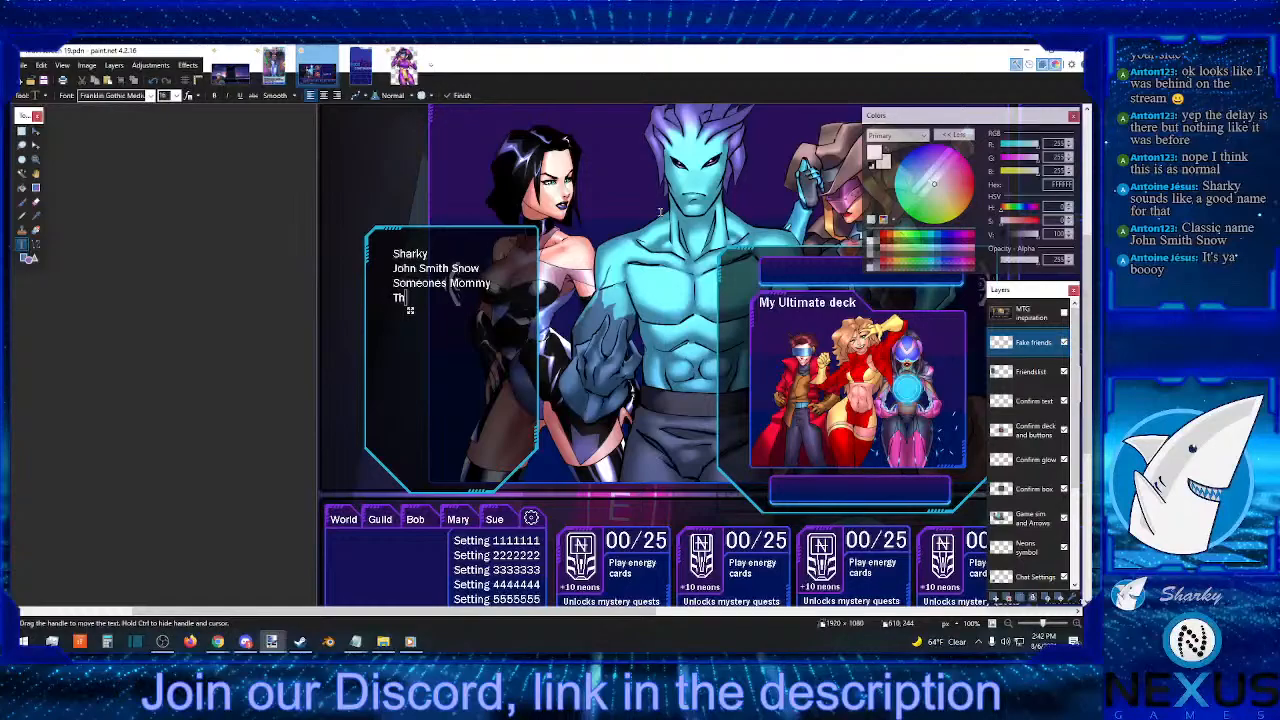
{"action": "type", "text": "Masochist"}
{"action": "key", "text": "Return"}
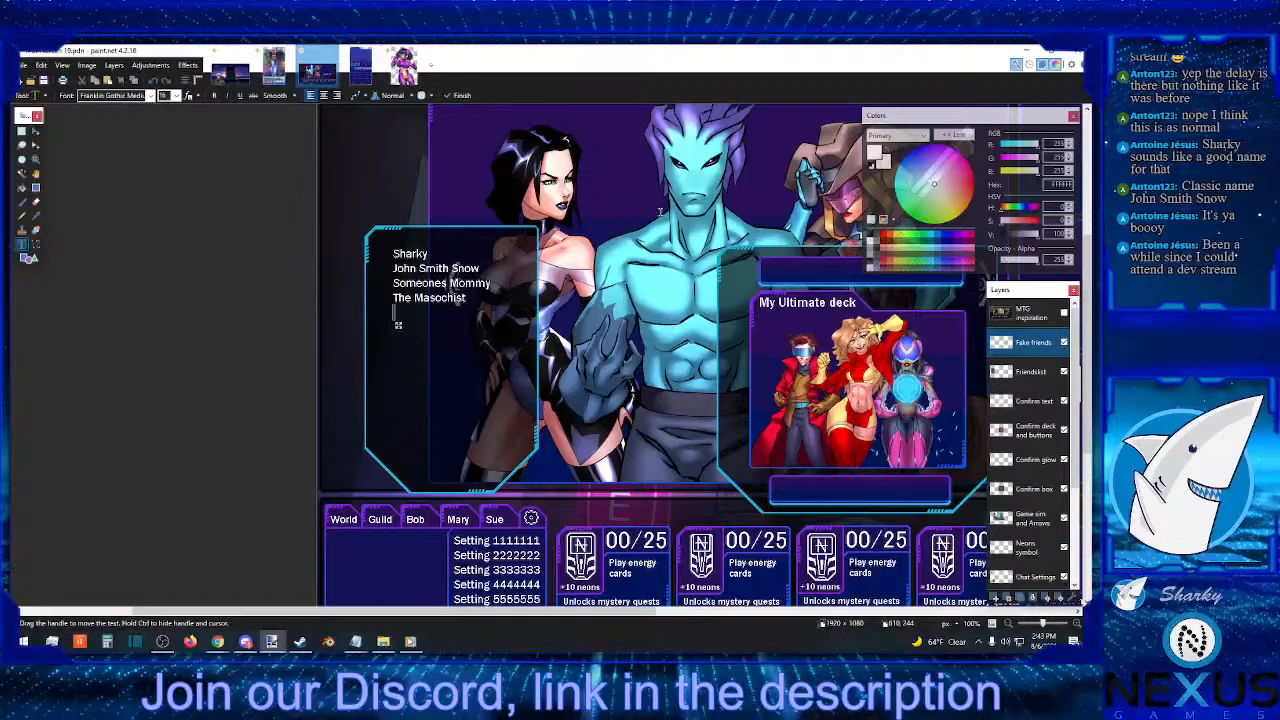
- Add the entries "The unknown" and "Fake Friend2022" below "The Masochist" in the friends list
{"action": "type", "text": "unknown"}
{"action": "key", "text": "Return"}
{"action": "type", "text": "ke Fr"}
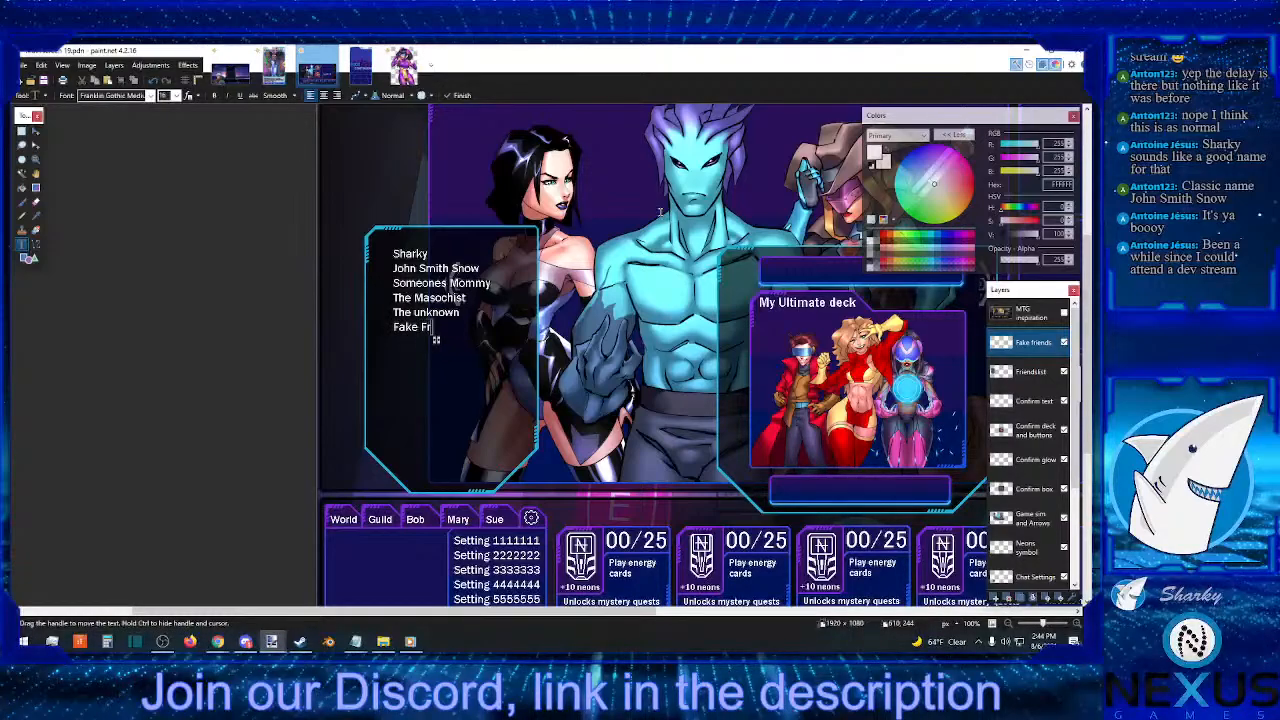
{"action": "type", "text": "iend2022"}
{"action": "key", "text": "Return"}
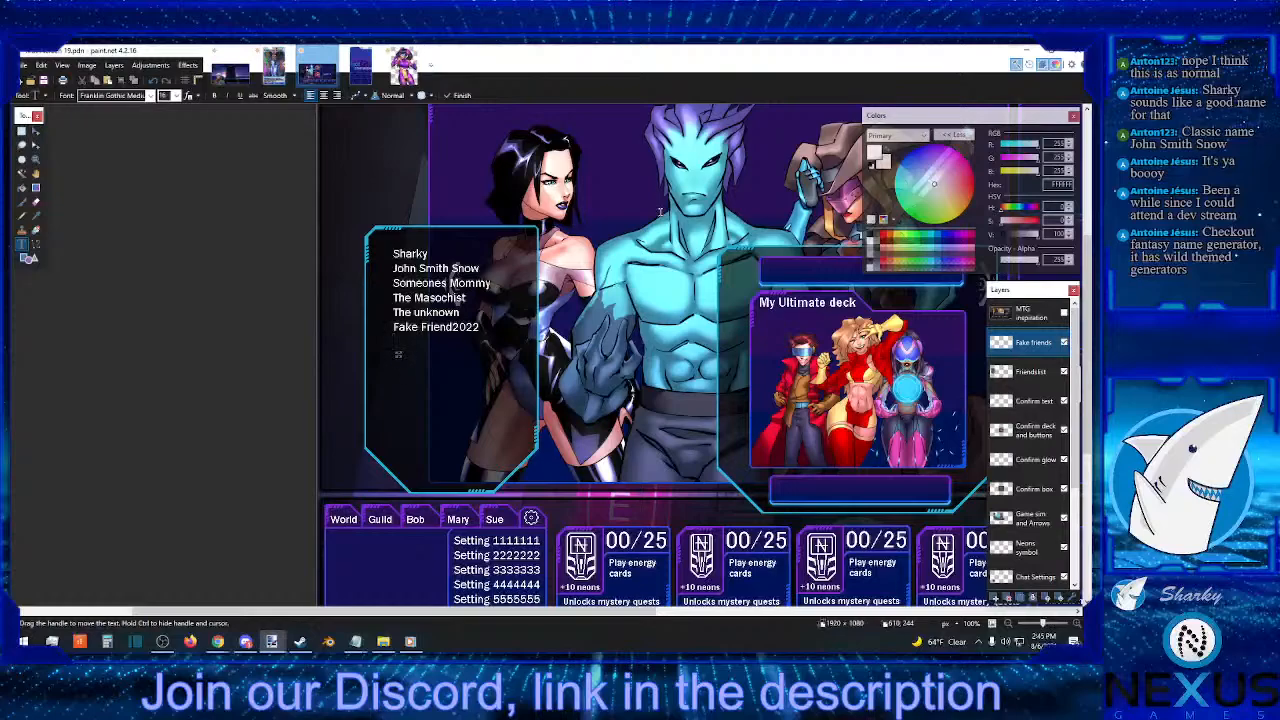
- Continue the friends list with the entries "Meme Generator" and "Uganga Knuckles" on separate lines
{"action": "type", "text": "eme Generatoe"}
{"action": "key", "text": "BackSpace"}
{"action": "type", "text": "r"}
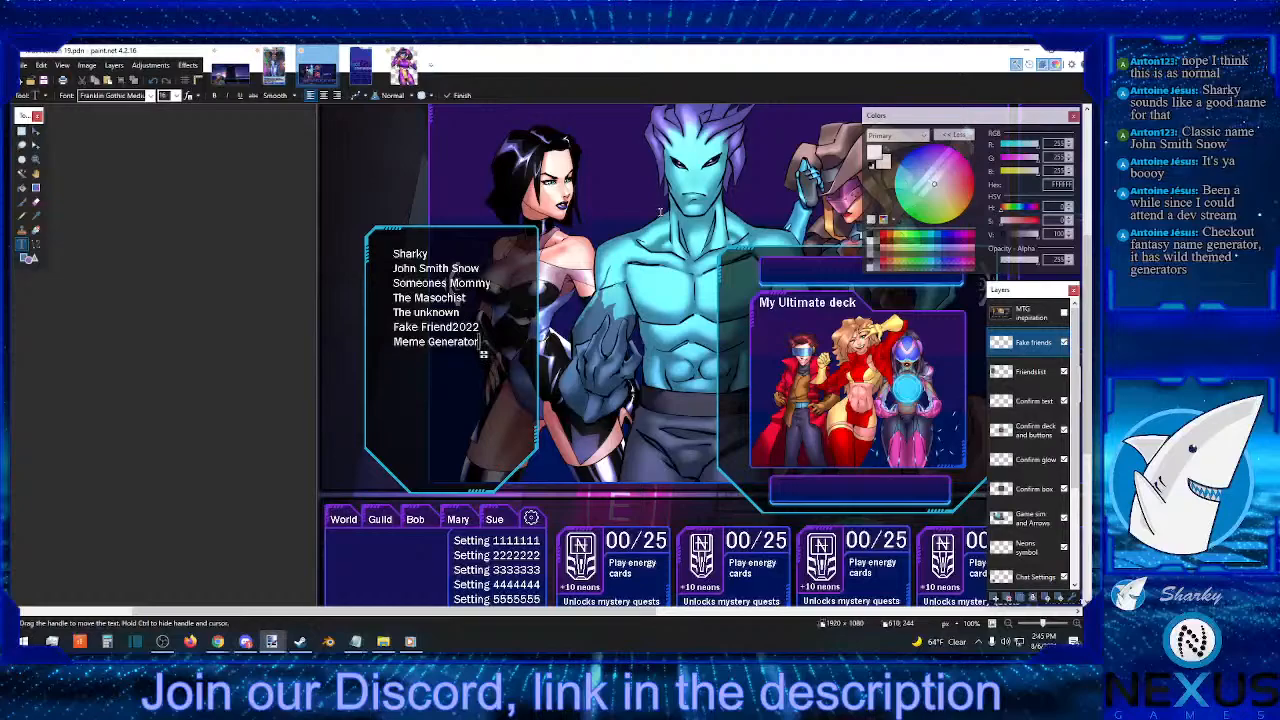
{"action": "key", "text": "Return"}
{"action": "type", "text": "Uganga Knuckle"}
{"action": "type", "text": "s"}
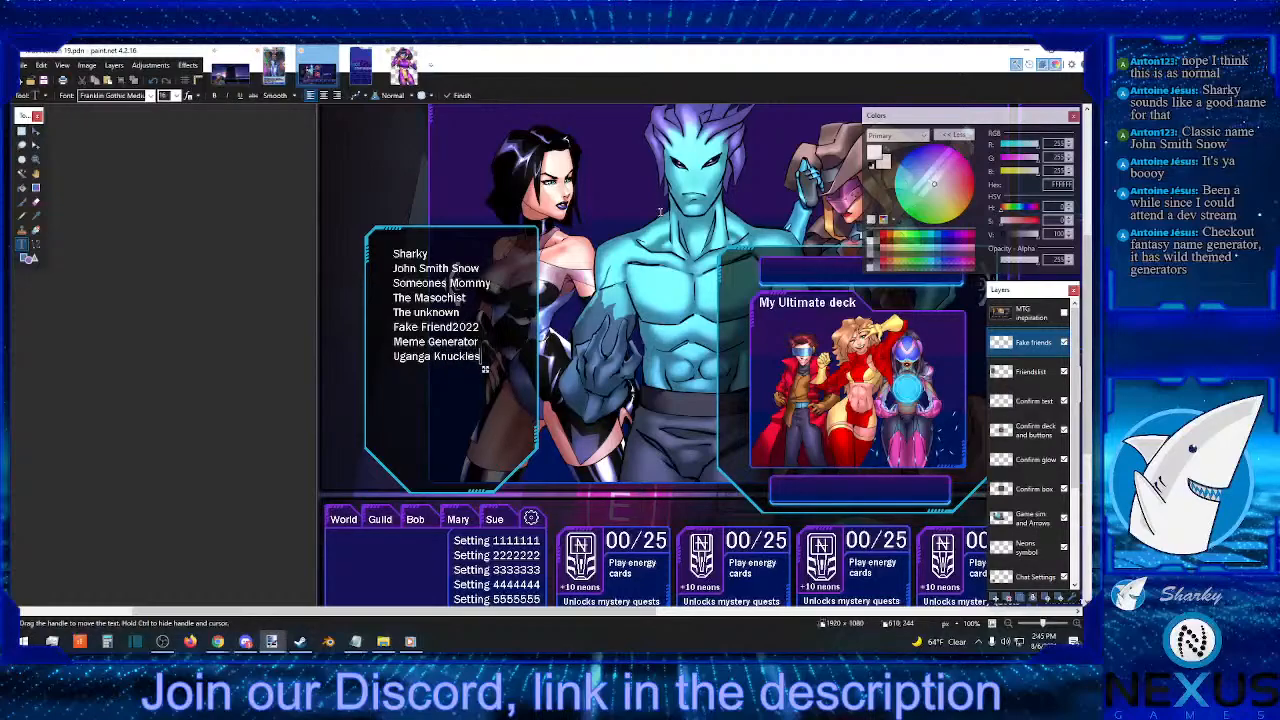
- Add the entries "Chocolate Rain" and "Famous streamer sub now" below "Uganga Knuckles"
{"action": "key", "text": "Return"}
{"action": "type", "text": "hocolate Ra"}
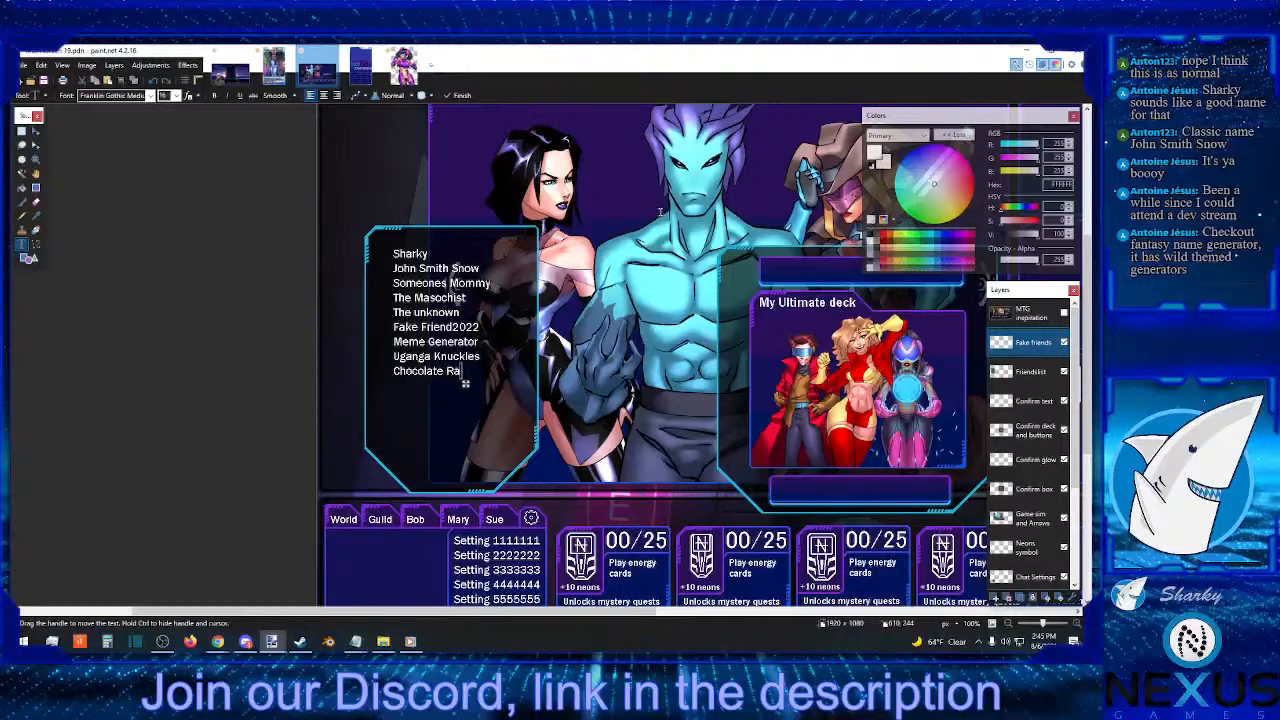
{"action": "type", "text": "in"}
{"action": "key", "text": "Return"}
{"action": "type", "text": "mour"}
{"action": "key", "text": "BackSpace"}
{"action": "type", "text": "s streamer"}
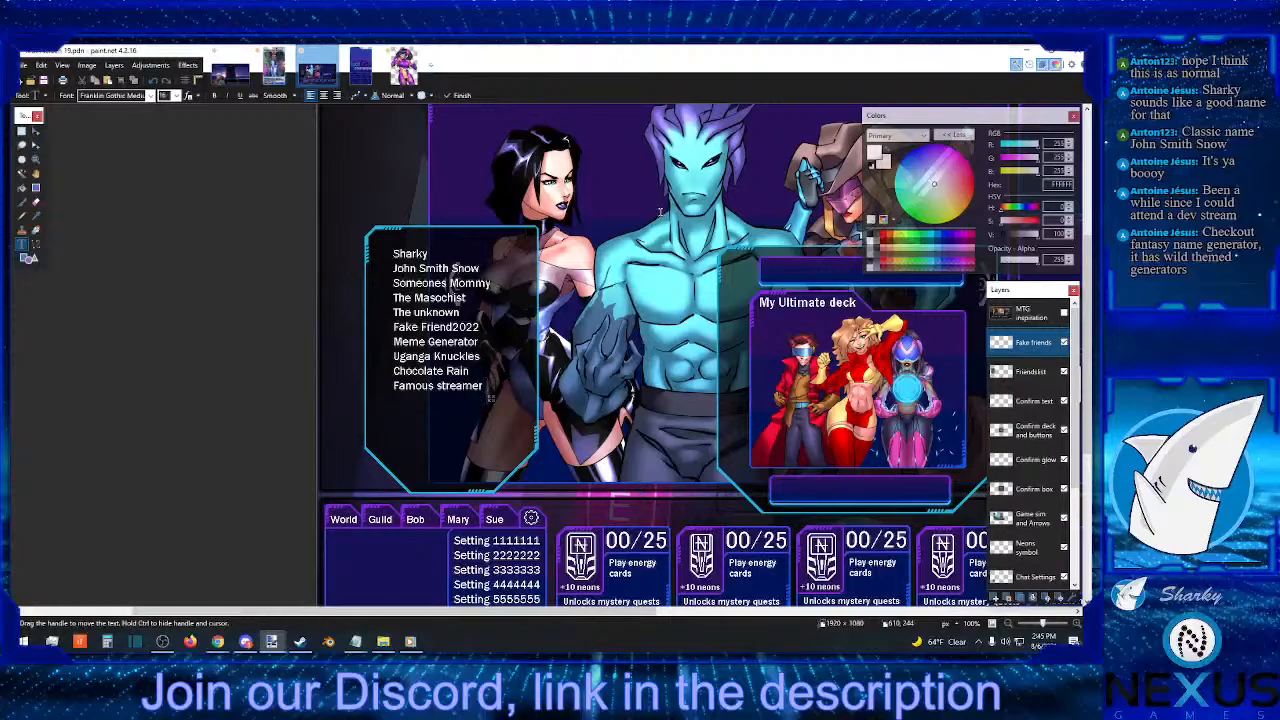
{"action": "type", "text": " sub now"}
- Add the friends list entries "Mini miny tiny toe yo" and "It's ya boooy" on separate lines
{"action": "key", "text": "Return"}
{"action": "type", "text": "ini miny"}
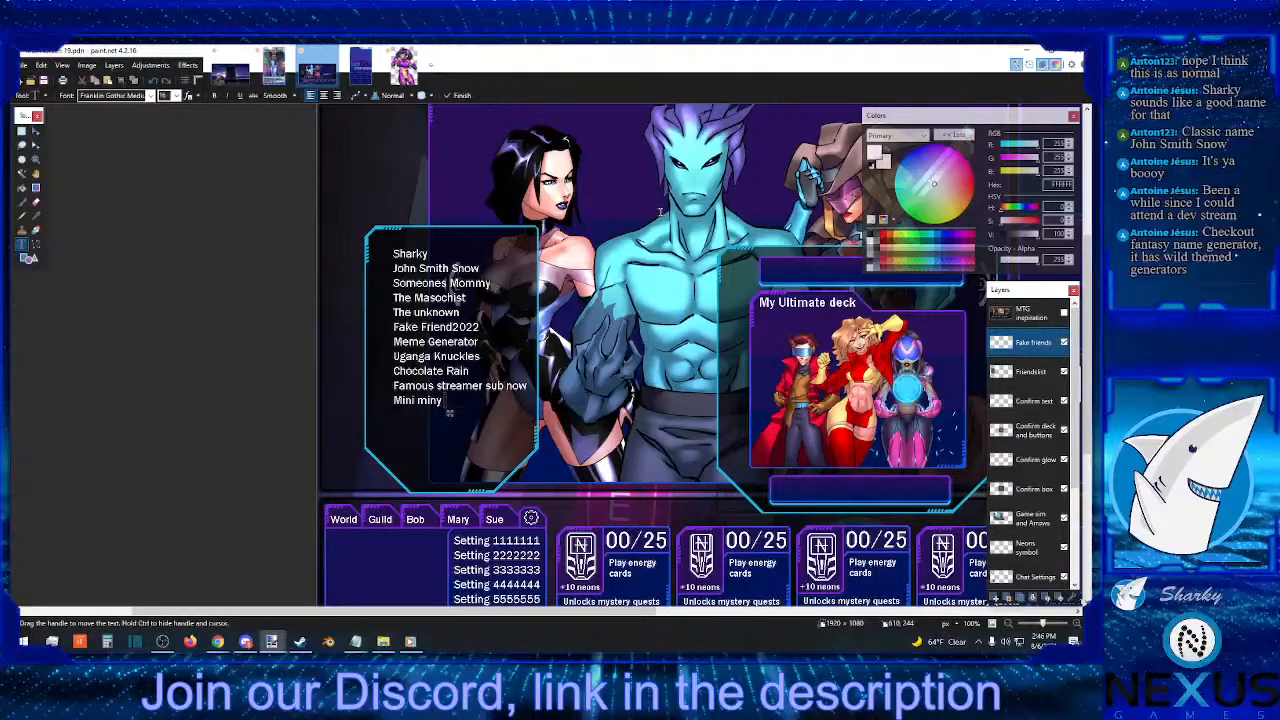
{"action": "type", "text": " tiny toe yo"}
{"action": "key", "text": "Return"}
{"action": "type", "text": "ya boooy"}
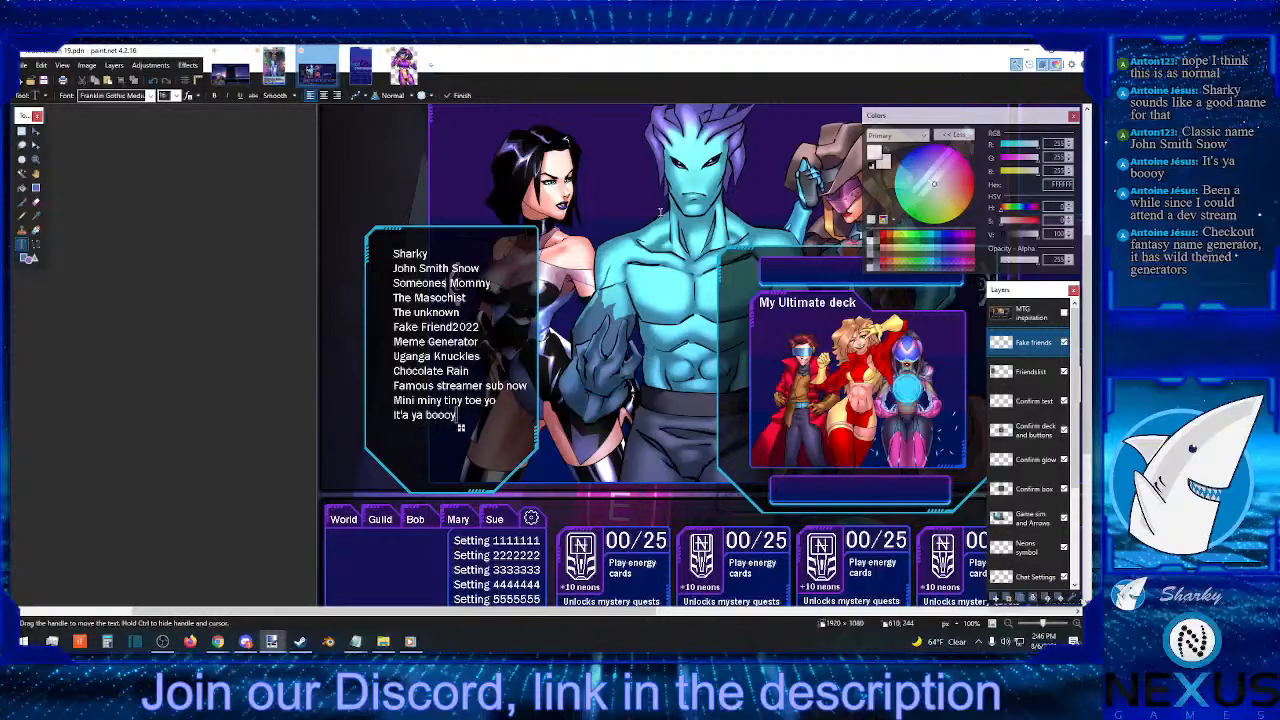
{"action": "key", "text": "Return"}
{"action": "left_click", "coordinate": [409, 414]}
{"action": "key", "text": "BackSpace"}
{"action": "type", "text": "s"}
- Complete the friends list with the entries "Friend simulator 2020", "Me myself and Irene" and "Terminator 2"
{"action": "type", "text": "nd s"}
{"action": "type", "text": "imul"}
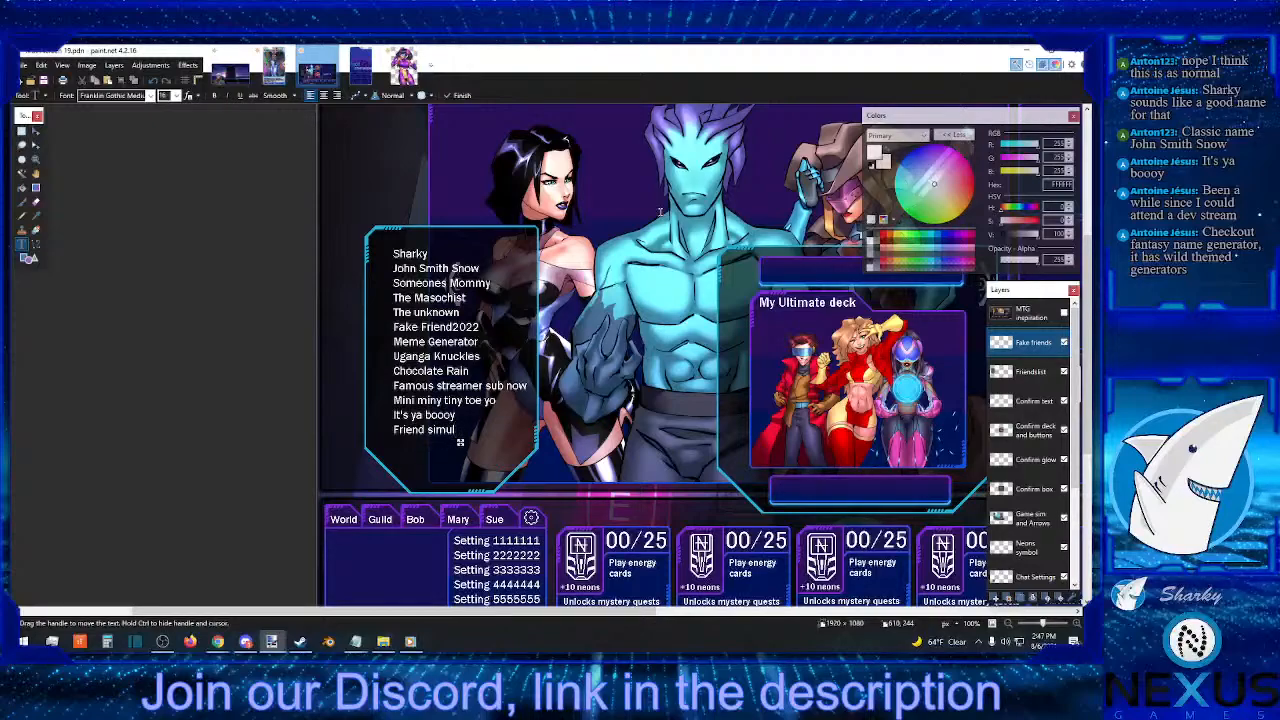
{"action": "type", "text": "ator 2020"}
{"action": "key", "text": "Return"}
{"action": "type", "text": "Me myself"}
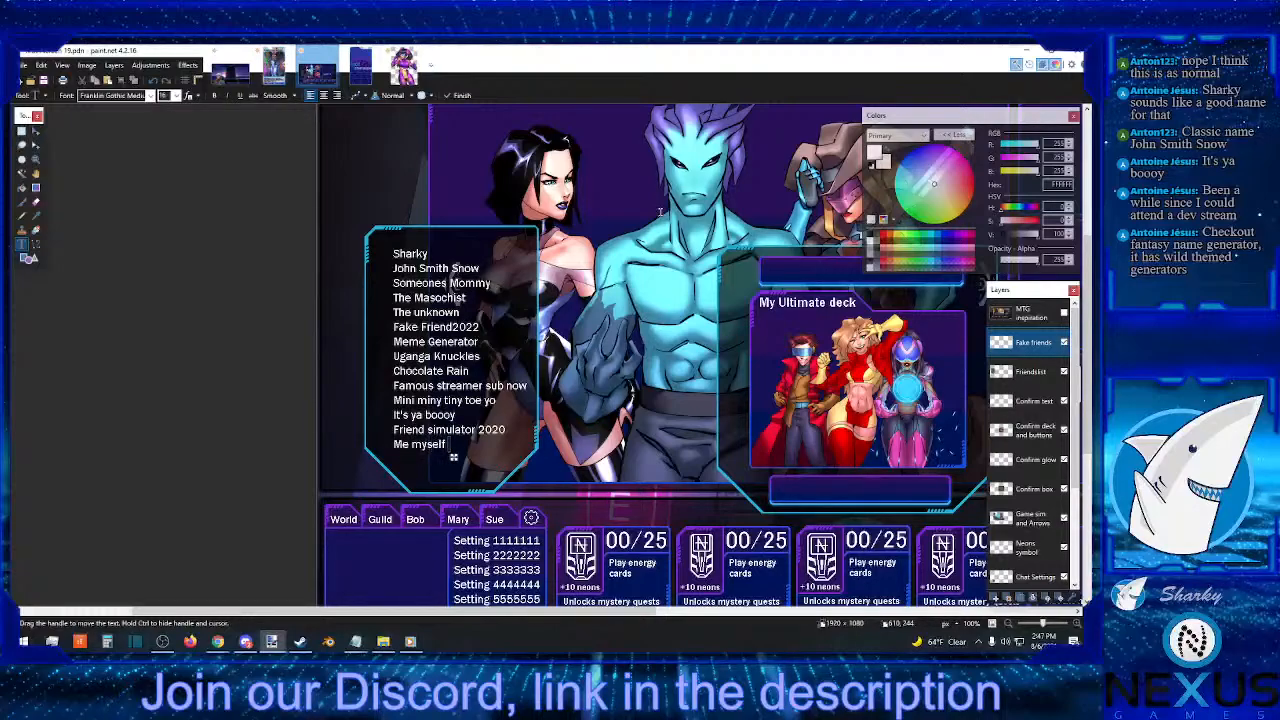
{"action": "type", "text": " and Irene"}
{"action": "key", "text": "Return"}
{"action": "type", "text": "Terminator 2"}
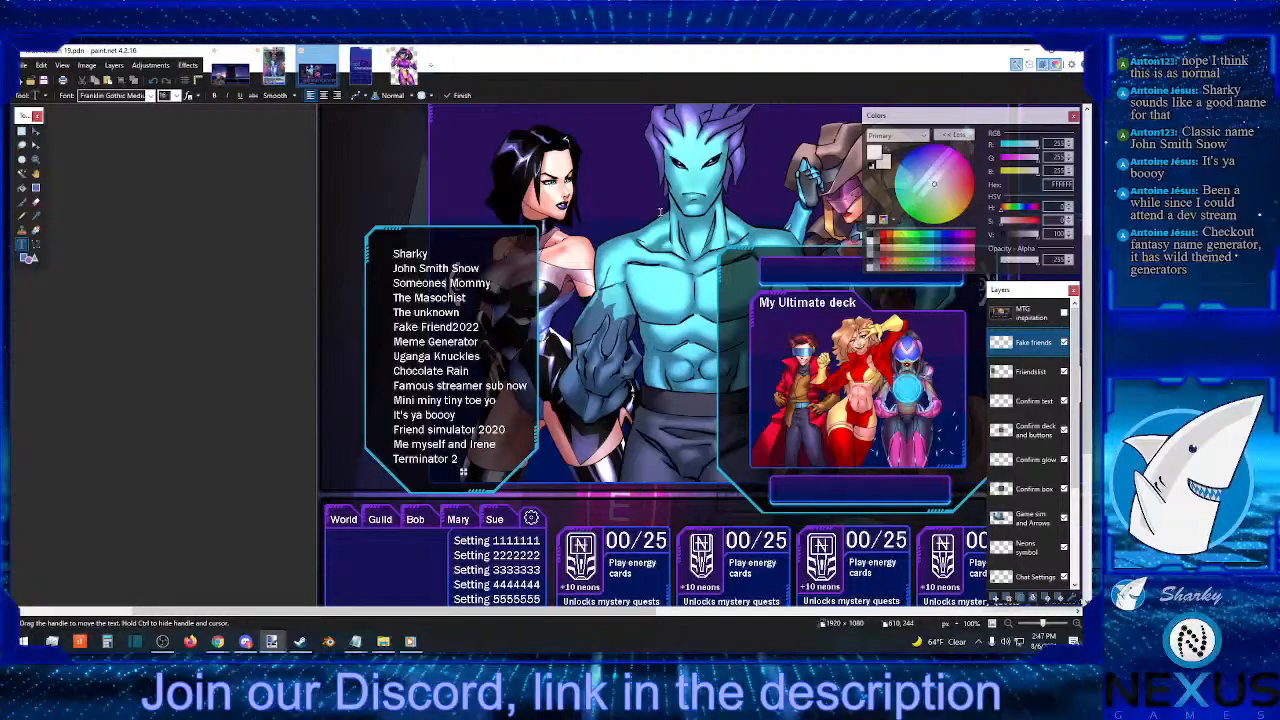
- Select the whole block of friend names, move it about 27 pixels left and 19 pixels up within the panel, and deselect
{"action": "left_click", "coordinate": [21, 131]}
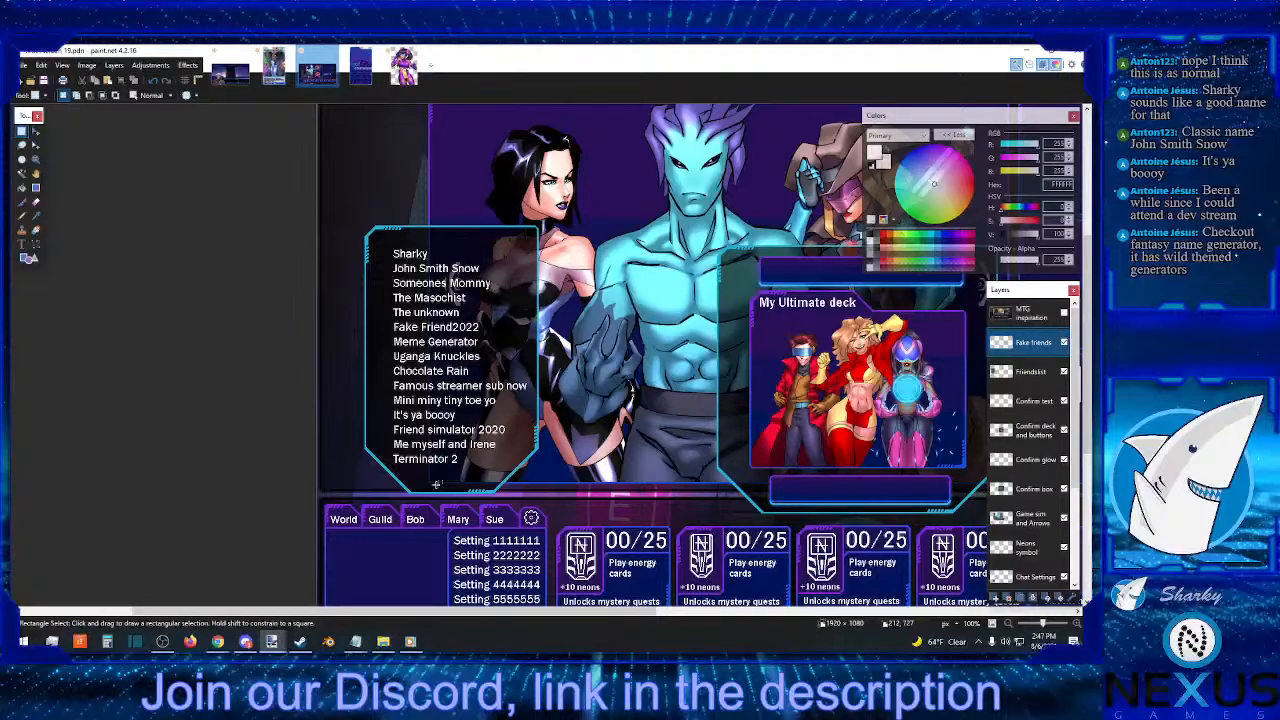
{"action": "left_click_drag", "start_coordinate": [366, 474], "coordinate": [565, 229]}
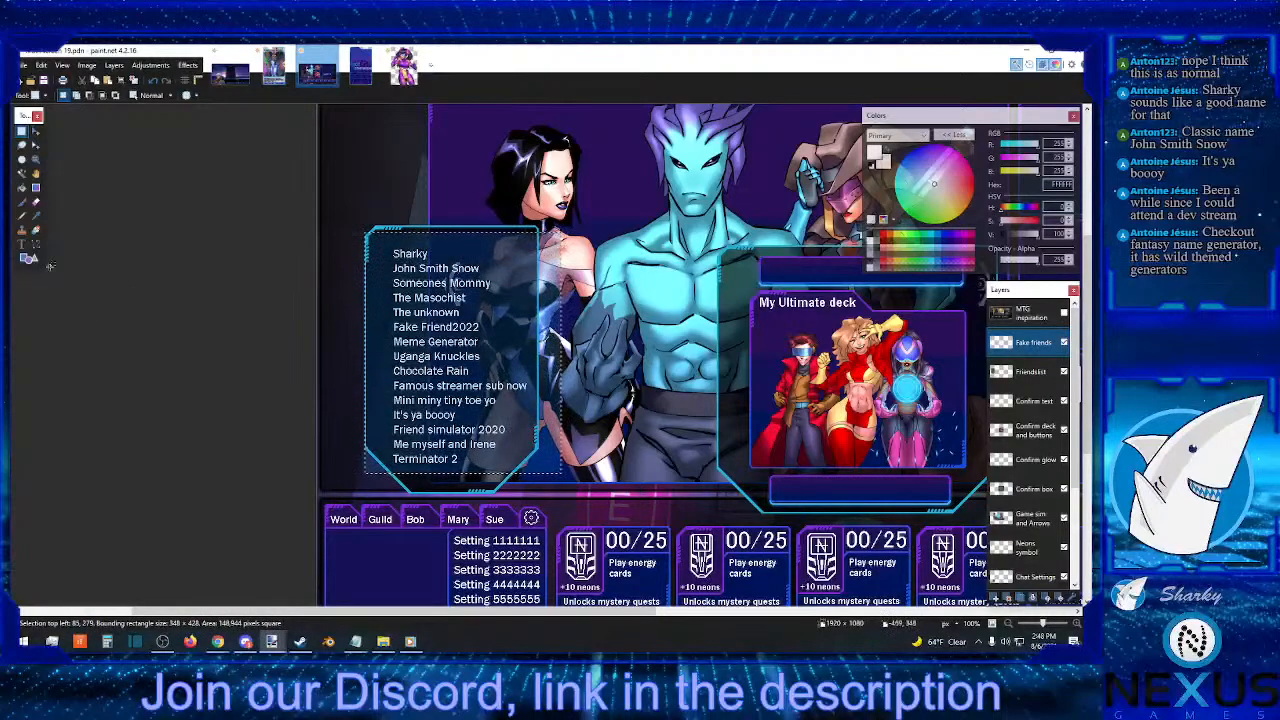
{"action": "left_click", "coordinate": [36, 131]}
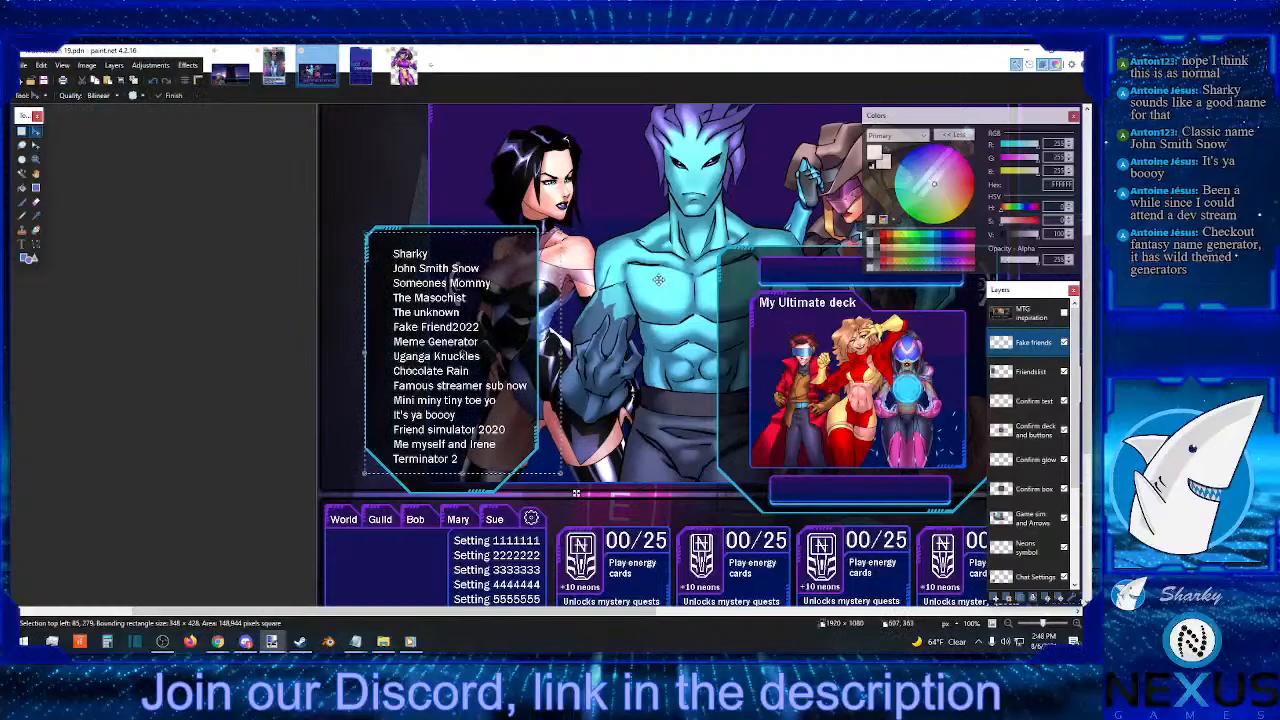
{"action": "left_click_drag", "start_coordinate": [576, 493], "coordinate": [560, 482]}
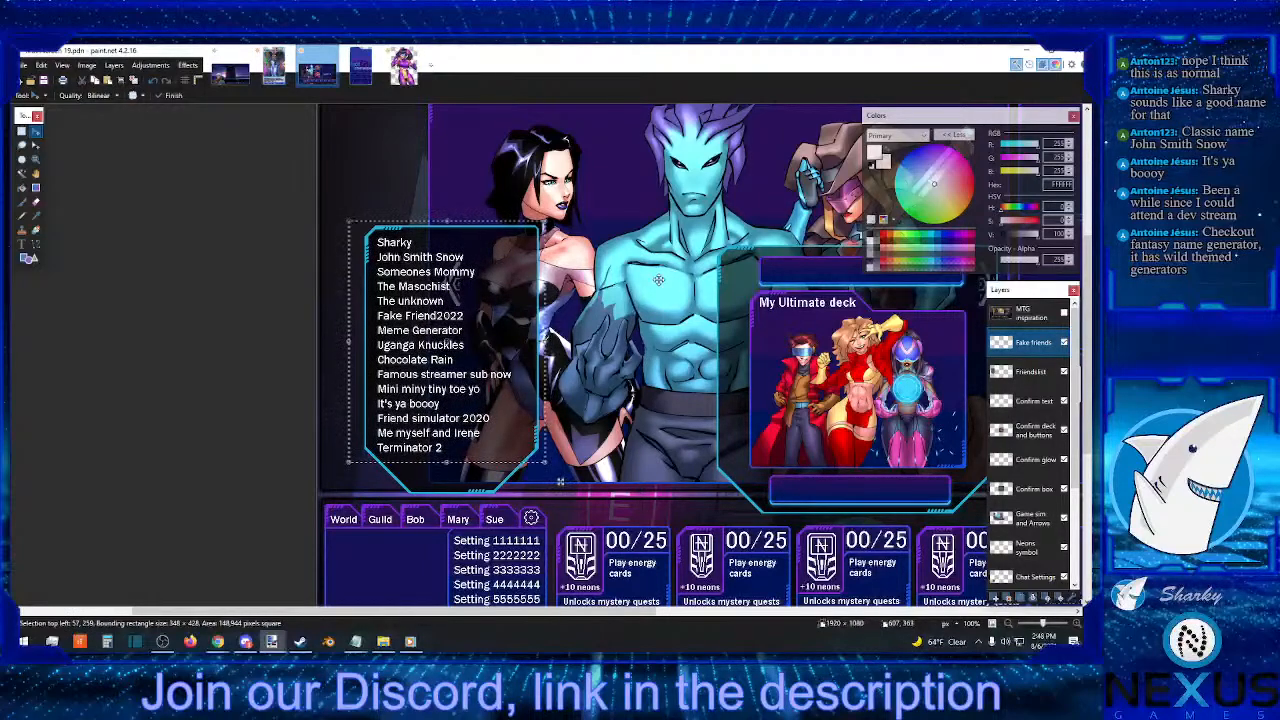
{"action": "key", "text": "Right"}
{"action": "key", "text": "Down"}
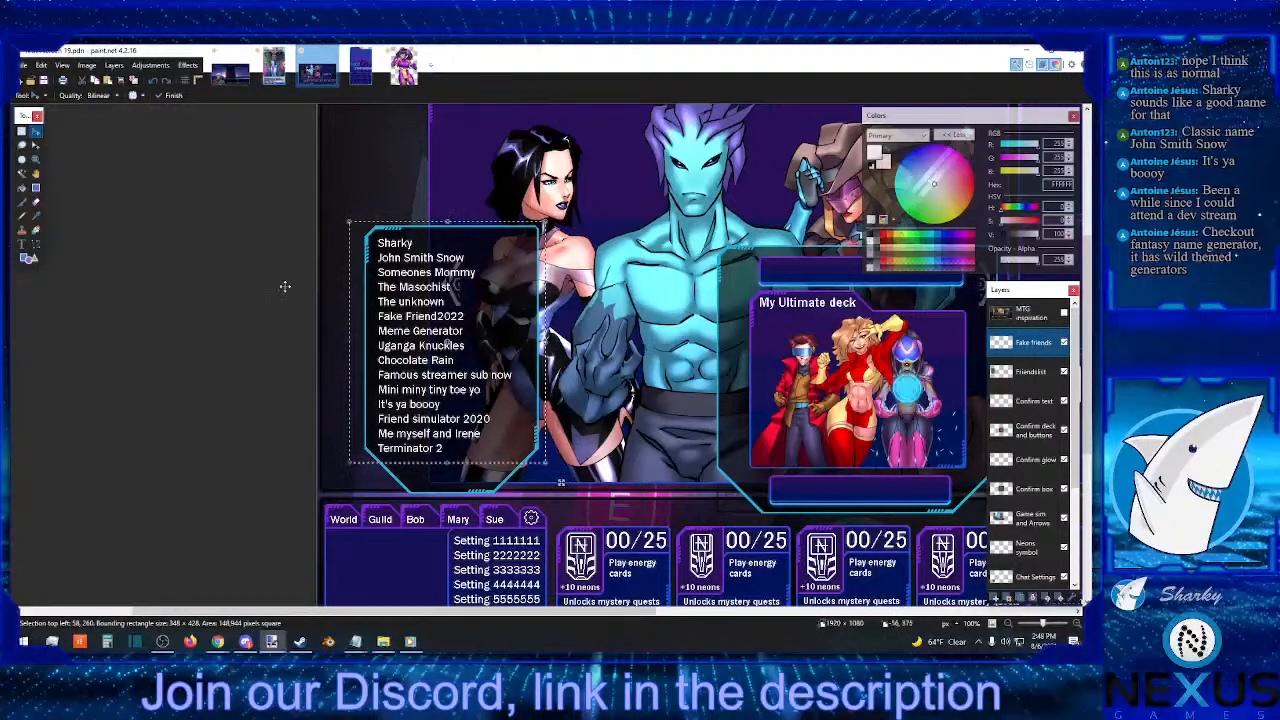
{"action": "left_click", "coordinate": [22, 131]}
{"action": "left_click", "coordinate": [372, 205]}
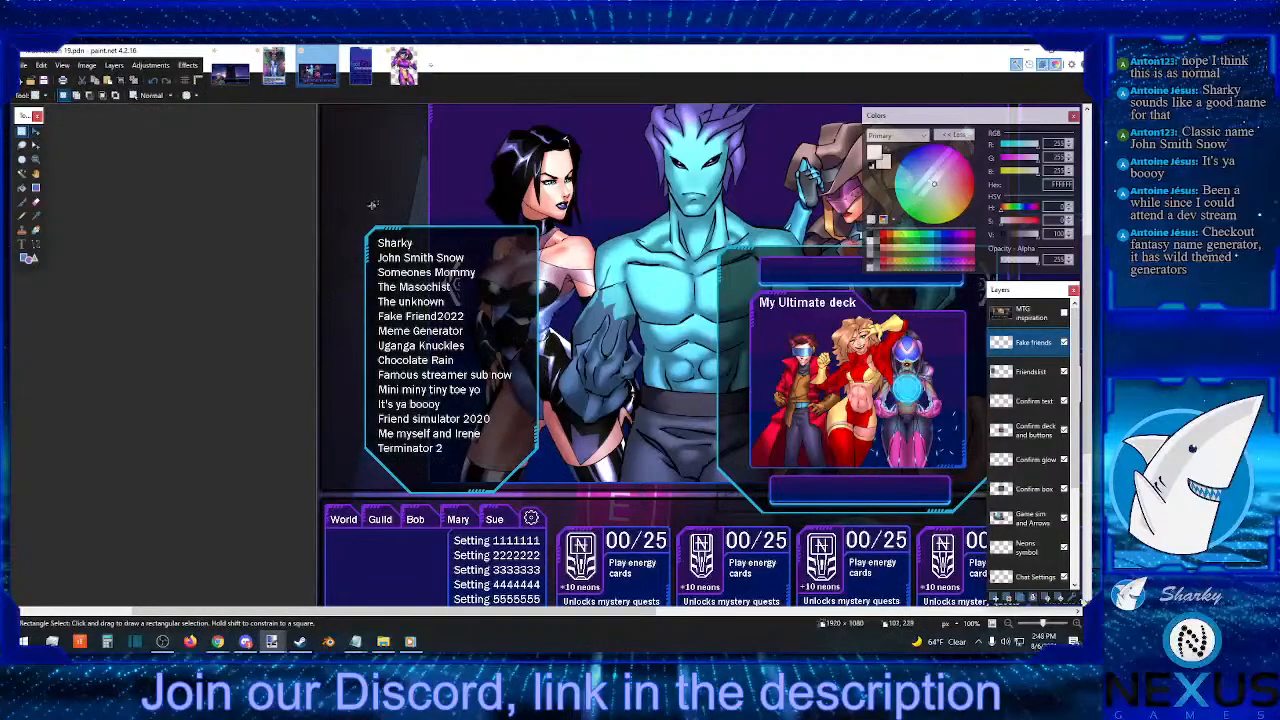
- Examine the lower edge of the friends list panel at 200% magnification
{"action": "scroll", "coordinate": [650, 350], "scroll_direction": "down", "scroll_amount": 3}
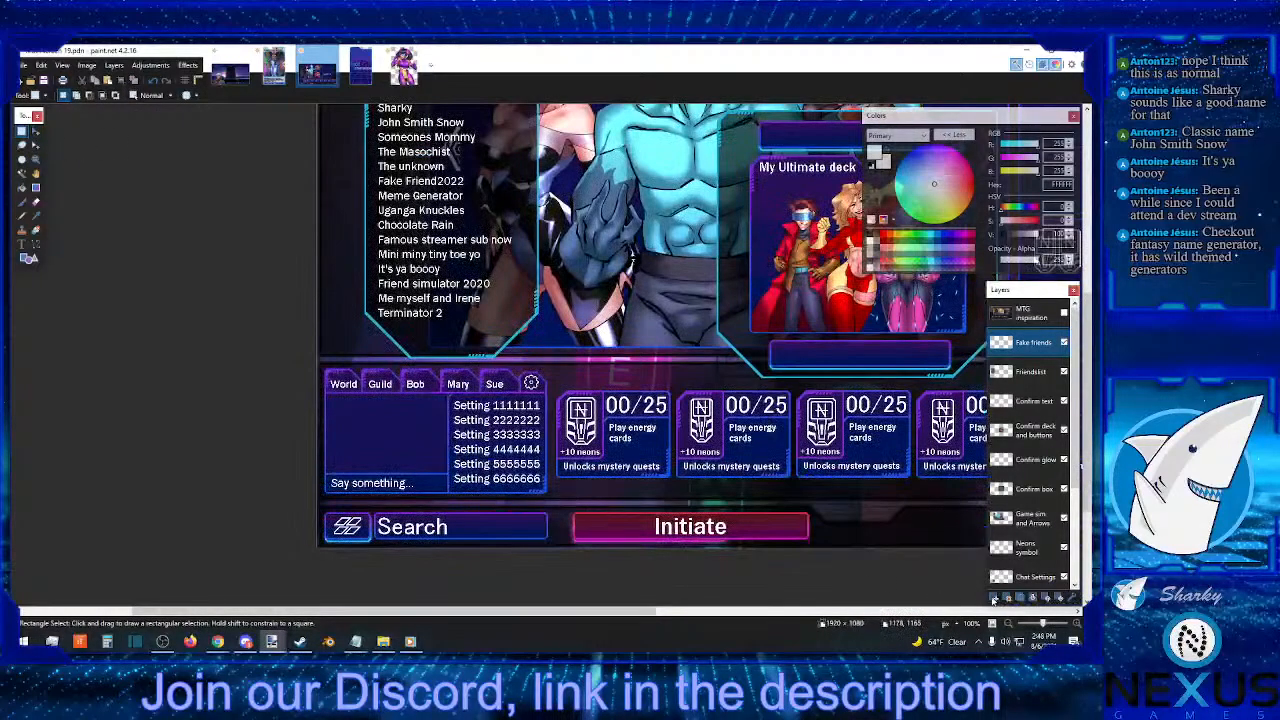
{"action": "scroll", "coordinate": [697, 322], "scroll_direction": "up", "scroll_amount": 2}
{"action": "scroll", "coordinate": [190, 504], "scroll_direction": "up", "scroll_amount": 2}
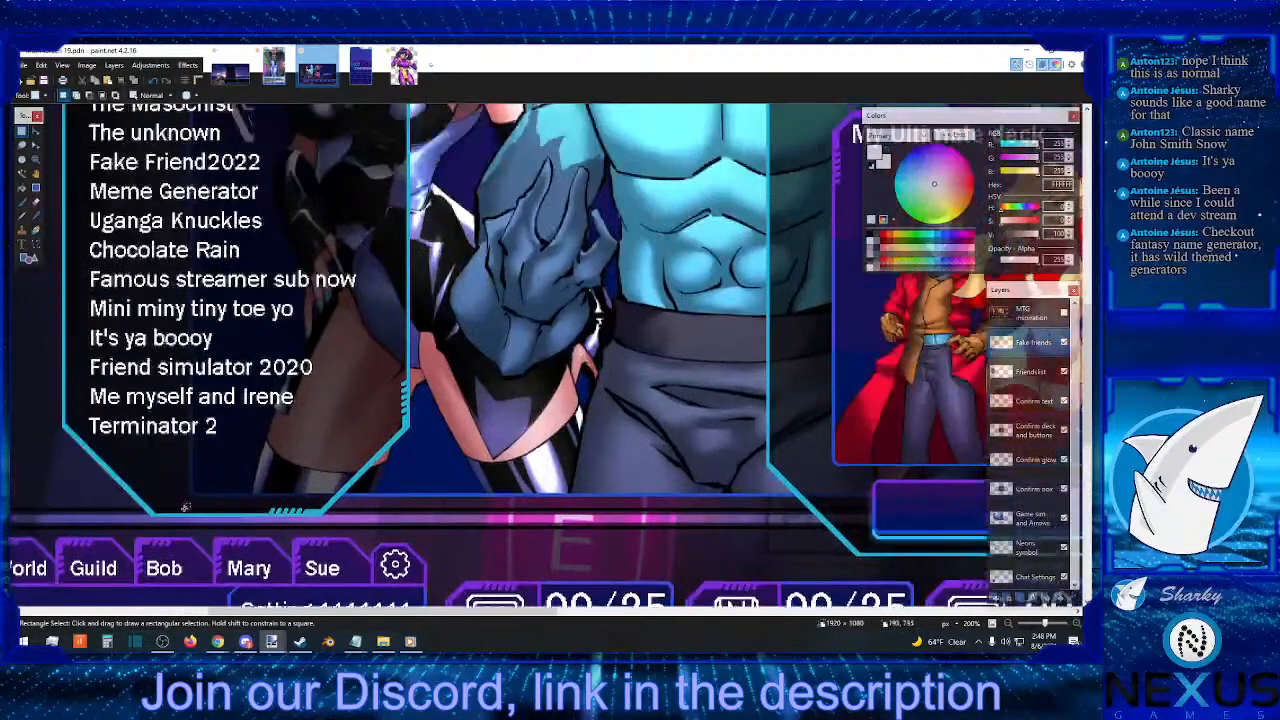
- Select the lower part of the friends list frame on the Friendslist layer and move it down 10 px
{"action": "scroll", "coordinate": [140, 492], "scroll_direction": "down", "scroll_amount": 1}
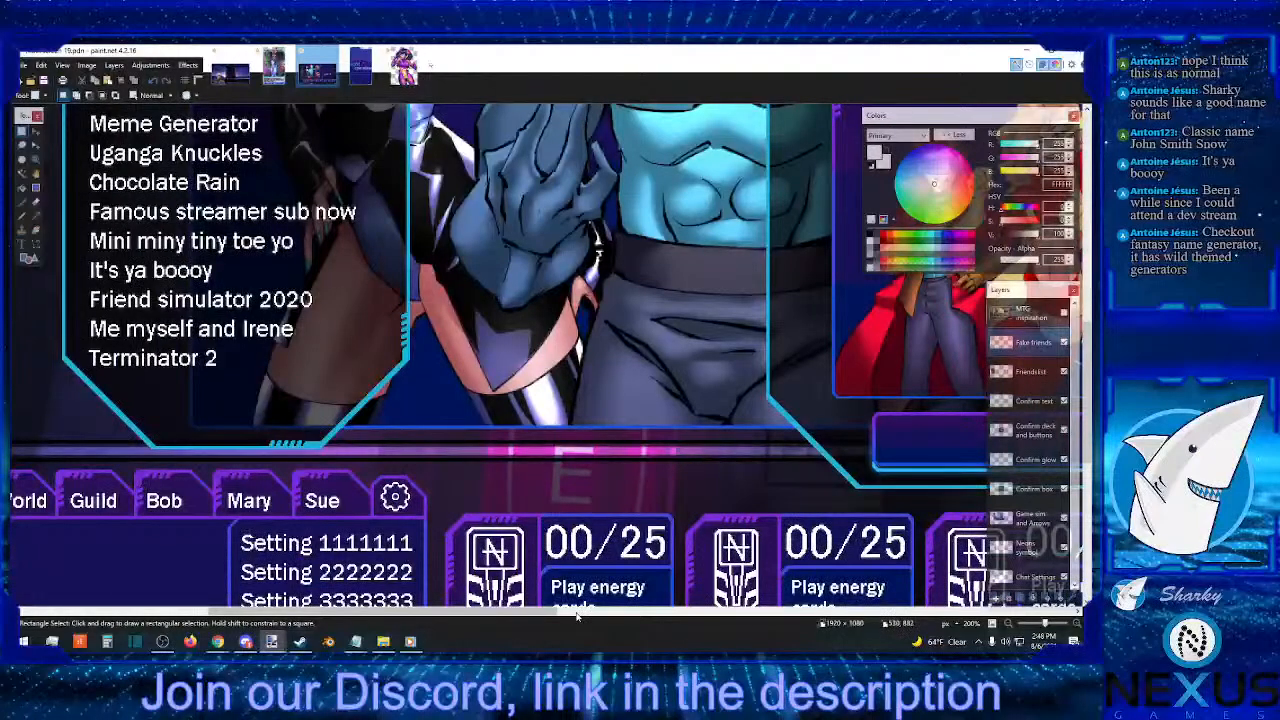
{"action": "mouse_move", "coordinate": [577, 617]}
{"action": "left_mouse_down"}
{"action": "mouse_move", "coordinate": [925, 615]}
{"action": "mouse_move", "coordinate": [320, 612]}
{"action": "mouse_move", "coordinate": [475, 600]}
{"action": "mouse_move", "coordinate": [441, 578]}
{"action": "left_mouse_up"}
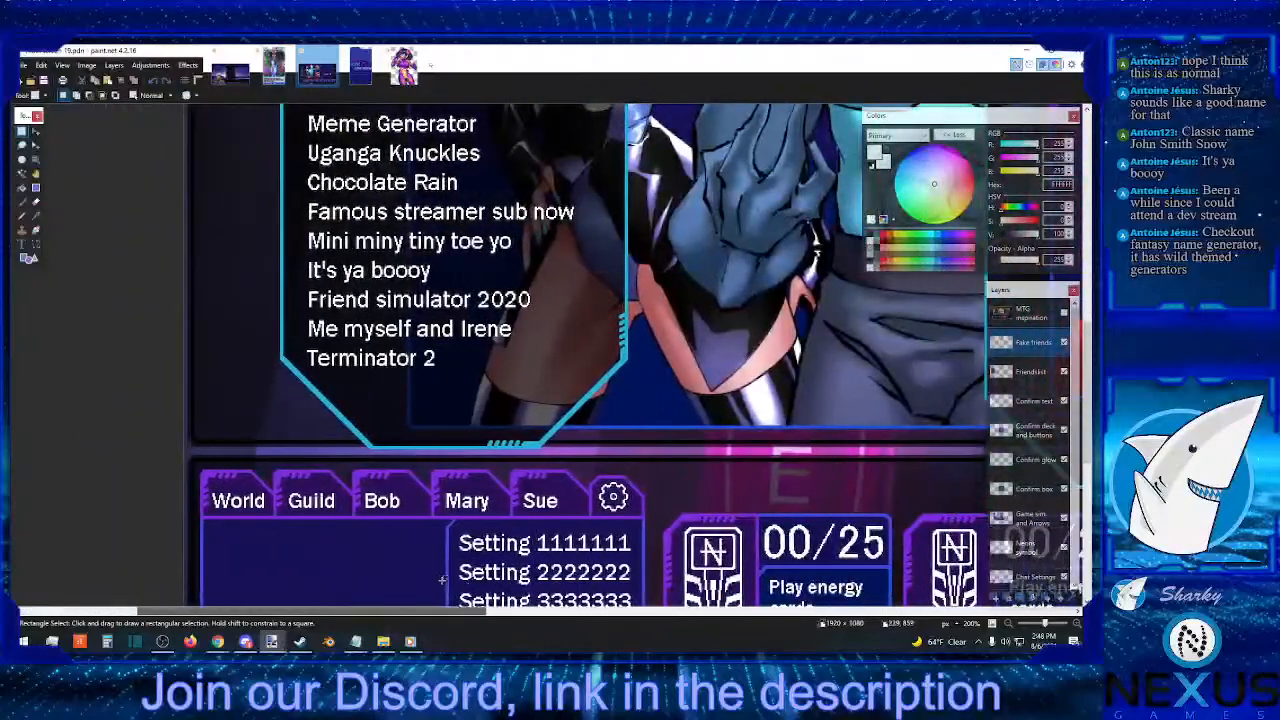
{"action": "left_click_drag", "start_coordinate": [256, 288], "coordinate": [657, 456]}
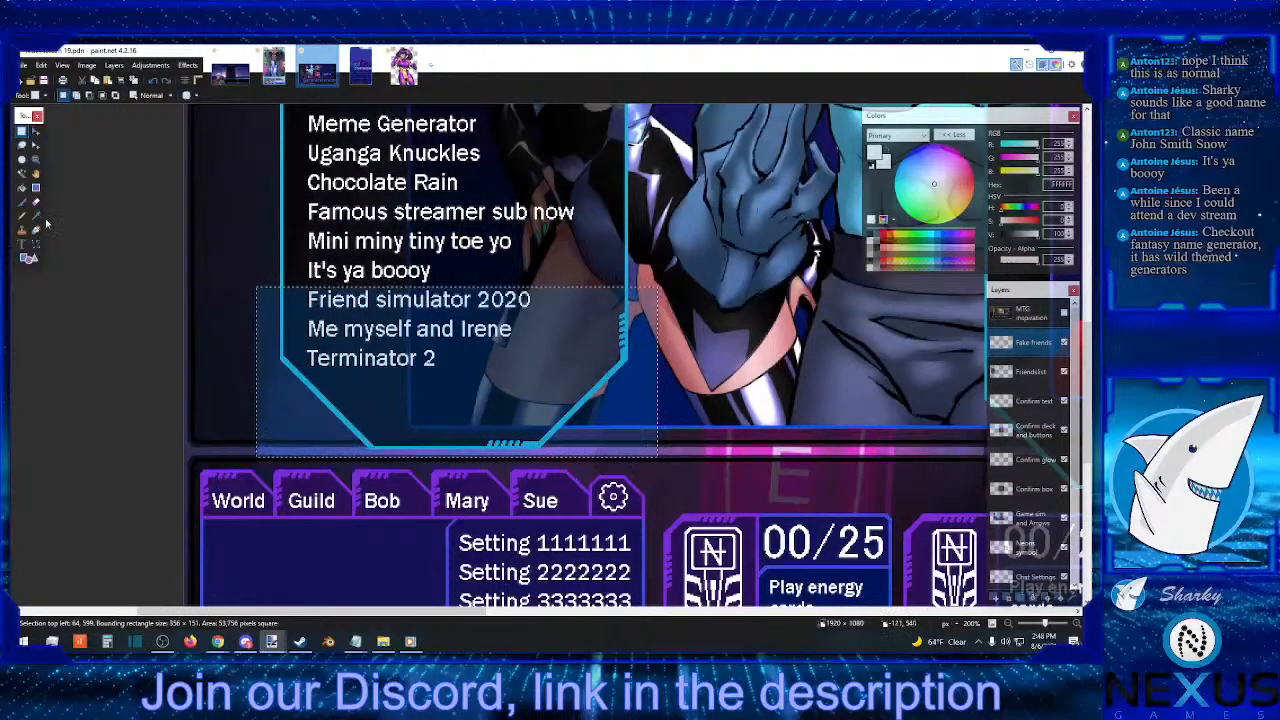
{"action": "left_click", "coordinate": [36, 132]}
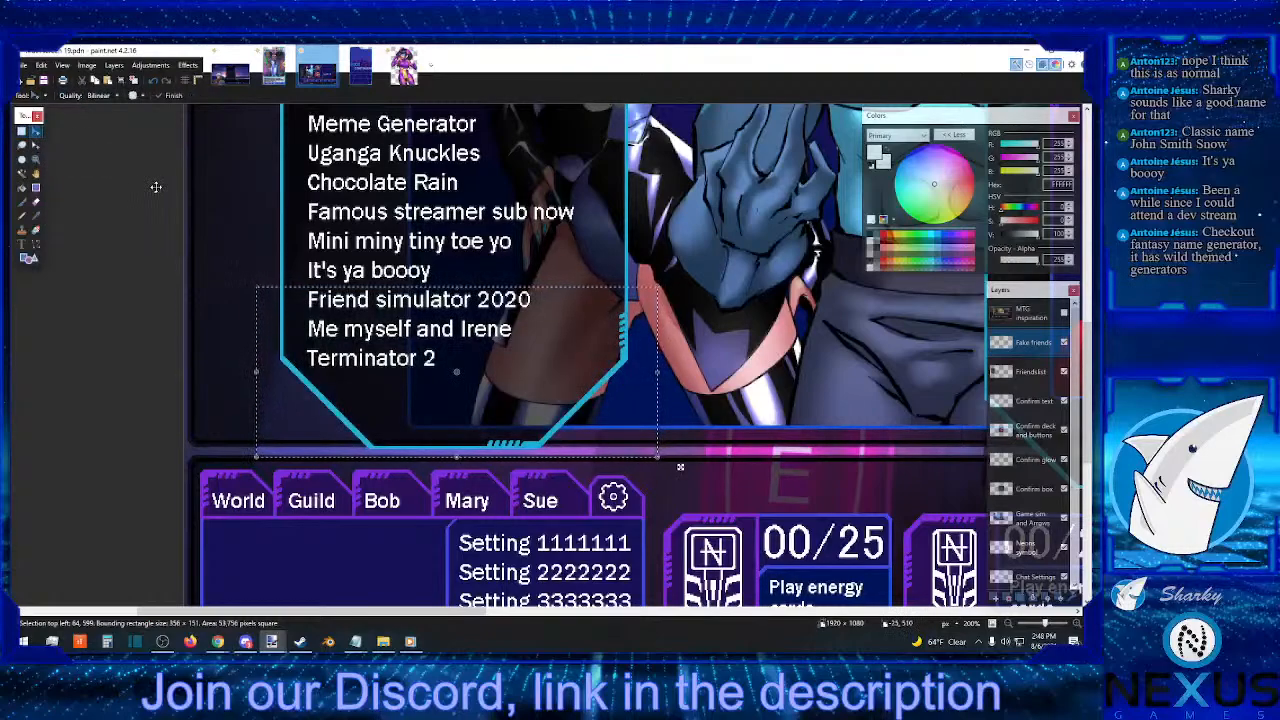
{"action": "key", "text": "Up"}
{"action": "key", "text": "Up"}
{"action": "key", "text": "Up"}
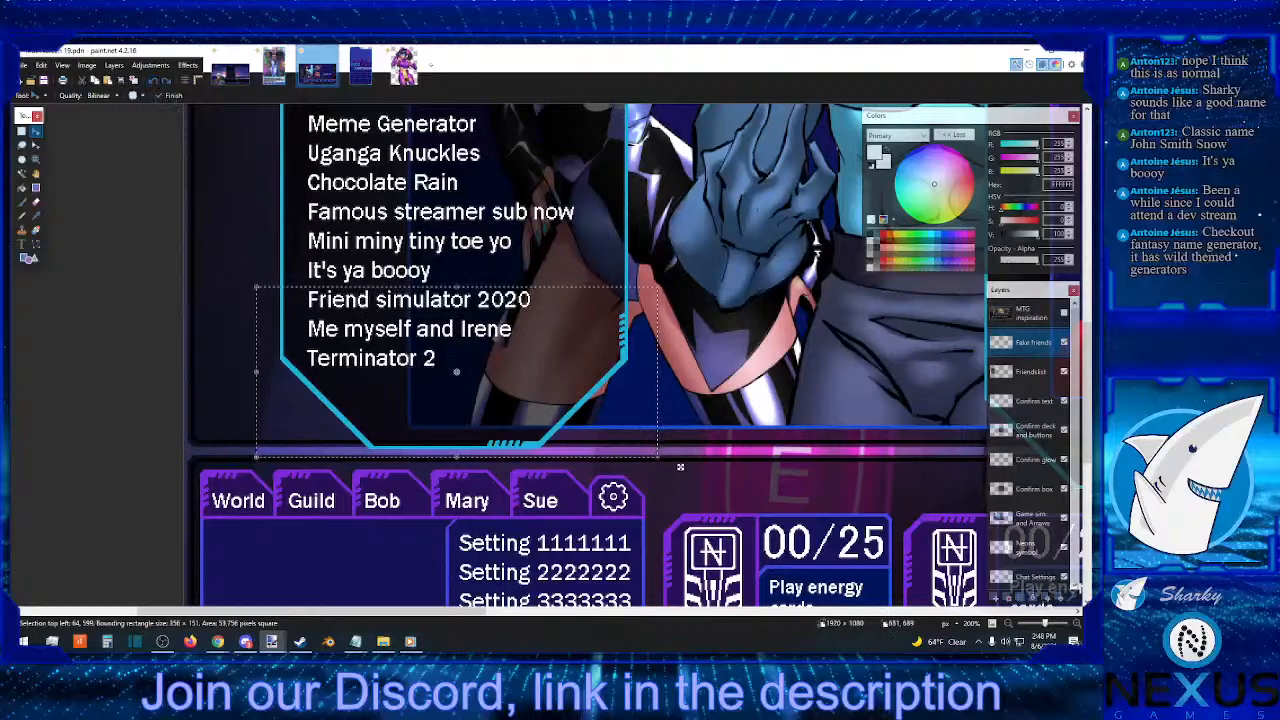
{"action": "left_click", "coordinate": [1025, 372]}
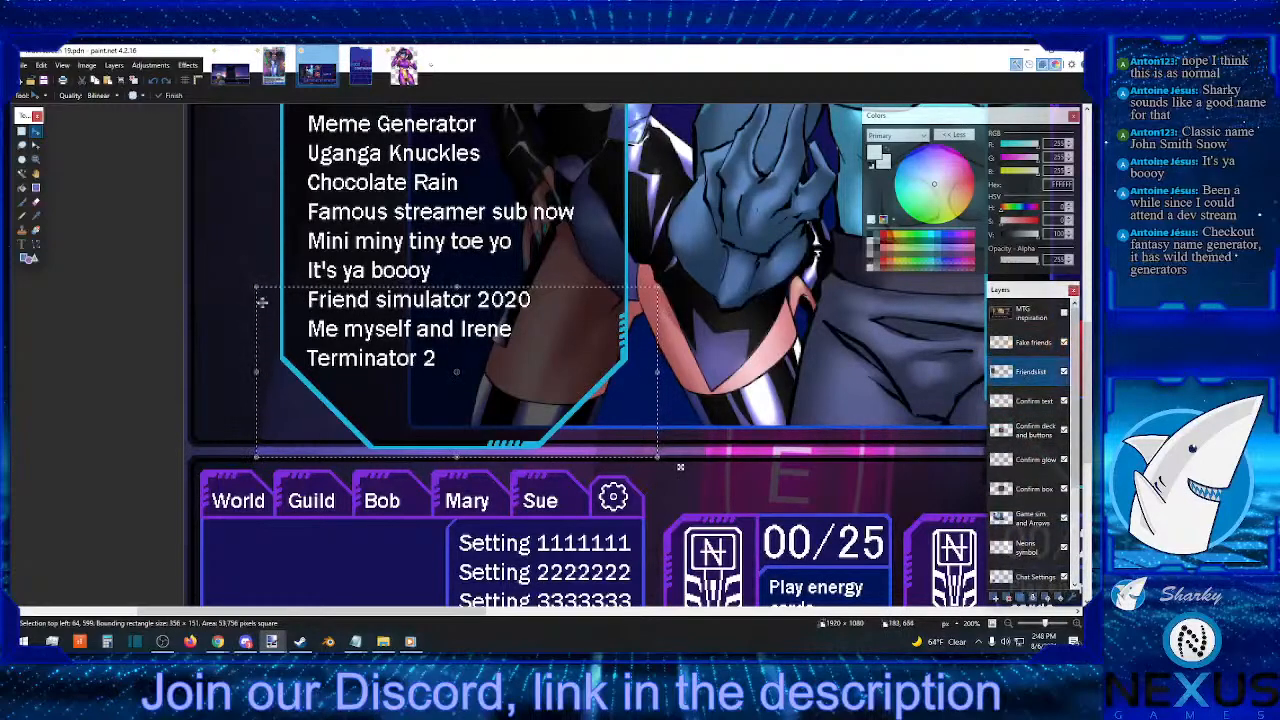
{"action": "left_click_drag", "start_coordinate": [680, 466], "coordinate": [680, 478]}
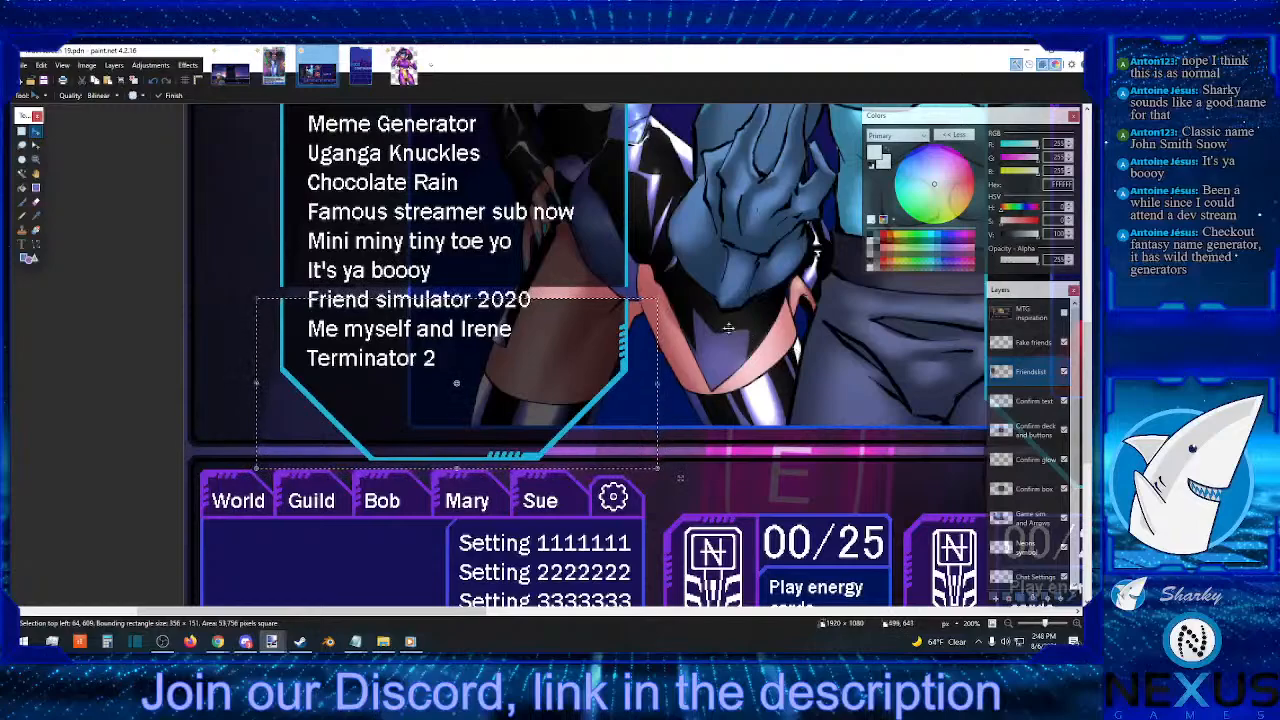
- Stretch a thin strip of the frame's sides beside "Friend simulator 2020" upward to 31 px high to bridge the gap, and deselect
{"action": "key", "text": "s"}
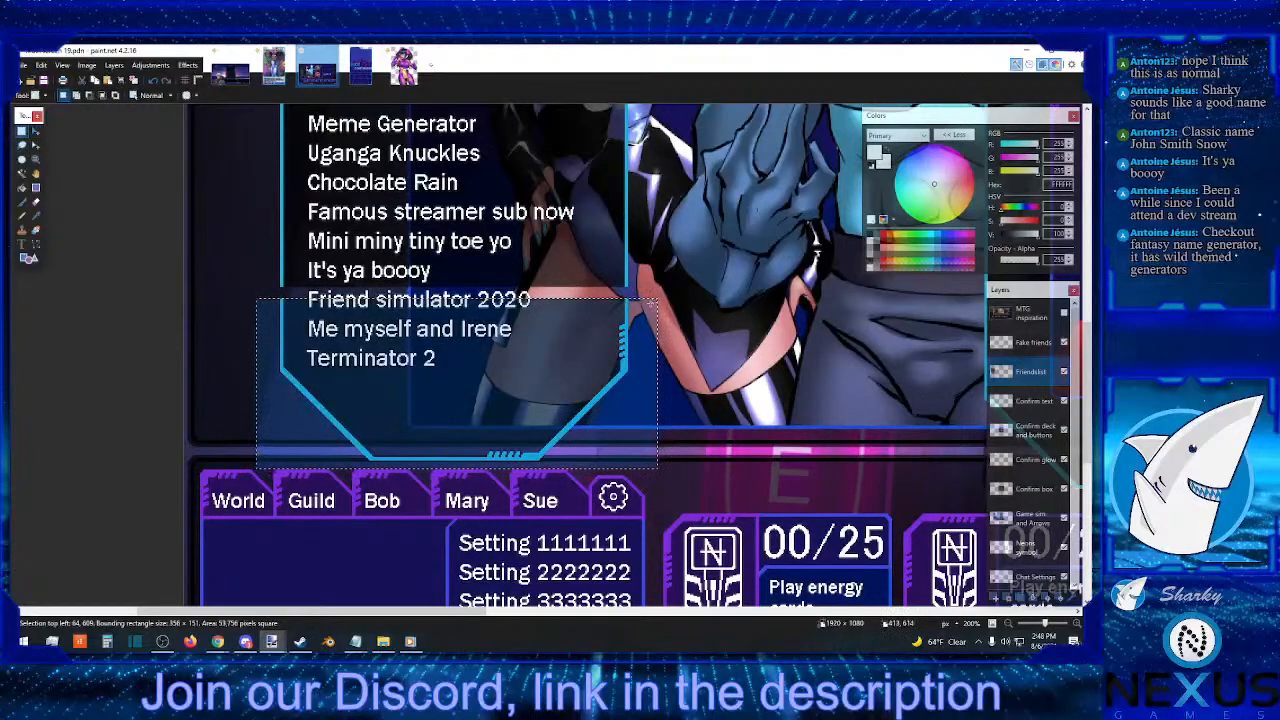
{"action": "left_click_drag", "start_coordinate": [650, 297], "coordinate": [727, 311]}
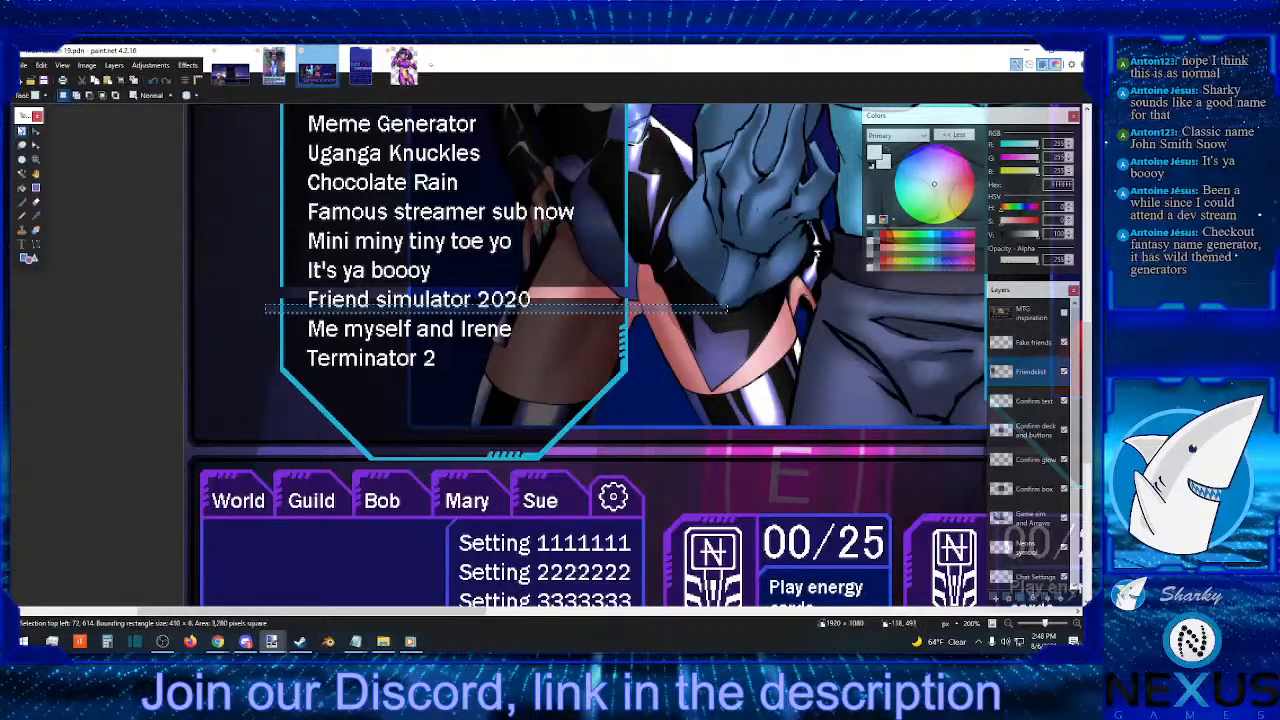
{"action": "key", "text": "m"}
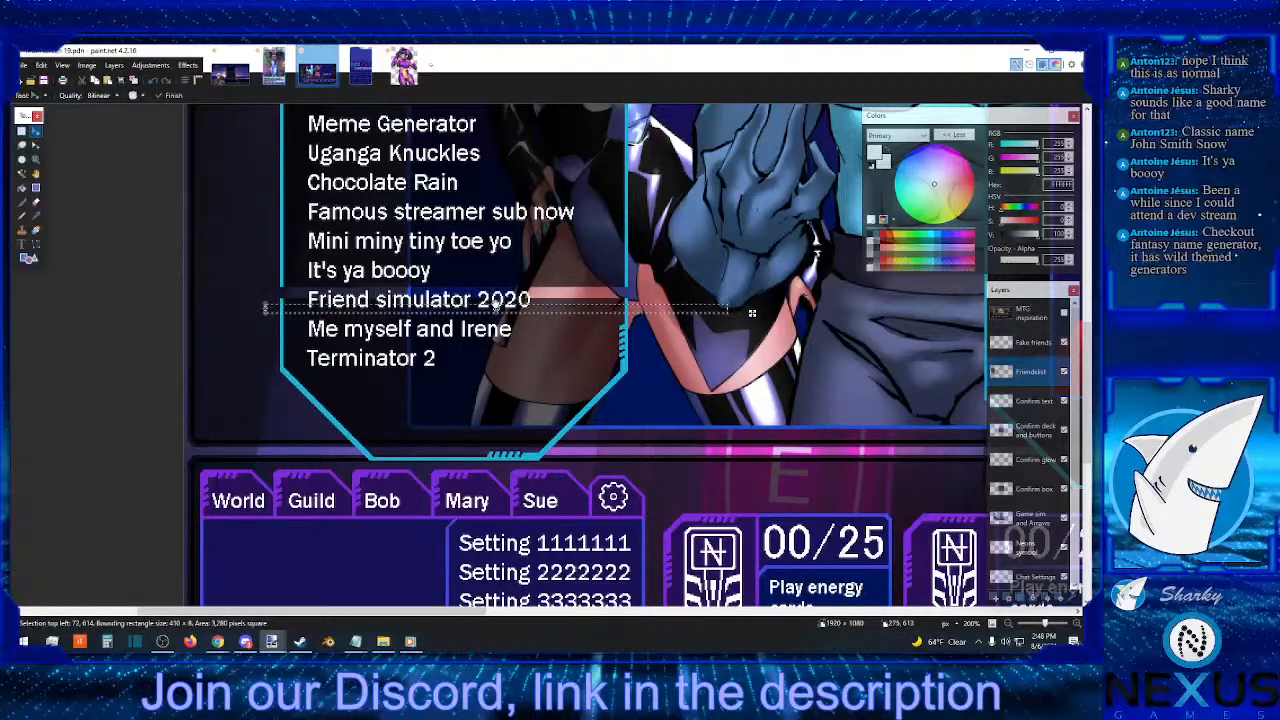
{"action": "left_click_drag", "start_coordinate": [496, 305], "coordinate": [496, 279]}
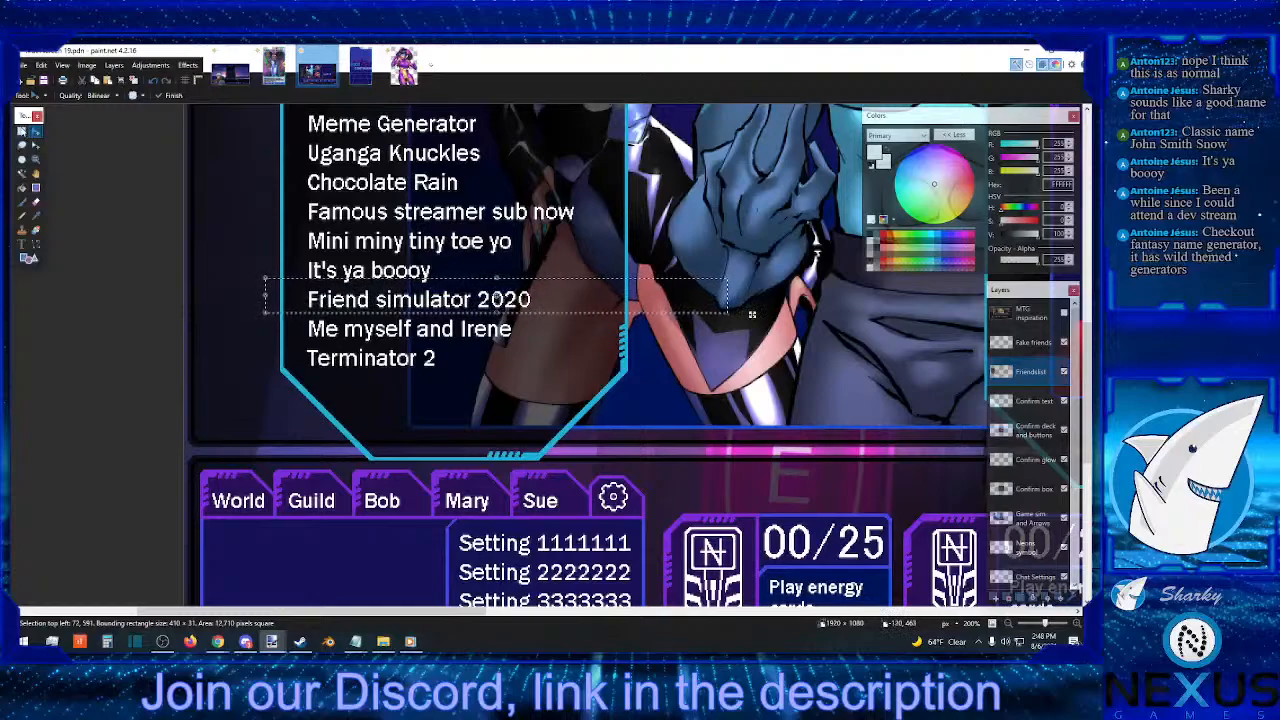
{"action": "key", "text": "s"}
{"action": "left_click", "coordinate": [604, 197]}
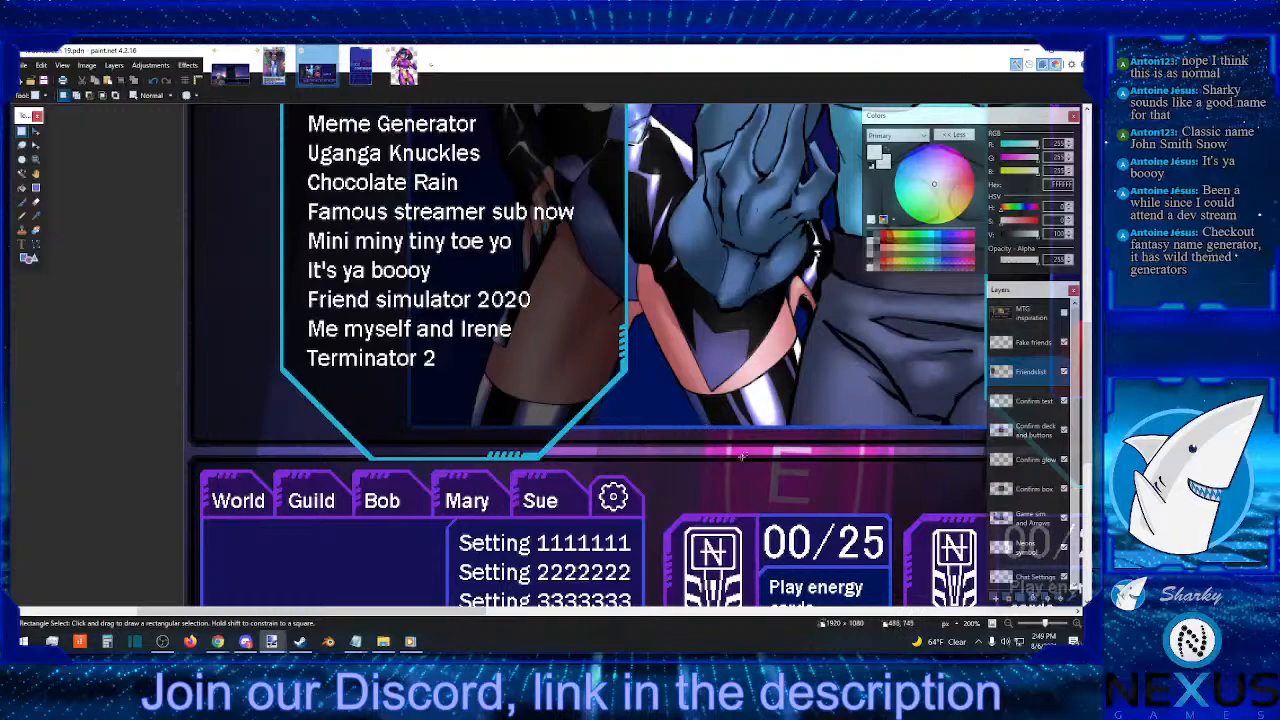
- Hide the Confirm text layer and copy the blank button beneath the character art from the Confirm deck and buttons layer
{"action": "left_click", "coordinate": [1076, 625]}
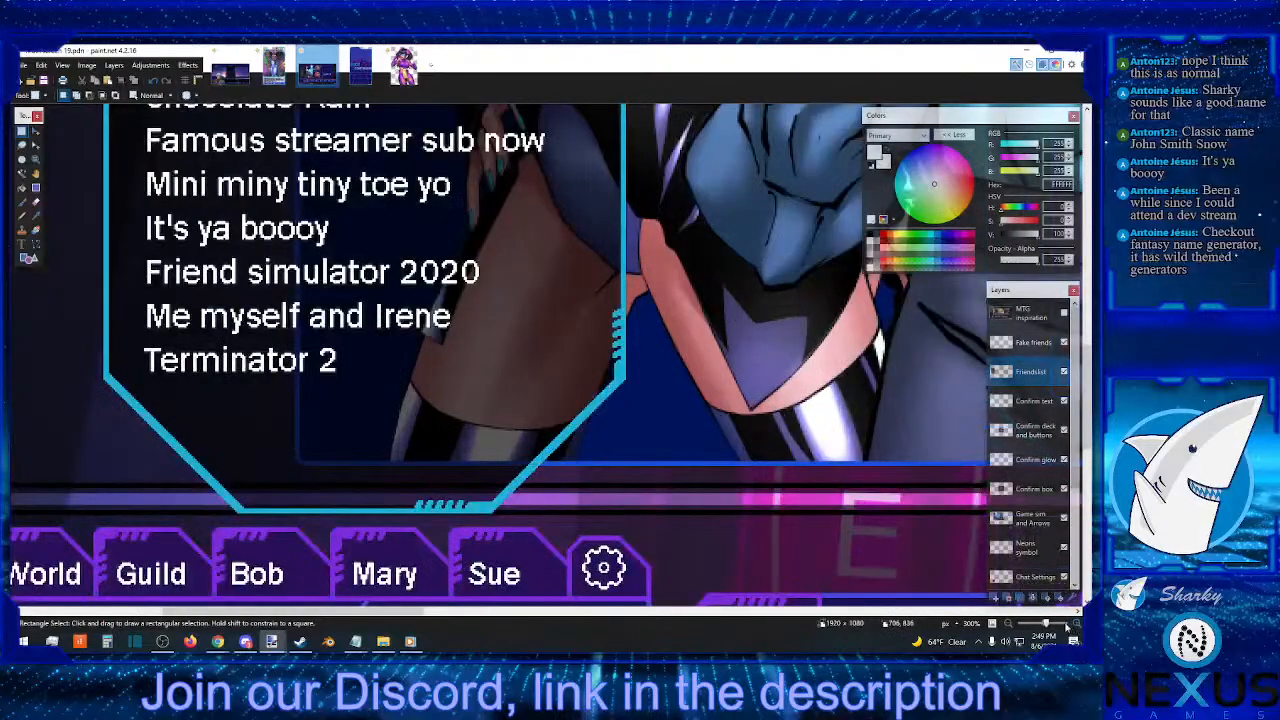
{"action": "scroll", "coordinate": [348, 414], "scroll_direction": "down", "scroll_amount": 1}
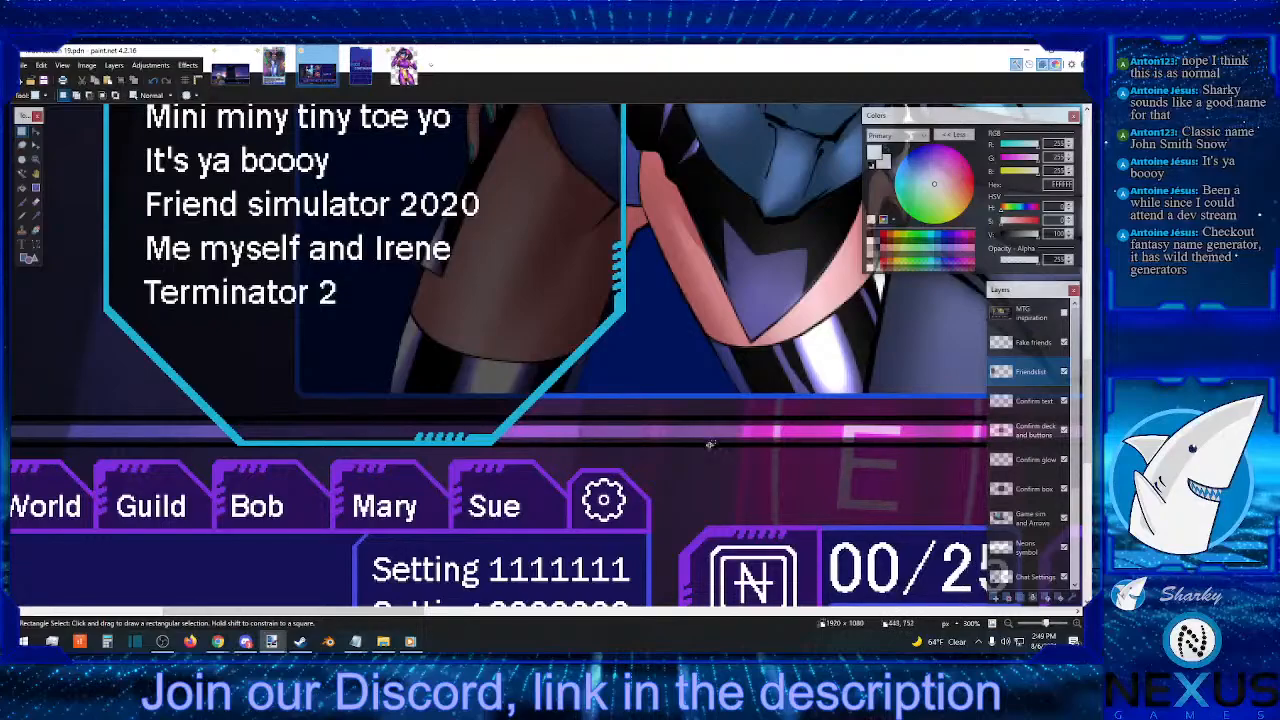
{"action": "scroll", "coordinate": [359, 415], "scroll_direction": "up", "scroll_amount": 10}
{"action": "scroll", "coordinate": [516, 600], "scroll_direction": "down", "scroll_amount": 8}
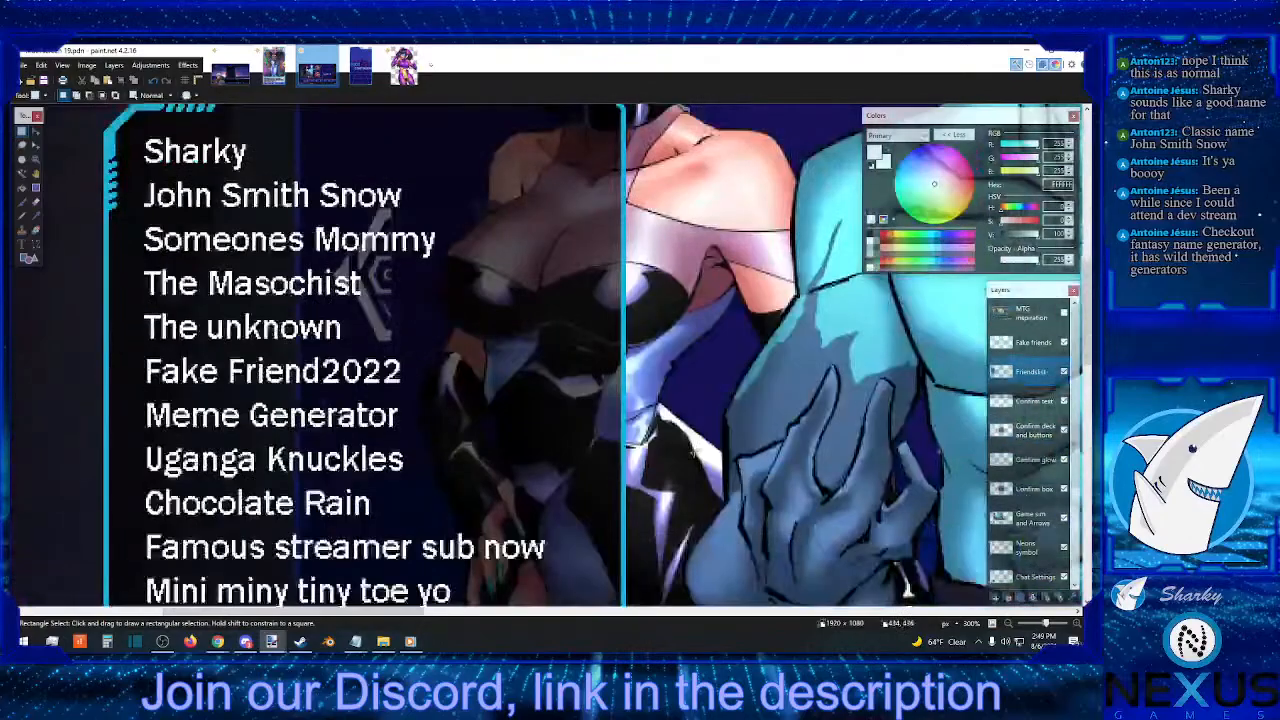
{"action": "scroll", "coordinate": [516, 617], "scroll_direction": "down", "scroll_amount": 5}
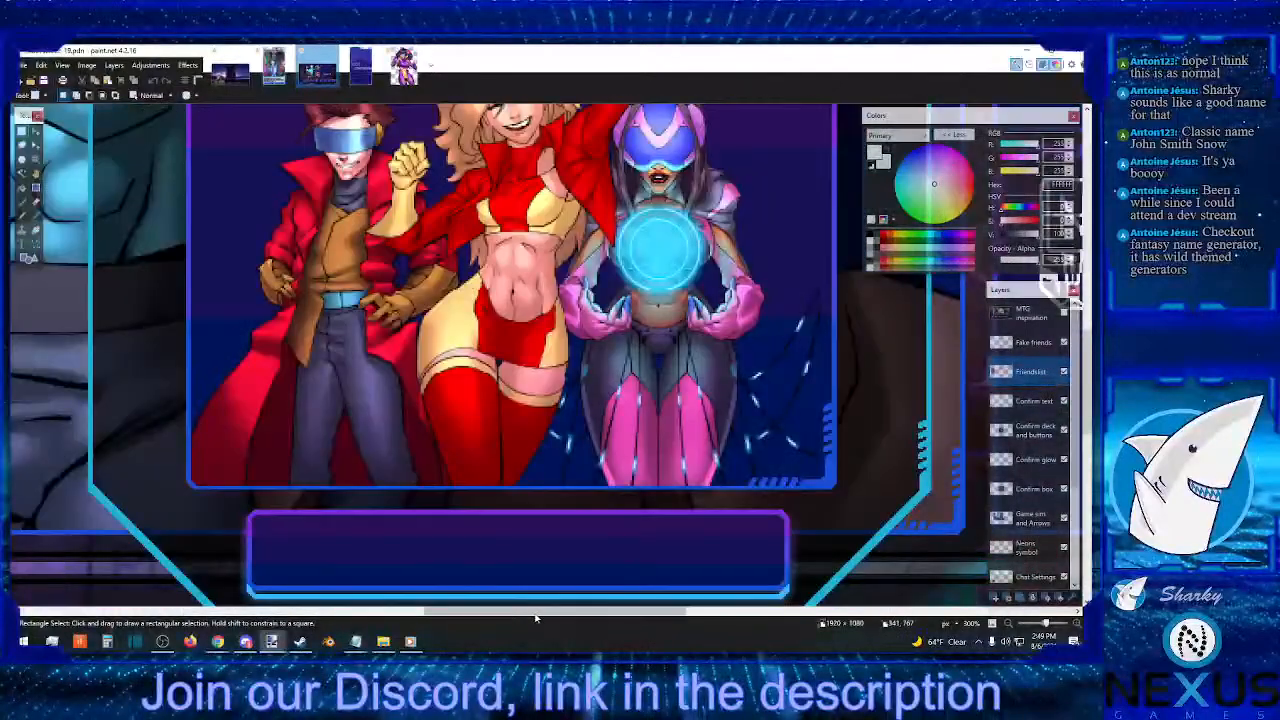
{"action": "scroll", "coordinate": [506, 492], "scroll_direction": "up", "scroll_amount": 5}
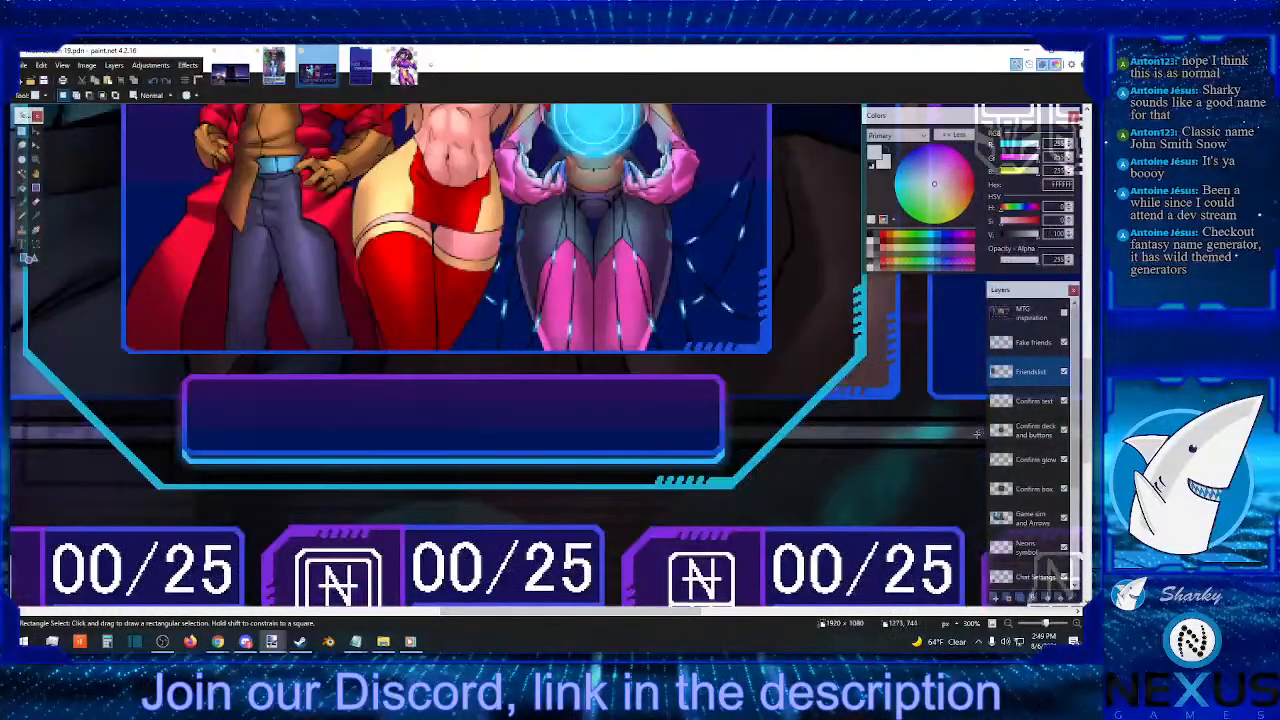
{"action": "left_click", "coordinate": [1035, 404]}
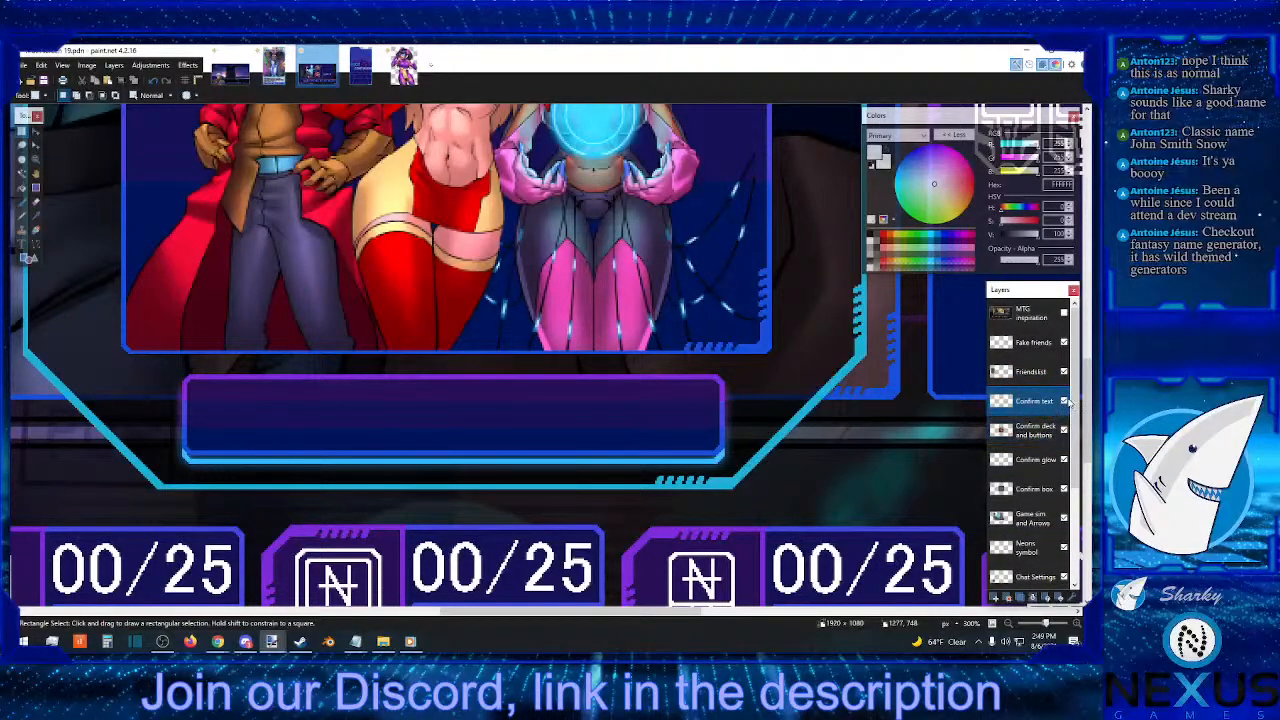
{"action": "left_click", "coordinate": [1065, 401]}
{"action": "left_click", "coordinate": [1064, 430]}
{"action": "left_click", "coordinate": [1064, 430]}
{"action": "left_click", "coordinate": [1033, 435]}
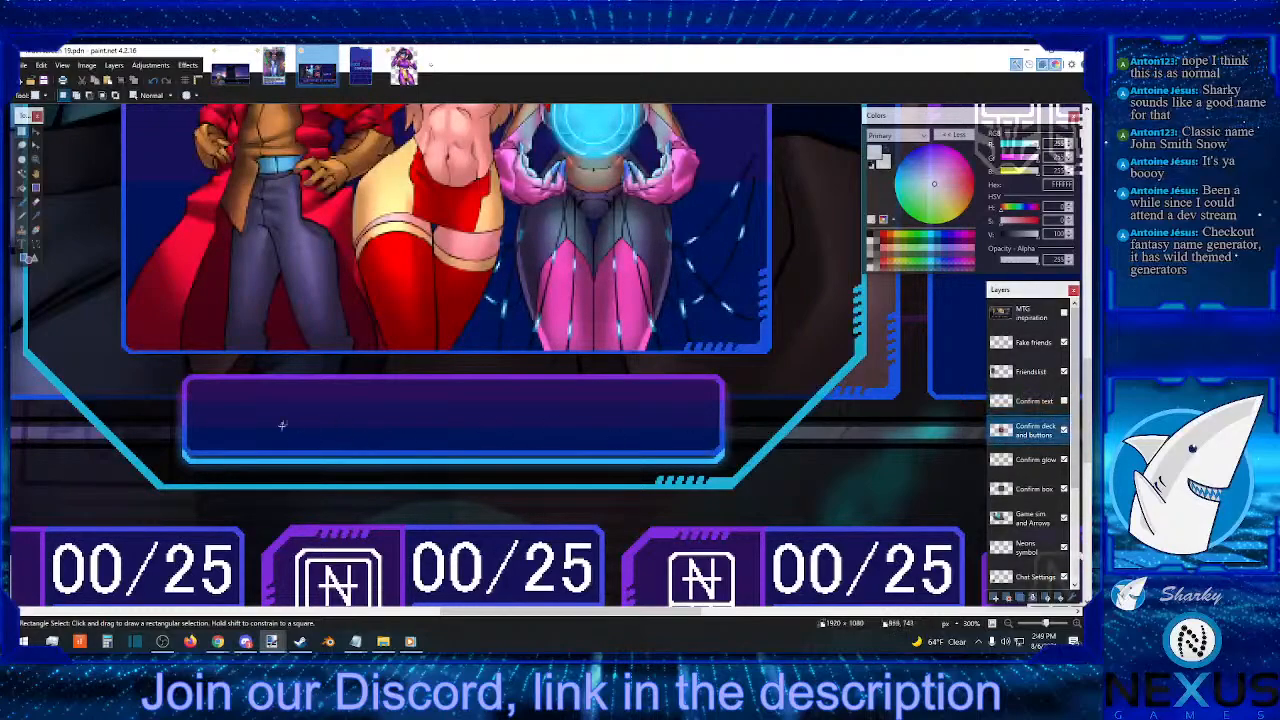
{"action": "left_click_drag", "start_coordinate": [157, 371], "coordinate": [745, 465]}
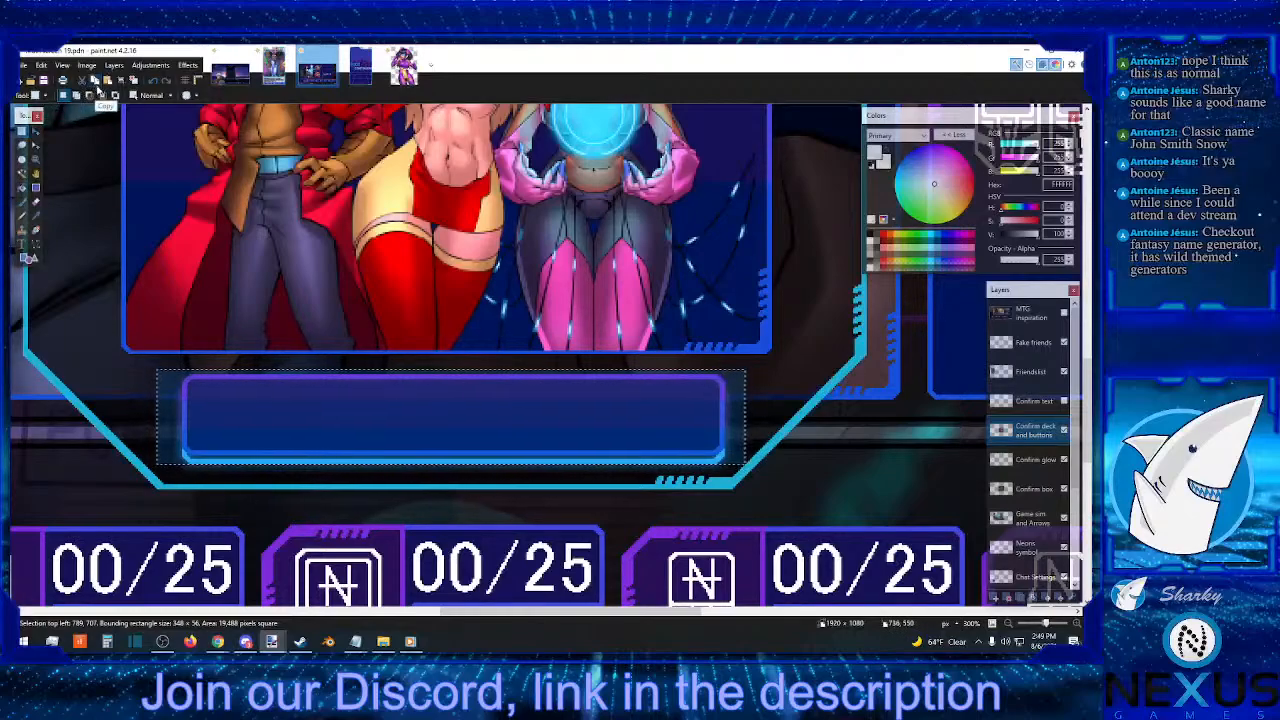
- Paste the blank button onto a new layer above Friendslist and place it across the frame just beneath "Terminator 2"
{"action": "left_click_drag", "start_coordinate": [462, 614], "coordinate": [187, 574]}
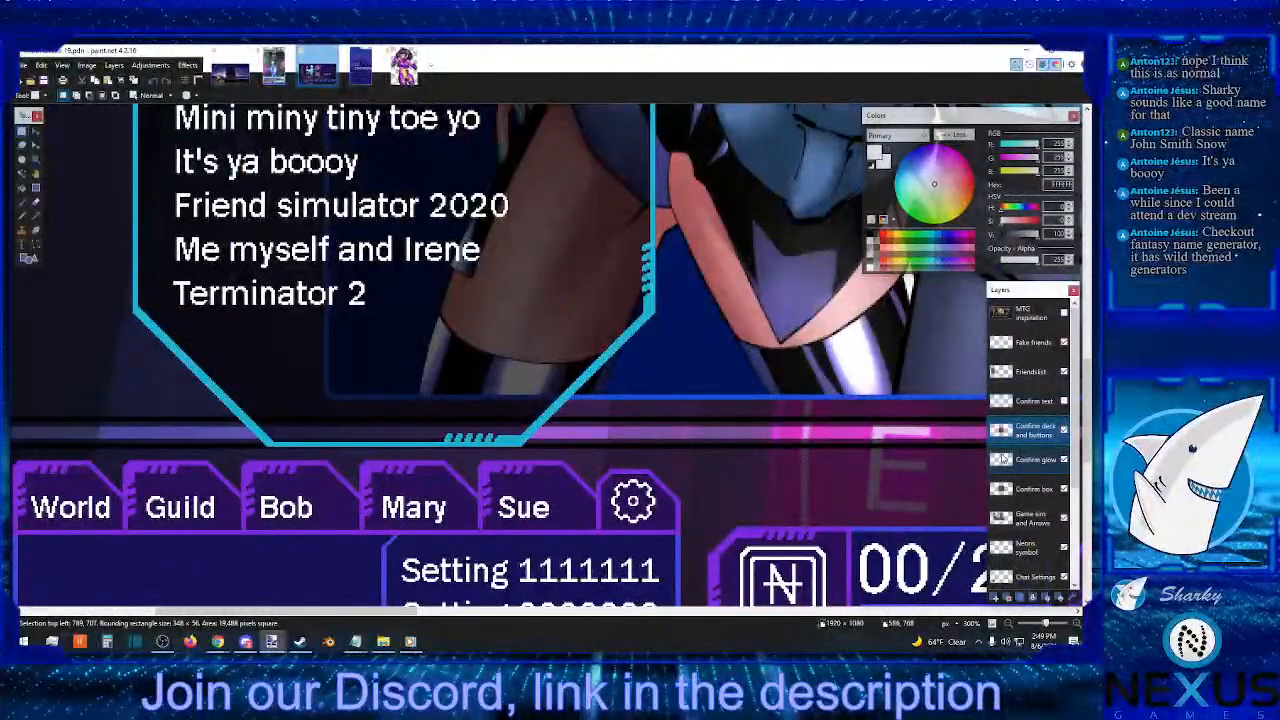
{"action": "left_click", "coordinate": [1026, 344]}
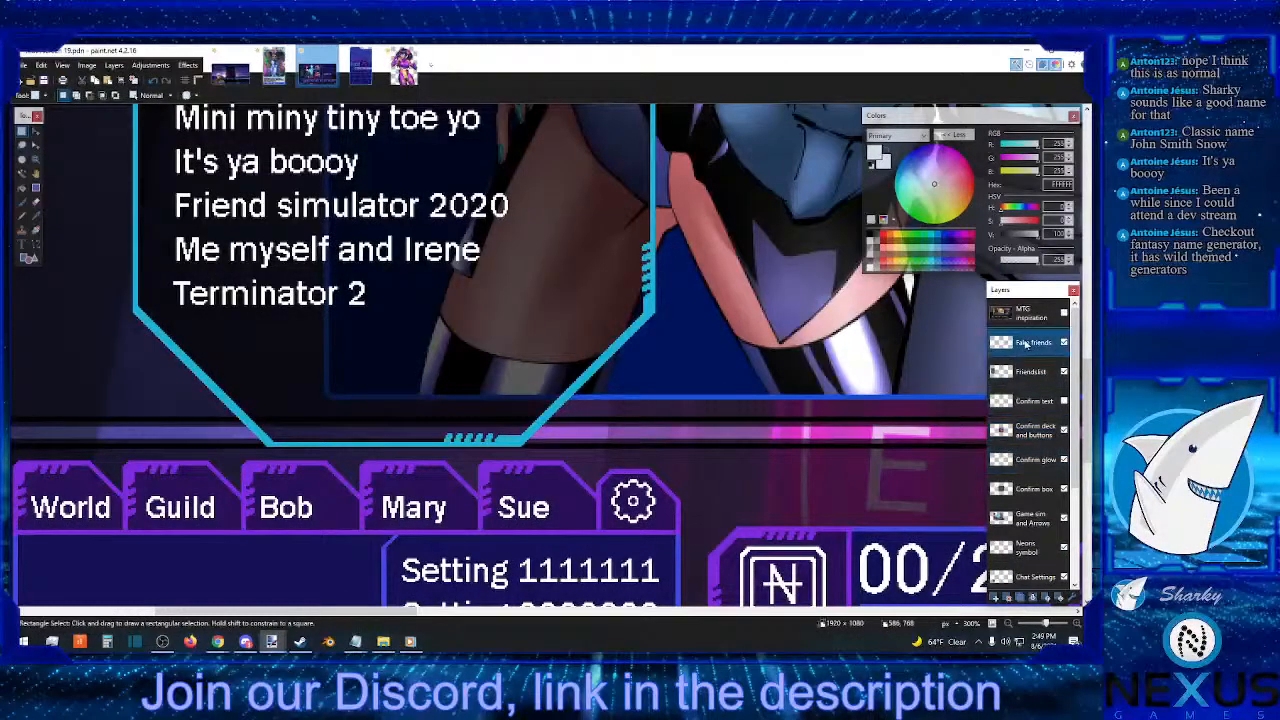
{"action": "left_click", "coordinate": [1027, 372]}
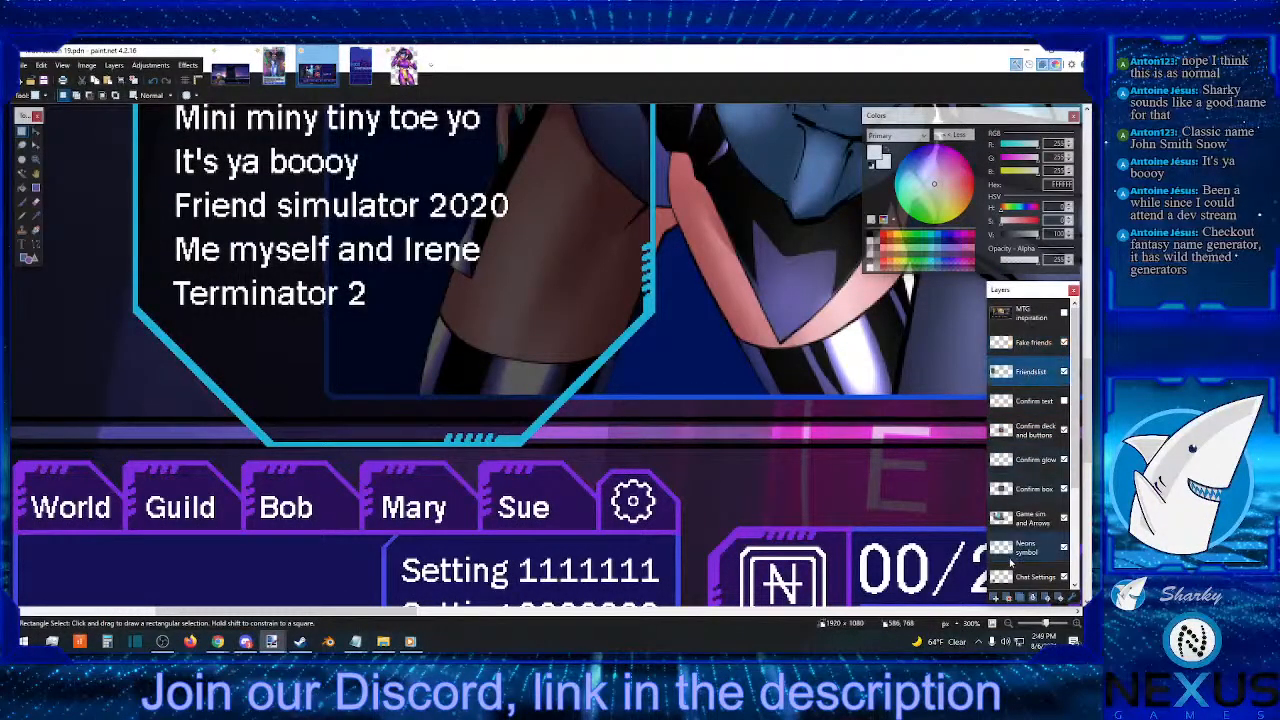
{"action": "left_click", "coordinate": [995, 597]}
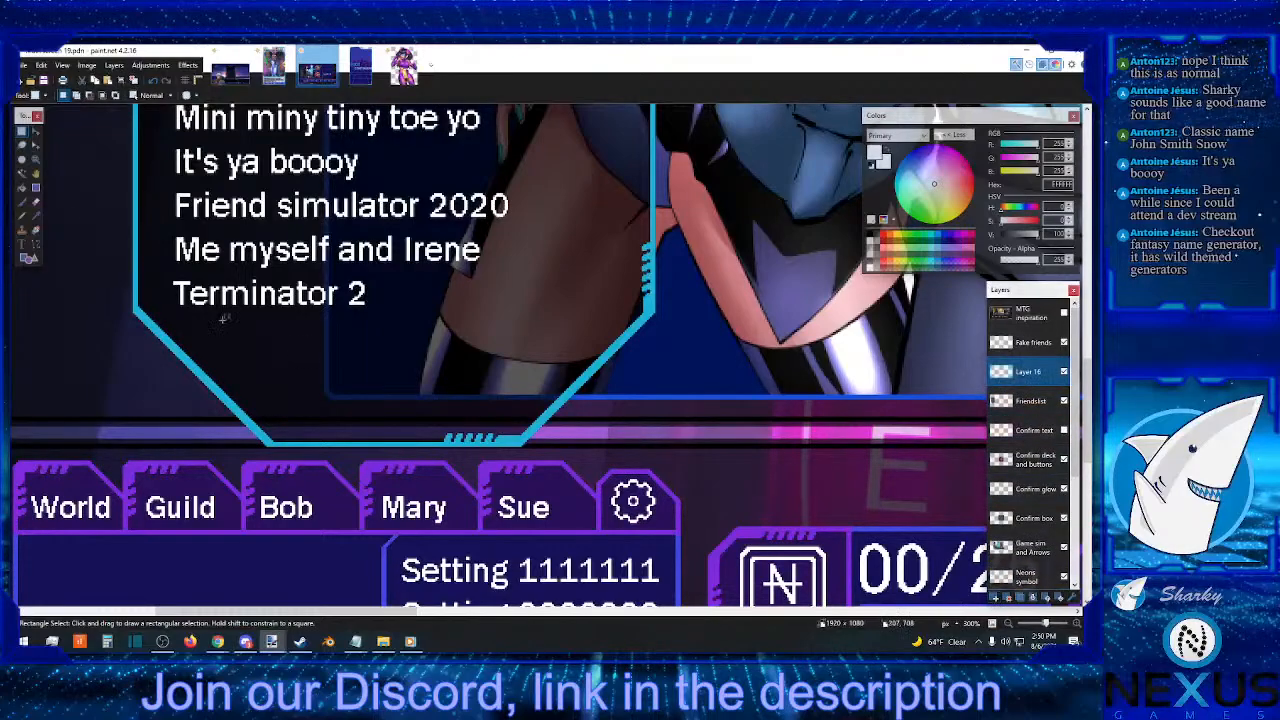
{"action": "left_click", "coordinate": [110, 80]}
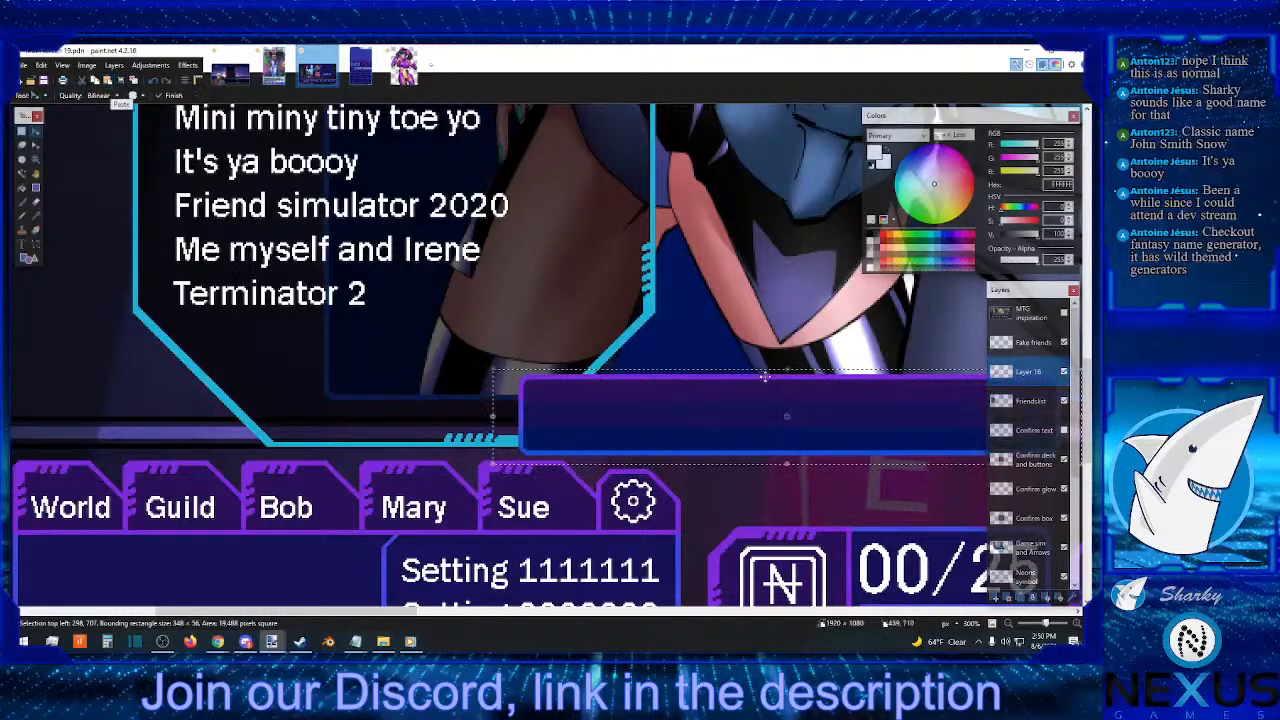
{"action": "left_click_drag", "start_coordinate": [757, 403], "coordinate": [359, 338]}
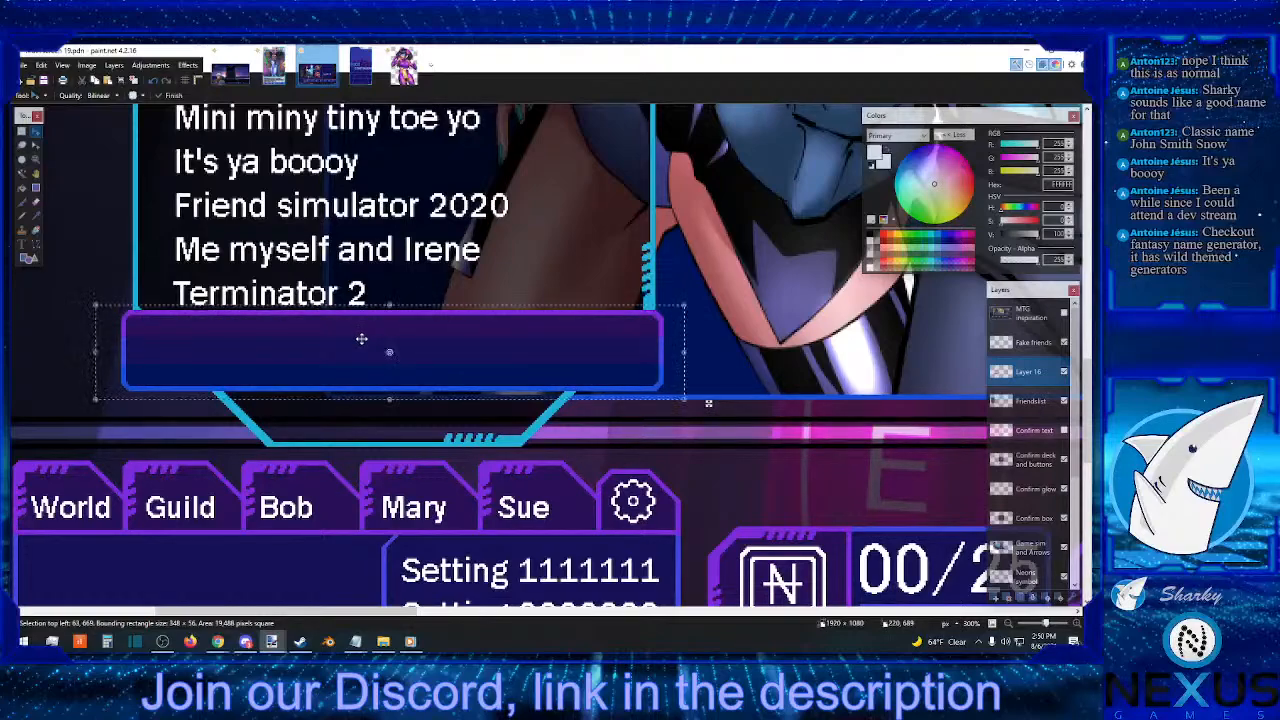
- Select the bottom section of the frame on the Friendslist layer and shift it down 2 px
{"action": "left_click", "coordinate": [1025, 400]}
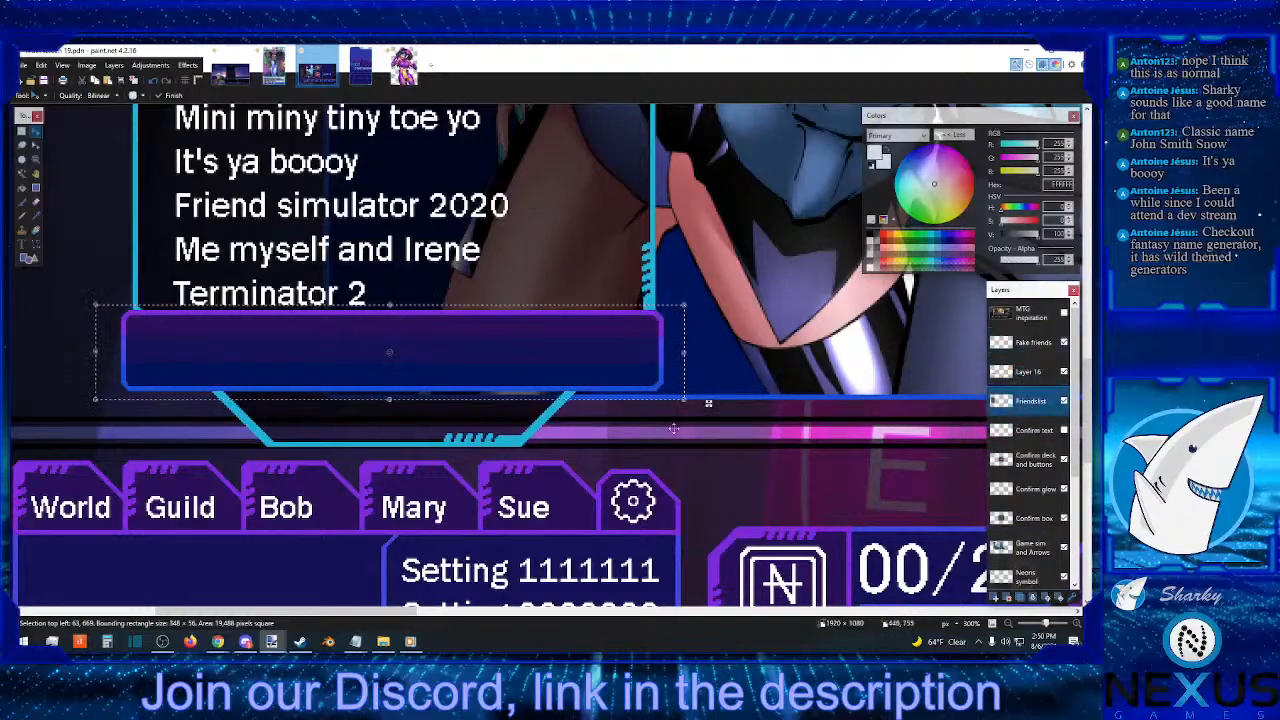
{"action": "left_click", "coordinate": [22, 131]}
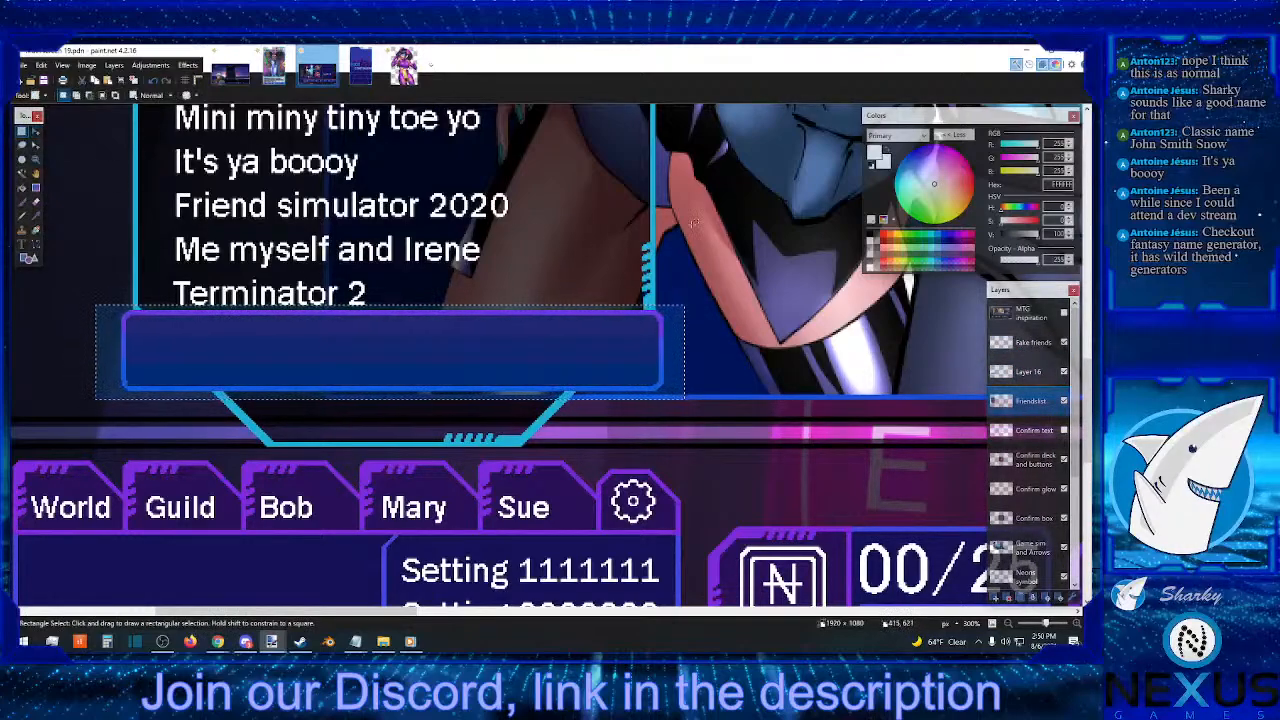
{"action": "left_click_drag", "start_coordinate": [692, 224], "coordinate": [33, 460]}
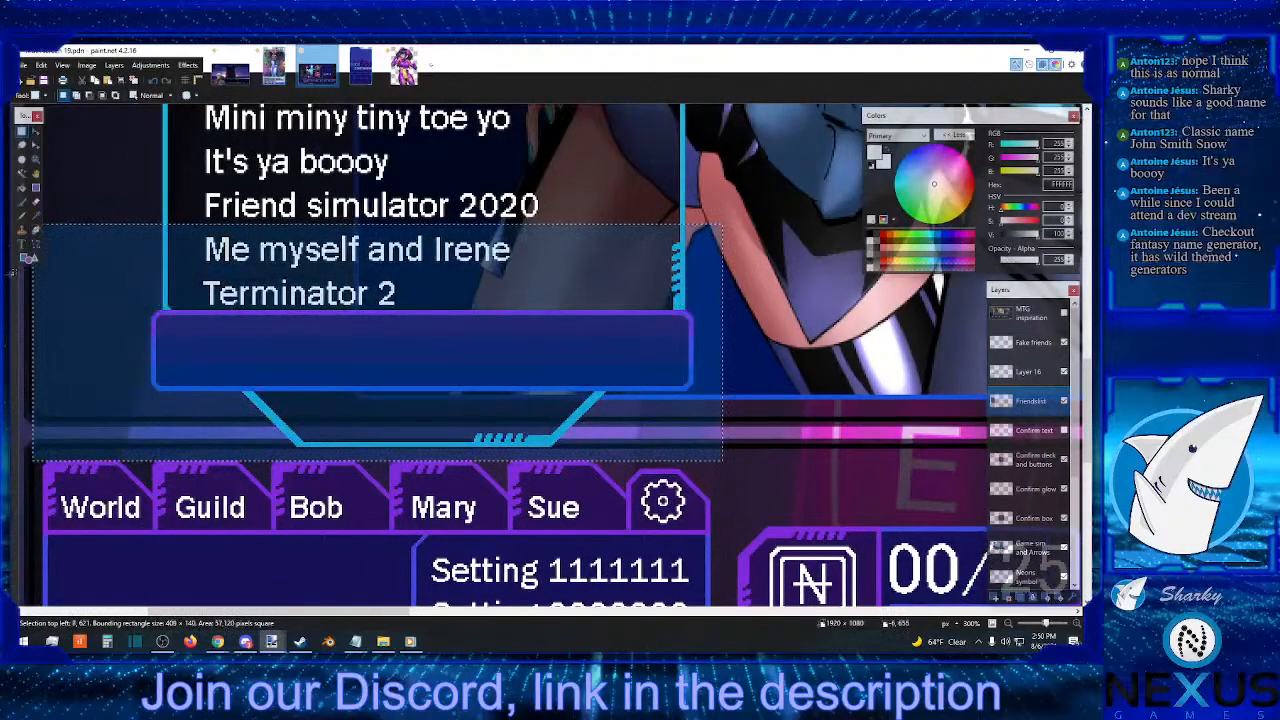
{"action": "left_click", "coordinate": [35, 133]}
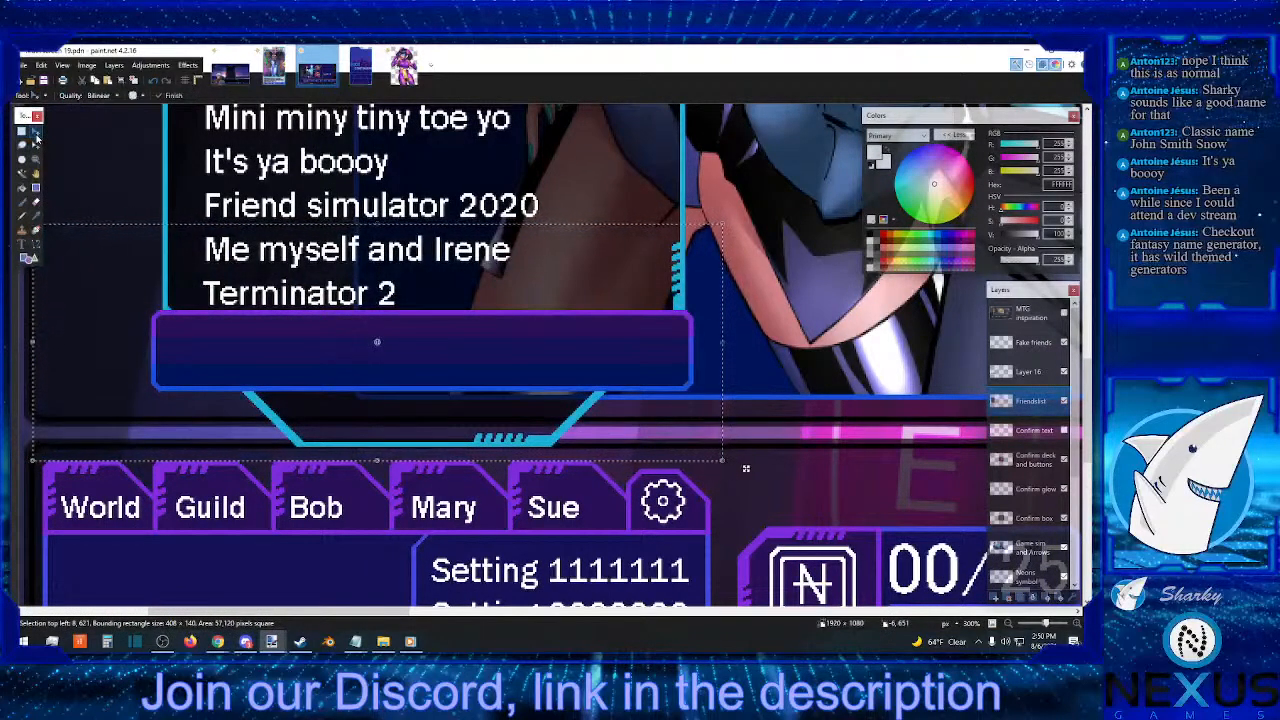
{"action": "key", "text": "Down"}
{"action": "key", "text": "Down"}
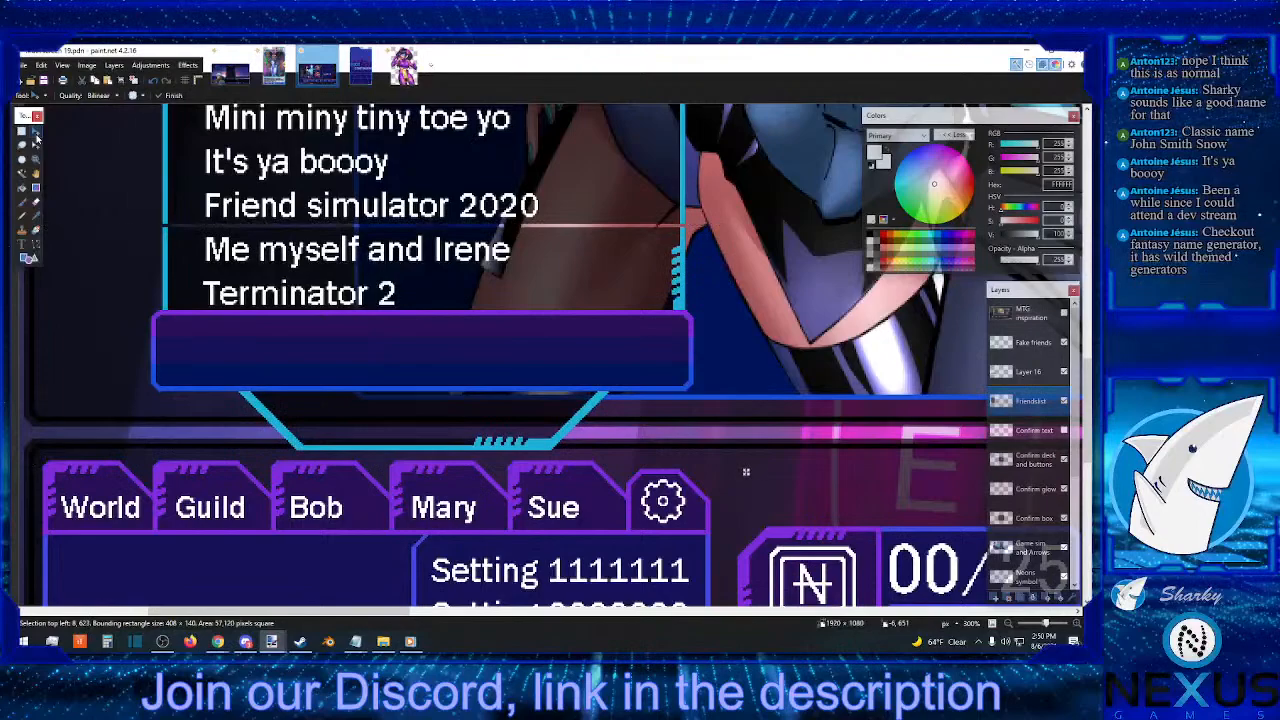
- Stretch a thin strip of the frame's sides above "Me myself and Irene" upward to 19 px high to bridge the gap
{"action": "left_click", "coordinate": [22, 131]}
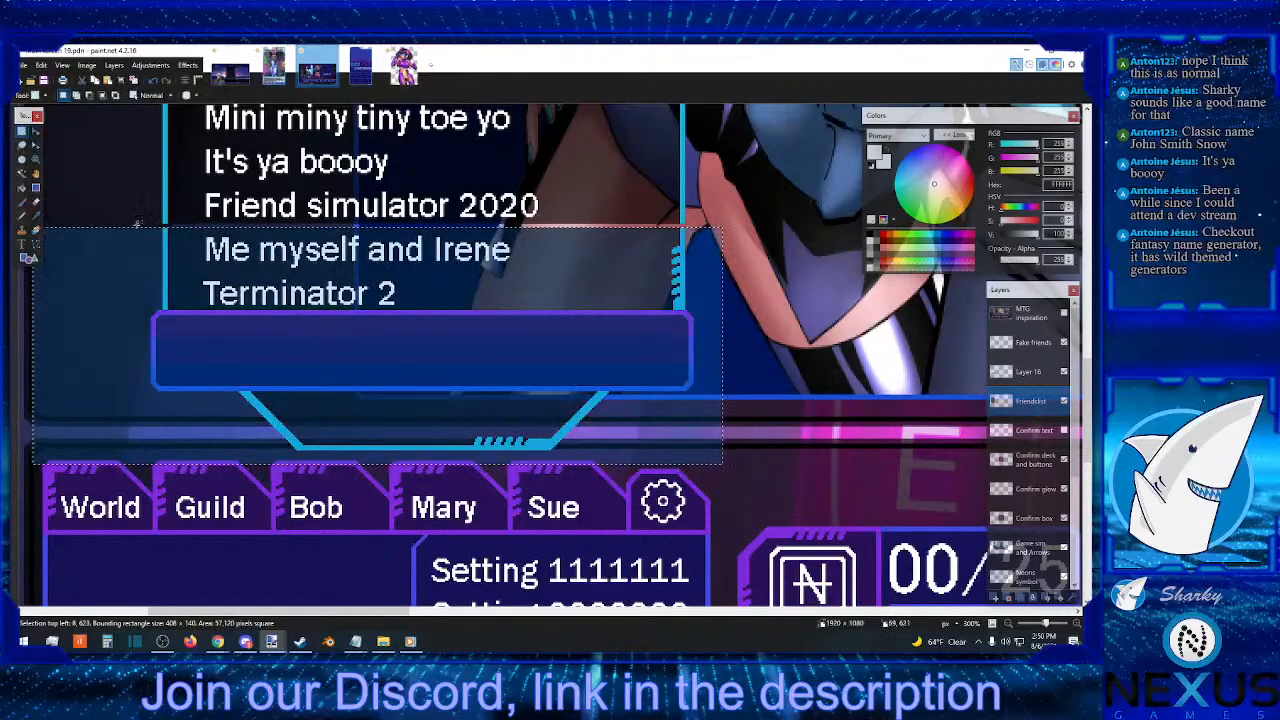
{"action": "left_click_drag", "start_coordinate": [137, 236], "coordinate": [705, 239]}
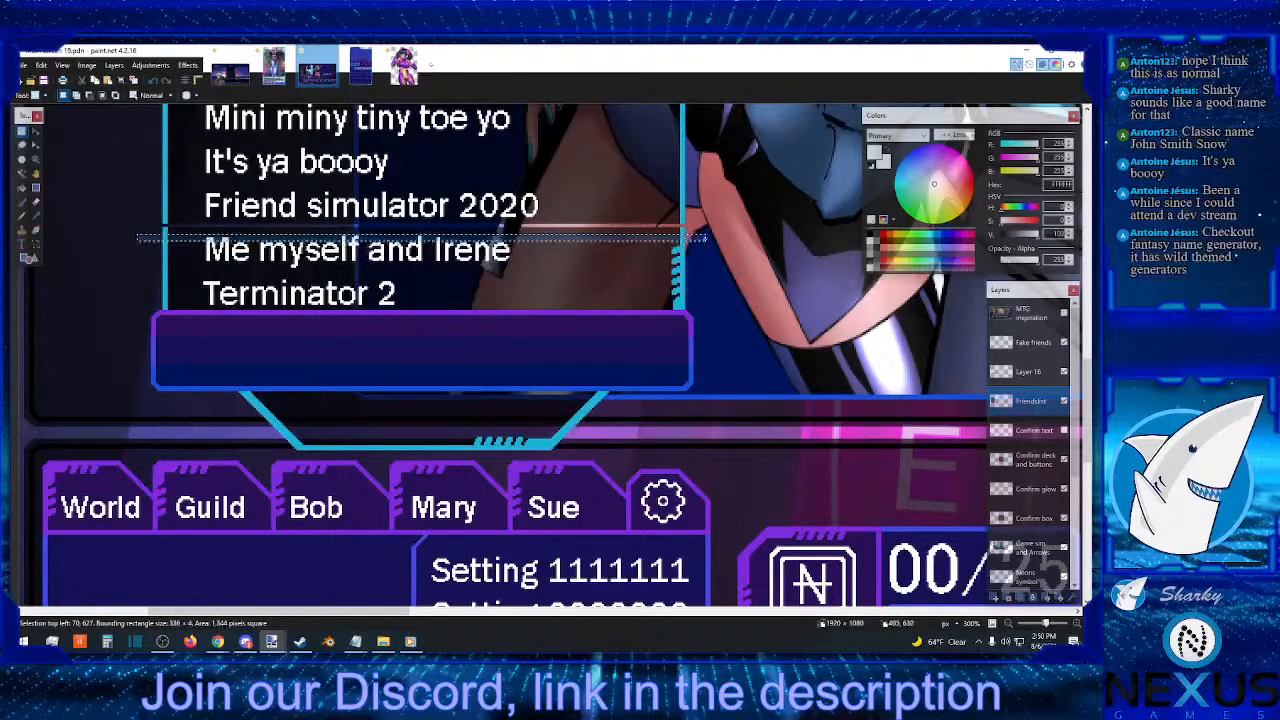
{"action": "left_click", "coordinate": [36, 131]}
{"action": "left_click_drag", "start_coordinate": [421, 237], "coordinate": [421, 208]}
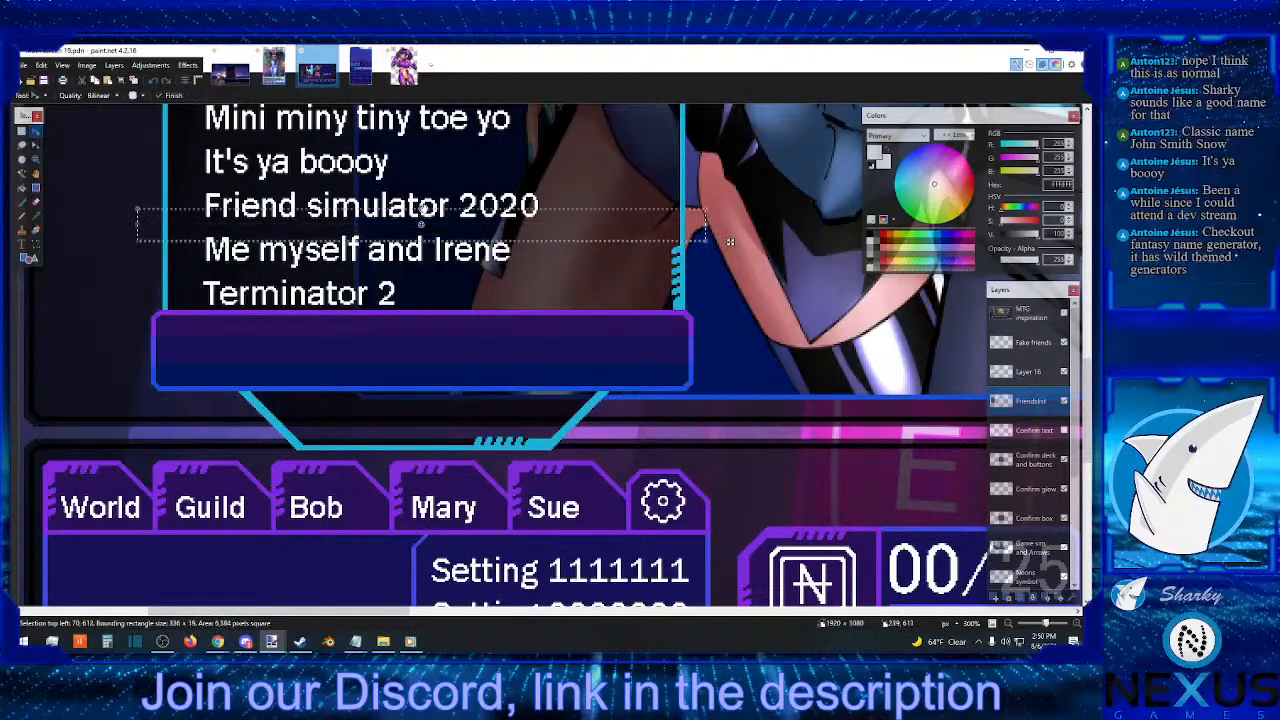
{"action": "left_click", "coordinate": [22, 131]}
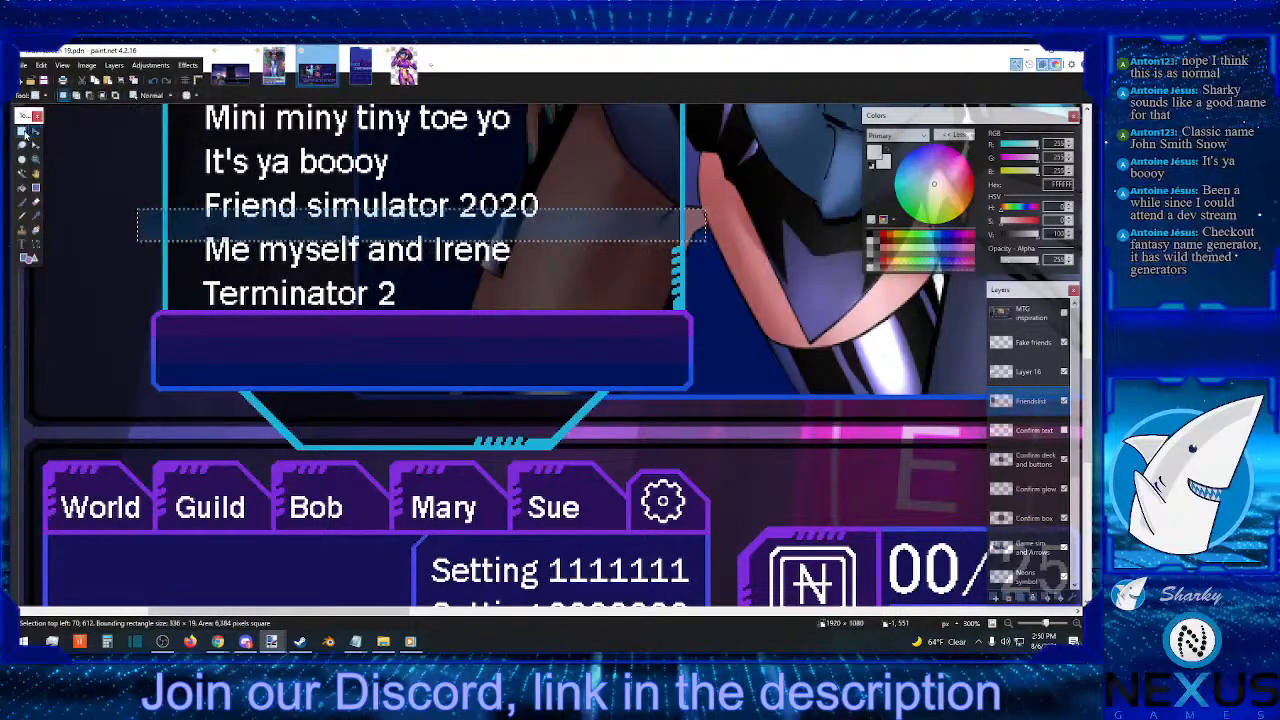
- Clear the selection and rename Layer 16 as "Friends buttons"
{"action": "left_click", "coordinate": [690, 268]}
{"action": "left_click", "coordinate": [1030, 372]}
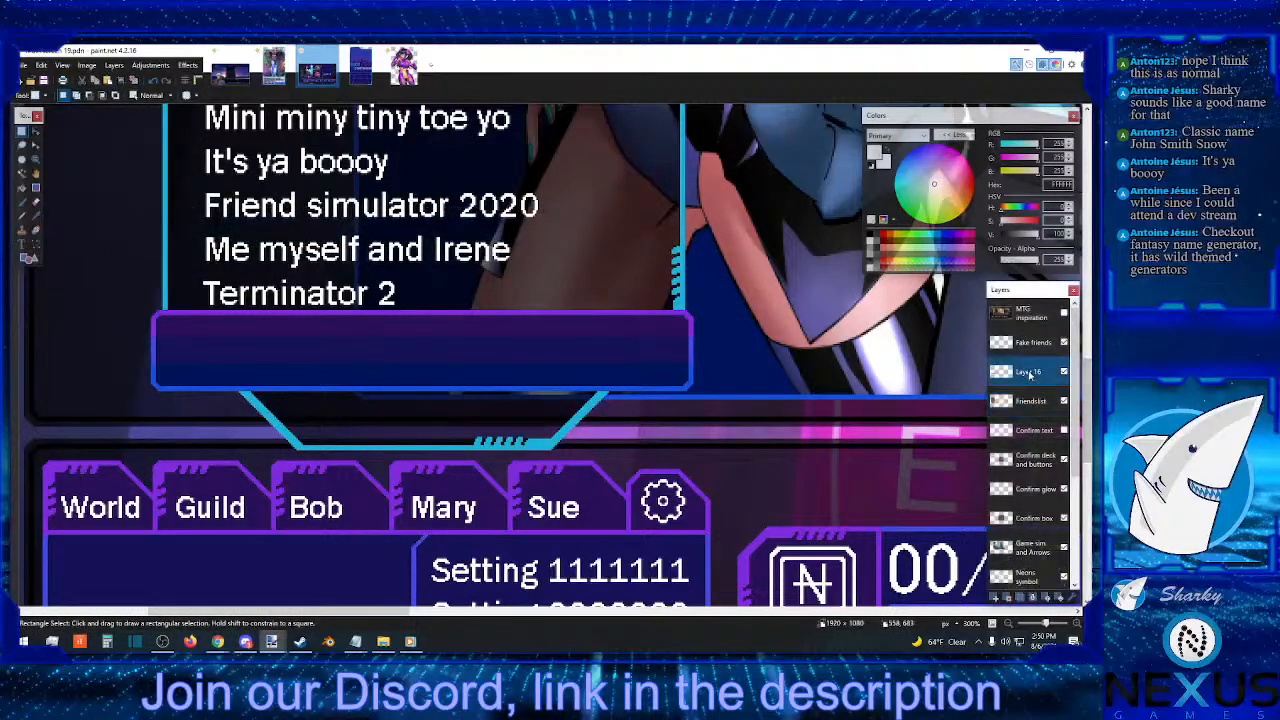
{"action": "double_click", "coordinate": [1030, 373]}
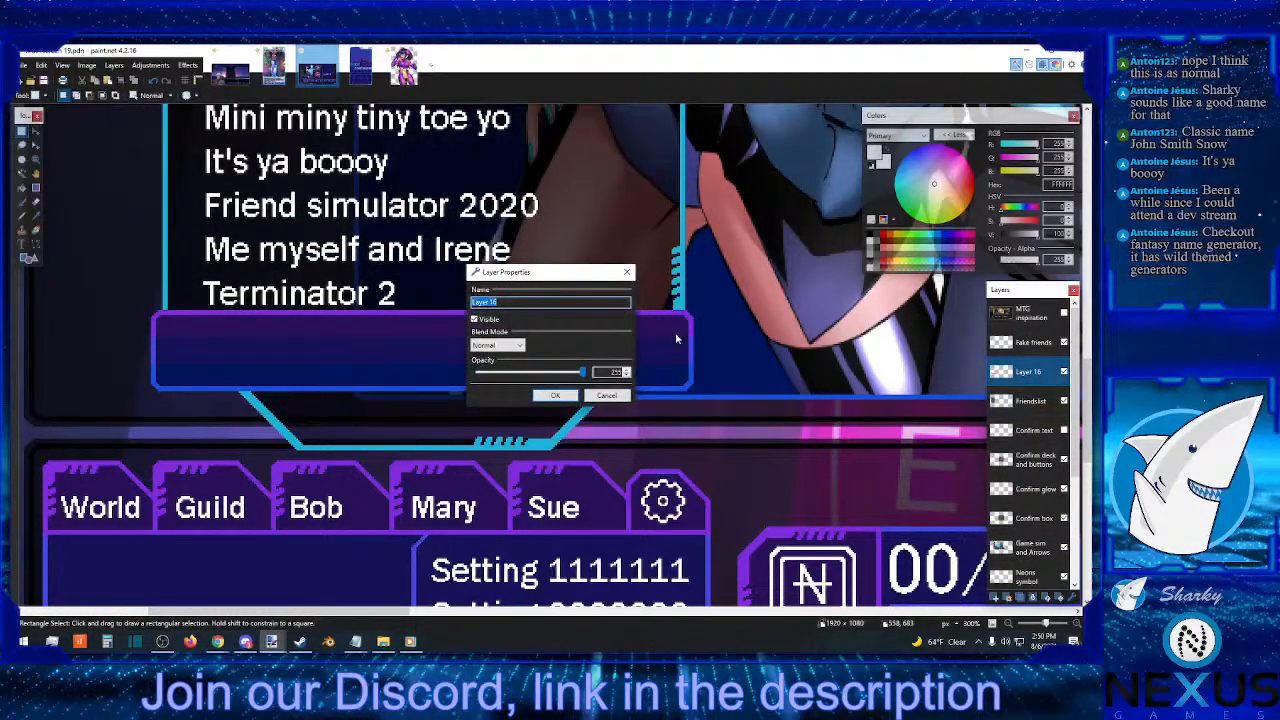
{"action": "type", "text": "Fi"}
{"action": "type", "text": "ends buttons"}
{"action": "key", "text": "Return"}
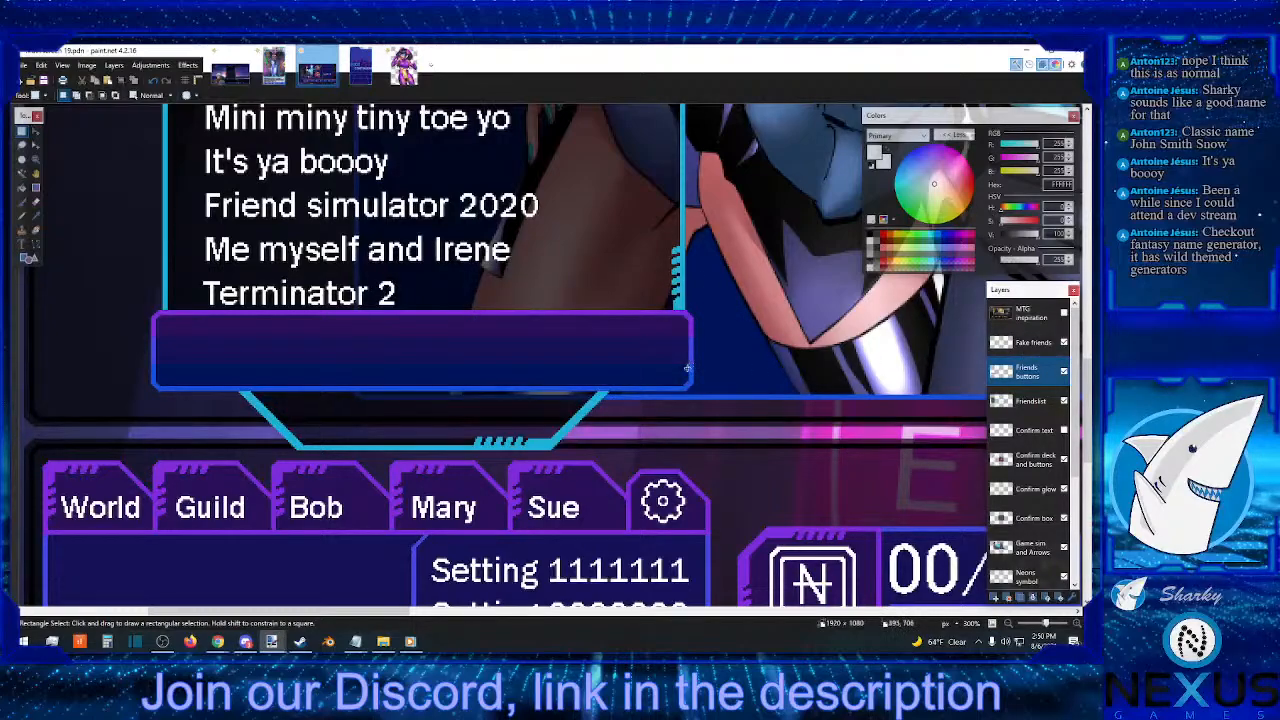
- Select the right end of the blank button and shift it 8 px inward, within the frame's right side
{"action": "left_click_drag", "start_coordinate": [726, 296], "coordinate": [553, 405]}
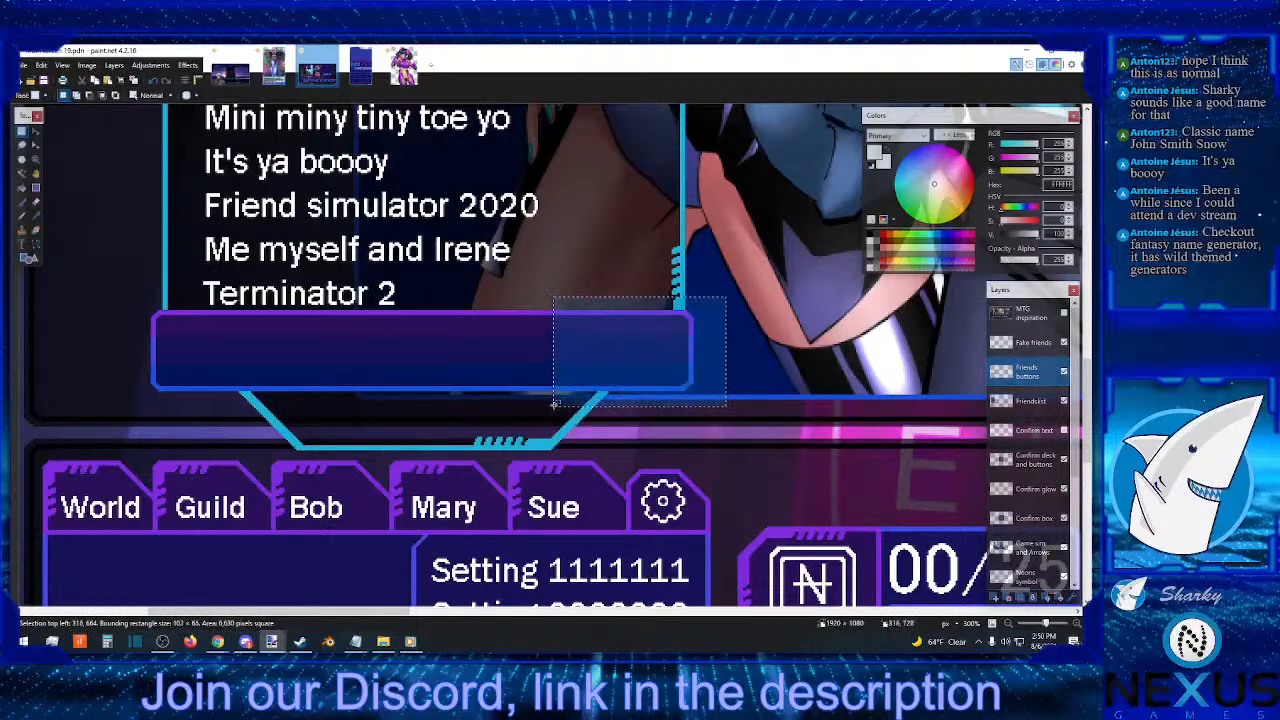
{"action": "left_click", "coordinate": [36, 132]}
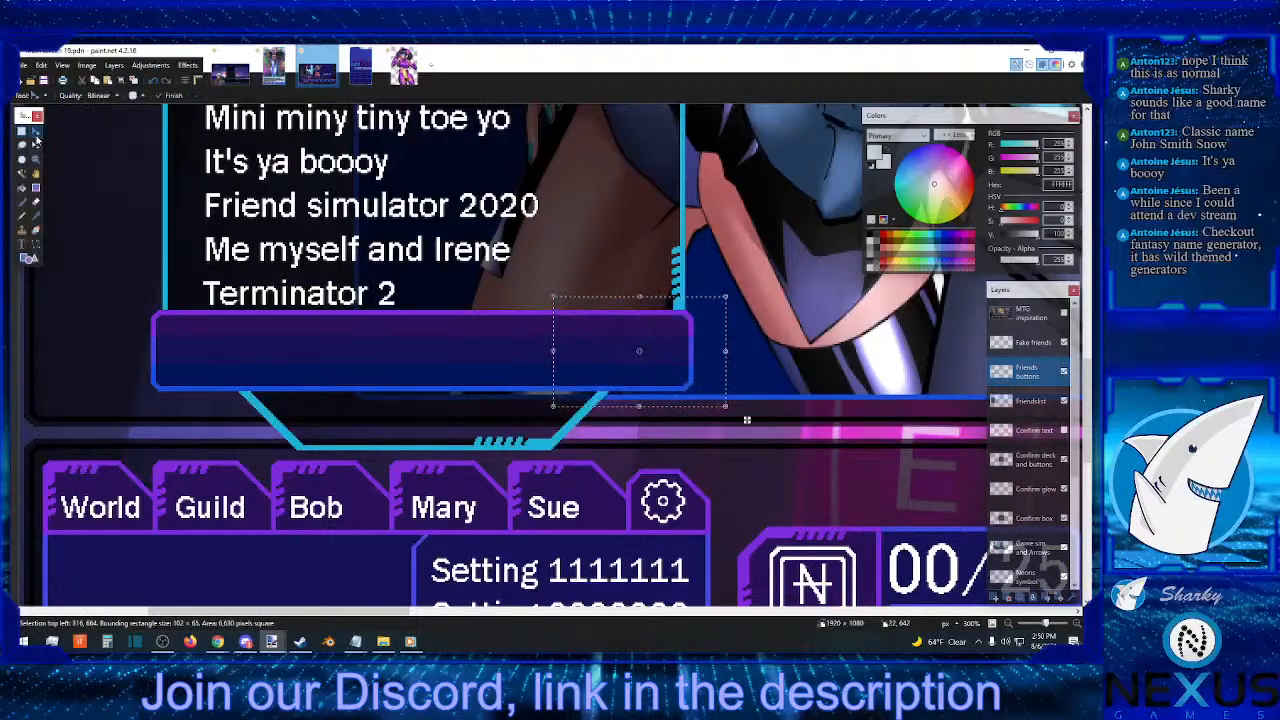
{"action": "mouse_move", "coordinate": [746, 420]}
{"action": "left_mouse_down"}
{"action": "mouse_move", "coordinate": [714, 420]}
{"action": "mouse_move", "coordinate": [733, 420]}
{"action": "left_mouse_up"}
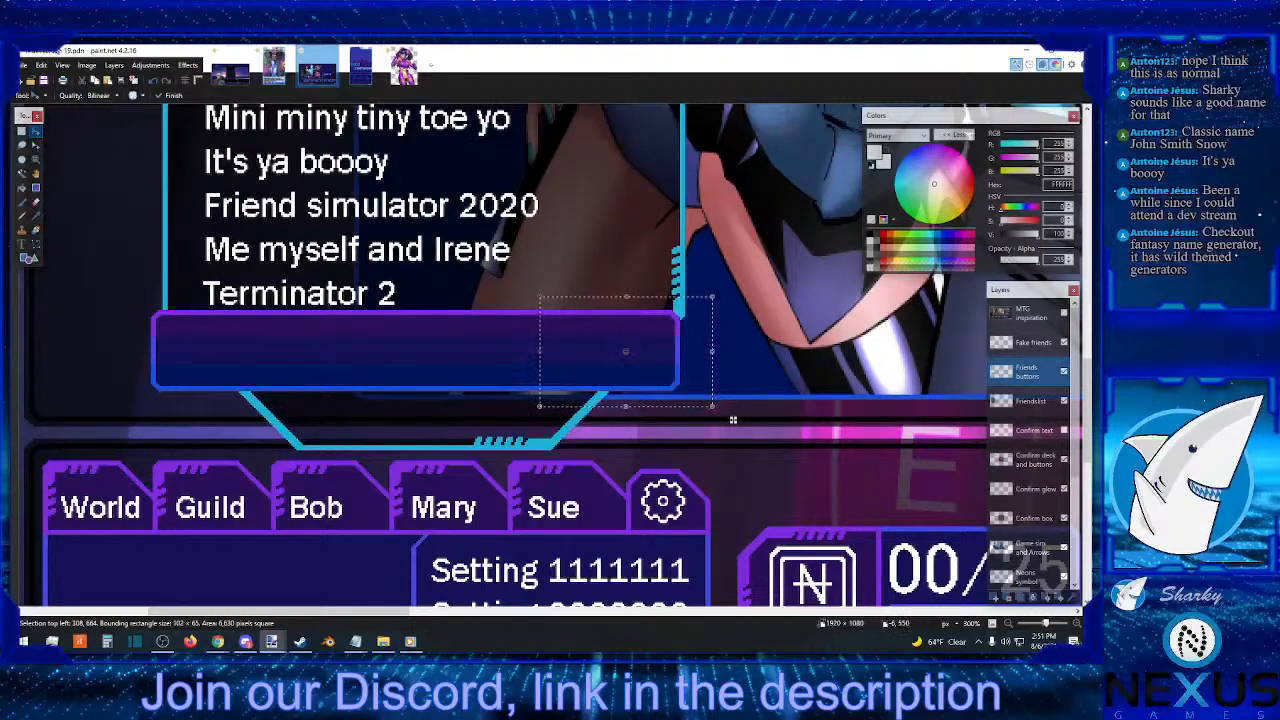
- Select the left end of the blank button and shift it inward to line up with the frame's left side
{"action": "left_click", "coordinate": [22, 131]}
{"action": "left_click_drag", "start_coordinate": [134, 302], "coordinate": [217, 425]}
{"action": "left_click", "coordinate": [34, 134]}
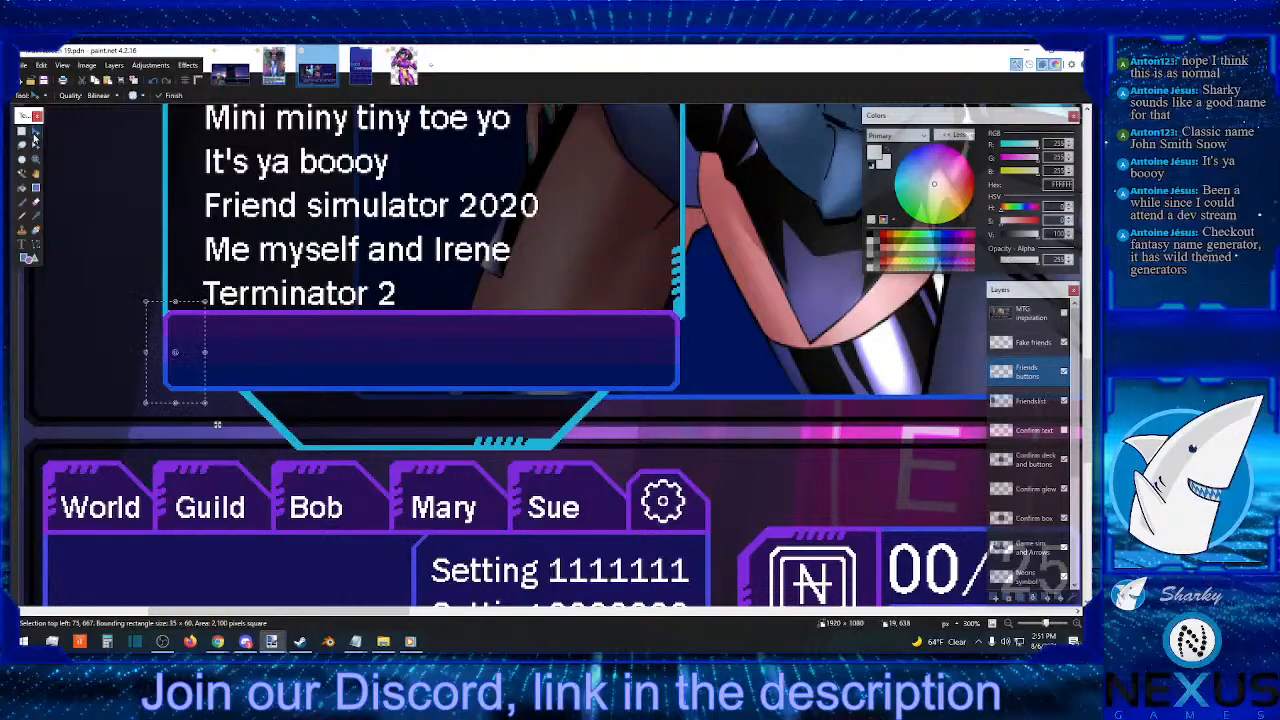
{"action": "key", "text": "Left"}
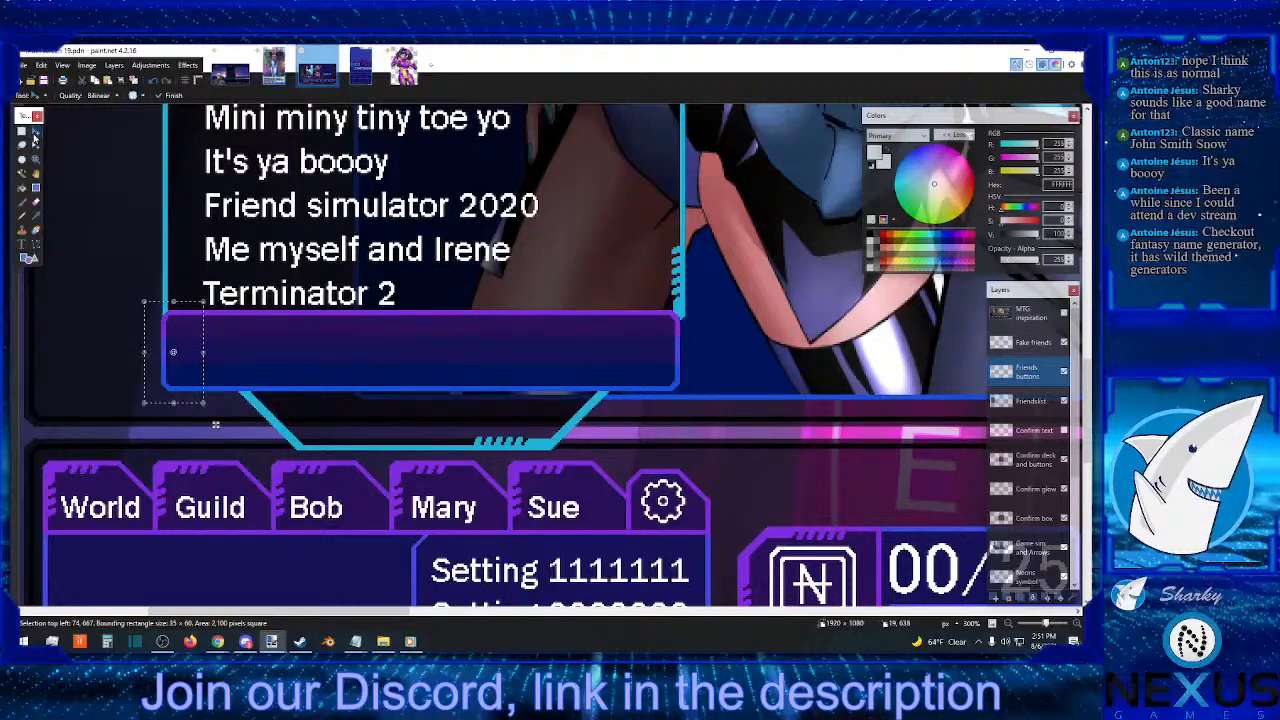
{"action": "left_click", "coordinate": [22, 131]}
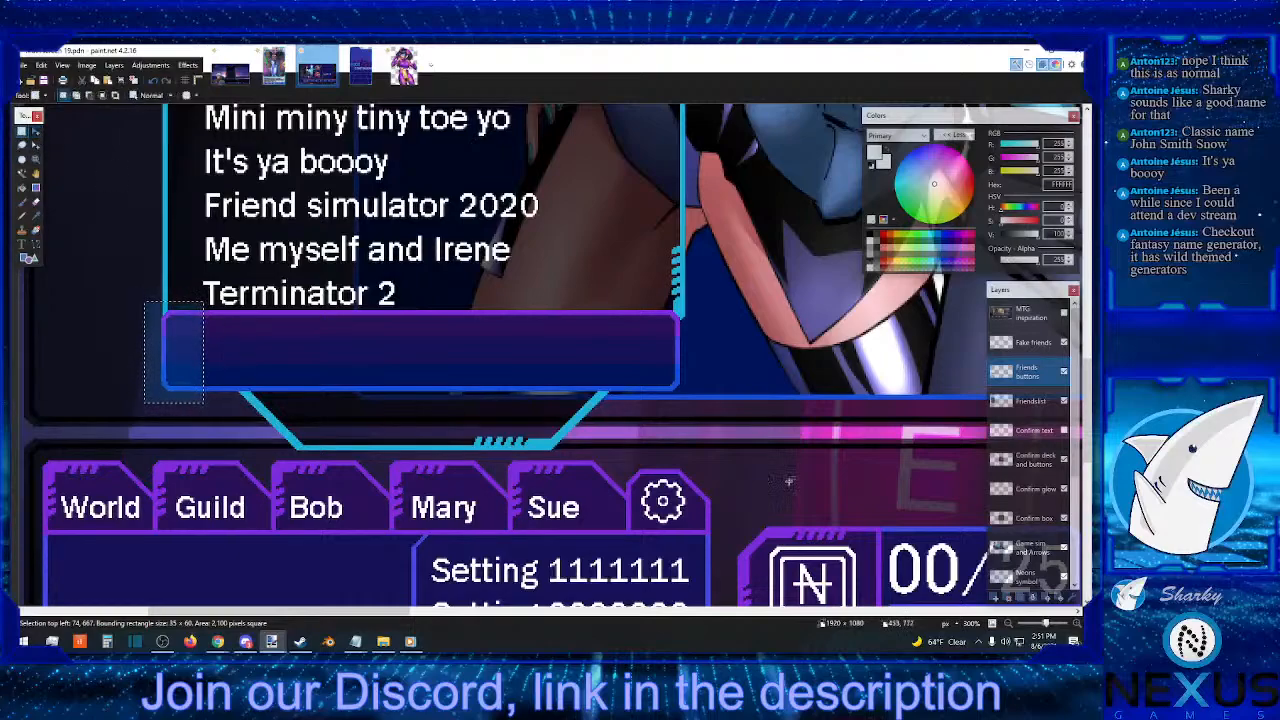
{"action": "left_click", "coordinate": [731, 416]}
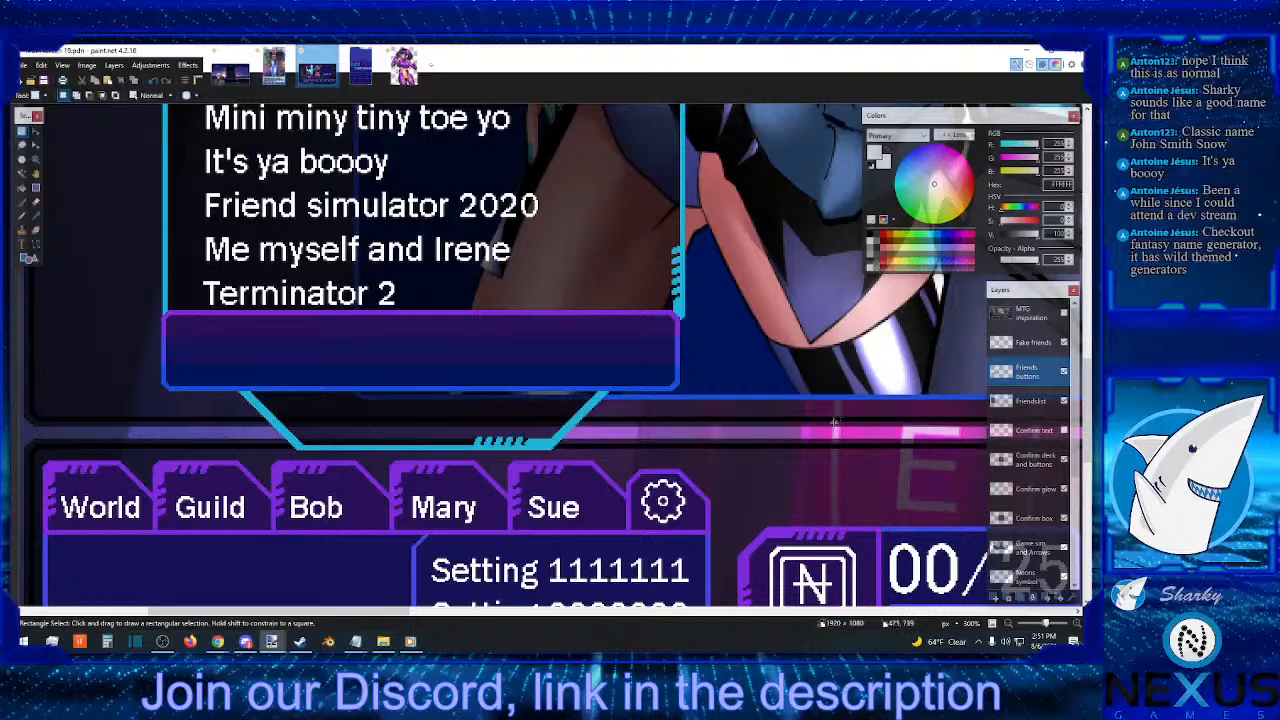
- Select the cyan frame outline on the Friendslist layer with the Magic Wand and erase that shape from the Friends buttons layer
{"action": "left_click", "coordinate": [1028, 401]}
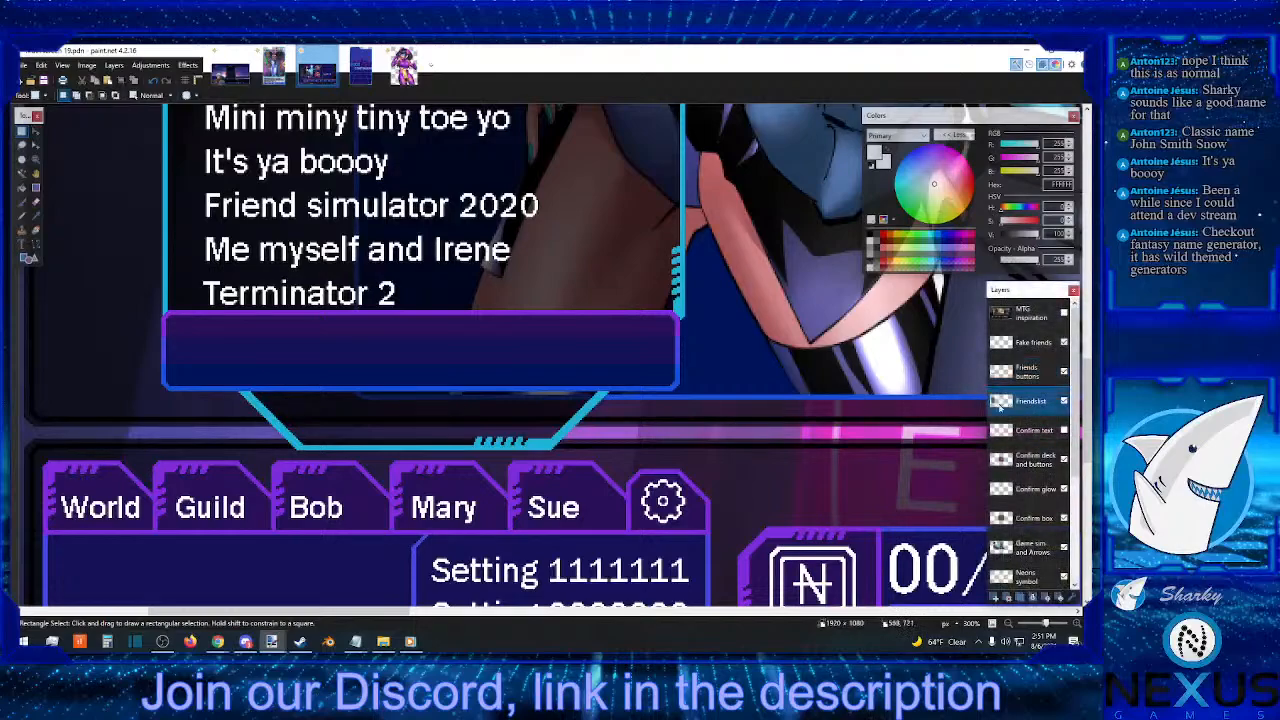
{"action": "left_click", "coordinate": [22, 173]}
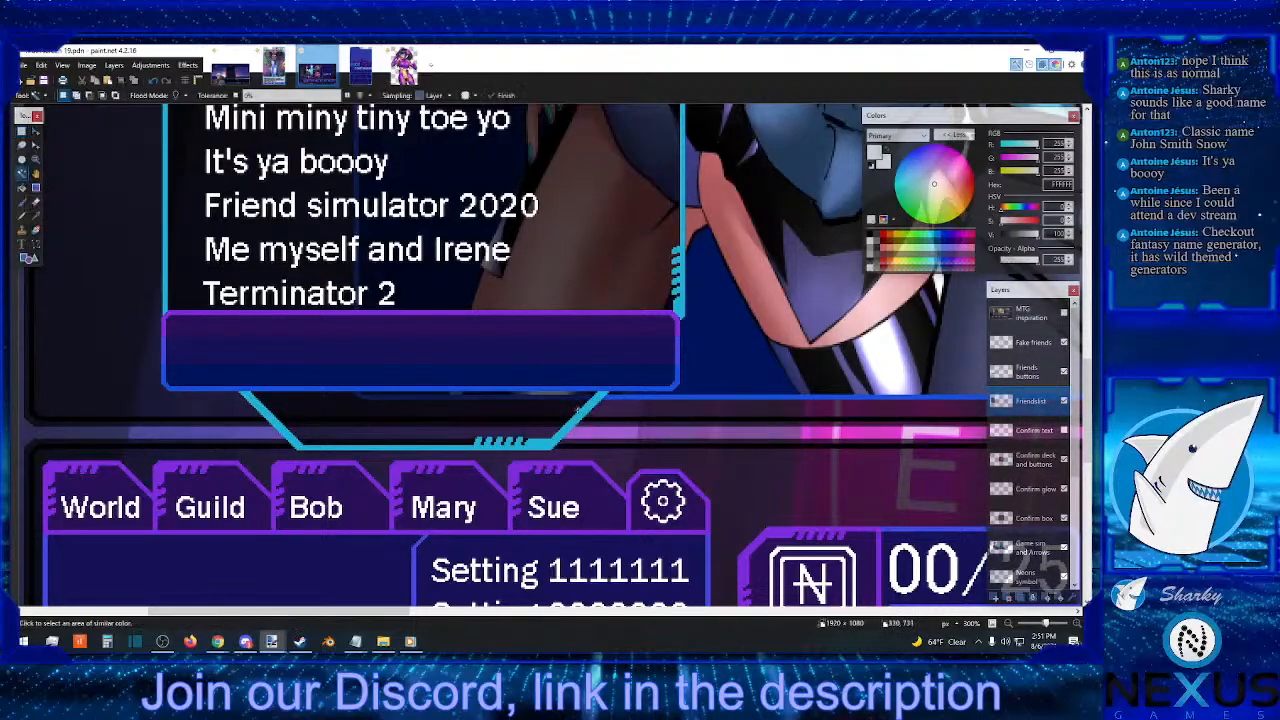
{"action": "left_click", "coordinate": [585, 419]}
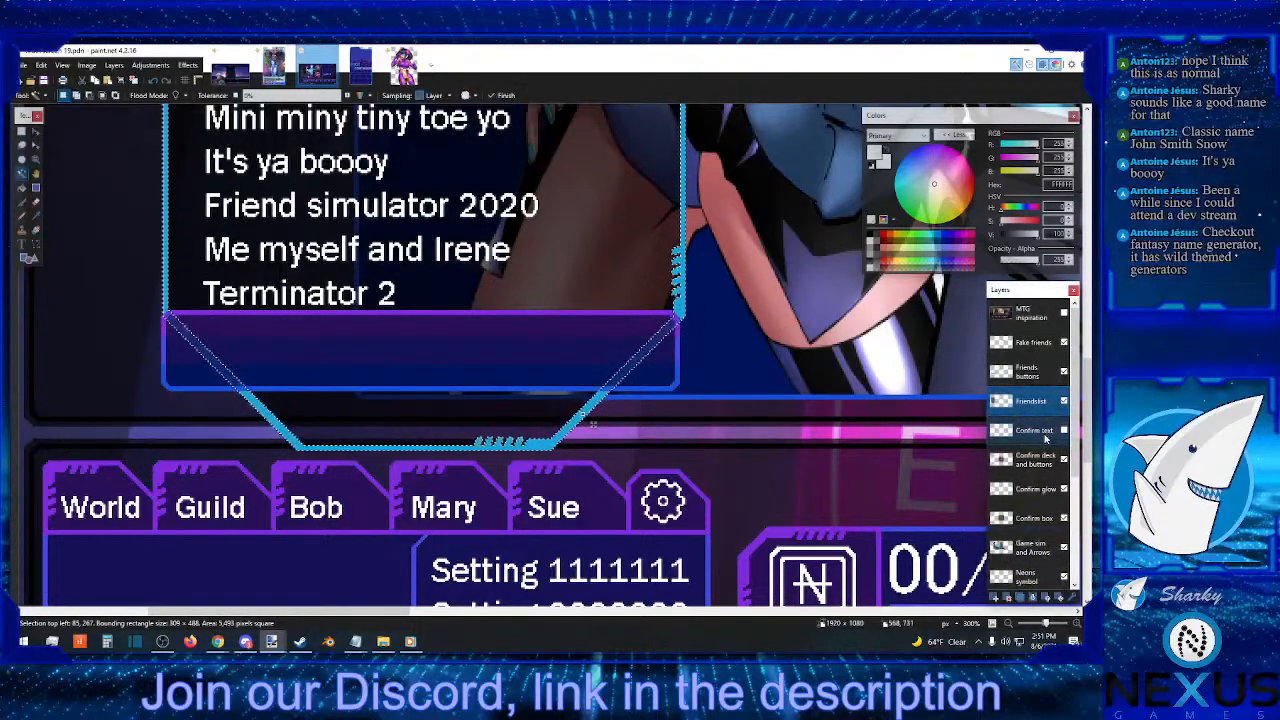
{"action": "left_click", "coordinate": [1035, 383]}
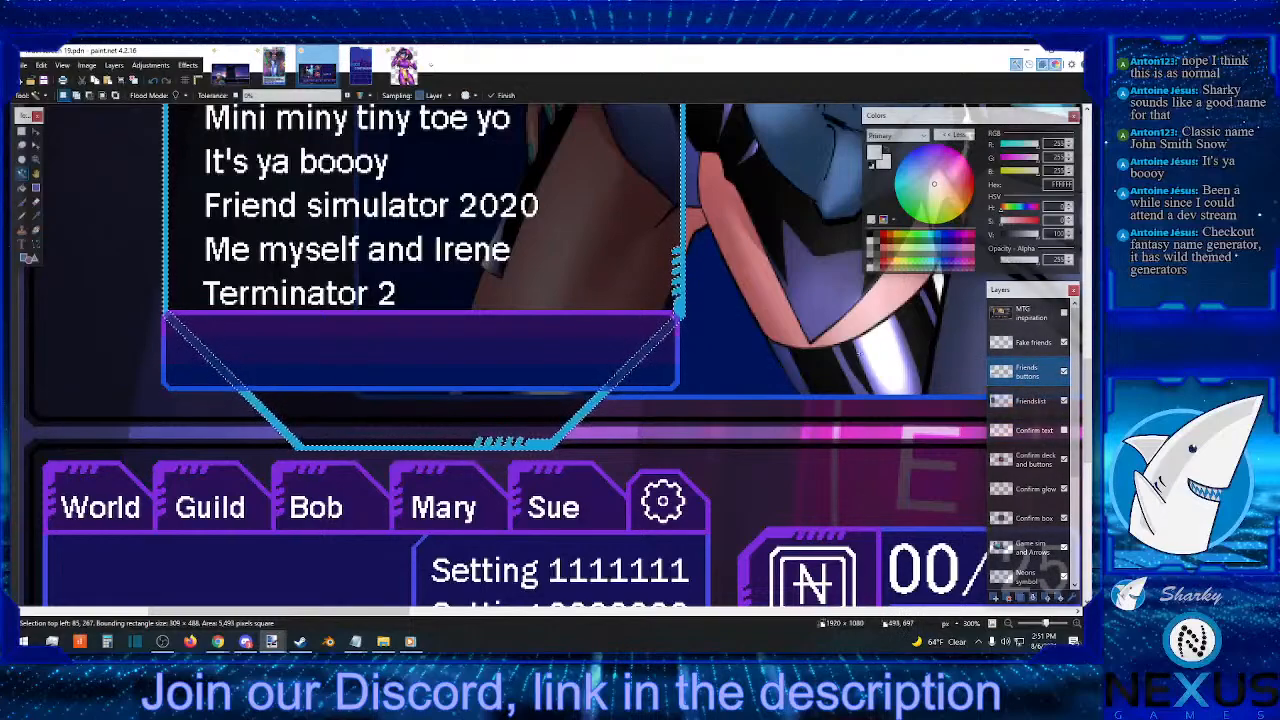
{"action": "key", "text": "ctrl+d"}
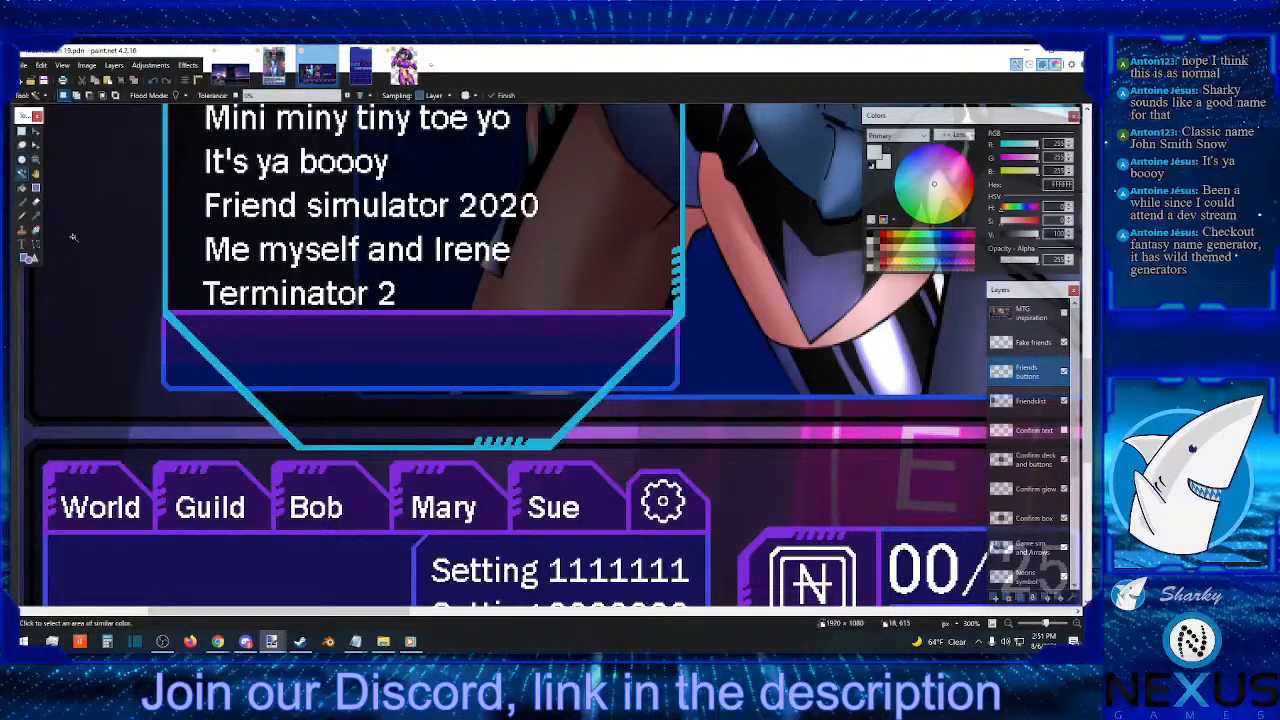
- Delete the leftover pieces of the button outside the frame's two slanted sides using Magic Wand selections
{"action": "left_click", "coordinate": [161, 326]}
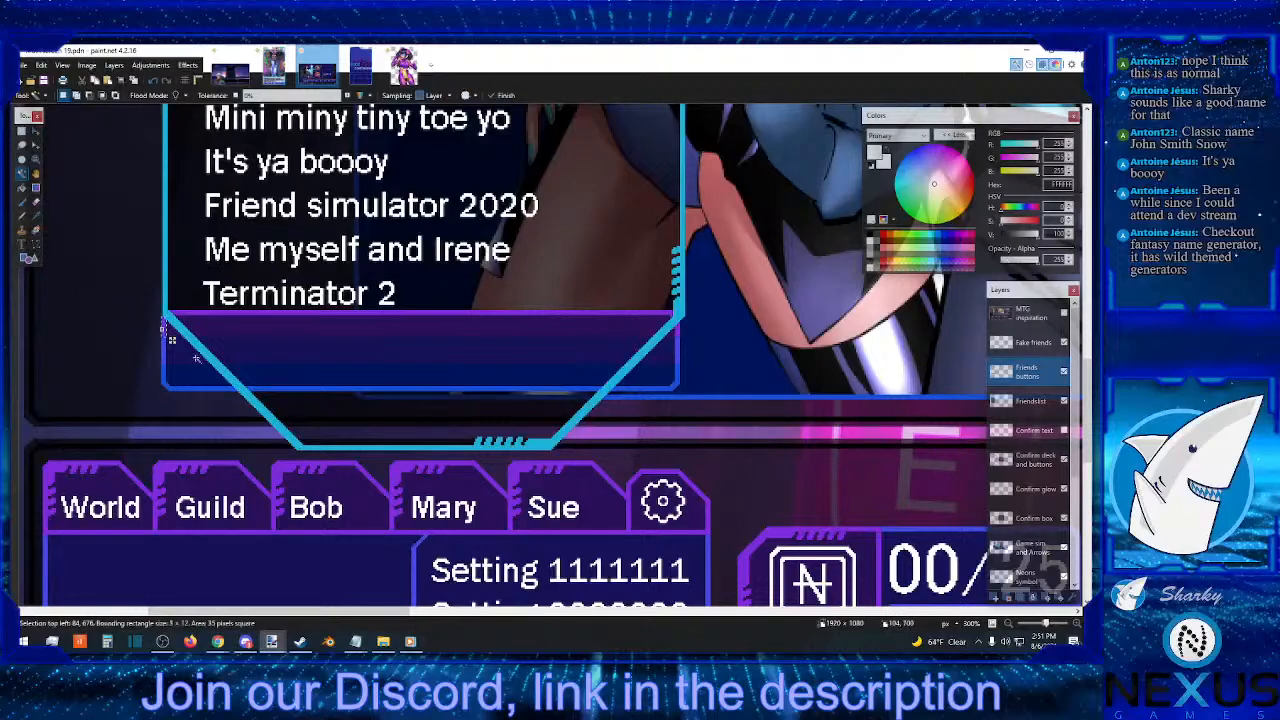
{"action": "key", "text": "ctrl+d"}
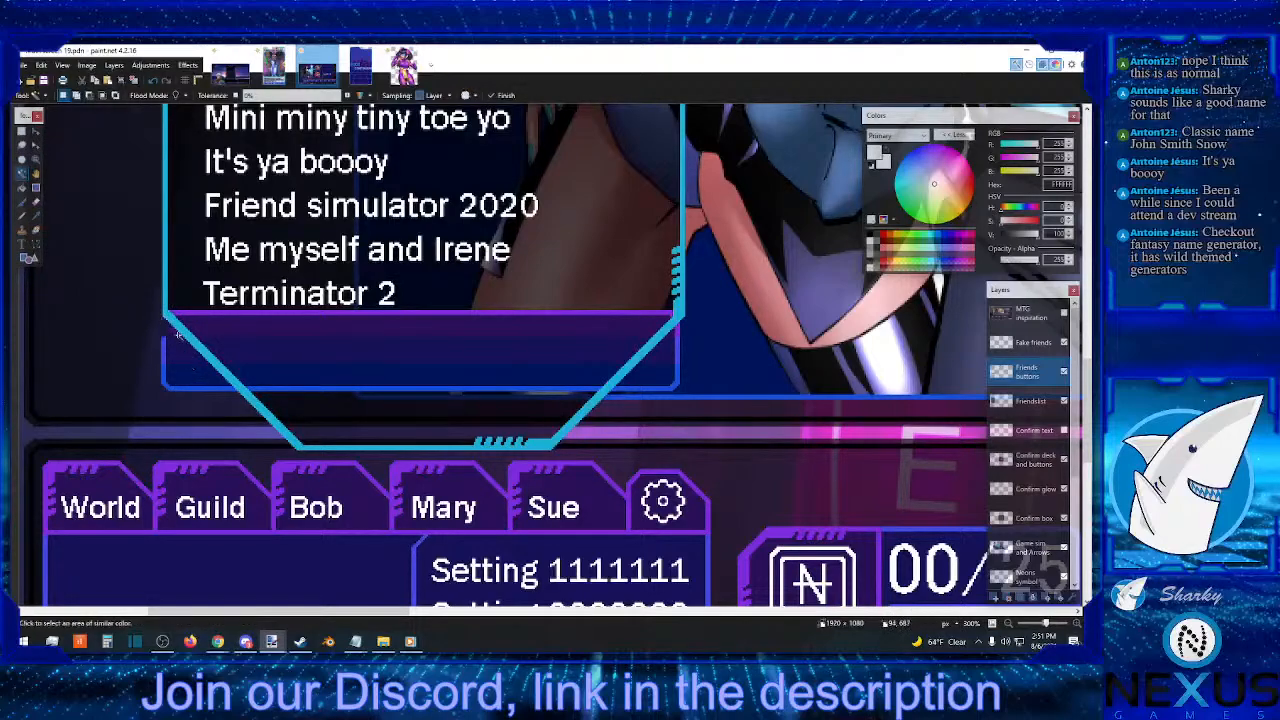
{"action": "left_click", "coordinate": [165, 350]}
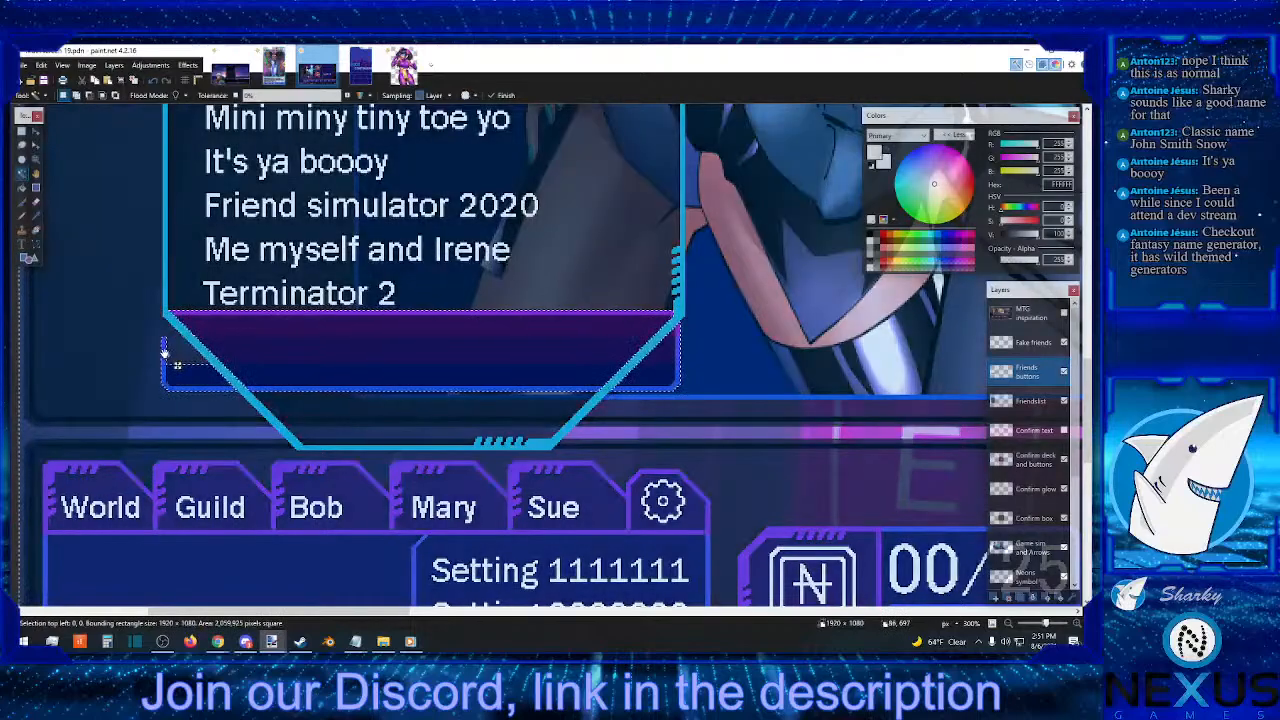
{"action": "left_click", "coordinate": [190, 382]}
{"action": "key", "text": "ctrl+d"}
{"action": "left_click", "coordinate": [164, 355]}
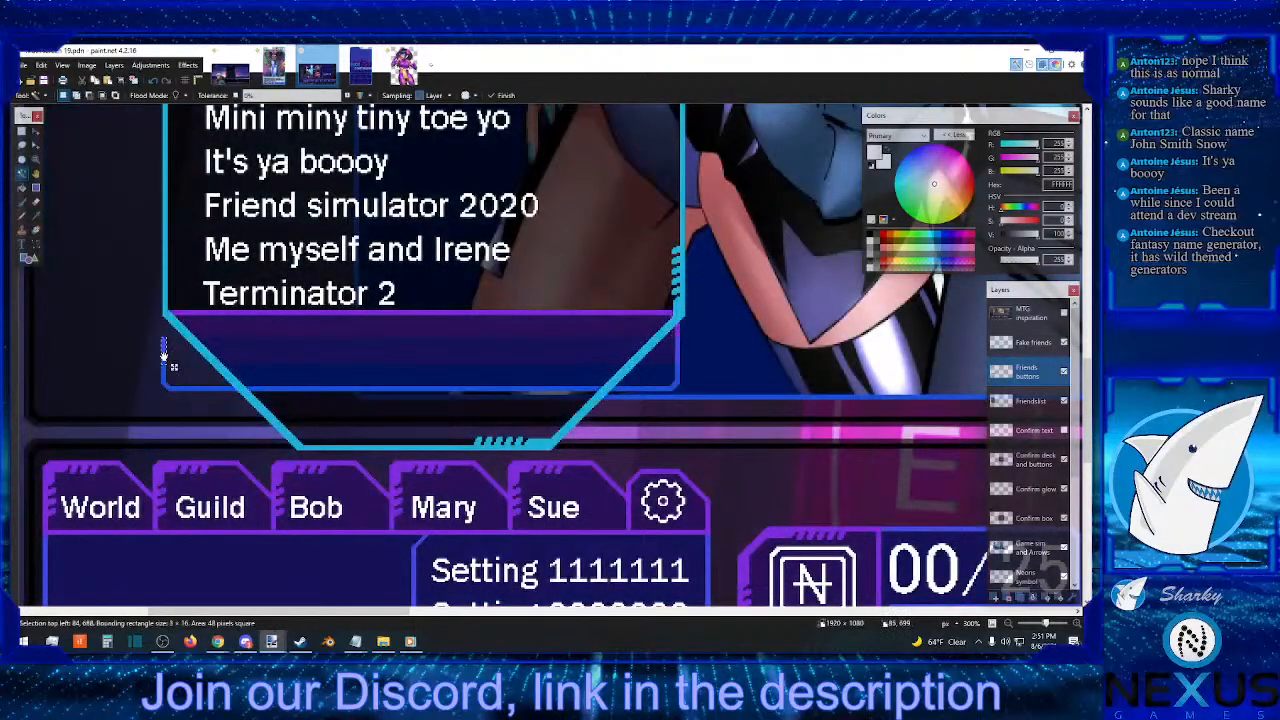
{"action": "key", "text": "ctrl+d"}
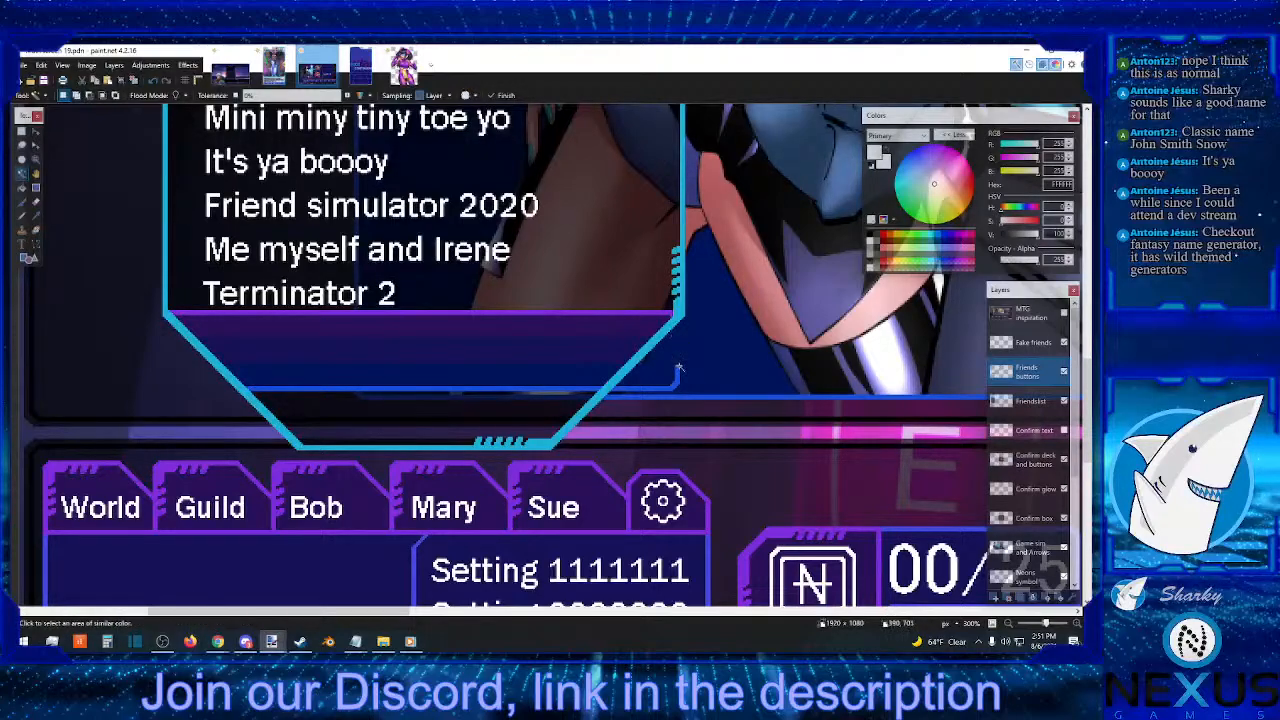
{"action": "left_click", "coordinate": [680, 372]}
{"action": "key", "text": "Delete"}
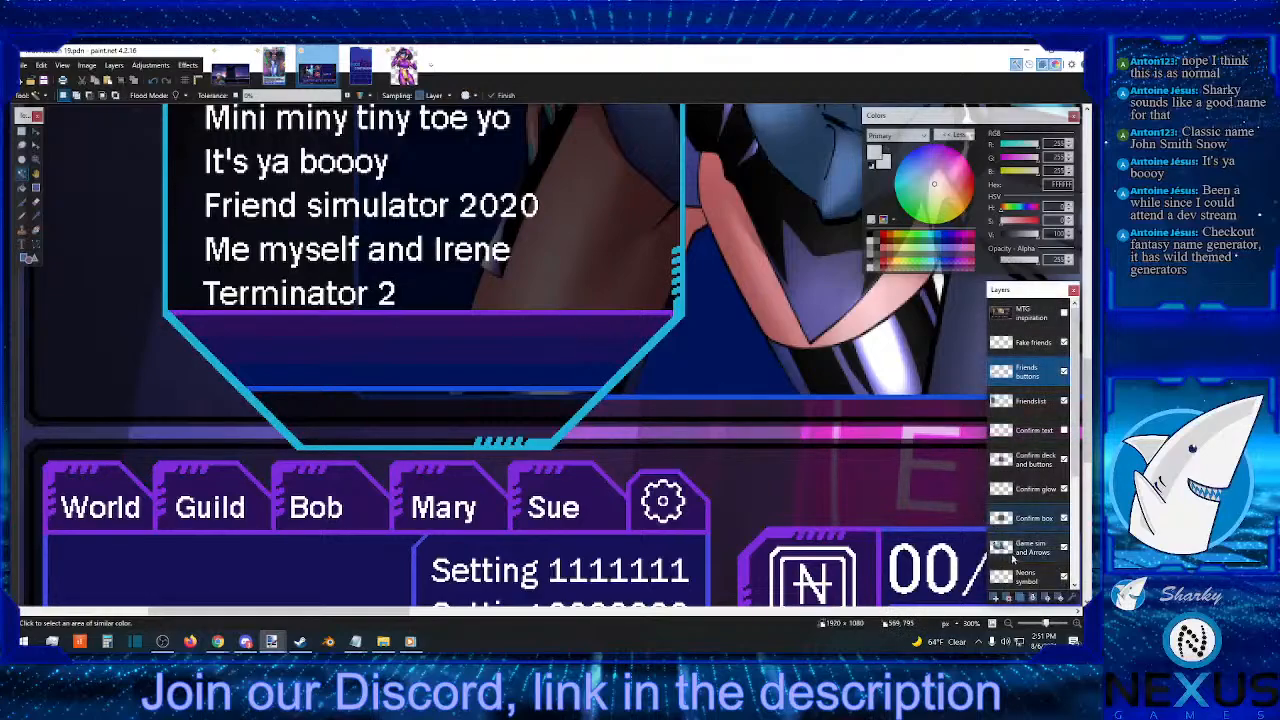
- Sample the purple of the button's top edge and draw adjoining diagonal lines along the inside of the frame's right slant
{"action": "left_click", "coordinate": [1077, 623]}
{"action": "left_click", "coordinate": [1077, 624]}
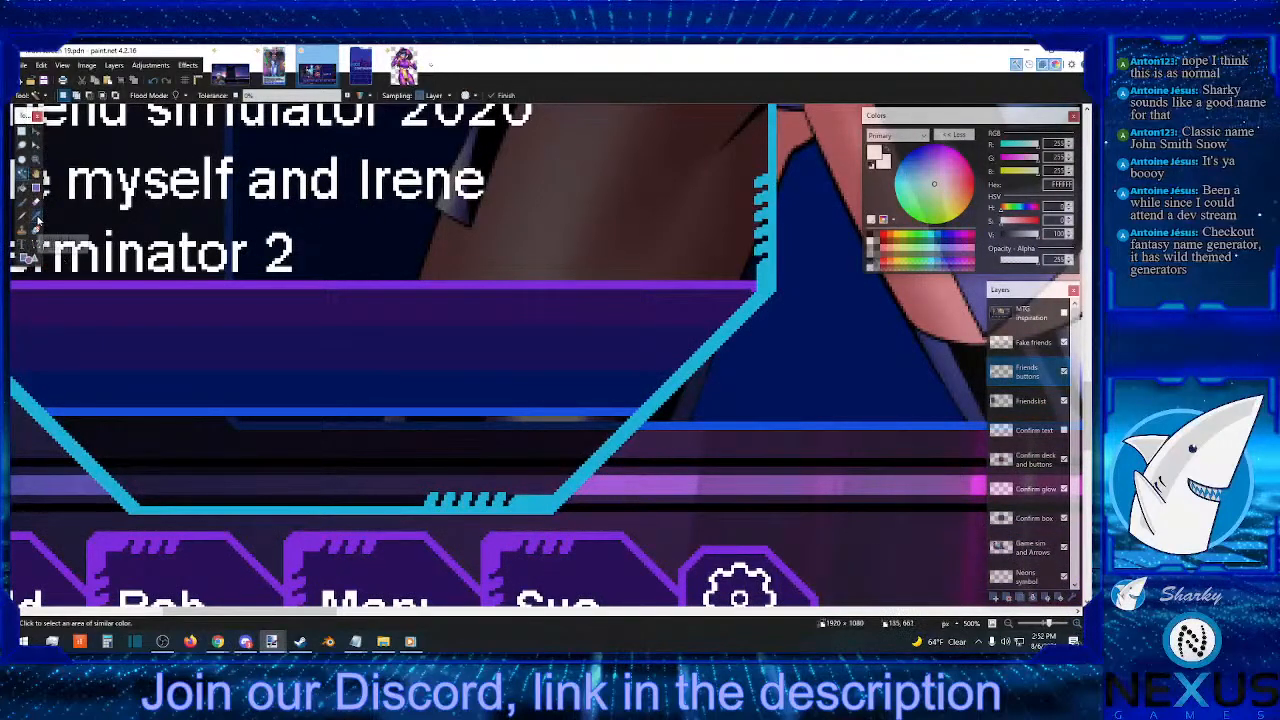
{"action": "left_click", "coordinate": [36, 214]}
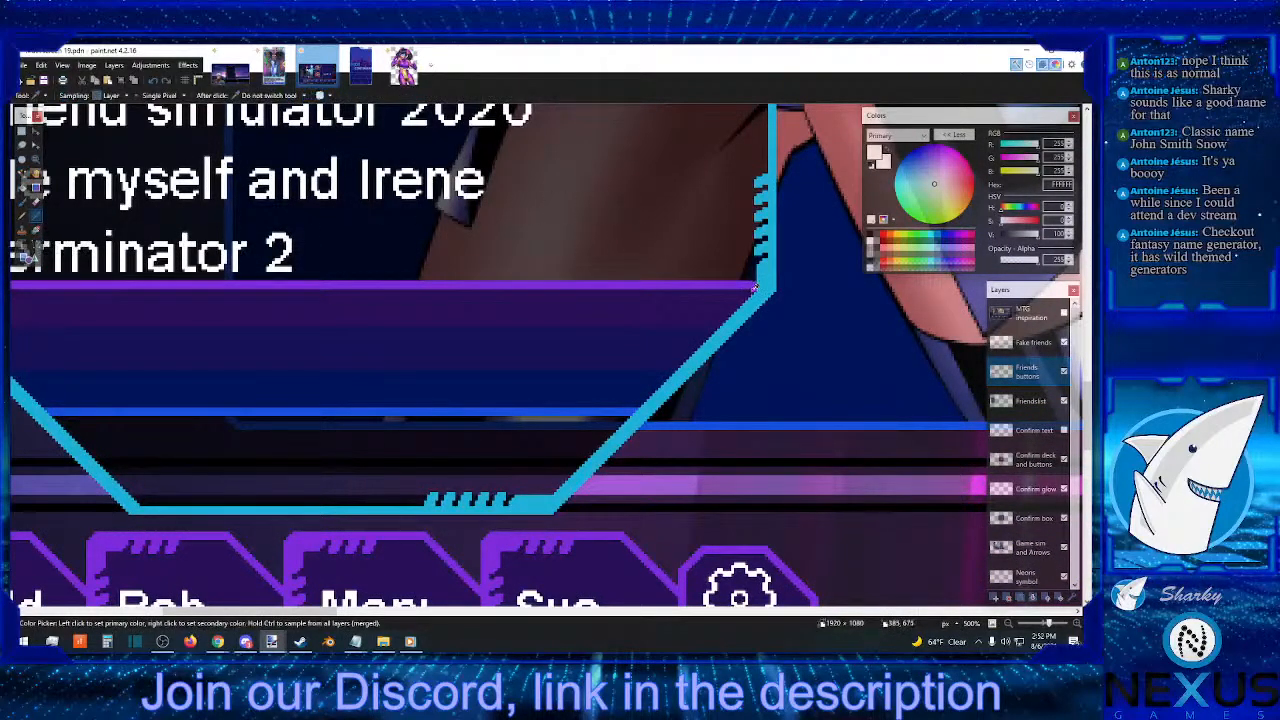
{"action": "left_click", "coordinate": [756, 287]}
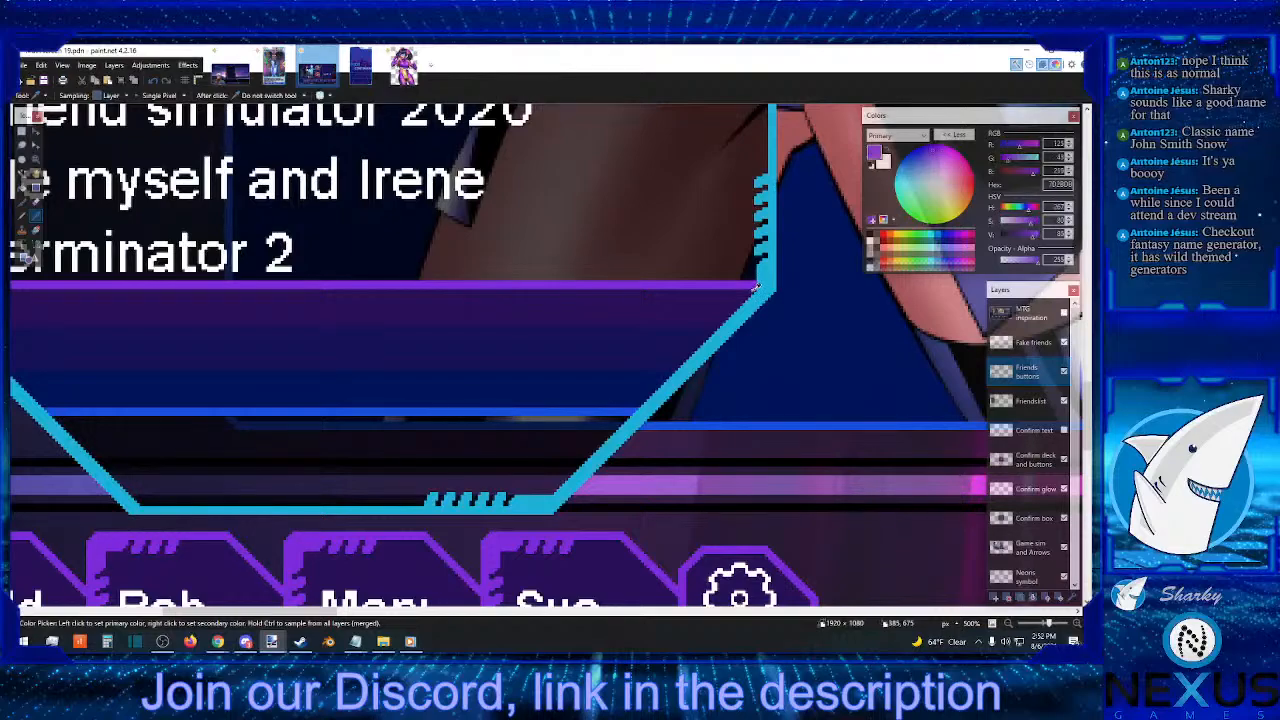
{"action": "left_click", "coordinate": [35, 245]}
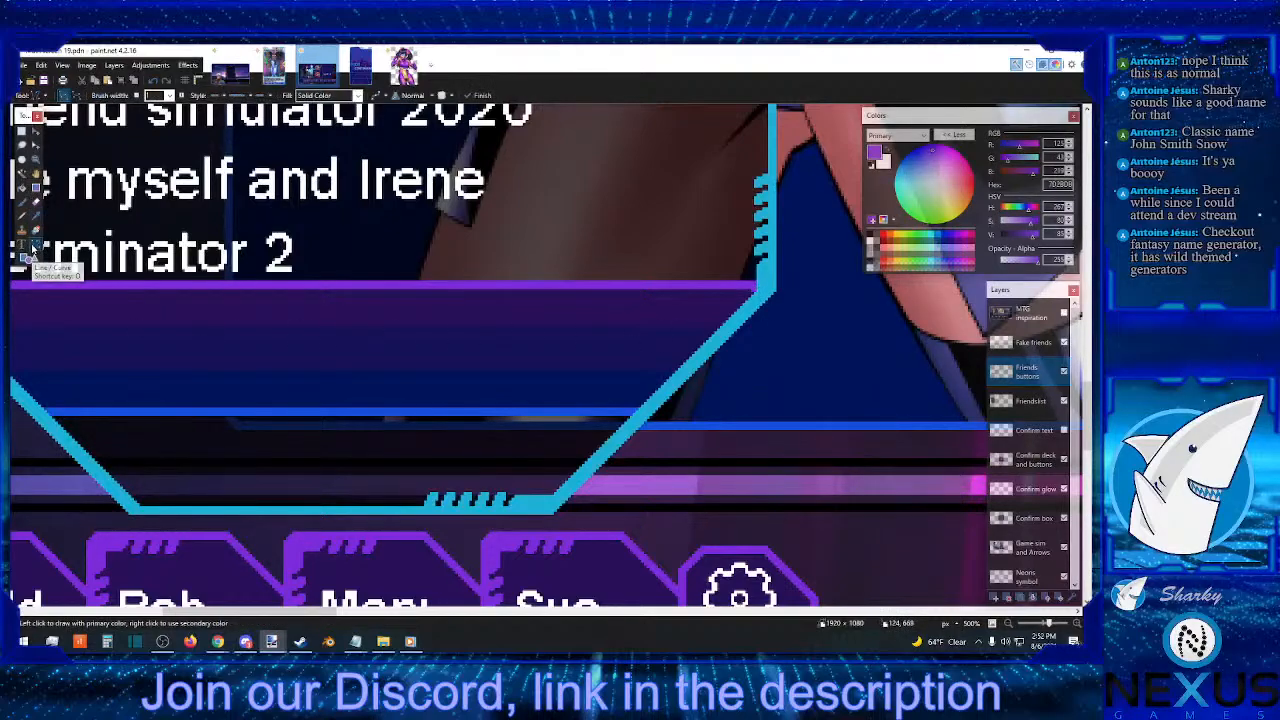
{"action": "left_click", "coordinate": [1076, 623]}
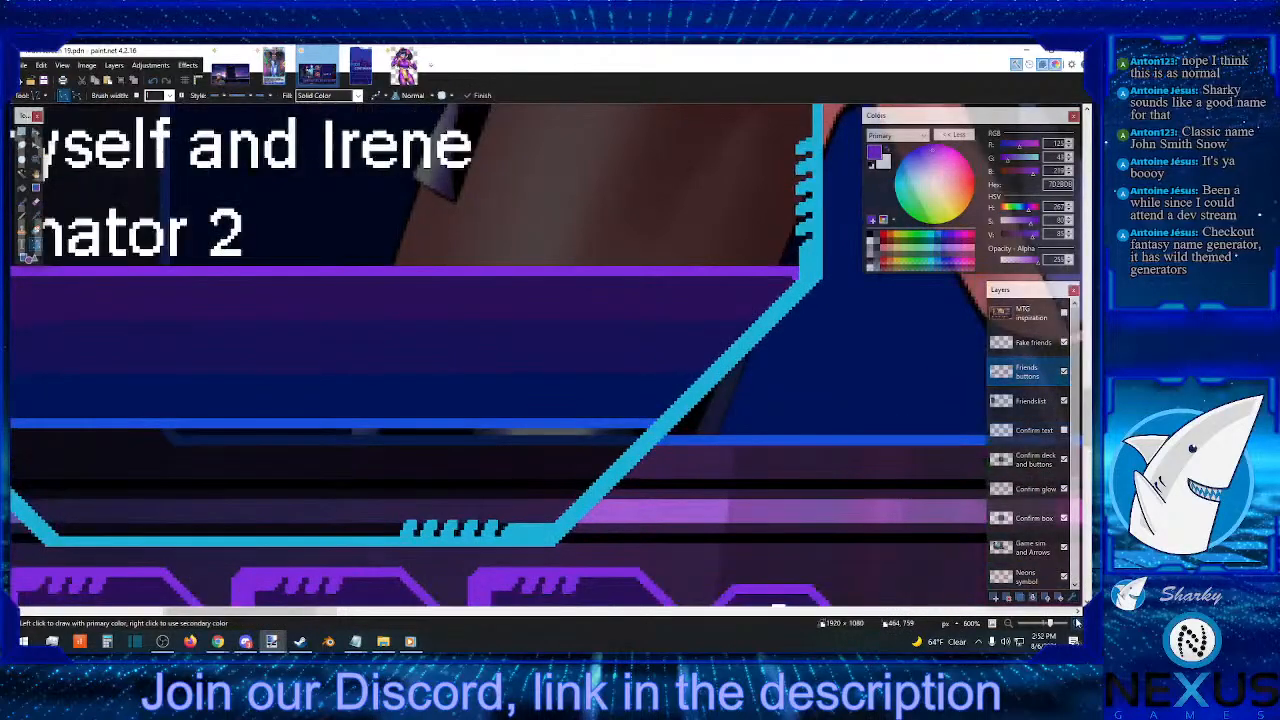
{"action": "left_click", "coordinate": [1076, 623]}
{"action": "left_click", "coordinate": [1076, 623]}
{"action": "scroll", "coordinate": [266, 398], "scroll_direction": "up", "scroll_amount": 2}
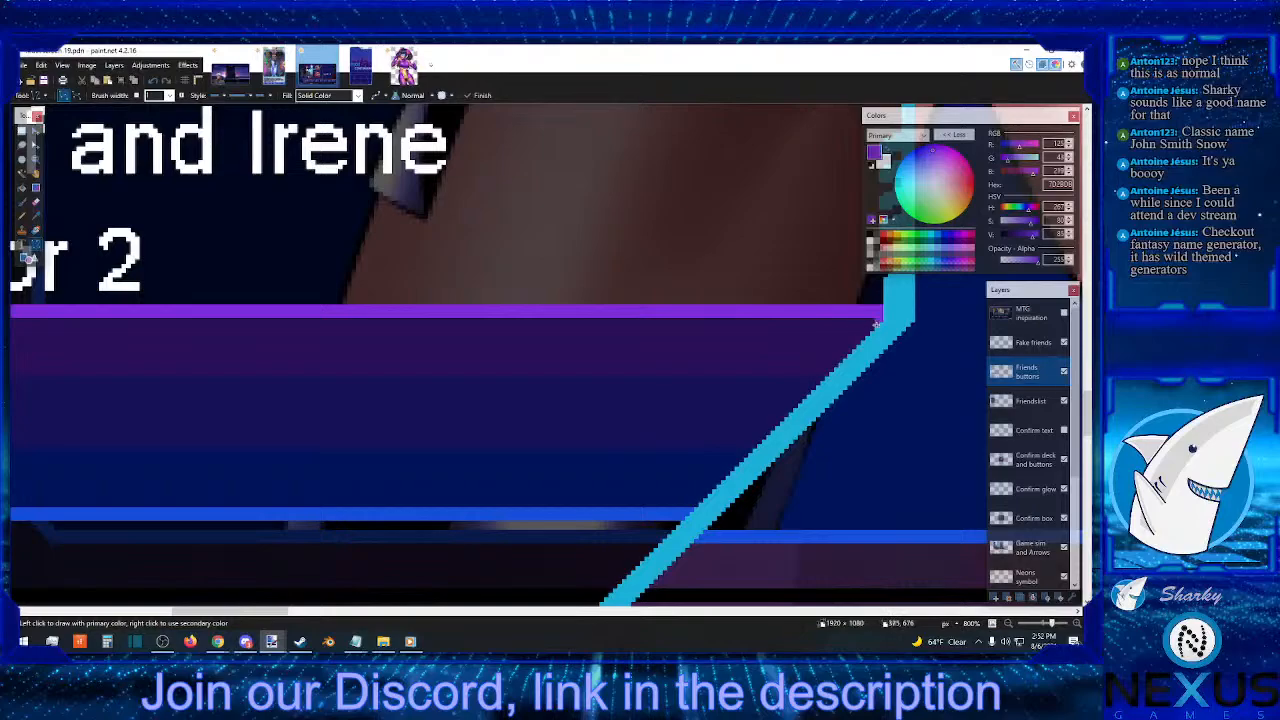
{"action": "left_click_drag", "start_coordinate": [875, 322], "coordinate": [696, 500]}
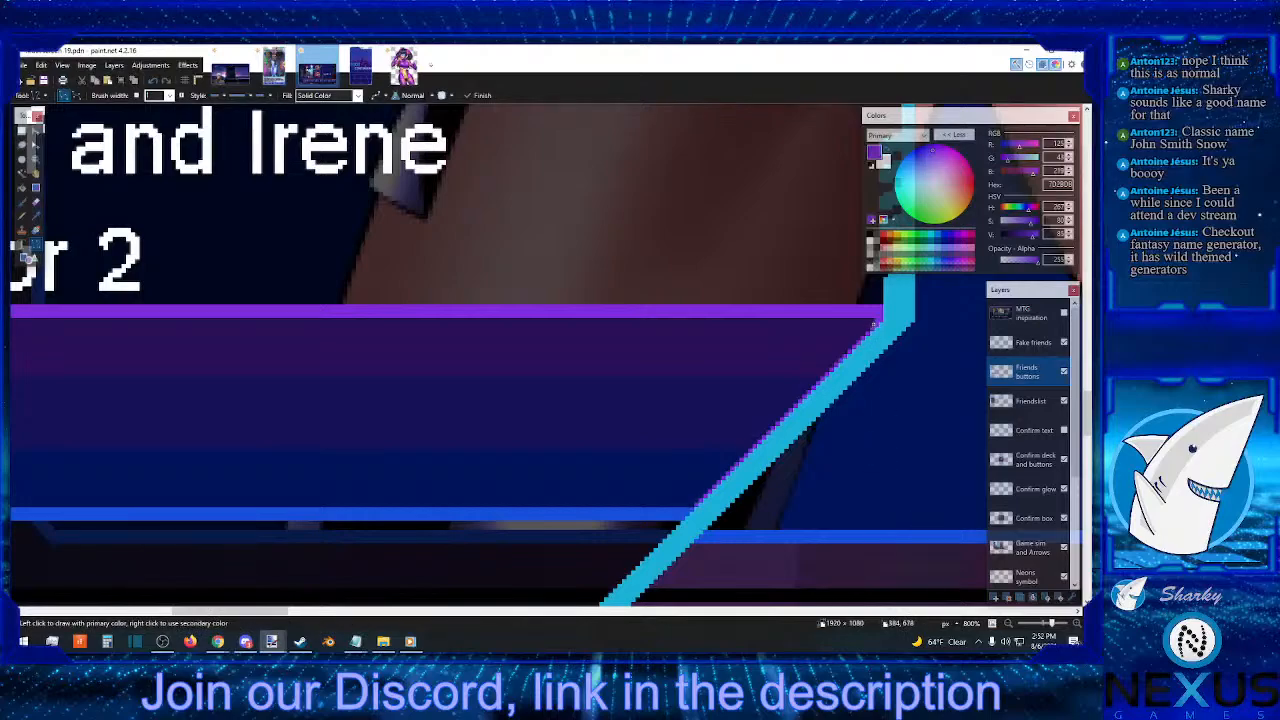
{"action": "left_click_drag", "start_coordinate": [874, 325], "coordinate": [691, 504]}
{"action": "key", "text": "Return"}
{"action": "left_click_drag", "start_coordinate": [872, 320], "coordinate": [686, 501]}
{"action": "key", "text": "Return"}
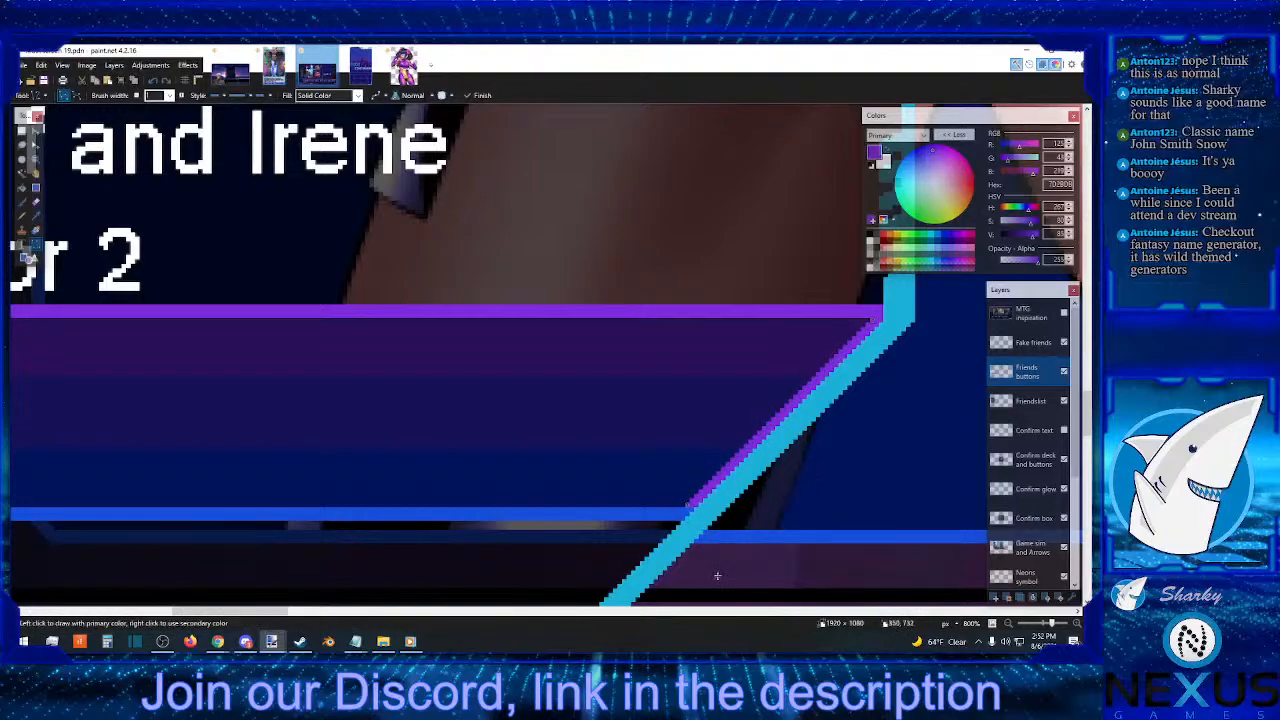
- Draw a matching purple diagonal border along the inside of the frame's left slant, down to the button's blue bottom edge
{"action": "left_click", "coordinate": [690, 614]}
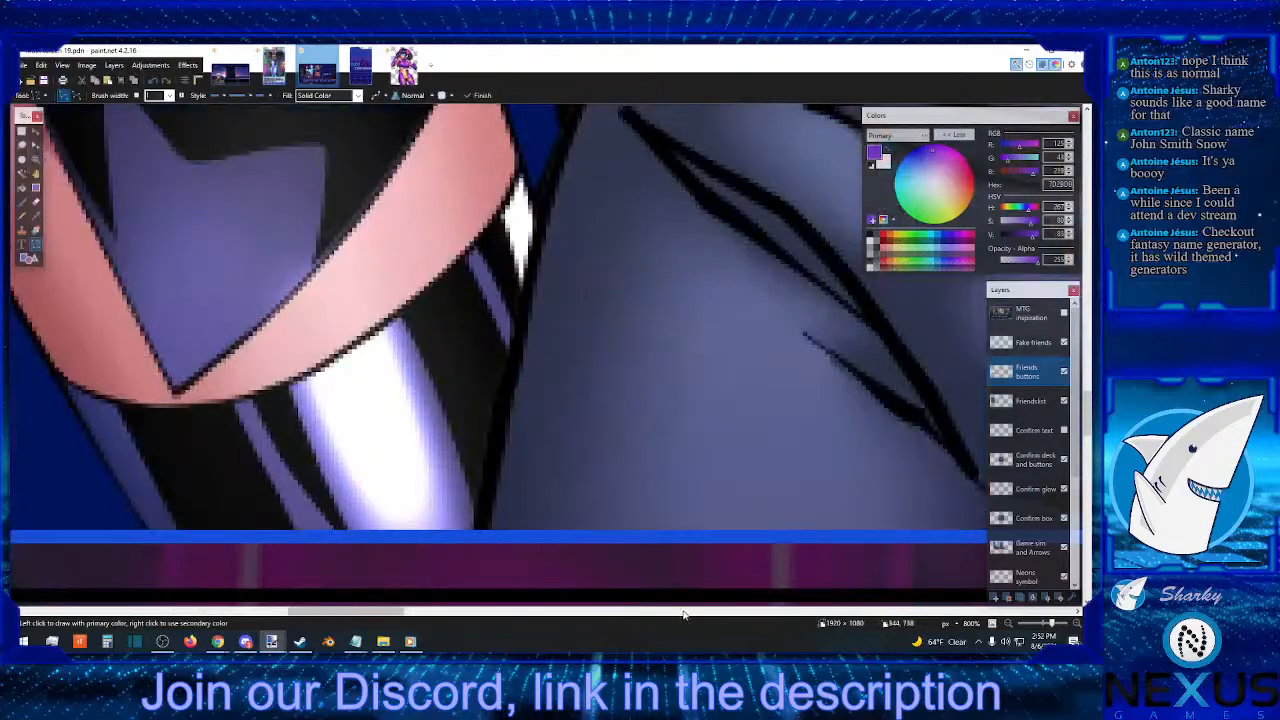
{"action": "left_click", "coordinate": [584, 614]}
{"action": "left_click", "coordinate": [163, 614]}
{"action": "left_click", "coordinate": [163, 614]}
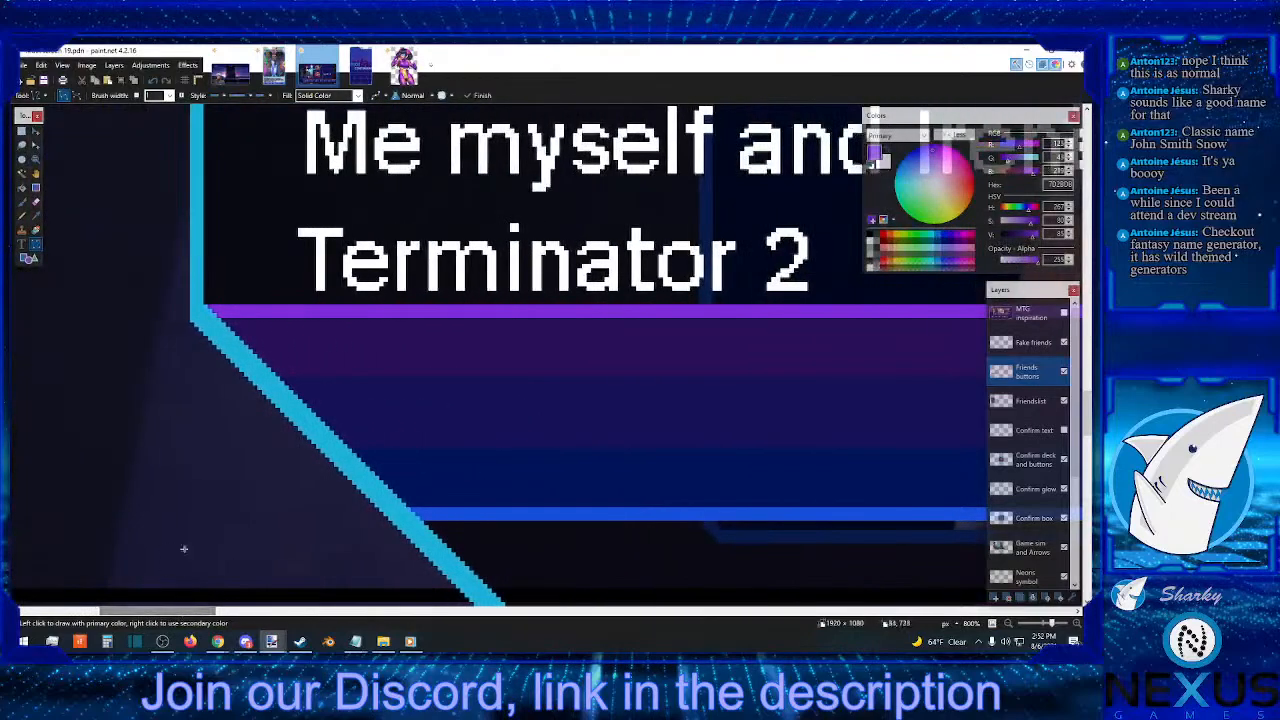
{"action": "left_click_drag", "start_coordinate": [222, 318], "coordinate": [418, 505]}
{"action": "left_click", "coordinate": [428, 499]}
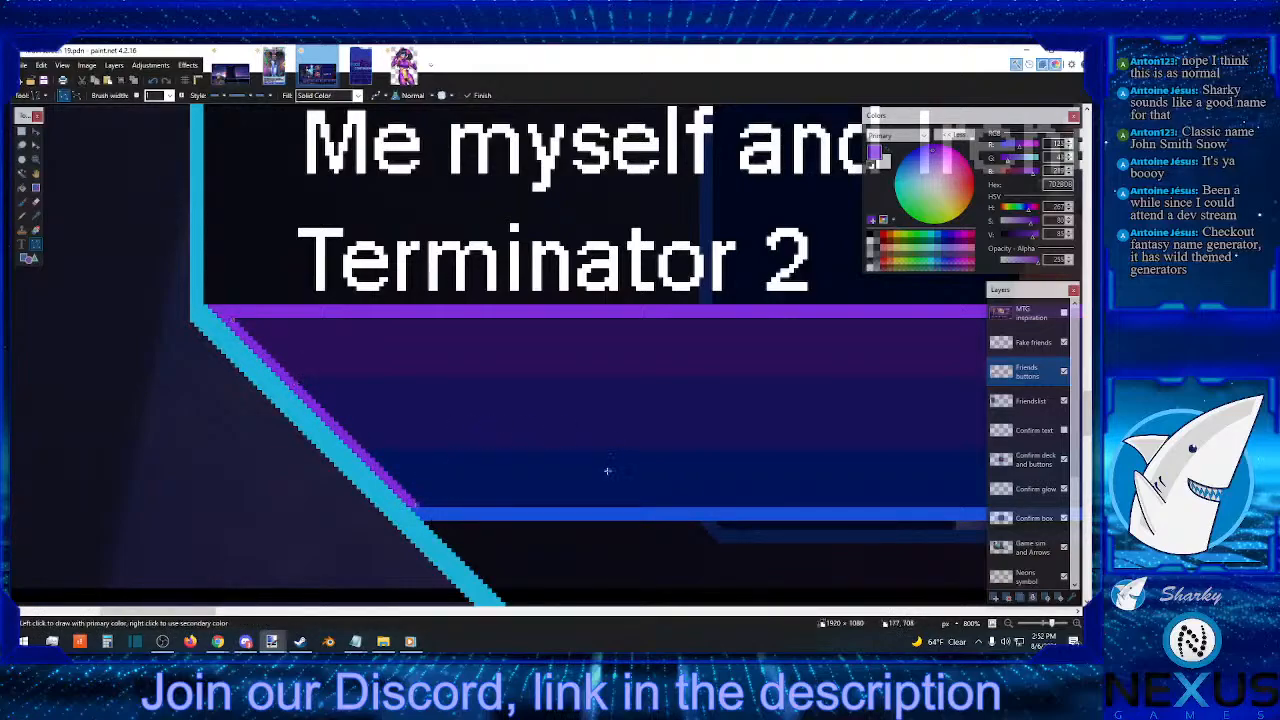
- Sample the blue of the button's bottom edge and recolour the lower part of the left diagonal border with it
{"action": "left_click", "coordinate": [34, 218]}
{"action": "left_click", "coordinate": [443, 512]}
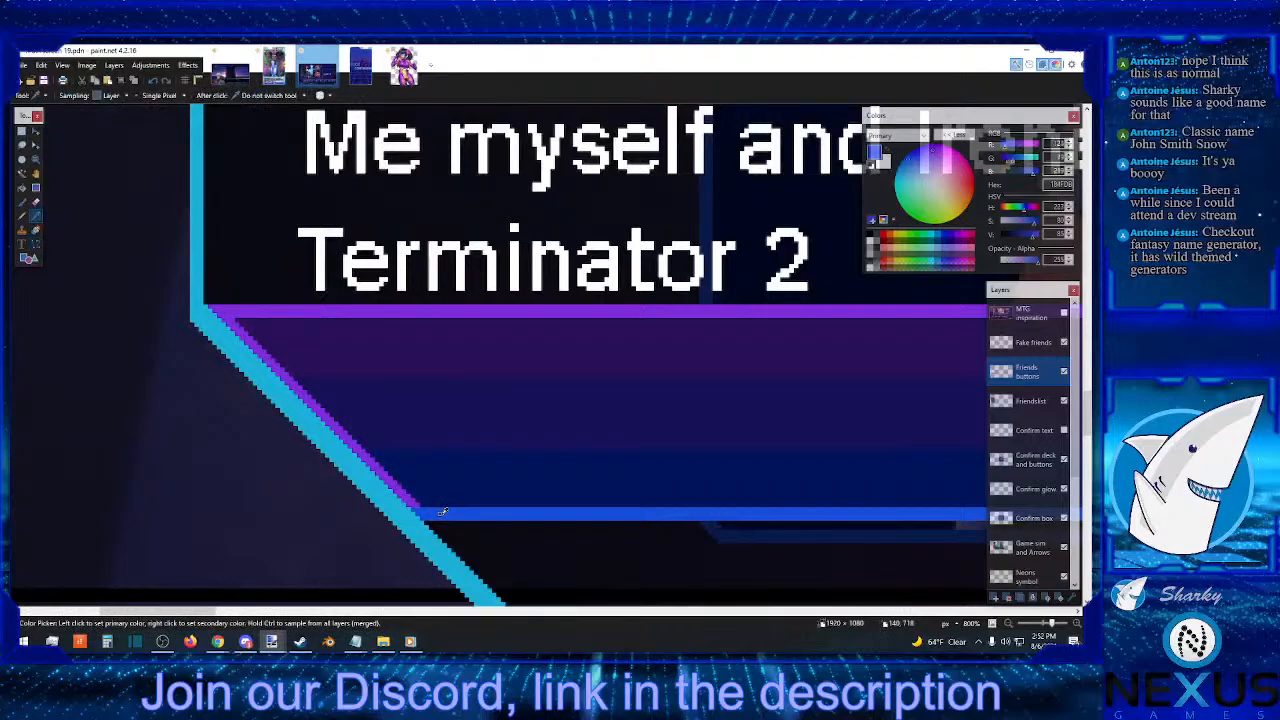
{"action": "left_click", "coordinate": [22, 215]}
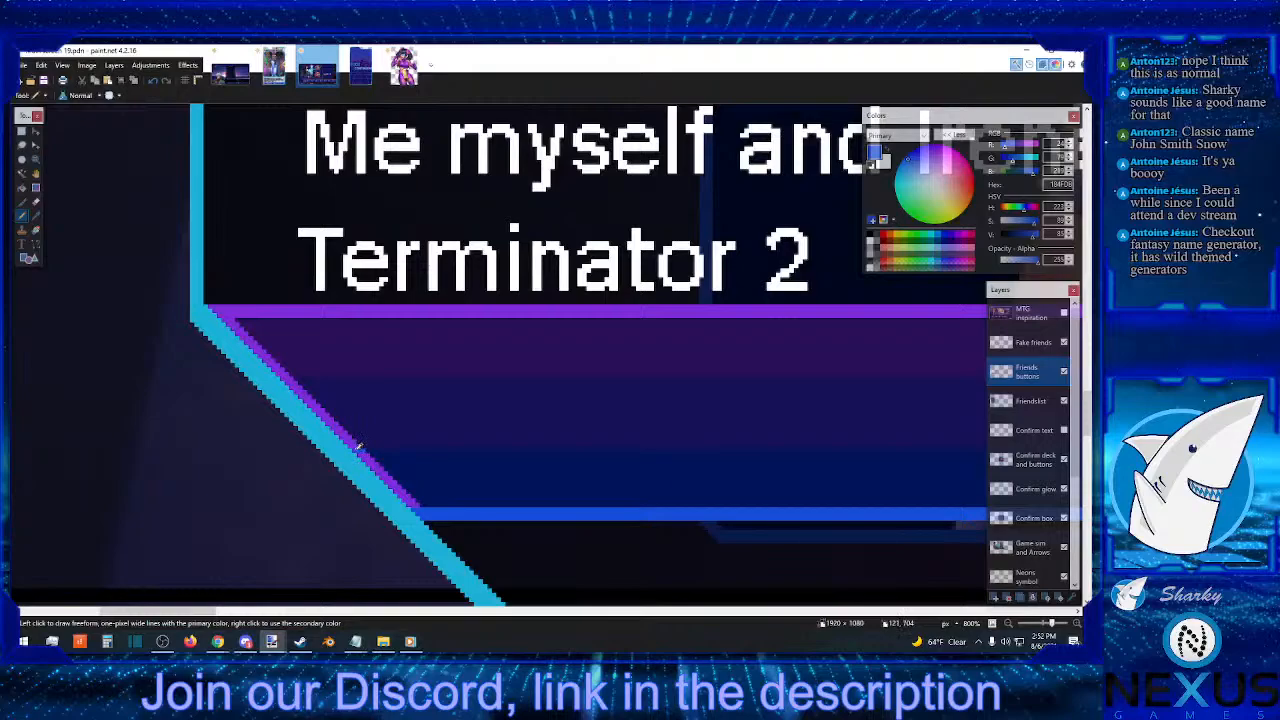
{"action": "left_click", "coordinate": [22, 187]}
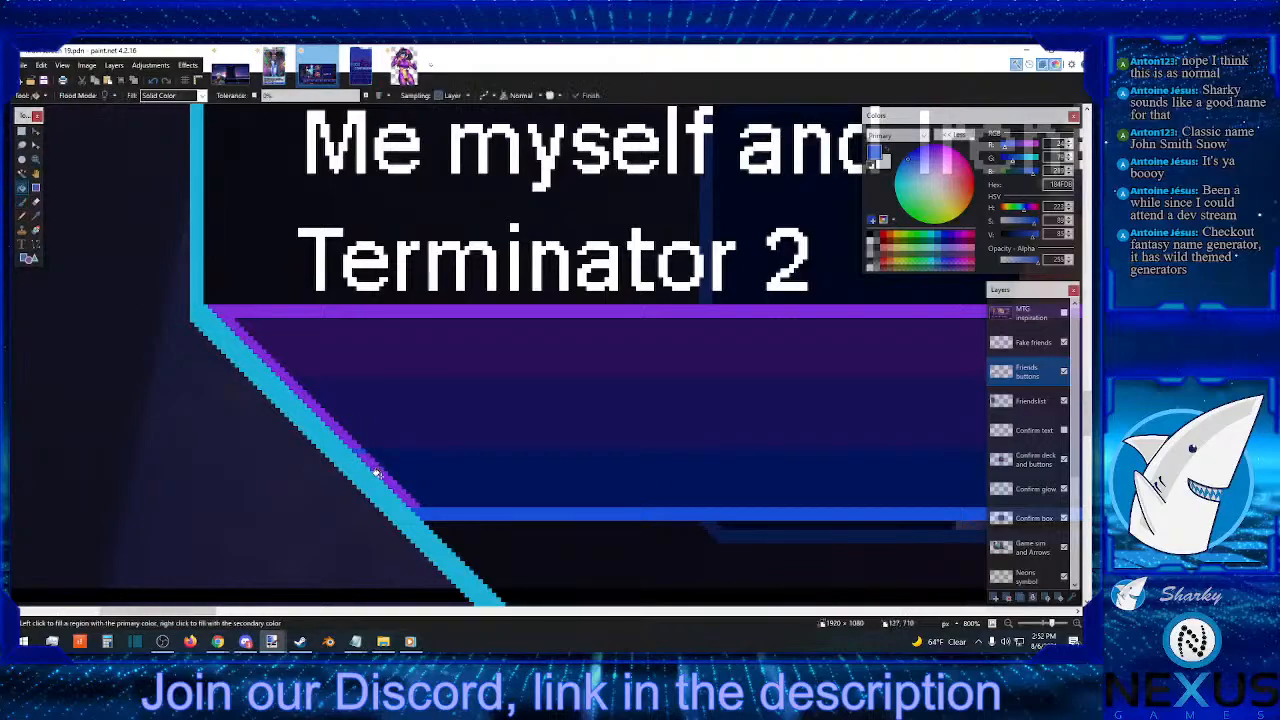
{"action": "left_click", "coordinate": [22, 214]}
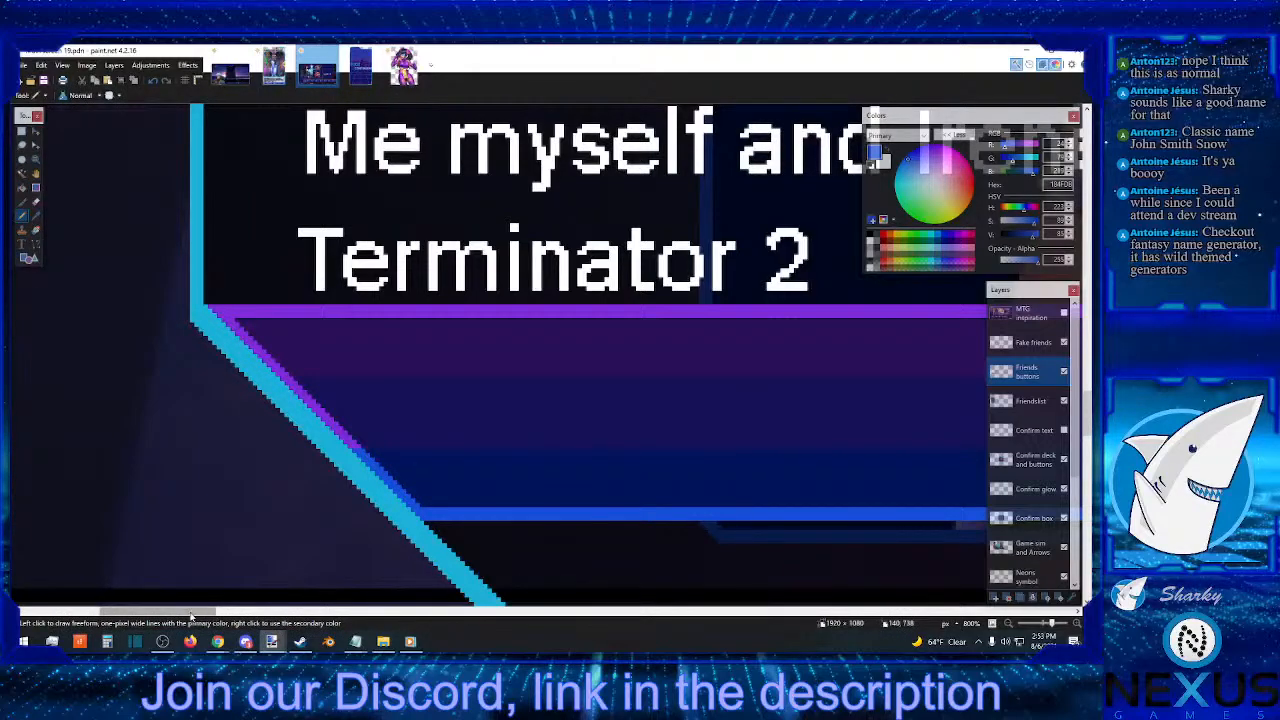
- Recolour the lower part of the button's right diagonal border in the same blue, using a Pencil boundary and Paint Bucket fill
{"action": "left_click_drag", "start_coordinate": [190, 613], "coordinate": [280, 613]}
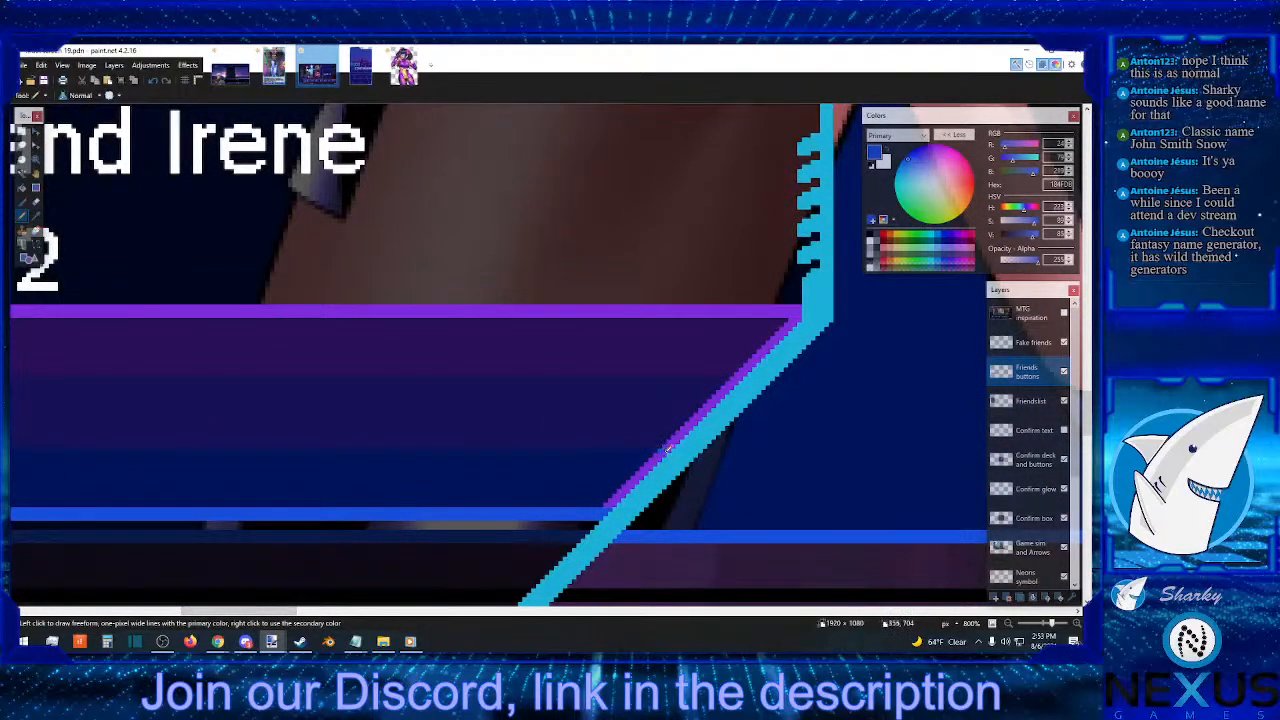
{"action": "left_click", "coordinate": [23, 187]}
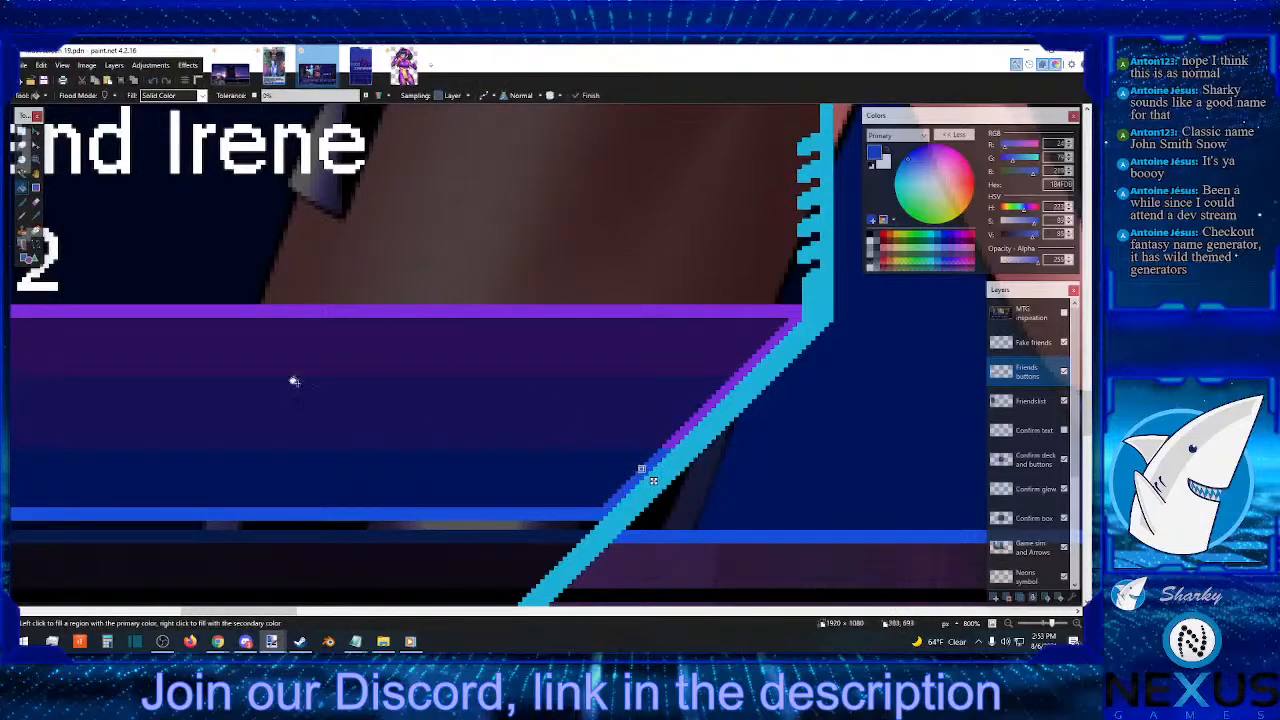
{"action": "key", "text": "s"}
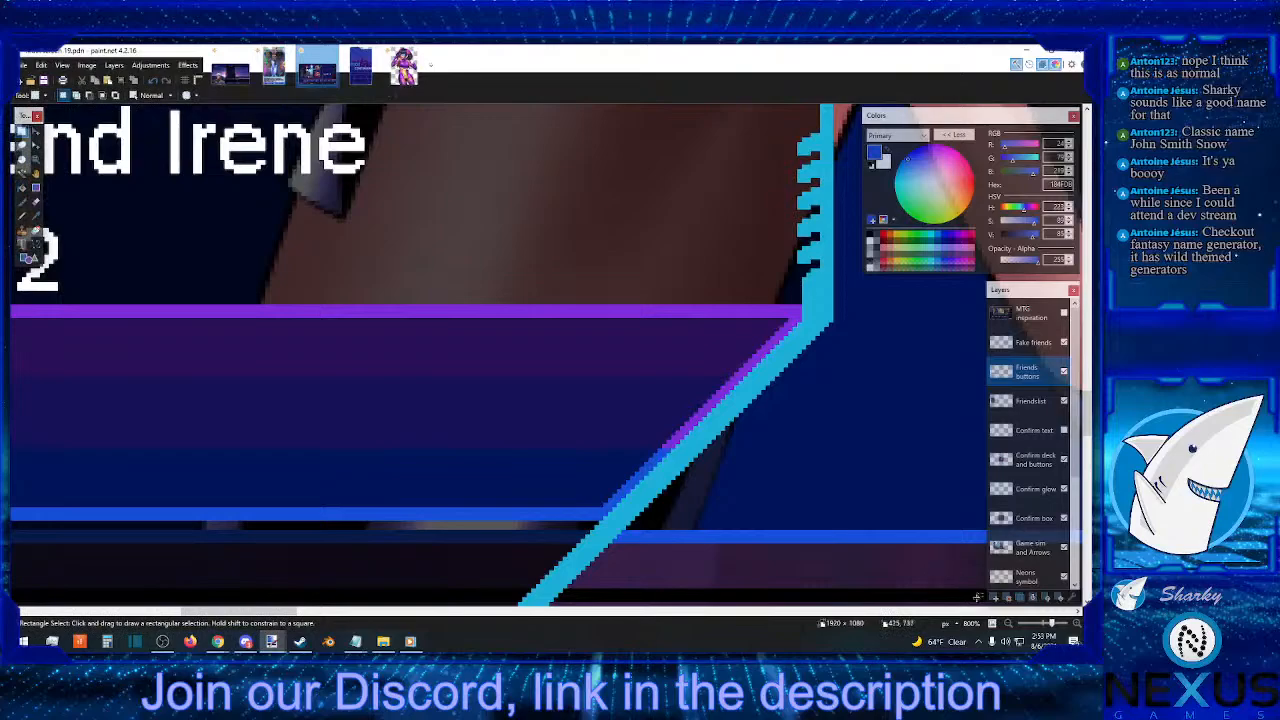
- Select all the friend names on the Fake friends layer, nudge them a few pixels up and left, and deselect
{"action": "left_click", "coordinate": [1009, 624]}
{"action": "left_click", "coordinate": [1009, 624]}
{"action": "left_click", "coordinate": [1009, 624]}
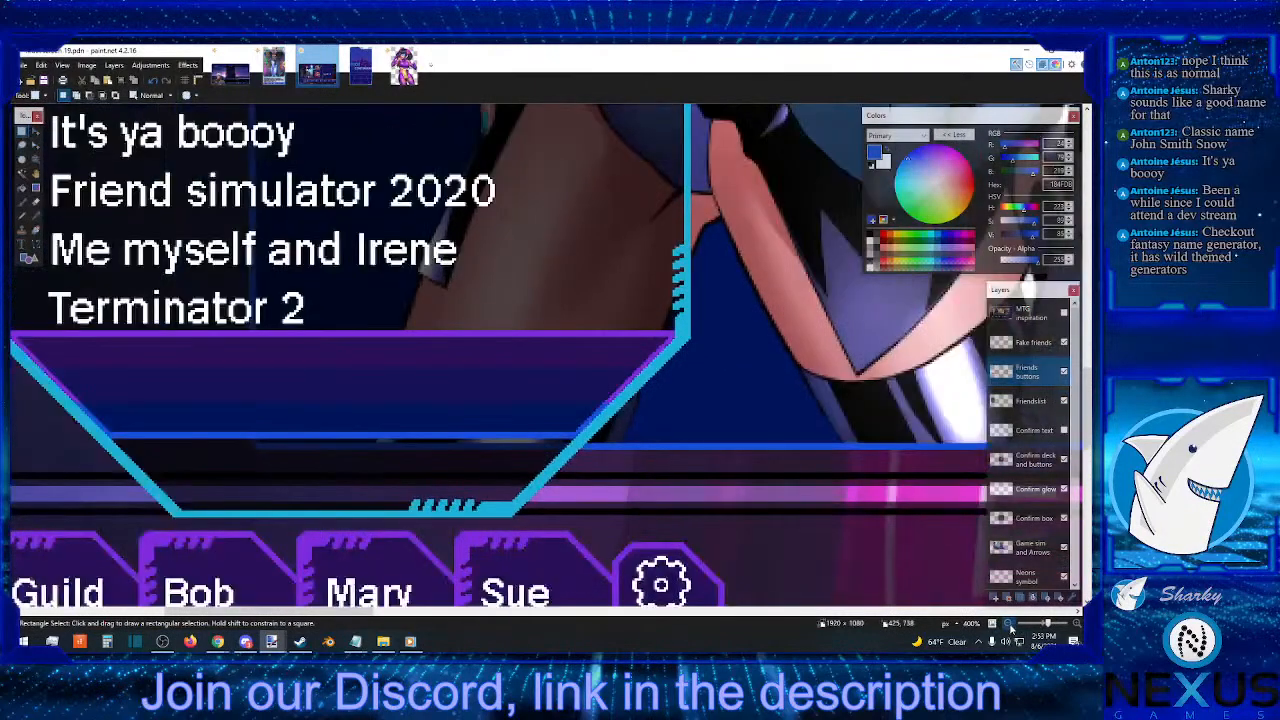
{"action": "left_click", "coordinate": [1009, 624]}
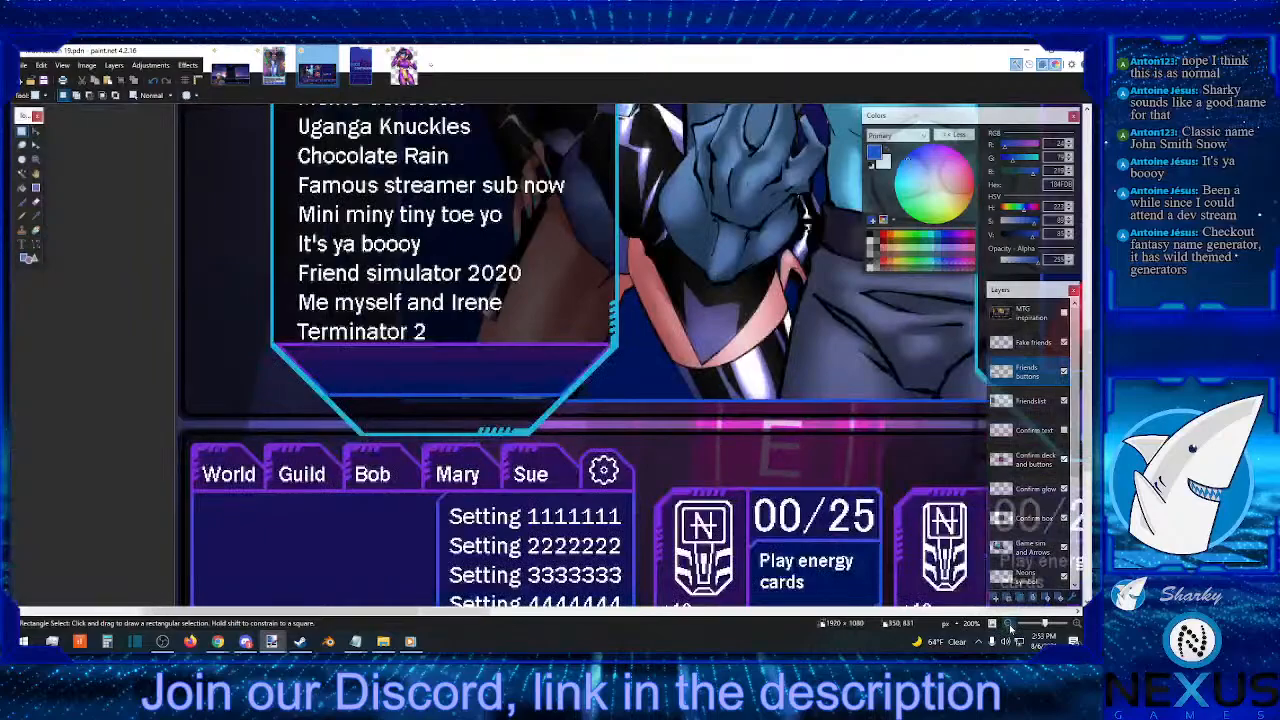
{"action": "left_click", "coordinate": [1009, 624]}
{"action": "left_click", "coordinate": [1009, 624]}
{"action": "left_click", "coordinate": [1009, 624]}
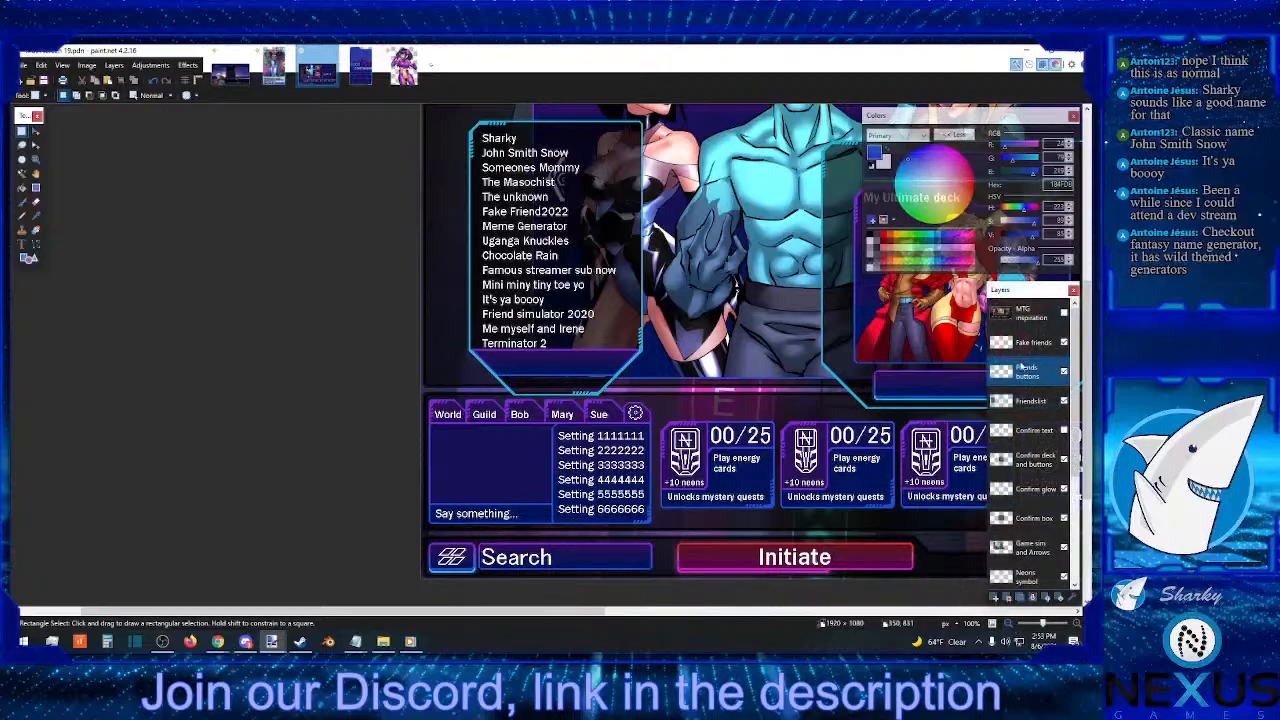
{"action": "left_click", "coordinate": [1030, 342]}
{"action": "left_click_drag", "start_coordinate": [467, 121], "coordinate": [636, 356]}
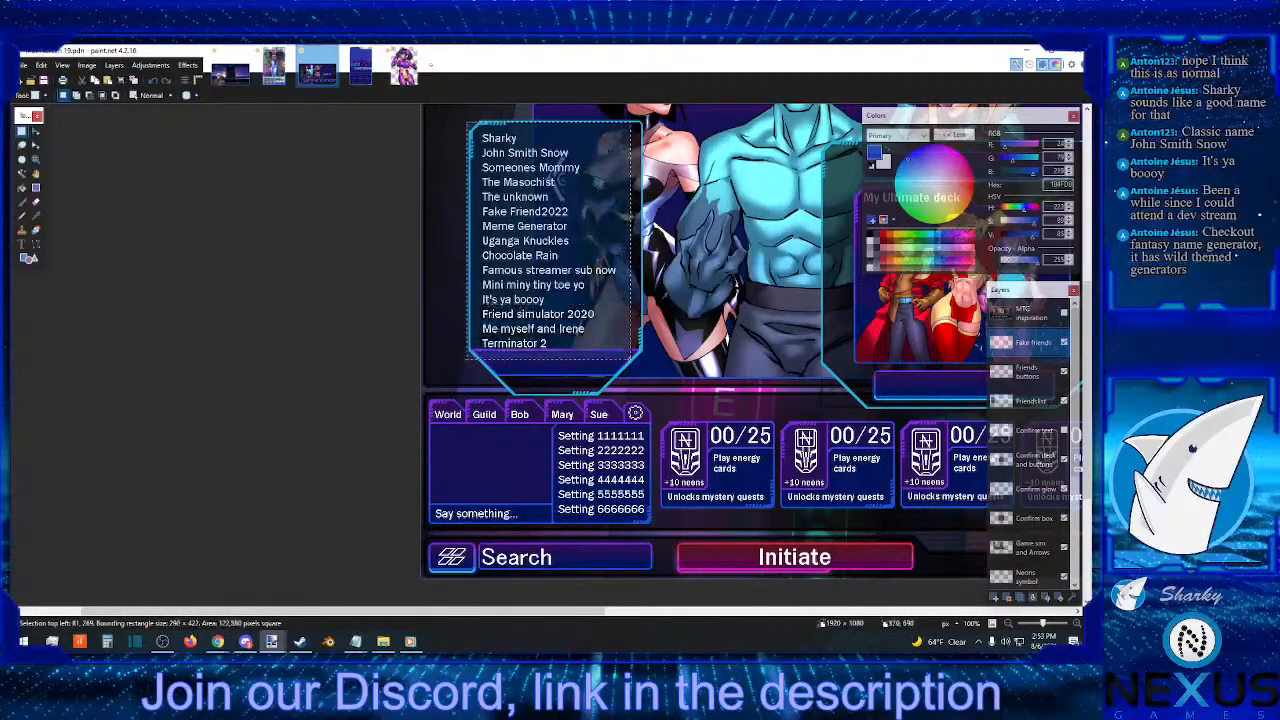
{"action": "left_click", "coordinate": [36, 131]}
{"action": "key", "text": "Up"}
{"action": "key", "text": "Up"}
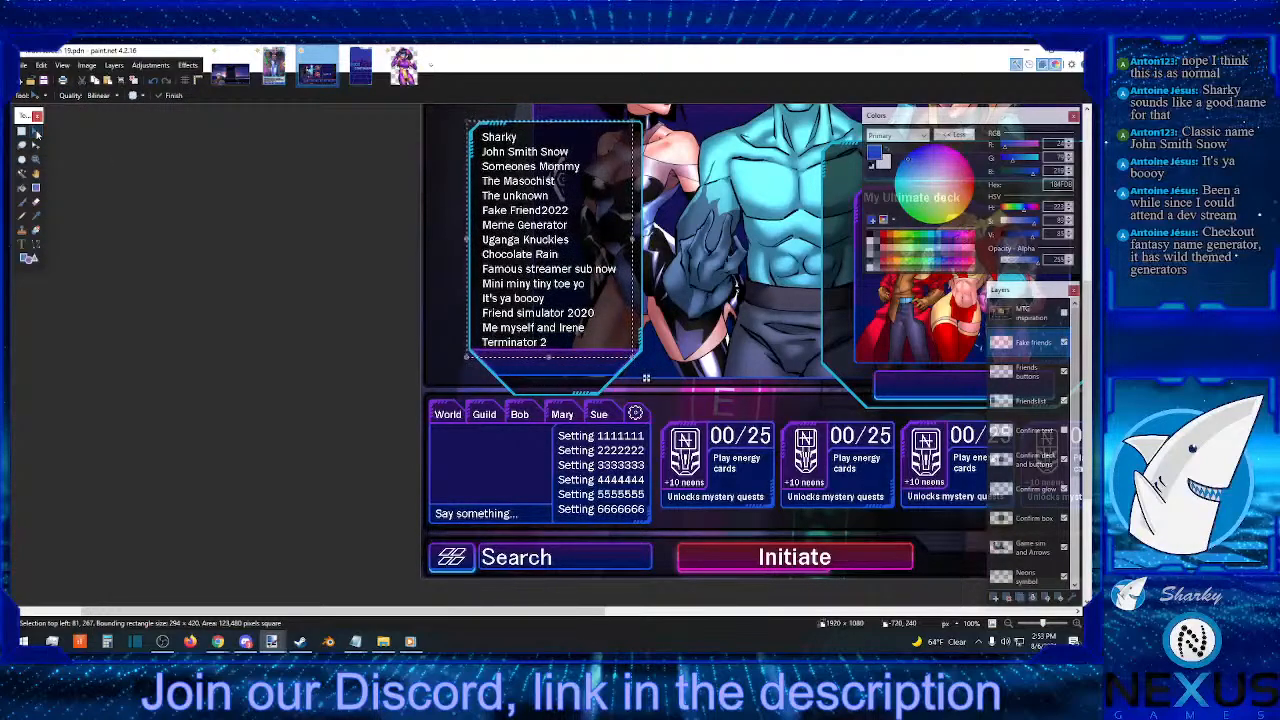
{"action": "key", "text": "Up"}
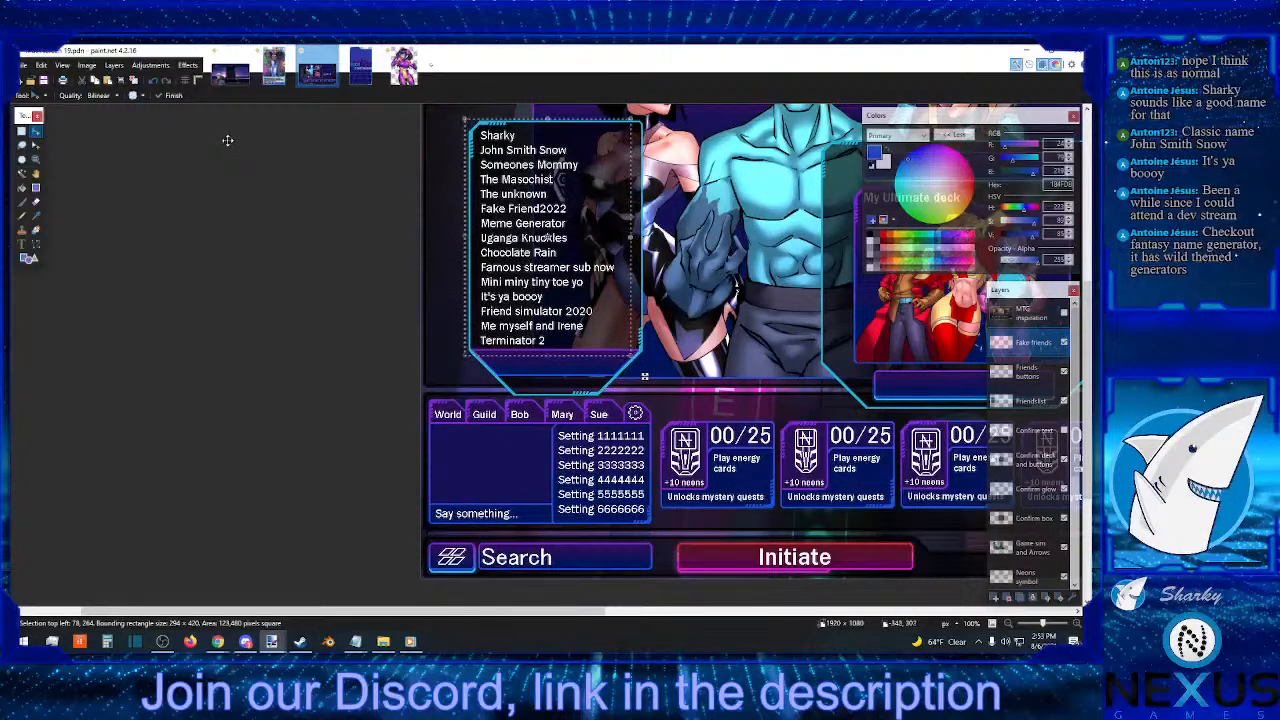
{"action": "left_click", "coordinate": [22, 132]}
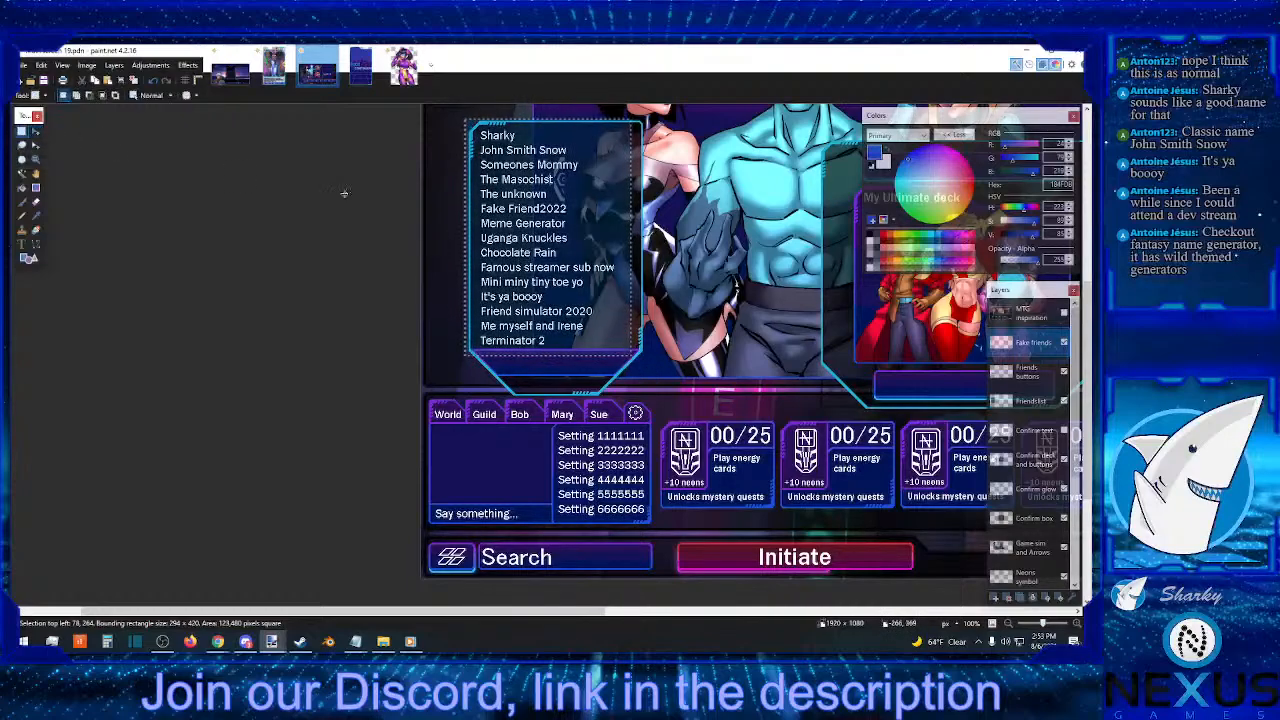
{"action": "left_click", "coordinate": [592, 215]}
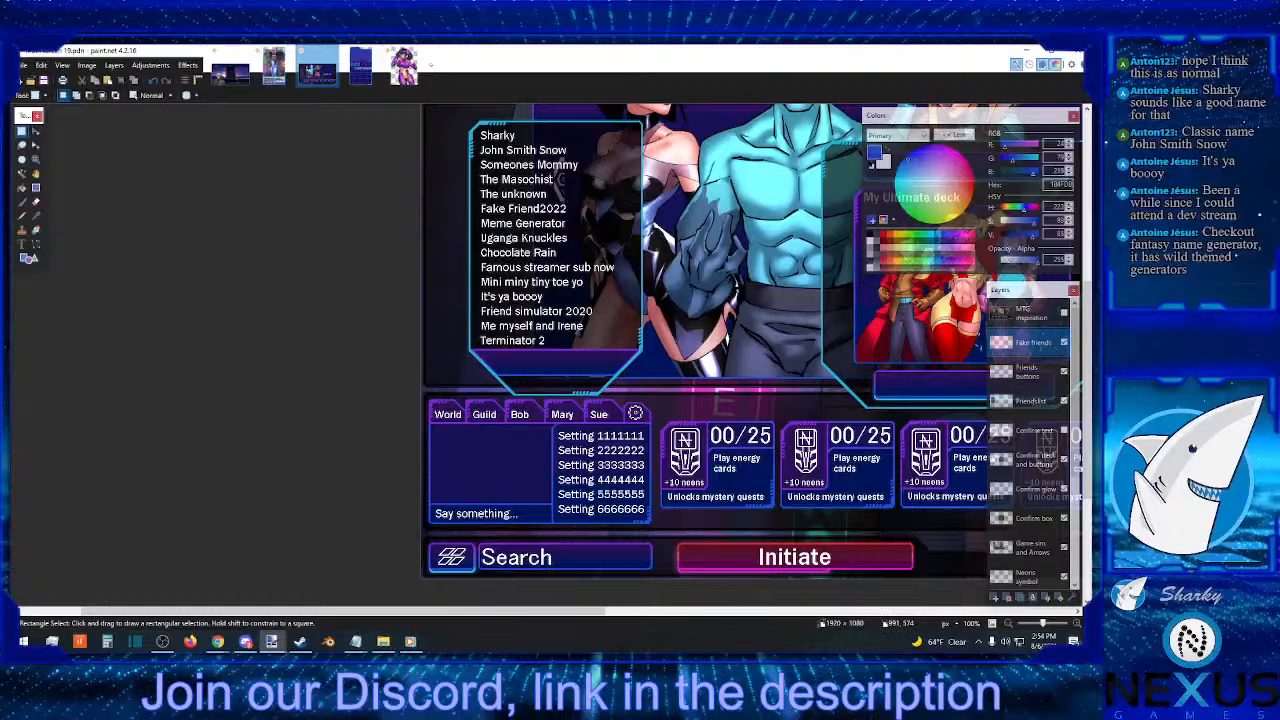
{"action": "left_click", "coordinate": [217, 641]}
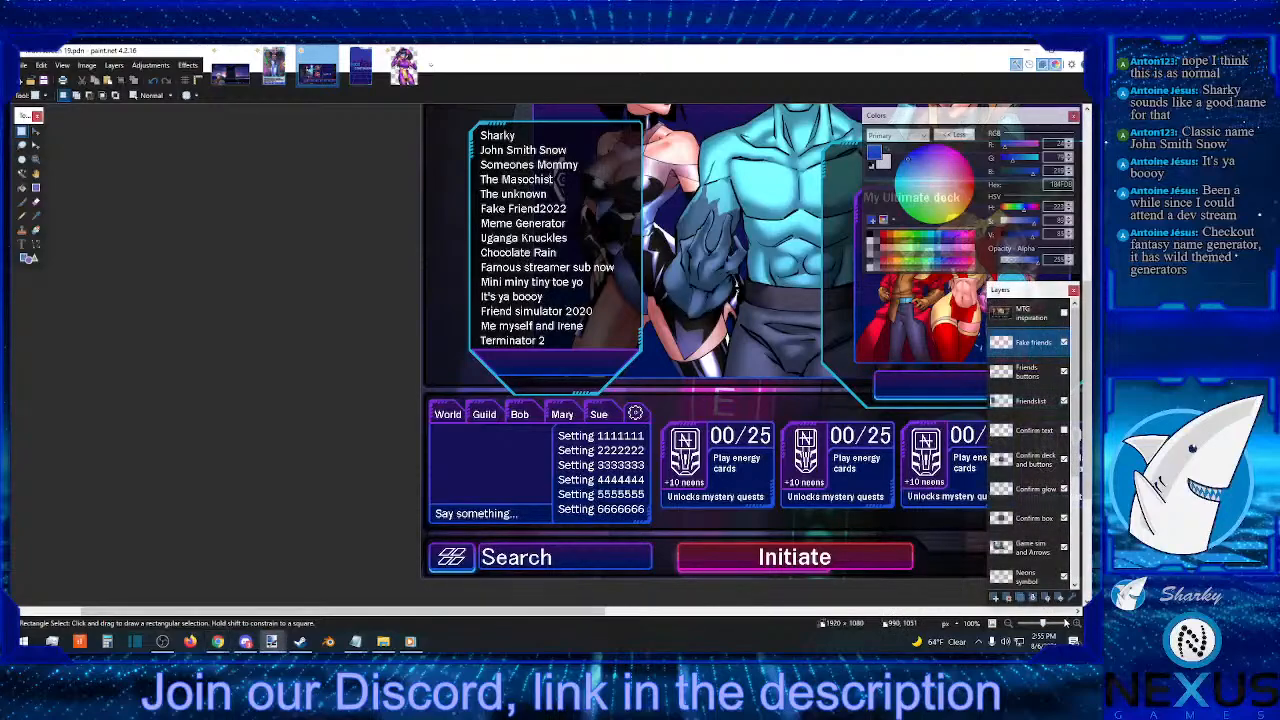
- Measure the full width of the button's purple top edge with a 3-pixel-high rectangular selection
{"action": "key", "text": "ctrl+plus"}
{"action": "key", "text": "ctrl+plus"}
{"action": "key", "text": "ctrl+plus"}
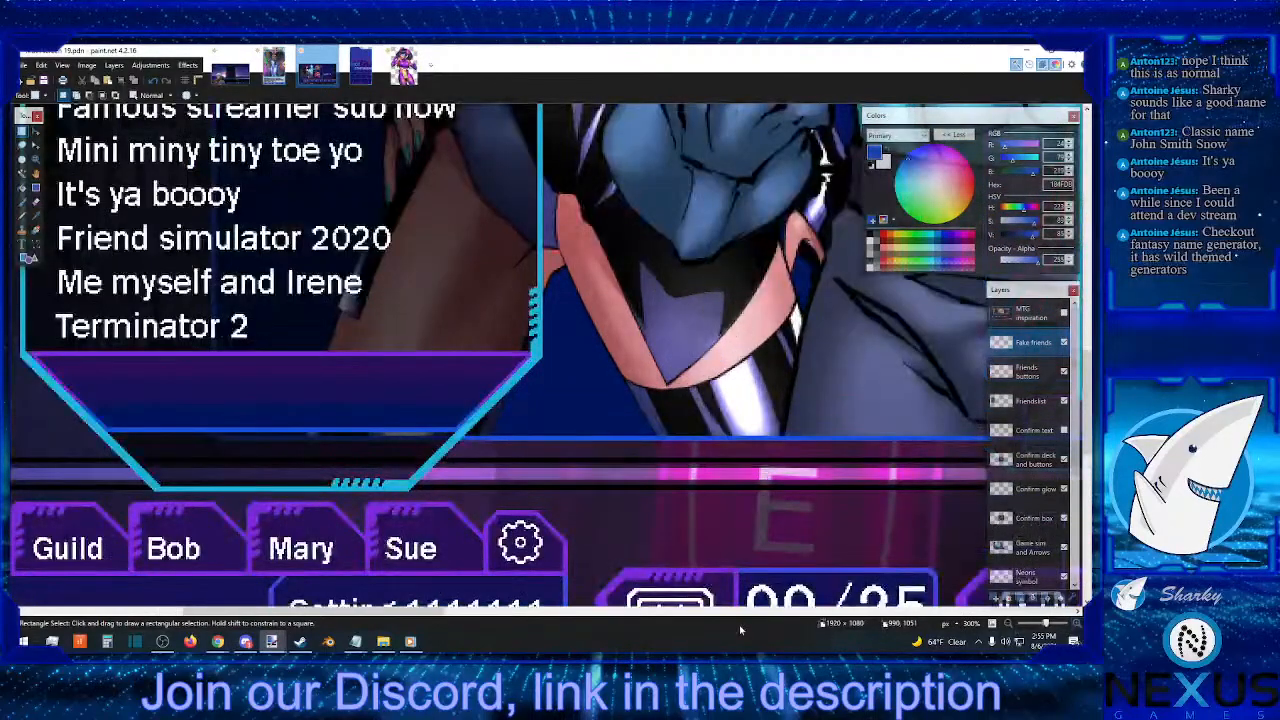
{"action": "left_click", "coordinate": [692, 612]}
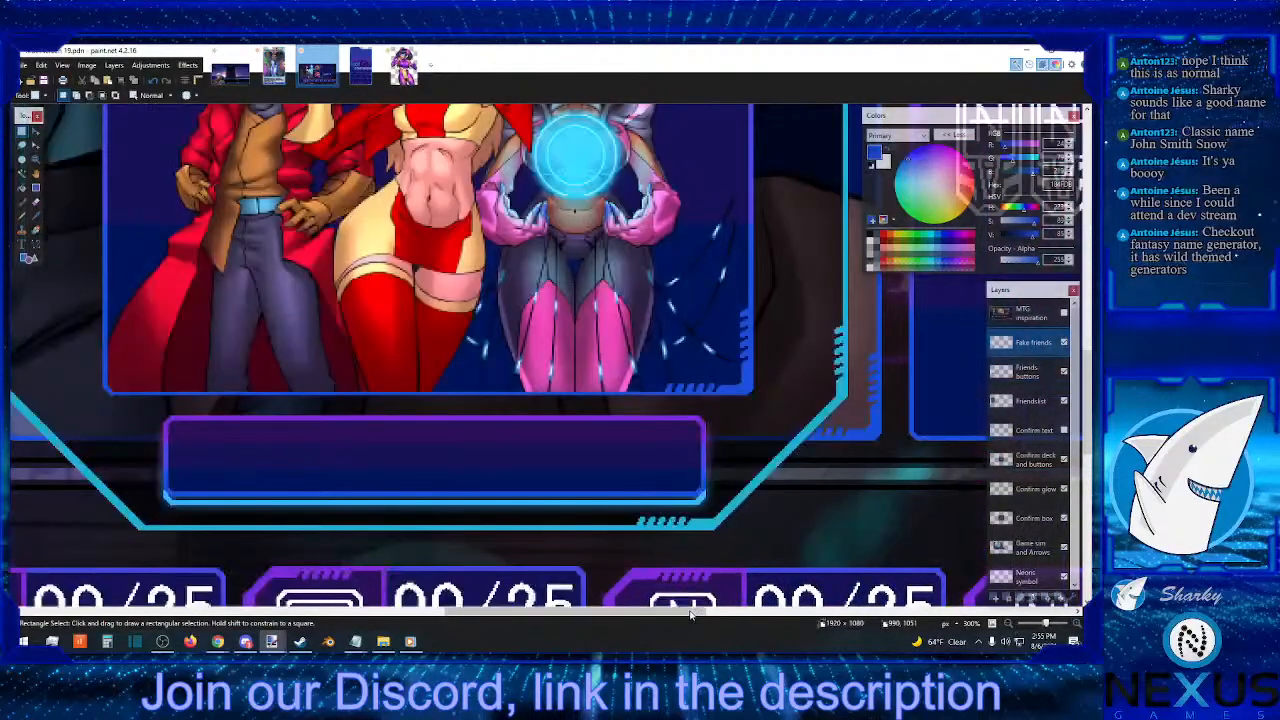
{"action": "left_click_drag", "start_coordinate": [692, 612], "coordinate": [270, 617]}
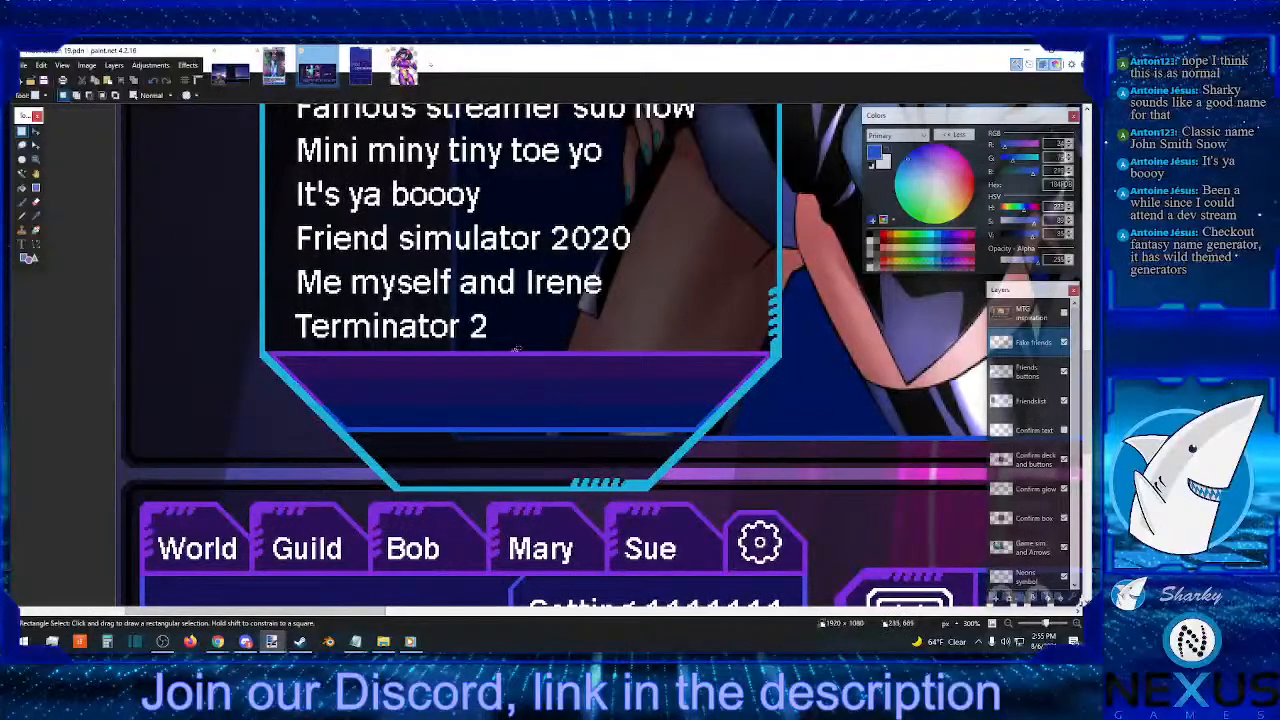
{"action": "left_click", "coordinate": [1076, 623]}
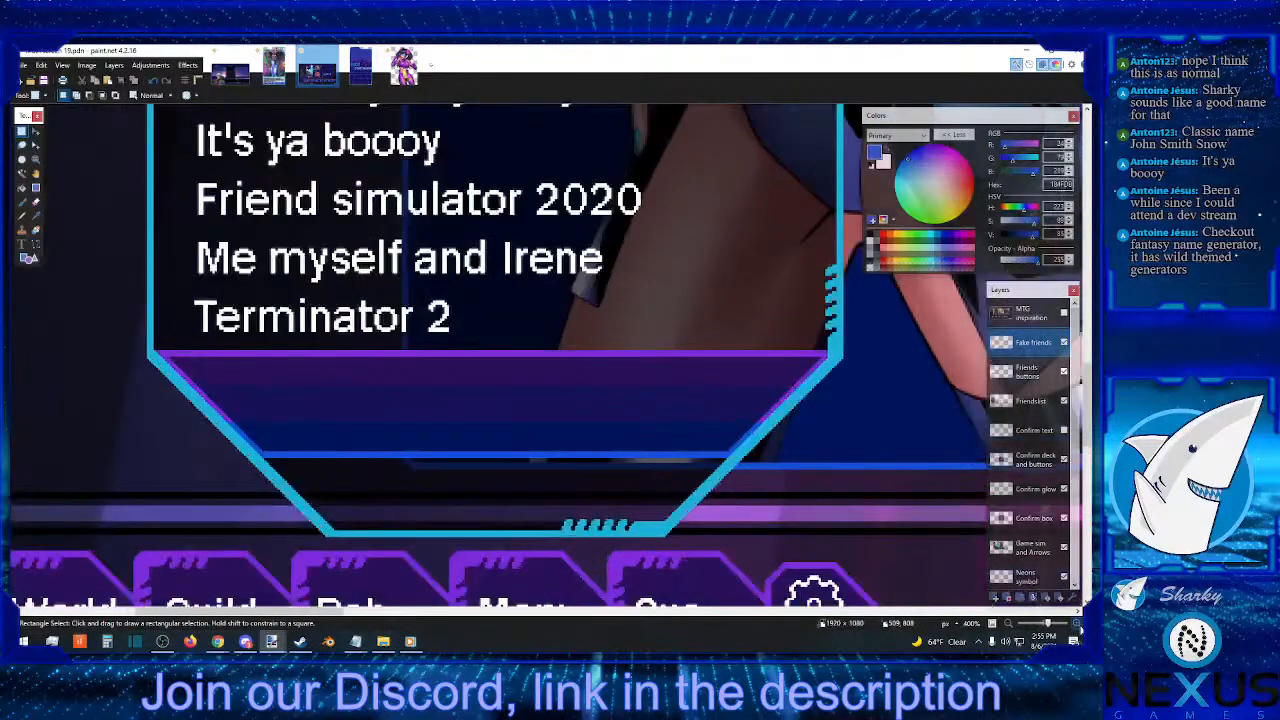
{"action": "left_click", "coordinate": [1076, 623]}
{"action": "scroll", "coordinate": [918, 570], "scroll_direction": "down", "scroll_amount": 2}
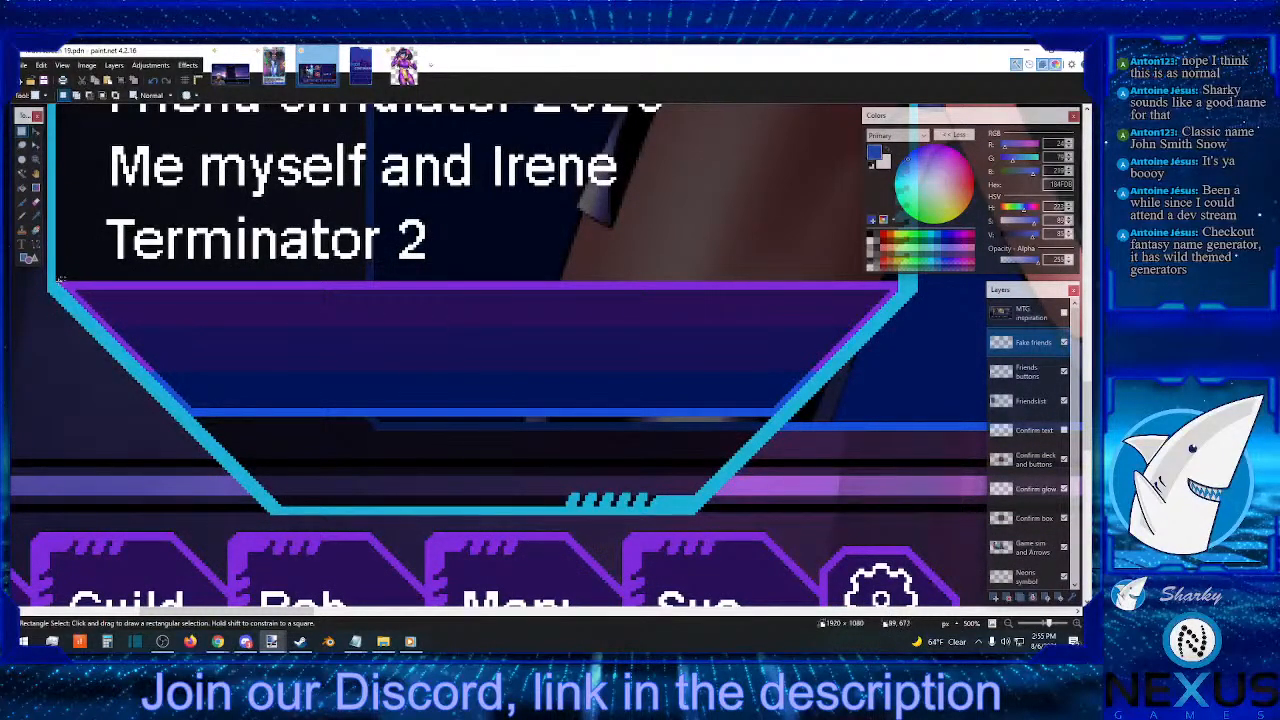
{"action": "left_click_drag", "start_coordinate": [60, 283], "coordinate": [898, 289]}
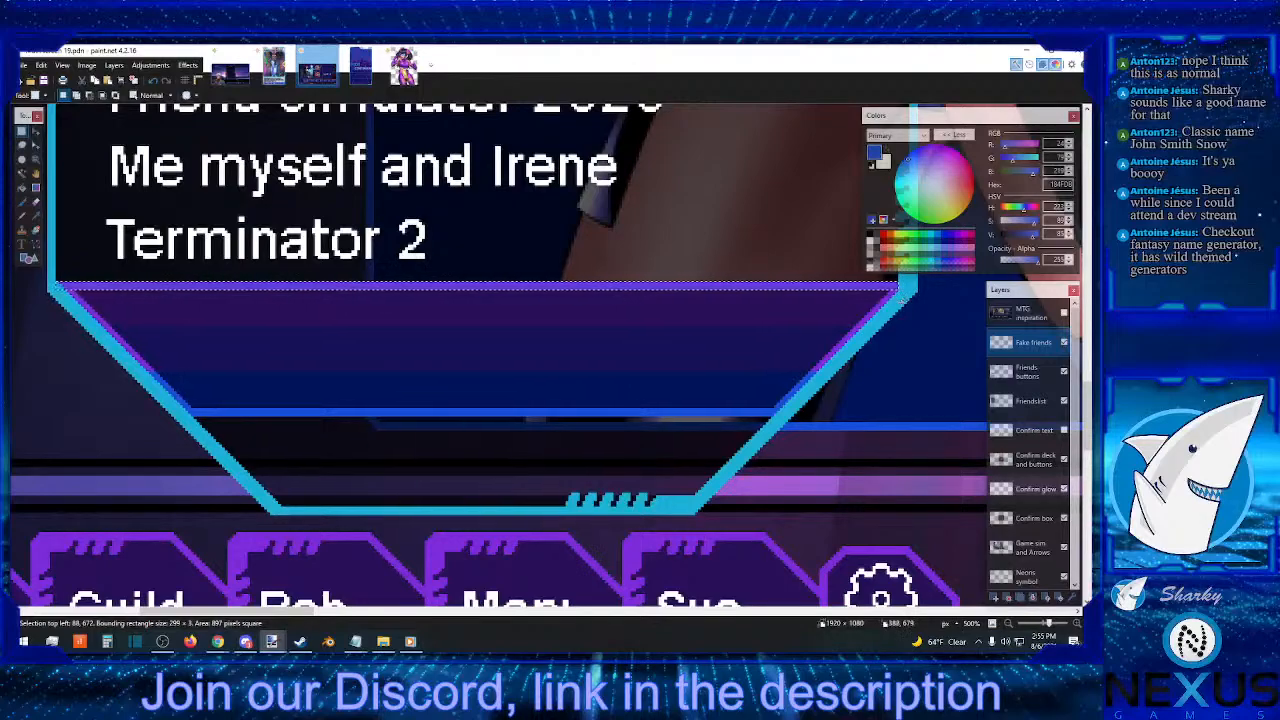
{"action": "left_click", "coordinate": [902, 300]}
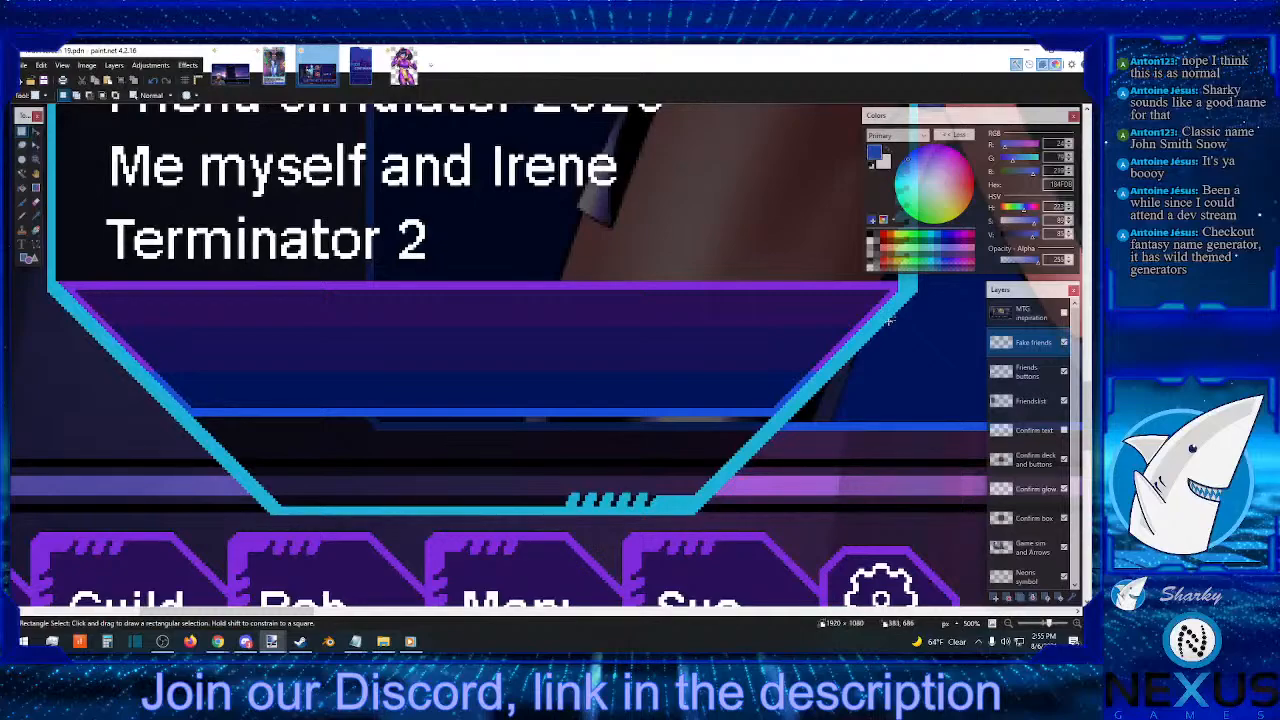
{"action": "left_click_drag", "start_coordinate": [897, 285], "coordinate": [52, 289]}
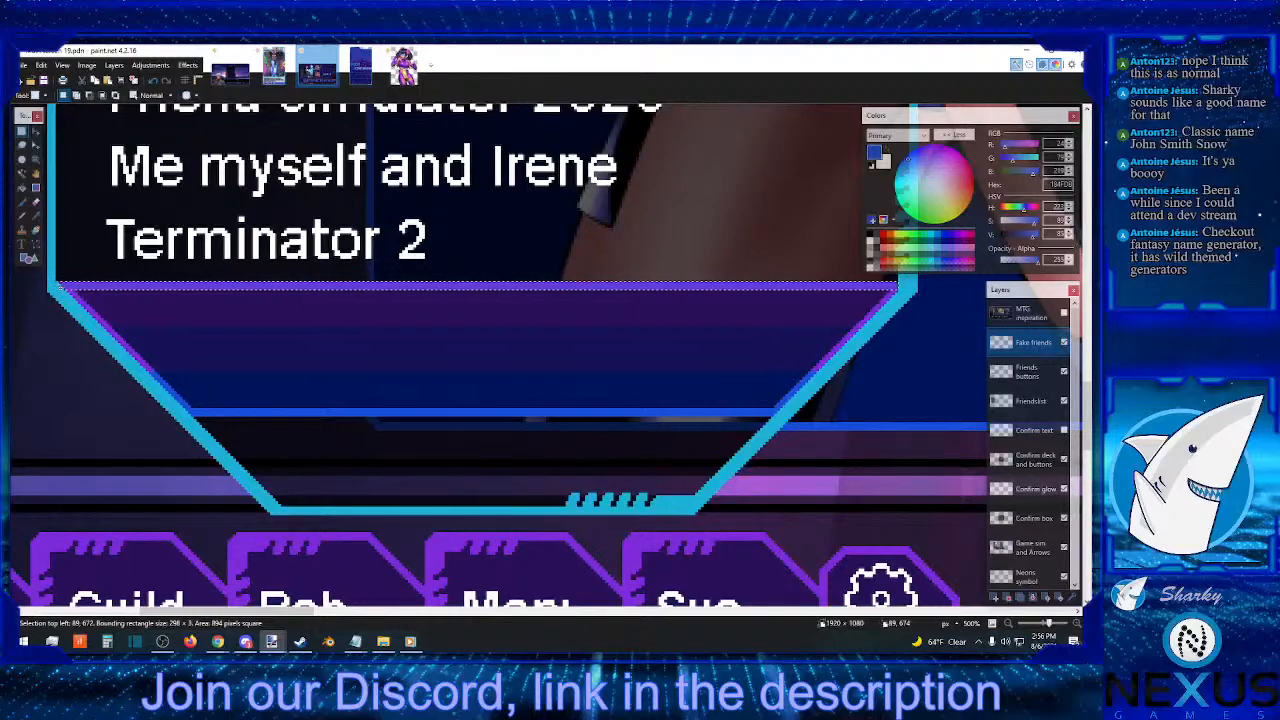
{"action": "left_click_drag", "start_coordinate": [898, 287], "coordinate": [895, 287]}
- Select the left half of the button's top edge, 149 × 3 pixels, and mark the midpoint in black with the Pencil
{"action": "left_click_drag", "start_coordinate": [61, 287], "coordinate": [476, 291]}
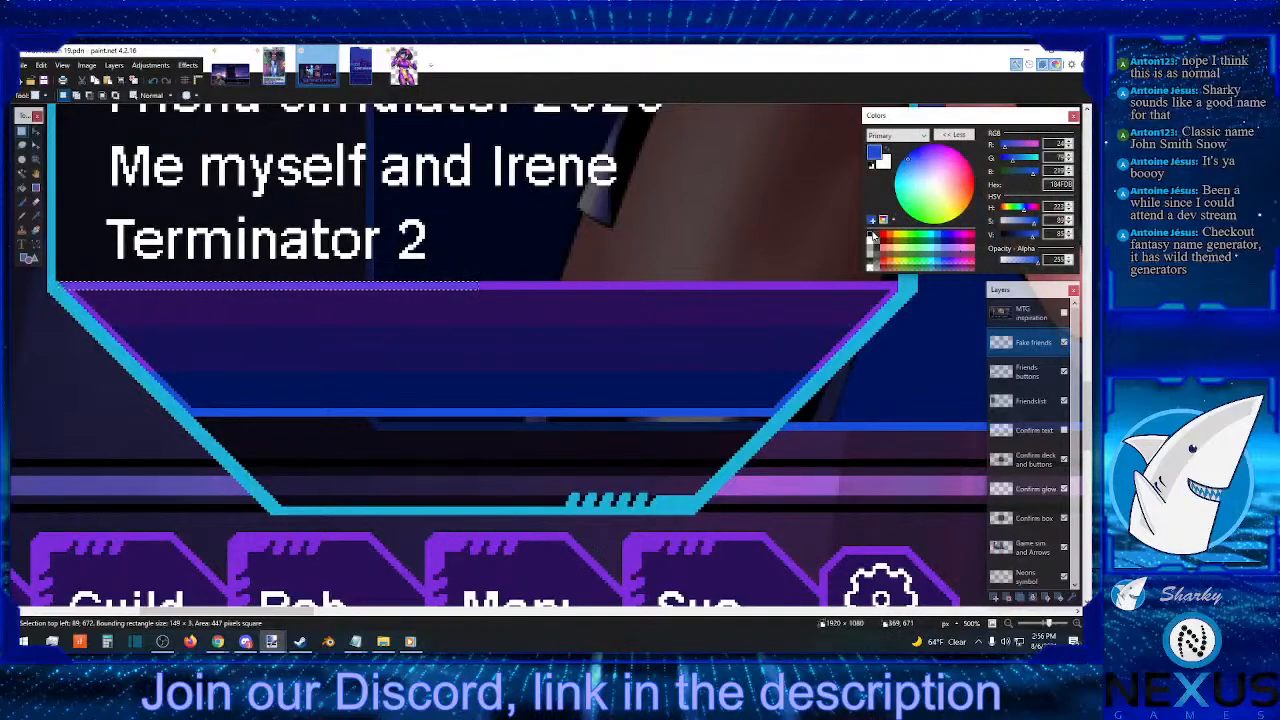
{"action": "key", "text": "d"}
{"action": "key", "text": "p"}
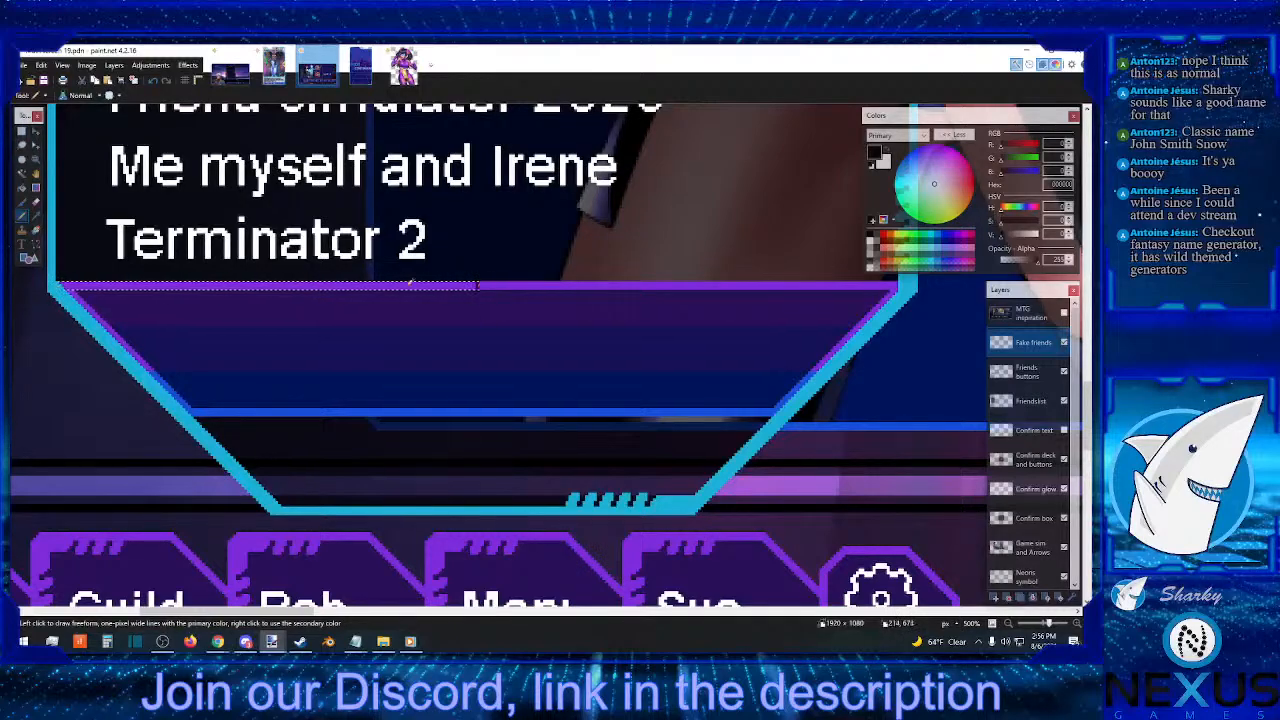
- Select a 2-pixel-wide vertical strip through the button's midpoint and delete it from the Friends buttons layer
{"action": "left_click", "coordinate": [22, 131]}
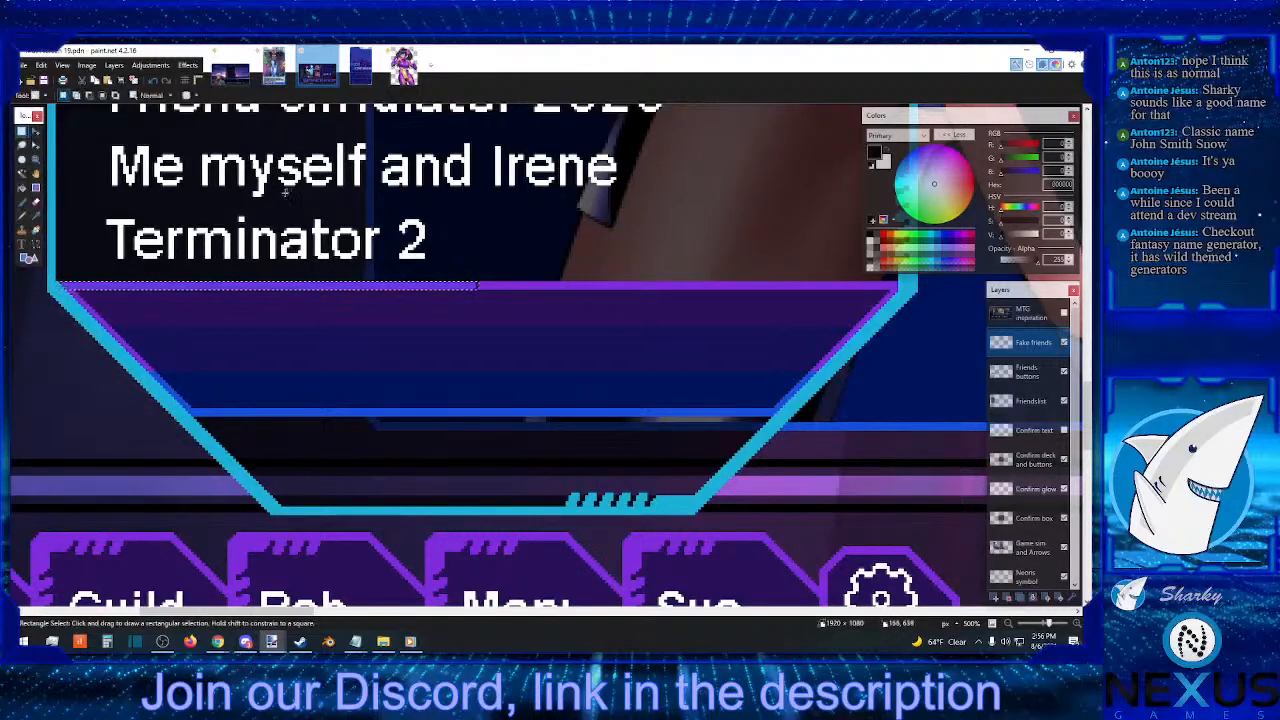
{"action": "left_click", "coordinate": [477, 279]}
{"action": "left_click_drag", "start_coordinate": [476, 280], "coordinate": [480, 438]}
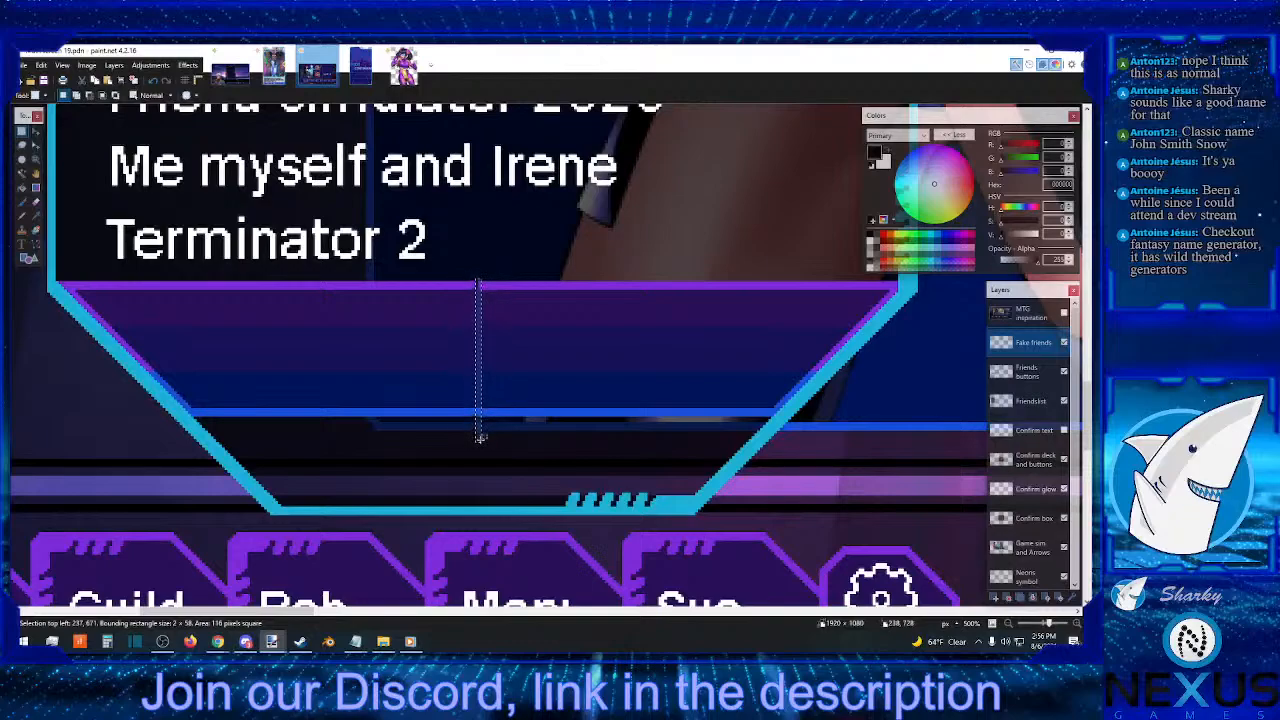
{"action": "left_click", "coordinate": [488, 440]}
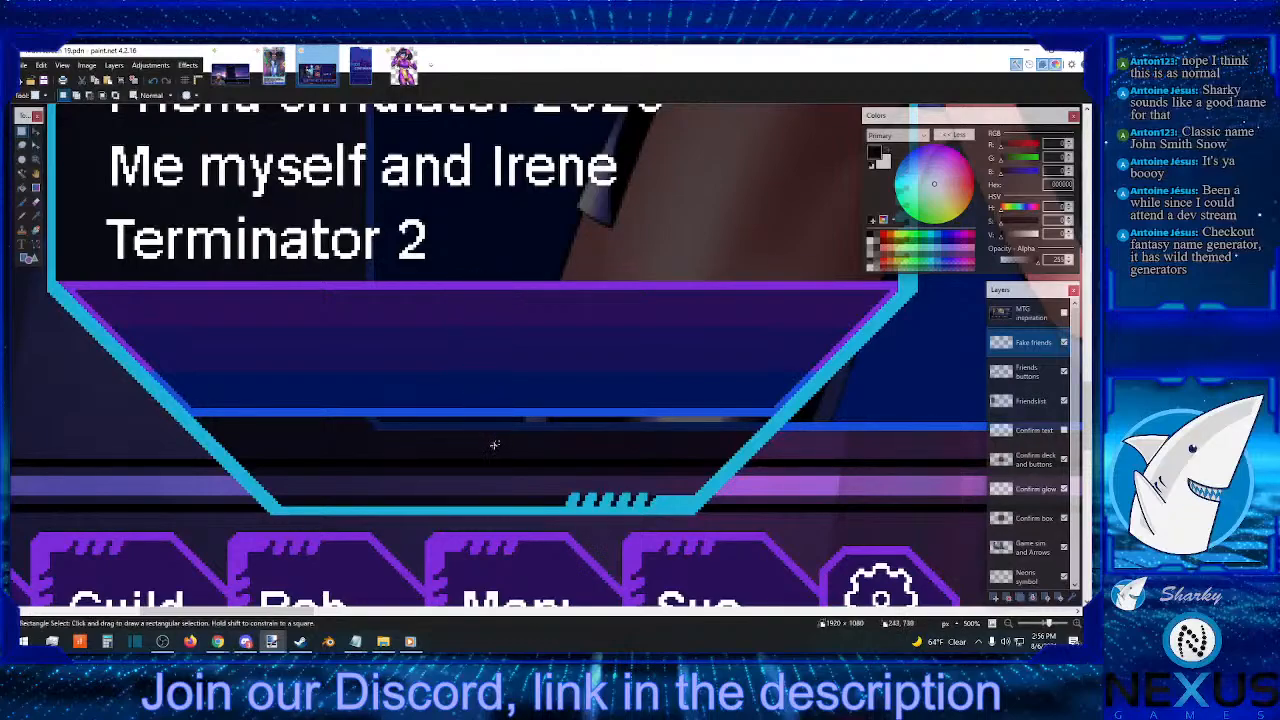
{"action": "left_click", "coordinate": [153, 81]}
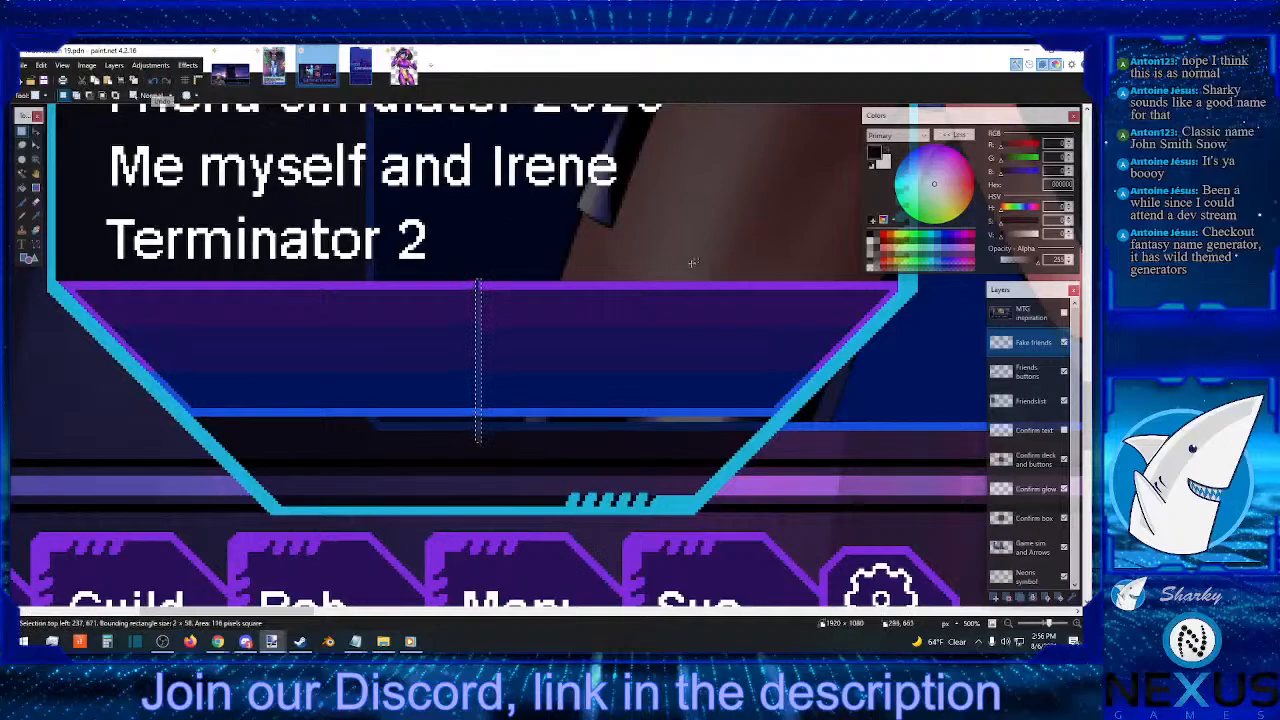
{"action": "left_click", "coordinate": [1034, 377]}
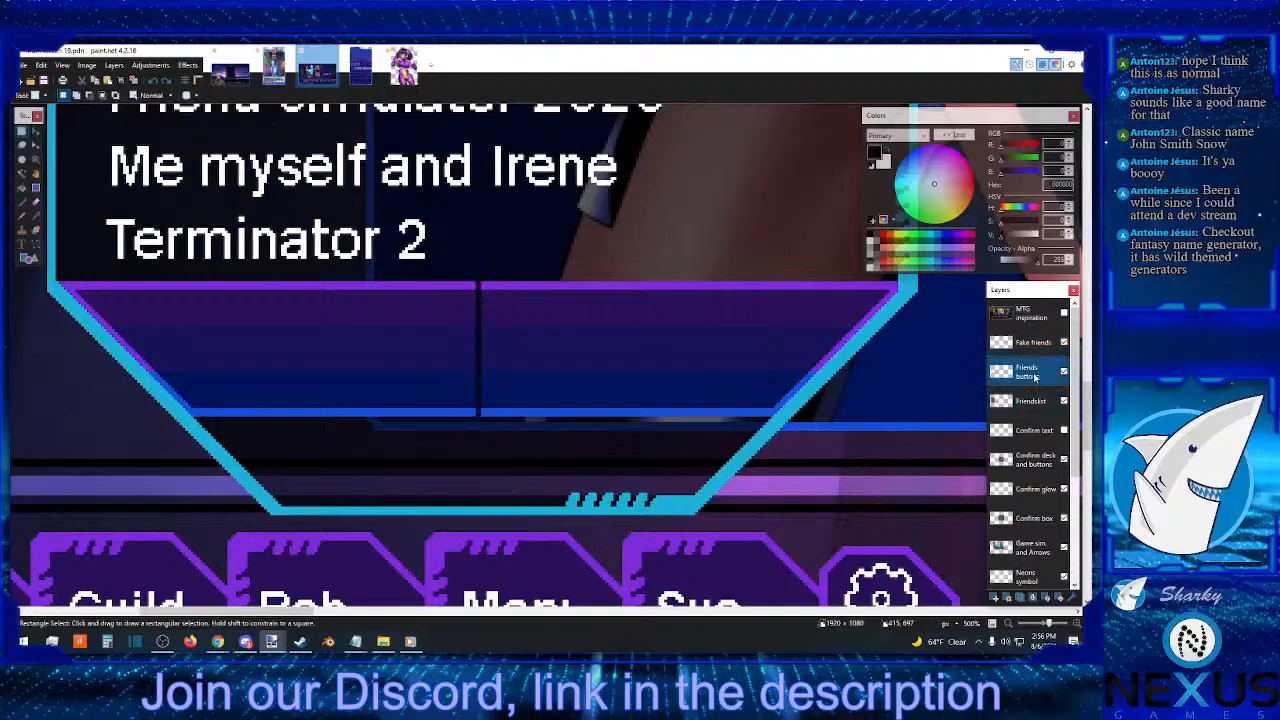
- Widen the central gap between the button halves to 4 pixels by deleting a wider strip from the Friends buttons layer
{"action": "left_click", "coordinate": [1040, 342]}
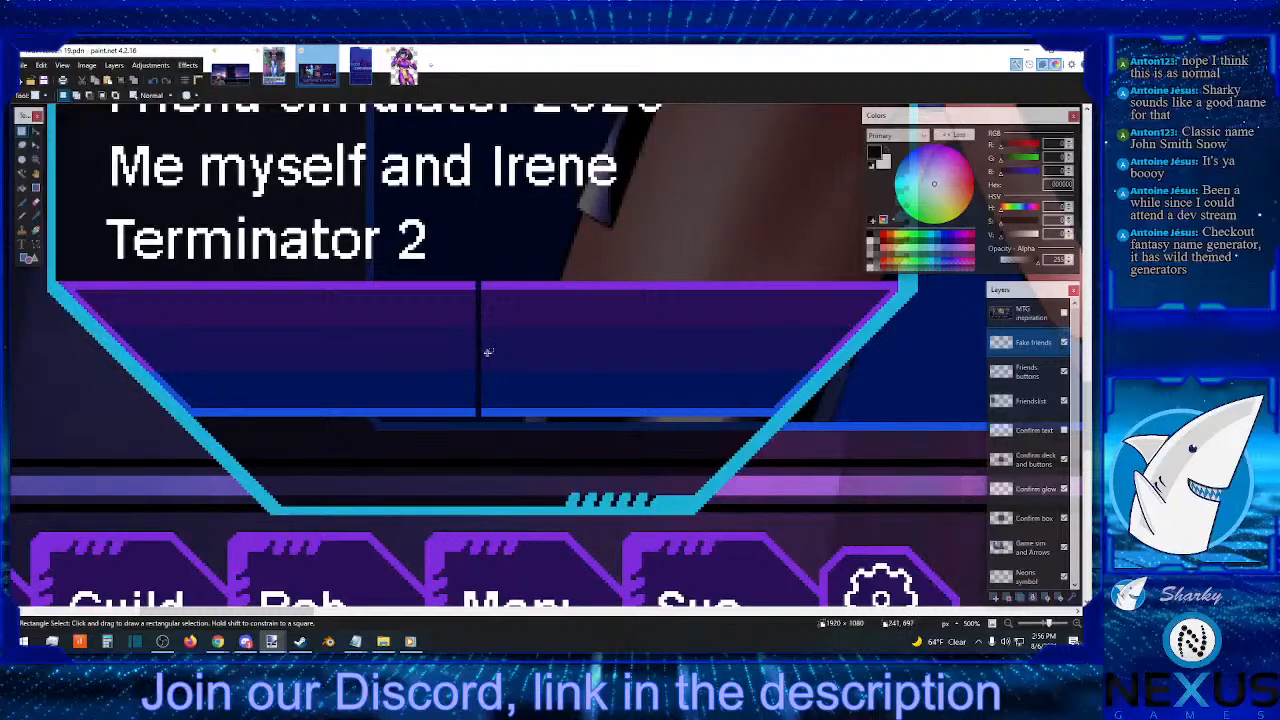
{"action": "left_click", "coordinate": [1034, 377]}
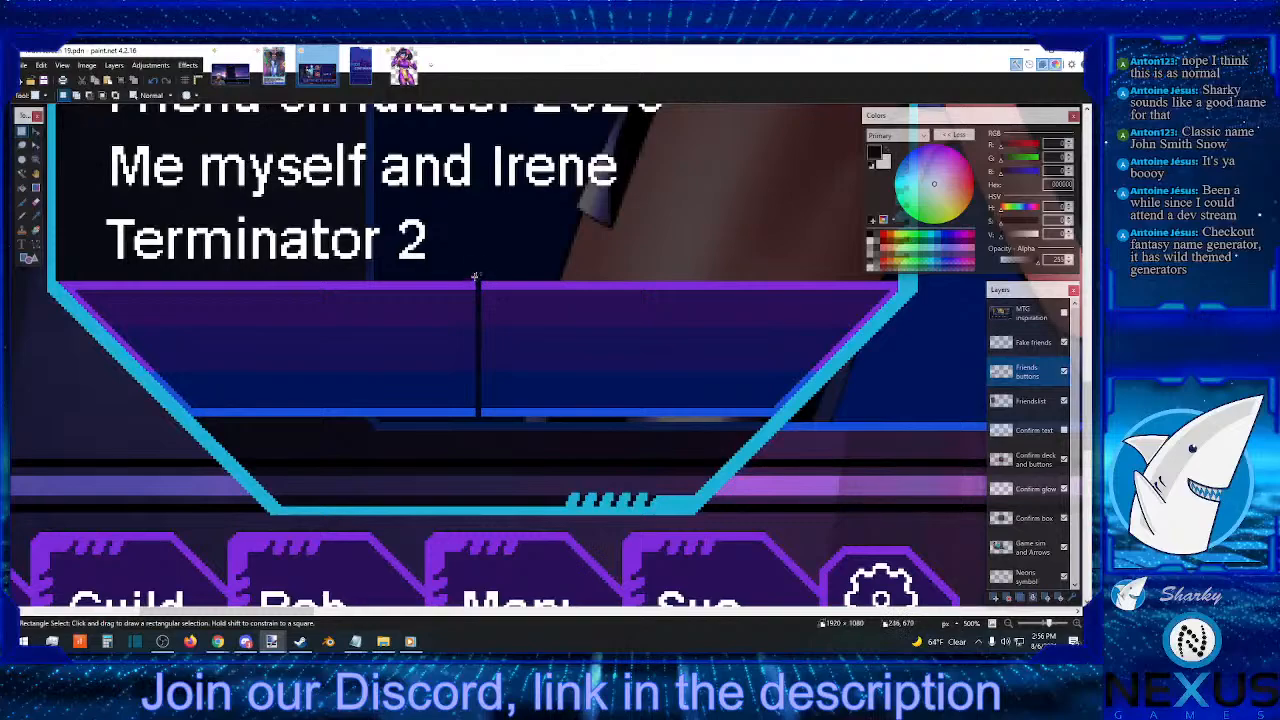
{"action": "left_click_drag", "start_coordinate": [475, 281], "coordinate": [479, 434]}
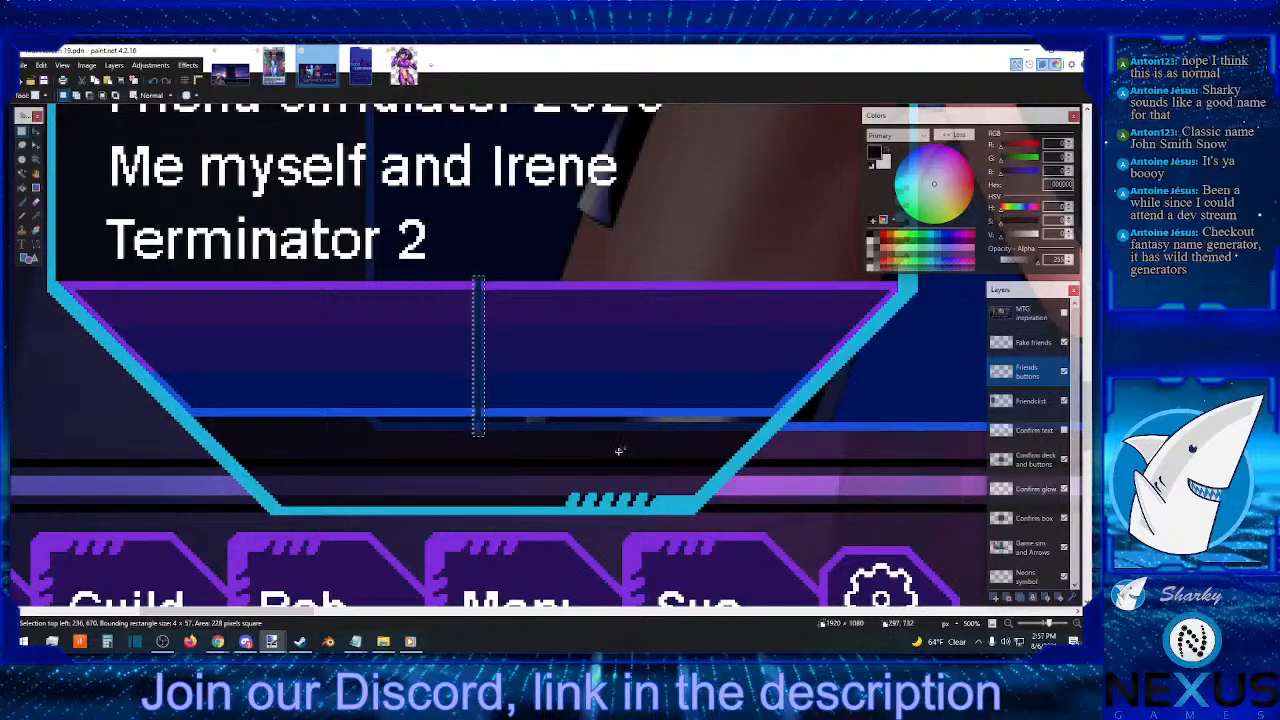
{"action": "left_click", "coordinate": [521, 470]}
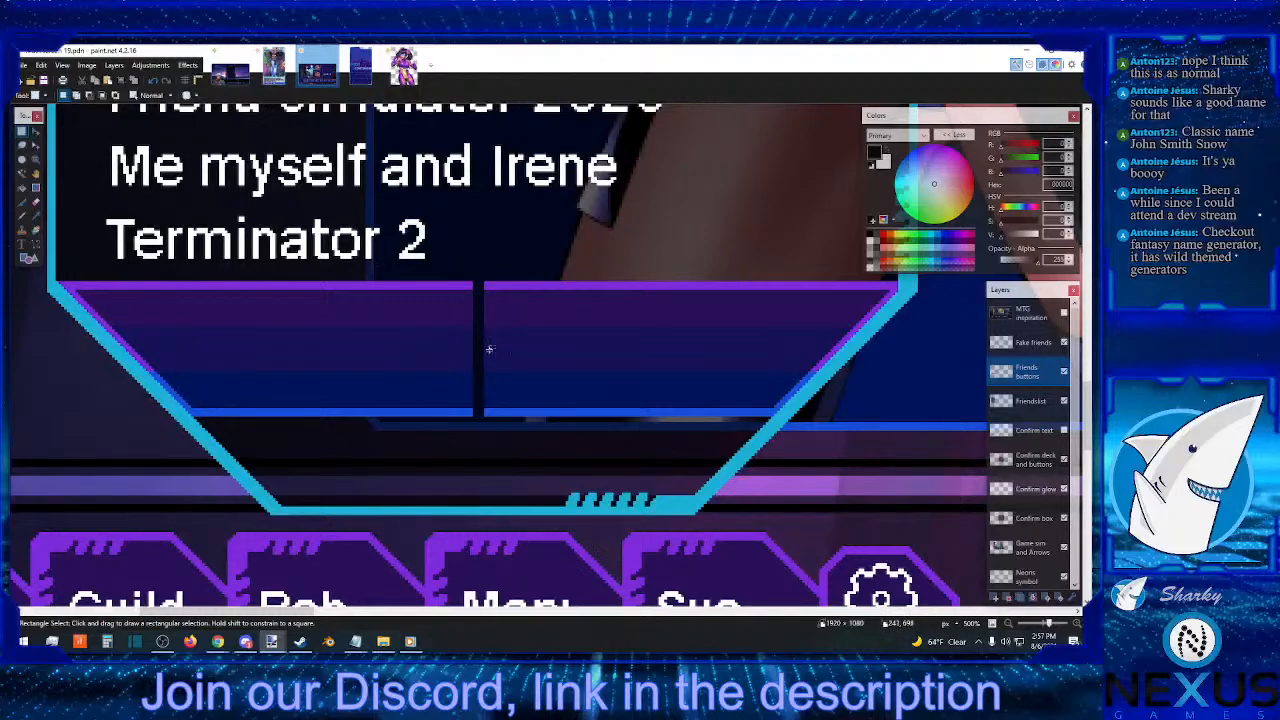
- Widen the gap between the two button halves to 6 pixels by deleting a 6 × 52 pixel strip from the Friends buttons layer
{"action": "left_click", "coordinate": [1075, 622]}
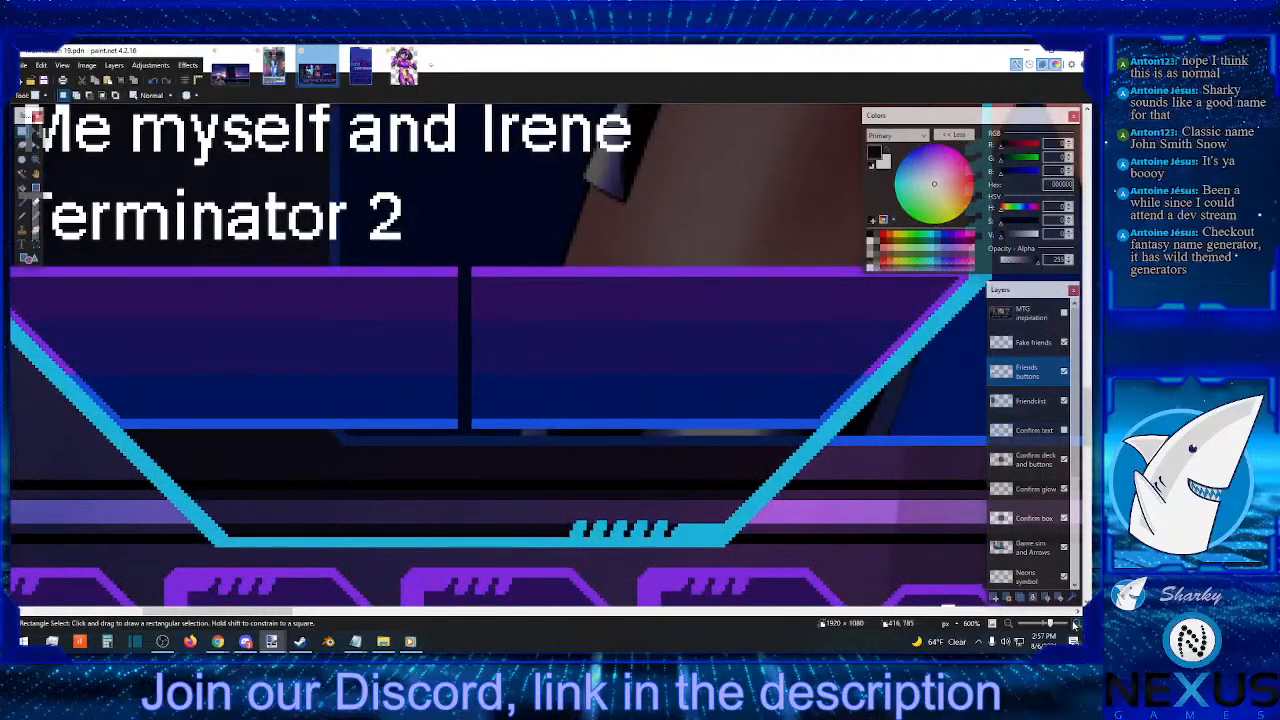
{"action": "left_click", "coordinate": [1075, 622]}
{"action": "scroll", "coordinate": [537, 388], "scroll_direction": "down", "scroll_amount": 1}
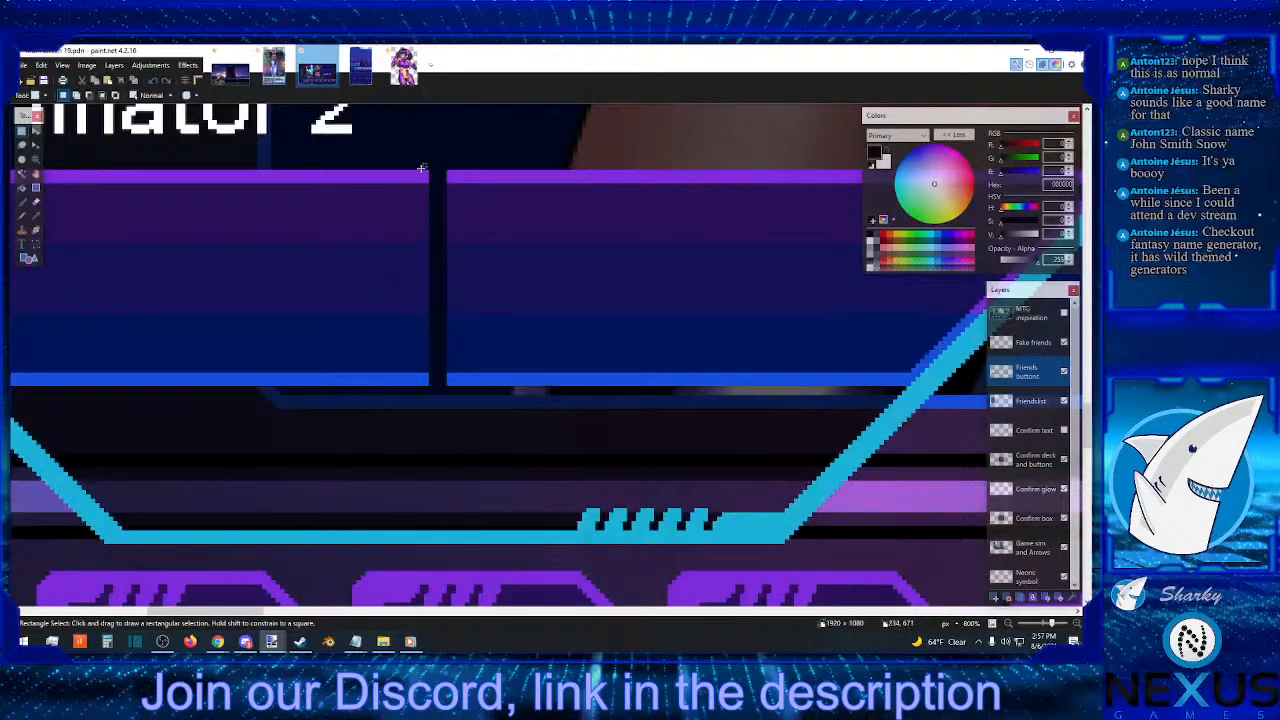
{"action": "left_click_drag", "start_coordinate": [430, 168], "coordinate": [443, 388]}
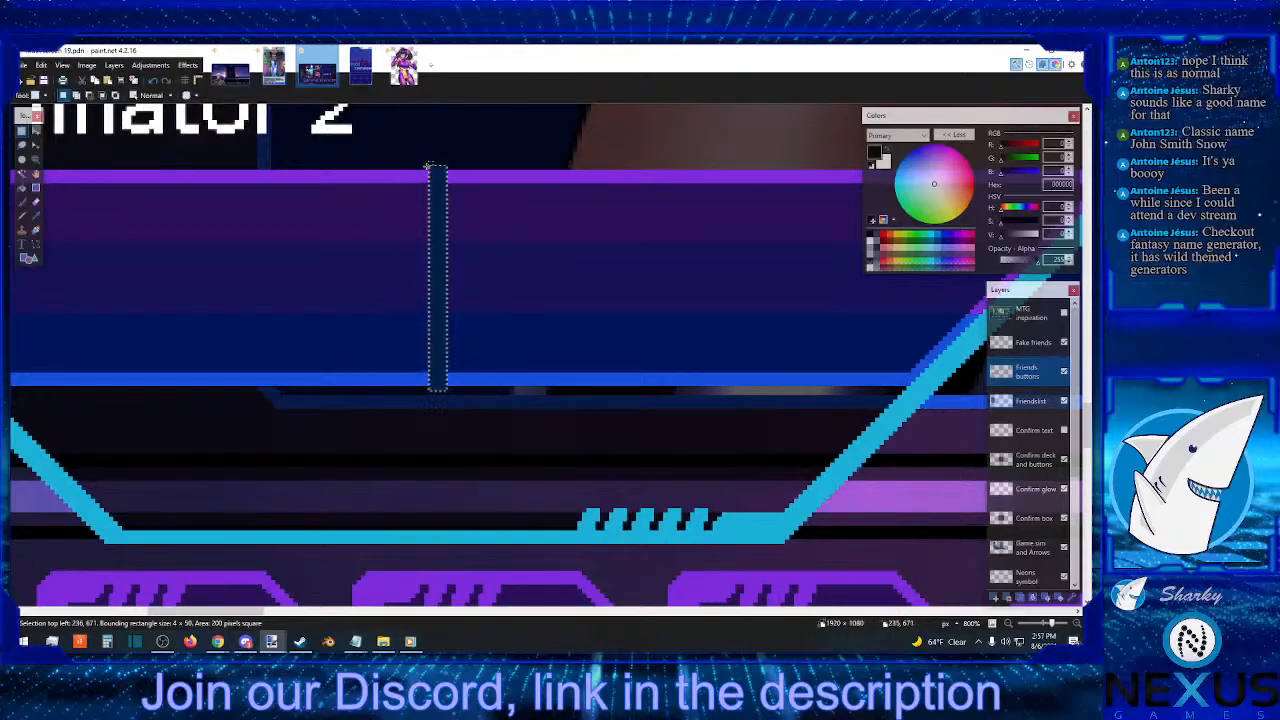
{"action": "left_click_drag", "start_coordinate": [426, 167], "coordinate": [449, 396]}
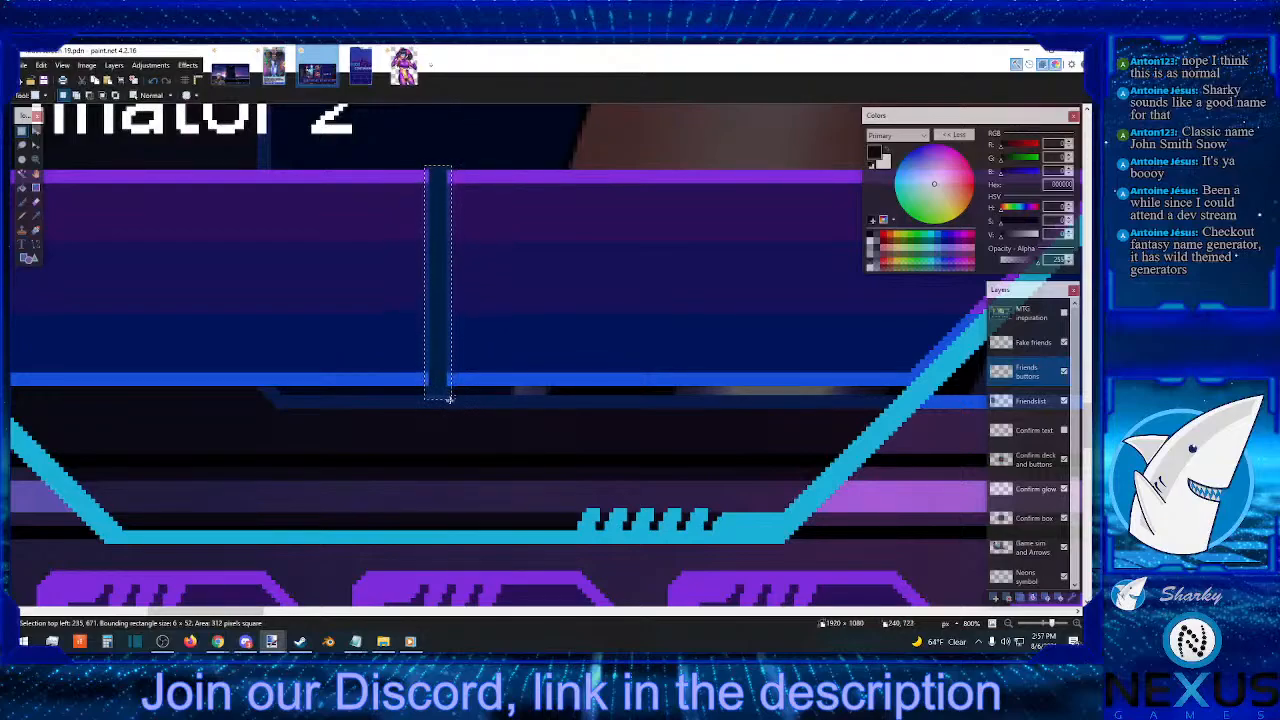
{"action": "key", "text": "Delete"}
{"action": "key", "text": "ctrl+d"}
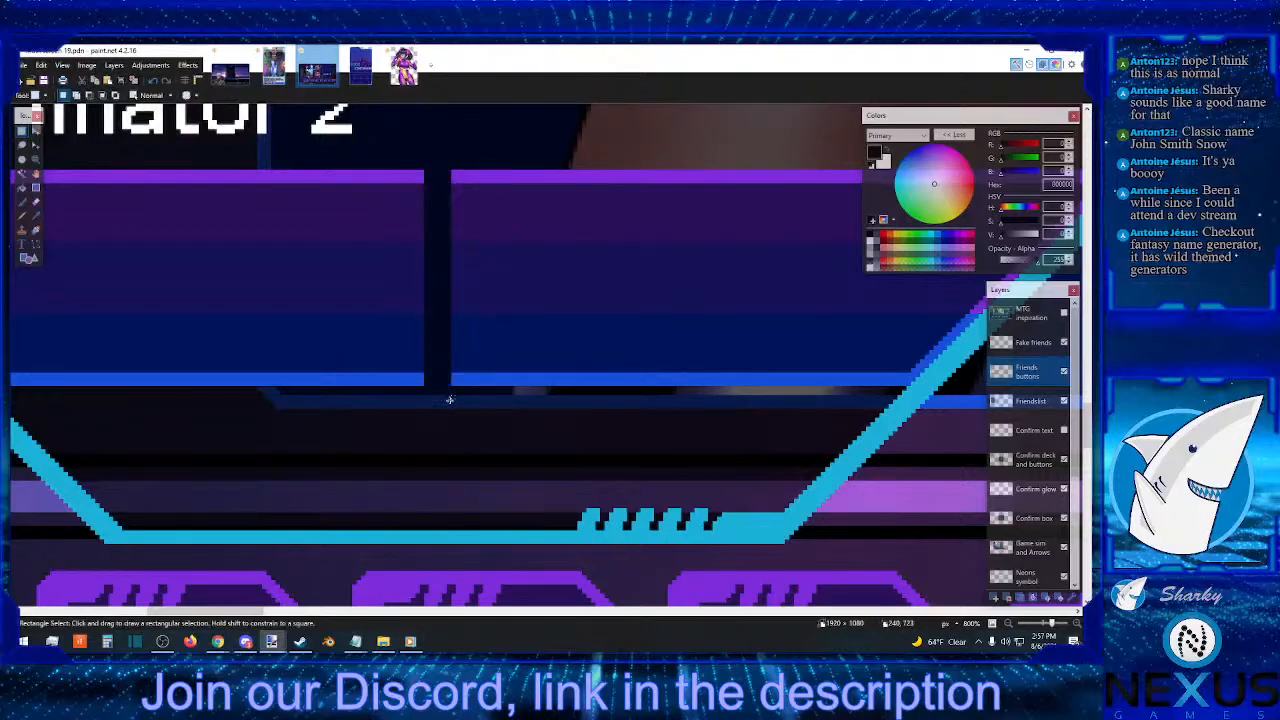
- Sample the blue of the buttons' lower border and draw a vertical border line along the left button's inner edge
{"action": "left_click", "coordinate": [35, 218]}
{"action": "left_click", "coordinate": [419, 380]}
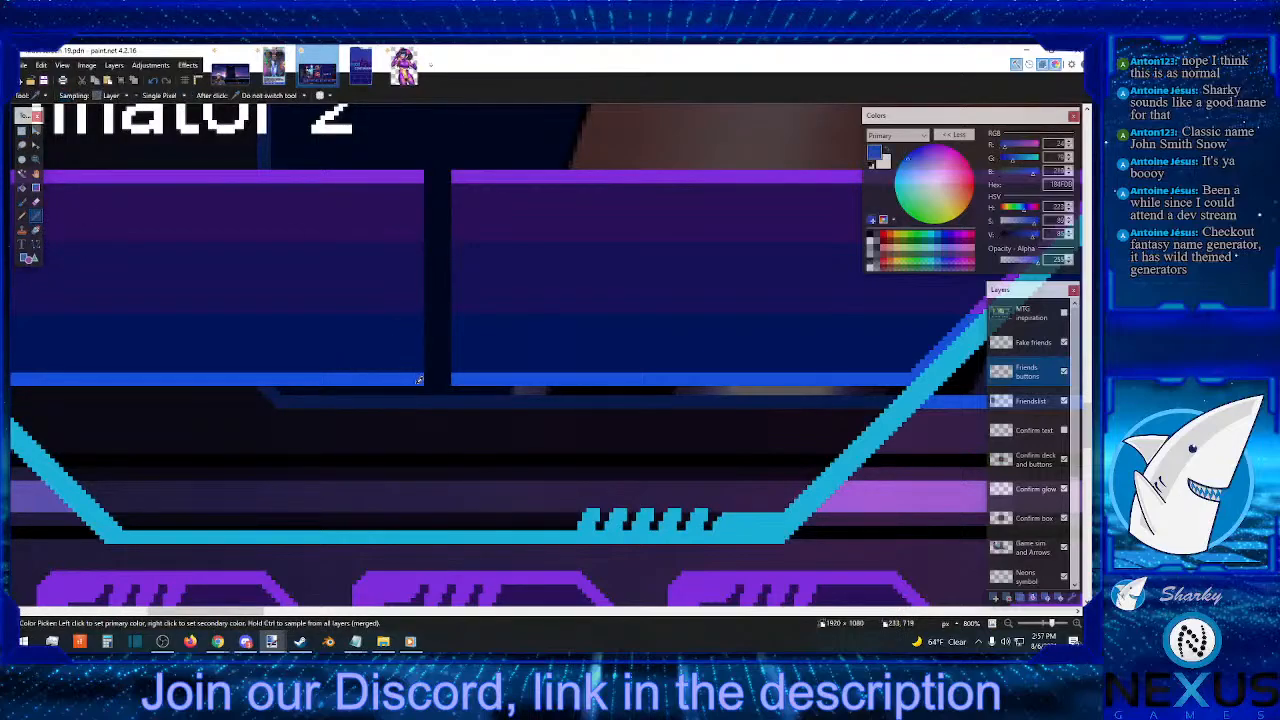
{"action": "left_click", "coordinate": [22, 215]}
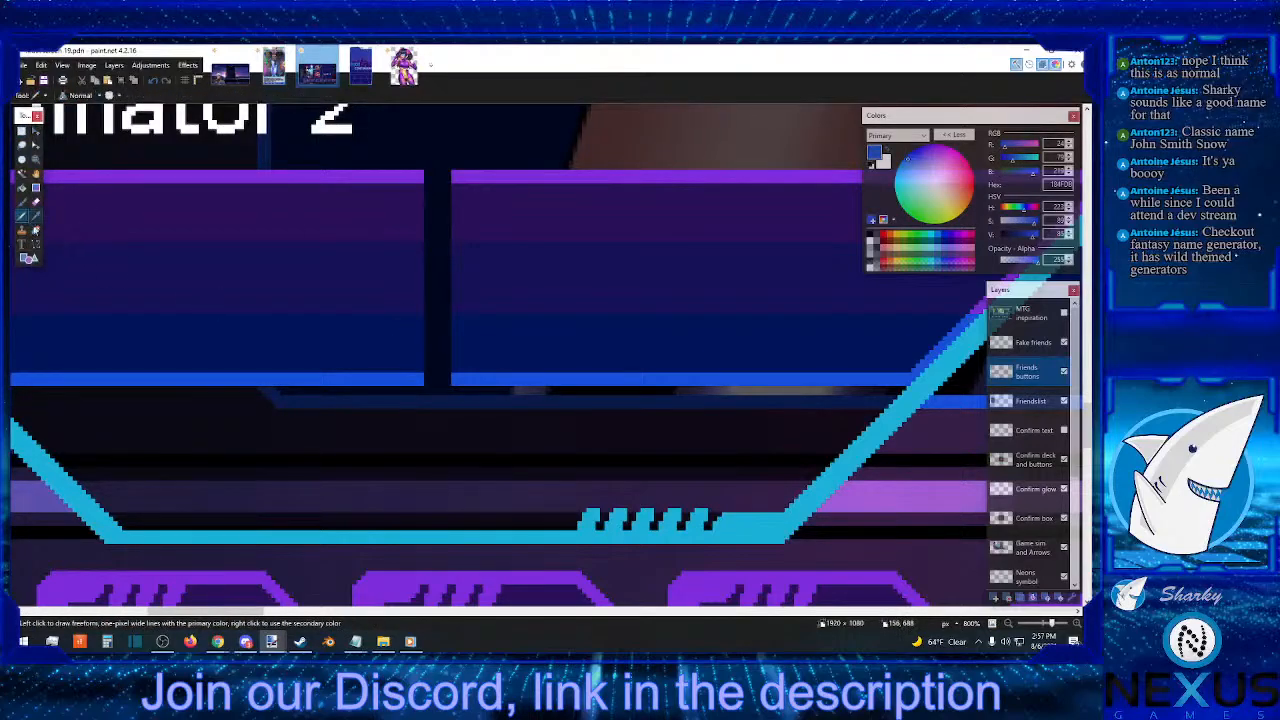
{"action": "left_click", "coordinate": [36, 244]}
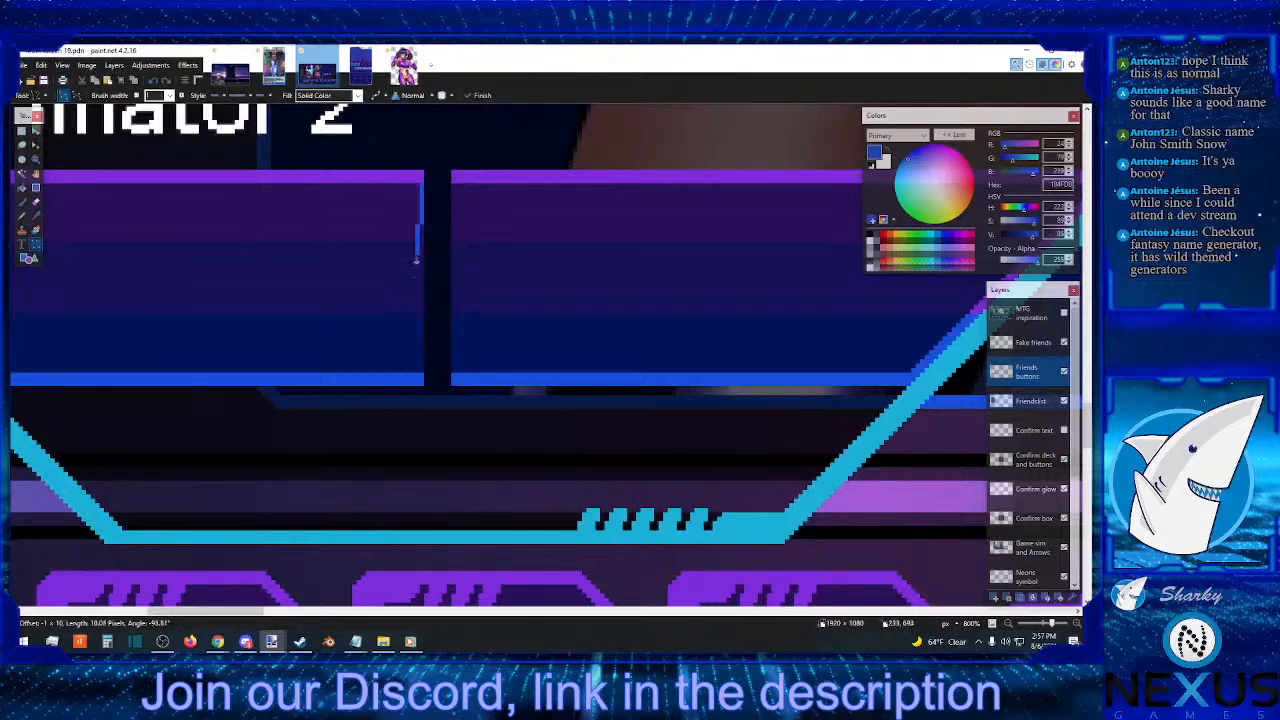
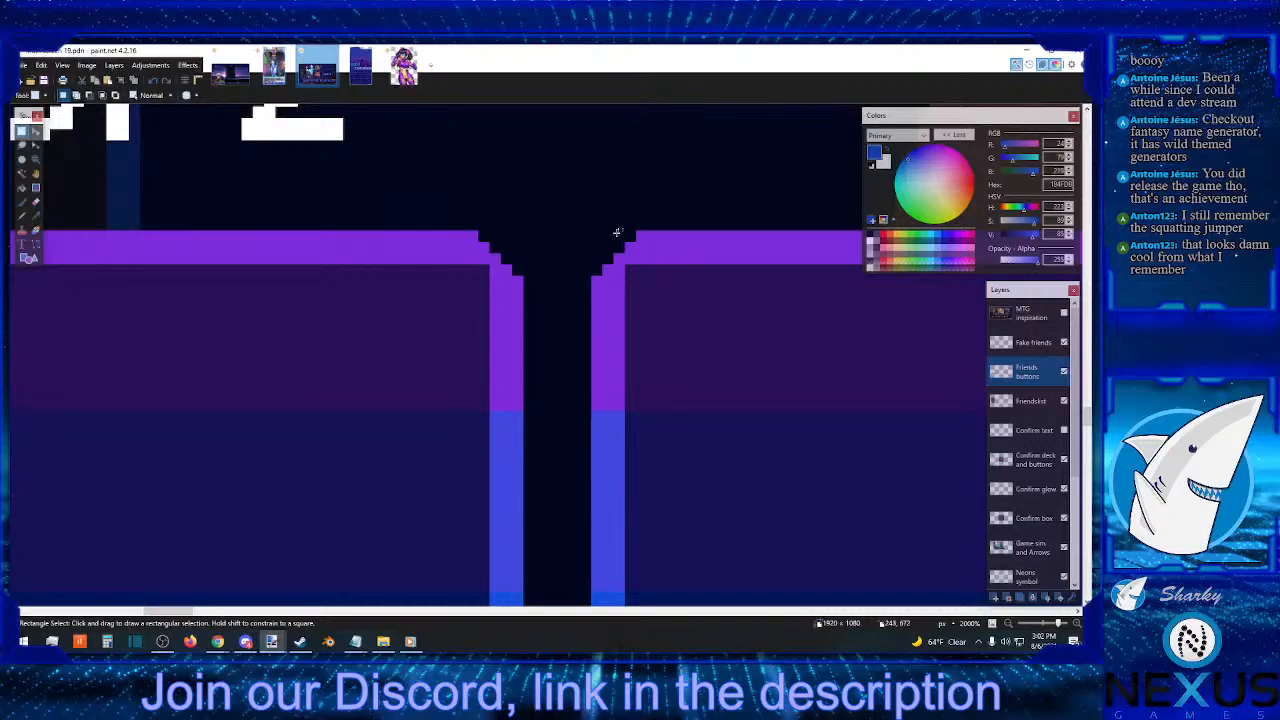
- Sample the border's purple and thicken the bevelled upper inner corners of both buttons with the Pencil
{"action": "left_click", "coordinate": [22, 215]}
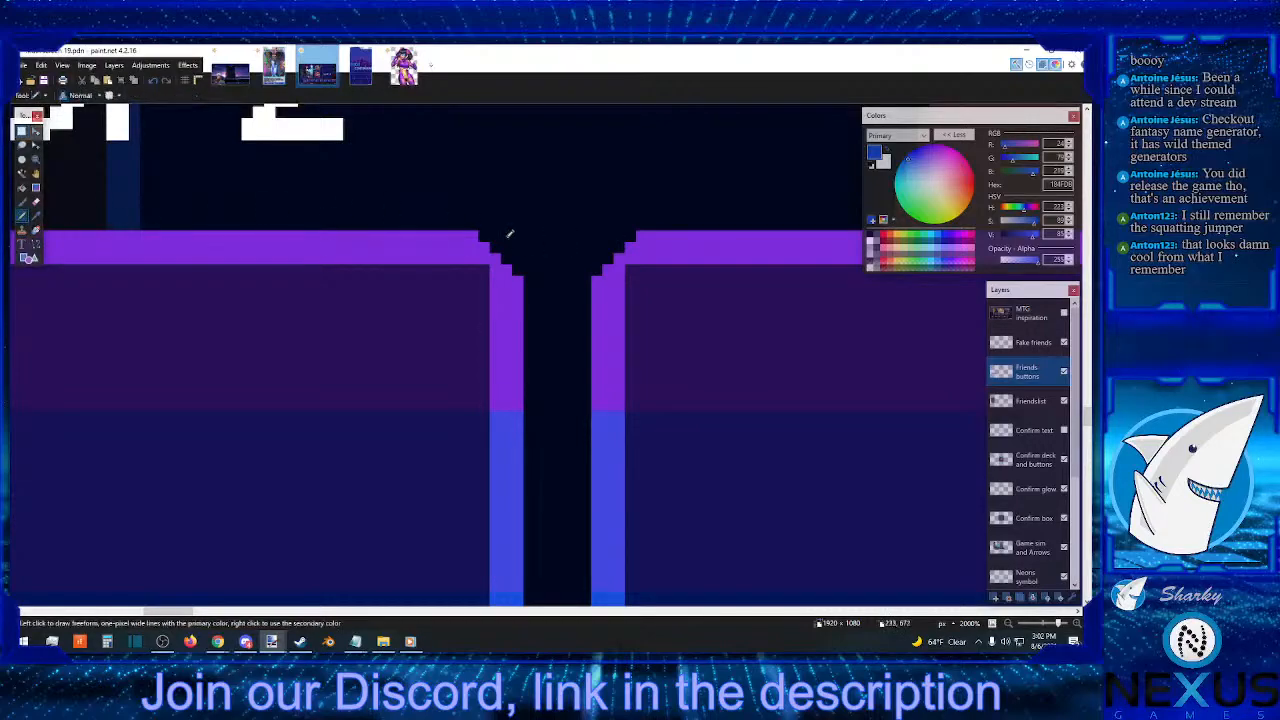
{"action": "left_click", "coordinate": [35, 216]}
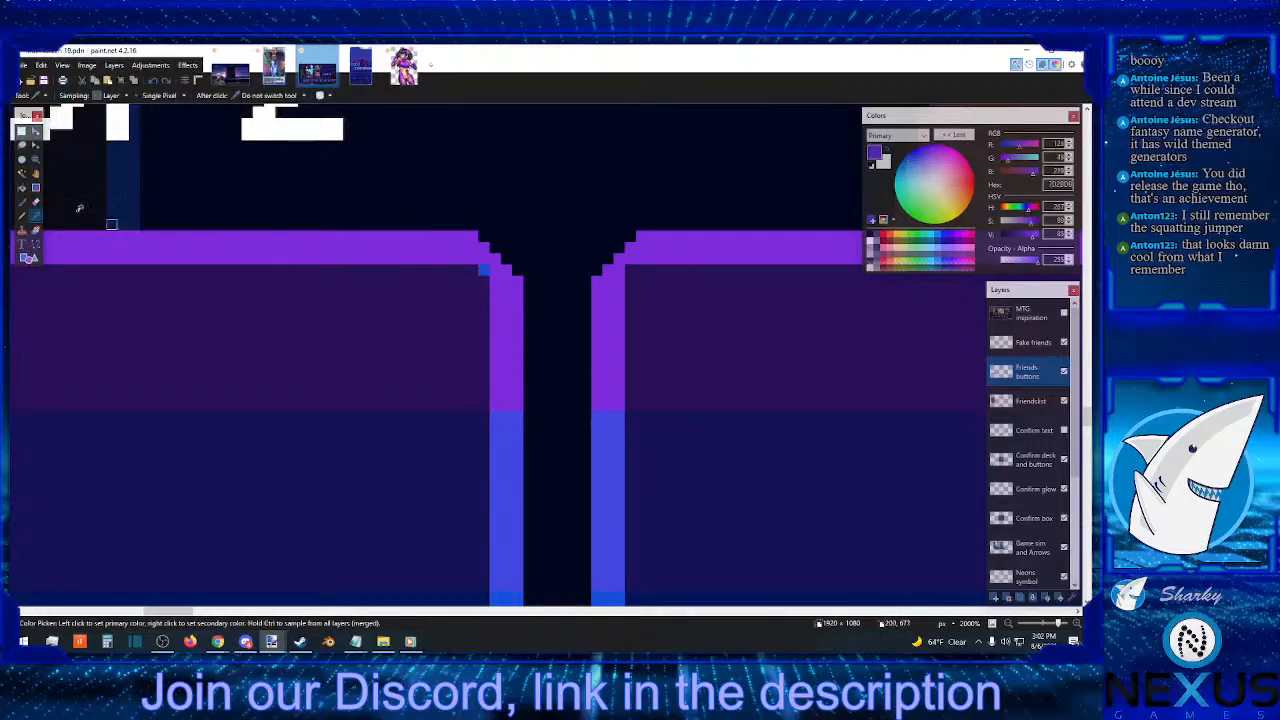
{"action": "left_click", "coordinate": [22, 215]}
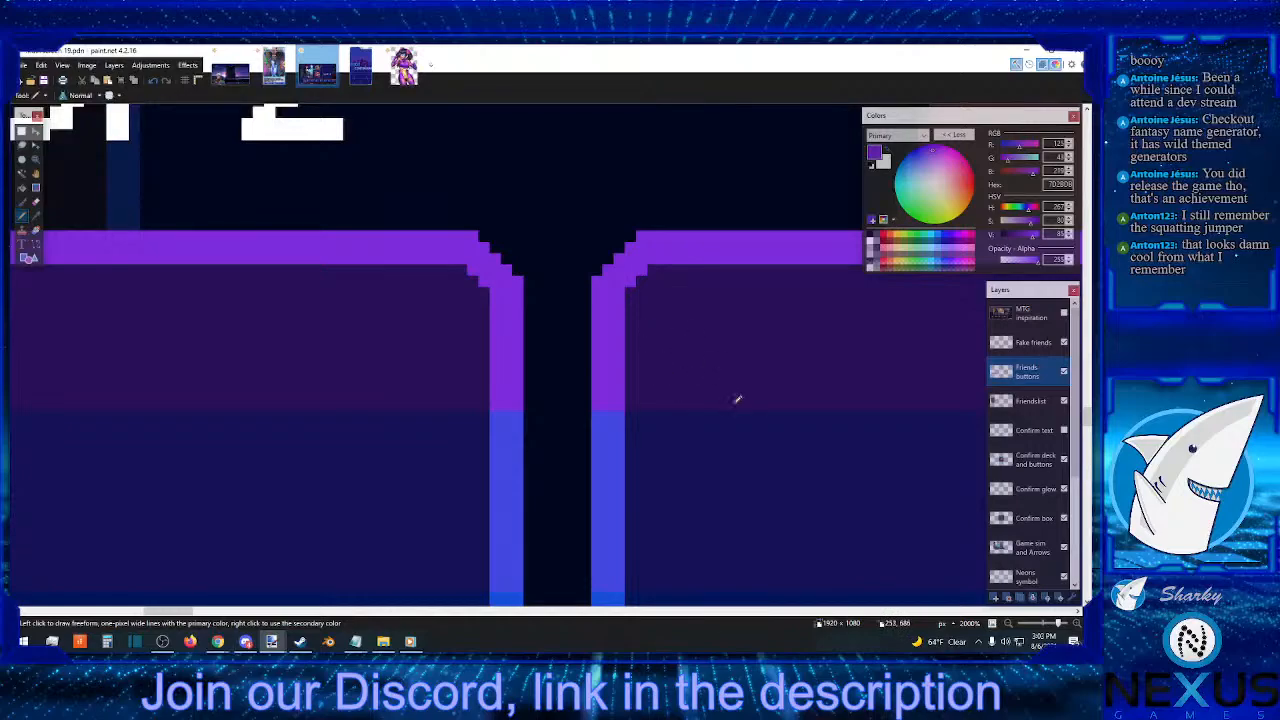
- Examine how the two bordered friends buttons look within the whole mockup at 100% zoom
{"action": "left_click", "coordinate": [1008, 623]}
{"action": "left_click", "coordinate": [1008, 623]}
{"action": "left_click", "coordinate": [1008, 623]}
{"action": "left_click", "coordinate": [1008, 623]}
{"action": "left_click", "coordinate": [1008, 623]}
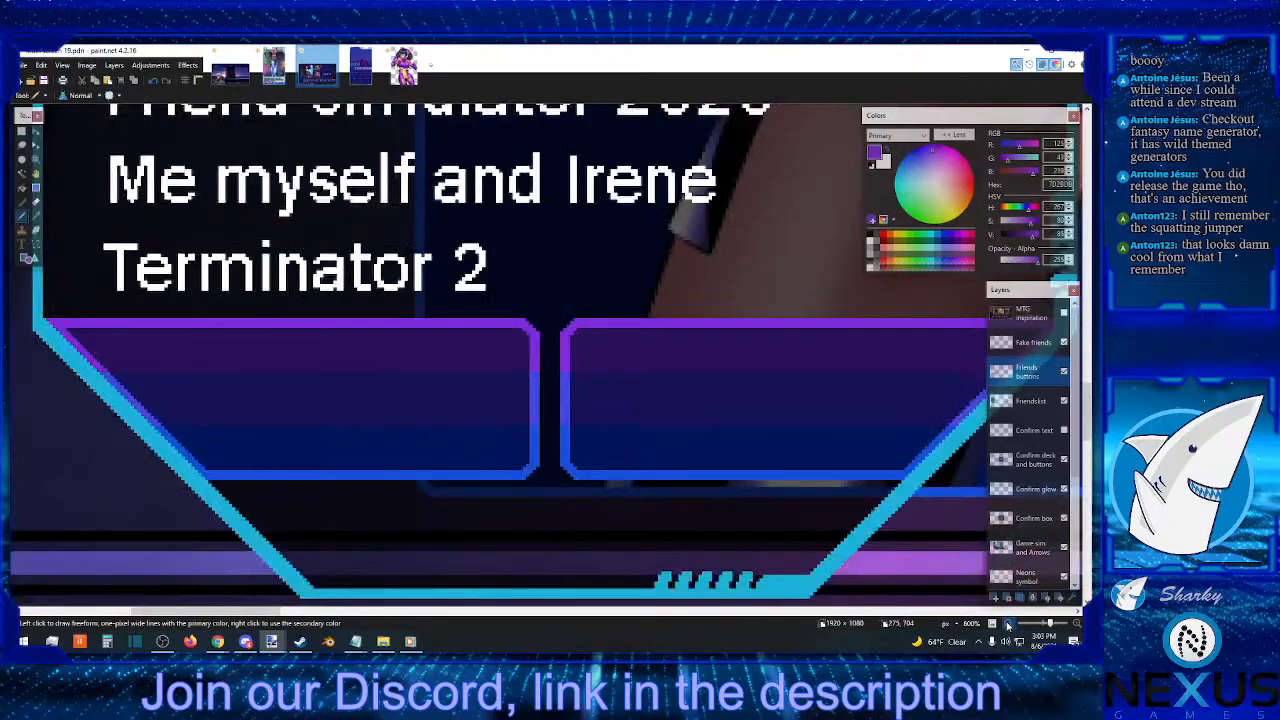
{"action": "left_click", "coordinate": [1008, 623]}
{"action": "left_click", "coordinate": [1008, 623]}
{"action": "left_click", "coordinate": [1008, 623]}
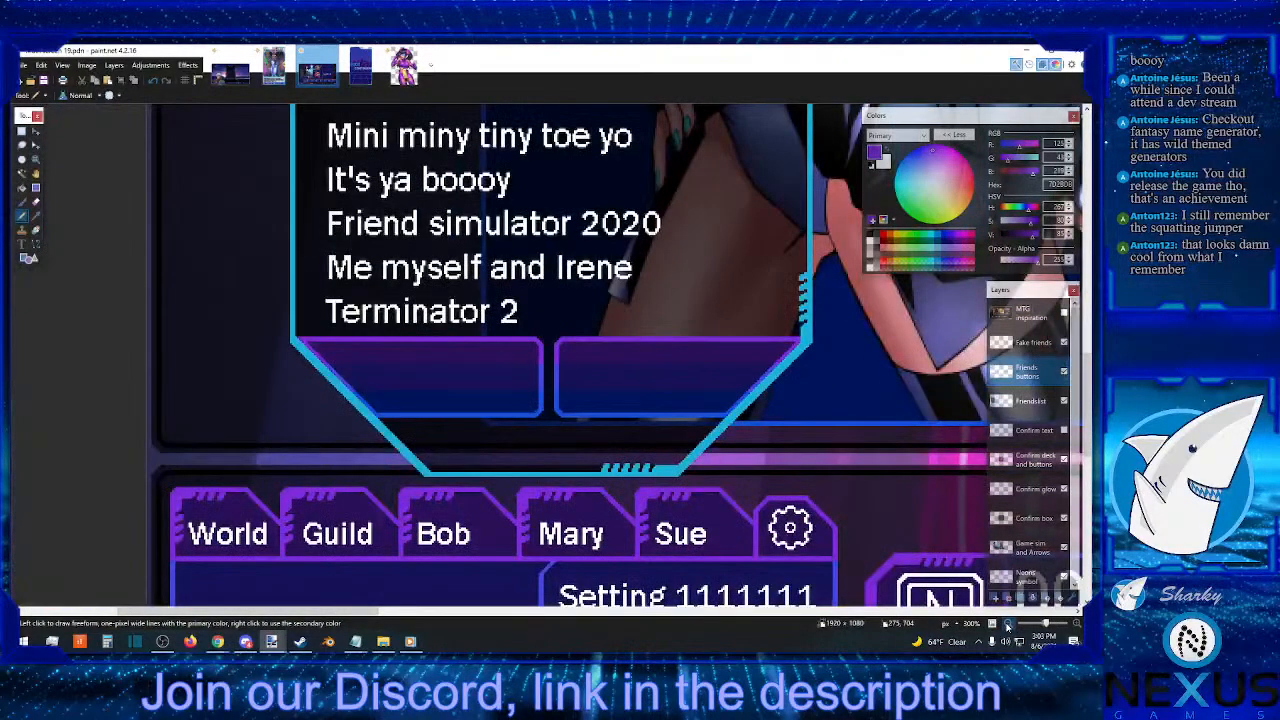
{"action": "left_click", "coordinate": [1008, 623]}
{"action": "left_click", "coordinate": [1008, 623]}
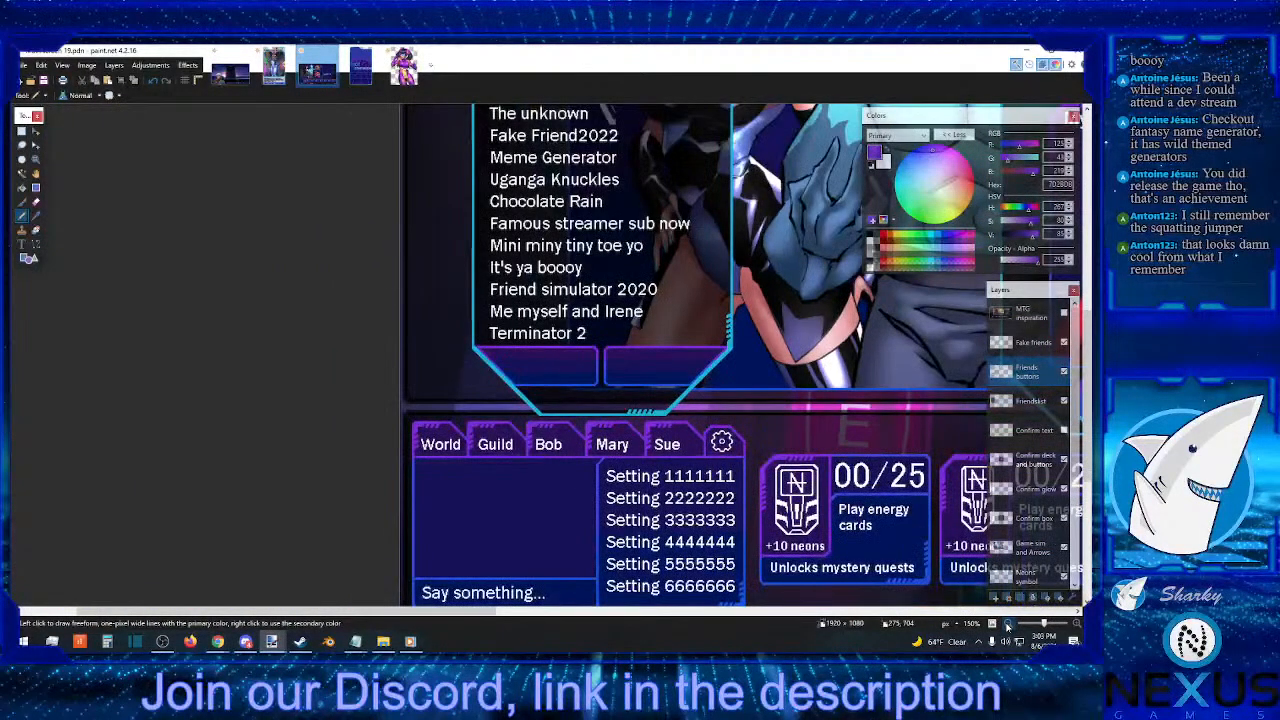
{"action": "left_click", "coordinate": [1008, 623]}
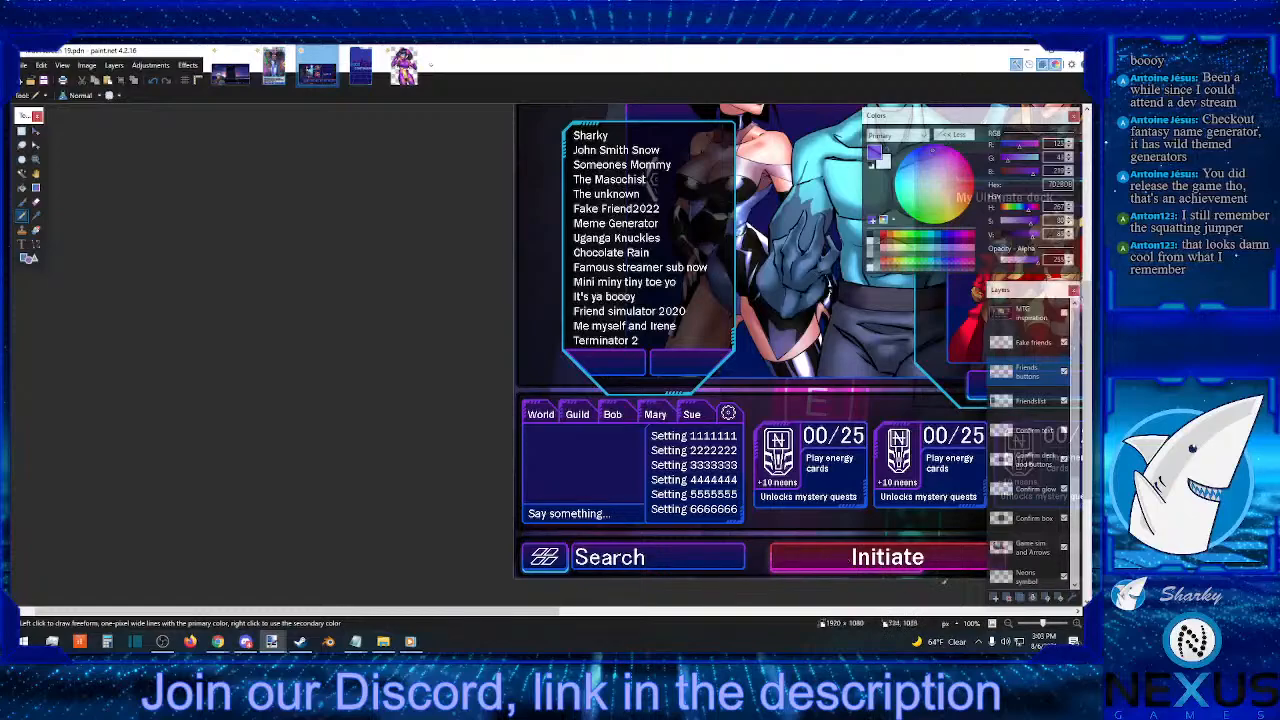
- Copy the confirm button's glow from the Confirm glow layer using a 393 × 90 pixel rectangular selection
{"action": "left_click", "coordinate": [1075, 624]}
{"action": "left_click", "coordinate": [1075, 624]}
{"action": "left_click", "coordinate": [1075, 624]}
{"action": "left_click", "coordinate": [1075, 624]}
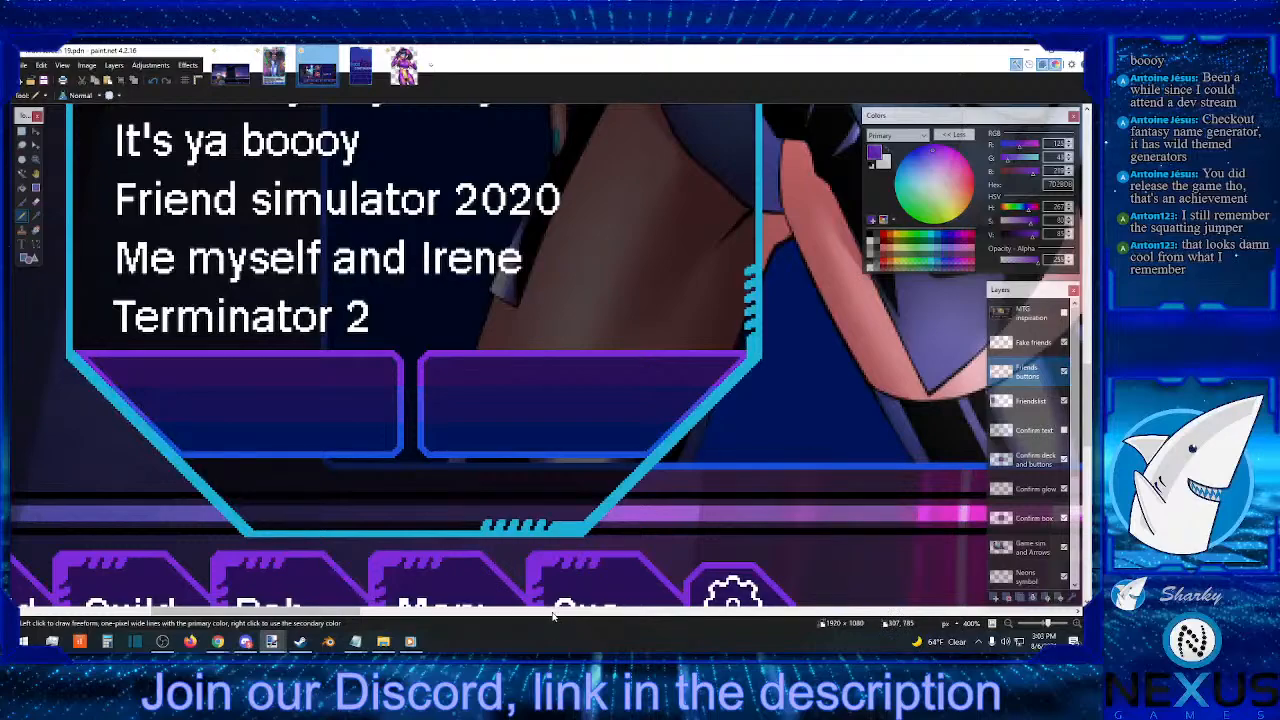
{"action": "scroll", "coordinate": [541, 617], "scroll_direction": "up", "scroll_amount": 5}
{"action": "left_click_drag", "start_coordinate": [541, 617], "coordinate": [653, 617]}
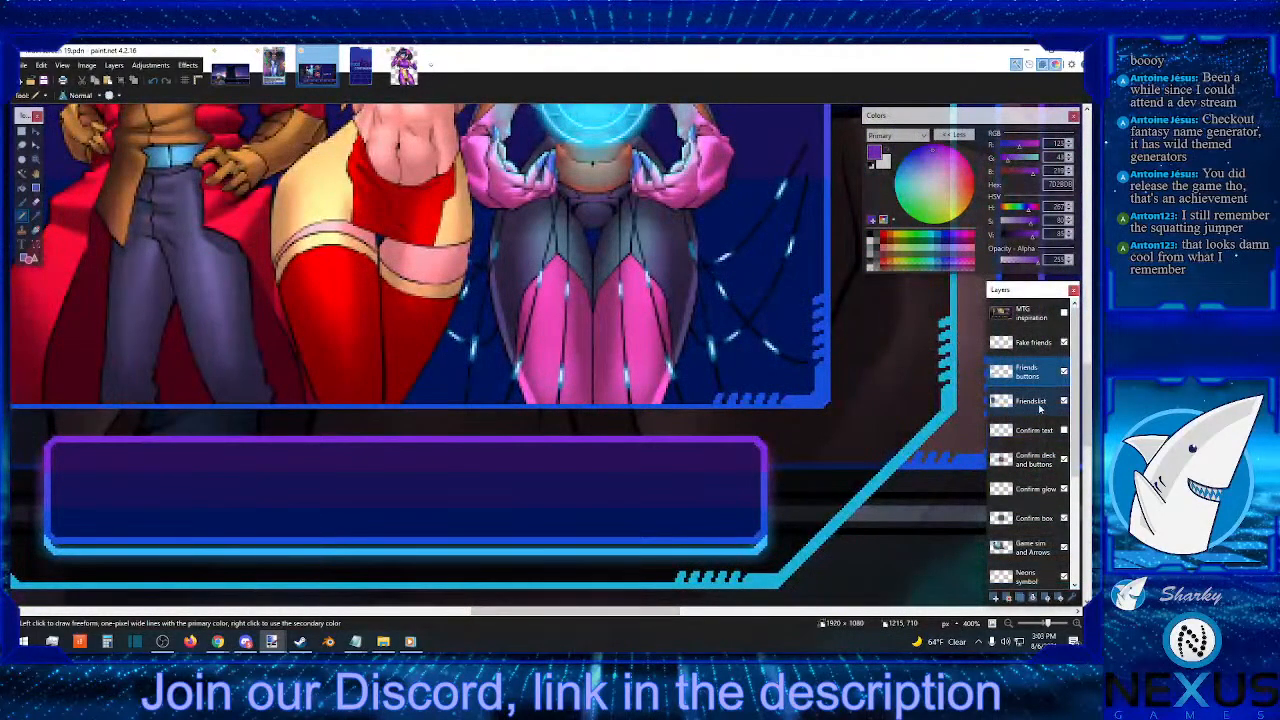
{"action": "left_click", "coordinate": [1036, 490]}
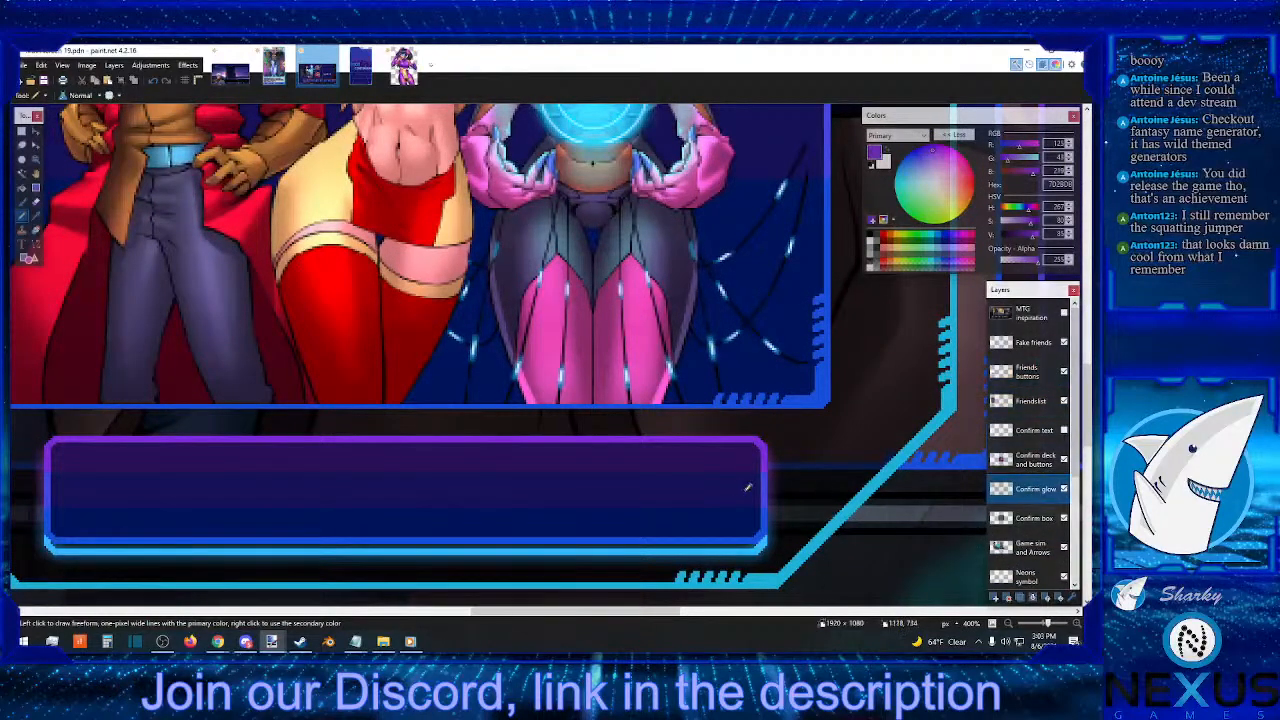
{"action": "scroll", "coordinate": [747, 487], "scroll_direction": "down", "scroll_amount": 2}
{"action": "key", "text": "s"}
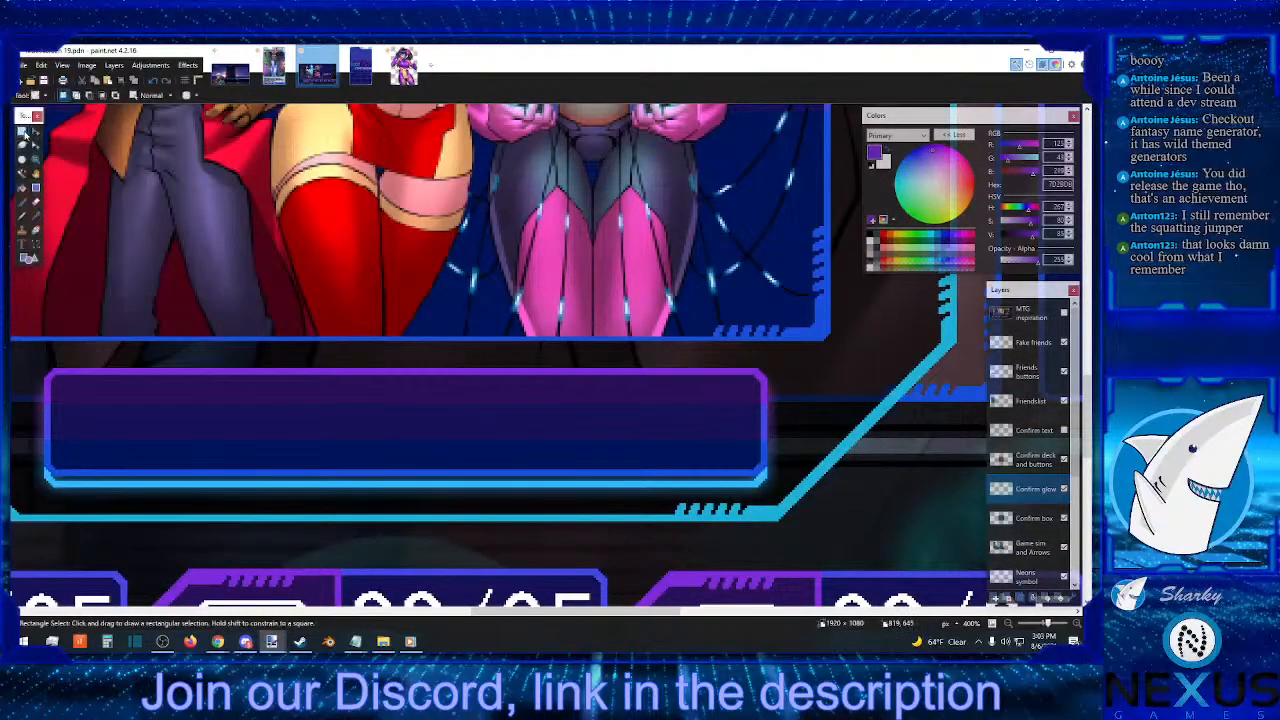
{"action": "left_click_drag", "start_coordinate": [849, 331], "coordinate": [500, 531]}
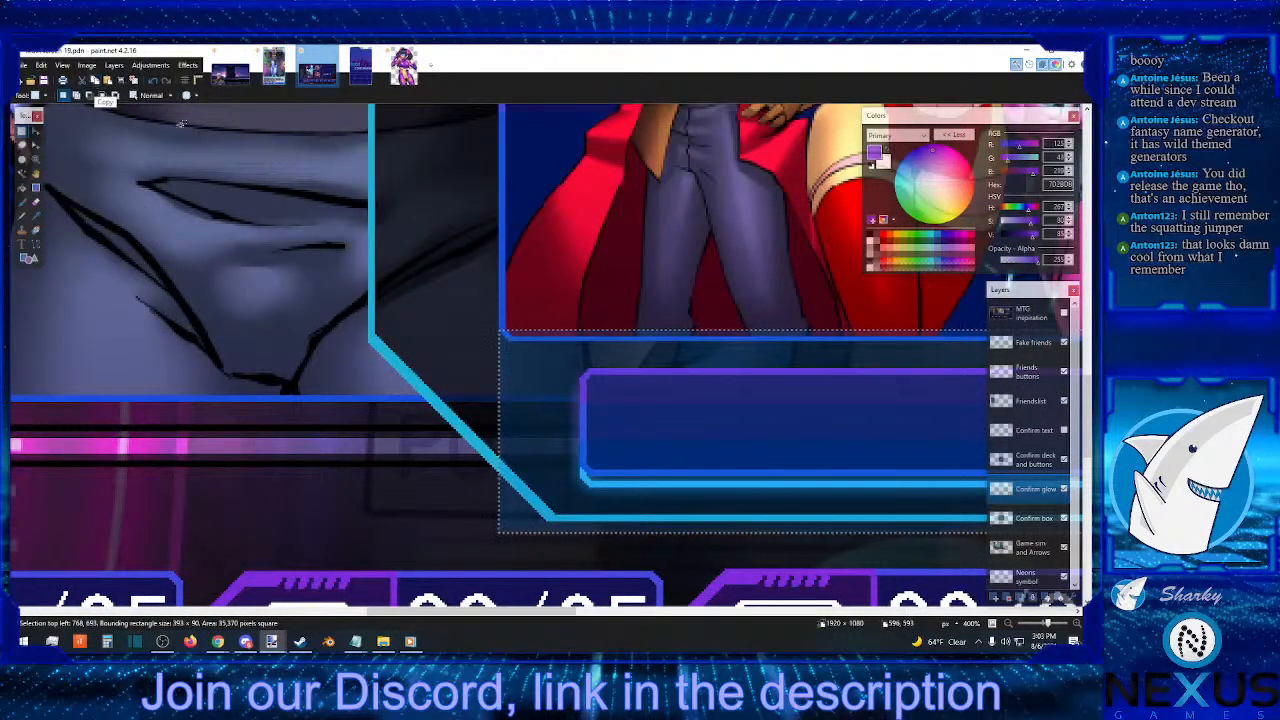
- Add a new layer directly beneath the Friends buttons layer
{"action": "left_click", "coordinate": [665, 613]}
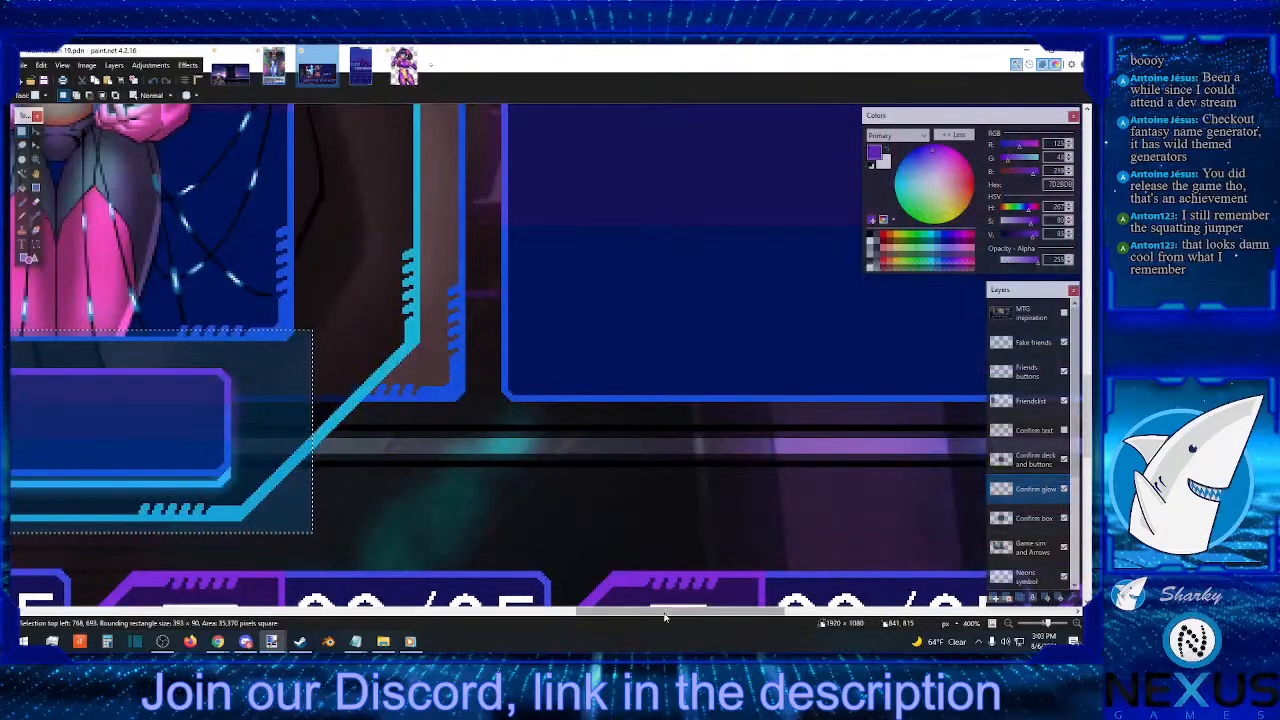
{"action": "left_click_drag", "start_coordinate": [665, 613], "coordinate": [232, 598]}
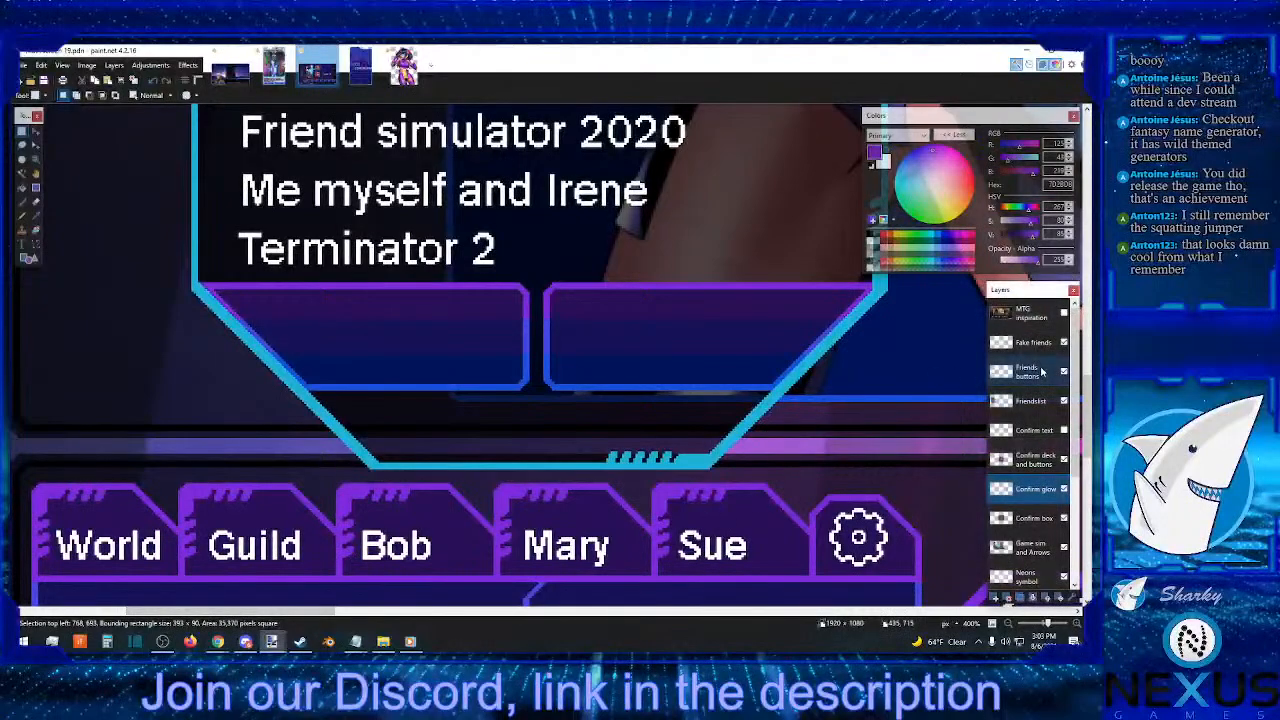
{"action": "left_click", "coordinate": [1041, 374]}
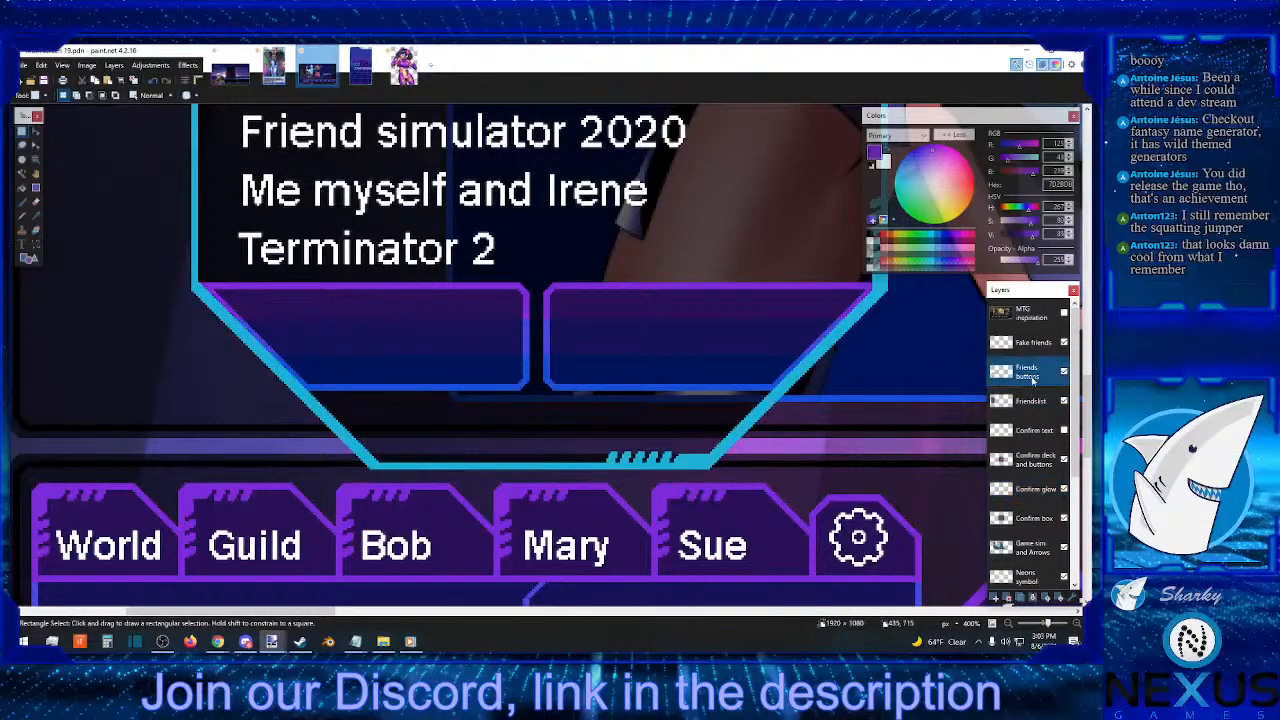
{"action": "left_click", "coordinate": [996, 597]}
{"action": "left_click", "coordinate": [1058, 597]}
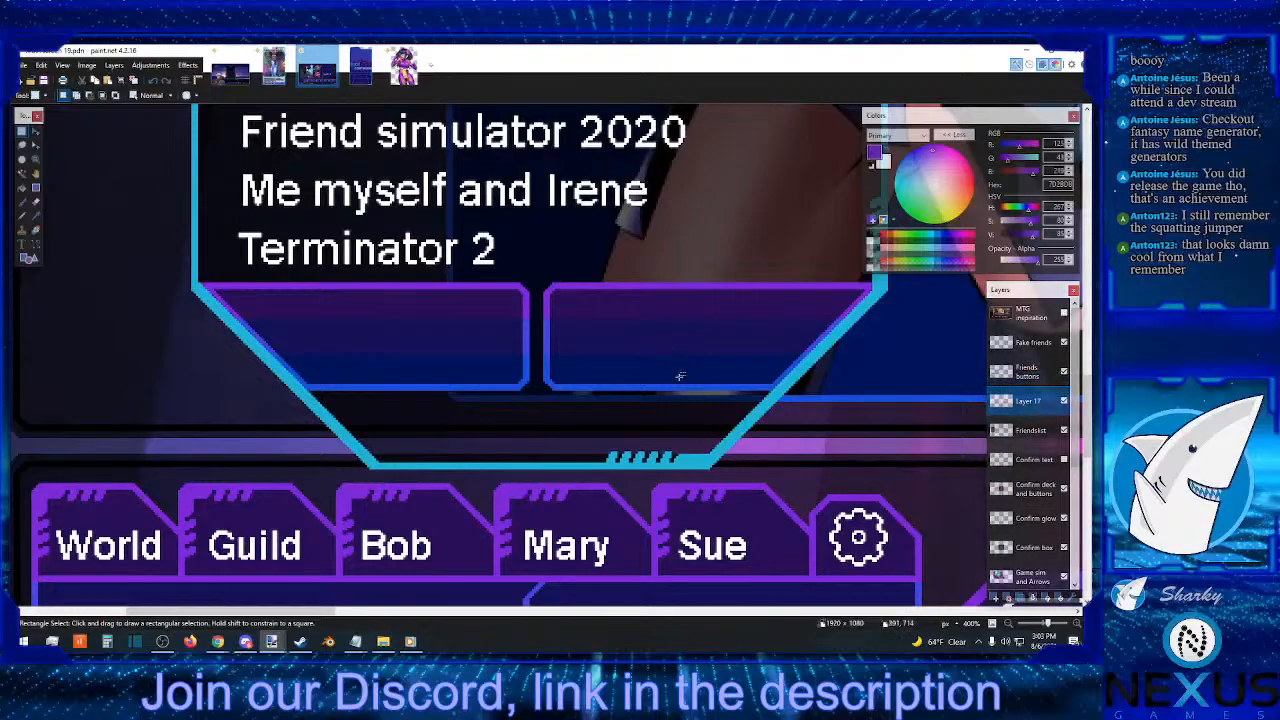
- Paste the copied glow onto the new layer and place it behind the friends buttons with its top left at 37, 655
{"action": "key", "text": "ctrl+v"}
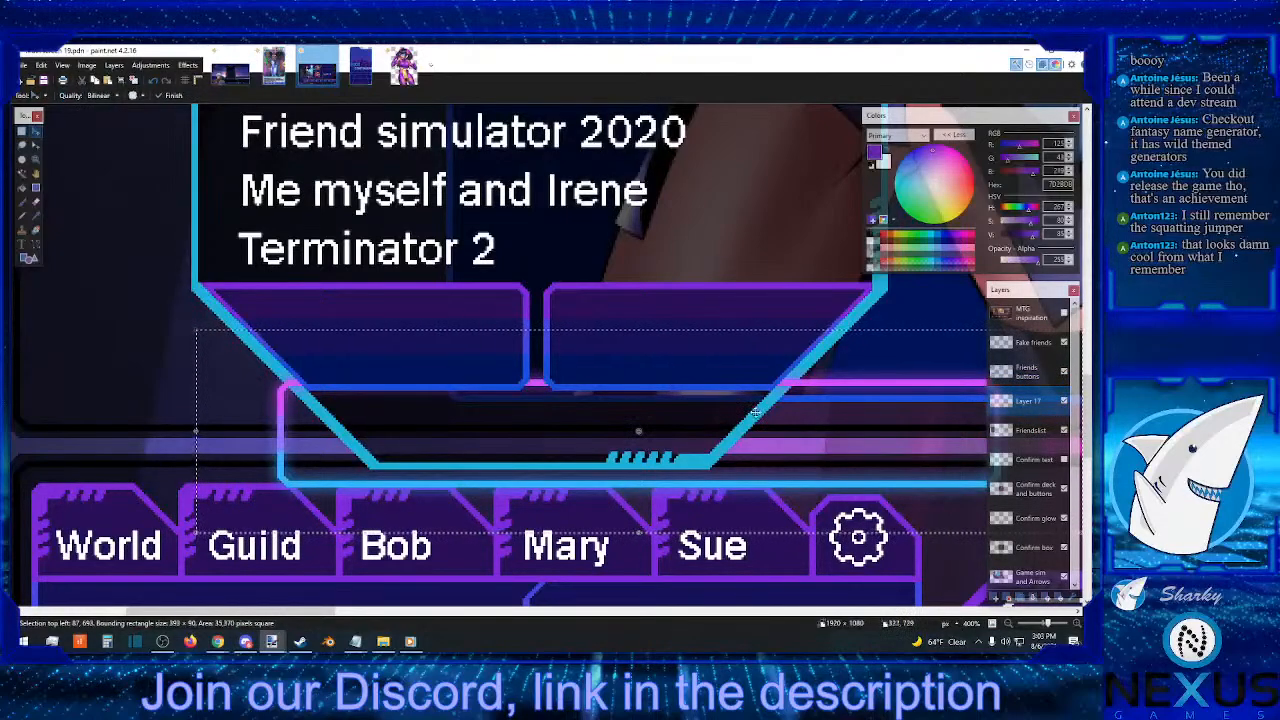
{"action": "left_click_drag", "start_coordinate": [755, 411], "coordinate": [643, 314]}
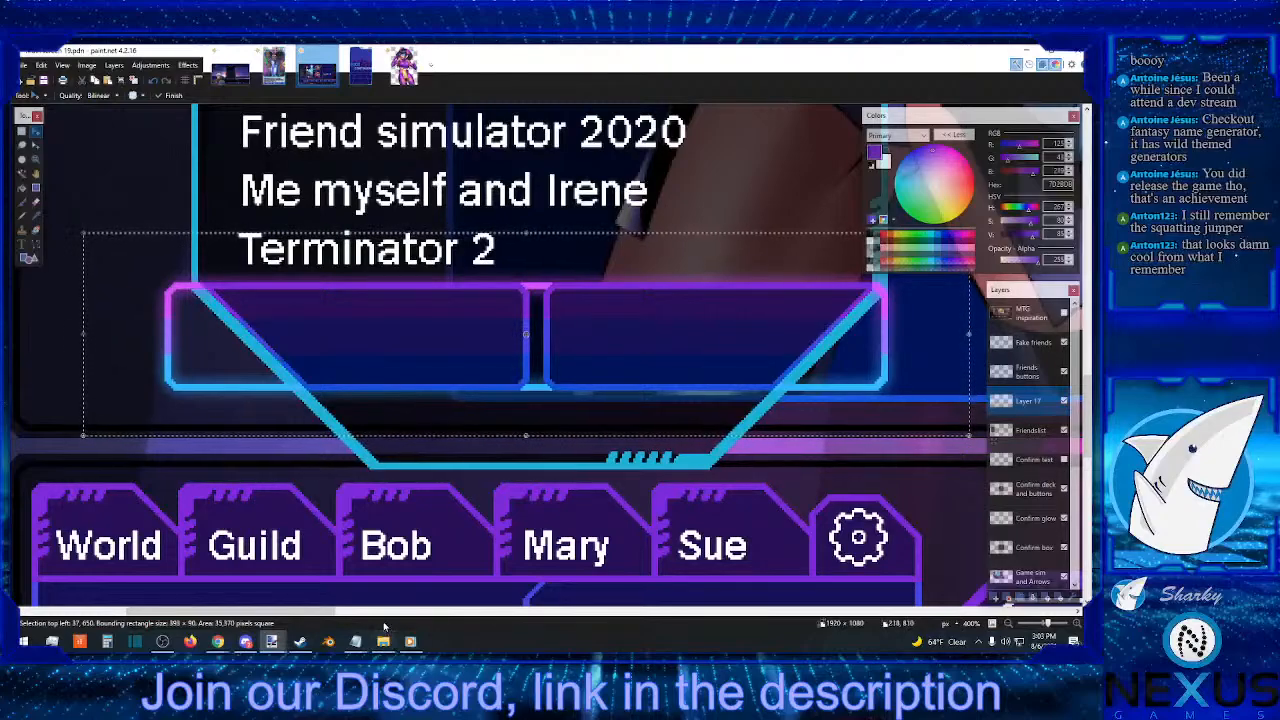
{"action": "left_click_drag", "start_coordinate": [383, 612], "coordinate": [212, 586]}
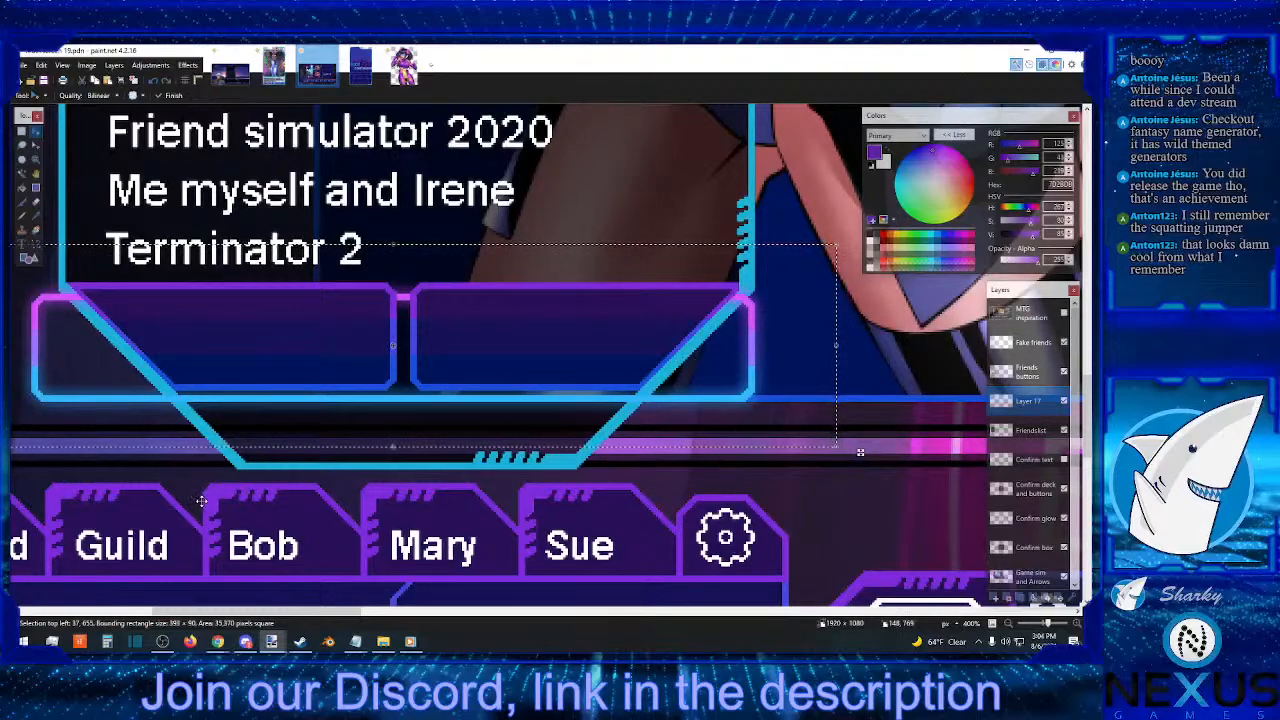
{"action": "left_click", "coordinate": [22, 132]}
{"action": "left_click", "coordinate": [240, 300]}
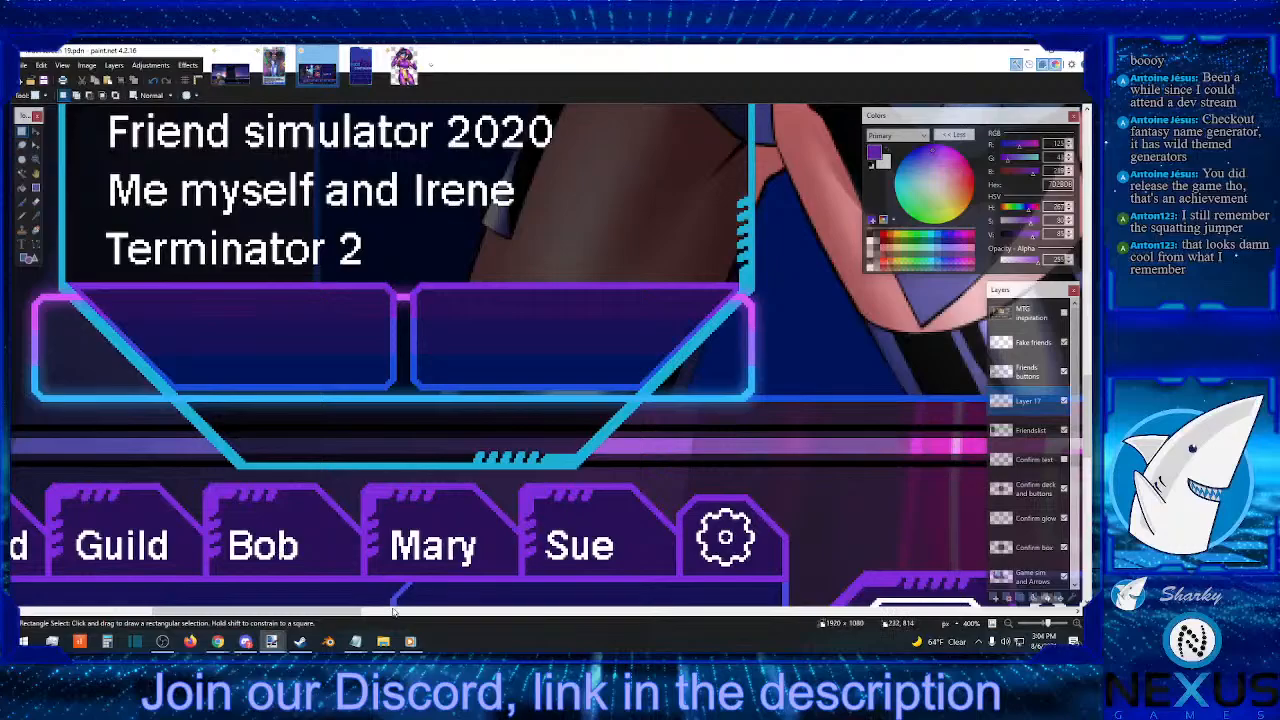
- Select the left half of the pasted glow with a 192 × 80 pixel rectangle and move it horizontally right until its top left is at 418, 655
{"action": "scroll", "coordinate": [393, 612], "scroll_direction": "right", "scroll_amount": 5}
{"action": "scroll", "coordinate": [300, 615], "scroll_direction": "left", "scroll_amount": 3}
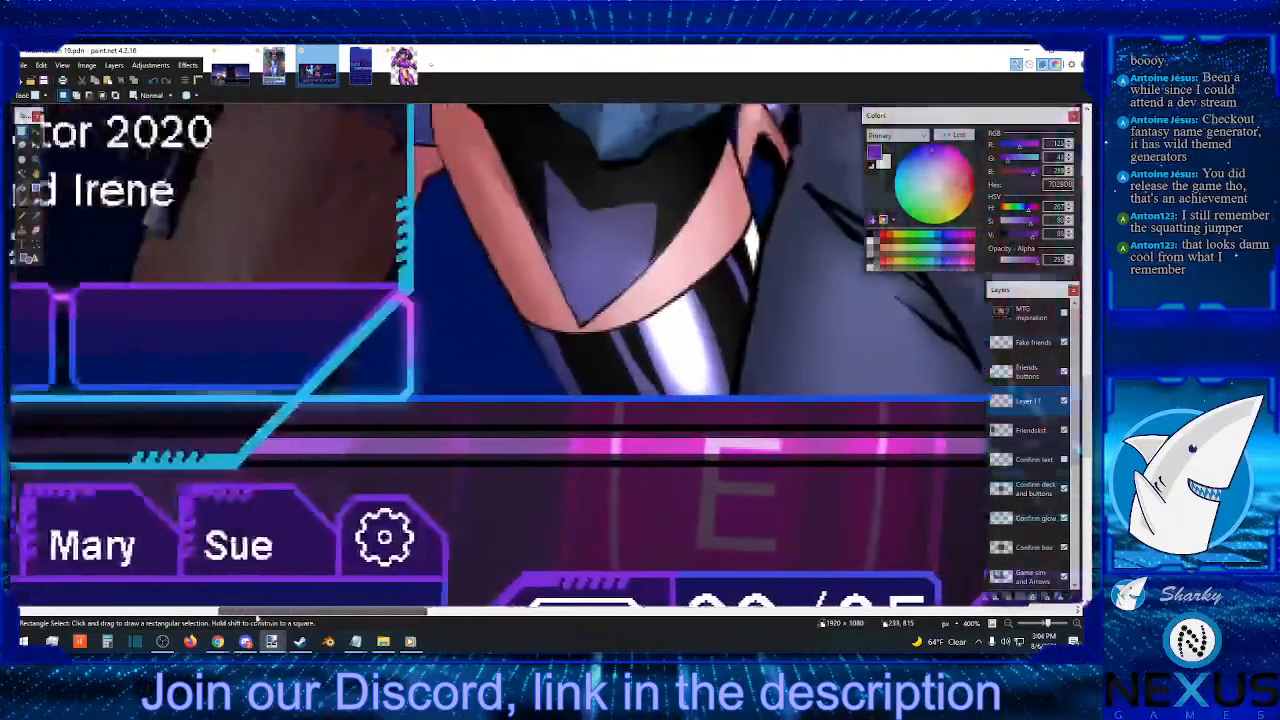
{"action": "scroll", "coordinate": [258, 617], "scroll_direction": "left", "scroll_amount": 5}
{"action": "left_click_drag", "start_coordinate": [131, 243], "coordinate": [564, 424]}
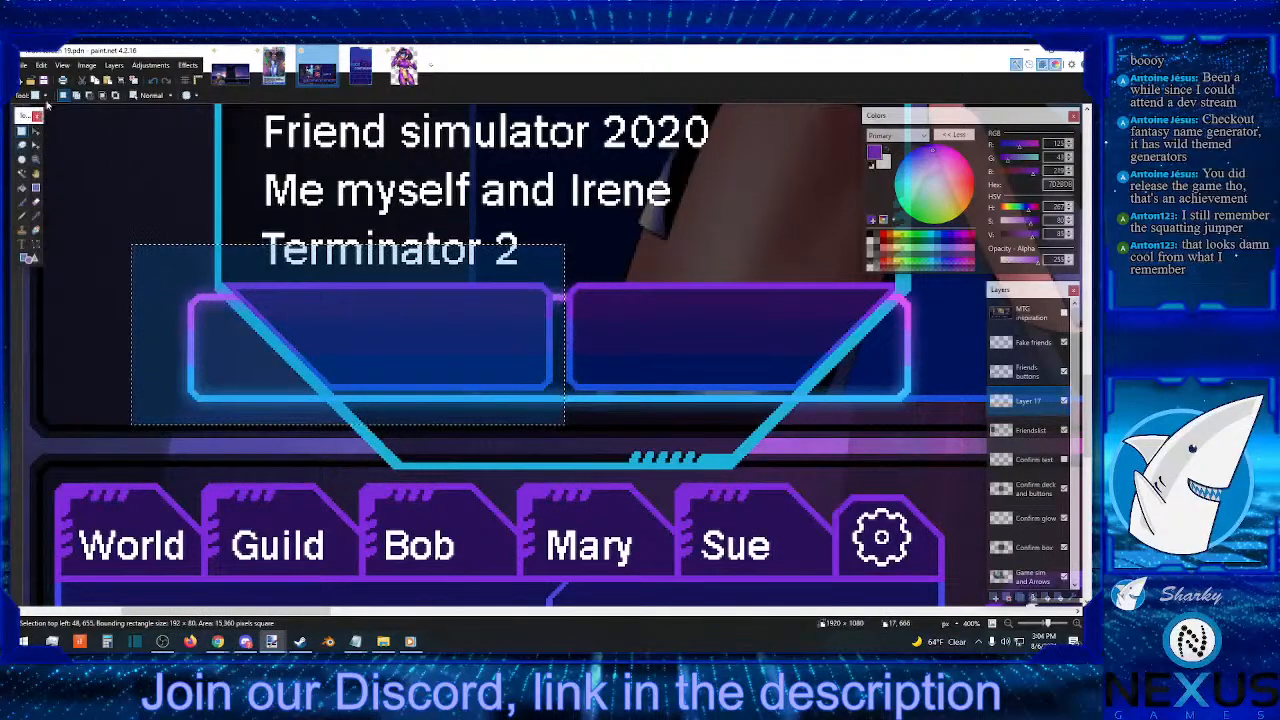
{"action": "left_click", "coordinate": [36, 131]}
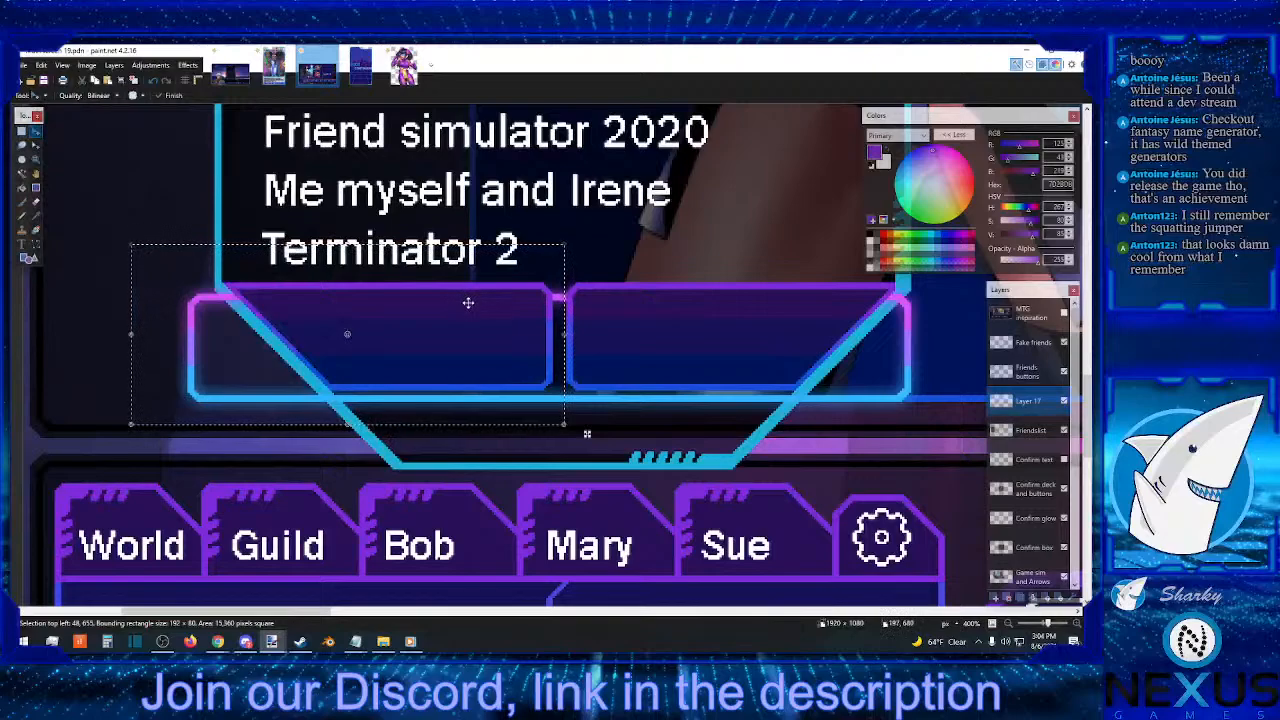
{"action": "key", "text": "Right"}
{"action": "key", "text": "Right"}
{"action": "key", "text": "Right"}
{"action": "key", "text": "Right"}
{"action": "key", "text": "Right"}
{"action": "key", "text": "Right"}
{"action": "key", "text": "Right"}
{"action": "key", "text": "Right"}
{"action": "key", "text": "Right"}
{"action": "key", "text": "Right"}
{"action": "key", "text": "Right"}
{"action": "key", "text": "Right"}
{"action": "key", "text": "Right"}
{"action": "key", "text": "Right"}
{"action": "key", "text": "Right"}
{"action": "key", "text": "Right"}
{"action": "key", "text": "Right"}
{"action": "key", "text": "Right"}
{"action": "key", "text": "Right"}
{"action": "key", "text": "Right"}
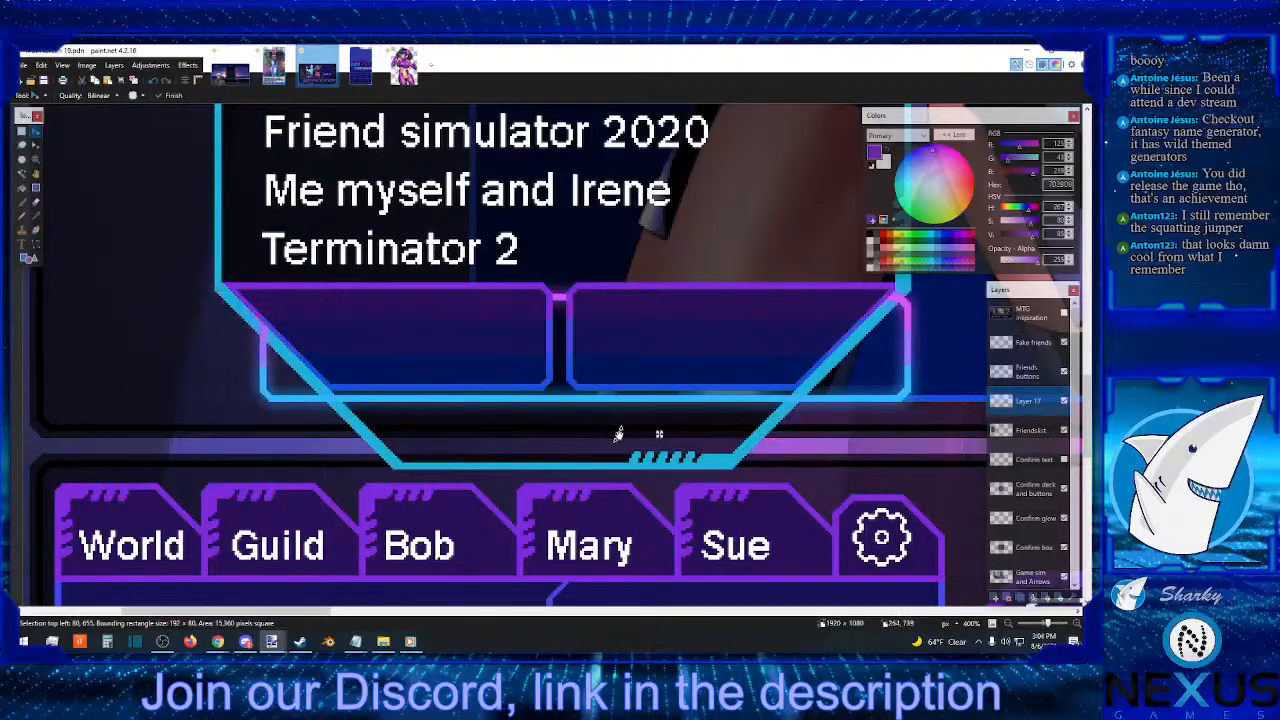
{"action": "key", "text": "Right"}
{"action": "key", "text": "Right"}
{"action": "key", "text": "Right"}
{"action": "key", "text": "Right"}
{"action": "key", "text": "Right"}
{"action": "key", "text": "Right"}
{"action": "key", "text": "Right"}
{"action": "key", "text": "Right"}
{"action": "key", "text": "Right"}
{"action": "key", "text": "Right"}
{"action": "key", "text": "Right"}
{"action": "key", "text": "Right"}
{"action": "key", "text": "Right"}
{"action": "key", "text": "Right"}
{"action": "key", "text": "Right"}
{"action": "key", "text": "Right"}
{"action": "key", "text": "Right"}
{"action": "key", "text": "Right"}
{"action": "key", "text": "Right"}
{"action": "key", "text": "Right"}
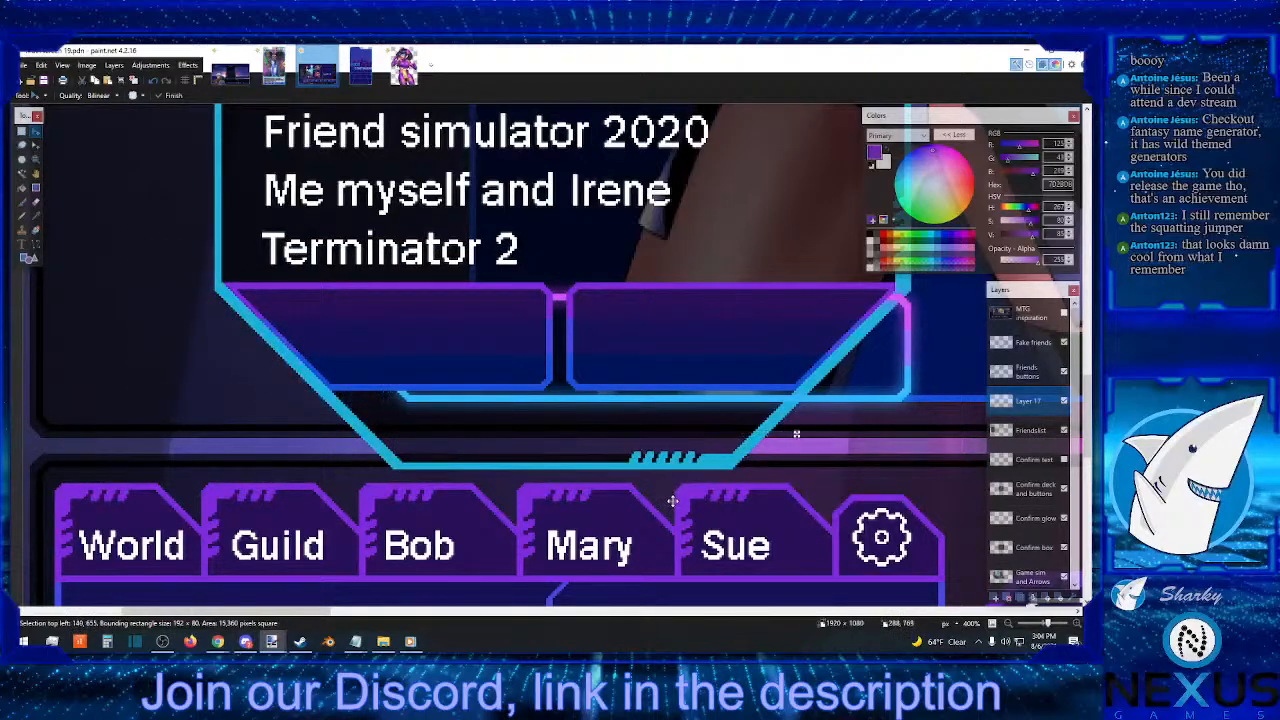
{"action": "key", "text": "Right"}
{"action": "key", "text": "Right"}
{"action": "key", "text": "Right"}
{"action": "key", "text": "Right"}
{"action": "key", "text": "Right"}
{"action": "key", "text": "Right"}
{"action": "key", "text": "Right"}
{"action": "key", "text": "Right"}
{"action": "key", "text": "Right"}
{"action": "key", "text": "Right"}
{"action": "key", "text": "Right"}
{"action": "key", "text": "Right"}
{"action": "key", "text": "Right"}
{"action": "key", "text": "Right"}
{"action": "key", "text": "Right"}
{"action": "key", "text": "Right"}
{"action": "key", "text": "Right"}
{"action": "key", "text": "Right"}
{"action": "key", "text": "Right"}
{"action": "key", "text": "Right"}
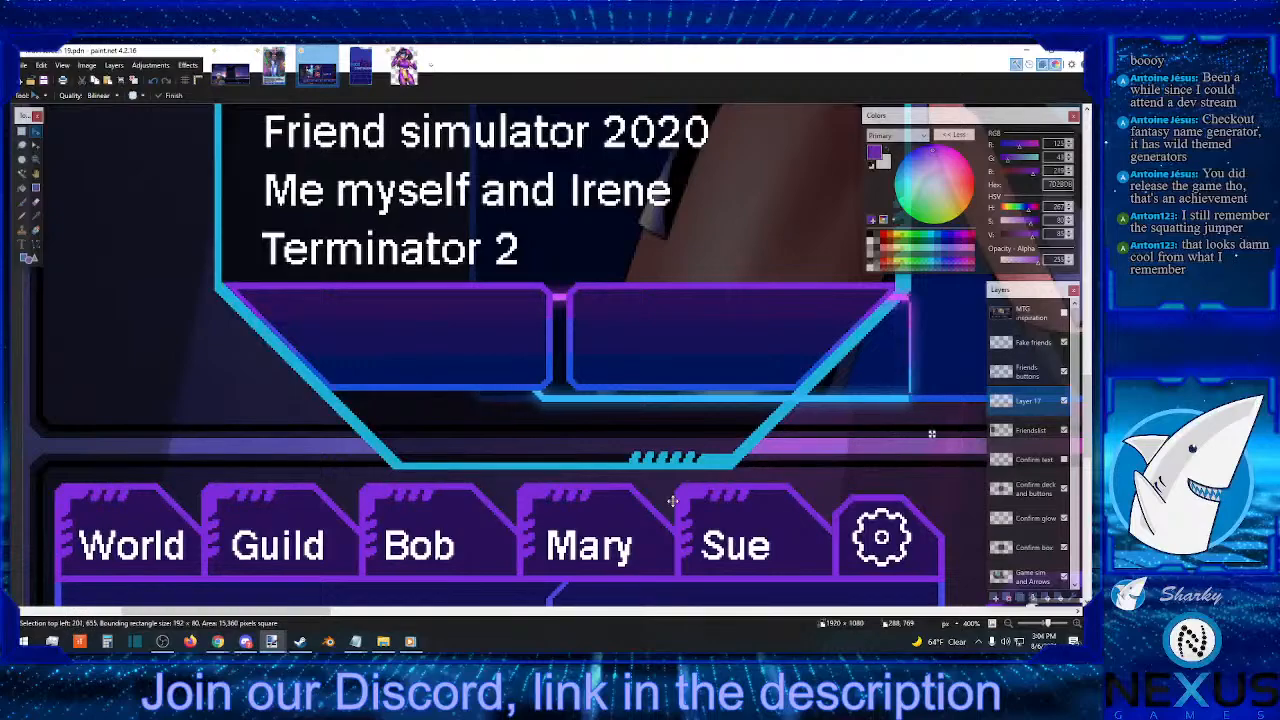
{"action": "key", "text": "Right"}
{"action": "key", "text": "Right"}
{"action": "key", "text": "Right"}
{"action": "key", "text": "Right"}
{"action": "key", "text": "Right"}
{"action": "key", "text": "Right"}
{"action": "key", "text": "Right"}
{"action": "key", "text": "Right"}
{"action": "key", "text": "Right"}
{"action": "key", "text": "Right"}
{"action": "key", "text": "Right"}
{"action": "key", "text": "Right"}
{"action": "key", "text": "Right"}
{"action": "key", "text": "Right"}
{"action": "key", "text": "Right"}
{"action": "key", "text": "Right"}
{"action": "key", "text": "Right"}
{"action": "key", "text": "Right"}
{"action": "key", "text": "Right"}
{"action": "key", "text": "Right"}
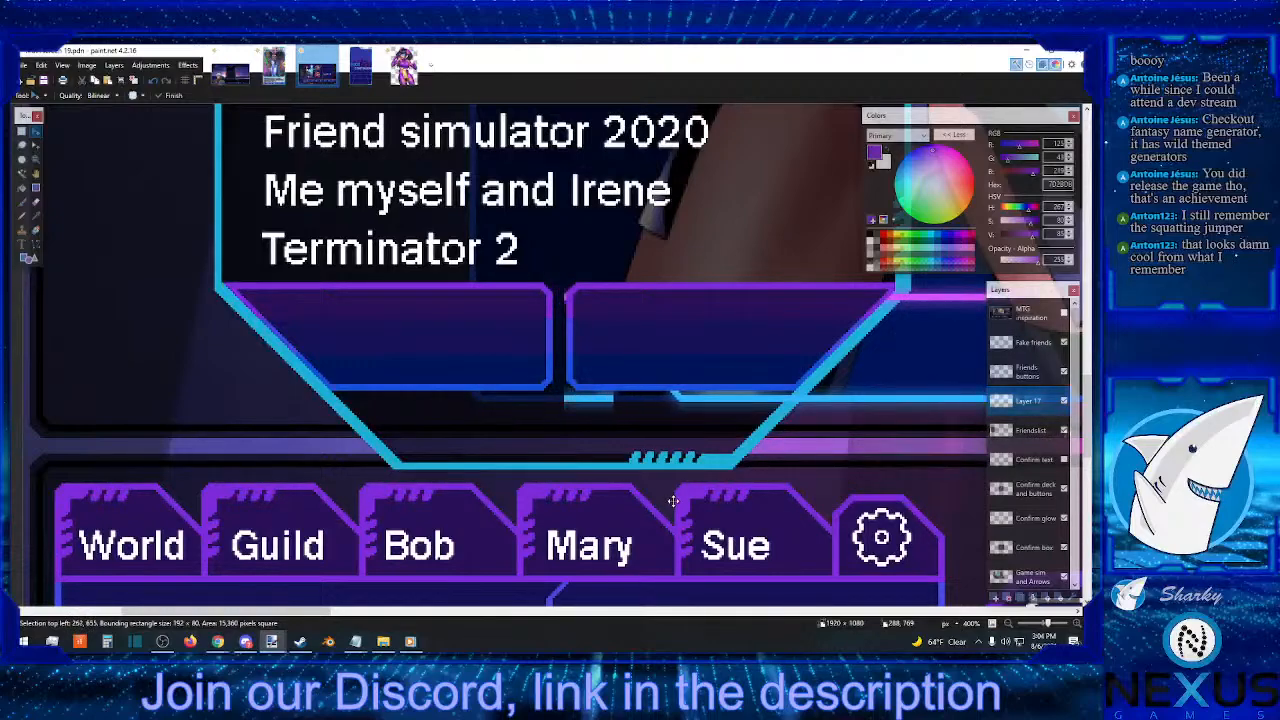
{"action": "key", "text": "Right"}
{"action": "key", "text": "Right"}
{"action": "key", "text": "Right"}
{"action": "key", "text": "Right"}
{"action": "key", "text": "Right"}
{"action": "key", "text": "Right"}
{"action": "key", "text": "Right"}
{"action": "key", "text": "Right"}
{"action": "key", "text": "Right"}
{"action": "key", "text": "Right"}
{"action": "key", "text": "Right"}
{"action": "key", "text": "Right"}
{"action": "key", "text": "Right"}
{"action": "key", "text": "Right"}
{"action": "key", "text": "Right"}
{"action": "key", "text": "Right"}
{"action": "key", "text": "Right"}
{"action": "key", "text": "Right"}
{"action": "key", "text": "Right"}
{"action": "key", "text": "Right"}
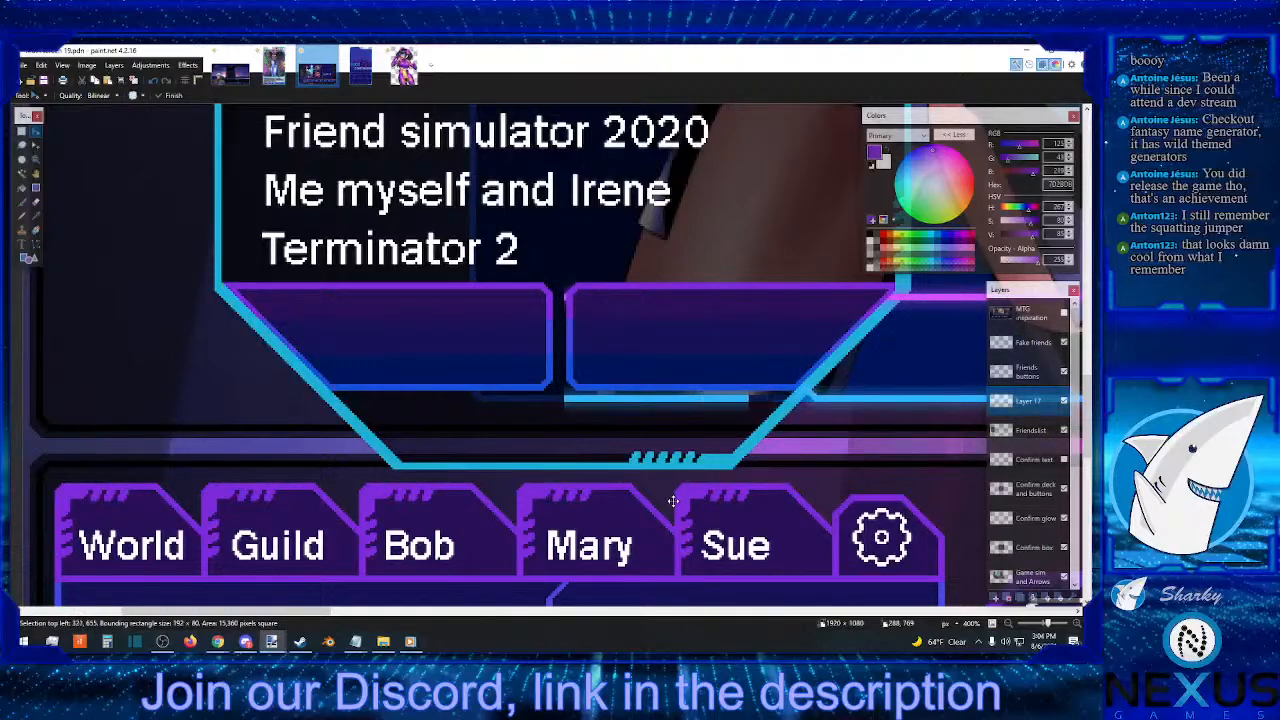
{"action": "key", "text": "Right"}
{"action": "key", "text": "Right"}
{"action": "key", "text": "Right"}
{"action": "key", "text": "Right"}
{"action": "key", "text": "Right"}
{"action": "key", "text": "Right"}
{"action": "key", "text": "Right"}
{"action": "key", "text": "Right"}
{"action": "key", "text": "Right"}
{"action": "key", "text": "Right"}
{"action": "key", "text": "Right"}
{"action": "key", "text": "Right"}
{"action": "key", "text": "Right"}
{"action": "key", "text": "Right"}
{"action": "key", "text": "Right"}
{"action": "key", "text": "Right"}
{"action": "key", "text": "Right"}
{"action": "key", "text": "Right"}
{"action": "key", "text": "Right"}
{"action": "key", "text": "Right"}
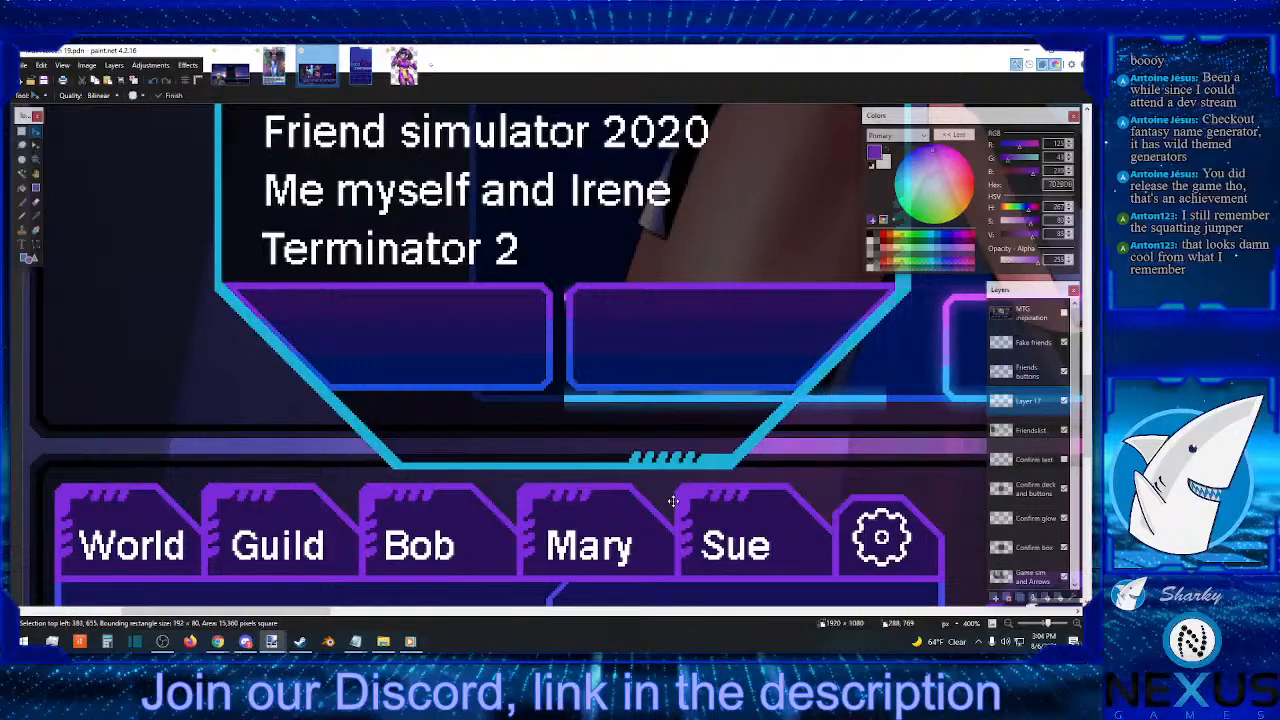
{"action": "key", "text": "Right"}
{"action": "key", "text": "Right"}
{"action": "key", "text": "Right"}
{"action": "key", "text": "Right"}
{"action": "key", "text": "Right"}
{"action": "key", "text": "Right"}
{"action": "key", "text": "Right"}
{"action": "key", "text": "Right"}
{"action": "key", "text": "Right"}
{"action": "key", "text": "Right"}
{"action": "key", "text": "Right"}
{"action": "key", "text": "Right"}
{"action": "key", "text": "Right"}
{"action": "key", "text": "Right"}
{"action": "key", "text": "Right"}
{"action": "key", "text": "Right"}
{"action": "key", "text": "Right"}
{"action": "key", "text": "Right"}
{"action": "key", "text": "Right"}
{"action": "key", "text": "Right"}
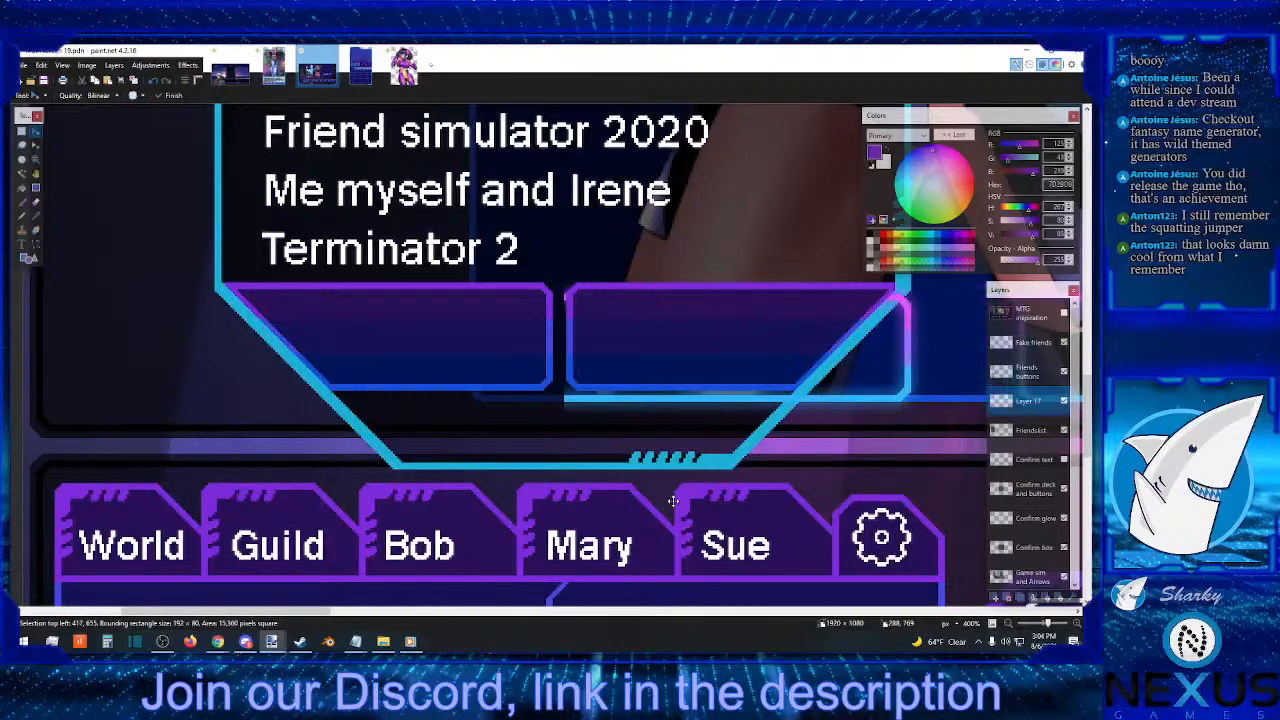
- Select the glow's remaining right half with a 187 × 74 pixel rectangle and move it horizontally behind the left friends button, top left at 65, 670
{"action": "key", "text": "s"}
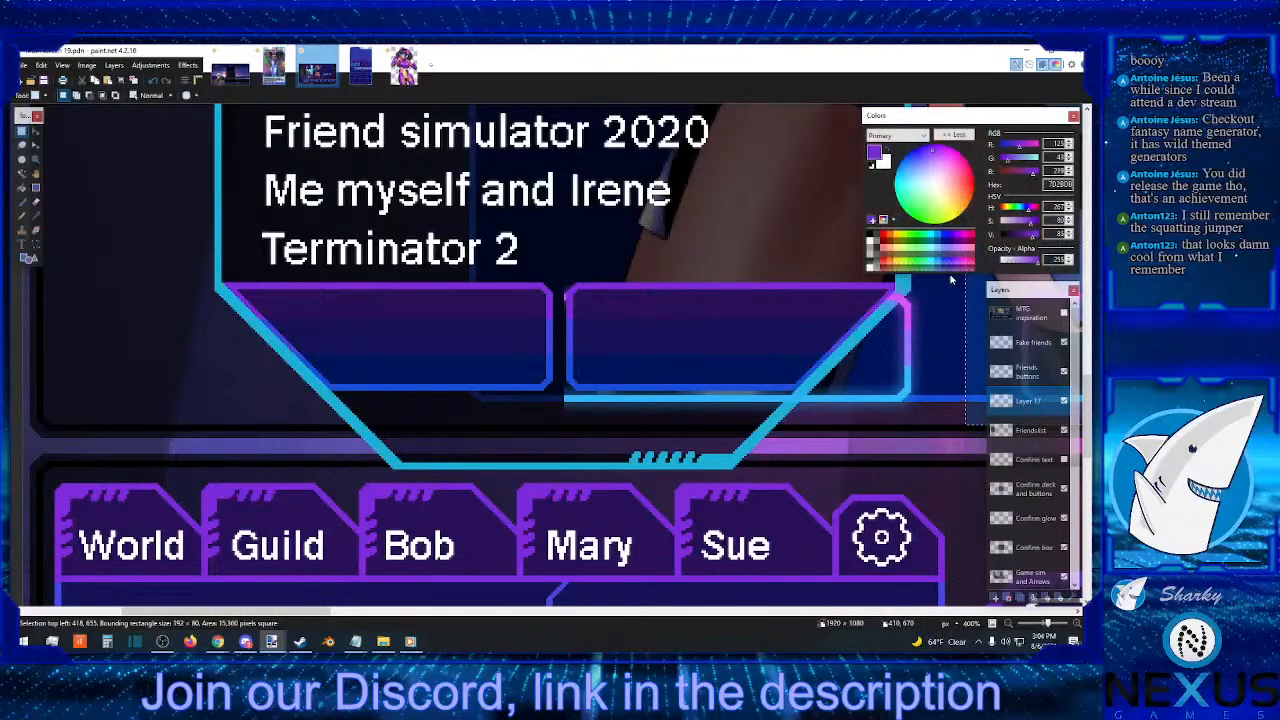
{"action": "left_click_drag", "start_coordinate": [949, 279], "coordinate": [527, 440]}
{"action": "left_click", "coordinate": [37, 131]}
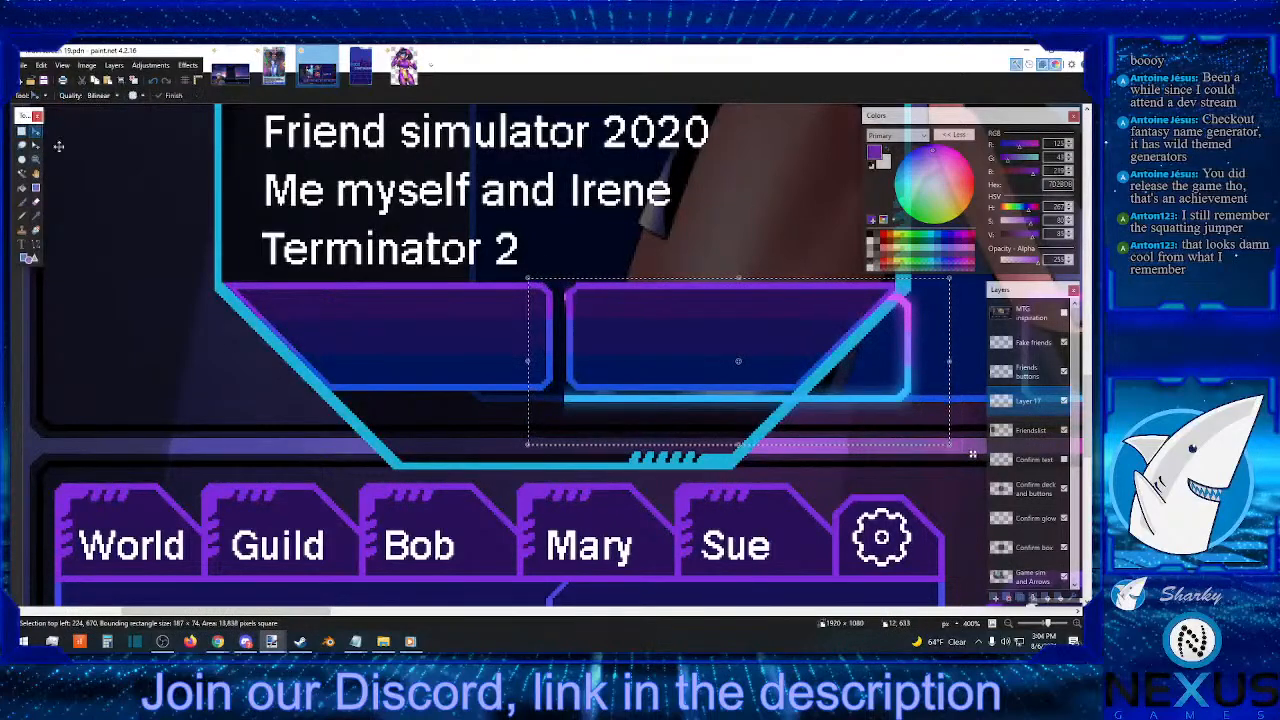
{"action": "key", "text": "Left"}
{"action": "key", "text": "Left"}
{"action": "key", "text": "Left"}
{"action": "key", "text": "Left"}
{"action": "key", "text": "Left"}
{"action": "key", "text": "Left"}
{"action": "key", "text": "Left"}
{"action": "key", "text": "Left"}
{"action": "key", "text": "Left"}
{"action": "key", "text": "Left"}
{"action": "key", "text": "Left"}
{"action": "key", "text": "Left"}
{"action": "key", "text": "Left"}
{"action": "key", "text": "Left"}
{"action": "key", "text": "Left"}
{"action": "key", "text": "Left"}
{"action": "key", "text": "Left"}
{"action": "key", "text": "Left"}
{"action": "key", "text": "Left"}
{"action": "key", "text": "Left"}
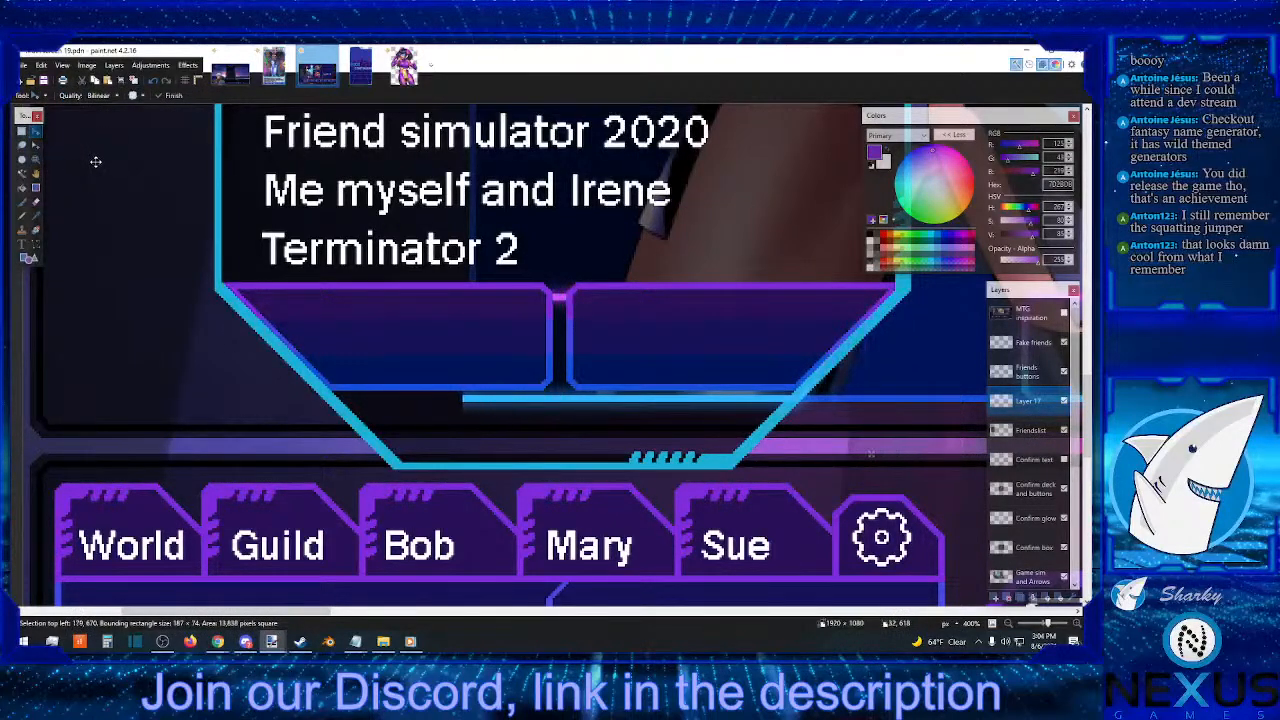
{"action": "key", "text": "Left"}
{"action": "key", "text": "Left"}
{"action": "key", "text": "Left"}
{"action": "key", "text": "Left"}
{"action": "key", "text": "Left"}
{"action": "key", "text": "Left"}
{"action": "key", "text": "Left"}
{"action": "key", "text": "Left"}
{"action": "key", "text": "Left"}
{"action": "key", "text": "Left"}
{"action": "key", "text": "Left"}
{"action": "key", "text": "Left"}
{"action": "key", "text": "Left"}
{"action": "key", "text": "Left"}
{"action": "key", "text": "Left"}
{"action": "key", "text": "Left"}
{"action": "key", "text": "Left"}
{"action": "key", "text": "Left"}
{"action": "key", "text": "Left"}
{"action": "key", "text": "Left"}
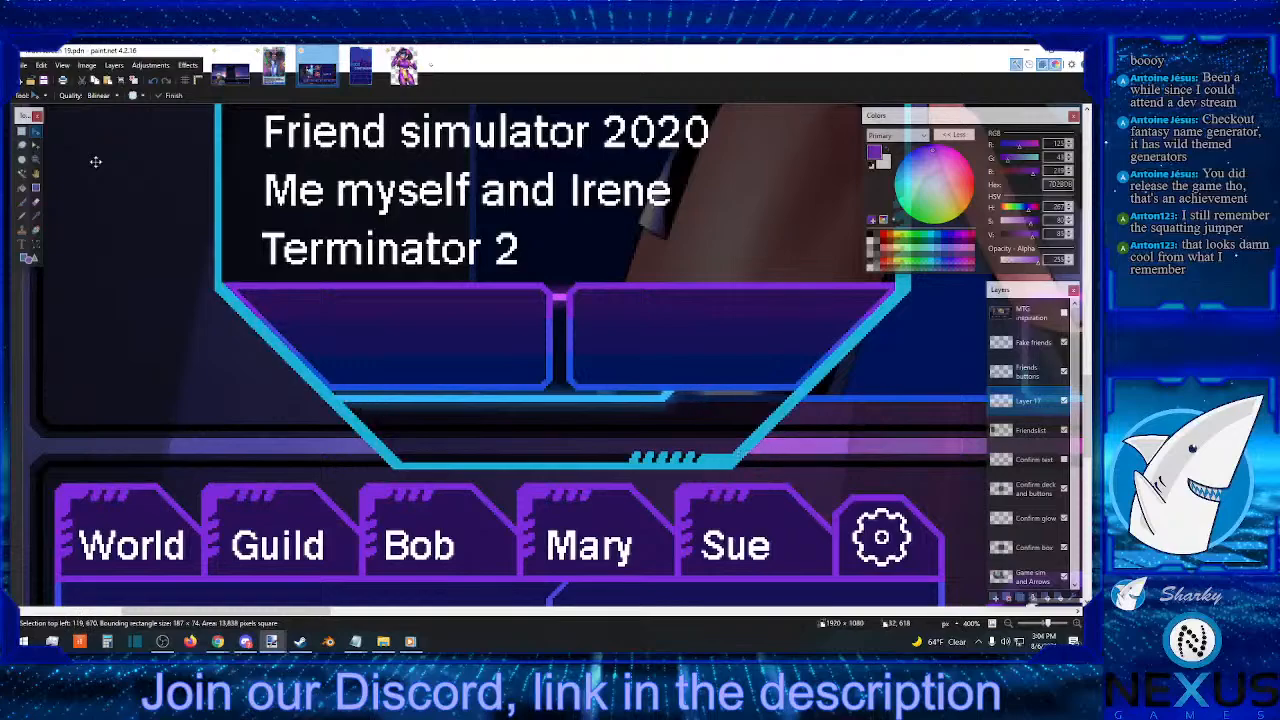
{"action": "key", "text": "Left"}
{"action": "key", "text": "Left"}
{"action": "key", "text": "Left"}
{"action": "key", "text": "Left"}
{"action": "key", "text": "Left"}
{"action": "key", "text": "Left"}
{"action": "key", "text": "Left"}
{"action": "key", "text": "Left"}
{"action": "key", "text": "Left"}
{"action": "key", "text": "Left"}
{"action": "key", "text": "Left"}
{"action": "key", "text": "Left"}
{"action": "key", "text": "Left"}
{"action": "key", "text": "Left"}
{"action": "key", "text": "Left"}
{"action": "key", "text": "Left"}
{"action": "key", "text": "Left"}
{"action": "key", "text": "Left"}
{"action": "key", "text": "Left"}
{"action": "key", "text": "Left"}
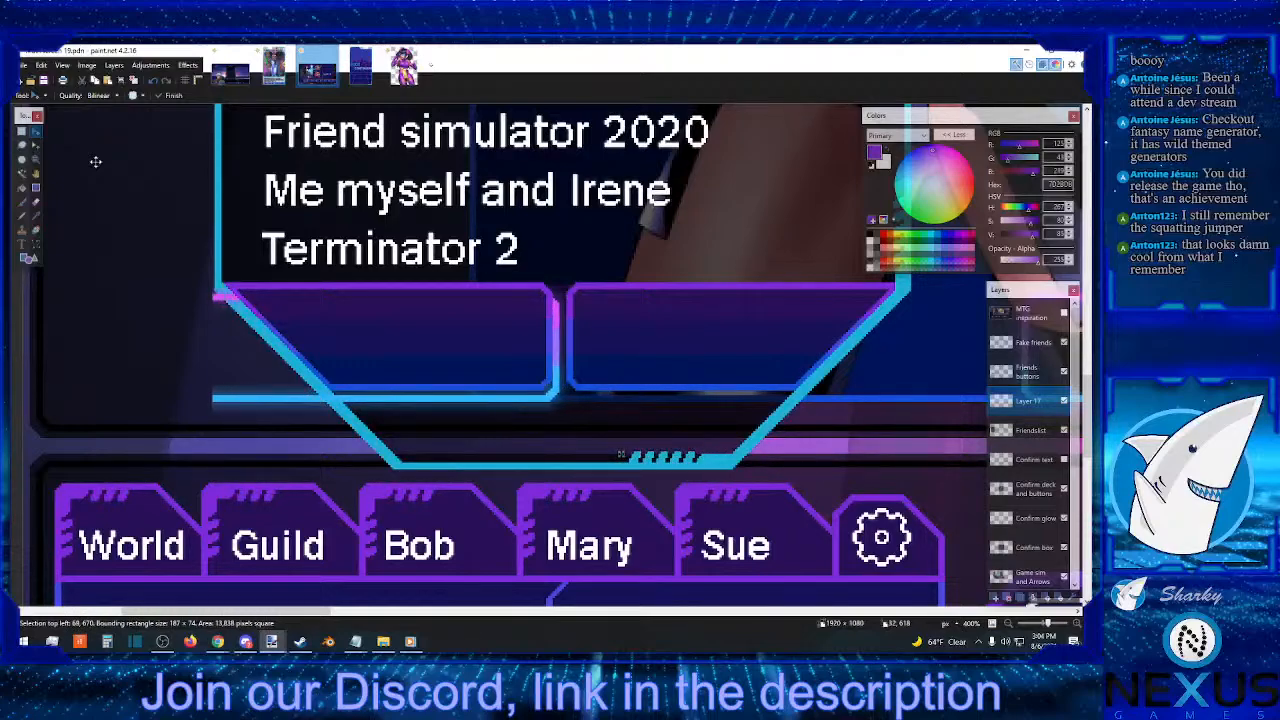
{"action": "key", "text": "Left"}
{"action": "key", "text": "Left"}
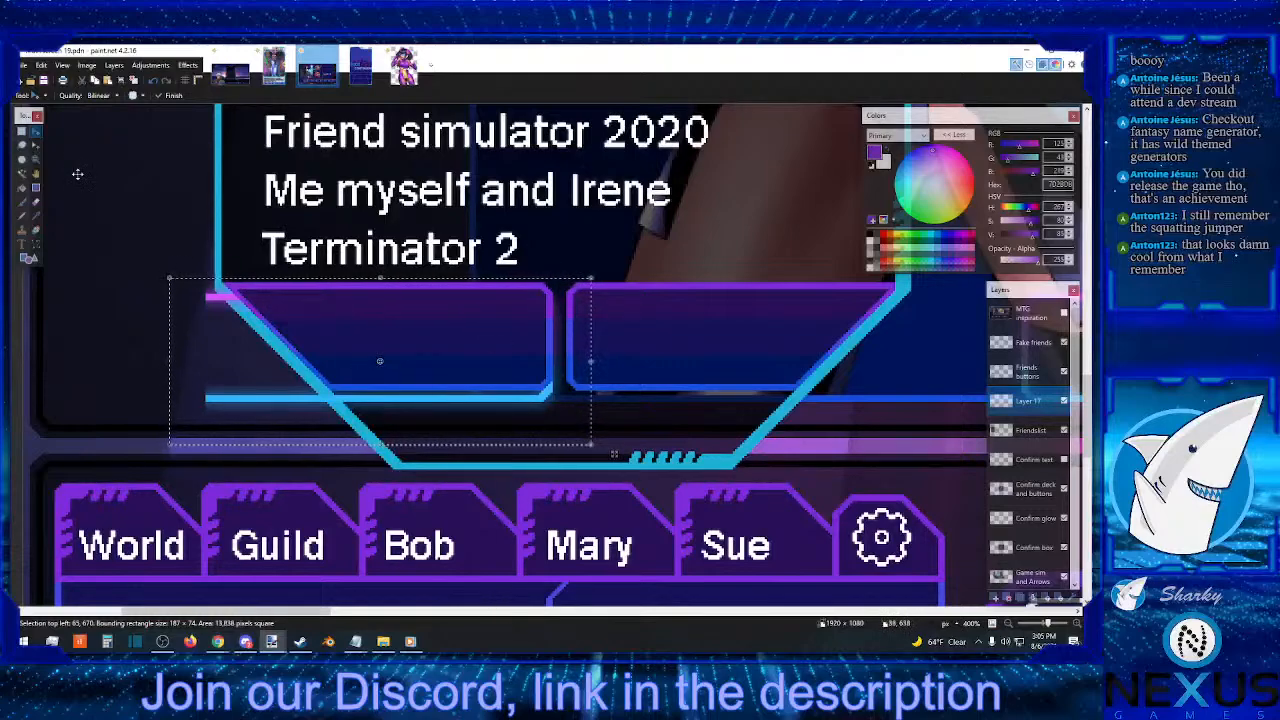
- Select the displaced left half of the glow with a 183 × 100 pixel rectangle and move it horizontally behind the right friends button, top left at 240, 659
{"action": "left_click", "coordinate": [21, 131]}
{"action": "left_click", "coordinate": [728, 307]}
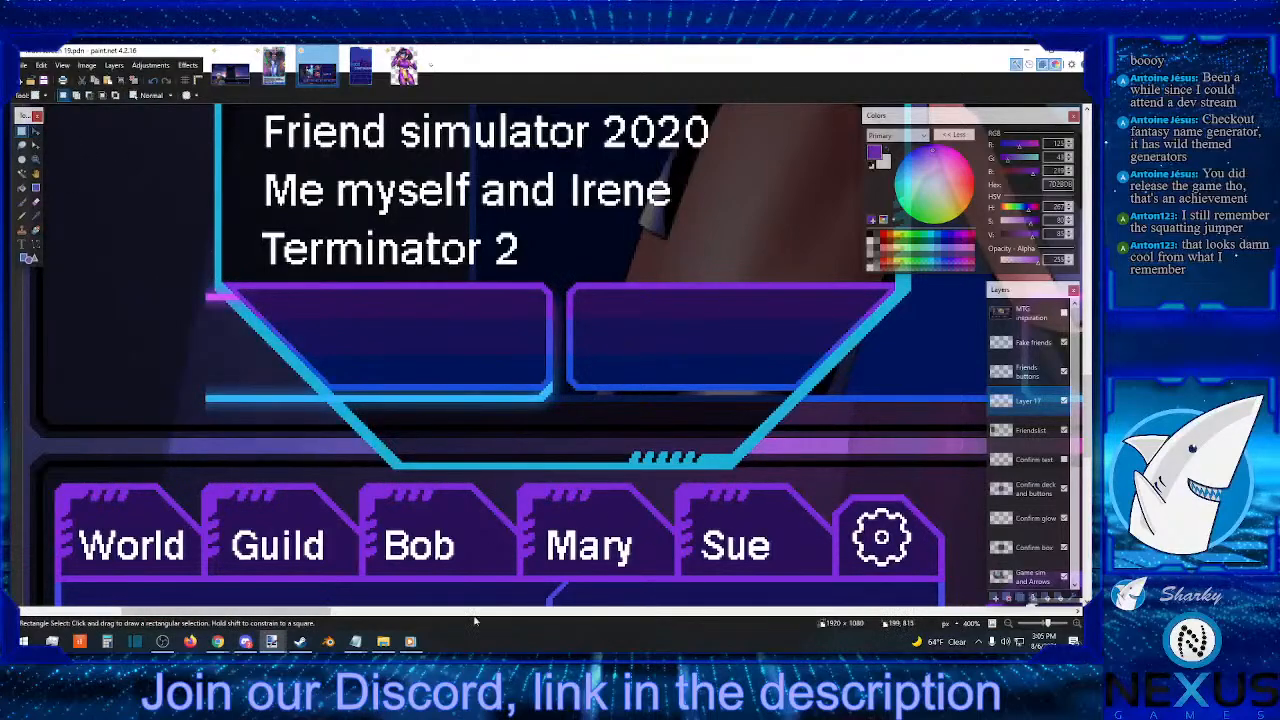
{"action": "left_click", "coordinate": [401, 612]}
{"action": "left_click_drag", "start_coordinate": [401, 612], "coordinate": [316, 612]}
{"action": "left_click_drag", "start_coordinate": [787, 254], "coordinate": [376, 478]}
{"action": "left_click", "coordinate": [34, 132]}
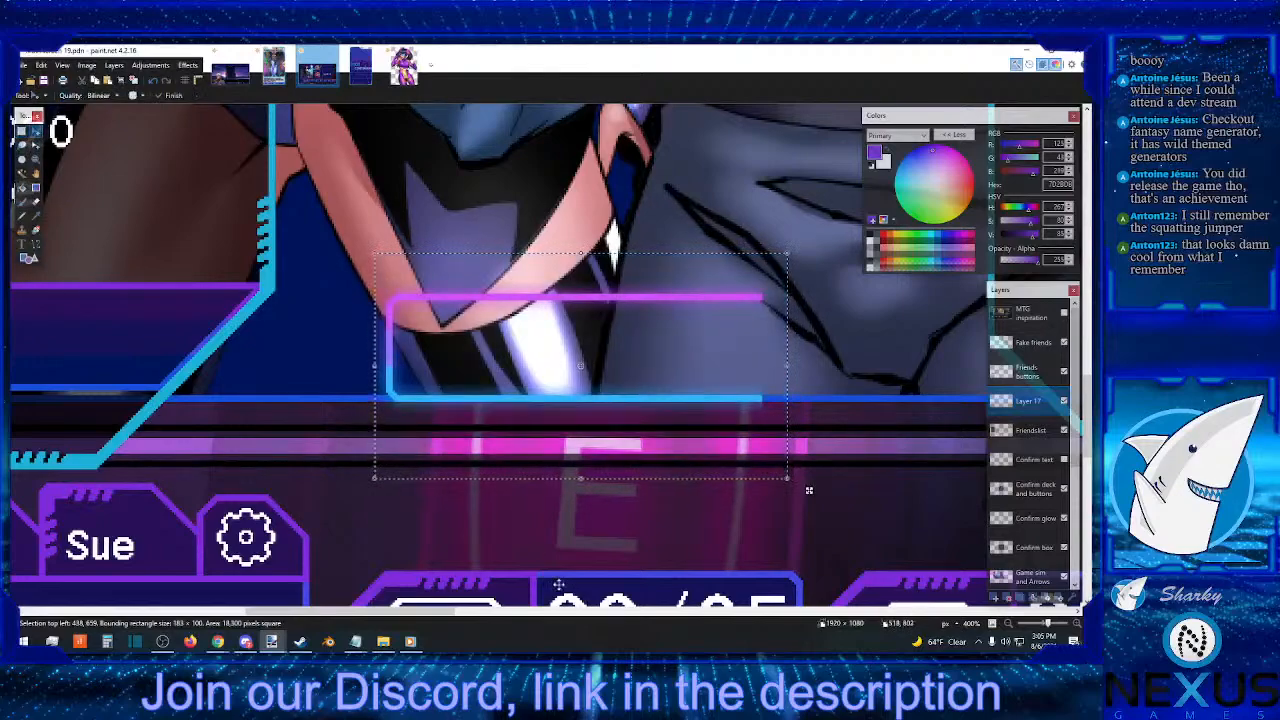
{"action": "left_click", "coordinate": [560, 613]}
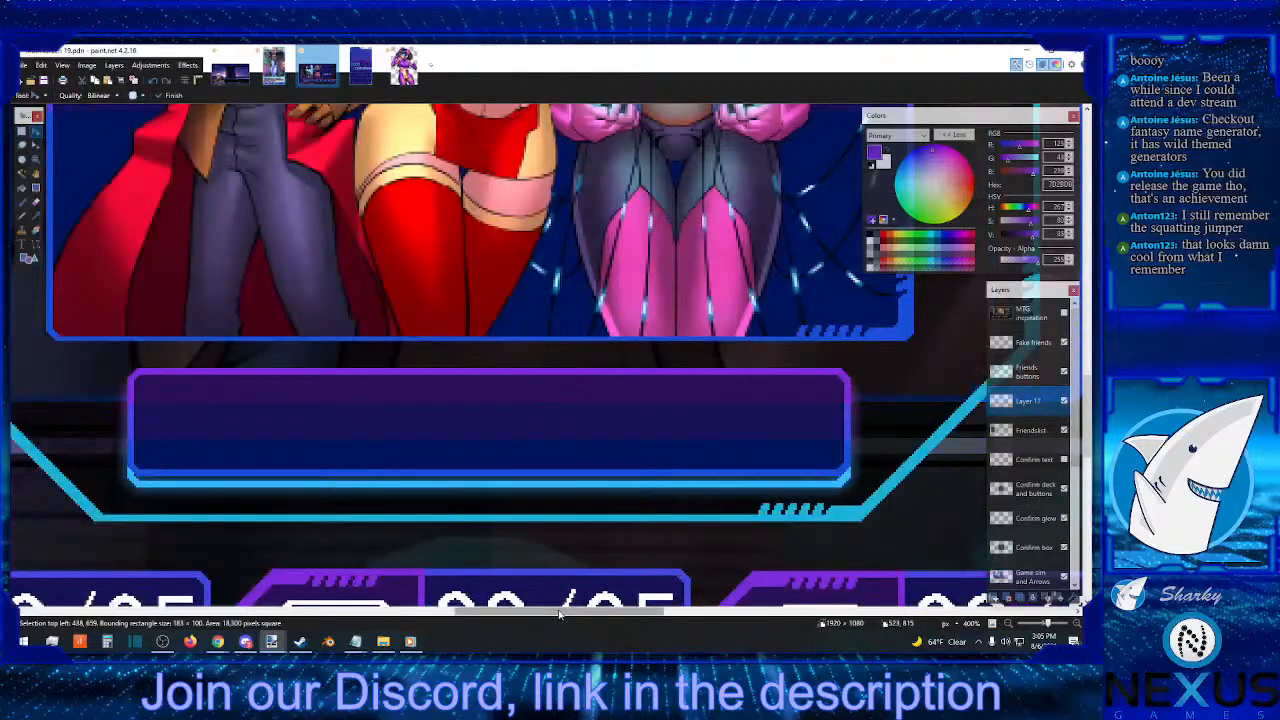
{"action": "left_click_drag", "start_coordinate": [557, 614], "coordinate": [312, 612]}
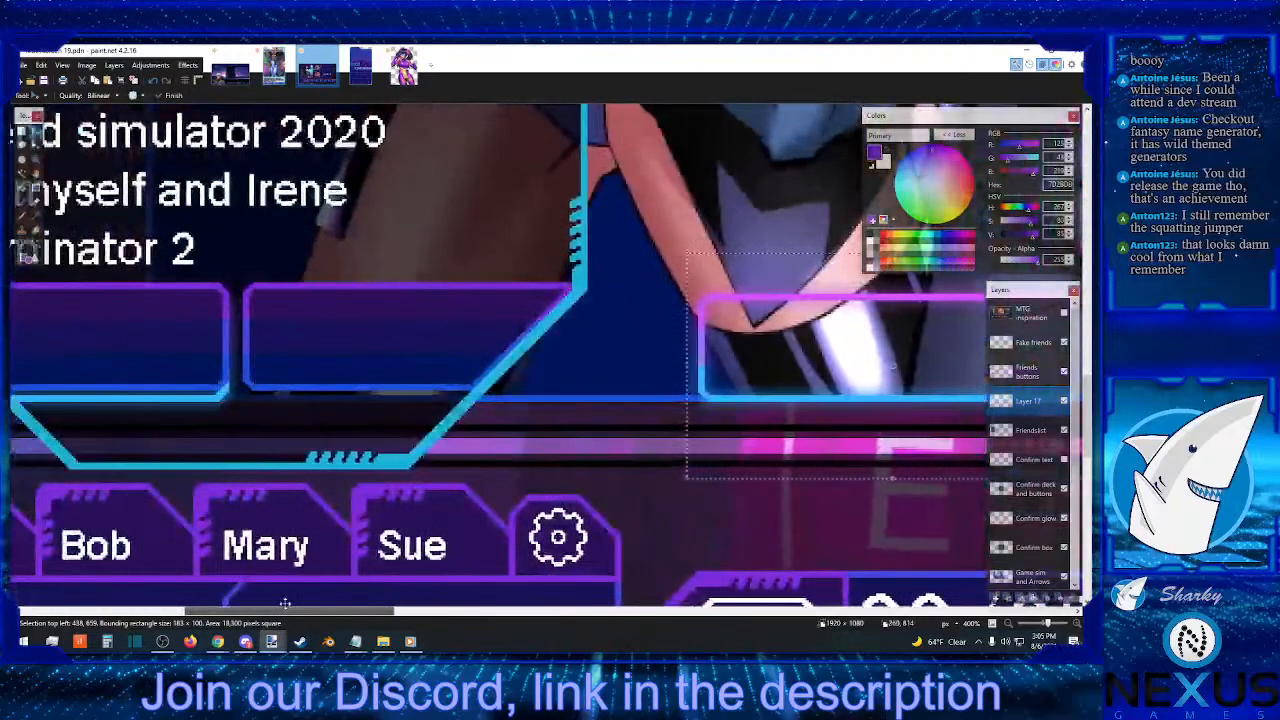
{"action": "key", "text": "Left"}
{"action": "key", "text": "Left"}
{"action": "key", "text": "Left"}
{"action": "key", "text": "Left"}
{"action": "key", "text": "Left"}
{"action": "key", "text": "Left"}
{"action": "key", "text": "Left"}
{"action": "key", "text": "Left"}
{"action": "key", "text": "Left"}
{"action": "key", "text": "Left"}
{"action": "key", "text": "Left"}
{"action": "key", "text": "Left"}
{"action": "key", "text": "Left"}
{"action": "key", "text": "Left"}
{"action": "key", "text": "Left"}
{"action": "key", "text": "Left"}
{"action": "key", "text": "Left"}
{"action": "key", "text": "Left"}
{"action": "key", "text": "Left"}
{"action": "key", "text": "Left"}
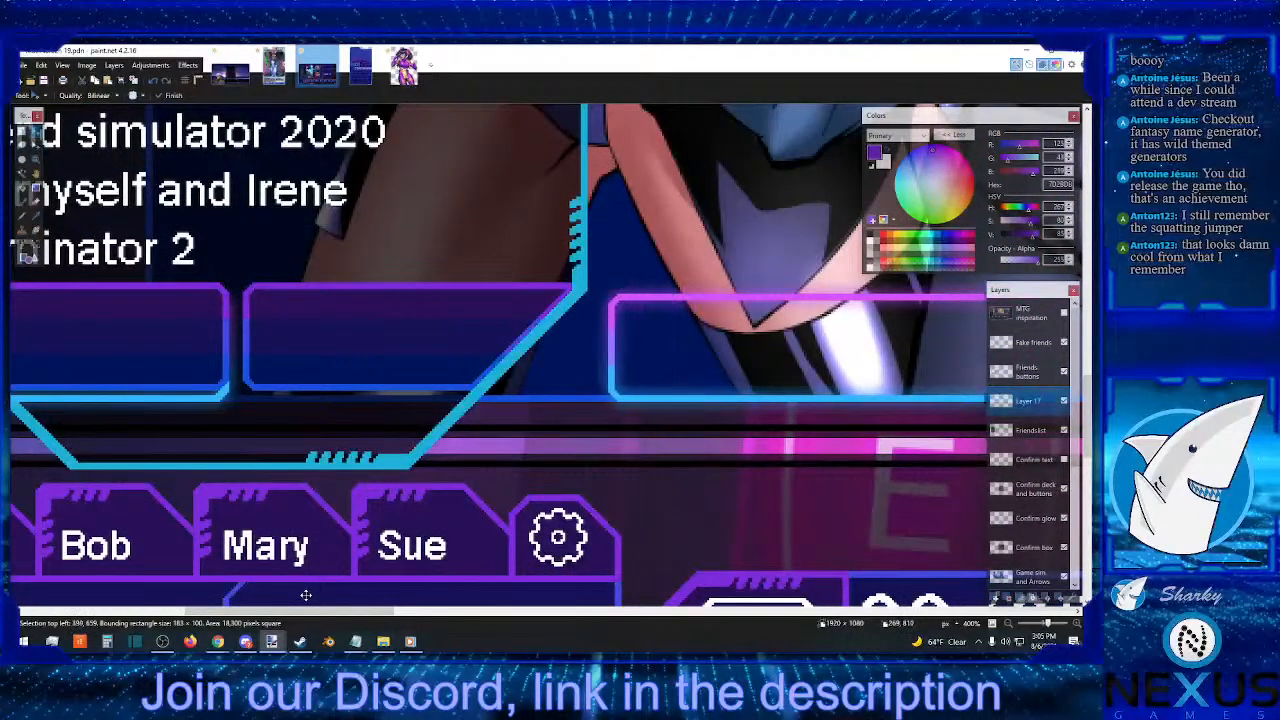
{"action": "key", "text": "Left"}
{"action": "key", "text": "Left"}
{"action": "key", "text": "Left"}
{"action": "key", "text": "Left"}
{"action": "key", "text": "Left"}
{"action": "key", "text": "Left"}
{"action": "key", "text": "Left"}
{"action": "key", "text": "Left"}
{"action": "key", "text": "Left"}
{"action": "key", "text": "Left"}
{"action": "key", "text": "Left"}
{"action": "key", "text": "Left"}
{"action": "key", "text": "Left"}
{"action": "key", "text": "Left"}
{"action": "key", "text": "Left"}
{"action": "key", "text": "Left"}
{"action": "key", "text": "Left"}
{"action": "key", "text": "Left"}
{"action": "key", "text": "Left"}
{"action": "key", "text": "Left"}
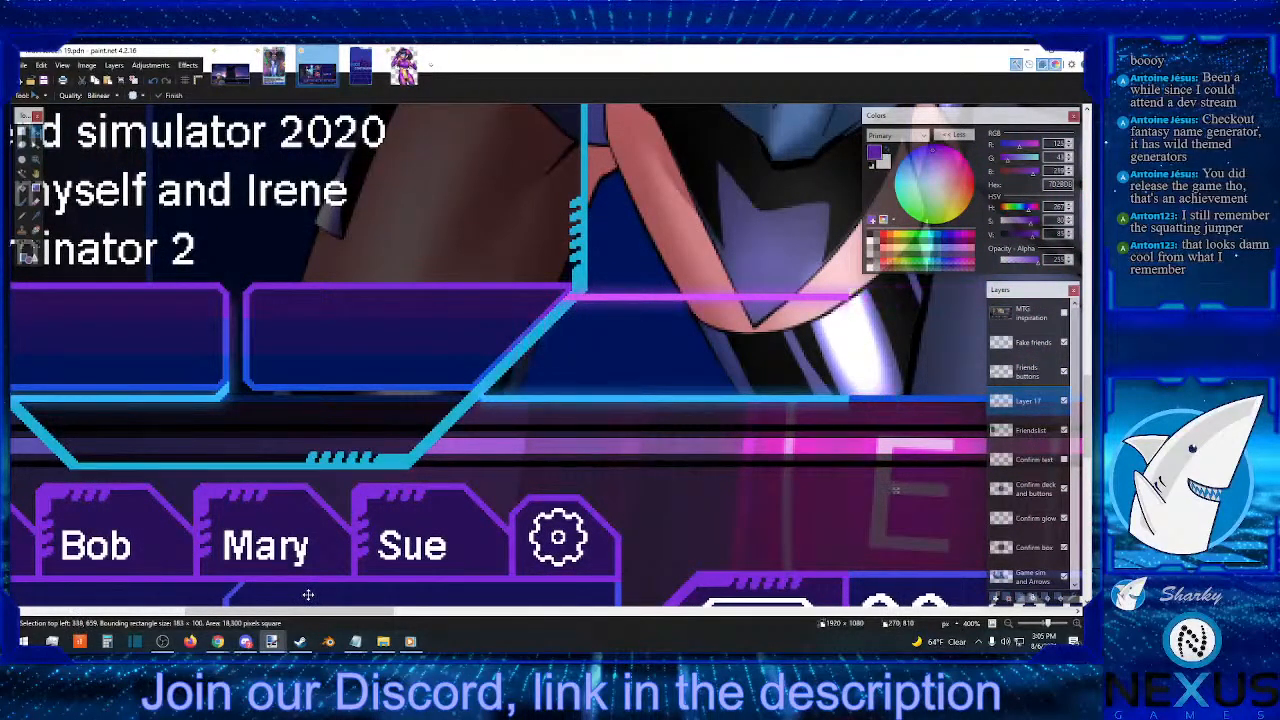
{"action": "key", "text": "Left"}
{"action": "key", "text": "Left"}
{"action": "key", "text": "Left"}
{"action": "key", "text": "Left"}
{"action": "key", "text": "Left"}
{"action": "key", "text": "Left"}
{"action": "key", "text": "Left"}
{"action": "key", "text": "Left"}
{"action": "key", "text": "Left"}
{"action": "key", "text": "Left"}
{"action": "key", "text": "Left"}
{"action": "key", "text": "Left"}
{"action": "key", "text": "Left"}
{"action": "key", "text": "Left"}
{"action": "key", "text": "Left"}
{"action": "key", "text": "Left"}
{"action": "key", "text": "Left"}
{"action": "key", "text": "Left"}
{"action": "key", "text": "Left"}
{"action": "key", "text": "Left"}
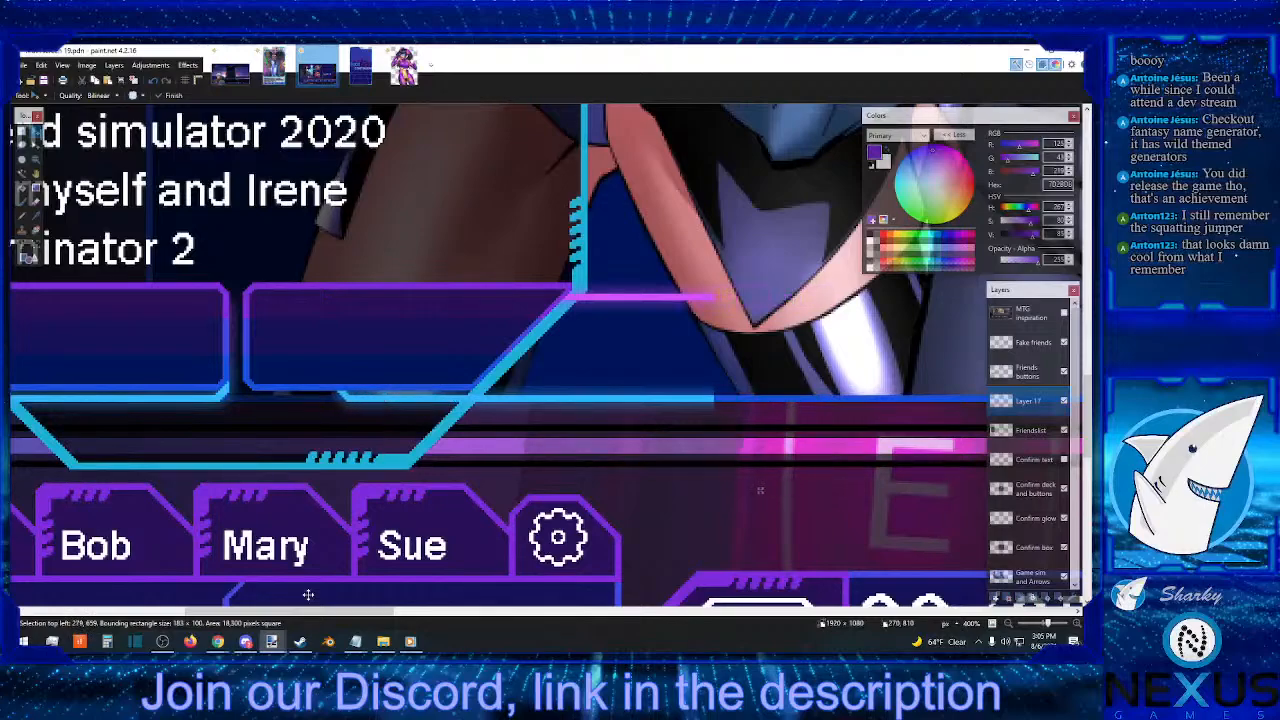
{"action": "key", "text": "Left"}
{"action": "key", "text": "Left"}
{"action": "key", "text": "Left"}
{"action": "key", "text": "Left"}
{"action": "key", "text": "Left"}
{"action": "key", "text": "Left"}
{"action": "key", "text": "Left"}
{"action": "key", "text": "Left"}
{"action": "key", "text": "Left"}
{"action": "key", "text": "Left"}
{"action": "key", "text": "Left"}
{"action": "key", "text": "Left"}
{"action": "key", "text": "Left"}
{"action": "key", "text": "Left"}
{"action": "key", "text": "Left"}
{"action": "key", "text": "Left"}
{"action": "key", "text": "Left"}
{"action": "key", "text": "Left"}
{"action": "key", "text": "Left"}
{"action": "key", "text": "Left"}
{"action": "key", "text": "Left"}
{"action": "key", "text": "Left"}
{"action": "key", "text": "Left"}
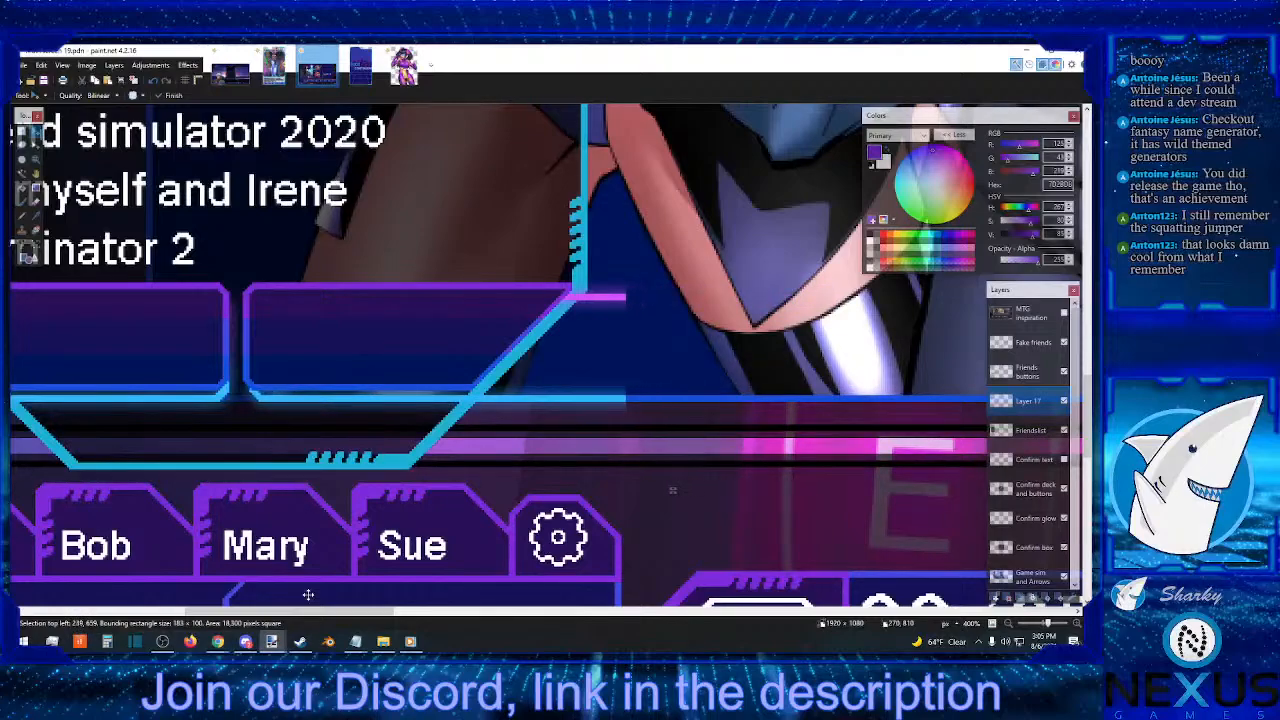
{"action": "key", "text": "Left"}
{"action": "key", "text": "Left"}
{"action": "key", "text": "Right"}
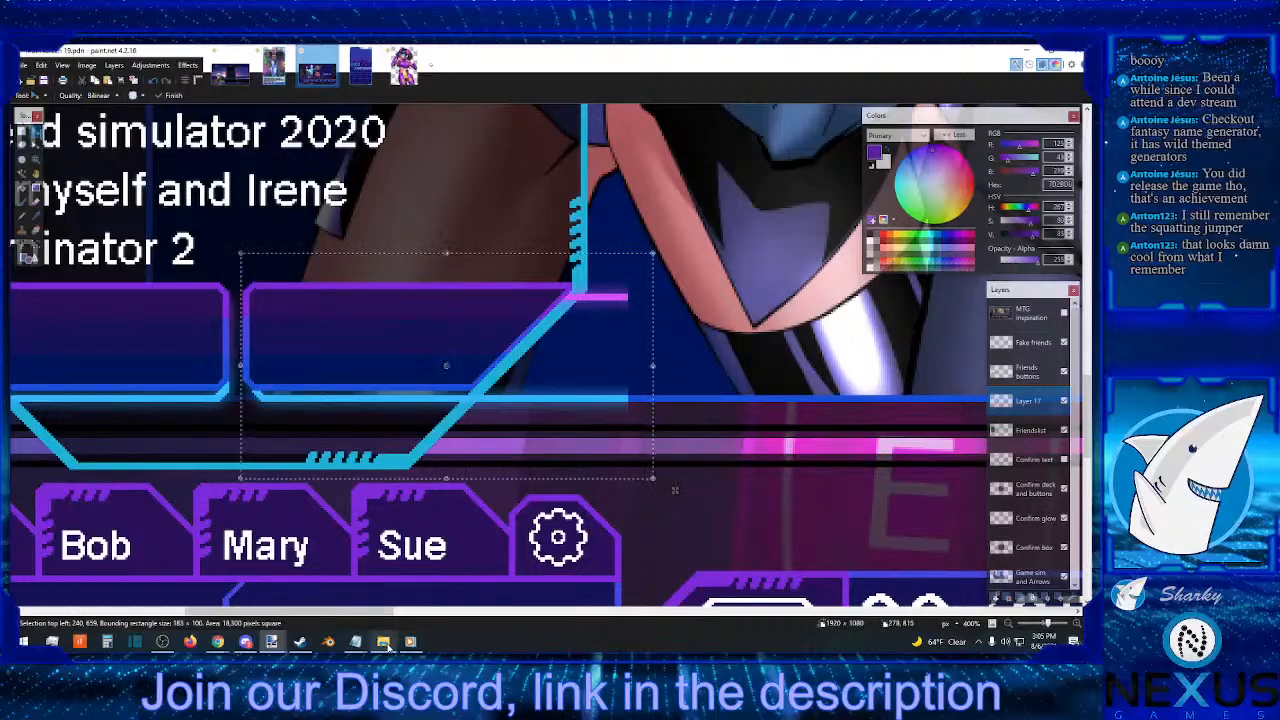
- Nudge the selected glow half behind the right friends button one pixel right to 241, 659 and deselect it
{"action": "key", "text": "Right"}
{"action": "left_click", "coordinate": [688, 611]}
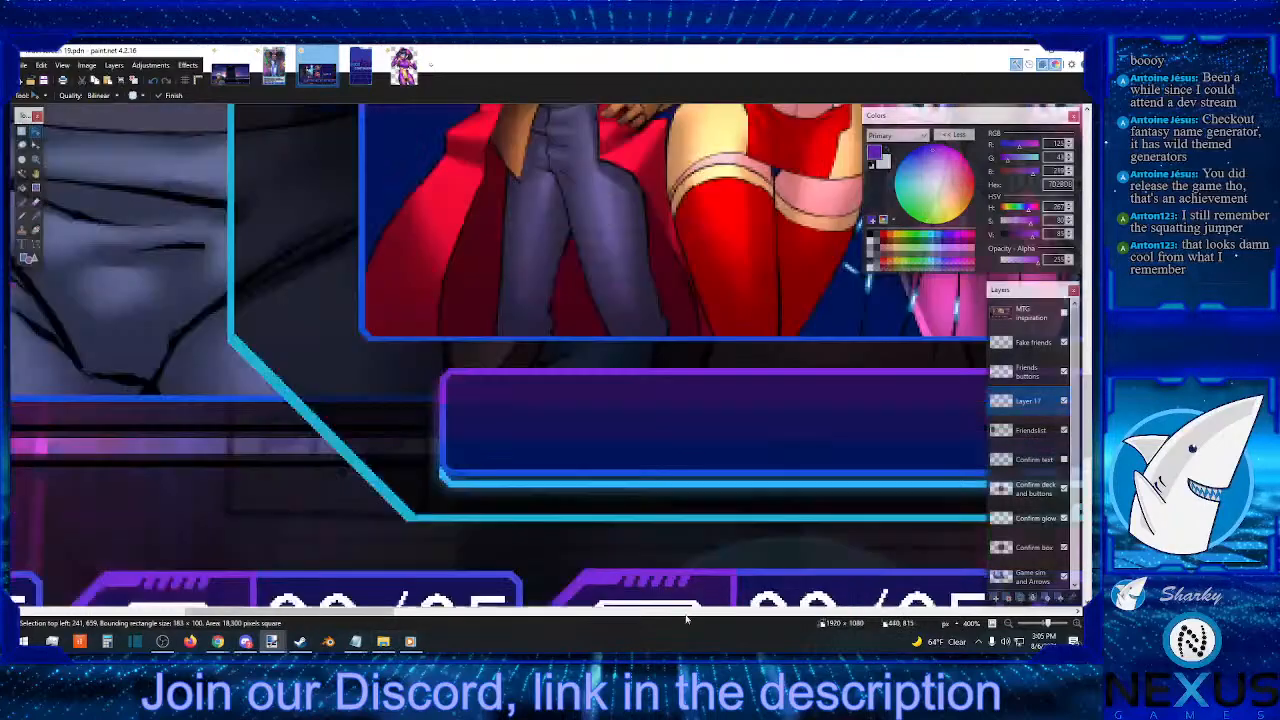
{"action": "left_click", "coordinate": [688, 611]}
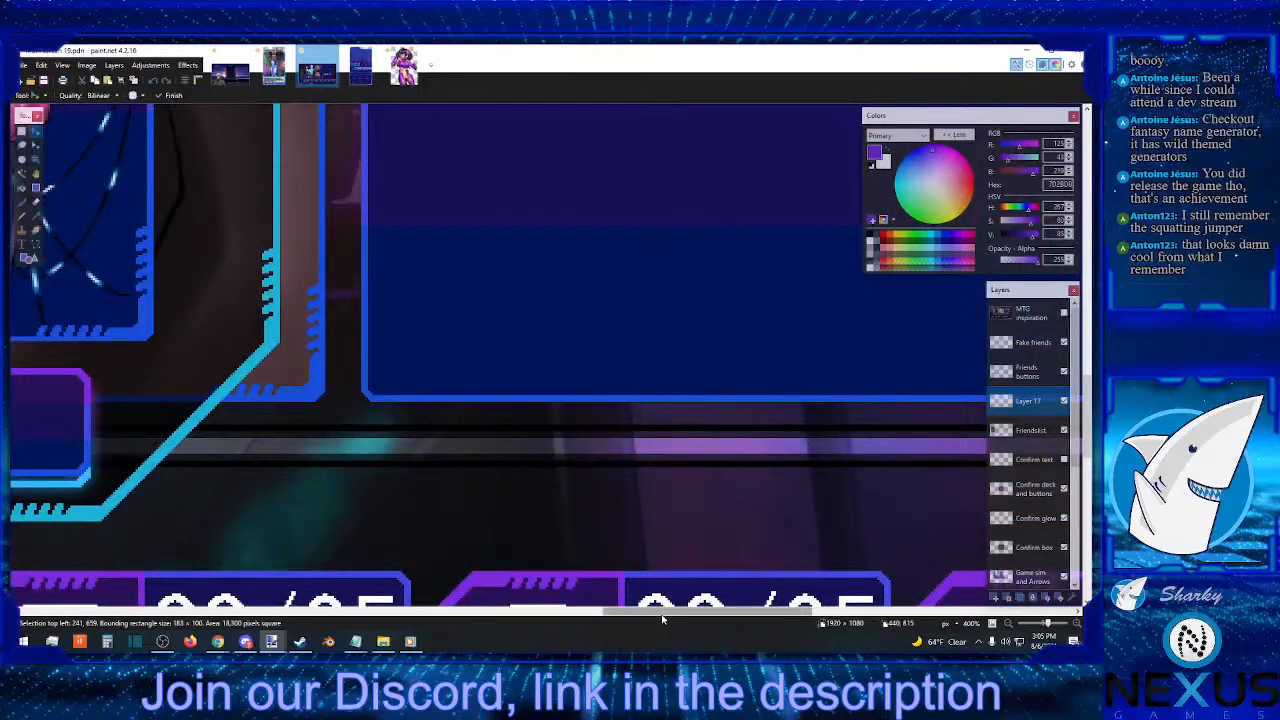
{"action": "left_click_drag", "start_coordinate": [661, 611], "coordinate": [181, 611]}
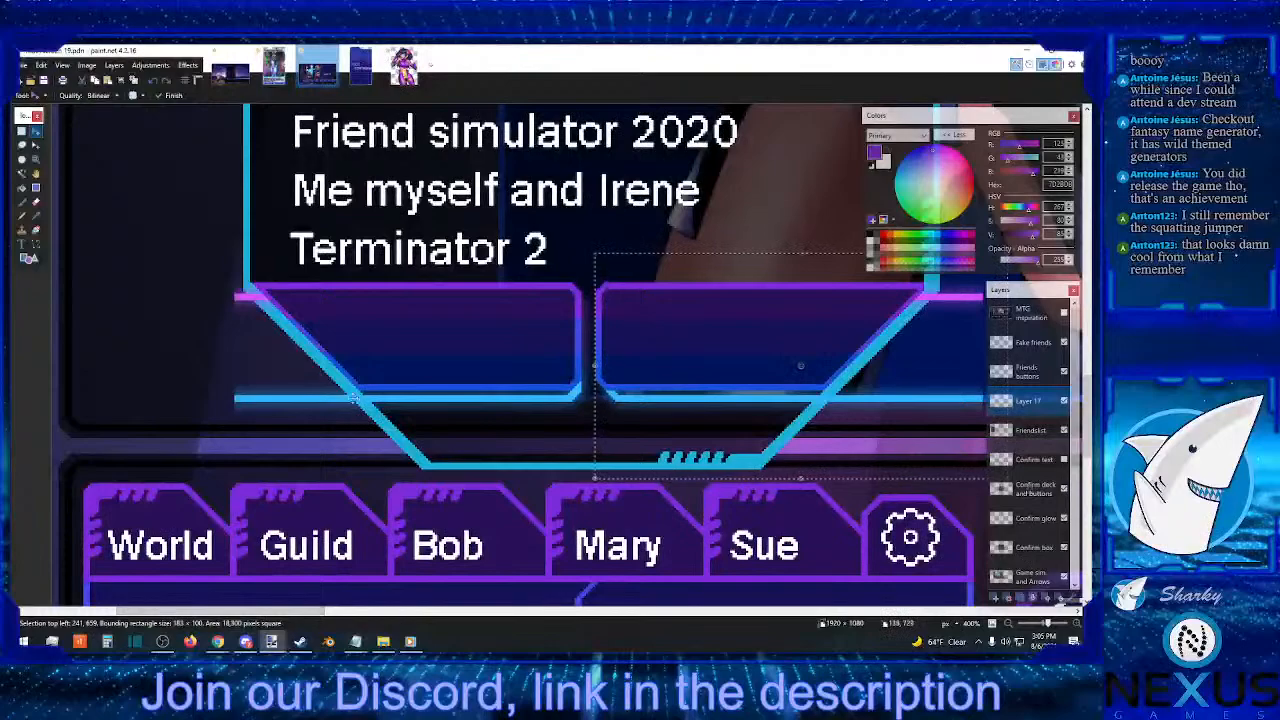
{"action": "left_click", "coordinate": [22, 132]}
{"action": "left_click", "coordinate": [852, 408]}
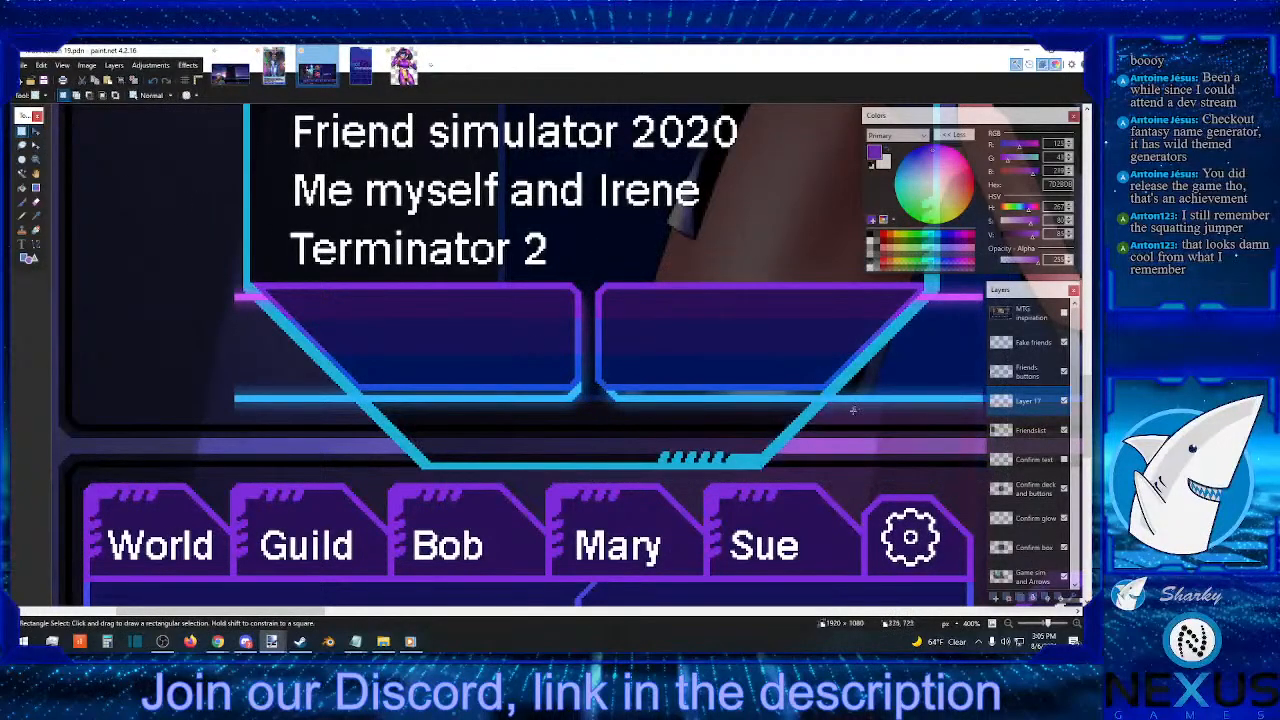
- On the Friends buttons layer, select the left button's right edge with an 18 × 73 pixel rectangle and move it left to 219, 667
{"action": "left_click", "coordinate": [1044, 373]}
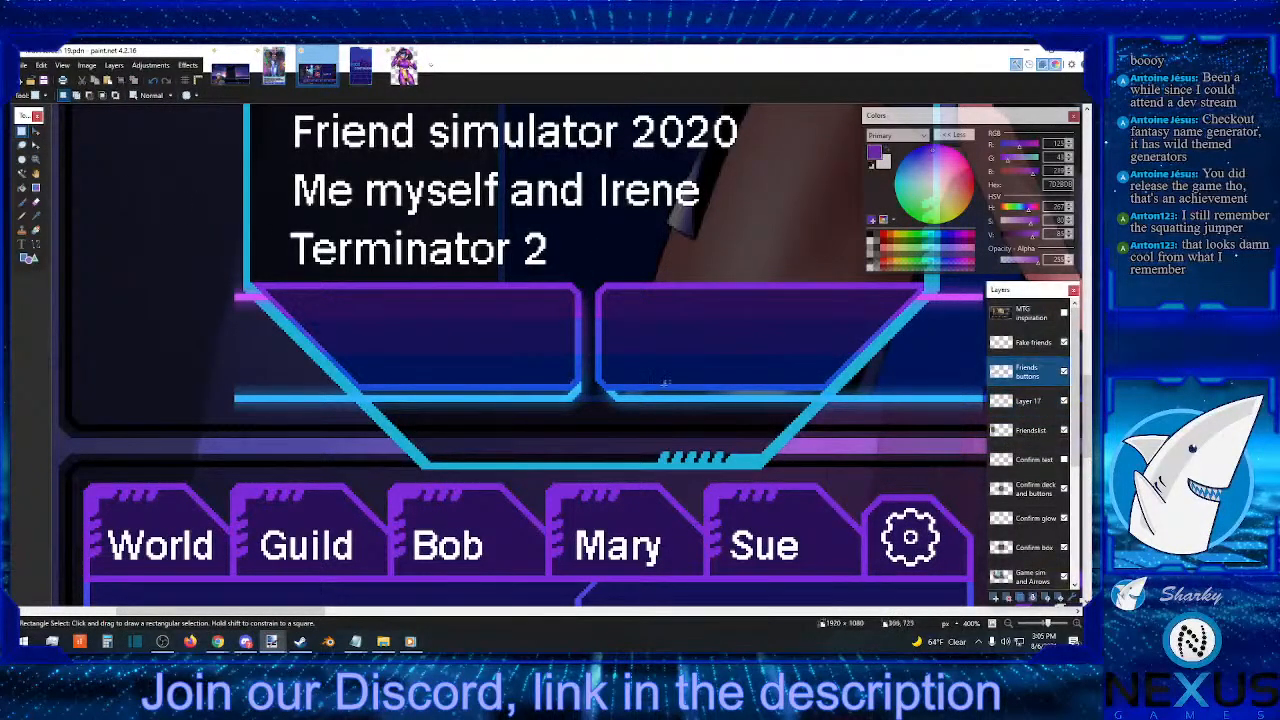
{"action": "left_click_drag", "start_coordinate": [589, 272], "coordinate": [555, 435]}
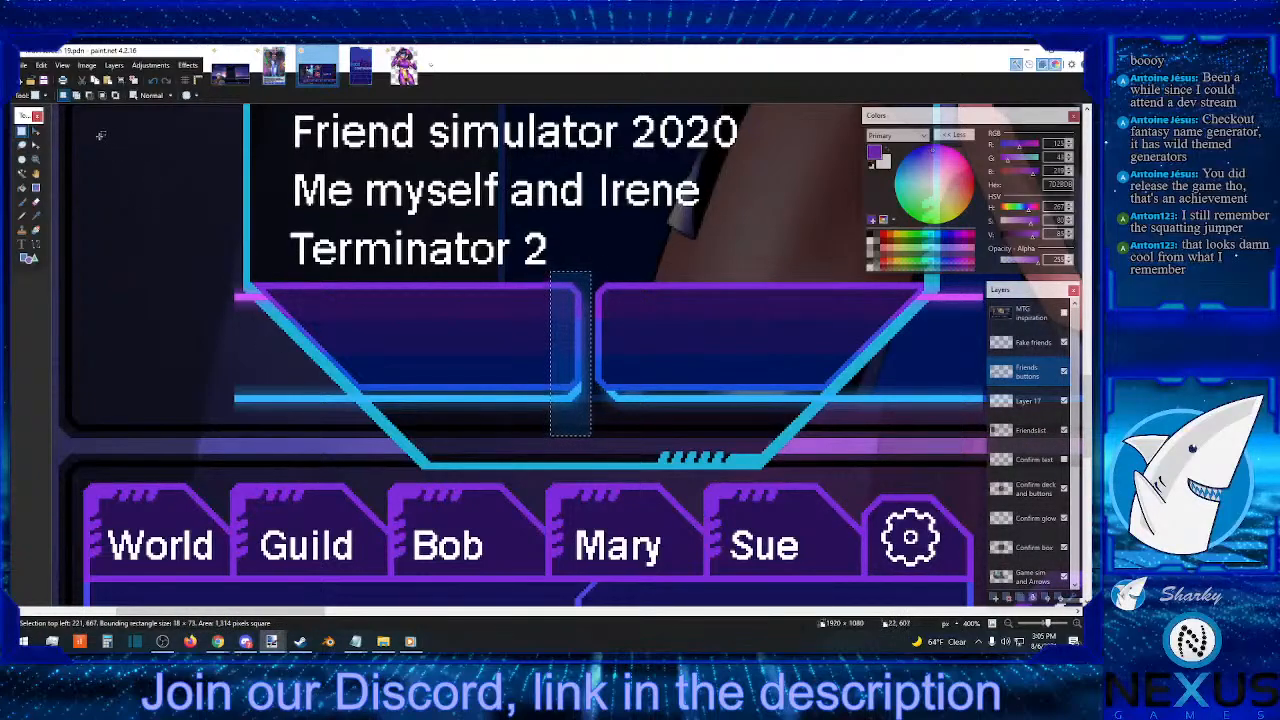
{"action": "left_click", "coordinate": [38, 135]}
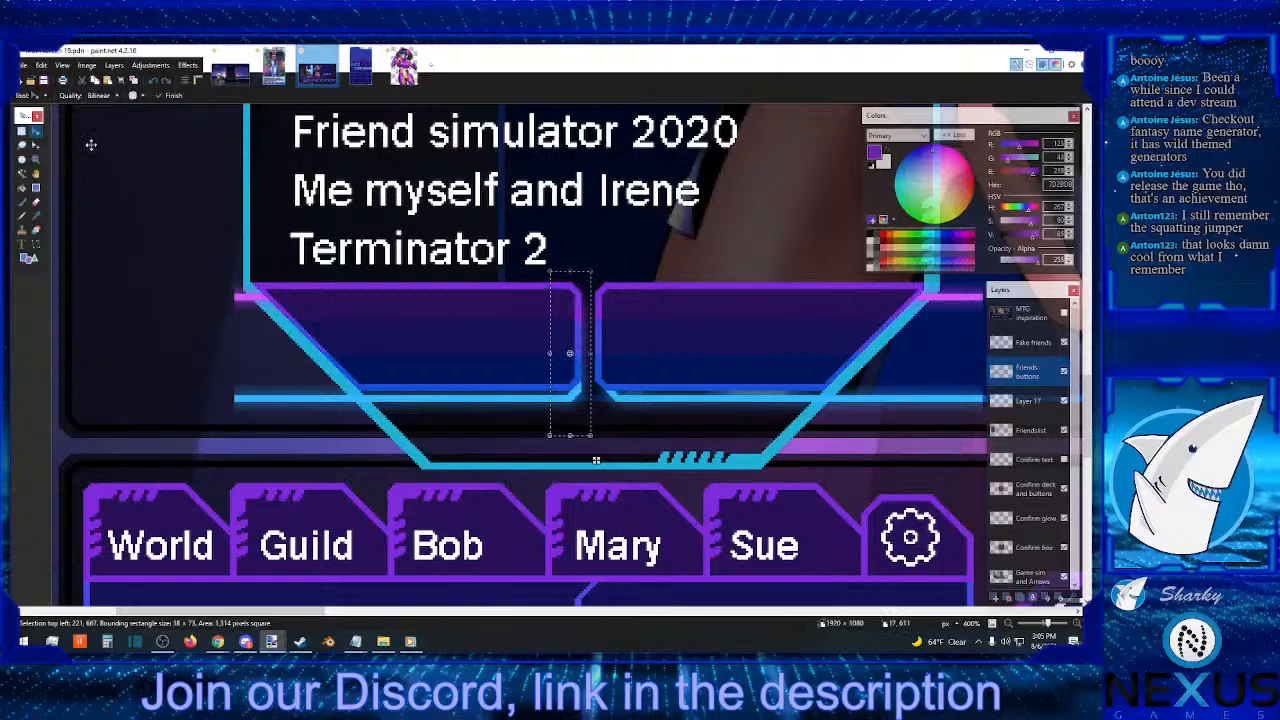
{"action": "left_click", "coordinate": [22, 131]}
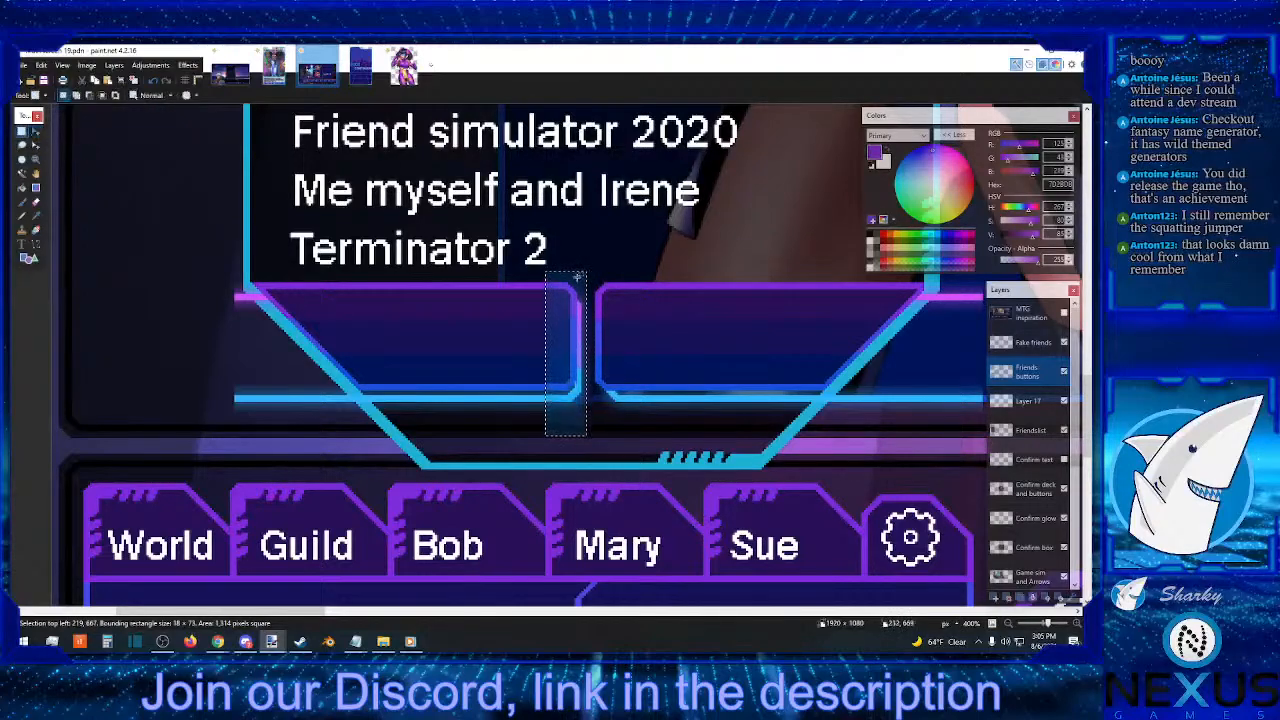
- Select the right friends button's left edge with a 16 × 76 pixel rectangle and move it two pixels right to 242, 665
{"action": "left_click_drag", "start_coordinate": [596, 267], "coordinate": [627, 432]}
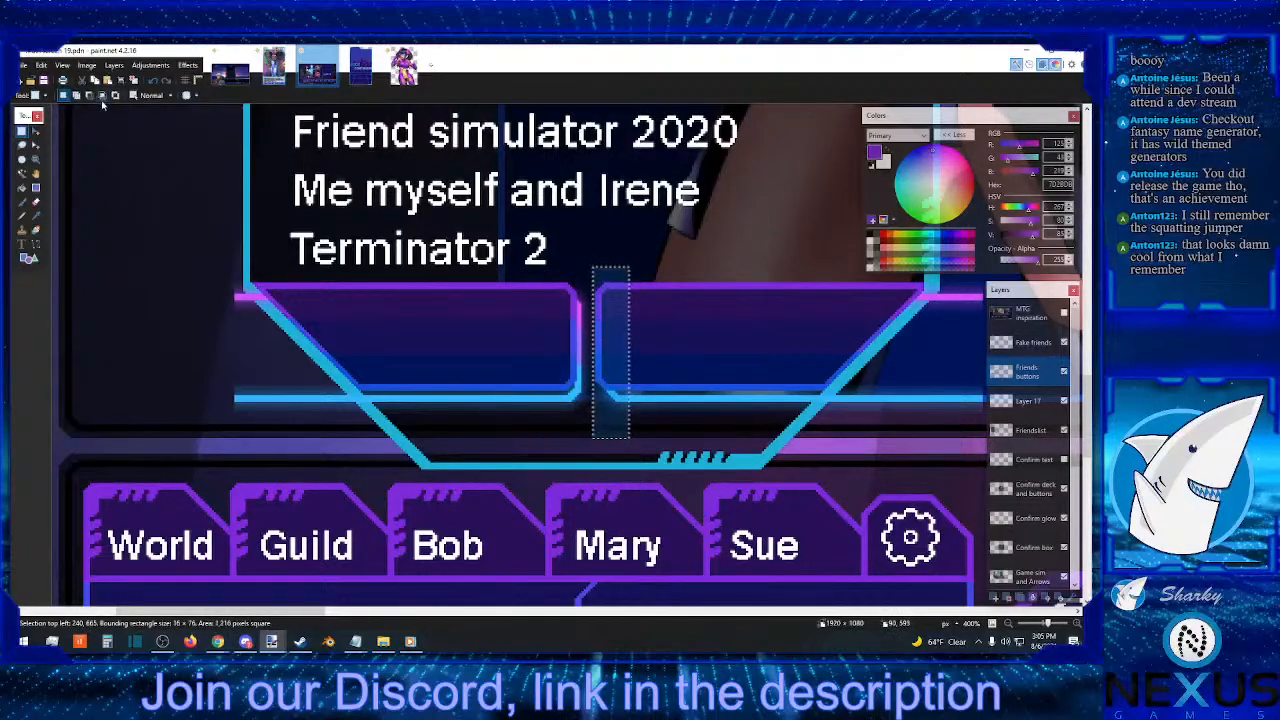
{"action": "left_click", "coordinate": [37, 137]}
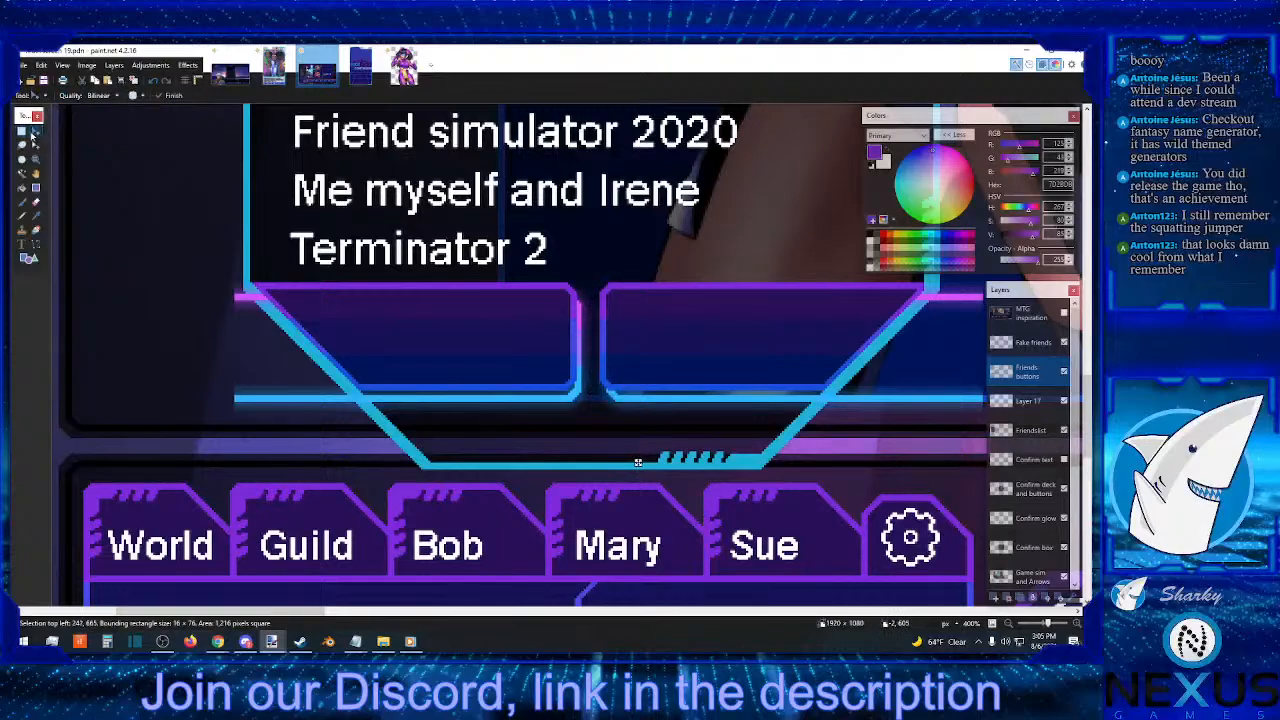
{"action": "key", "text": "s"}
- On Layer 17, select both glow halves with a 393 × 77 pixel rectangle, move them left to 68, 659 and deselect
{"action": "left_click_drag", "start_coordinate": [209, 254], "coordinate": [588, 441]}
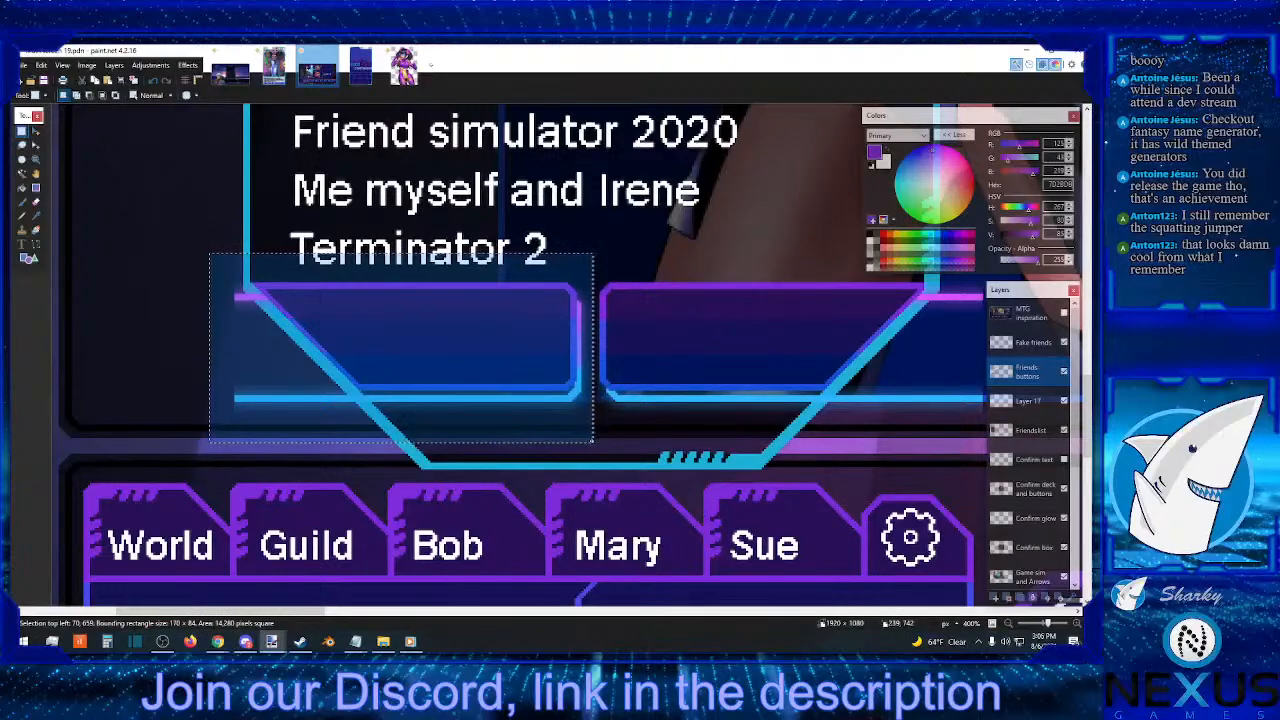
{"action": "left_click_drag", "start_coordinate": [588, 441], "coordinate": [616, 425]}
{"action": "left_click", "coordinate": [603, 612]}
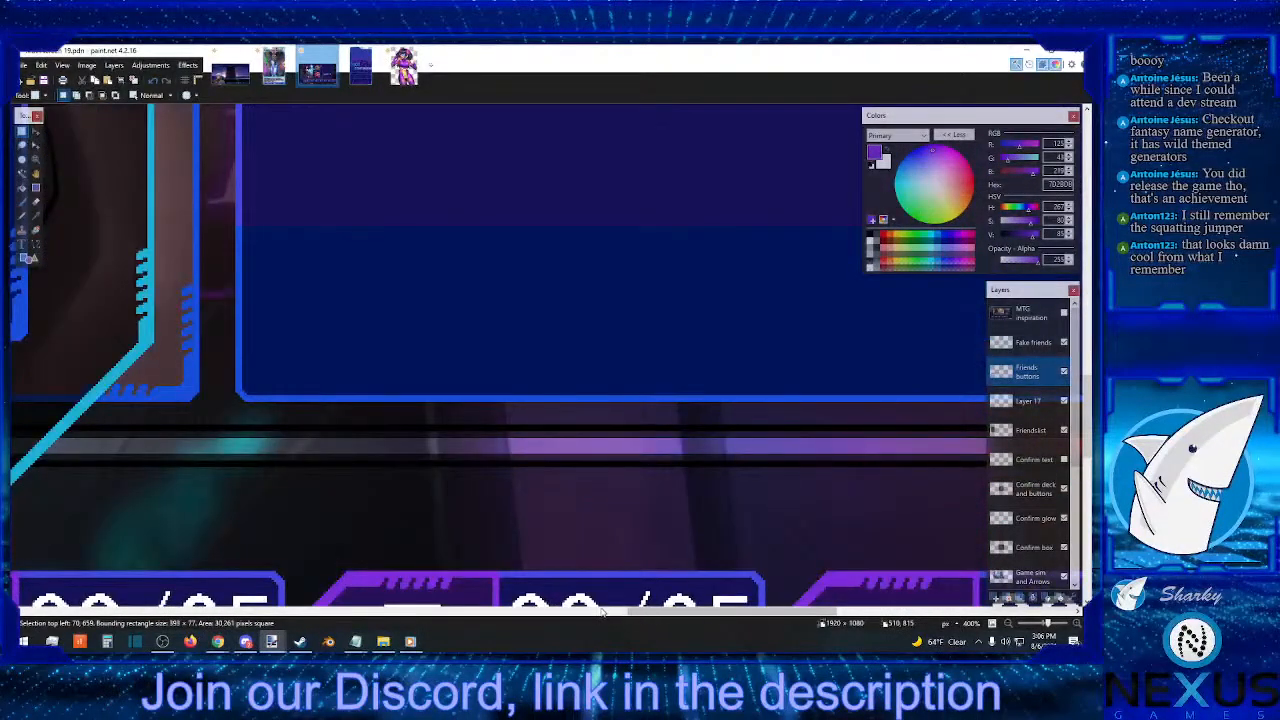
{"action": "left_click_drag", "start_coordinate": [603, 612], "coordinate": [130, 614]}
{"action": "left_click", "coordinate": [1020, 404]}
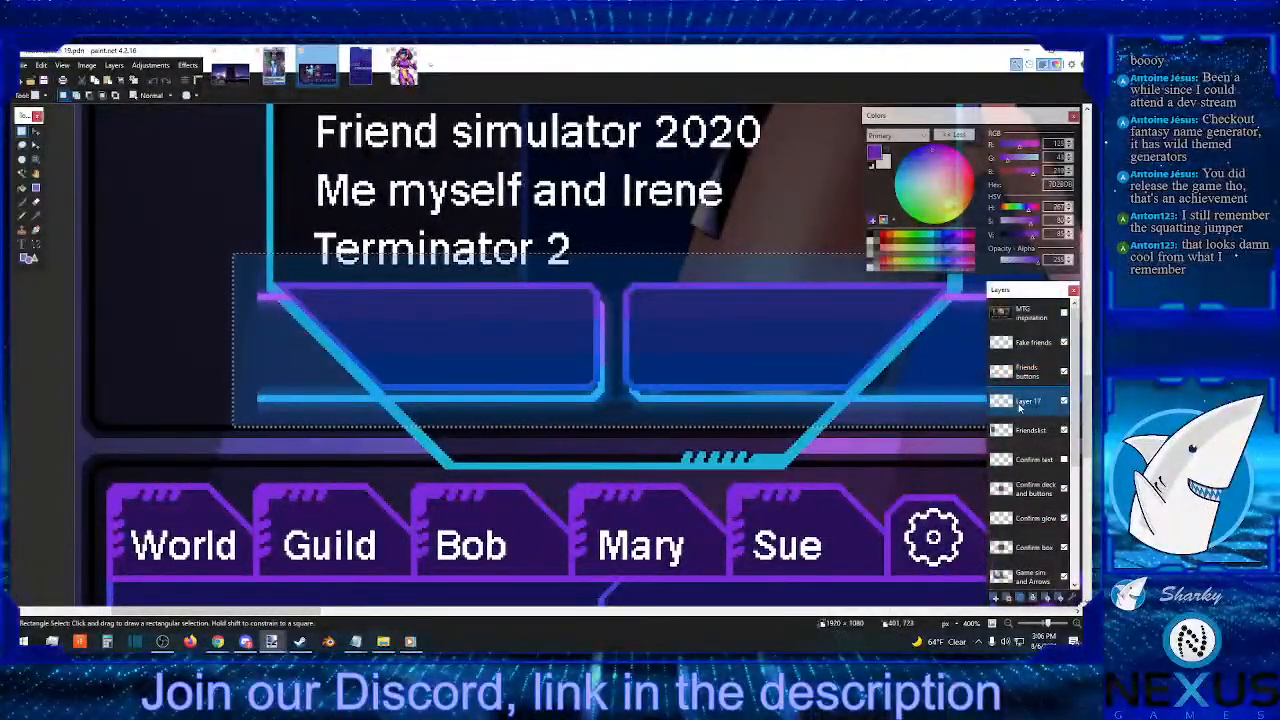
{"action": "left_click", "coordinate": [37, 133]}
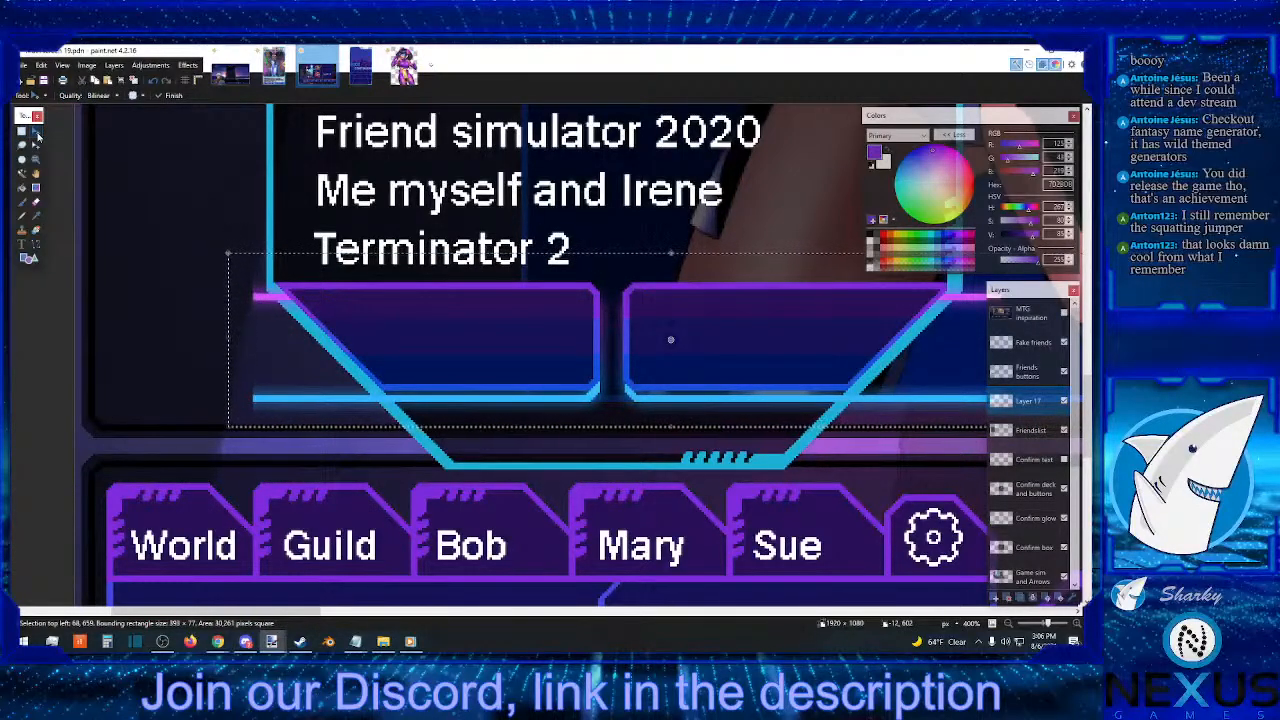
{"action": "left_click", "coordinate": [22, 131]}
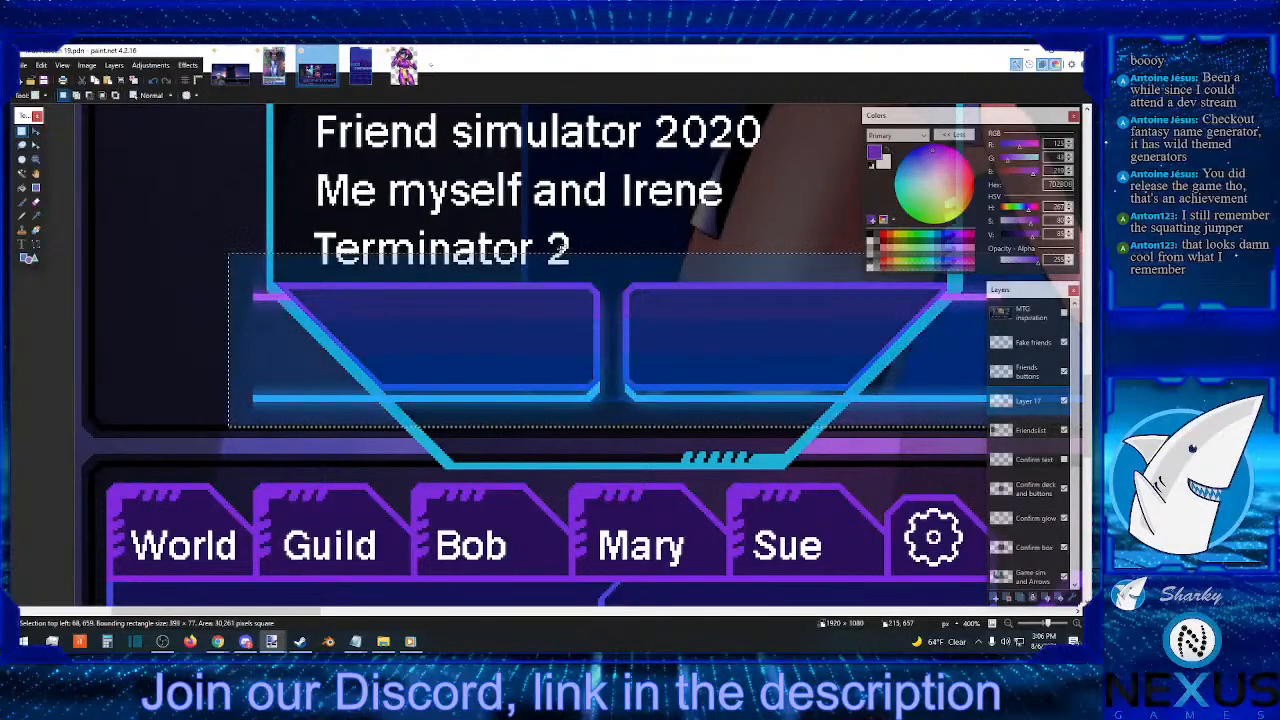
{"action": "key", "text": "ctrl+d"}
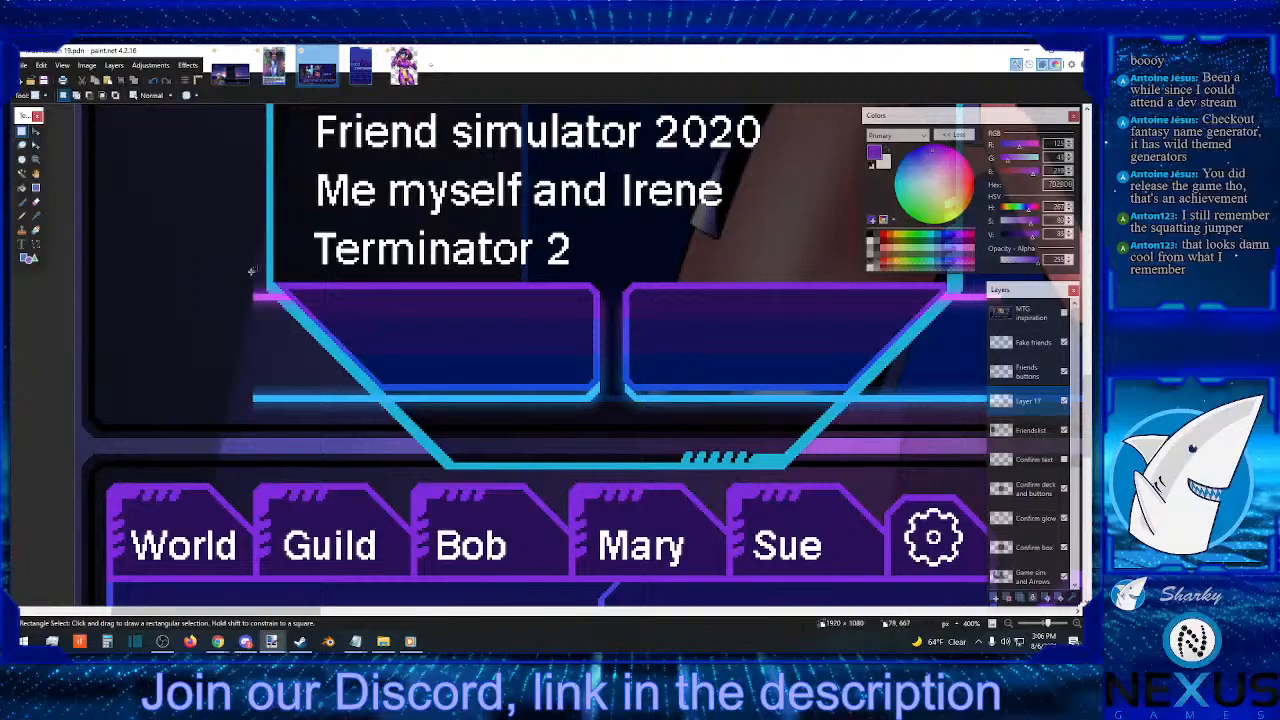
- Delete the vertical strips of glow that stick out beyond the friends list frame's left and right sides
{"action": "left_click_drag", "start_coordinate": [235, 265], "coordinate": [293, 451]}
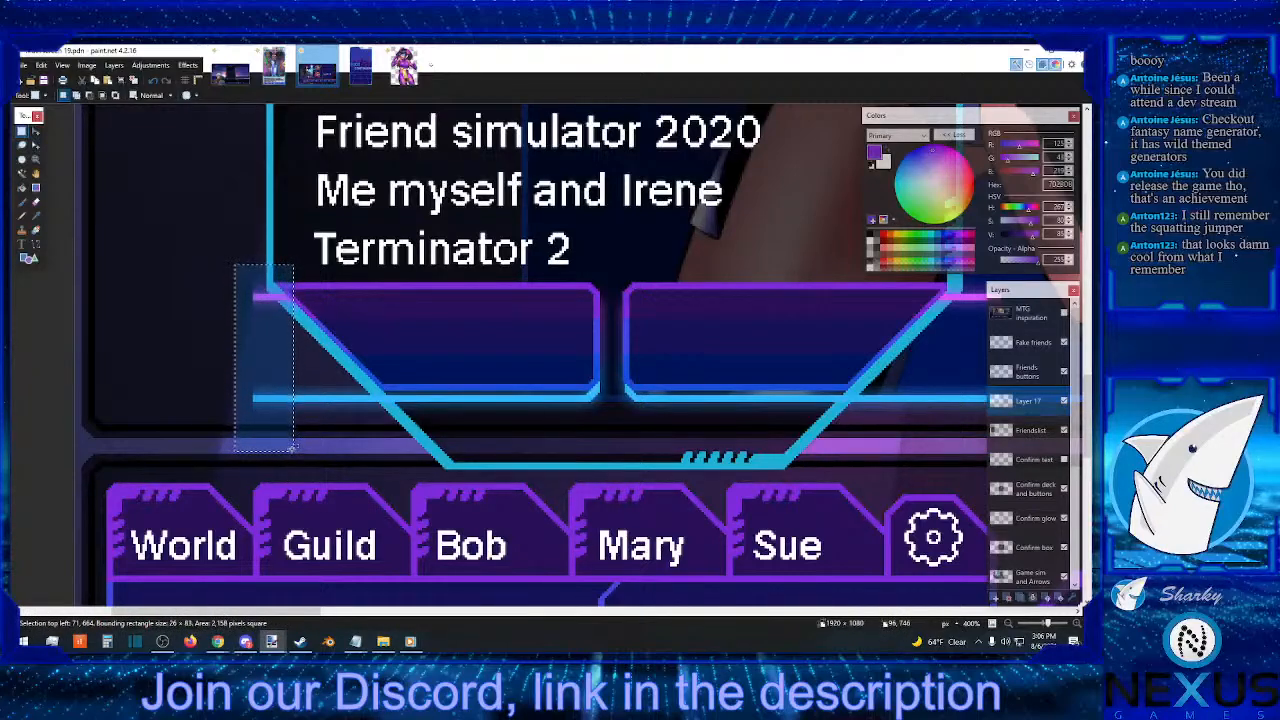
{"action": "key", "text": "Delete"}
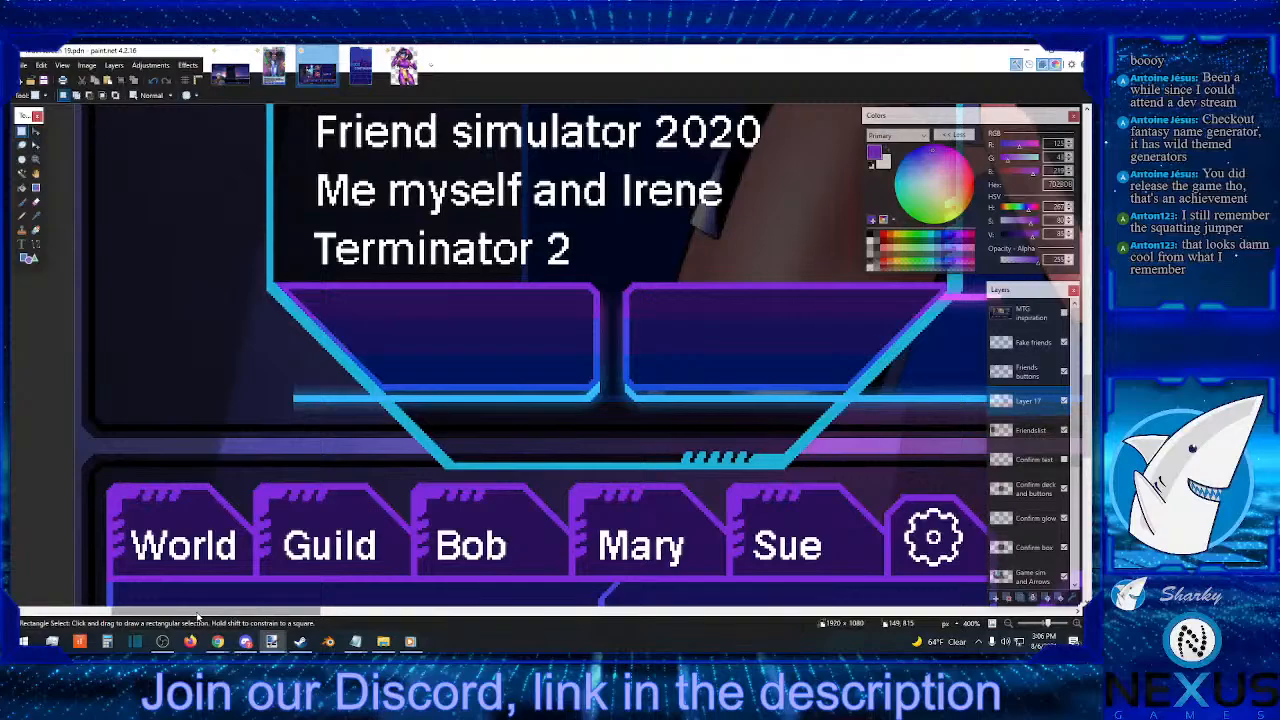
{"action": "left_click_drag", "start_coordinate": [197, 617], "coordinate": [253, 617]}
{"action": "mouse_move", "coordinate": [625, 273]}
{"action": "left_mouse_down"}
{"action": "mouse_move", "coordinate": [537, 445]}
{"action": "mouse_move", "coordinate": [557, 444]}
{"action": "left_mouse_up"}
{"action": "key", "text": "Delete"}
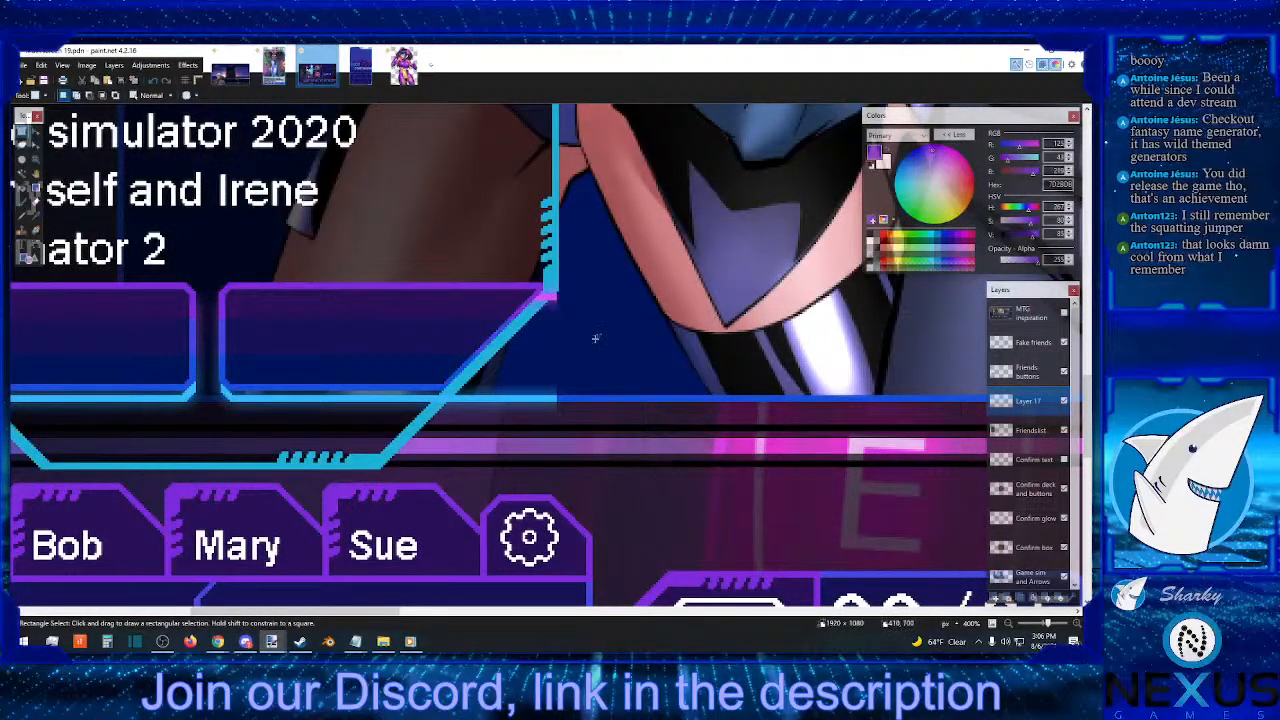
- Select the right button's glow with a 168 × 79 pixel rectangle, nudge it one pixel left to 238, 664 and deselect it
{"action": "left_click_drag", "start_coordinate": [588, 268], "coordinate": [210, 441]}
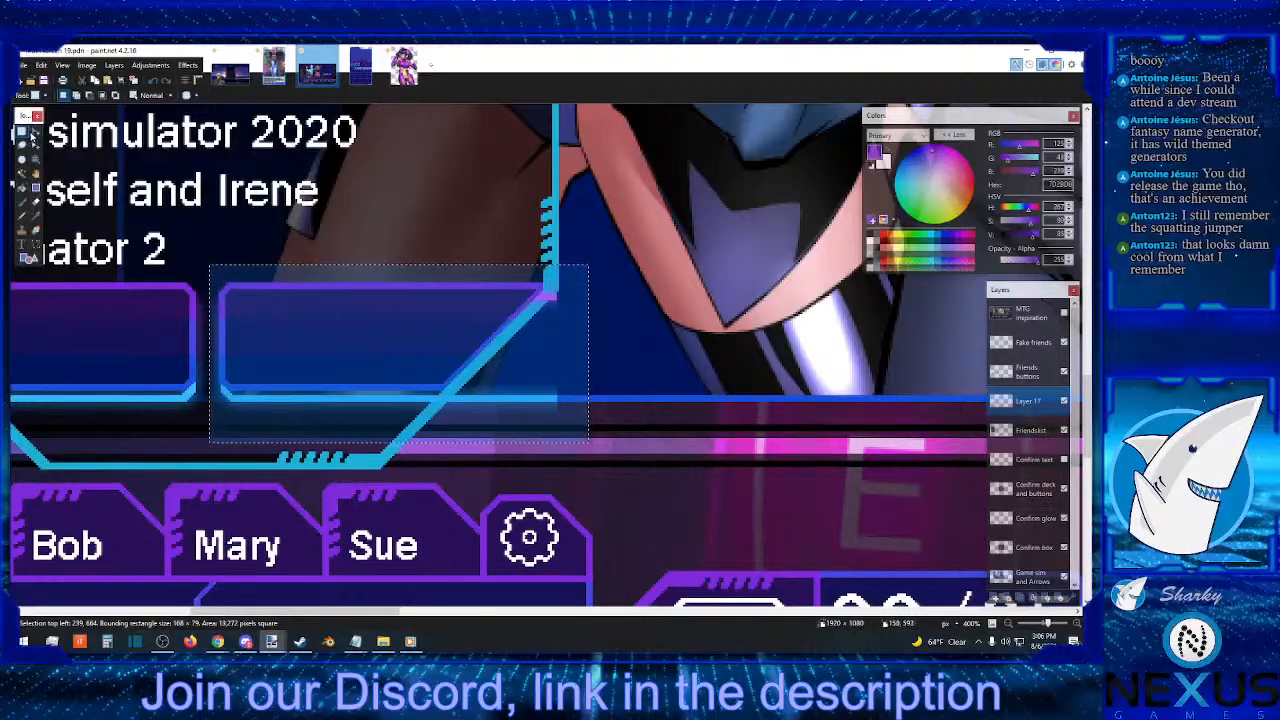
{"action": "left_click", "coordinate": [35, 132]}
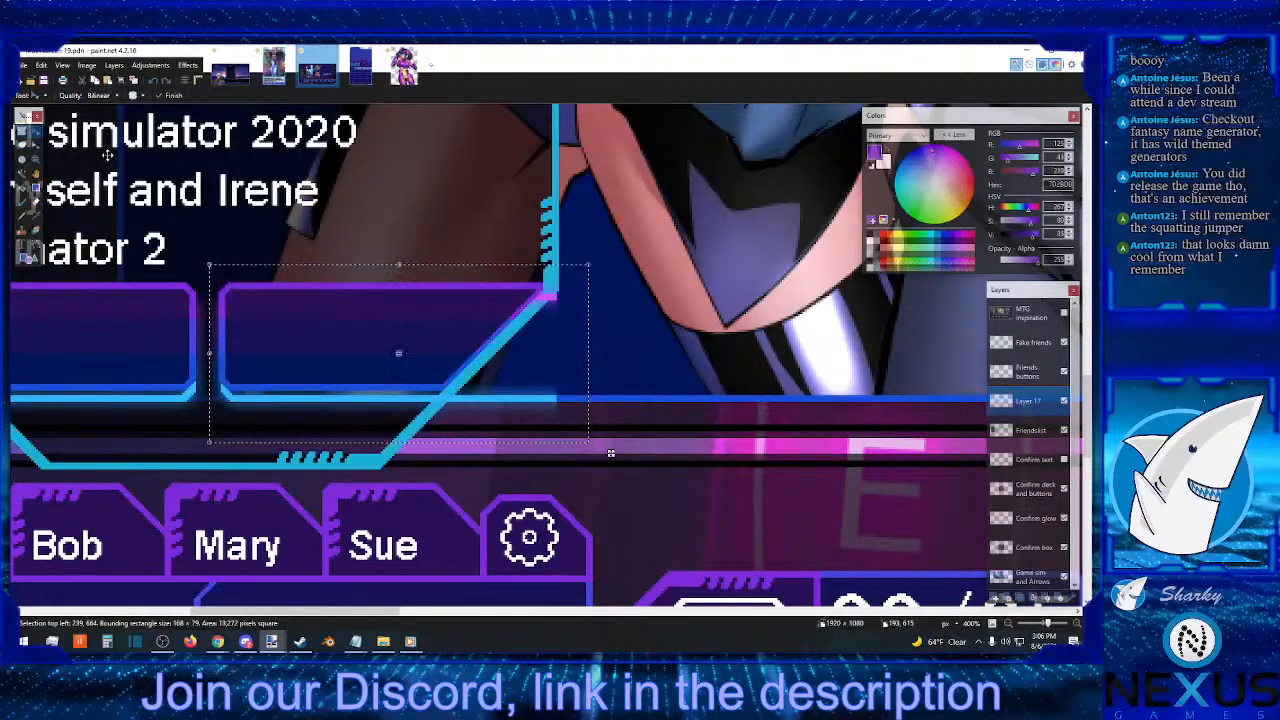
{"action": "key", "text": "ctrl+d"}
{"action": "key", "text": "ctrl+z"}
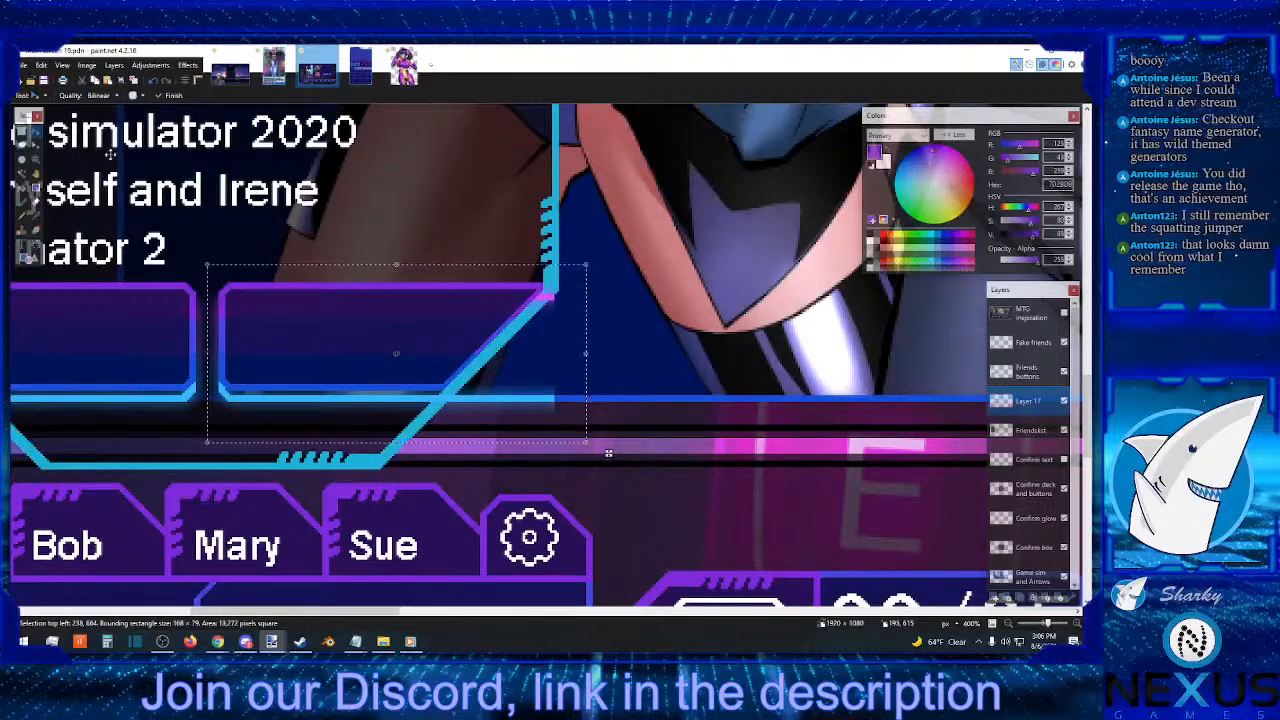
{"action": "left_click", "coordinate": [24, 132]}
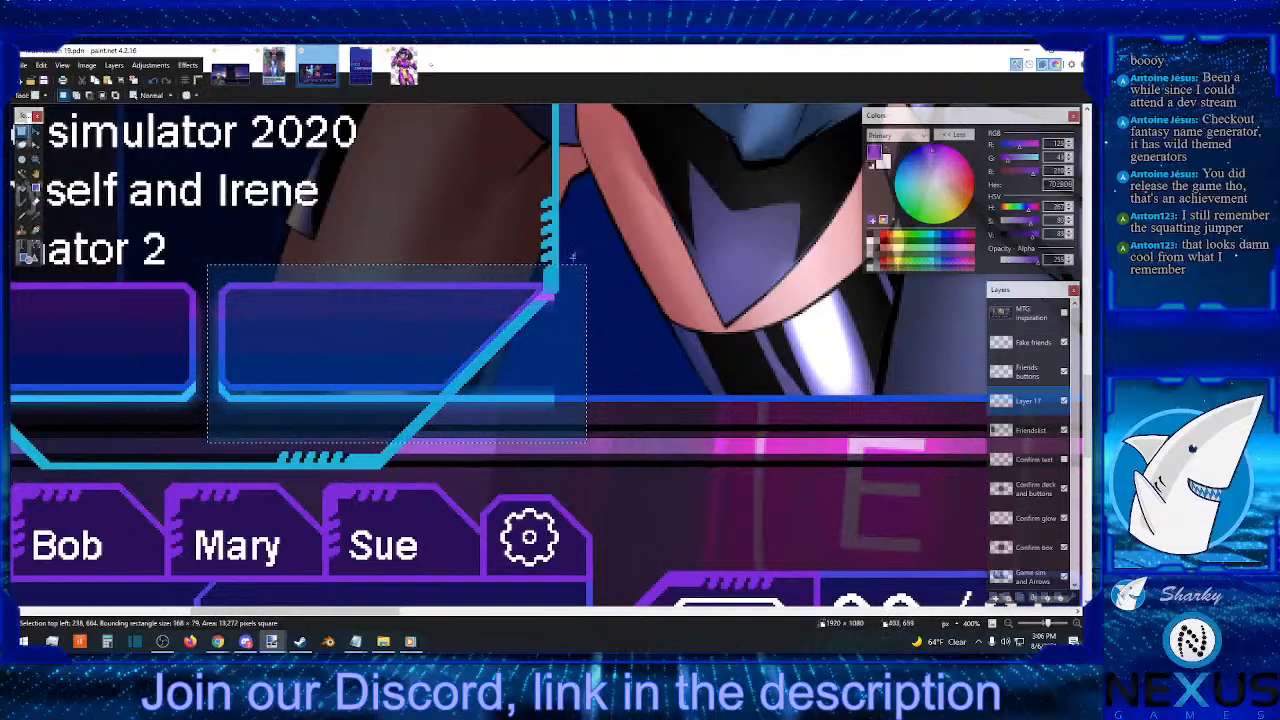
{"action": "left_click", "coordinate": [598, 368]}
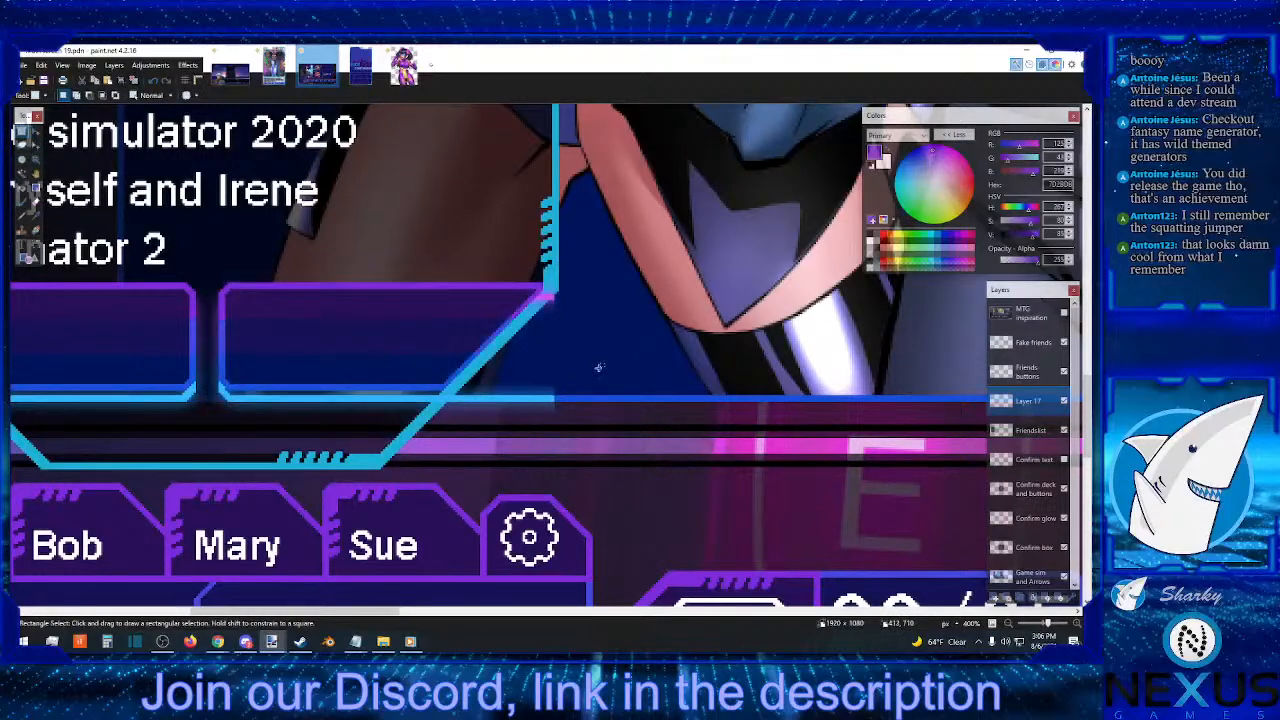
- Delete the remaining glow outside the frame's right diagonal, first at its upper corner and along the lower cyan line
{"action": "left_click_drag", "start_coordinate": [574, 279], "coordinate": [532, 411]}
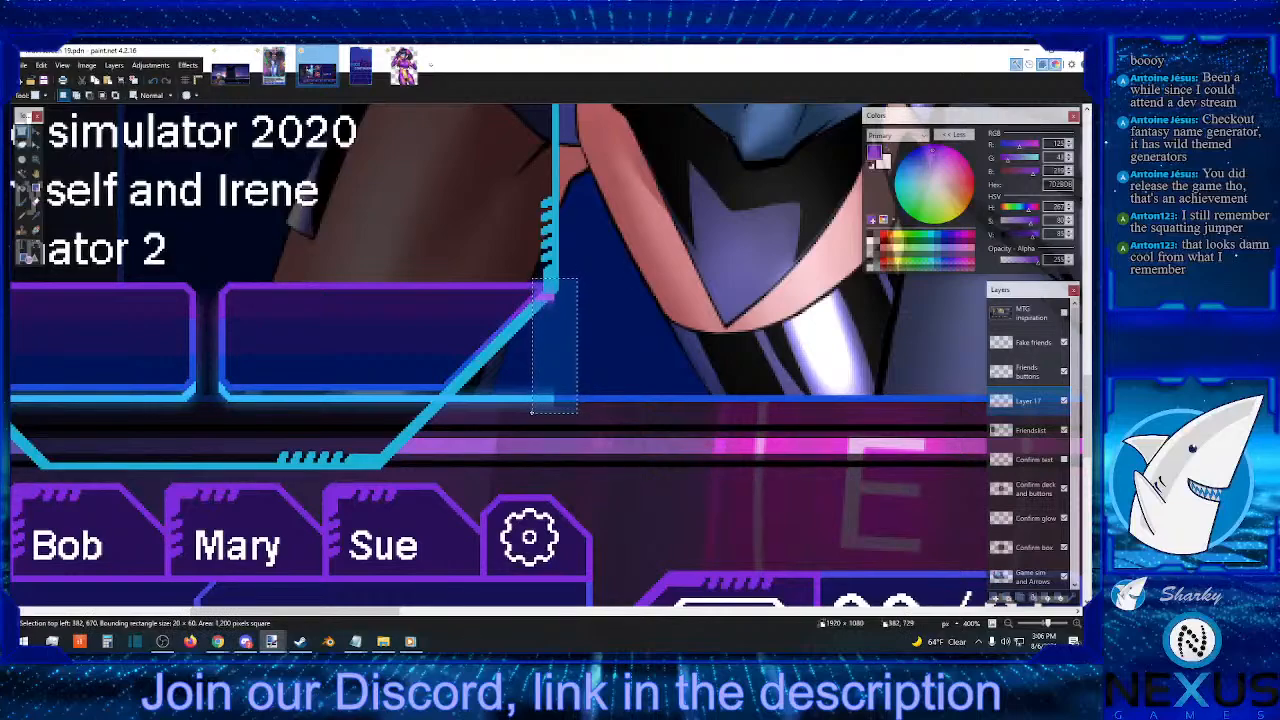
{"action": "left_click", "coordinate": [541, 420]}
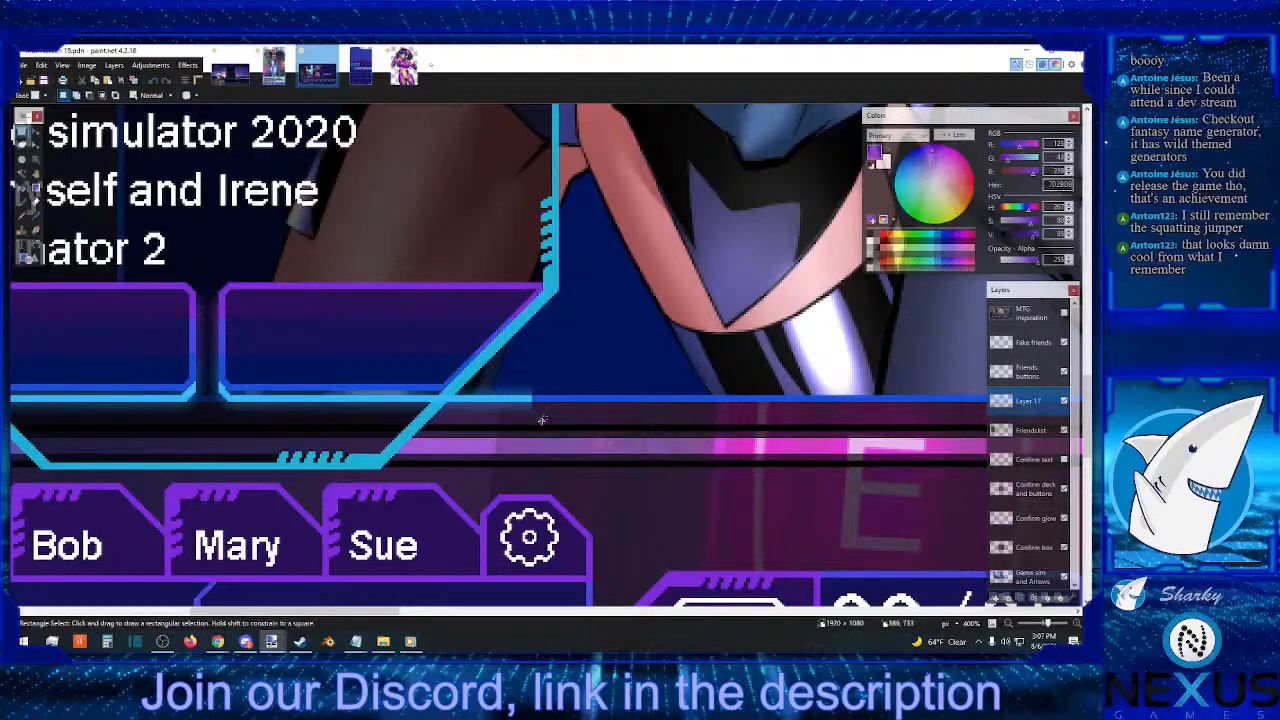
{"action": "left_click_drag", "start_coordinate": [541, 423], "coordinate": [441, 379]}
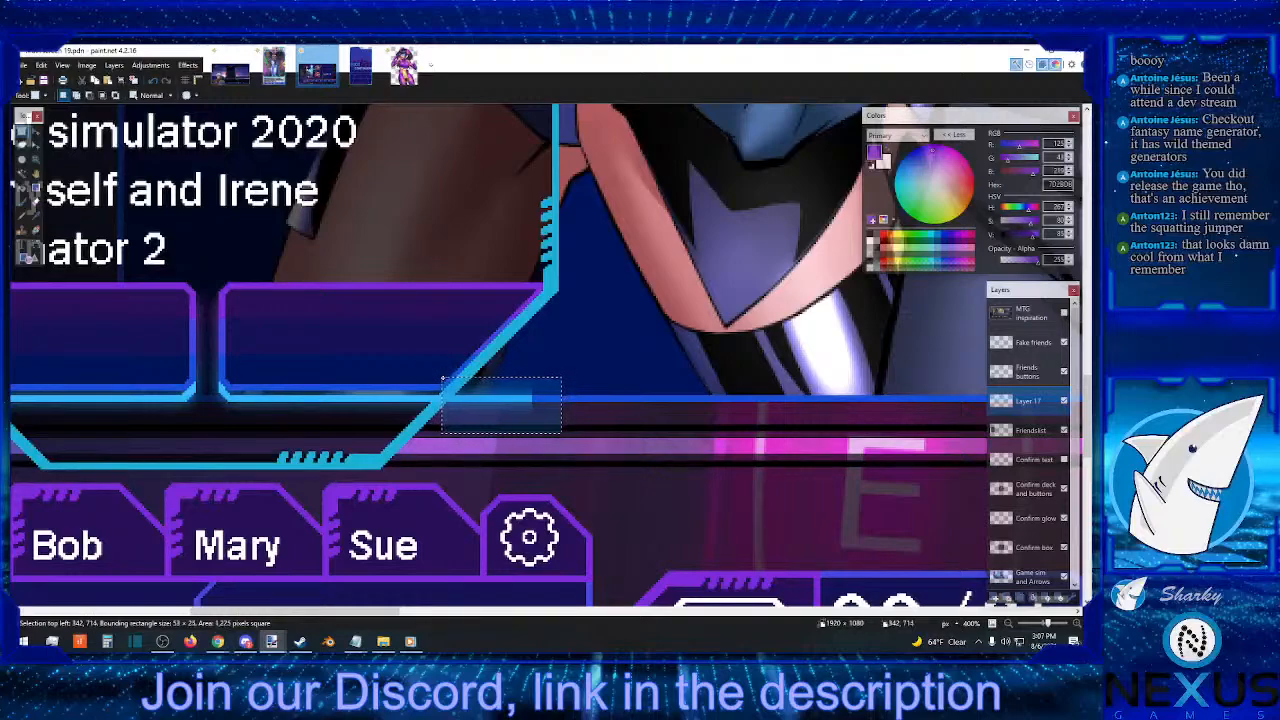
{"action": "key", "text": "Delete"}
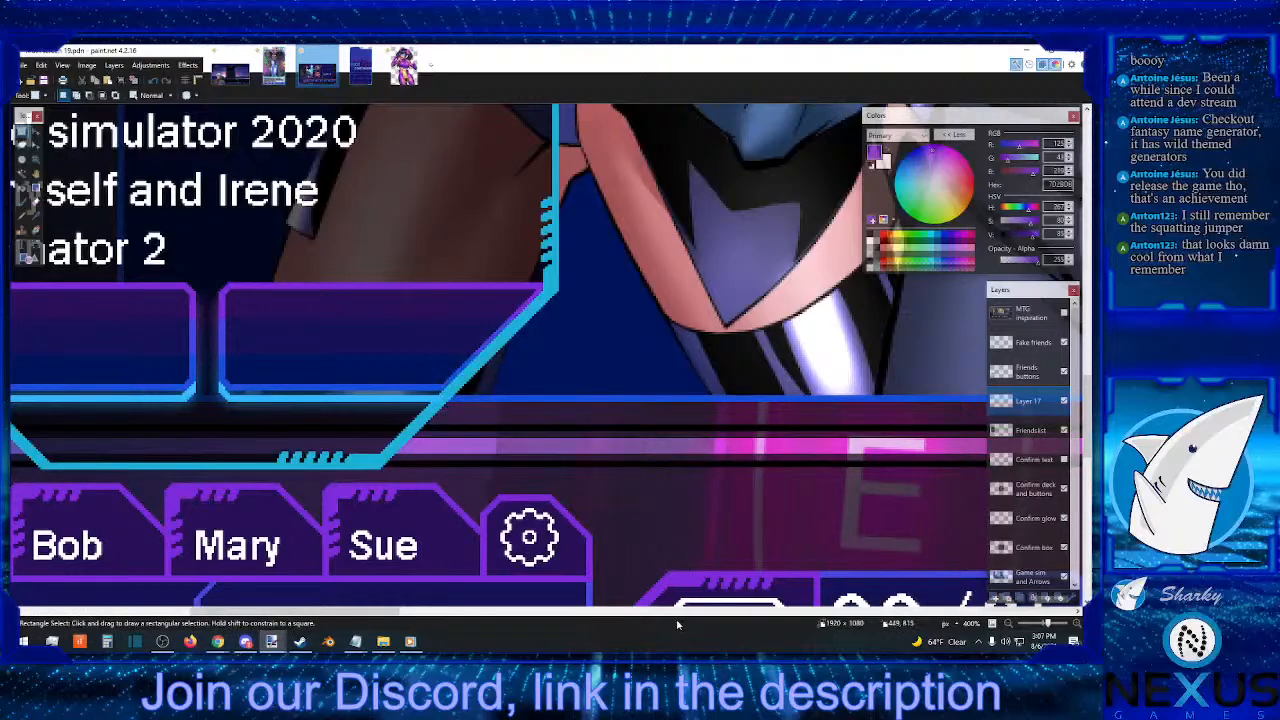
- Delete the leftover glow line outside the frame's left diagonal, starting with a 54 × 27 pixel selection and trimming the remnants near the frame
{"action": "left_click_drag", "start_coordinate": [268, 614], "coordinate": [168, 614]}
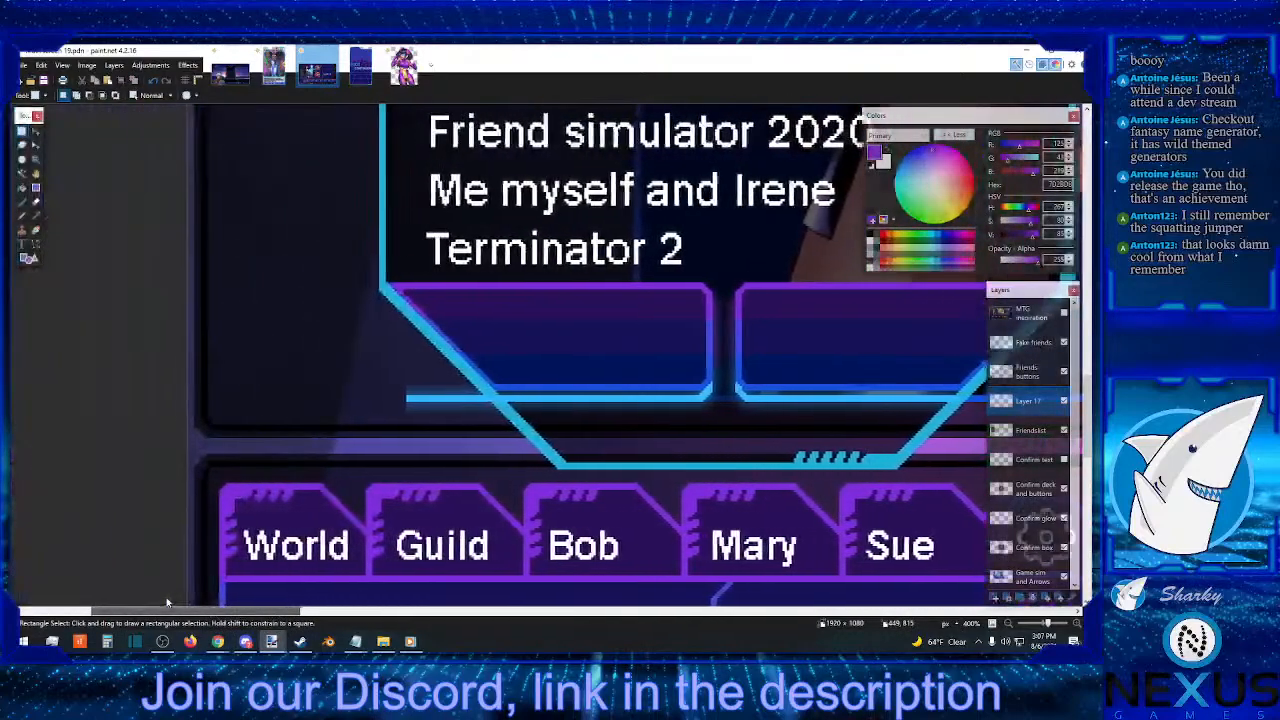
{"action": "left_click_drag", "start_coordinate": [374, 443], "coordinate": [496, 382]}
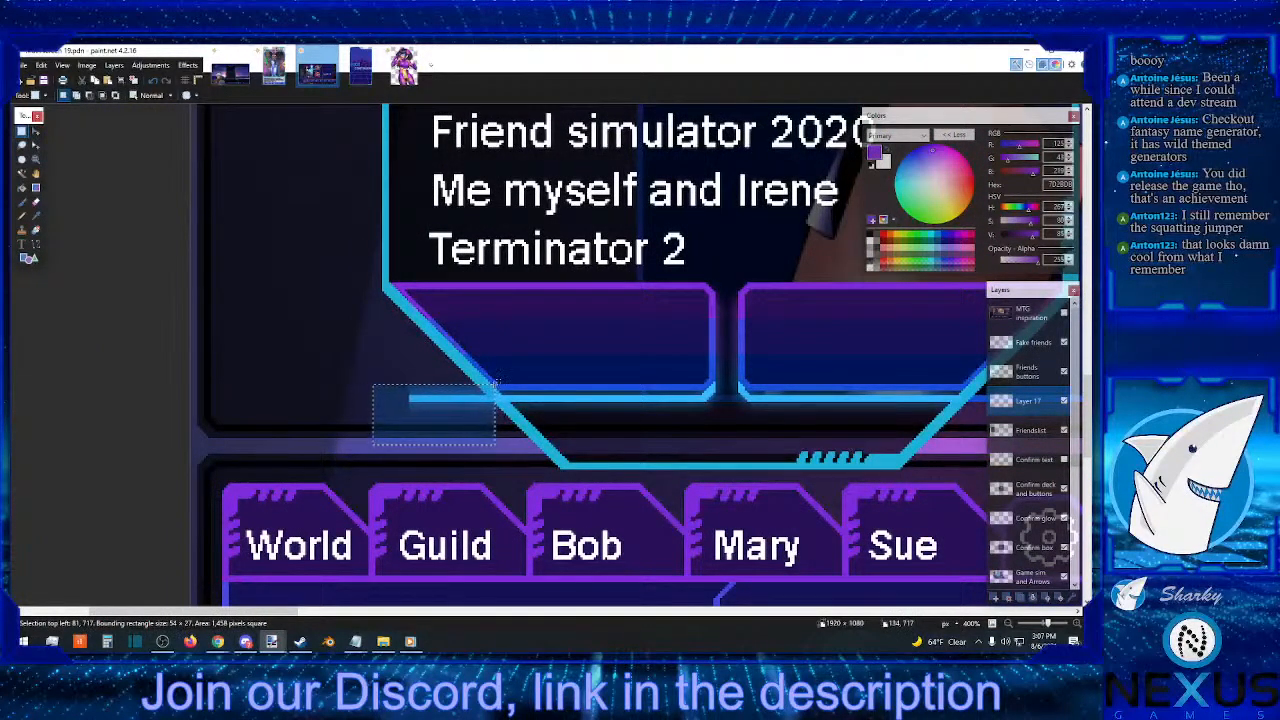
{"action": "key", "text": "Delete"}
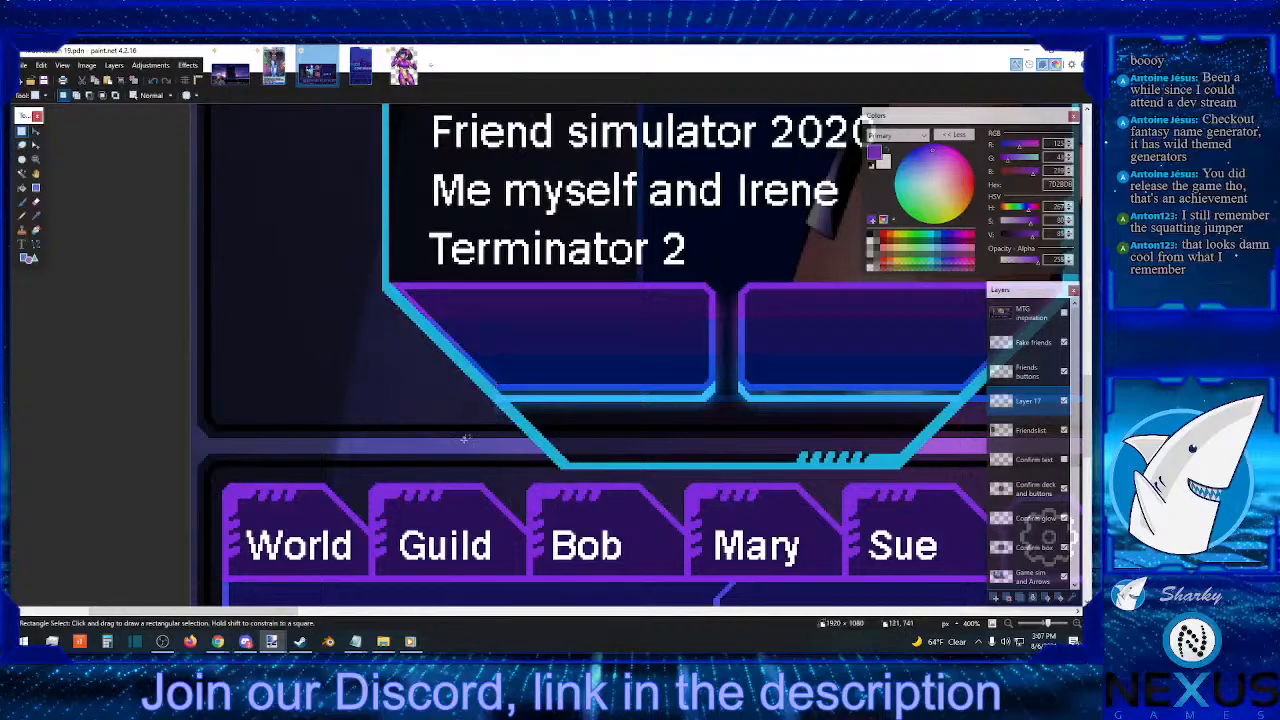
{"action": "left_click_drag", "start_coordinate": [464, 439], "coordinate": [497, 382]}
{"action": "key", "text": "Delete"}
{"action": "left_click_drag", "start_coordinate": [480, 439], "coordinate": [502, 405]}
{"action": "left_click", "coordinate": [502, 405]}
- Try to trim the glow beside the frame's right diagonal with an 11 × 11 pixel selection, undo the trim and deselect
{"action": "left_click_drag", "start_coordinate": [978, 424], "coordinate": [952, 396]}
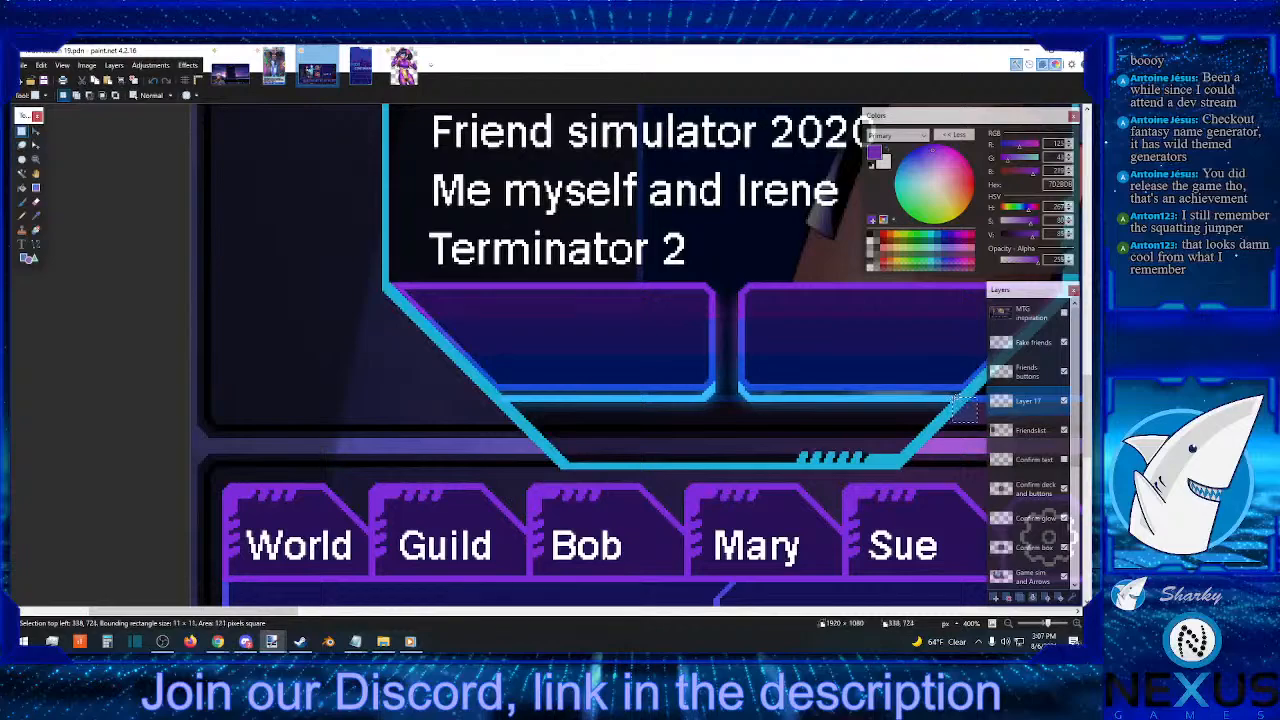
{"action": "left_click", "coordinate": [952, 396]}
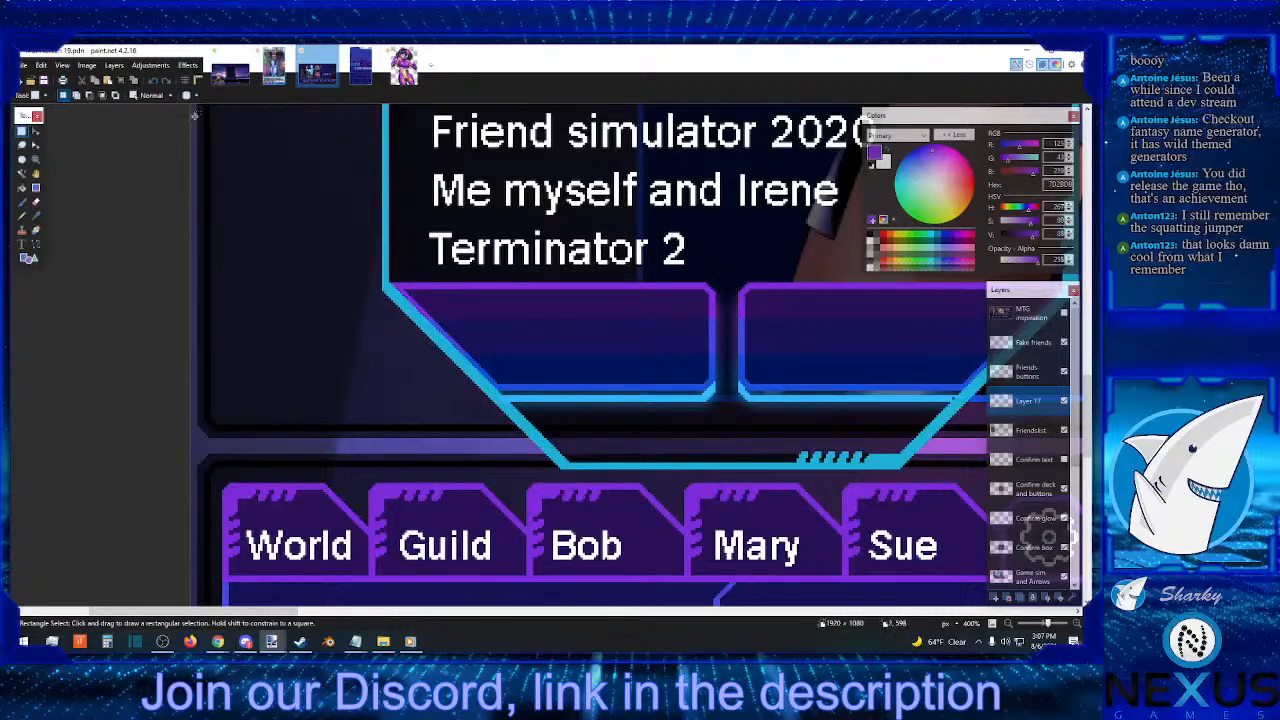
{"action": "left_click", "coordinate": [153, 83]}
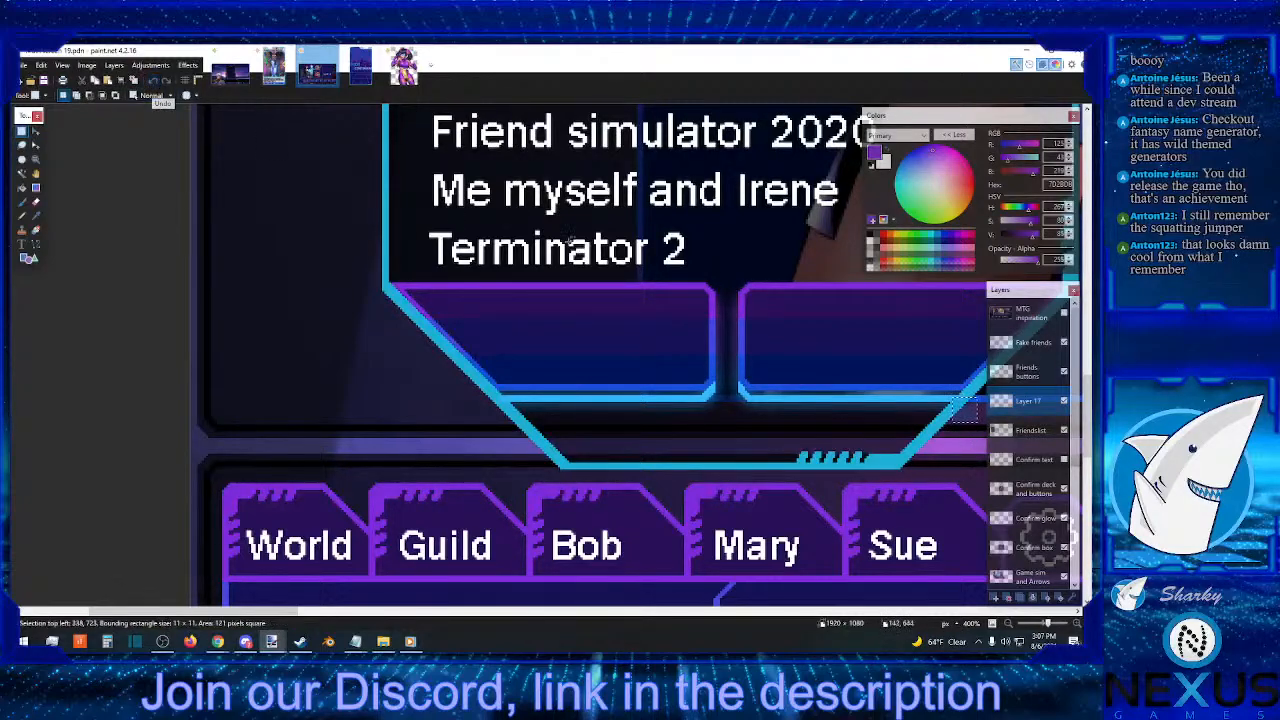
{"action": "left_click", "coordinate": [970, 432]}
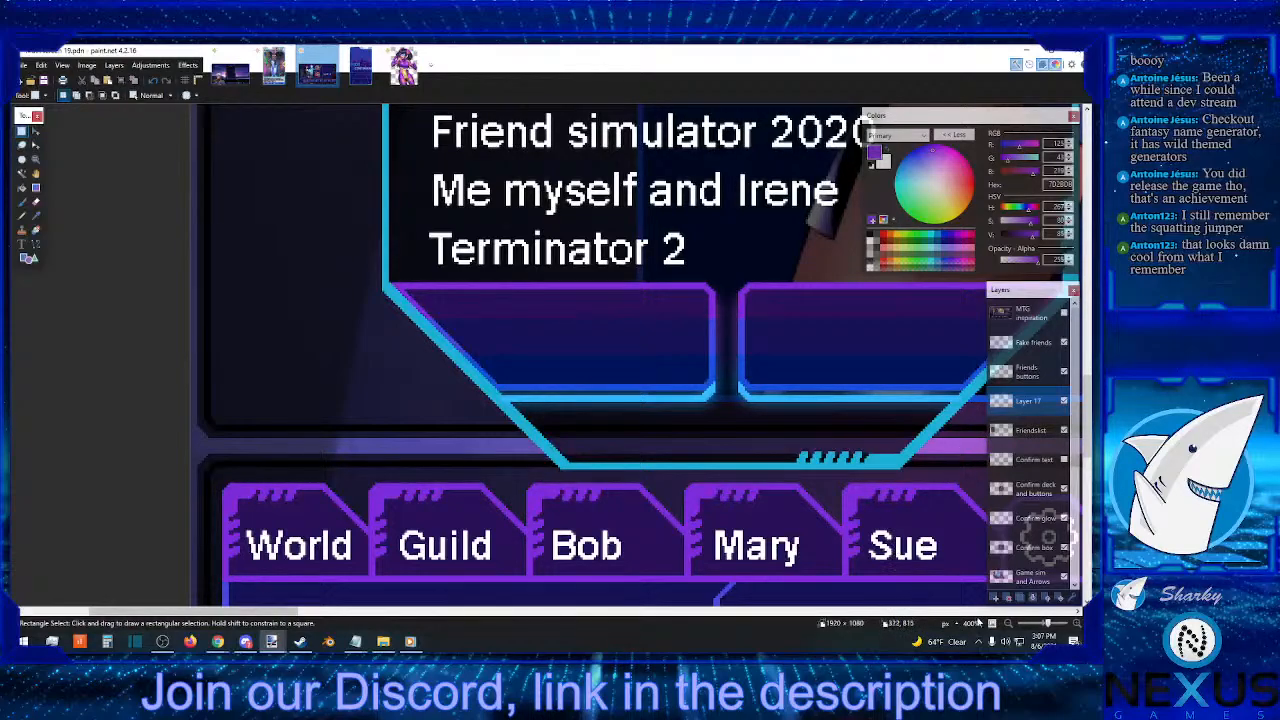
- Examine the trimmed glow around the friends list frame from a full-size overview and again close up
{"action": "left_click", "coordinate": [1008, 624]}
{"action": "left_click", "coordinate": [1008, 624]}
{"action": "left_click", "coordinate": [1008, 624]}
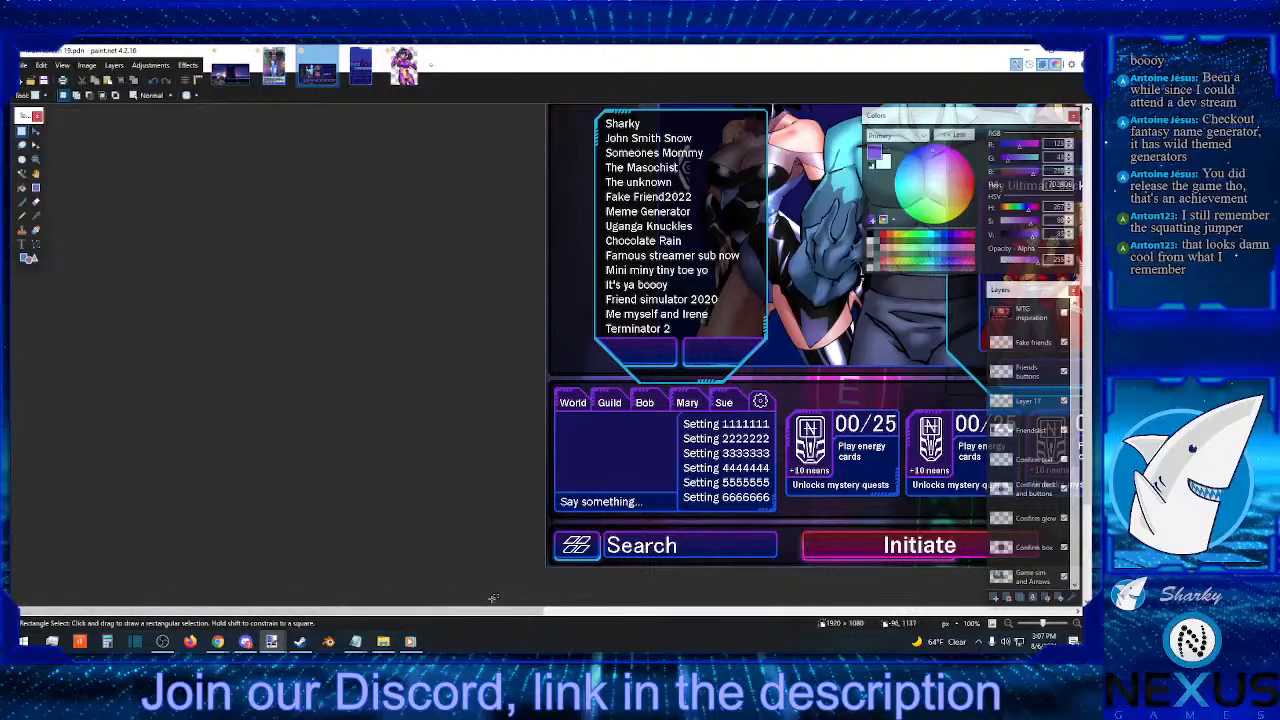
{"action": "left_click_drag", "start_coordinate": [481, 614], "coordinate": [538, 615]}
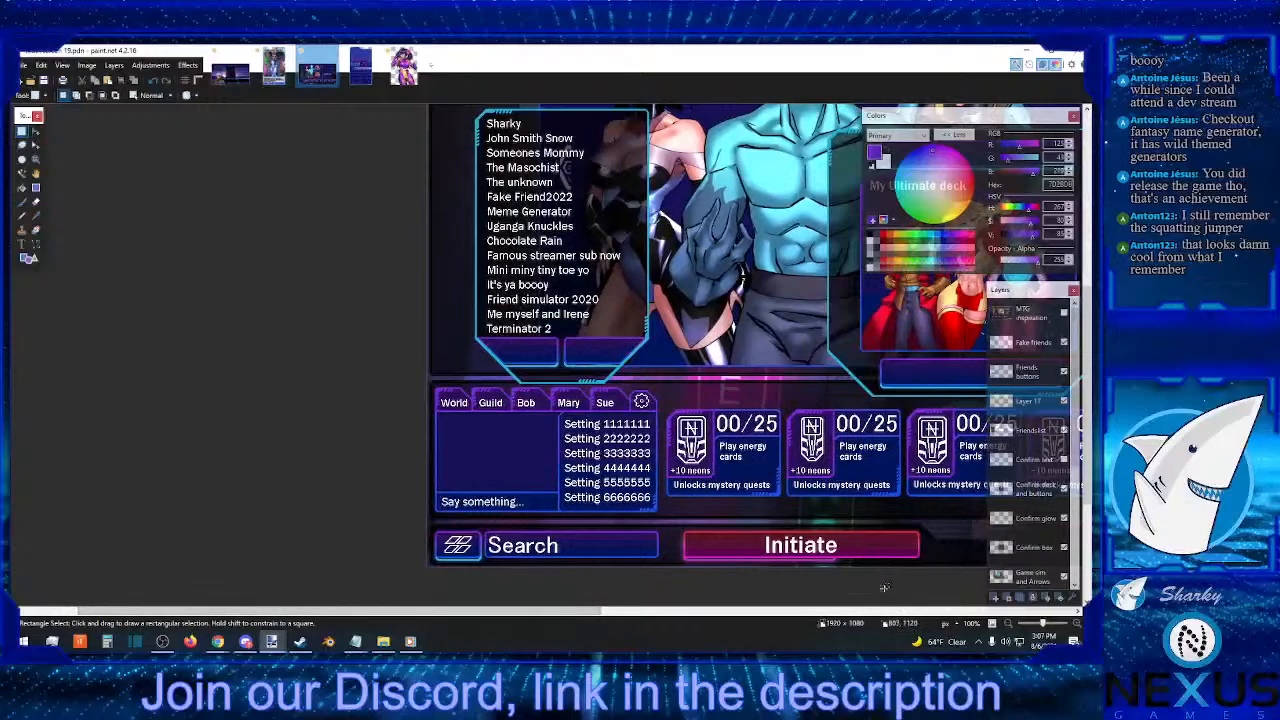
{"action": "left_click", "coordinate": [1077, 624]}
{"action": "left_click", "coordinate": [1077, 624]}
{"action": "left_click", "coordinate": [1077, 624]}
{"action": "left_click", "coordinate": [1077, 624]}
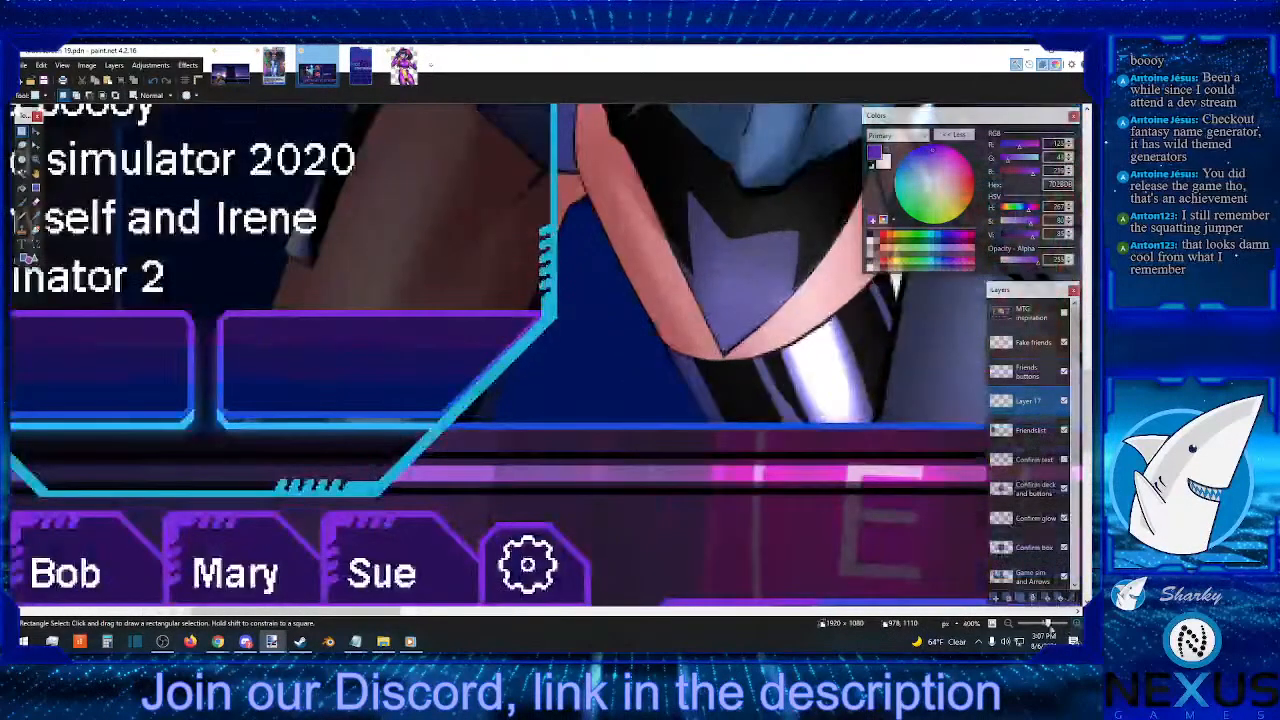
{"action": "left_click", "coordinate": [585, 613]}
{"action": "left_click_drag", "start_coordinate": [569, 614], "coordinate": [287, 610]}
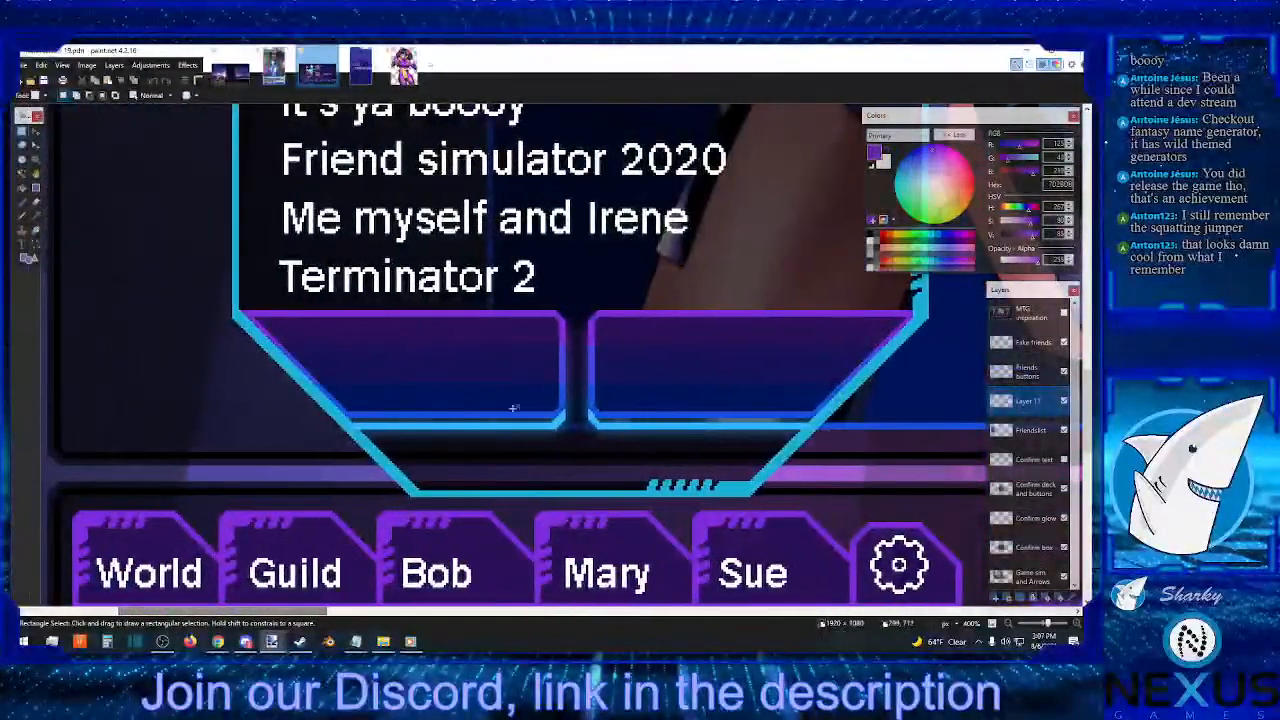
- Select the hatched lower-right corner of the friends frame with a 62 × 12 pixel rectangle and make the Friendslist layer active
{"action": "scroll", "coordinate": [540, 408], "scroll_direction": "down", "scroll_amount": 1}
{"action": "left_click", "coordinate": [1030, 343]}
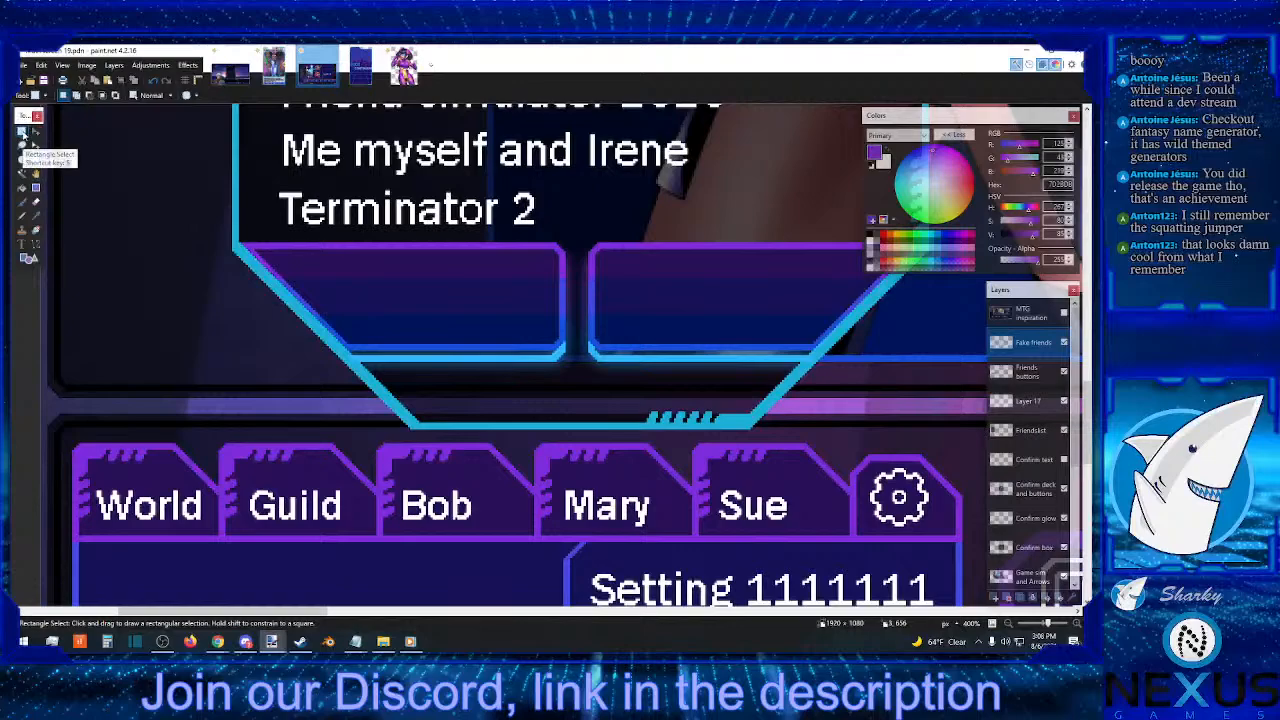
{"action": "left_click_drag", "start_coordinate": [638, 433], "coordinate": [777, 409]}
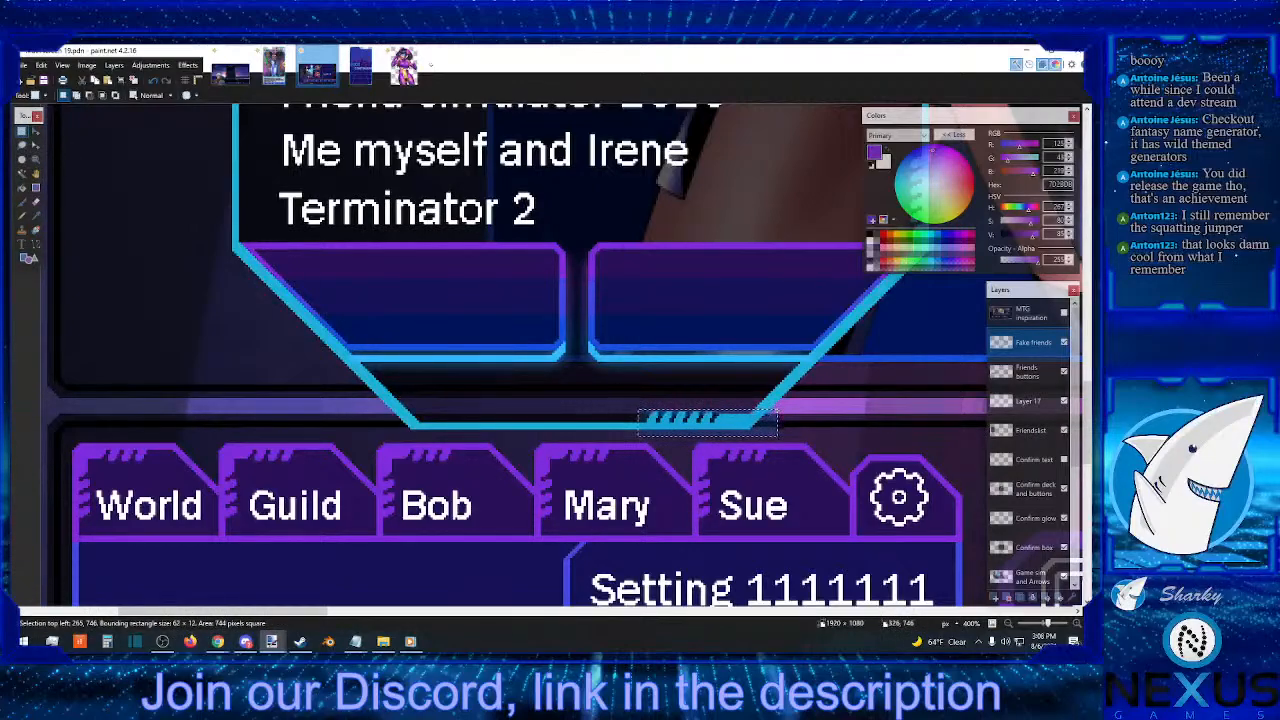
{"action": "left_click", "coordinate": [36, 131]}
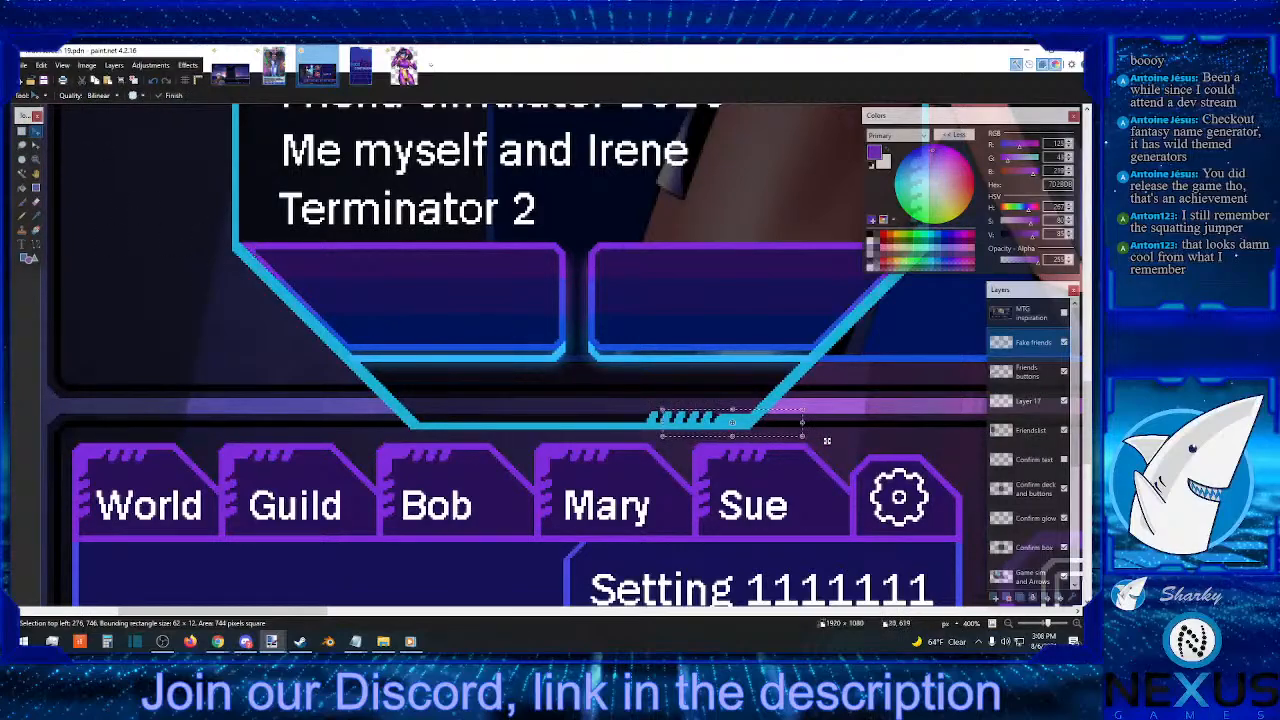
{"action": "left_click_drag", "start_coordinate": [827, 440], "coordinate": [802, 440]}
{"action": "left_click", "coordinate": [1032, 374]}
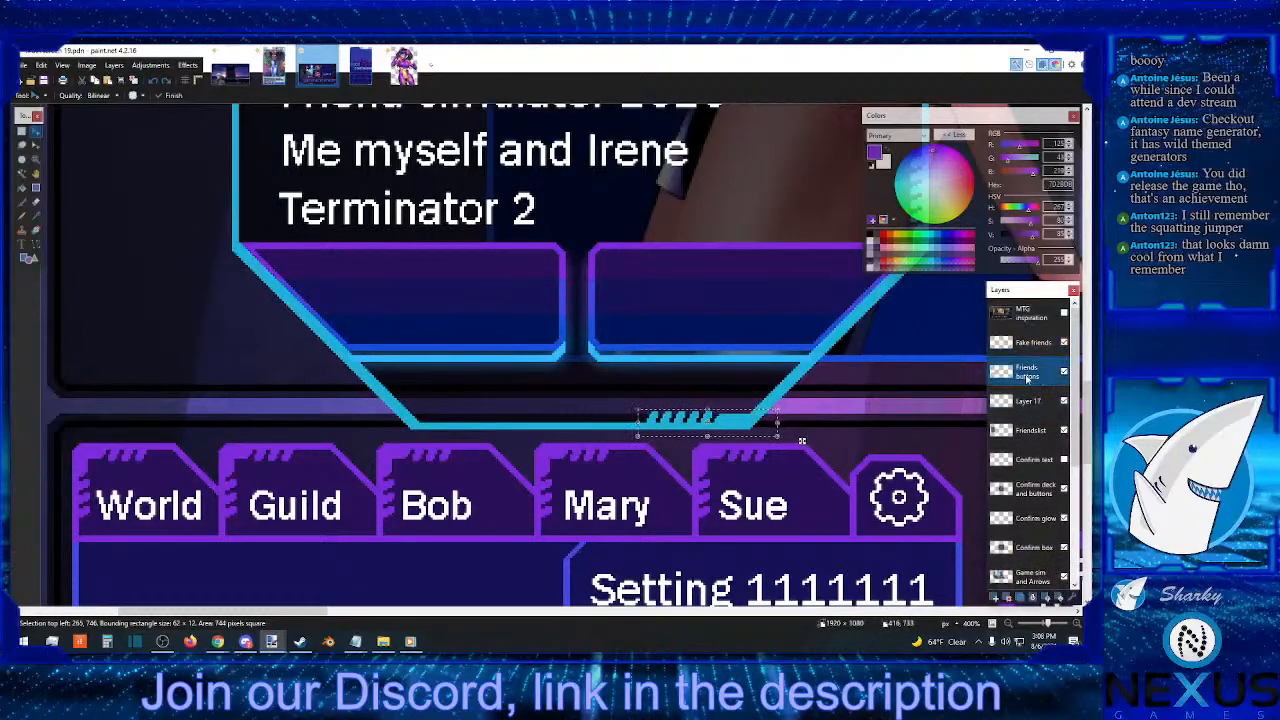
{"action": "left_click", "coordinate": [1040, 433]}
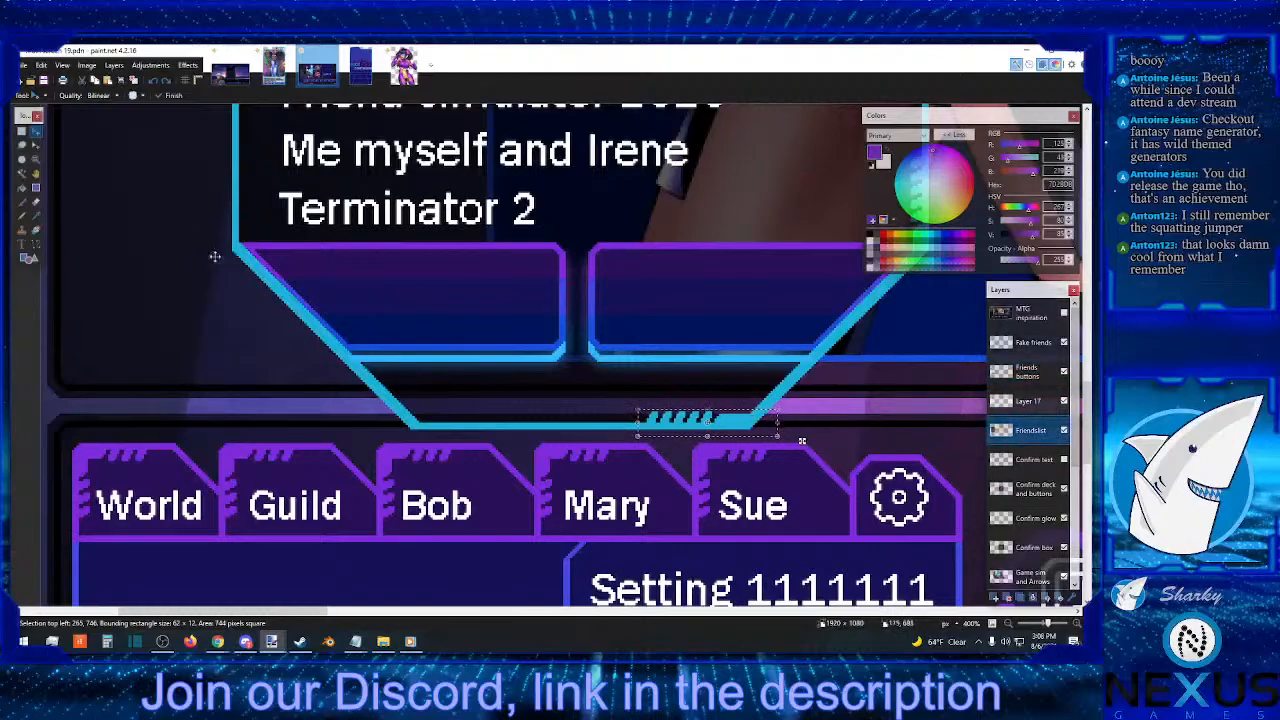
- Move the selected hatched corner up along the frame's right diagonal to 280, 731 and deselect it
{"action": "left_click_drag", "start_coordinate": [802, 440], "coordinate": [820, 414]}
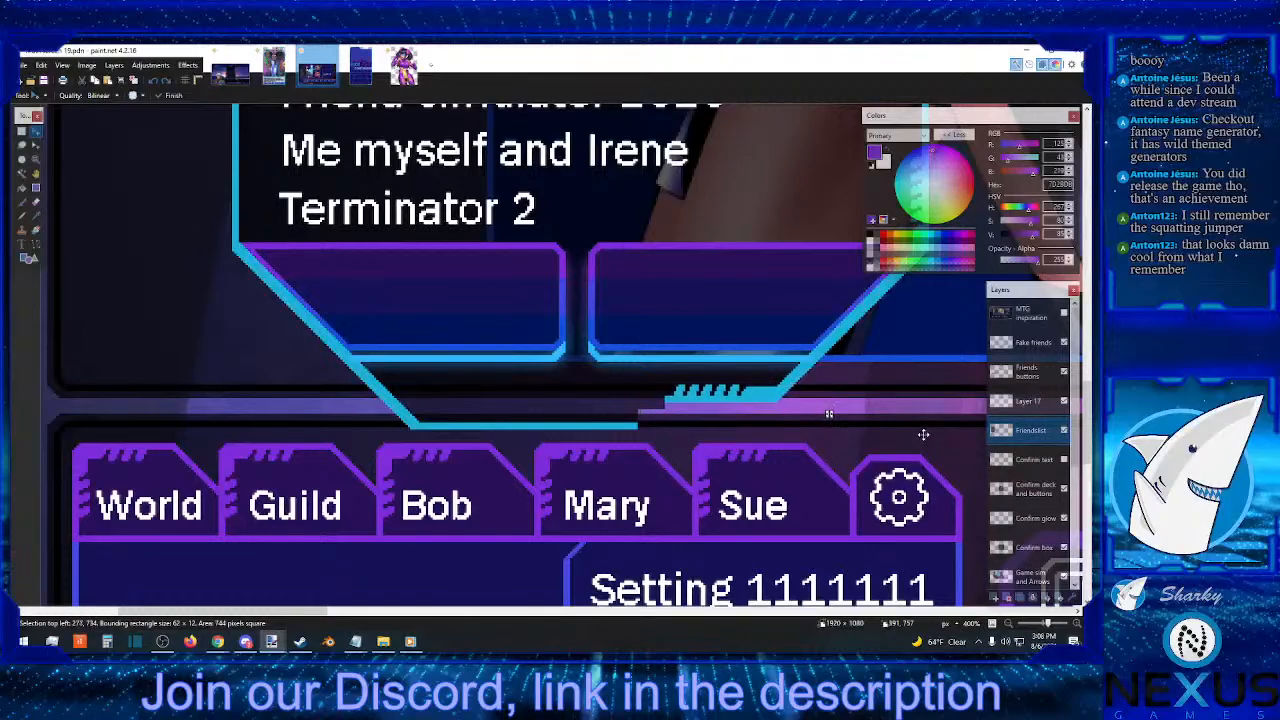
{"action": "key", "text": "Up"}
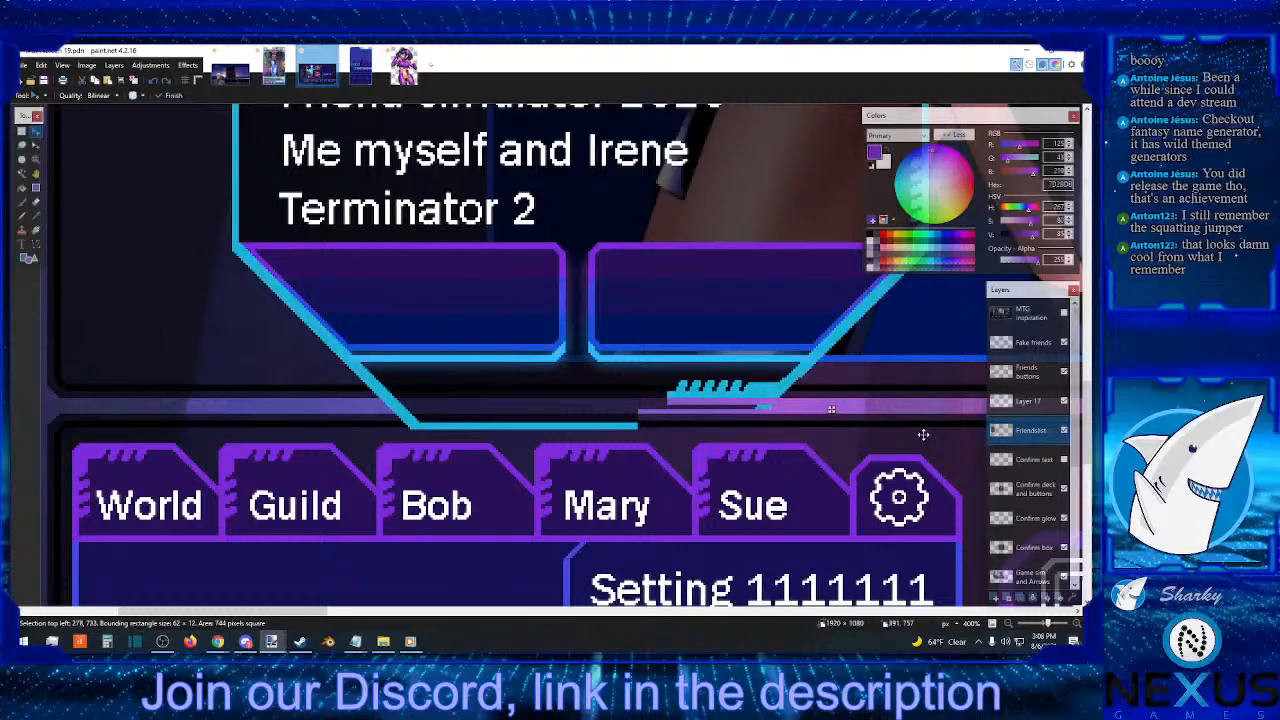
{"action": "key", "text": "Up"}
{"action": "key", "text": "Right"}
{"action": "key", "text": "Right"}
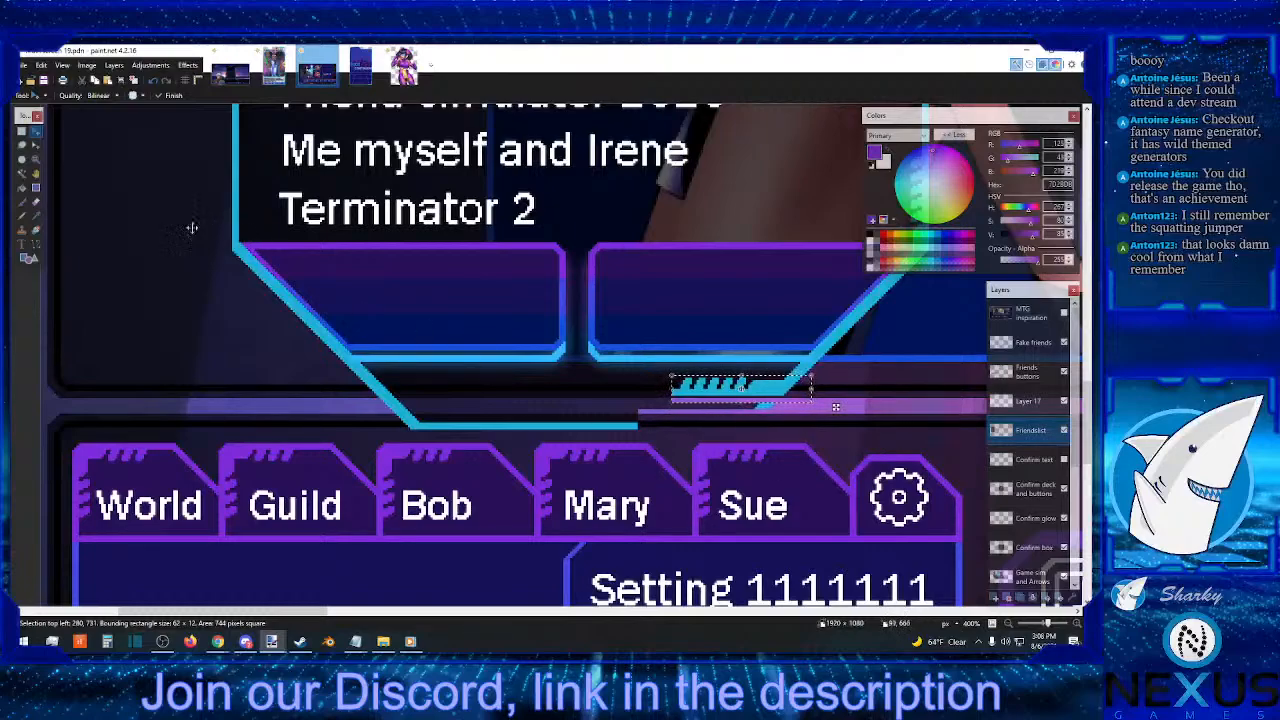
{"action": "left_click", "coordinate": [22, 130]}
{"action": "left_click", "coordinate": [688, 425]}
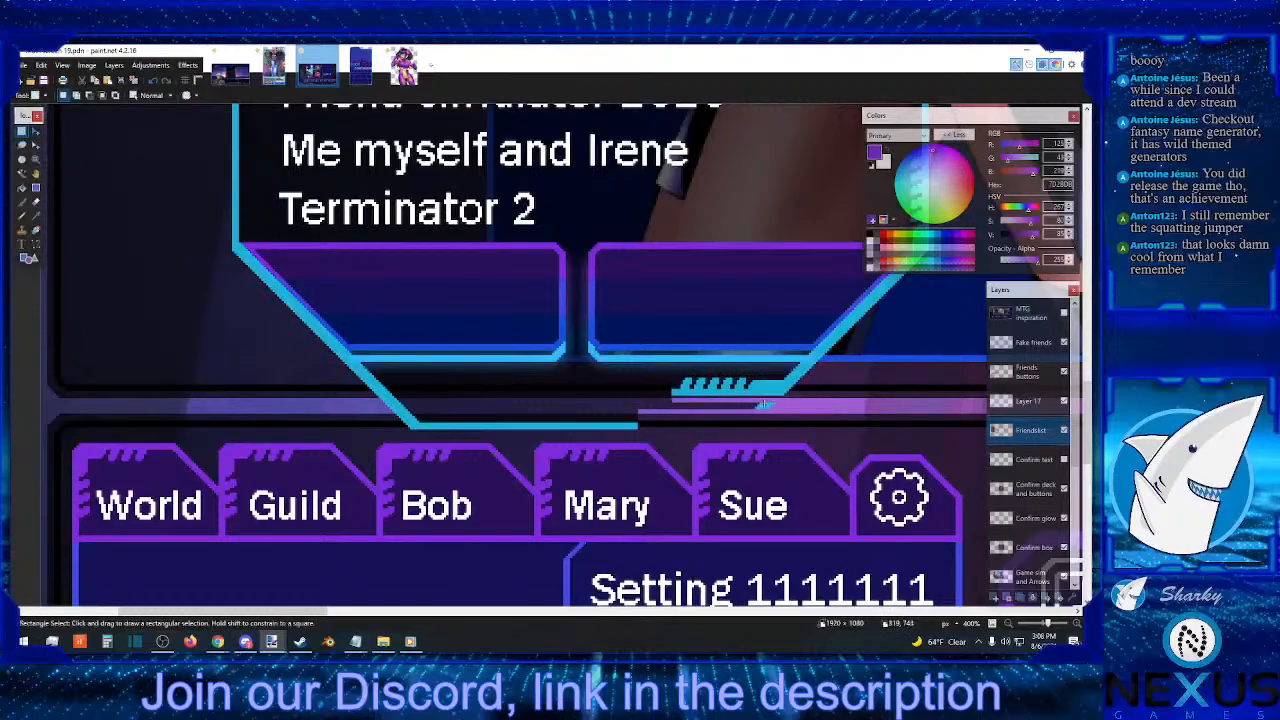
- Delete the leftover pieces beneath the moved corner and the frame's old bottom line with the left diagonal's lower tip
{"action": "left_click_drag", "start_coordinate": [772, 399], "coordinate": [659, 409]}
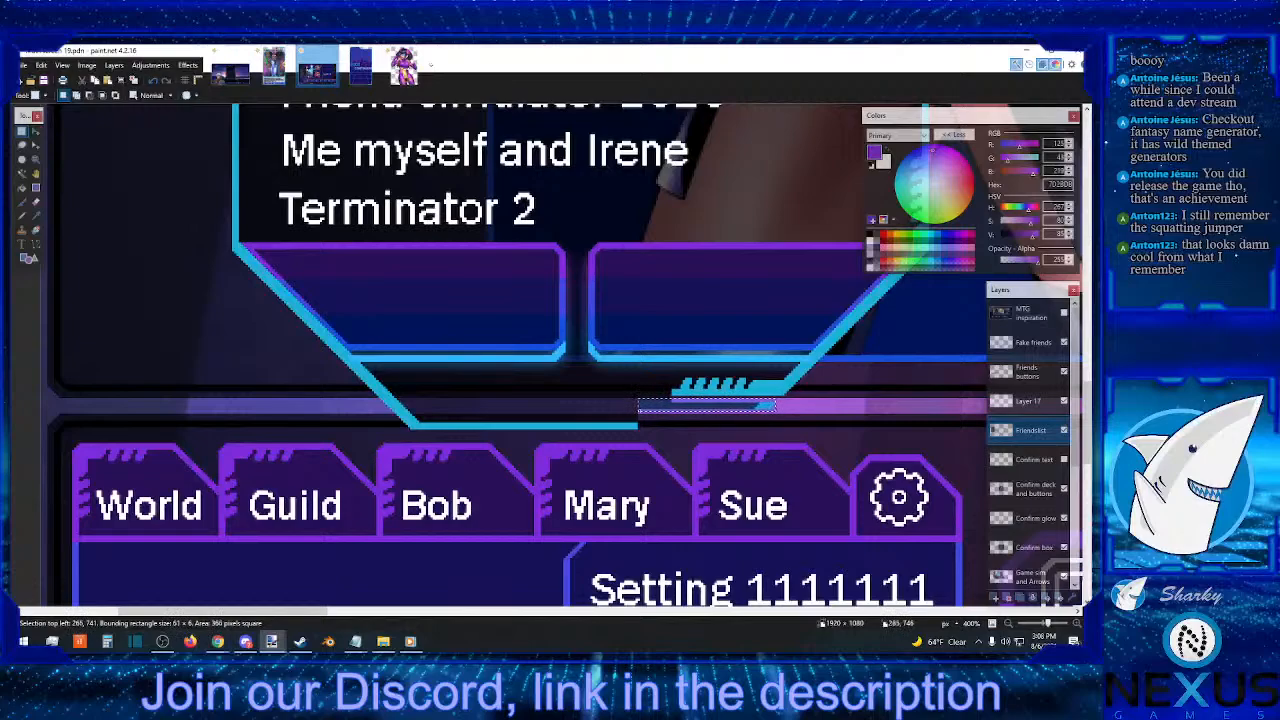
{"action": "left_click", "coordinate": [688, 424]}
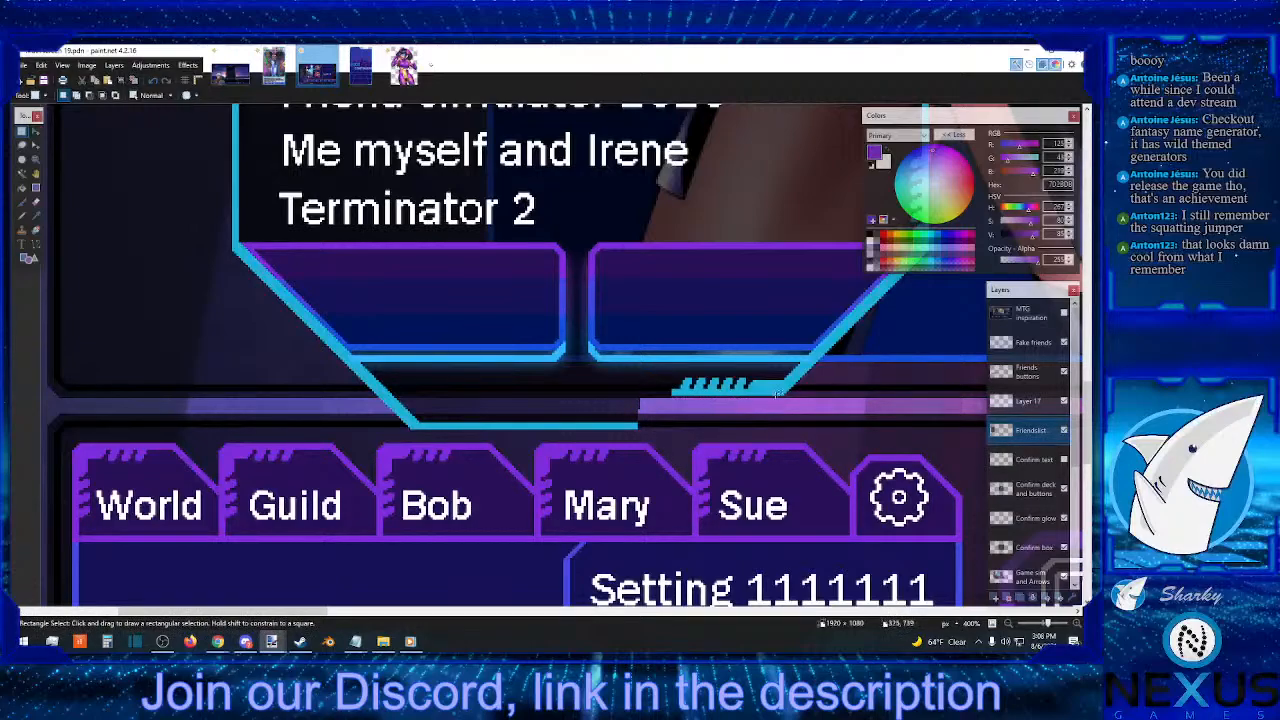
{"action": "left_click_drag", "start_coordinate": [786, 396], "coordinate": [361, 428]}
{"action": "key", "text": "Delete"}
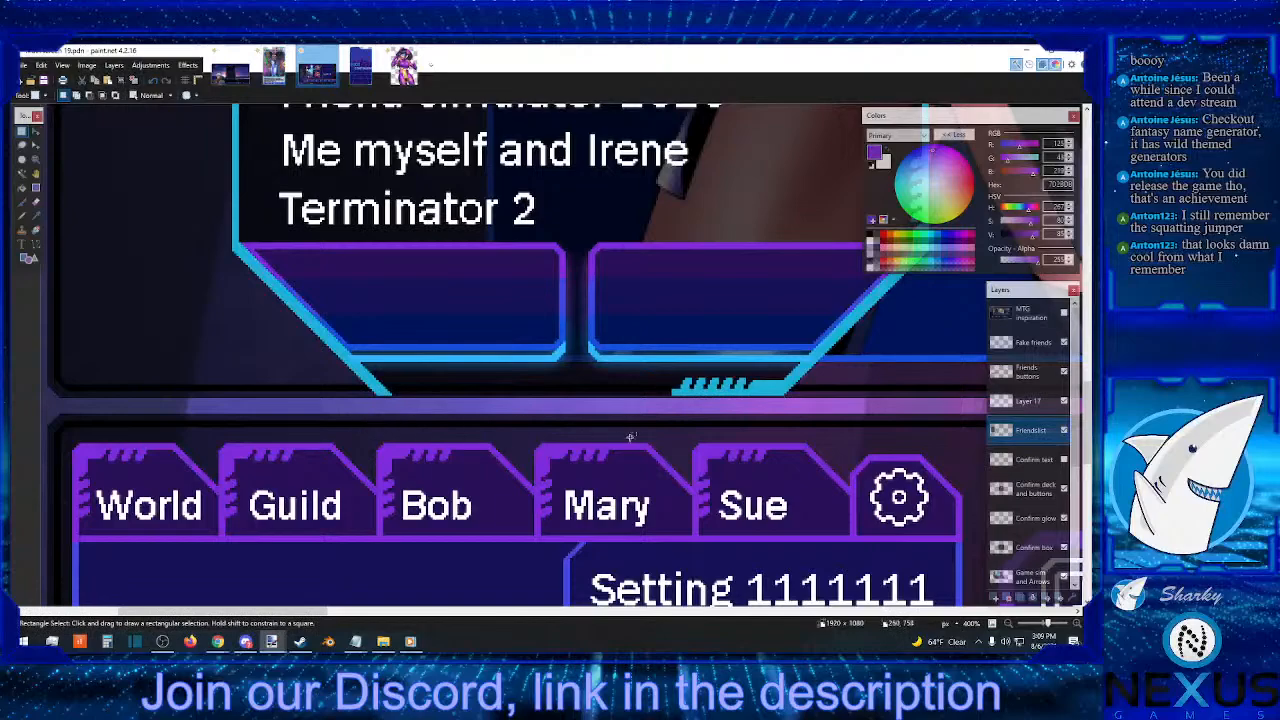
- Stretch a 3 × 9 pixel slice from the hatching's left end to 129 × 9 pixels, closing the bottom line up to the left diagonal
{"action": "left_click_drag", "start_coordinate": [674, 381], "coordinate": [675, 392]}
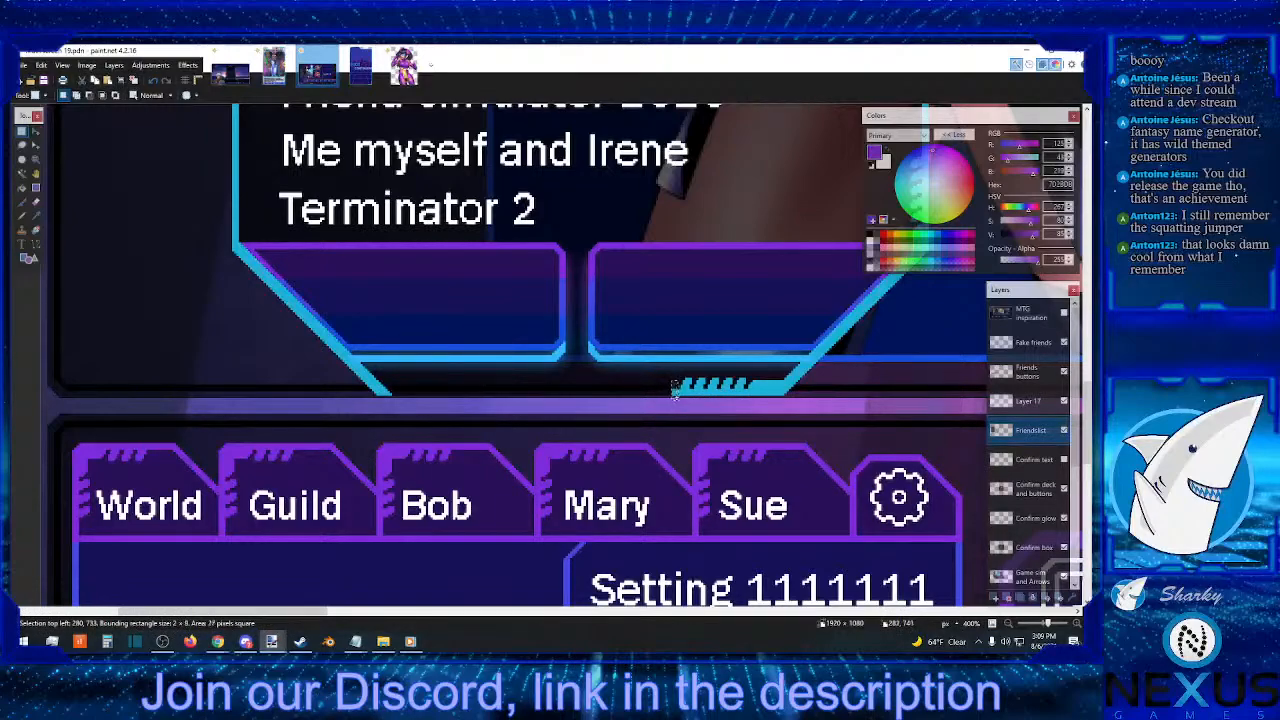
{"action": "left_click", "coordinate": [36, 130]}
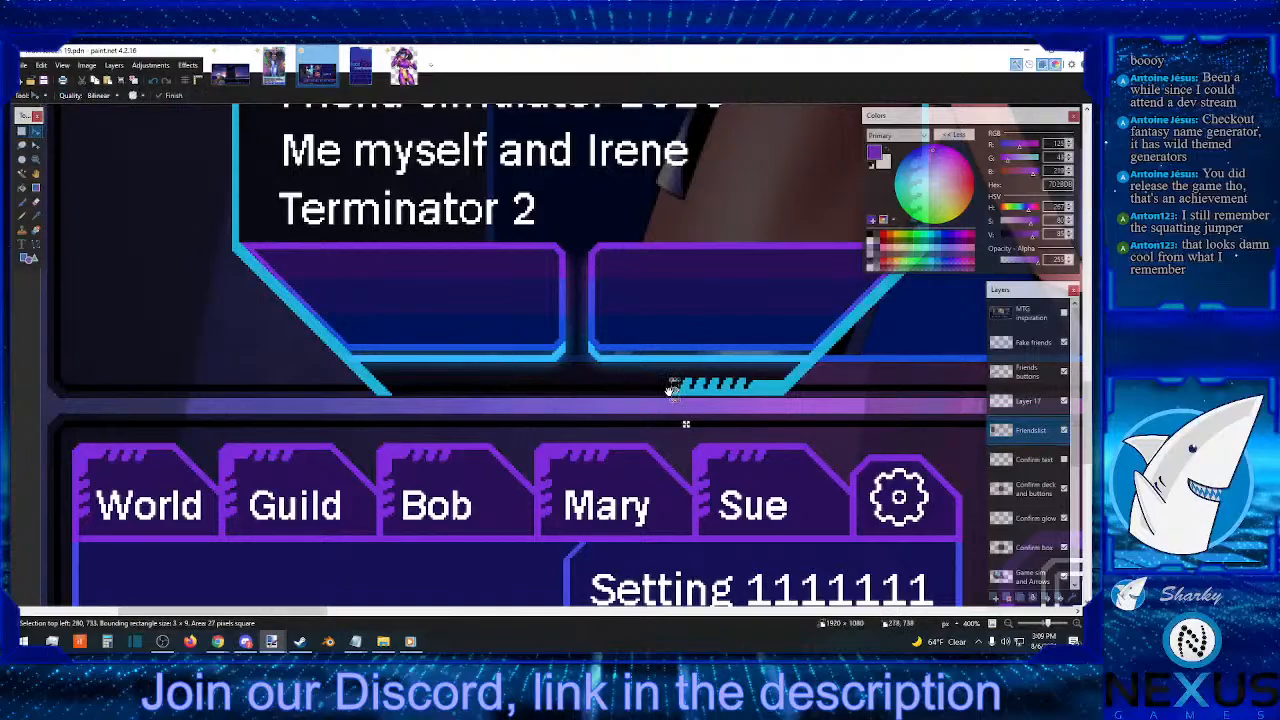
{"action": "left_click_drag", "start_coordinate": [667, 389], "coordinate": [384, 393]}
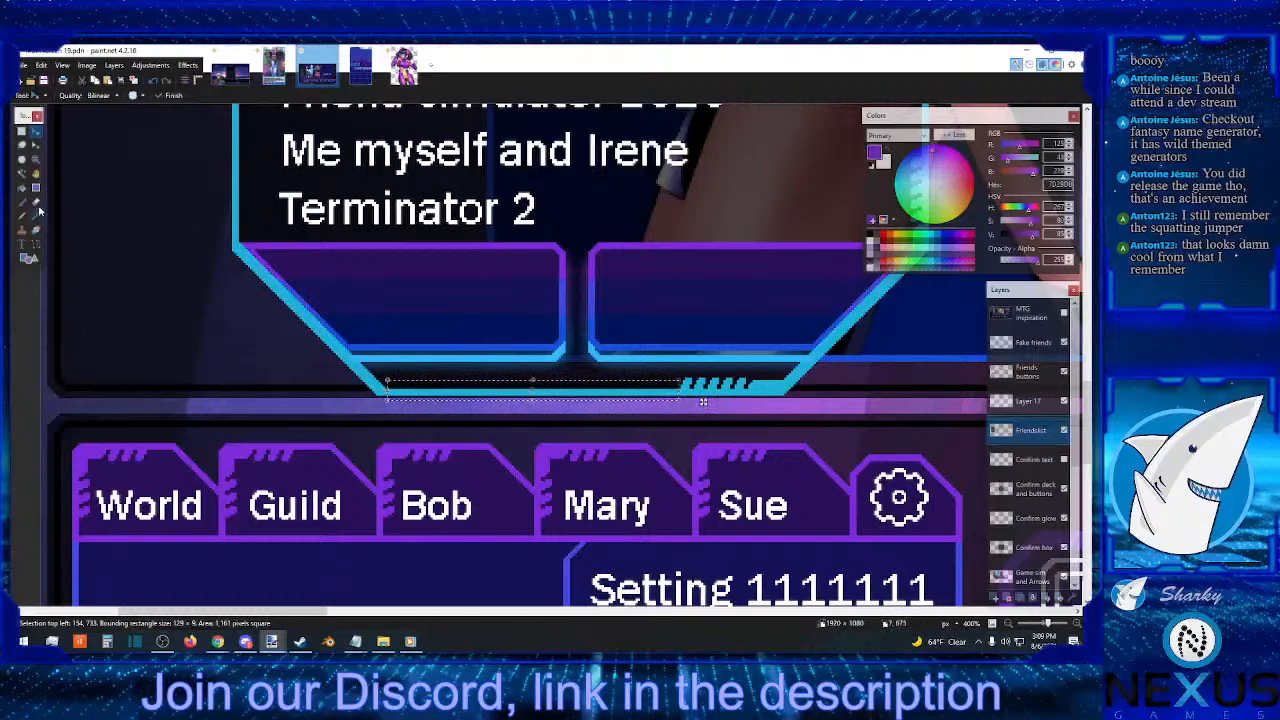
{"action": "left_click", "coordinate": [22, 131]}
{"action": "key", "text": "ctrl+d"}
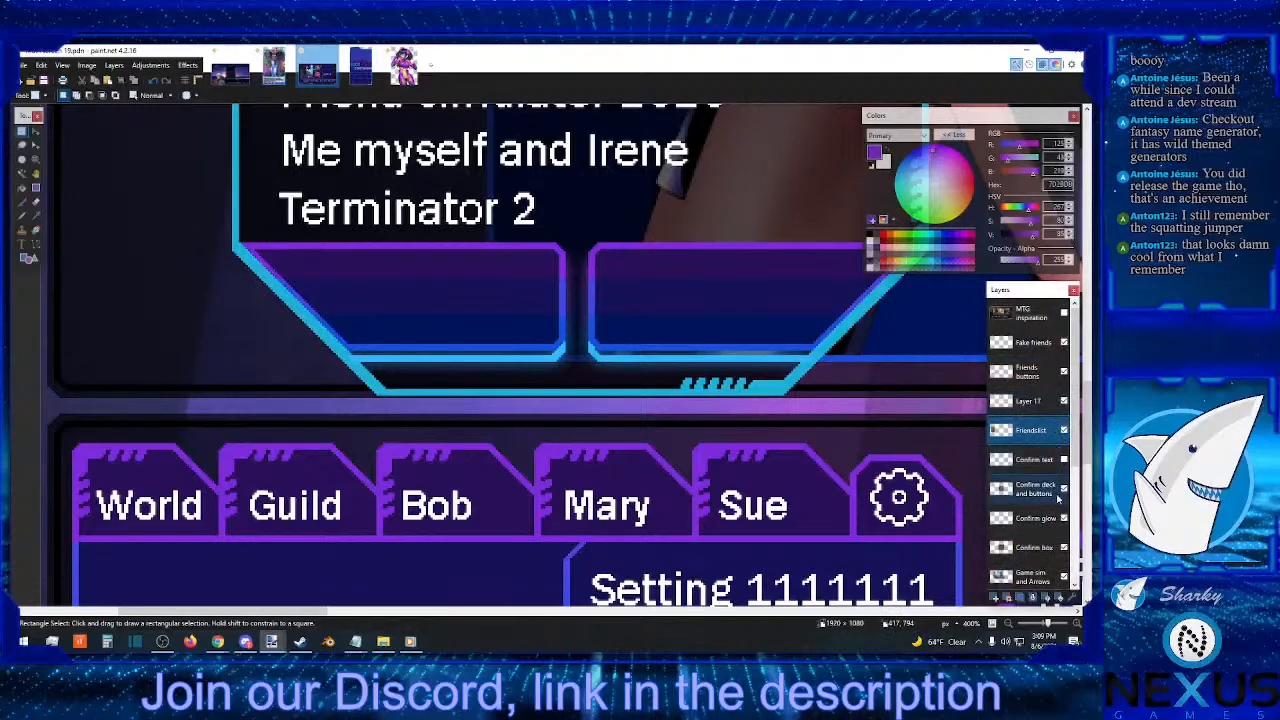
- Check what Layer 17 contains by toggling its visibility and rename the layer "Button glow"
{"action": "left_click", "coordinate": [1064, 401]}
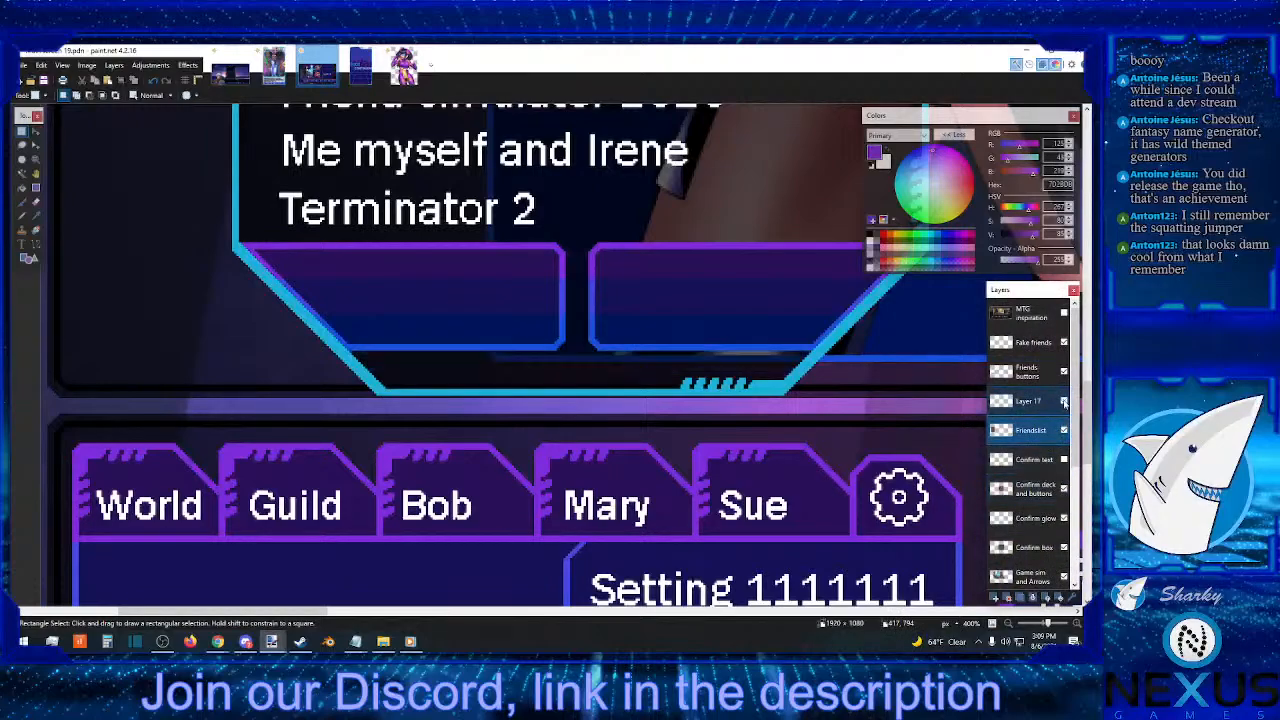
{"action": "left_click", "coordinate": [1064, 401]}
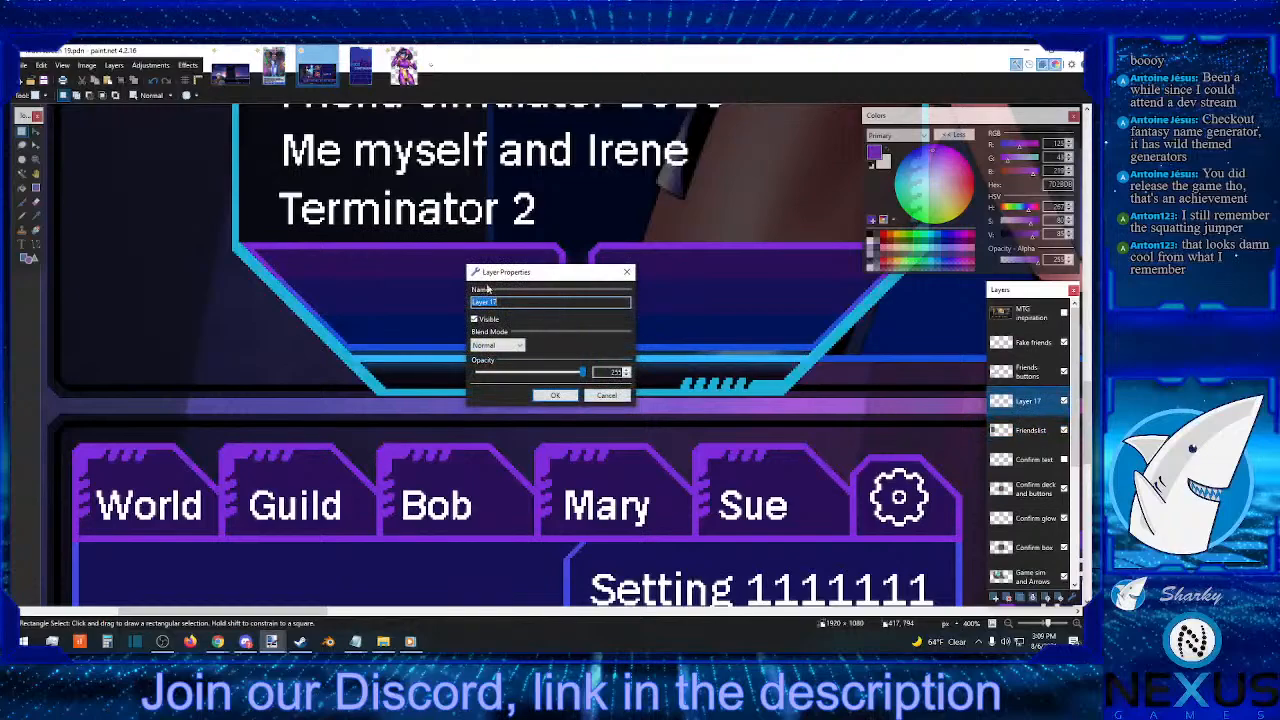
{"action": "left_click", "coordinate": [511, 302]}
{"action": "type", "text": "Bi"}
{"action": "key", "text": "Return"}
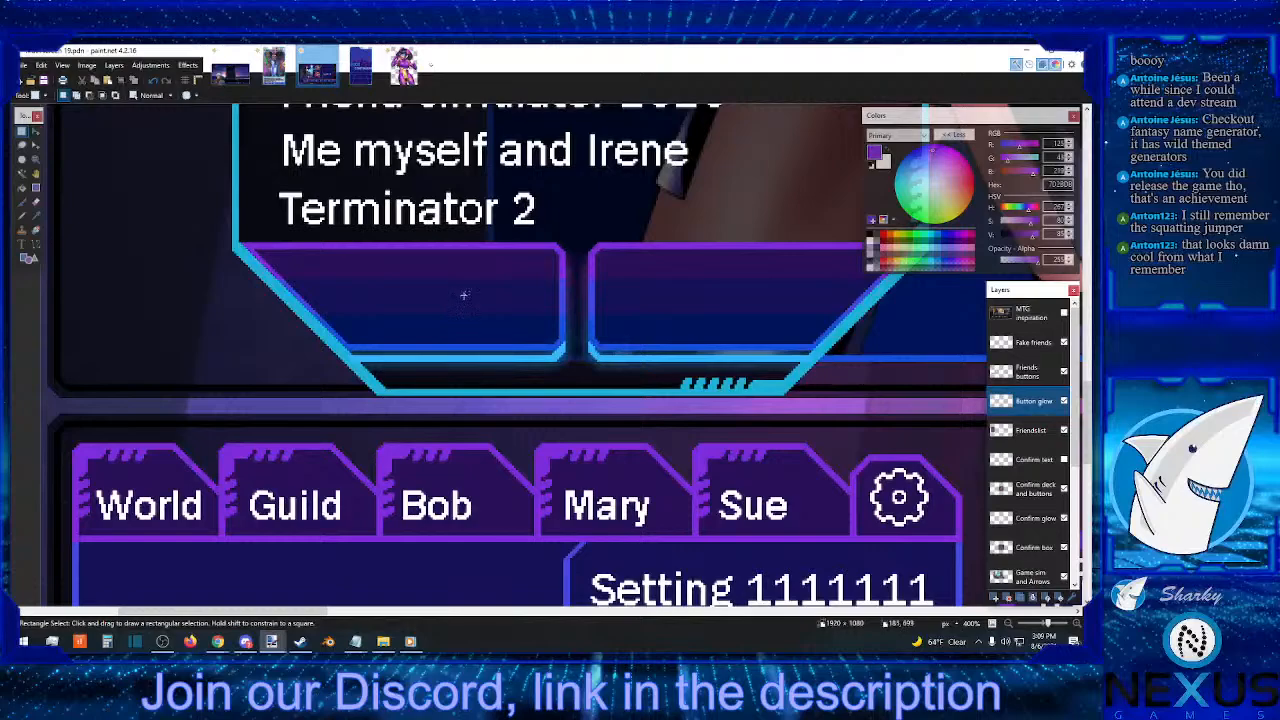
- Review the shortened friends list frame within the whole mockup and return to a 200% view of its buttons
{"action": "left_click", "coordinate": [1010, 625]}
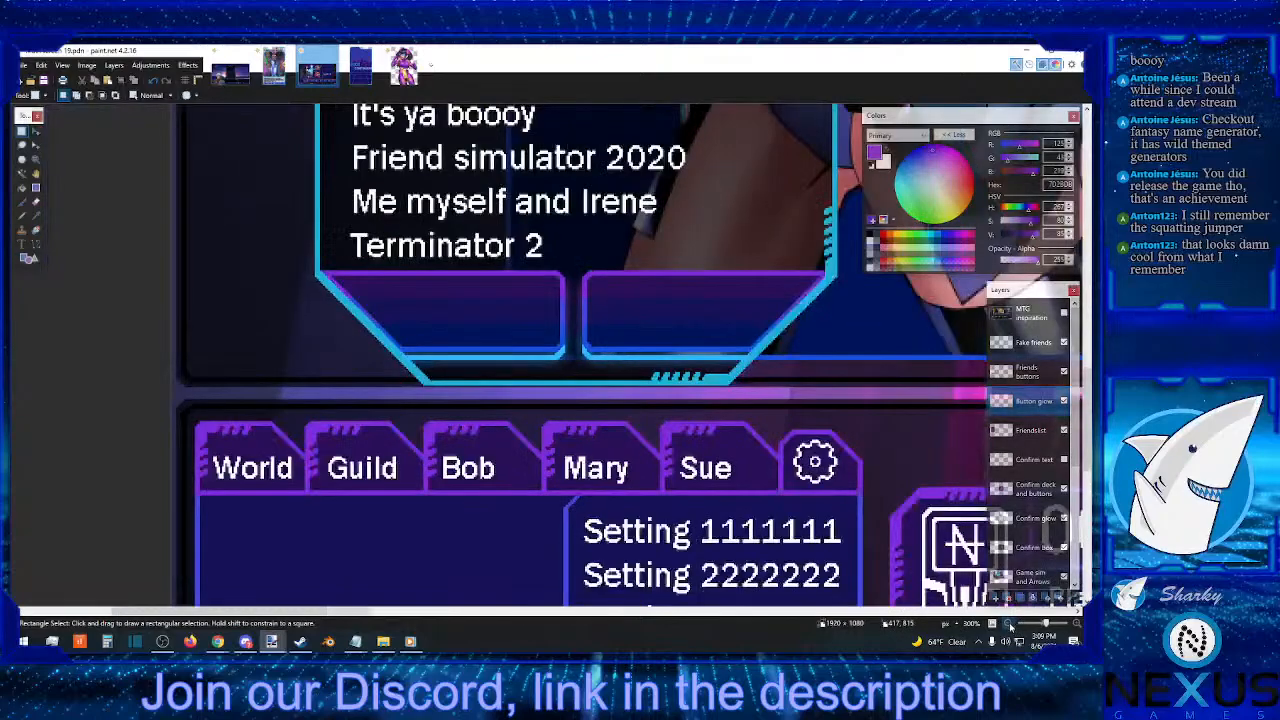
{"action": "left_click", "coordinate": [1010, 625]}
{"action": "left_click", "coordinate": [1010, 625]}
{"action": "left_click", "coordinate": [1010, 625]}
{"action": "left_click", "coordinate": [1010, 625]}
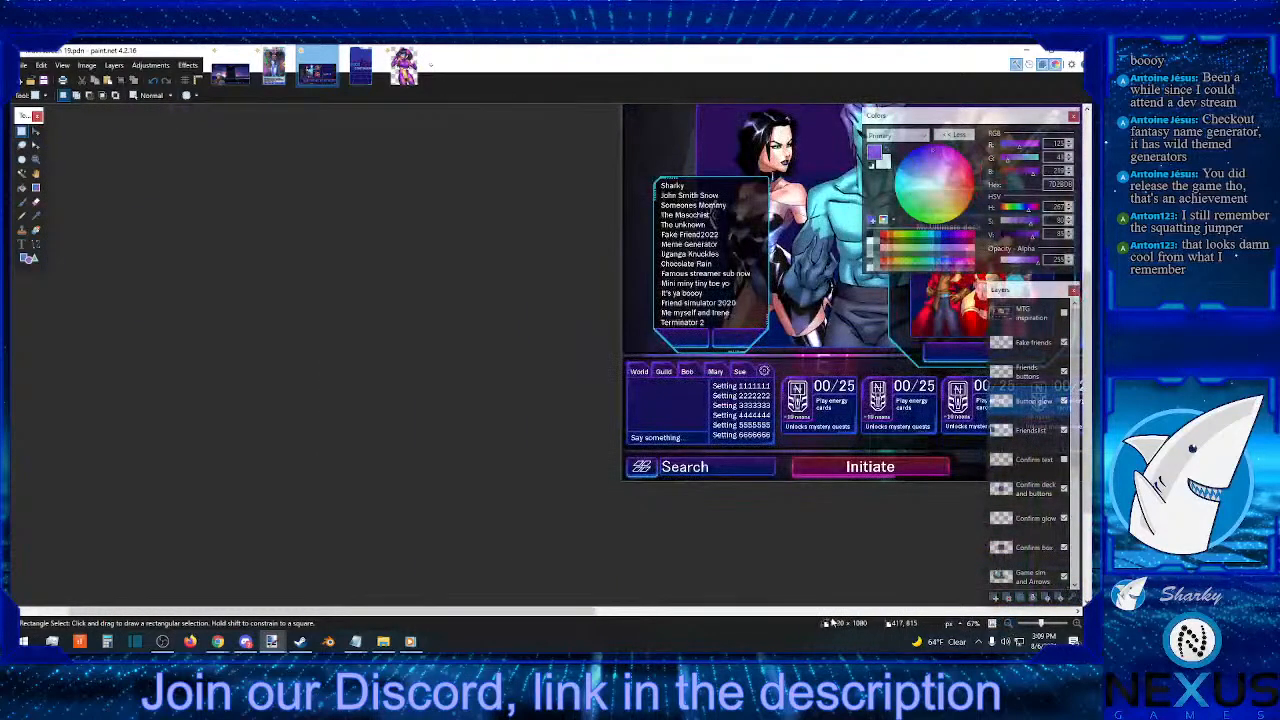
{"action": "left_click_drag", "start_coordinate": [90, 611], "coordinate": [295, 614]}
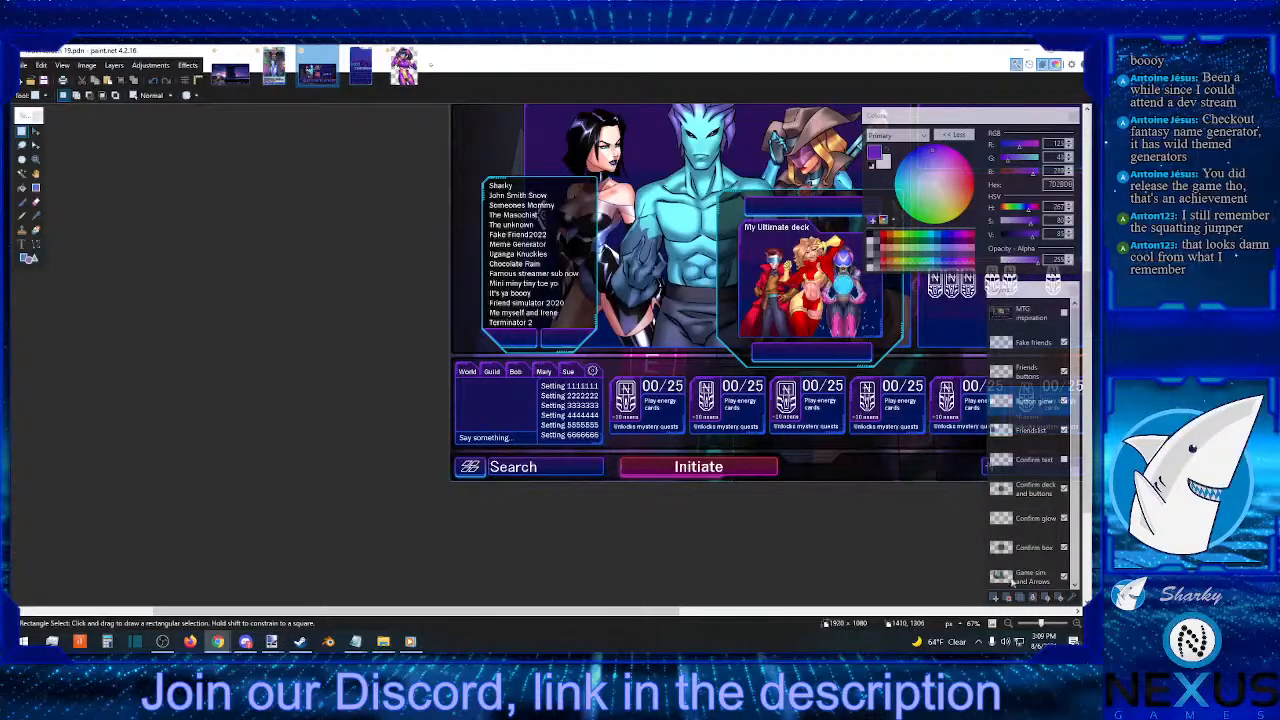
{"action": "left_click", "coordinate": [1075, 625]}
{"action": "left_click", "coordinate": [1076, 624]}
{"action": "left_click", "coordinate": [1076, 624]}
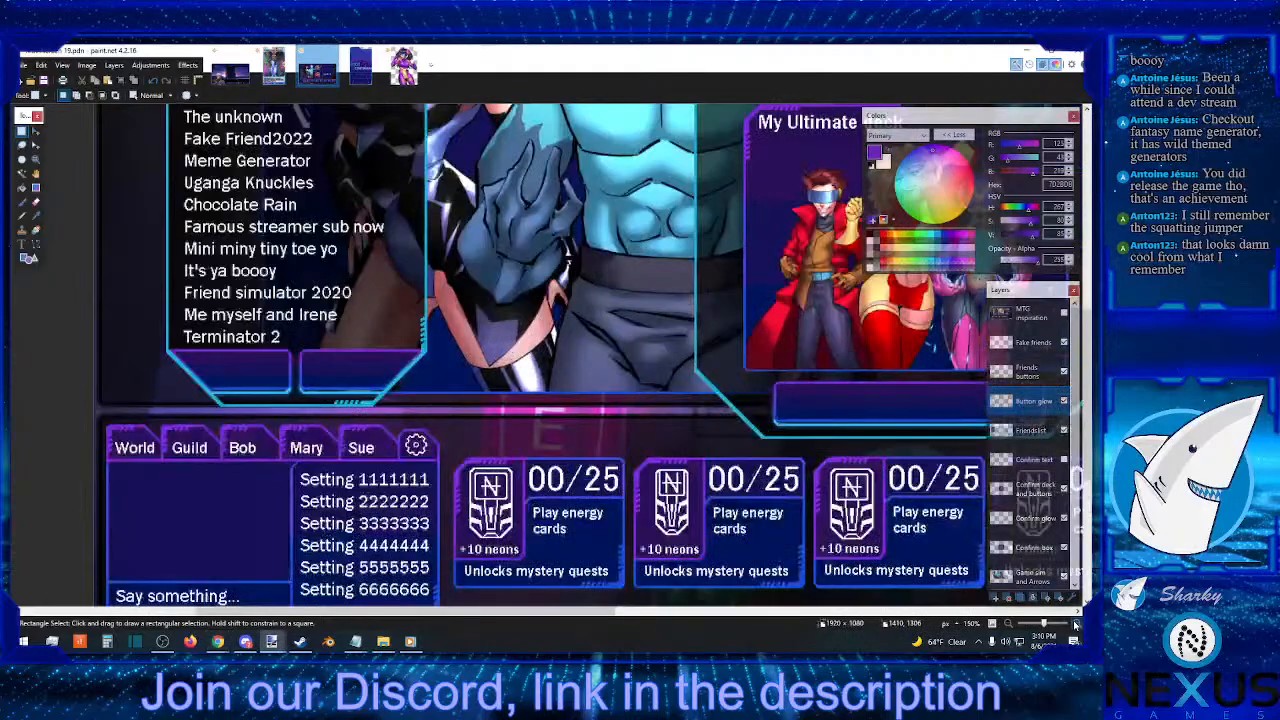
{"action": "left_click", "coordinate": [1076, 624]}
{"action": "mouse_move", "coordinate": [620, 614]}
{"action": "left_mouse_down"}
{"action": "mouse_move", "coordinate": [760, 612]}
{"action": "mouse_move", "coordinate": [300, 605]}
{"action": "mouse_move", "coordinate": [183, 588]}
{"action": "left_mouse_up"}
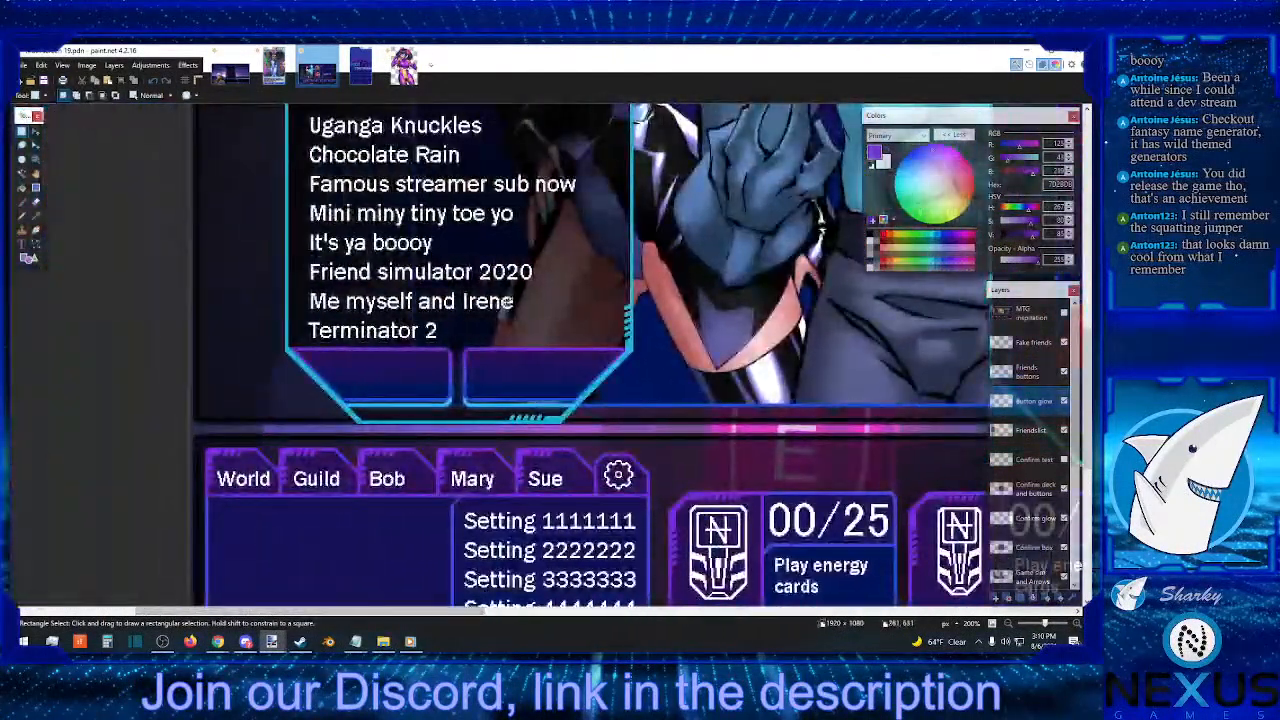
- Add the white text "Add friend" on the Fake friends layer and position it inside the left friends button
{"action": "left_click", "coordinate": [882, 248]}
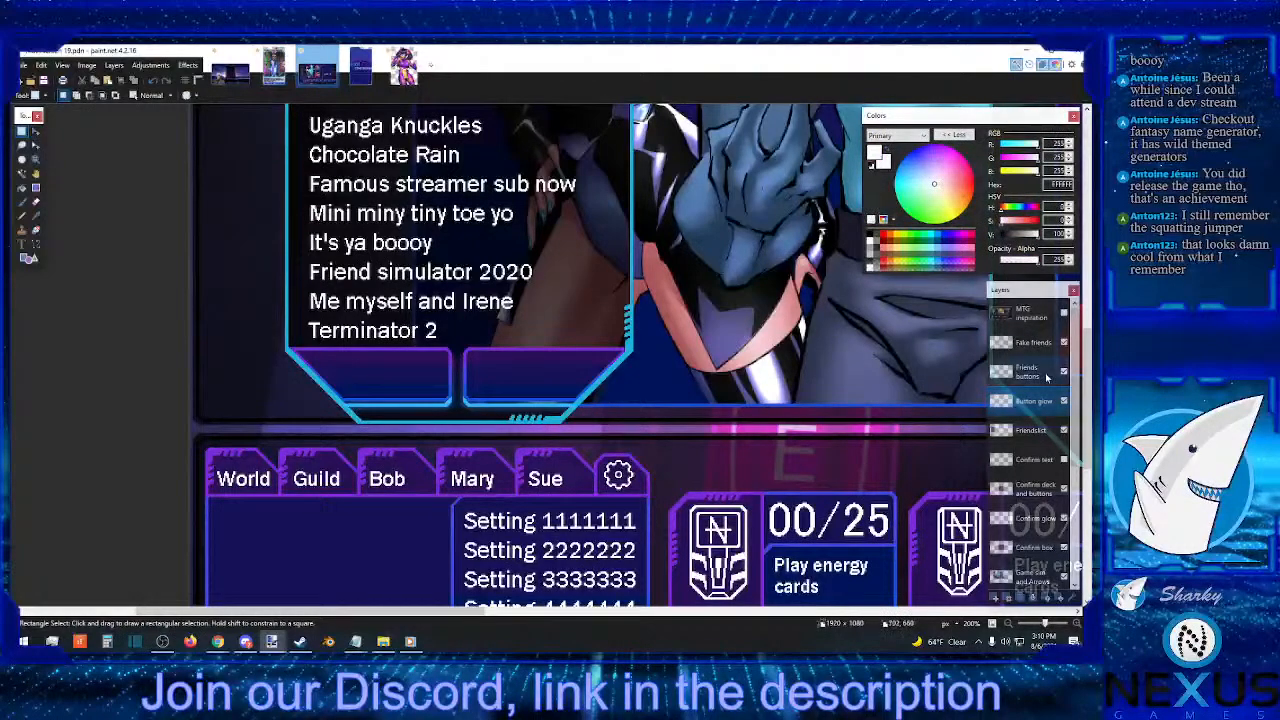
{"action": "left_click", "coordinate": [1043, 376]}
{"action": "left_click", "coordinate": [1035, 345]}
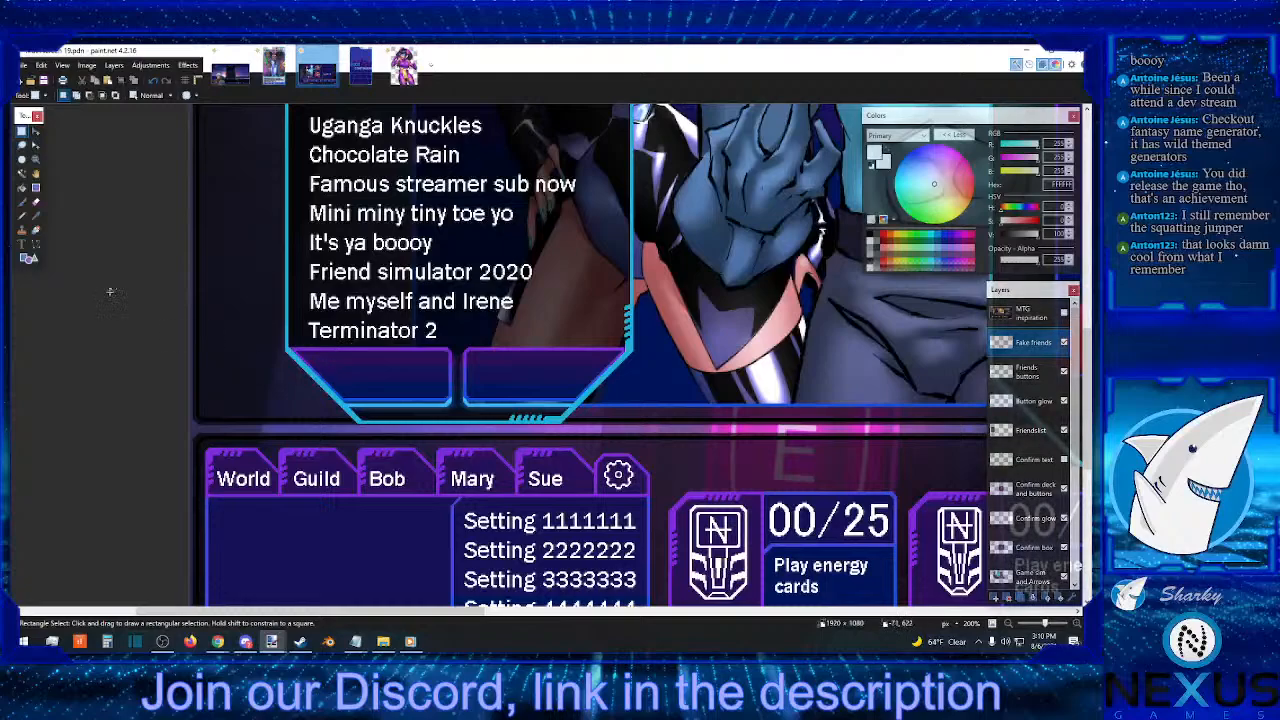
{"action": "left_click", "coordinate": [23, 245]}
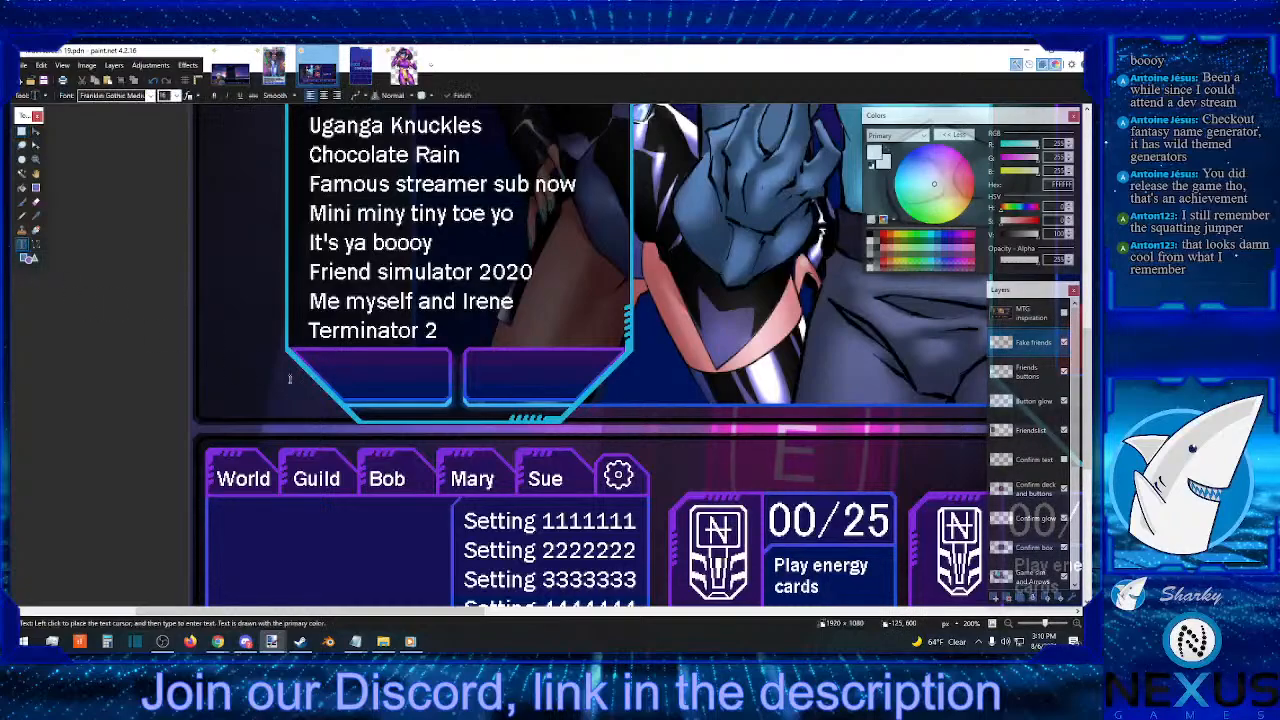
{"action": "left_click", "coordinate": [350, 372]}
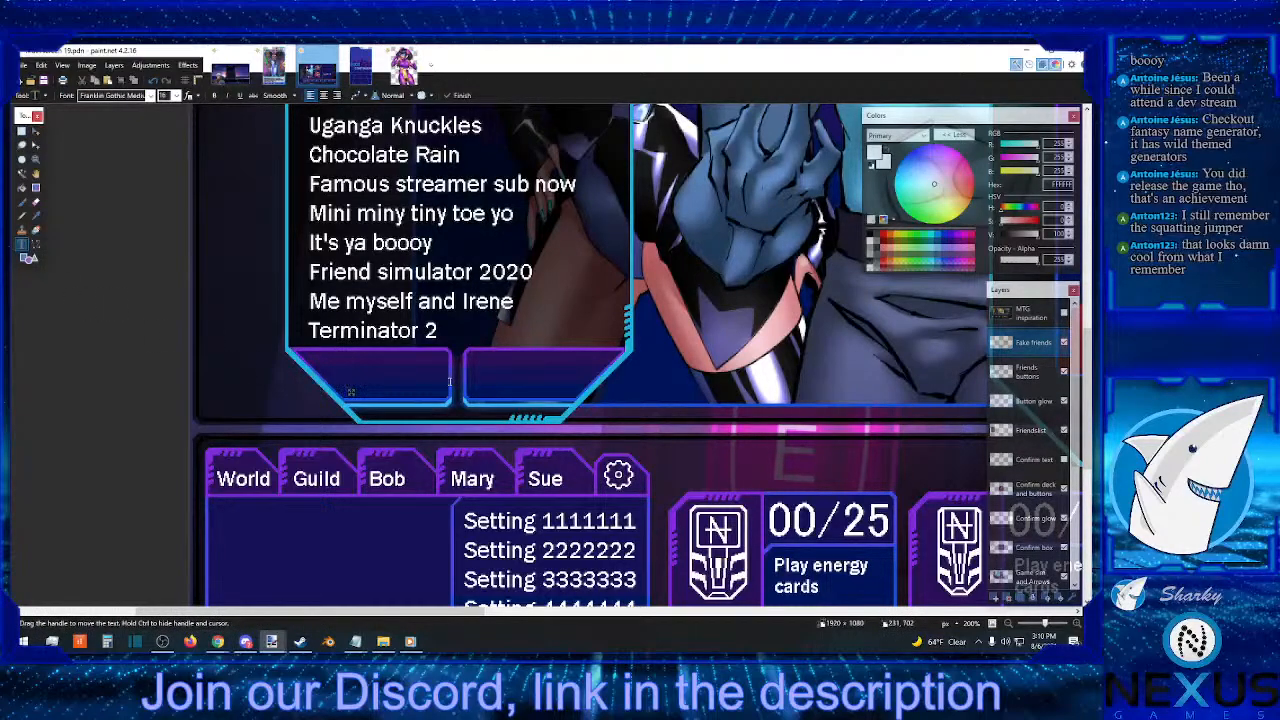
{"action": "type", "text": "Add friend"}
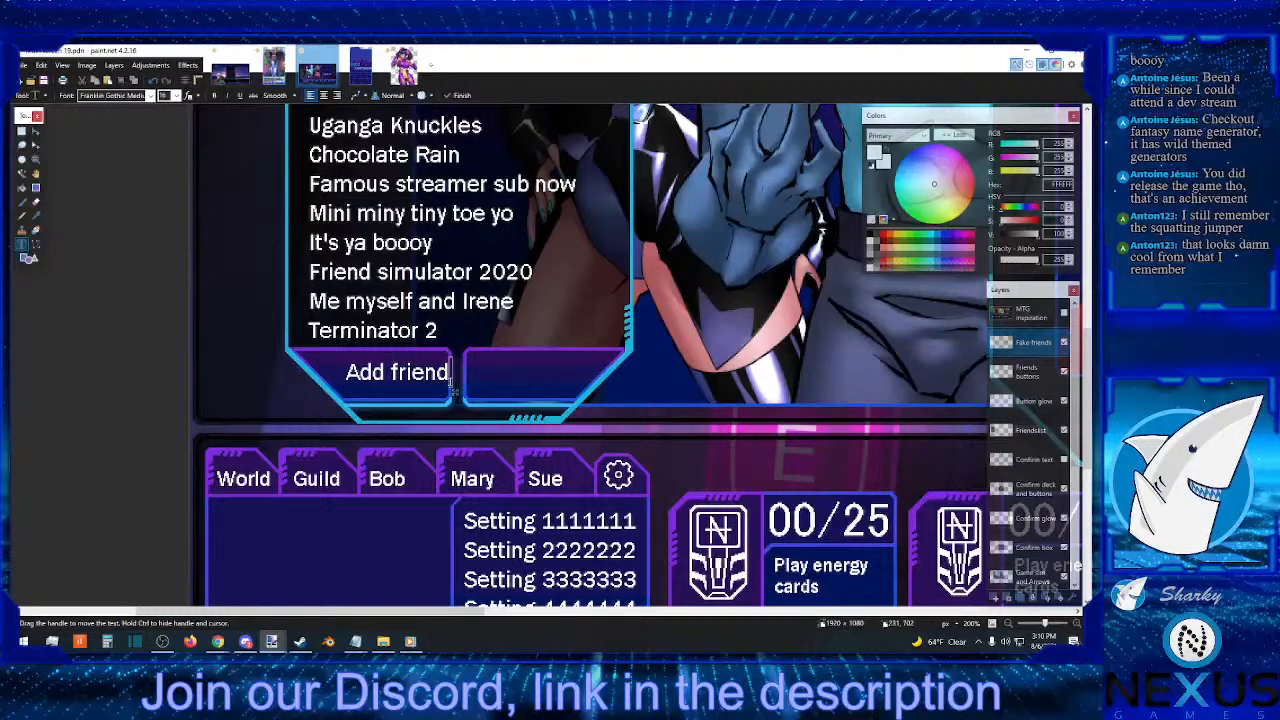
{"action": "left_click_drag", "start_coordinate": [452, 392], "coordinate": [450, 398]}
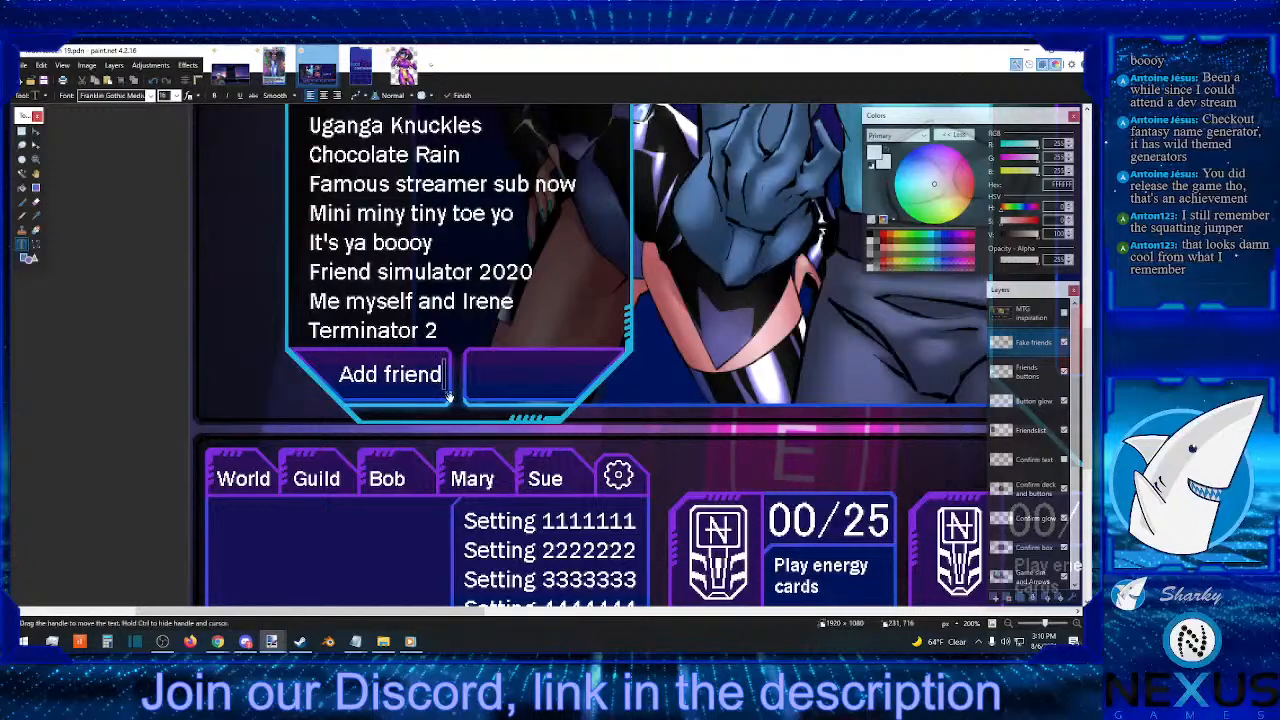
- Capitalize the second word of the left button's label so it reads "Add Friend"
{"action": "key", "text": "Left"}
{"action": "key", "text": "Left"}
{"action": "key", "text": "Left"}
{"action": "key", "text": "Left"}
{"action": "key", "text": "Left"}
{"action": "key", "text": "Left"}
{"action": "key", "text": "Delete"}
{"action": "type", "text": "F"}
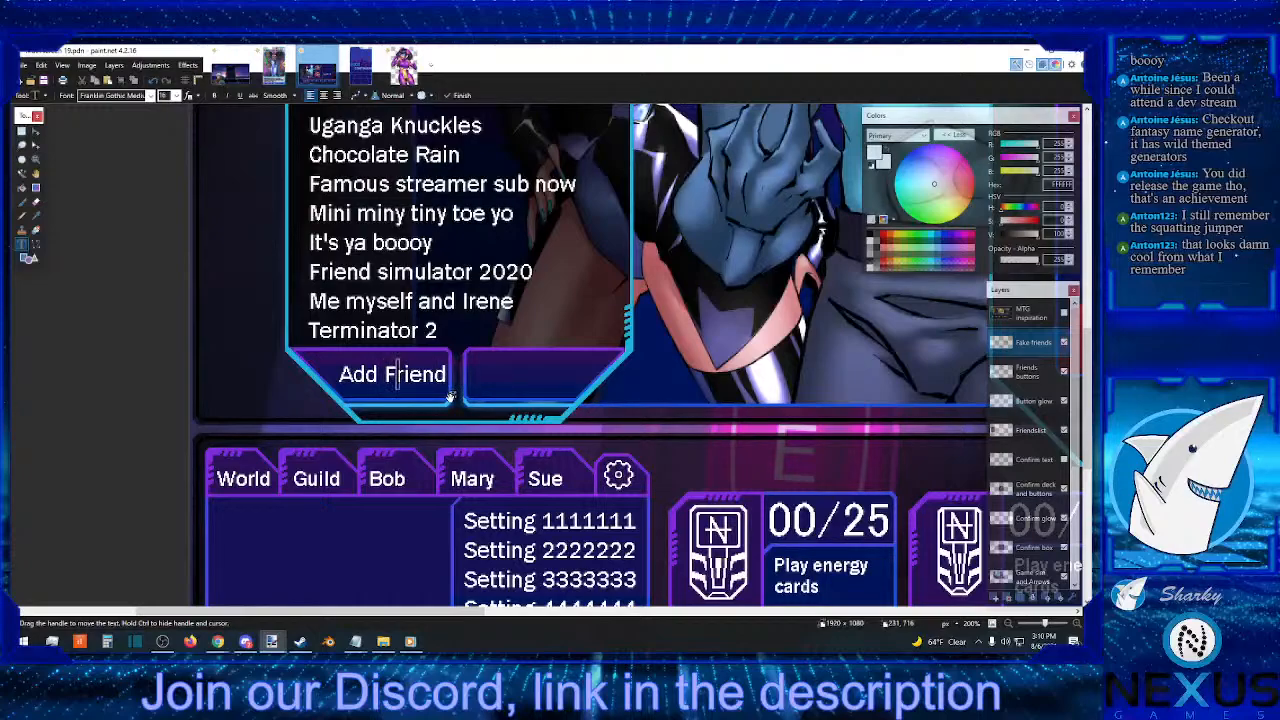
- Center the "Add Friend" label in its button and add the white label "Requests" inside the right friends button
{"action": "left_click_drag", "start_coordinate": [453, 396], "coordinate": [448, 399]}
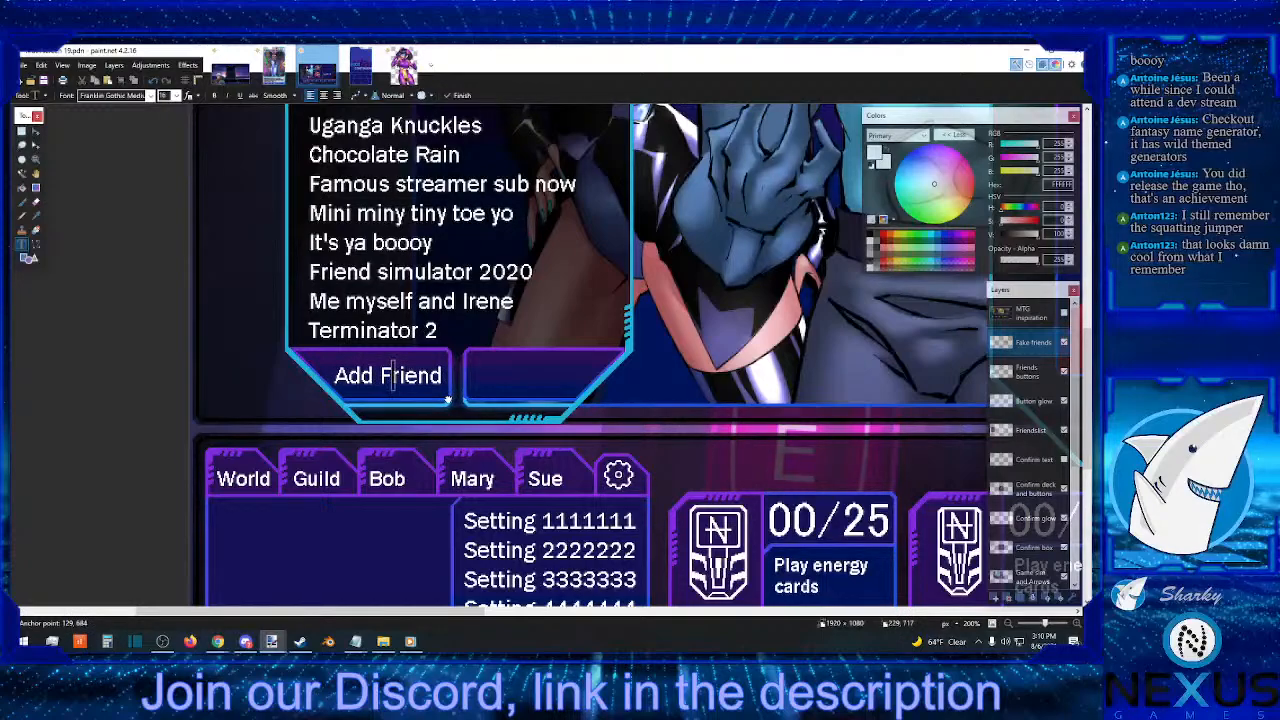
{"action": "left_click", "coordinate": [477, 375]}
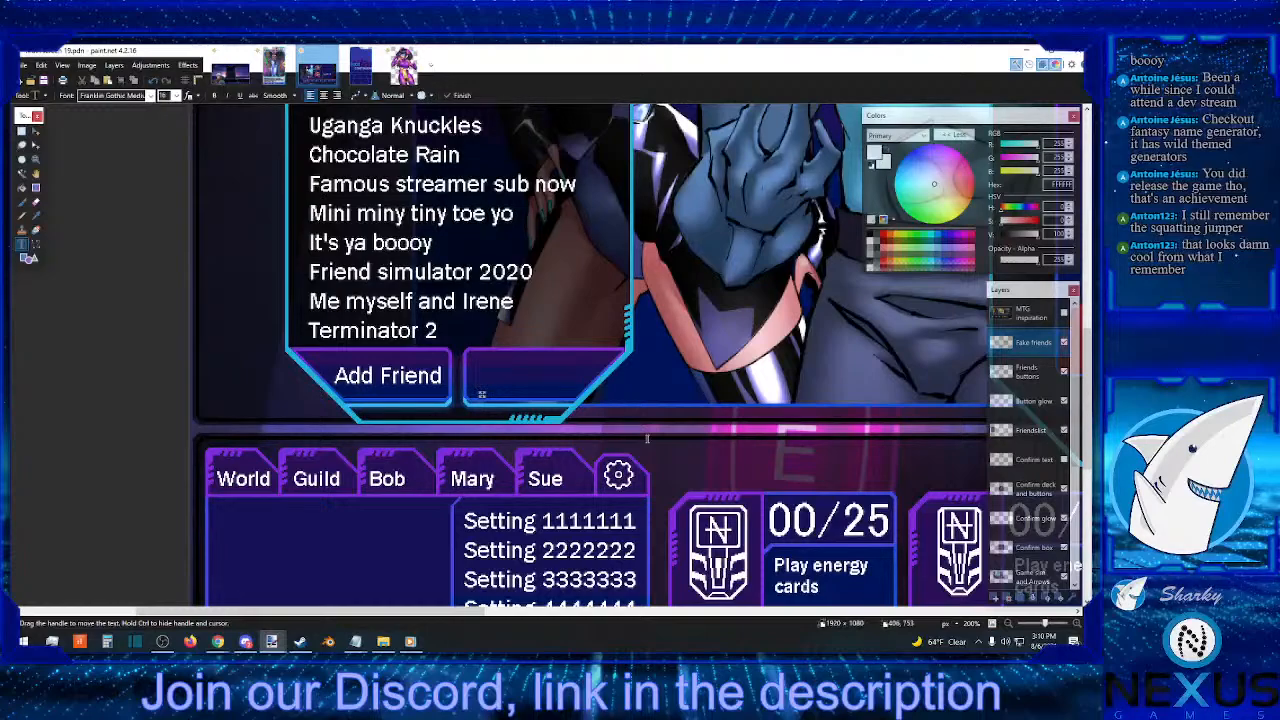
{"action": "type", "text": "Requests"}
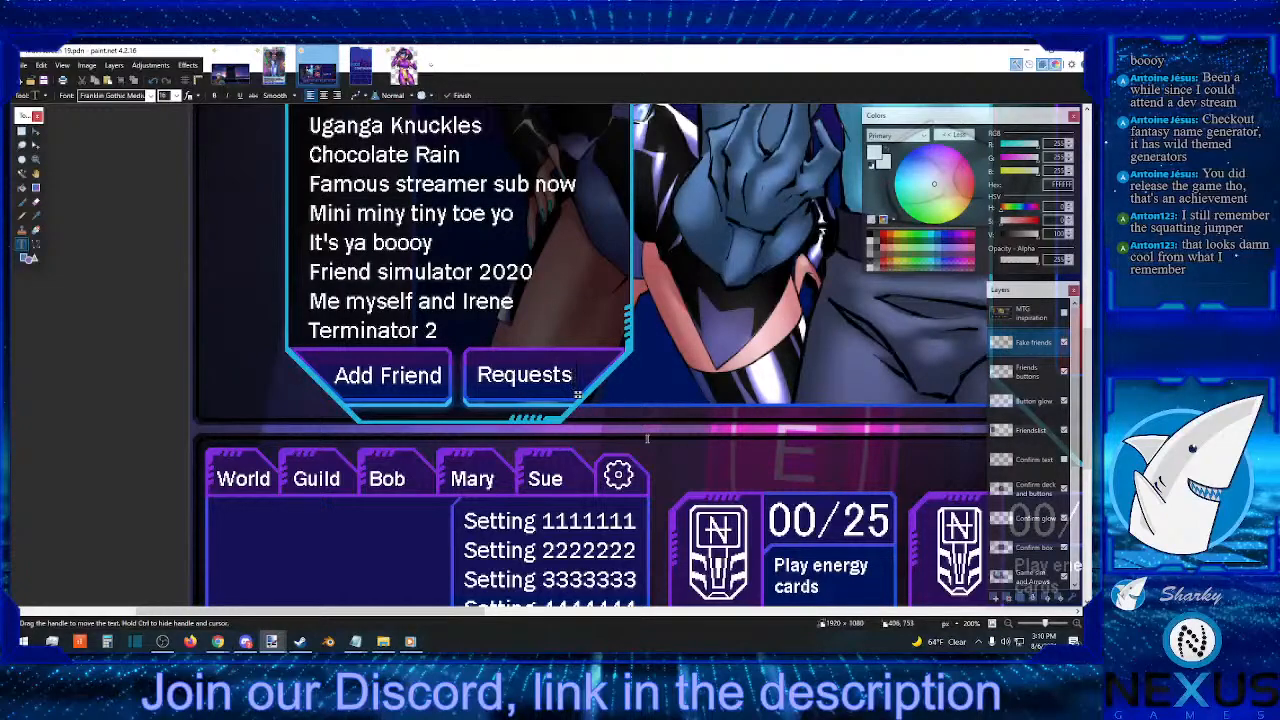
{"action": "left_click_drag", "start_coordinate": [577, 395], "coordinate": [580, 396]}
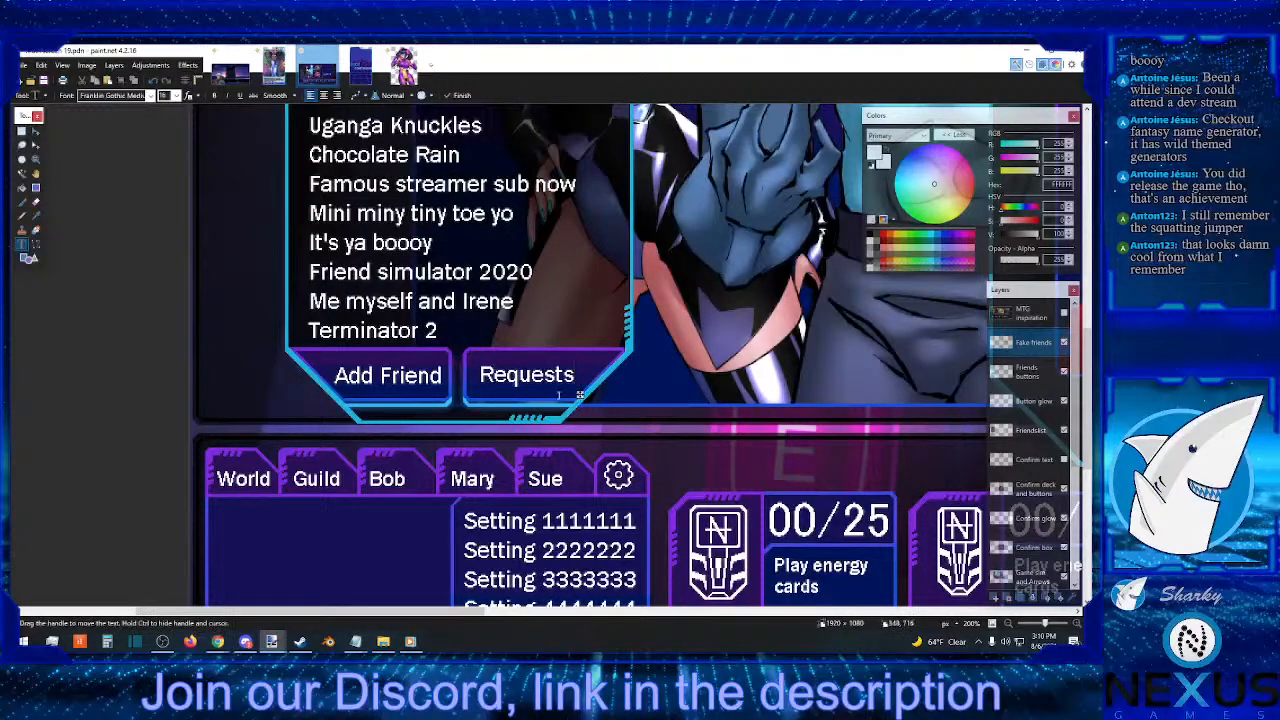
- Review the labelled friends buttons within the mockup and examine the friends list frame from its upper edge down to the chat area
{"action": "left_click", "coordinate": [21, 131]}
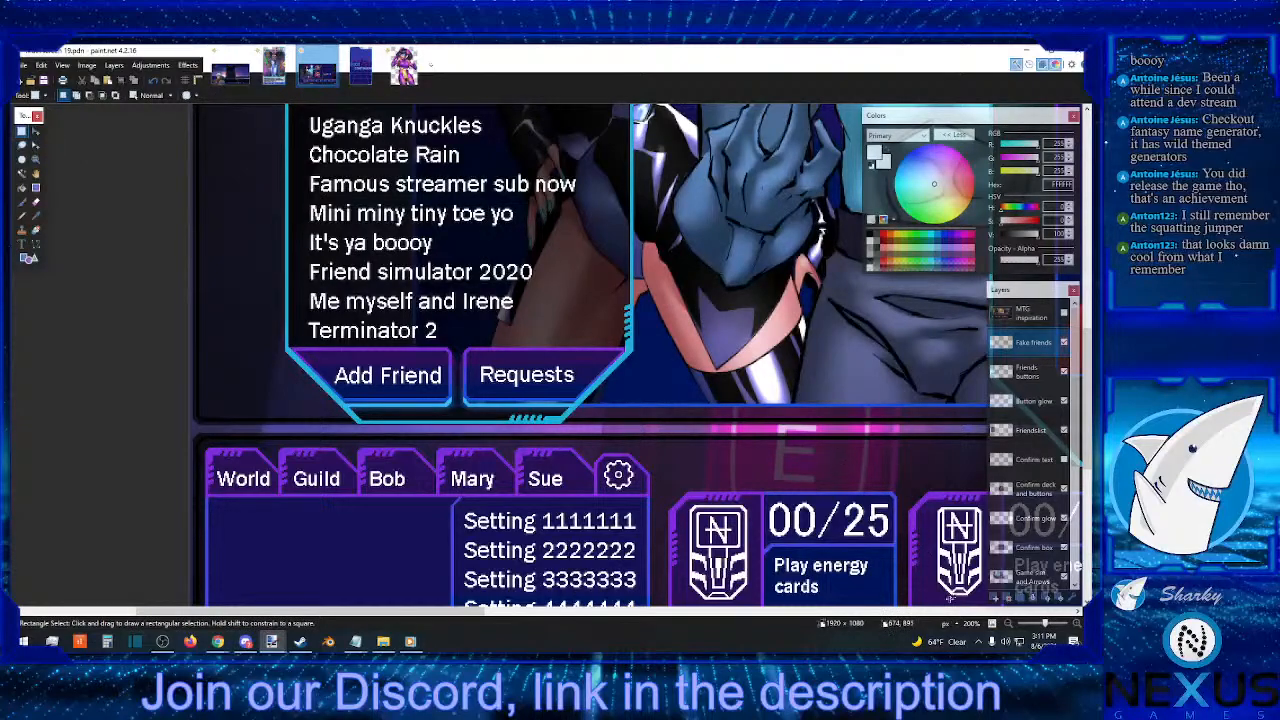
{"action": "left_click", "coordinate": [1009, 624]}
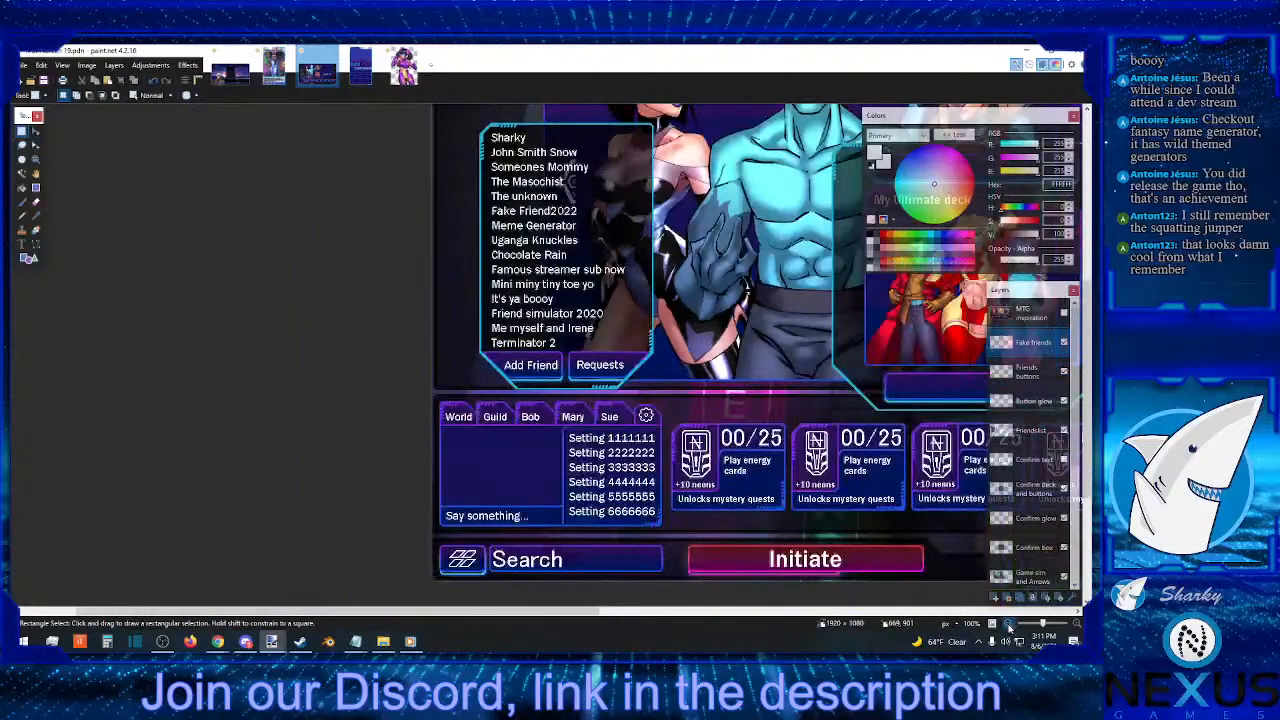
{"action": "left_click", "coordinate": [1009, 624]}
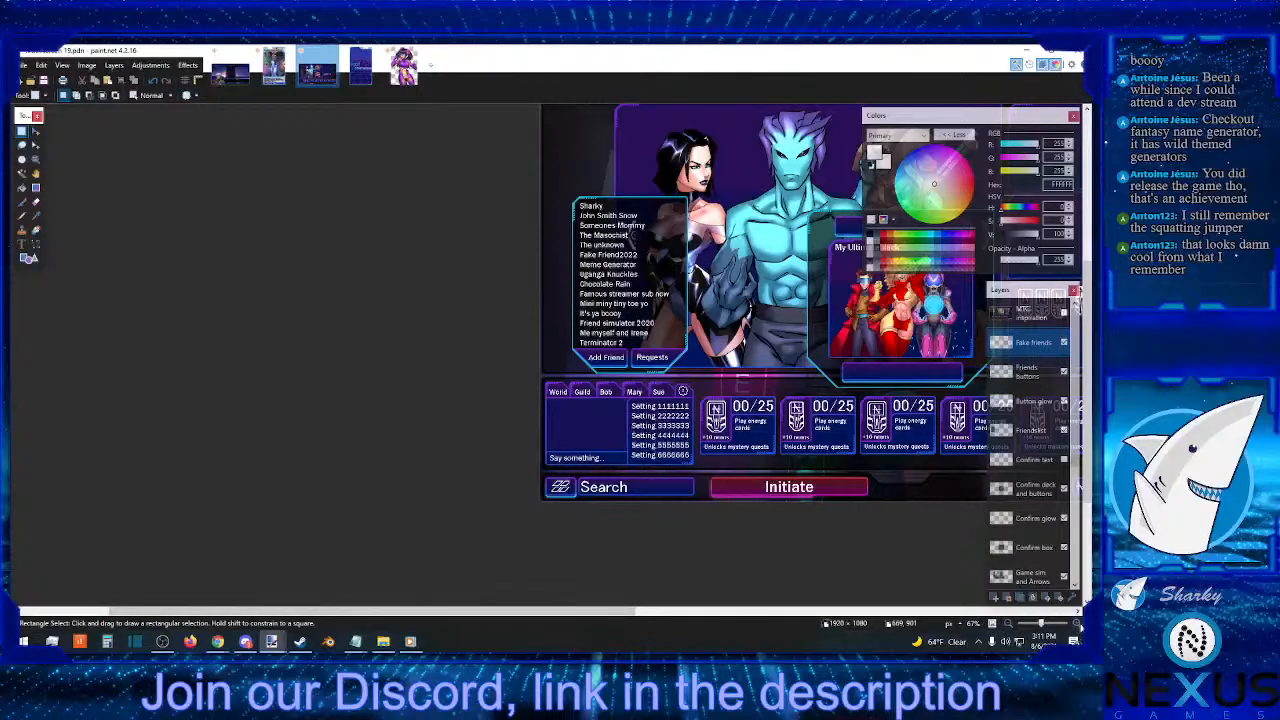
{"action": "scroll", "coordinate": [440, 543], "scroll_direction": "up", "scroll_amount": 3}
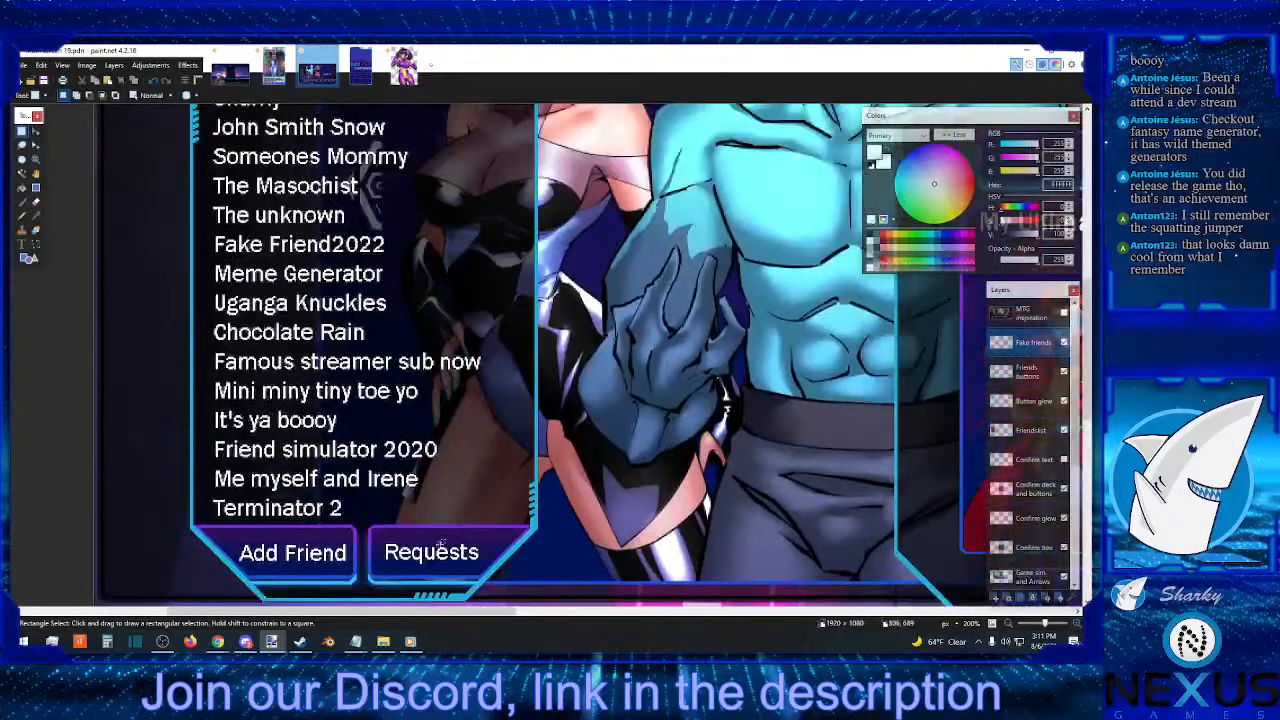
{"action": "scroll", "coordinate": [440, 543], "scroll_direction": "up", "scroll_amount": 2}
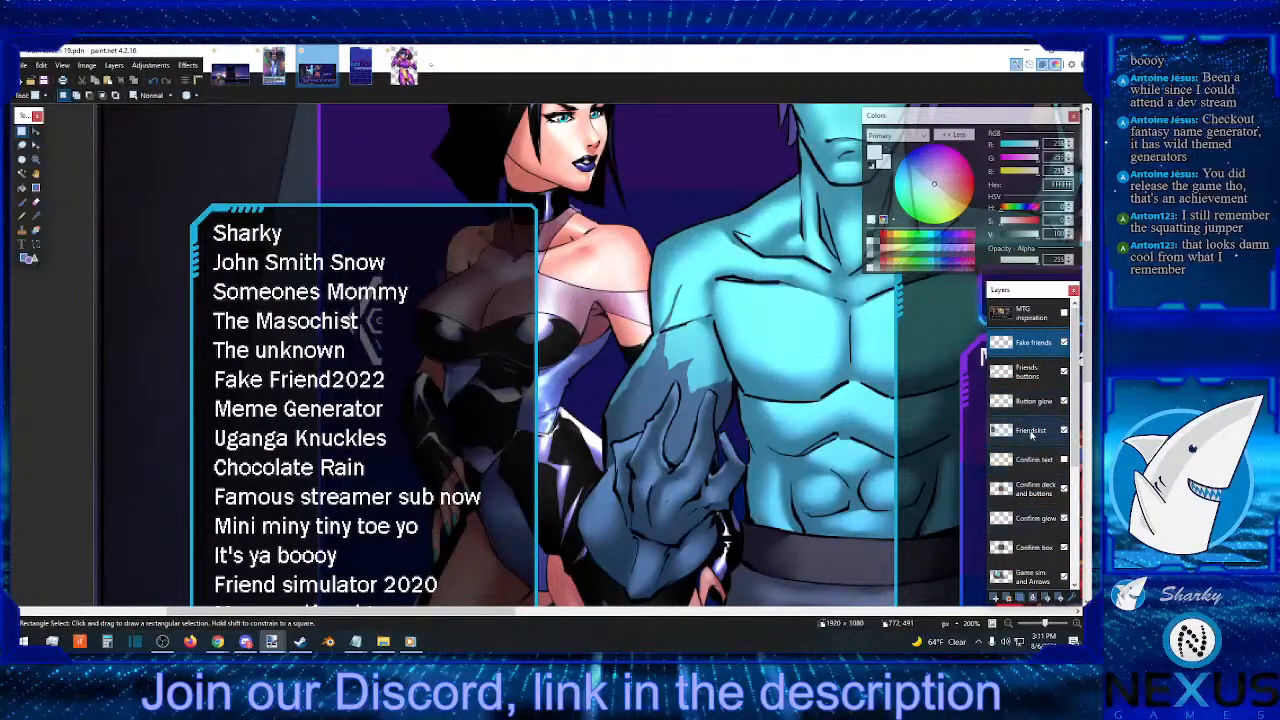
{"action": "left_click", "coordinate": [1032, 461]}
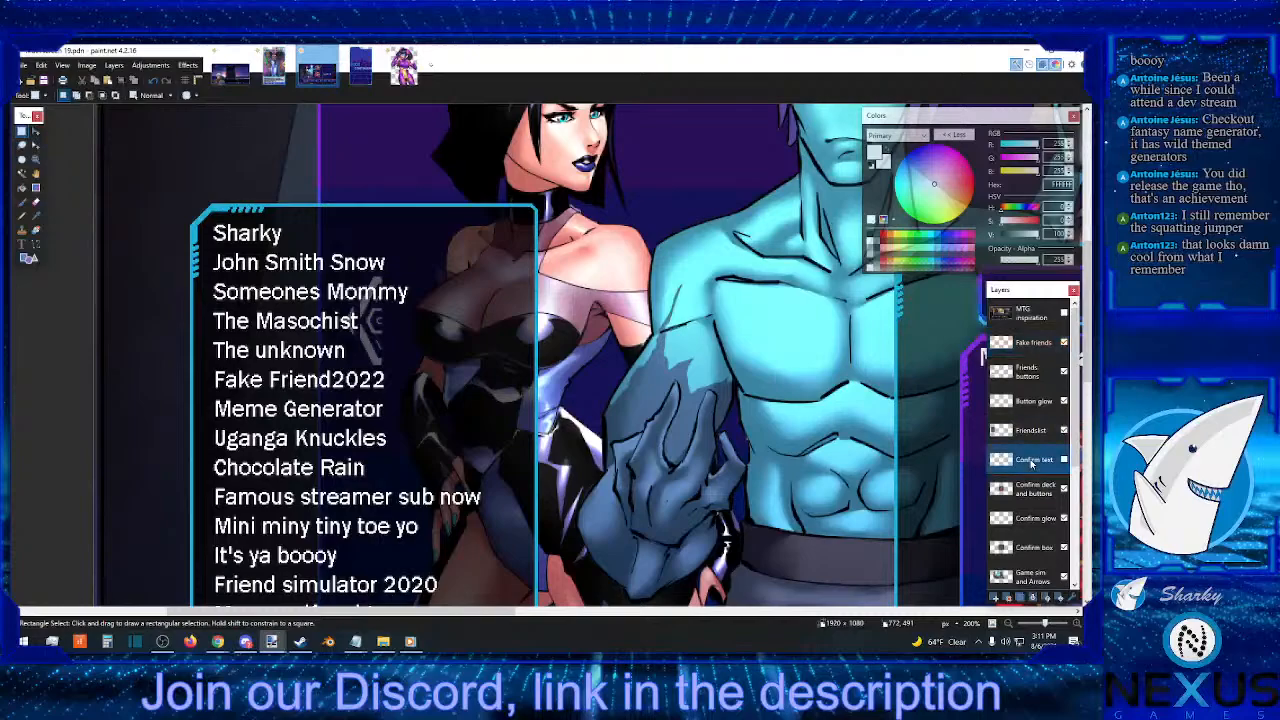
{"action": "left_click", "coordinate": [1033, 429]}
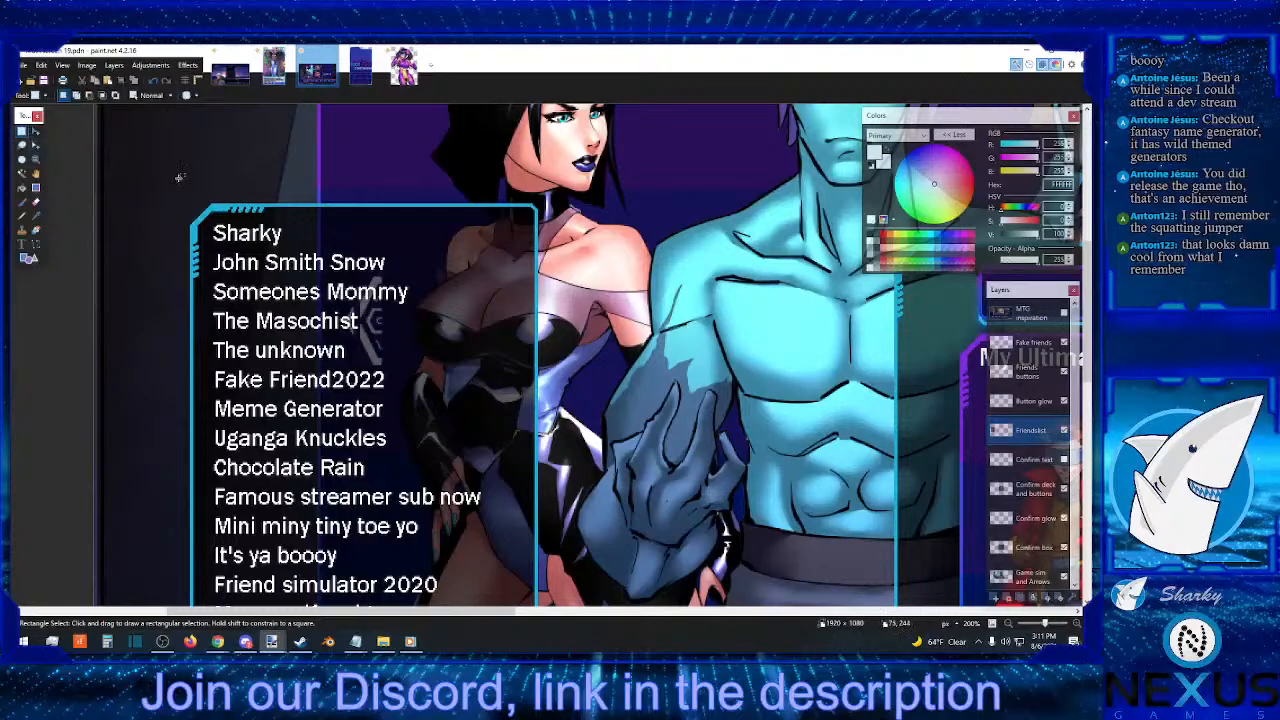
{"action": "scroll", "coordinate": [232, 222], "scroll_direction": "down", "scroll_amount": 5}
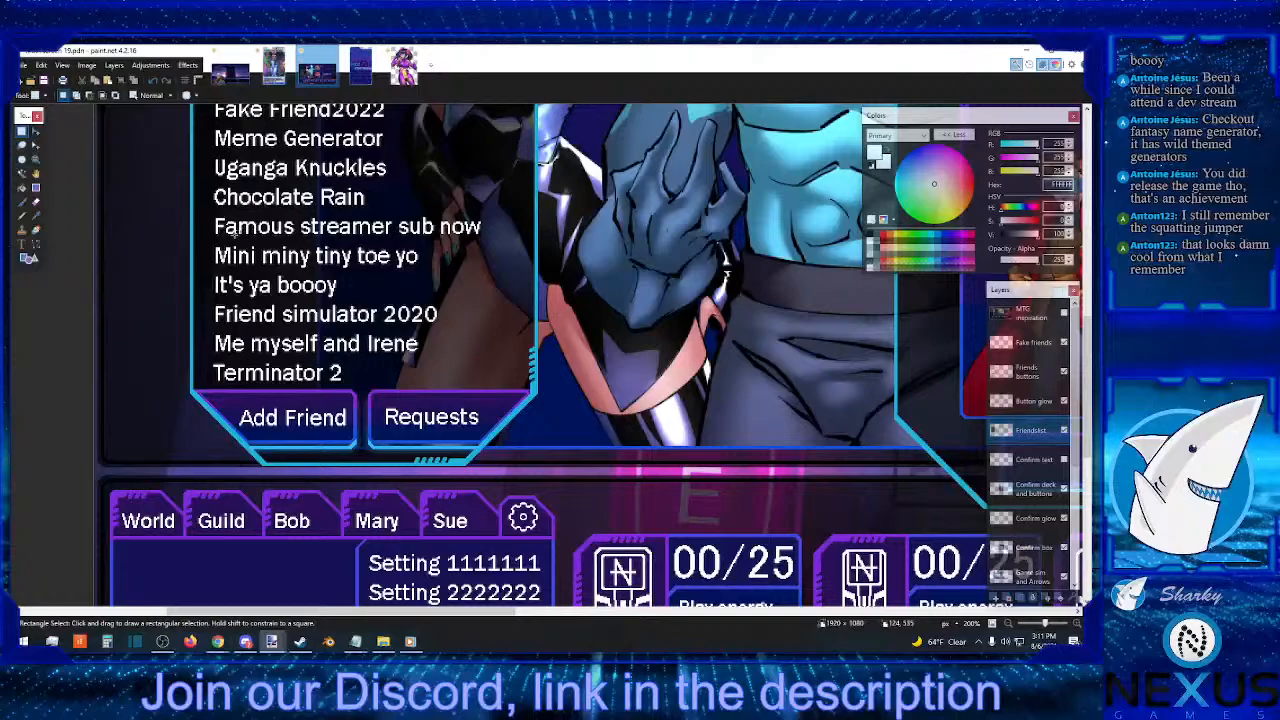
{"action": "scroll", "coordinate": [232, 228], "scroll_direction": "down", "scroll_amount": 5}
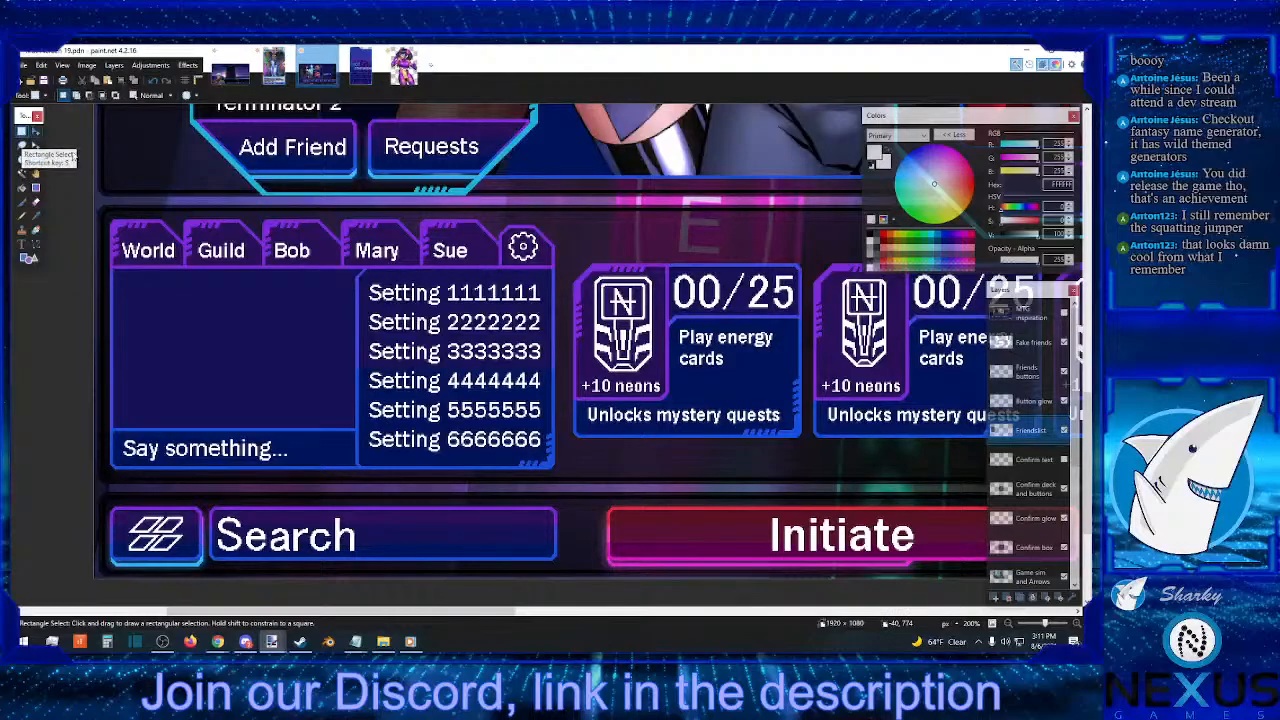
{"action": "scroll", "coordinate": [509, 300], "scroll_direction": "up", "scroll_amount": 4}
{"action": "scroll", "coordinate": [509, 300], "scroll_direction": "up", "scroll_amount": 3}
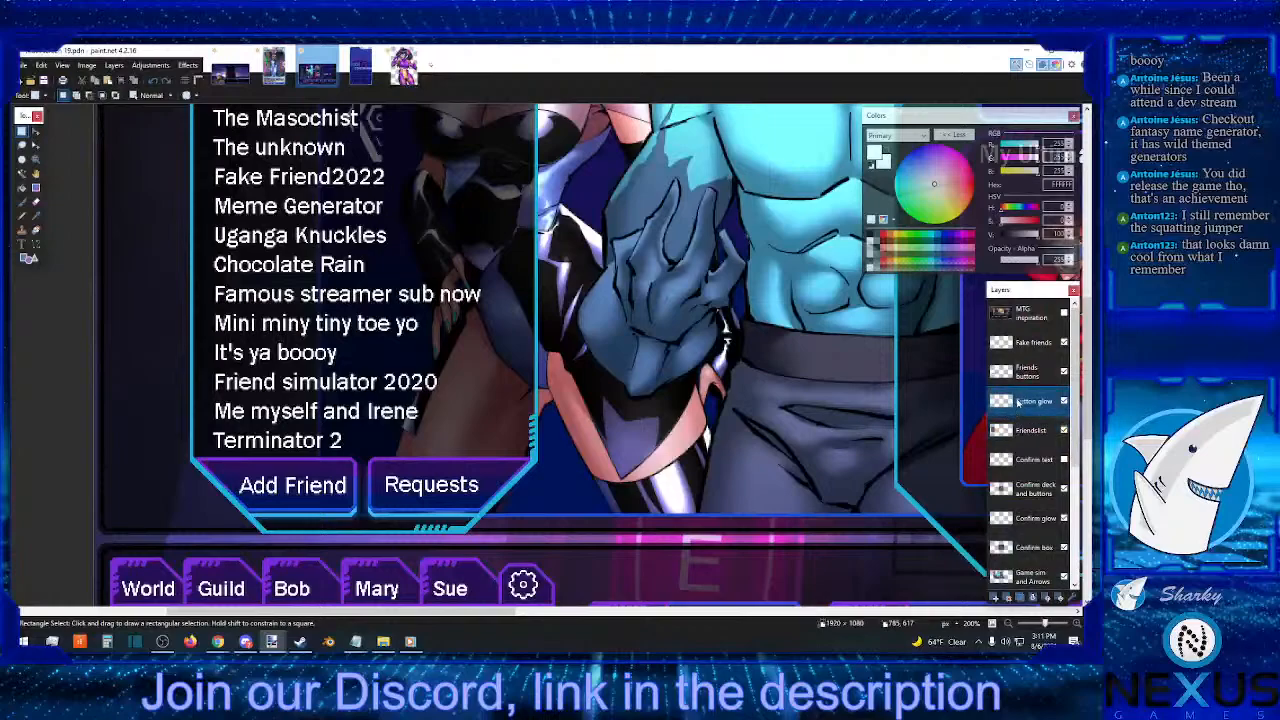
- Copy the left end of the Requests button from the Friends buttons layer and paste it on the friends list layer above the frame's upper-left corner
{"action": "left_click", "coordinate": [1030, 371]}
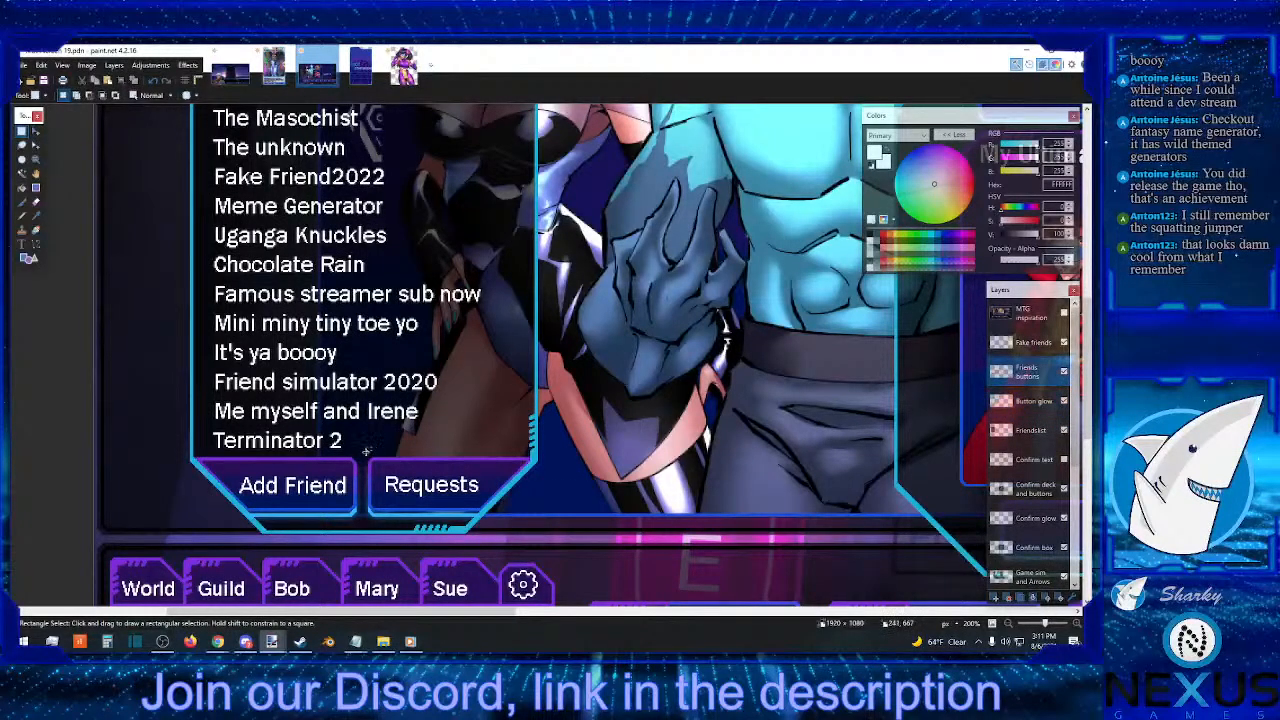
{"action": "left_click_drag", "start_coordinate": [366, 452], "coordinate": [403, 513]}
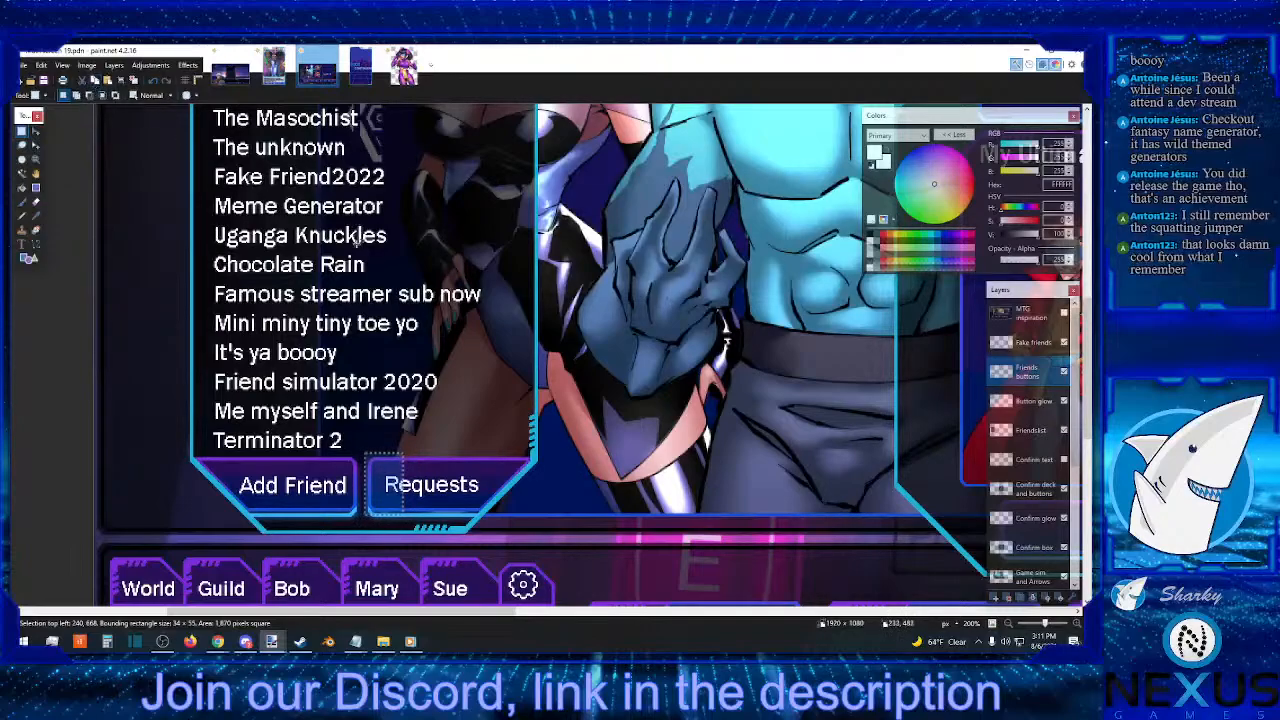
{"action": "scroll", "coordinate": [352, 232], "scroll_direction": "up", "scroll_amount": 2}
{"action": "scroll", "coordinate": [352, 232], "scroll_direction": "up", "scroll_amount": 2}
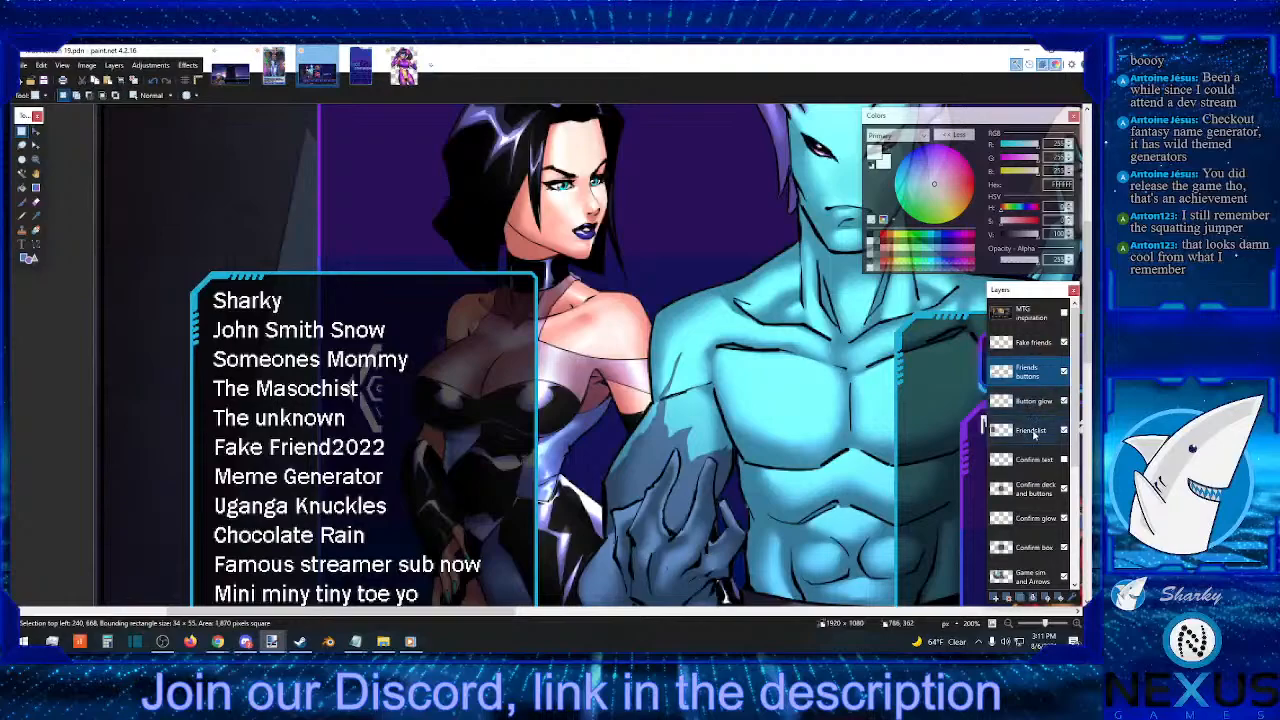
{"action": "left_click", "coordinate": [1030, 430]}
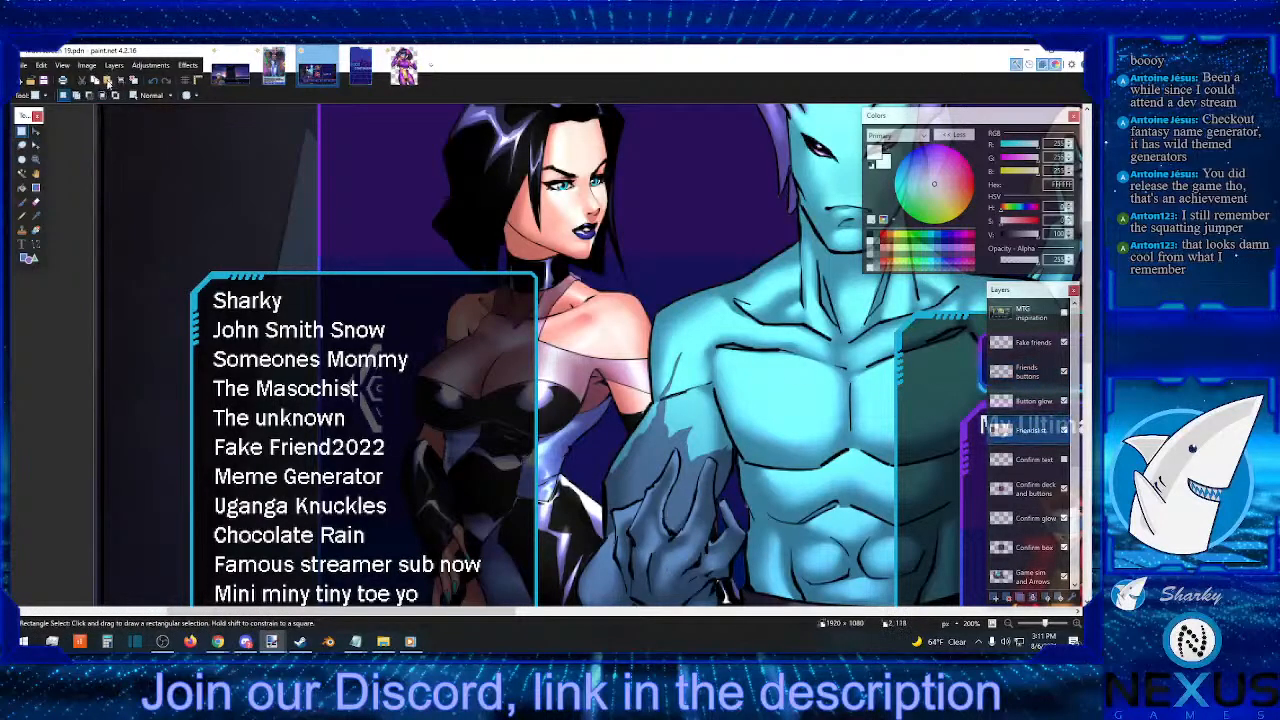
{"action": "left_click", "coordinate": [107, 81]}
{"action": "left_click_drag", "start_coordinate": [386, 557], "coordinate": [228, 219]}
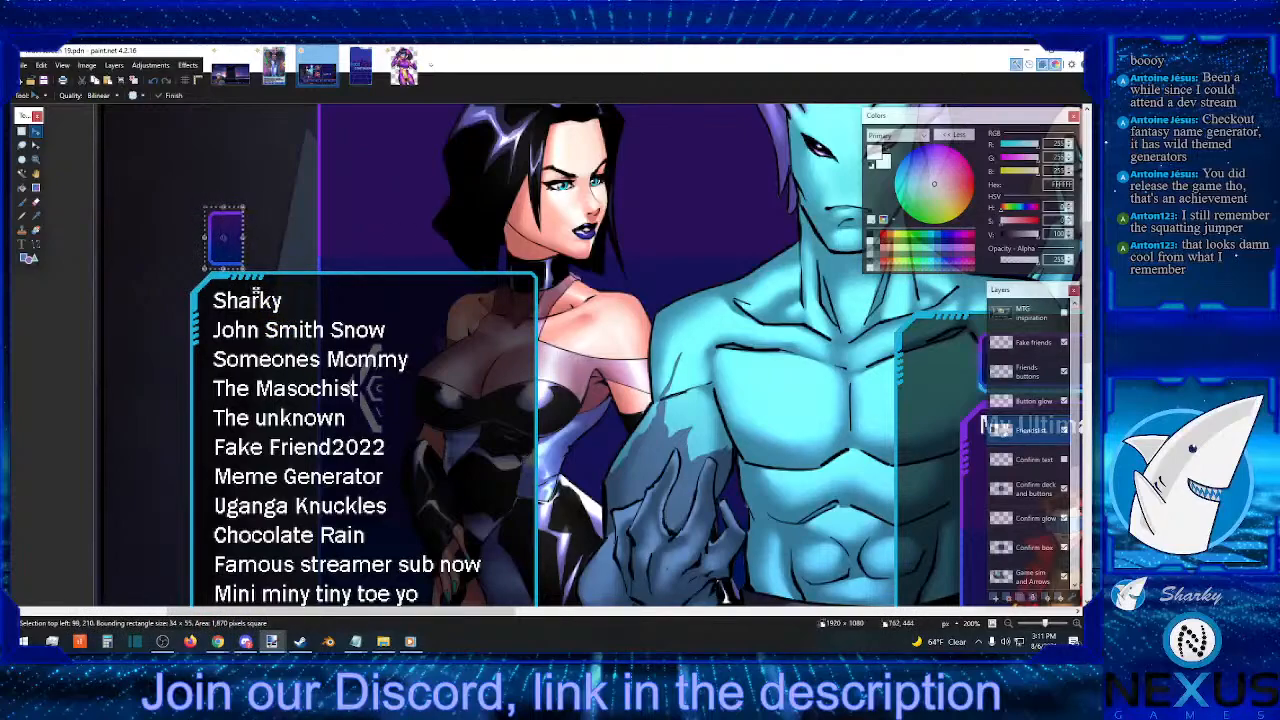
- Reselect the pasted button end tightly and nudge it 5 px down and 1 px left so it rests on the frame's upper edge
{"action": "left_click", "coordinate": [1068, 622]}
{"action": "left_click", "coordinate": [1068, 622]}
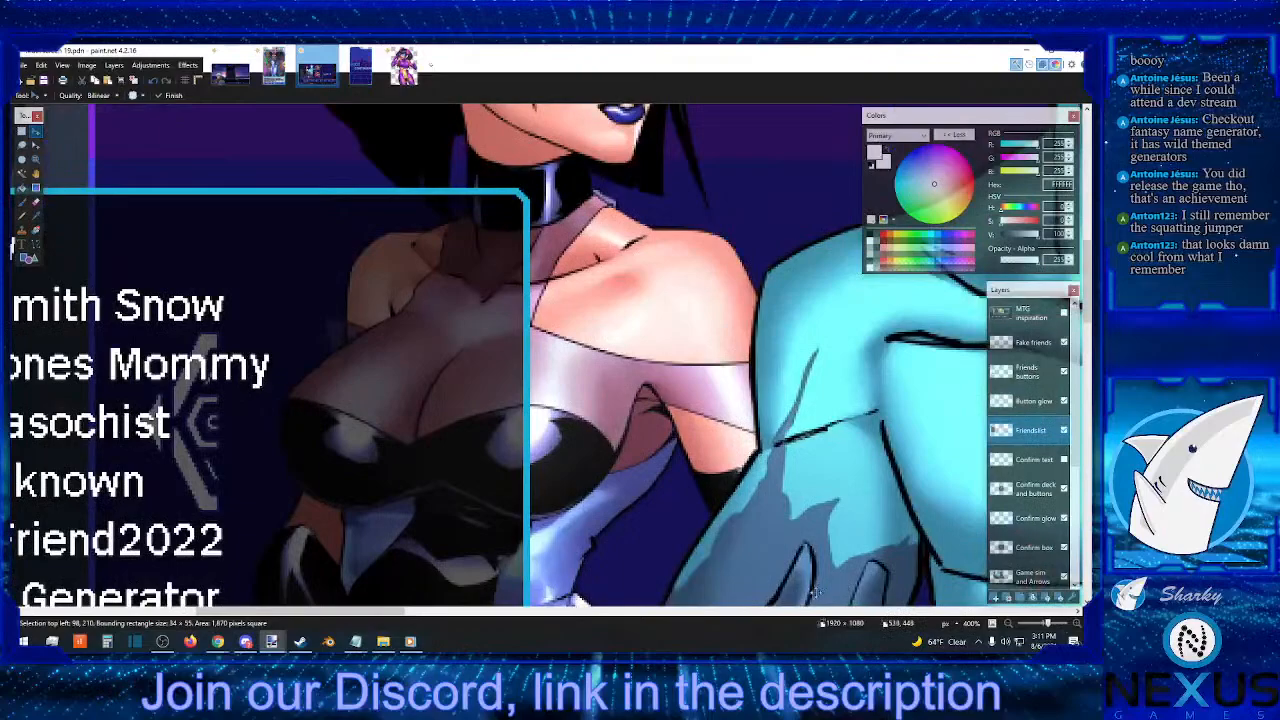
{"action": "left_click", "coordinate": [657, 612]}
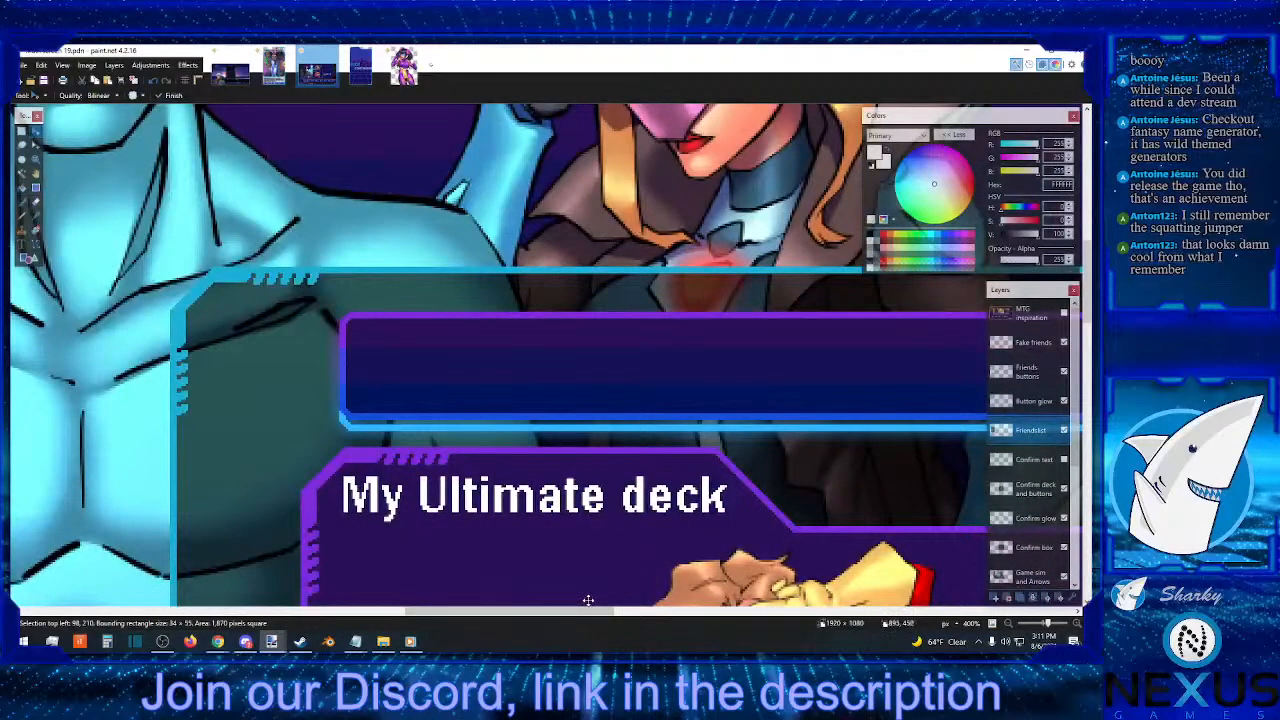
{"action": "left_click_drag", "start_coordinate": [588, 600], "coordinate": [243, 622]}
{"action": "scroll", "coordinate": [300, 590], "scroll_direction": "up", "scroll_amount": 4}
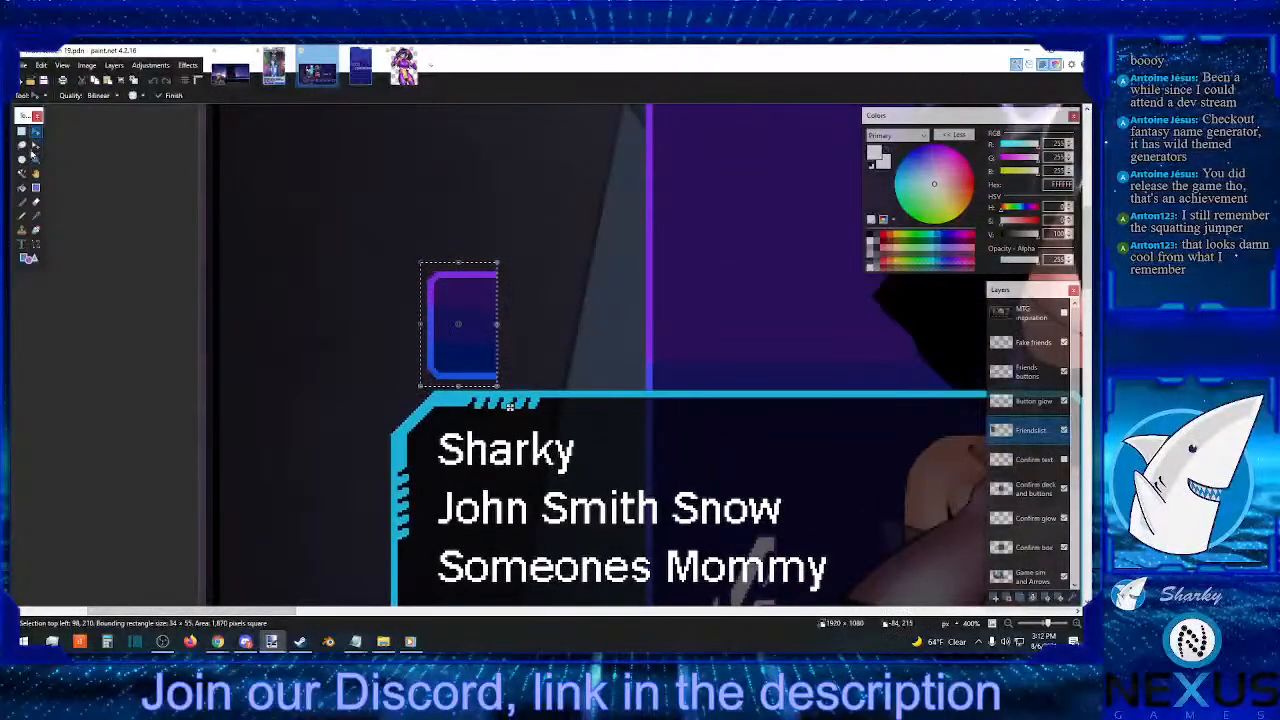
{"action": "left_click", "coordinate": [22, 131]}
{"action": "left_click", "coordinate": [529, 313]}
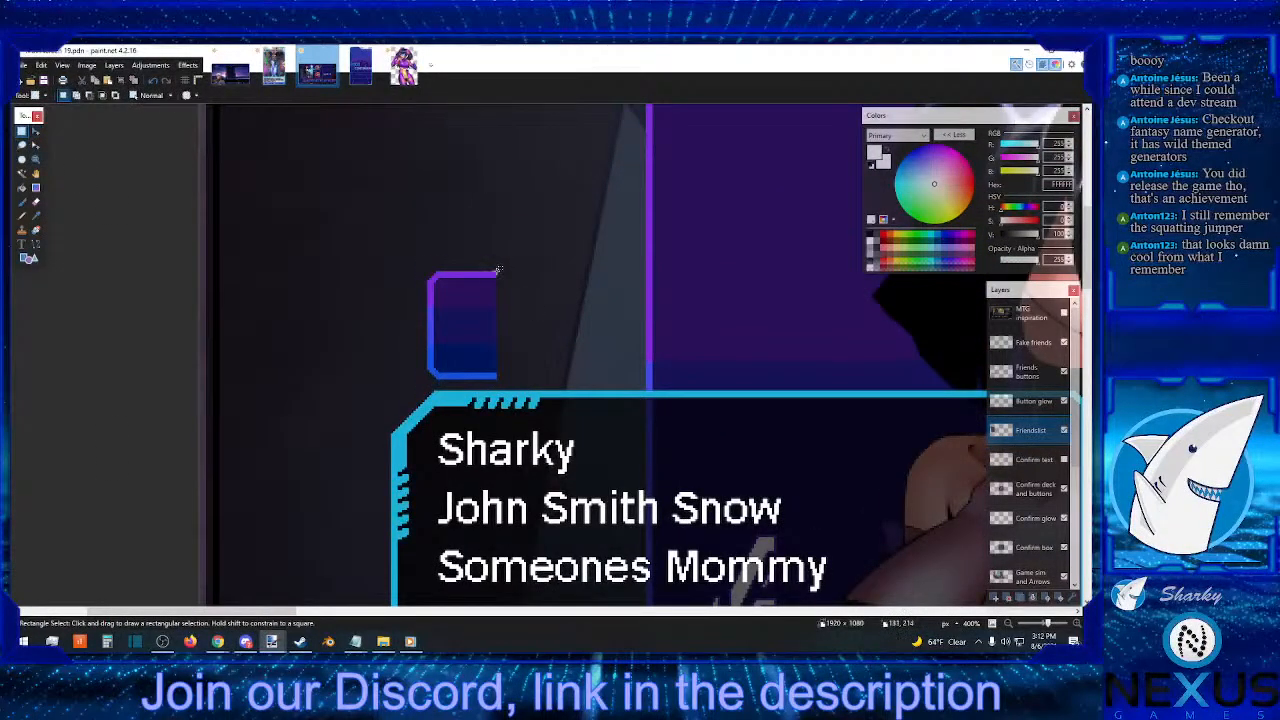
{"action": "left_click_drag", "start_coordinate": [498, 270], "coordinate": [420, 381]}
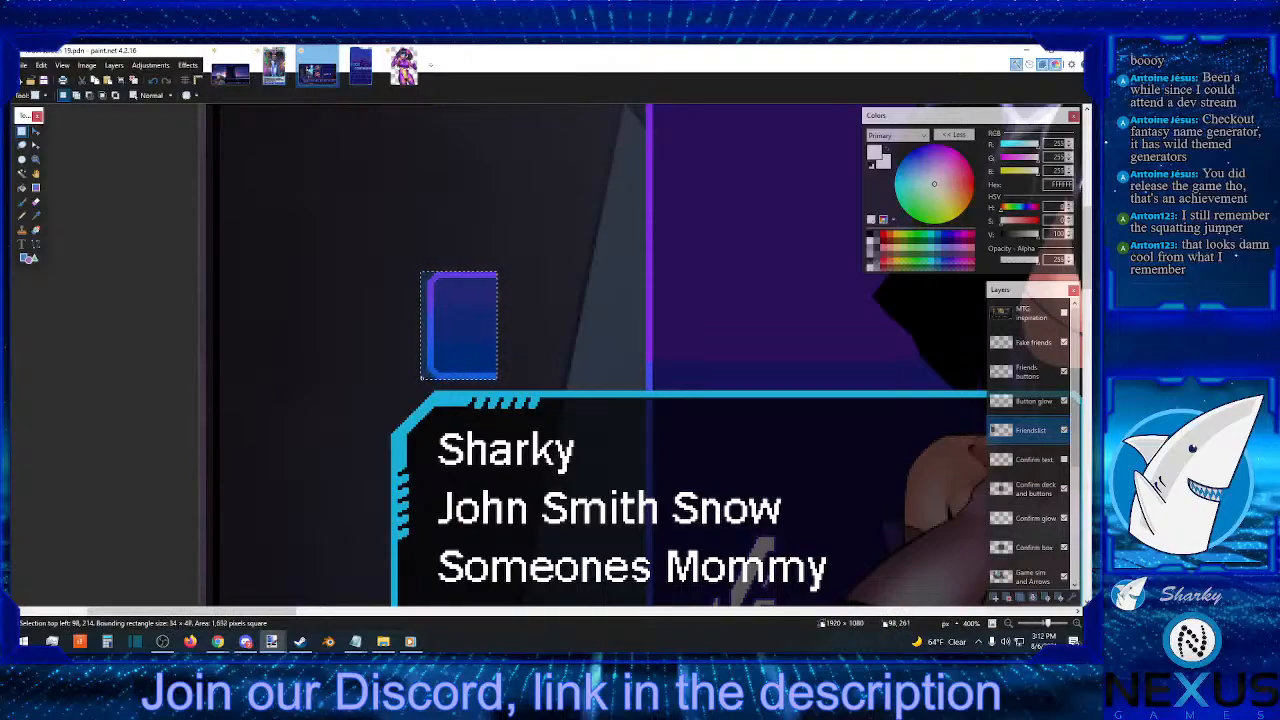
{"action": "left_click", "coordinate": [35, 131]}
{"action": "key", "text": "Down"}
{"action": "key", "text": "Down"}
{"action": "key", "text": "Down"}
{"action": "key", "text": "Down"}
{"action": "key", "text": "Down"}
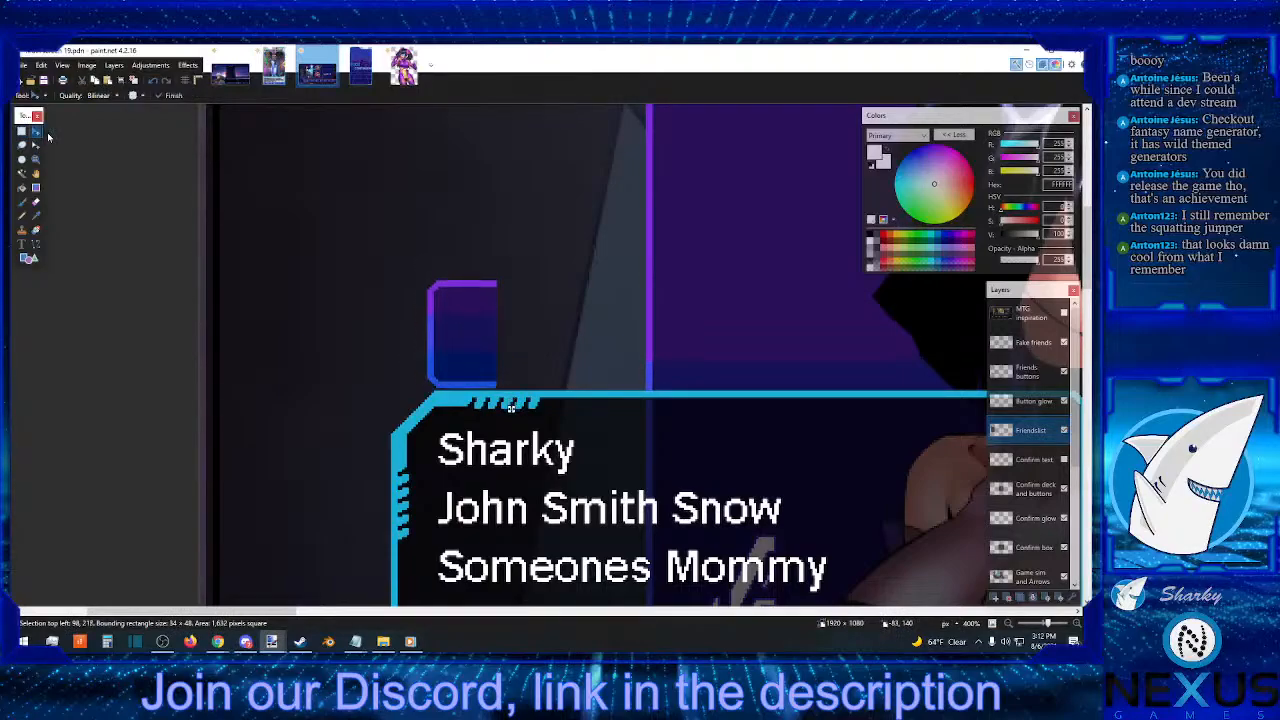
{"action": "key", "text": "Left"}
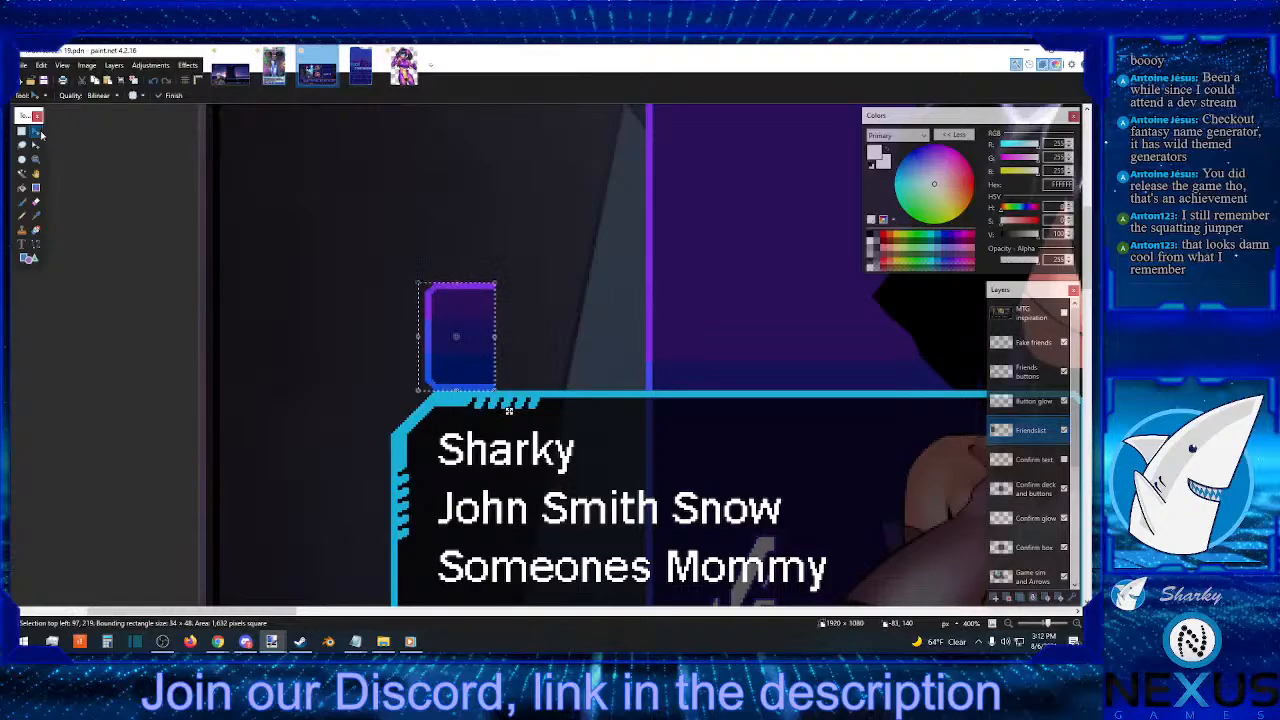
- Stretch the right strip of the pasted button end to about 260 px wide, extending the bar along the friends list frame's upper edge
{"action": "left_click", "coordinate": [21, 131]}
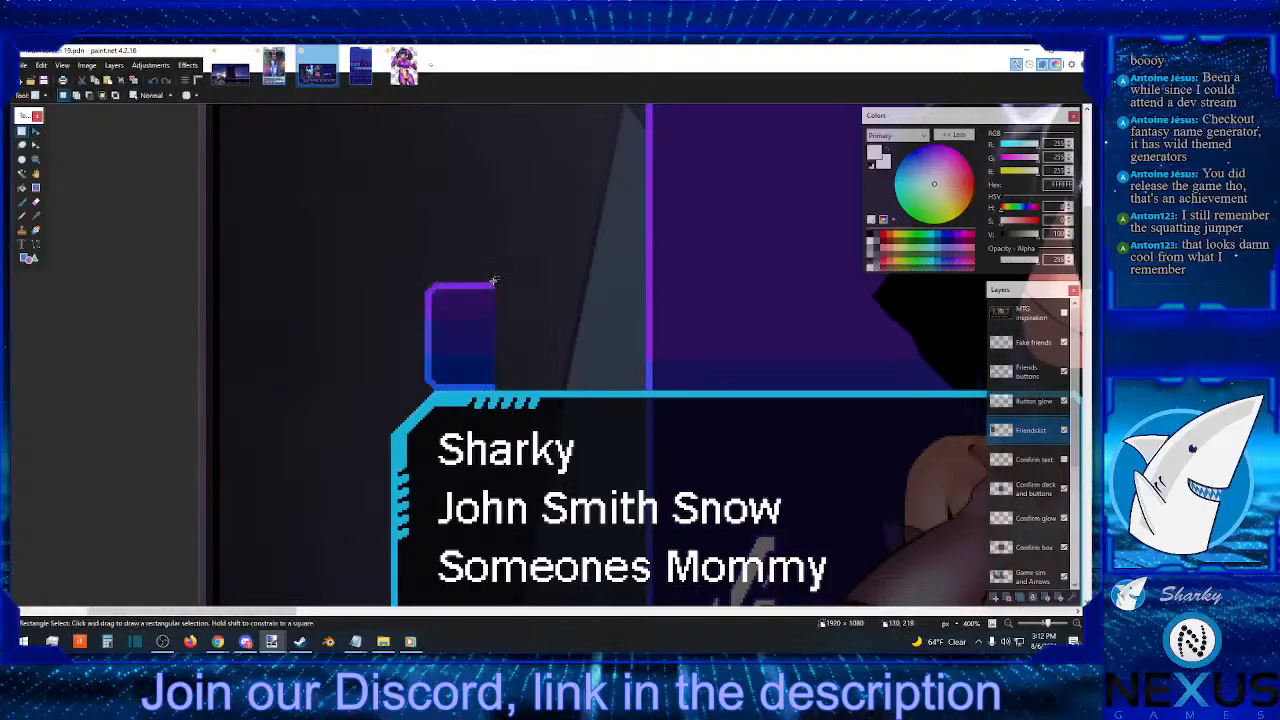
{"action": "left_click_drag", "start_coordinate": [493, 281], "coordinate": [464, 385]}
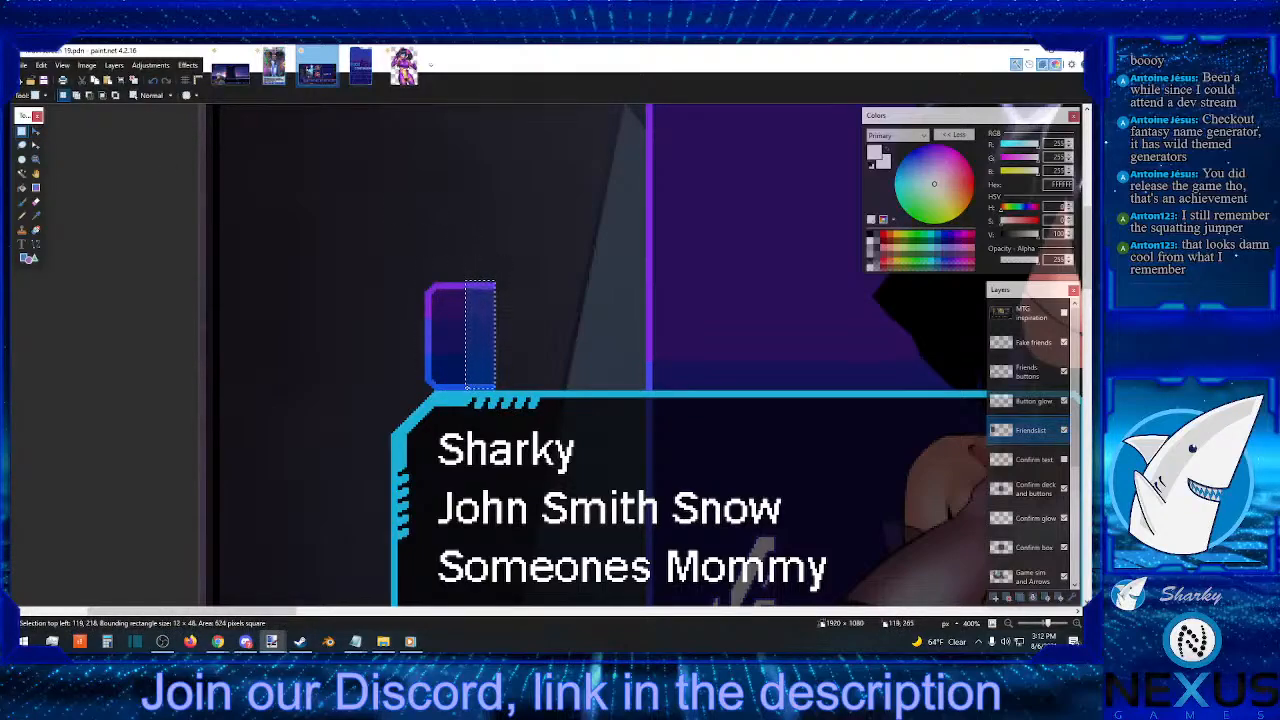
{"action": "left_click", "coordinate": [36, 138]}
{"action": "left_click_drag", "start_coordinate": [493, 337], "coordinate": [216, 337]}
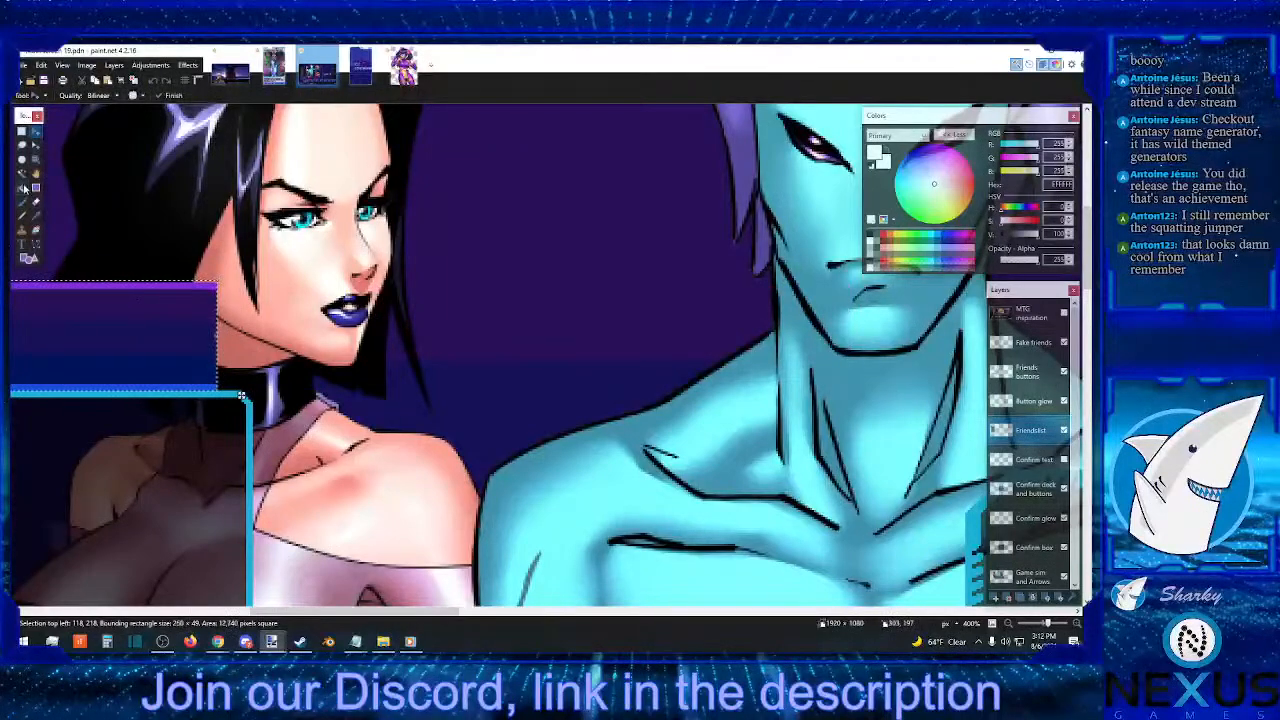
- Copy a strip about 13 × 51 px from the right end of the Add Friend button on the Friends buttons layer
{"action": "left_click", "coordinate": [22, 131]}
{"action": "scroll", "coordinate": [268, 318], "scroll_direction": "down", "scroll_amount": 3}
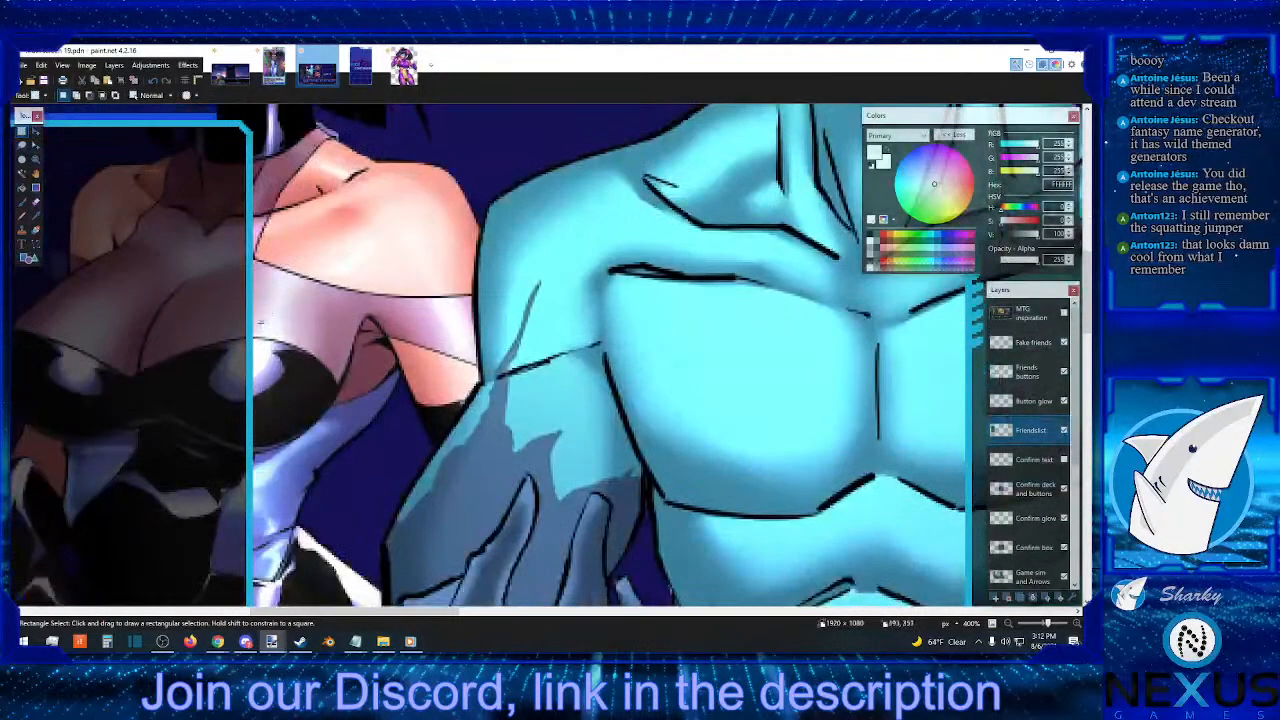
{"action": "scroll", "coordinate": [260, 320], "scroll_direction": "down", "scroll_amount": 5}
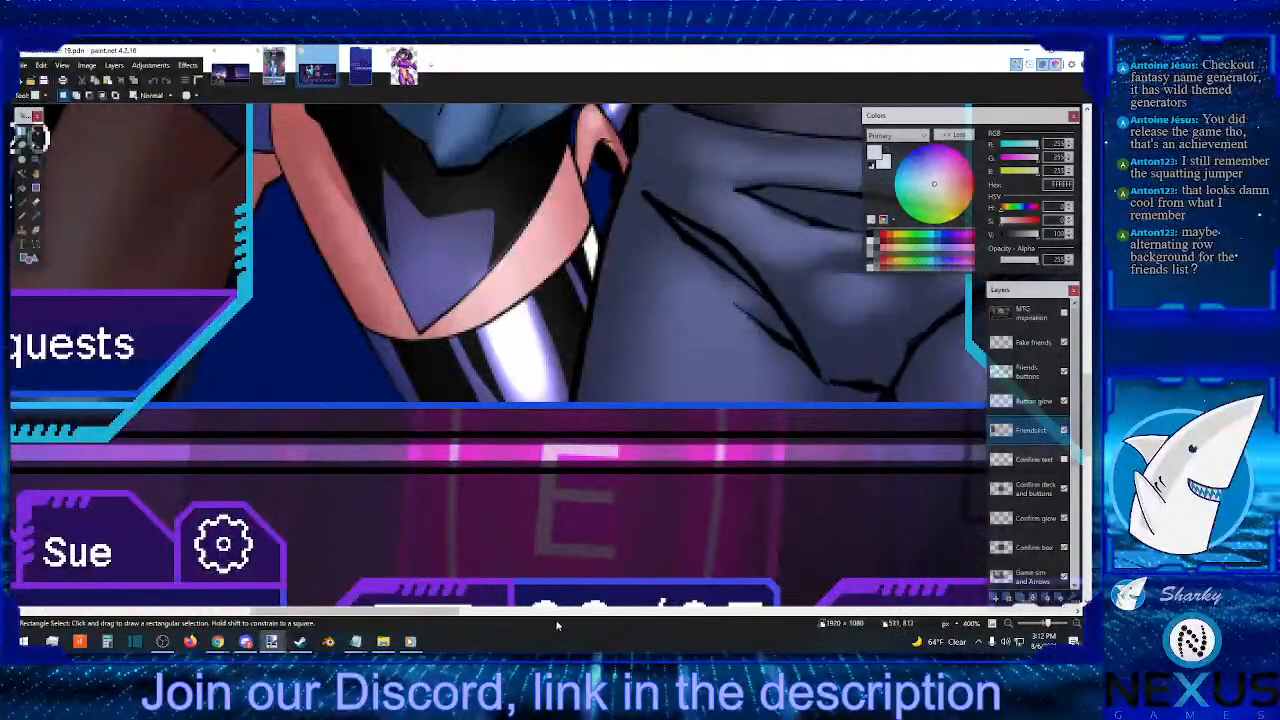
{"action": "left_click_drag", "start_coordinate": [272, 612], "coordinate": [145, 618]}
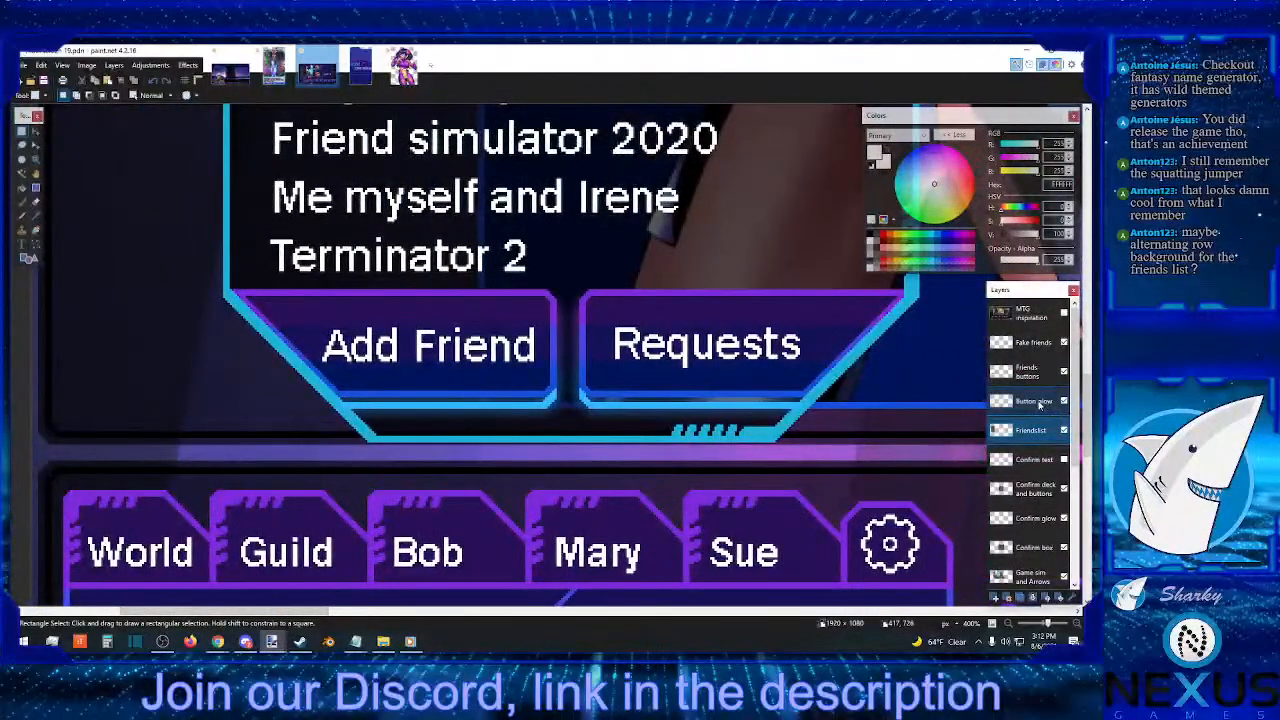
{"action": "left_click", "coordinate": [1030, 371]}
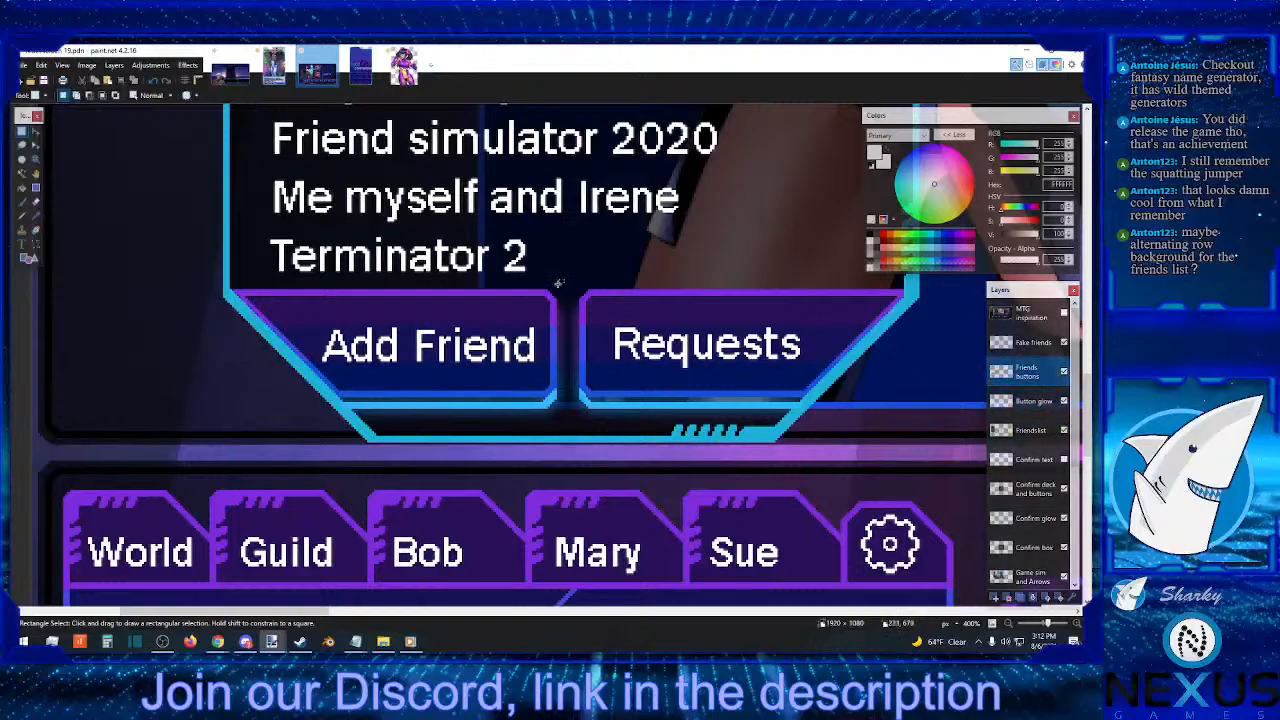
{"action": "left_click_drag", "start_coordinate": [558, 284], "coordinate": [529, 397]}
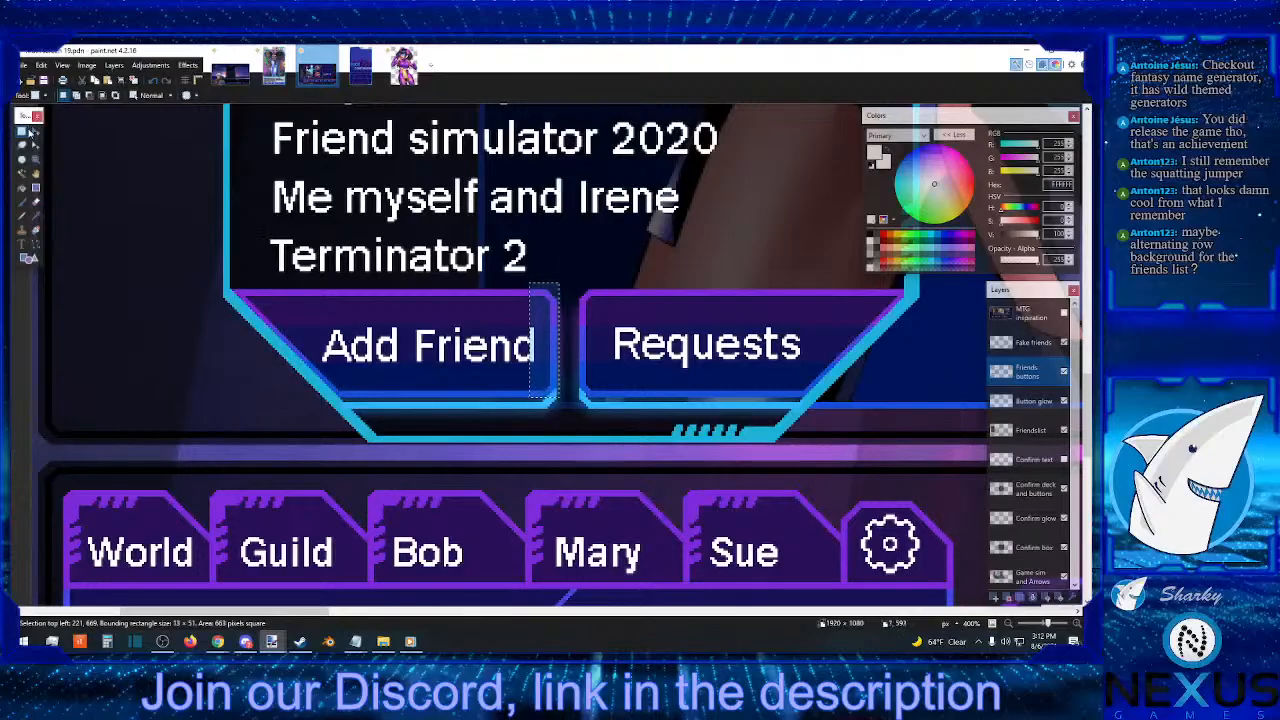
- Paste the button end on the friends list layer and place it at the header bar's right end, above the frame's upper-right corner
{"action": "scroll", "coordinate": [450, 350], "scroll_direction": "up", "scroll_amount": 6}
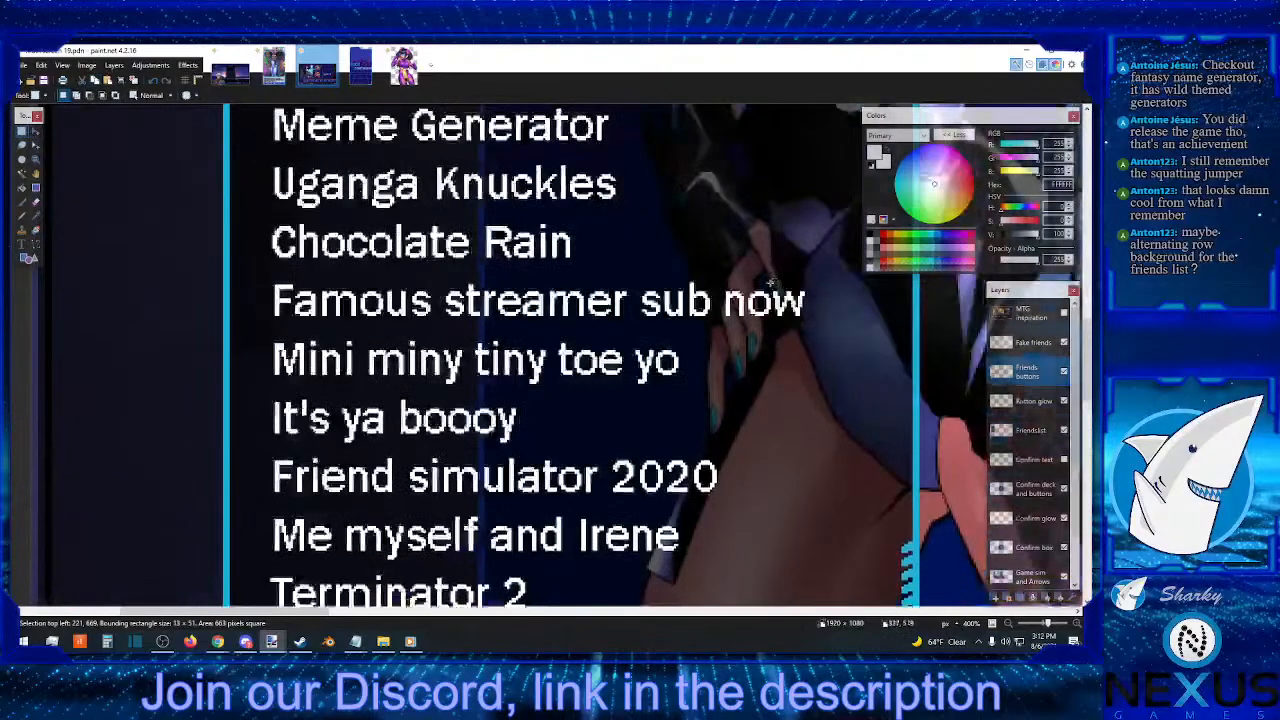
{"action": "scroll", "coordinate": [776, 287], "scroll_direction": "up", "scroll_amount": 3}
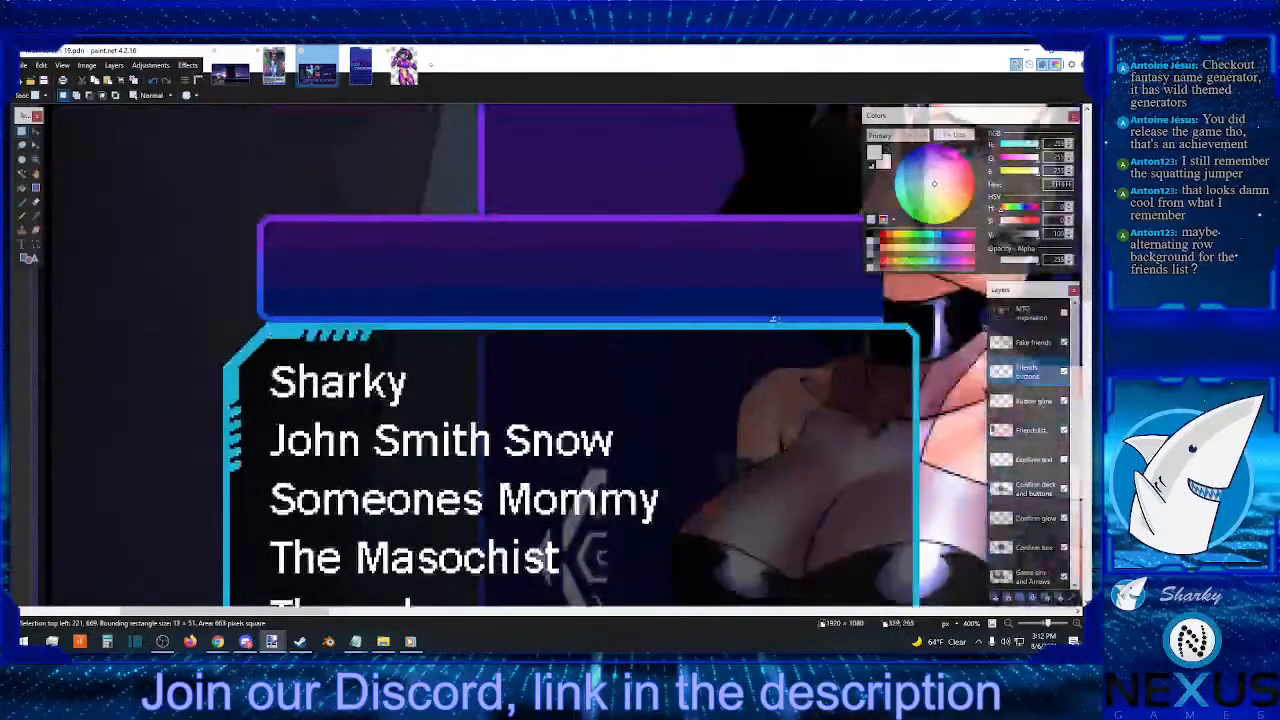
{"action": "left_click", "coordinate": [1026, 431]}
{"action": "left_click", "coordinate": [570, 612]}
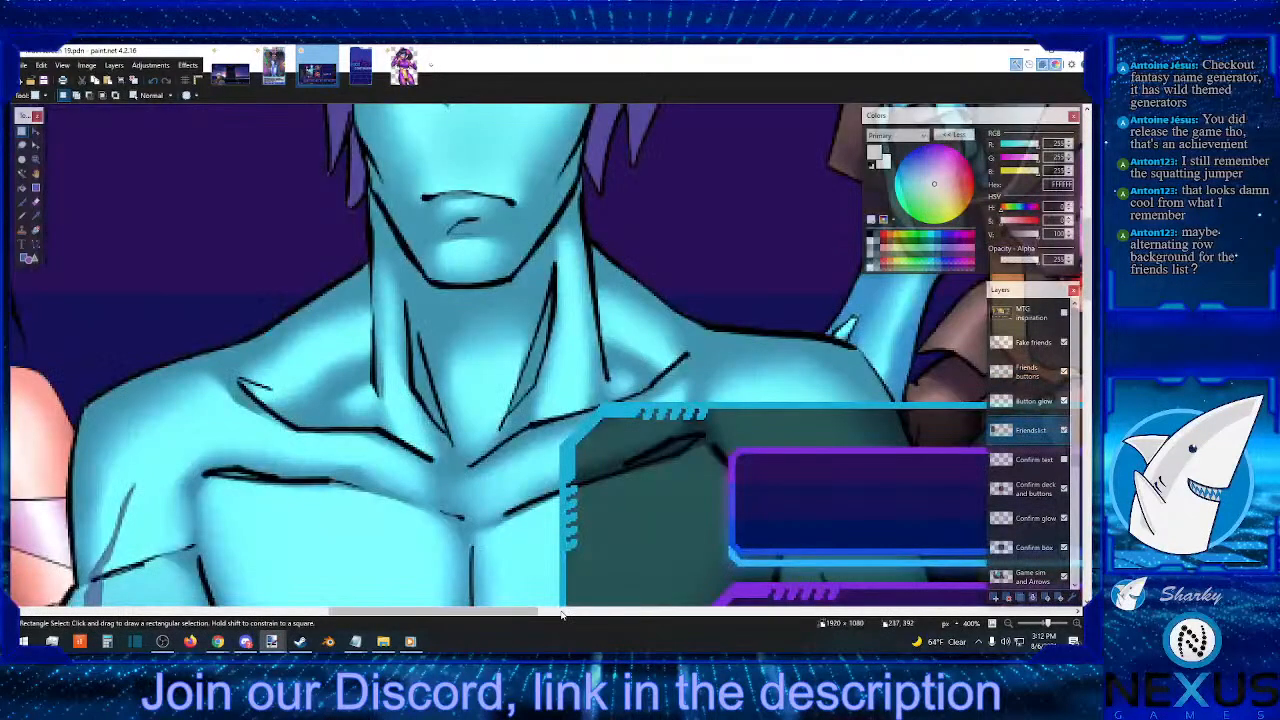
{"action": "left_click", "coordinate": [558, 612]}
{"action": "left_click_drag", "start_coordinate": [445, 604], "coordinate": [447, 613]}
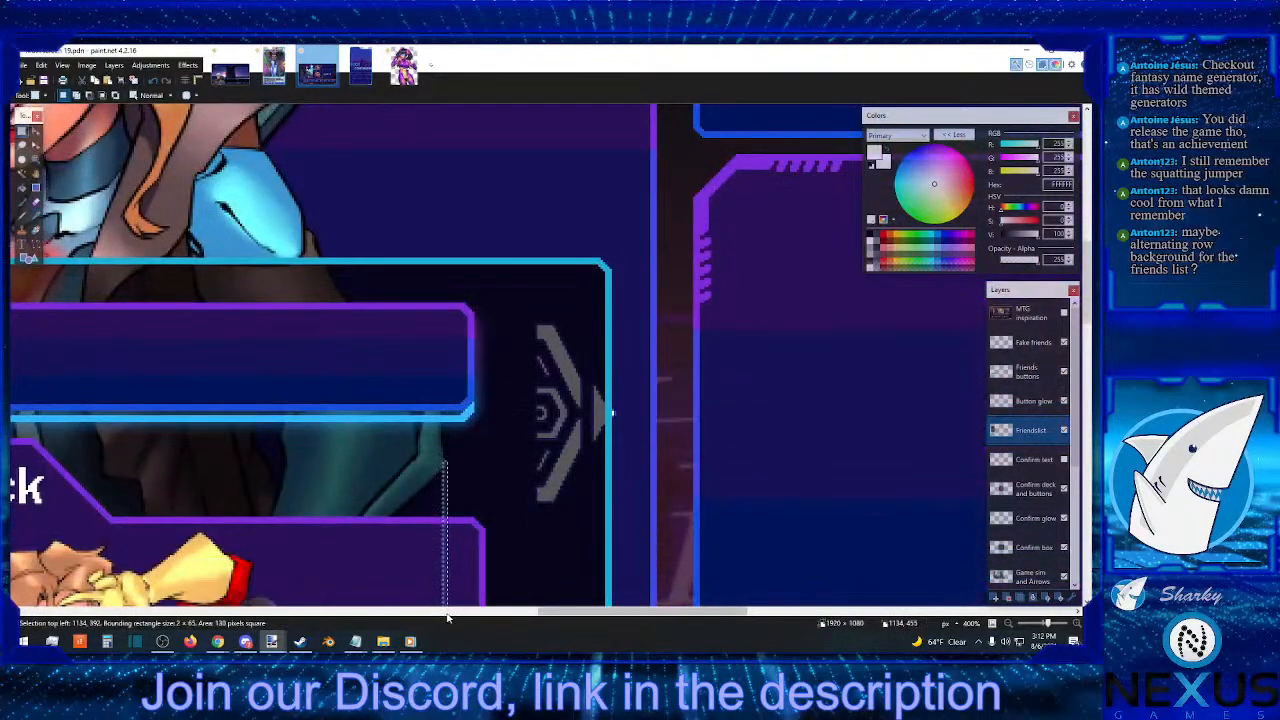
{"action": "left_click", "coordinate": [445, 612]}
{"action": "left_click", "coordinate": [321, 612]}
{"action": "scroll", "coordinate": [770, 595], "scroll_direction": "up", "scroll_amount": 3}
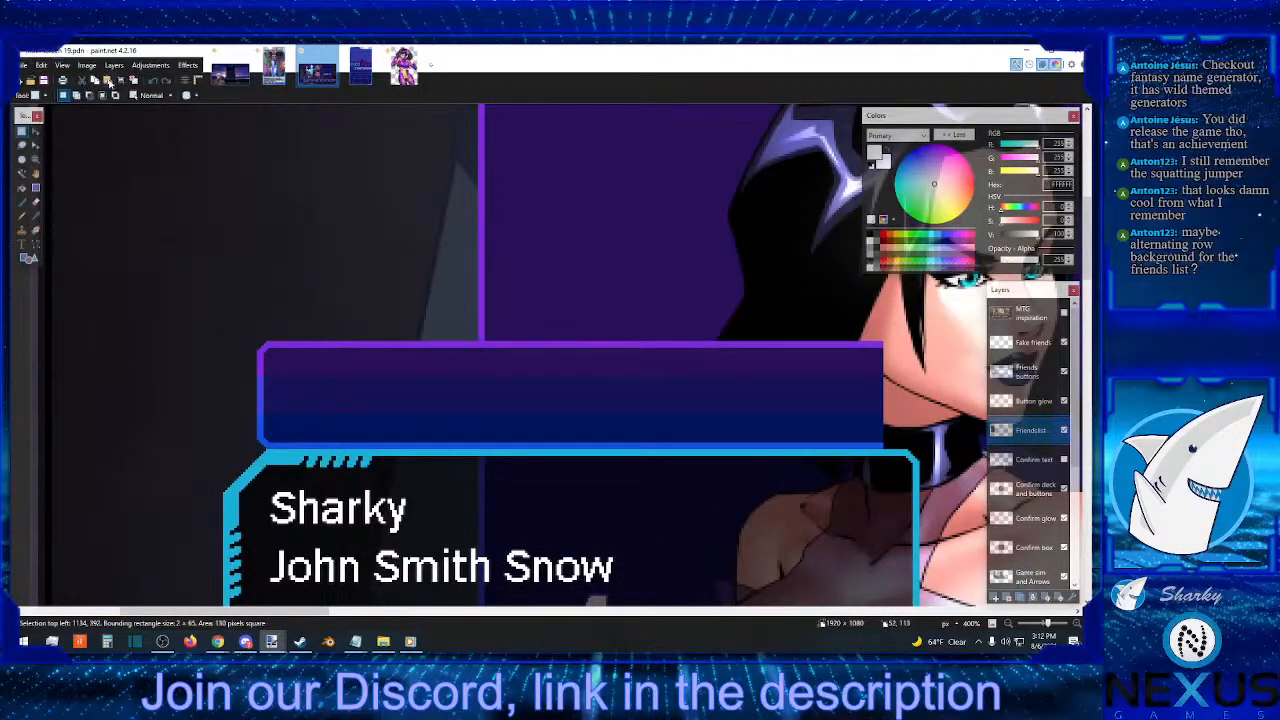
{"action": "left_click", "coordinate": [108, 81]}
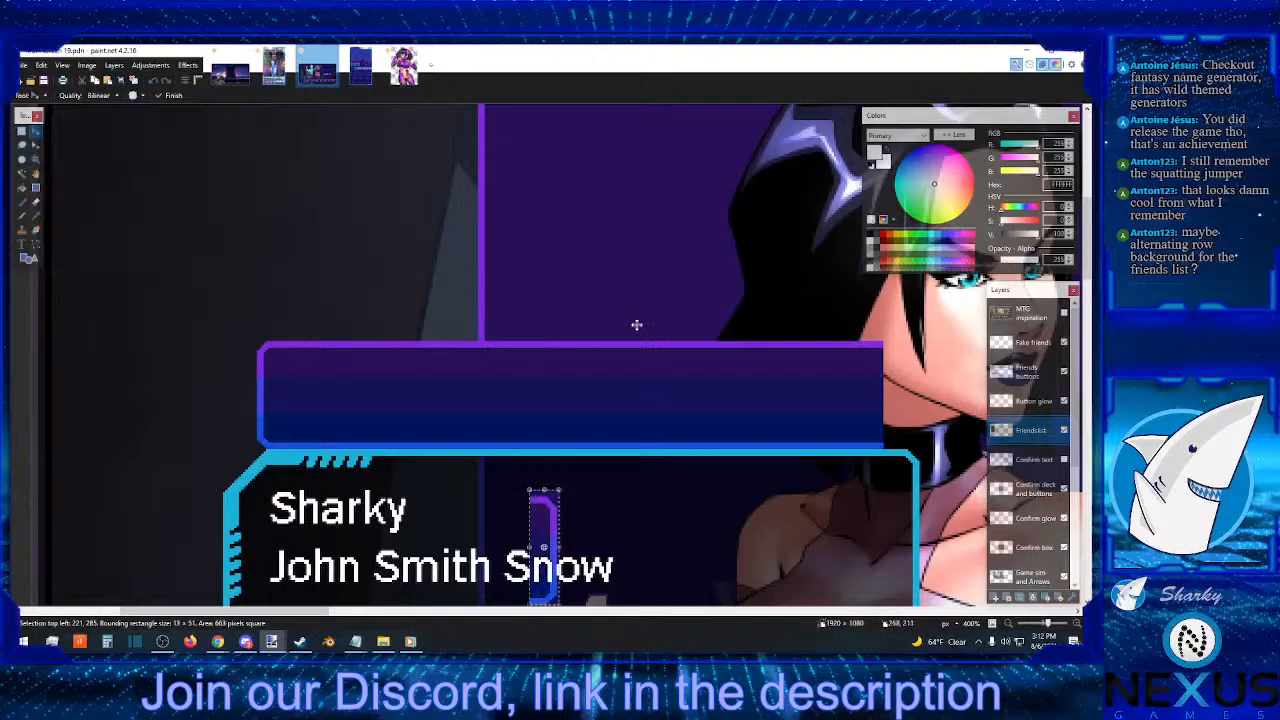
{"action": "left_click_drag", "start_coordinate": [543, 527], "coordinate": [900, 372]}
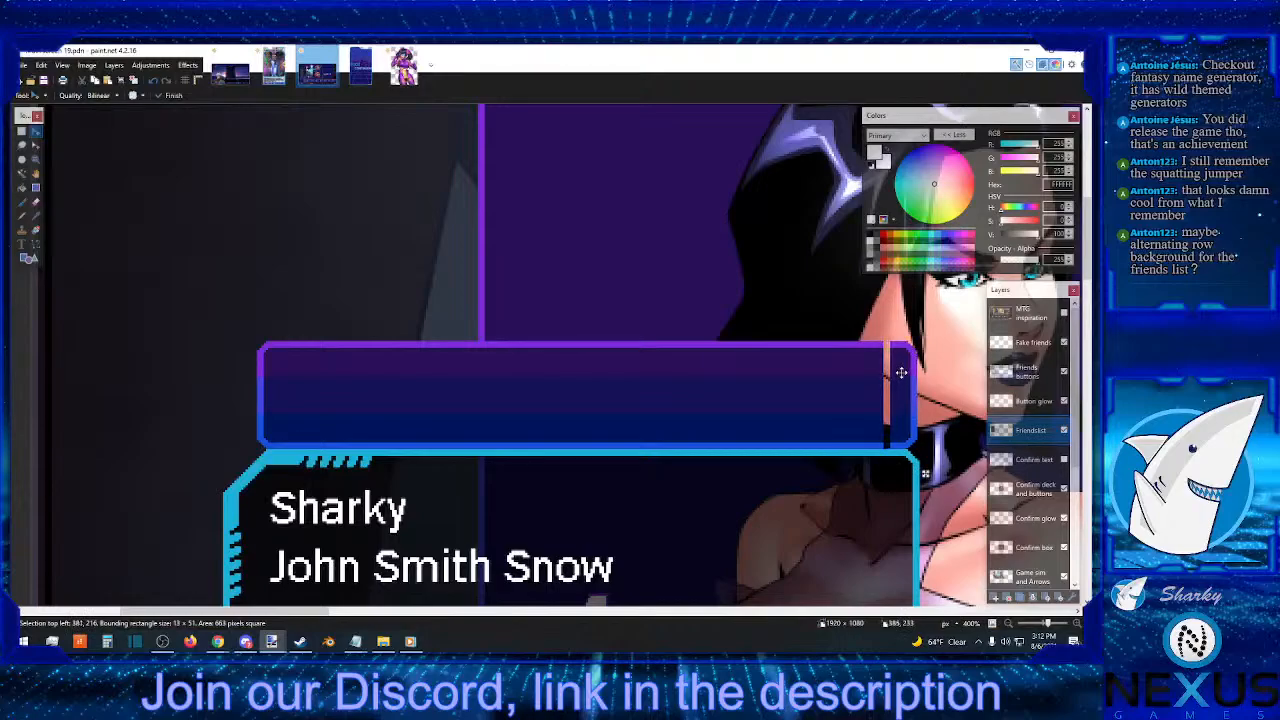
- Stretch a strip near the header bar's right end to about 13 px wide to close the gap before the pasted end piece, and deselect
{"action": "left_click", "coordinate": [21, 131]}
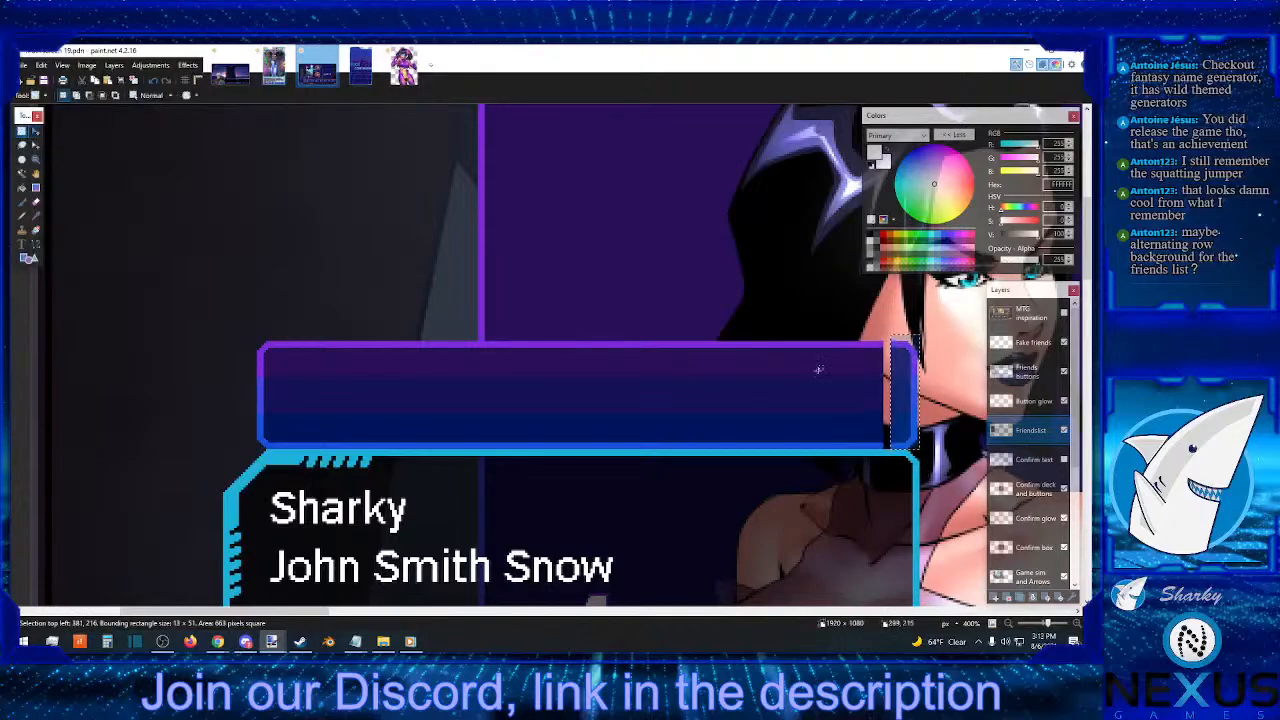
{"action": "left_click_drag", "start_coordinate": [880, 328], "coordinate": [866, 467]}
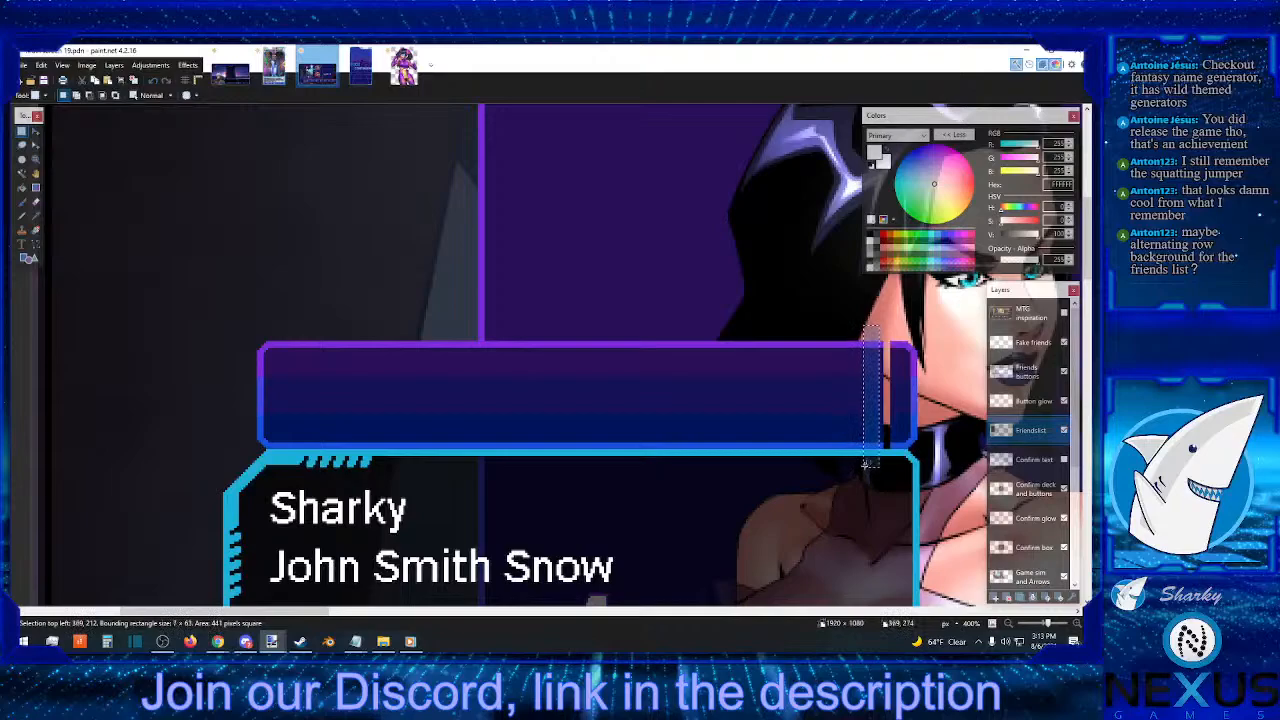
{"action": "left_click", "coordinate": [36, 131]}
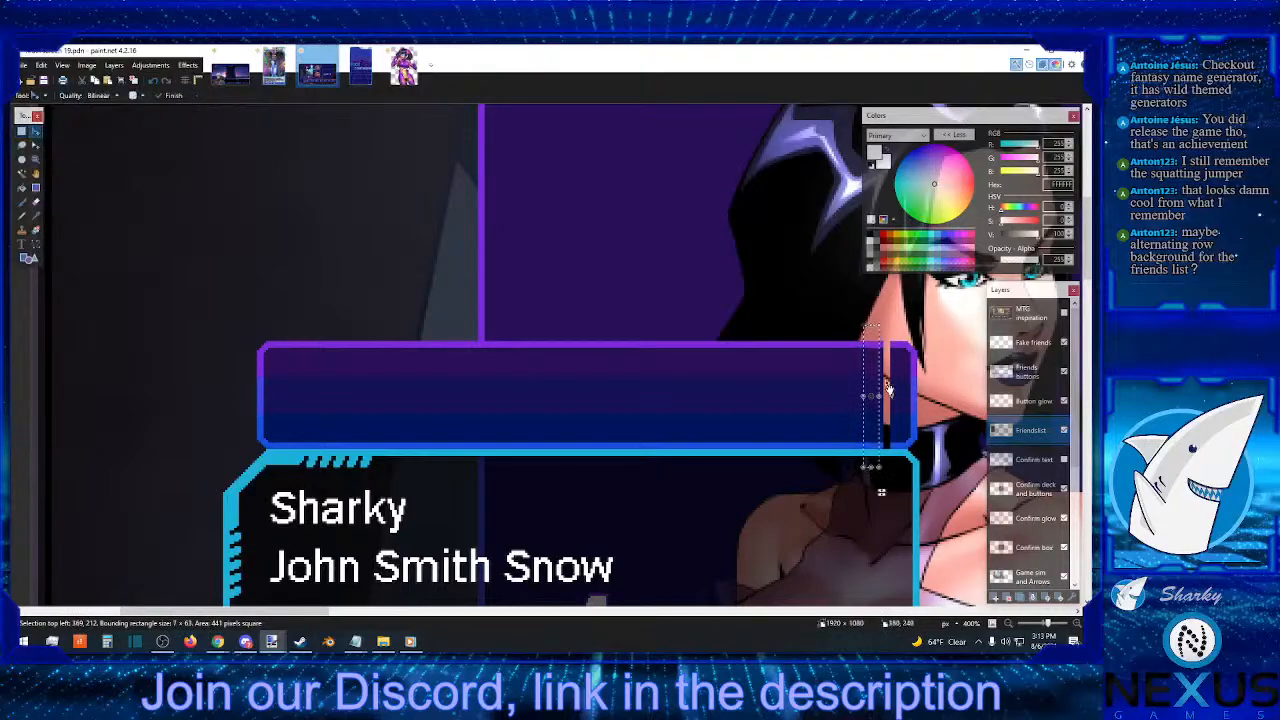
{"action": "left_click_drag", "start_coordinate": [881, 396], "coordinate": [895, 396]}
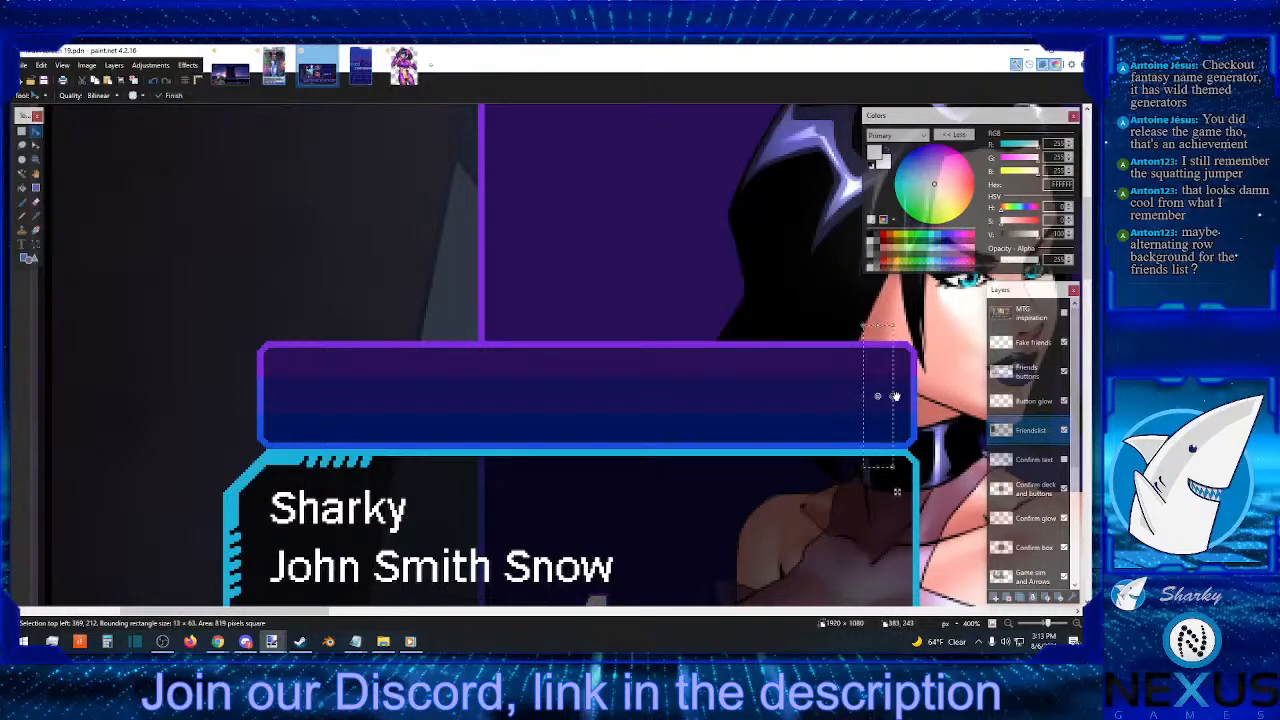
{"action": "left_click", "coordinate": [21, 131]}
{"action": "left_click", "coordinate": [518, 228]}
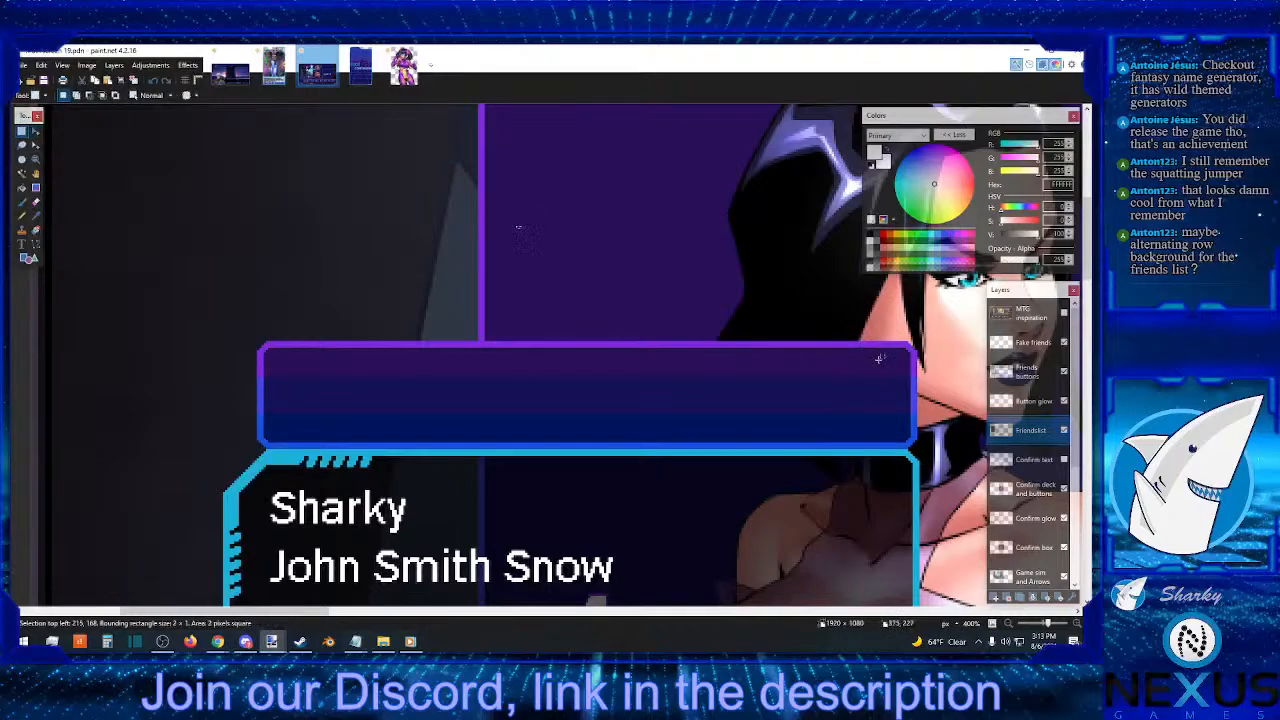
- Add the title text "Fake friends list" inside the header bar on the Fake friends layer
{"action": "left_click", "coordinate": [1033, 343]}
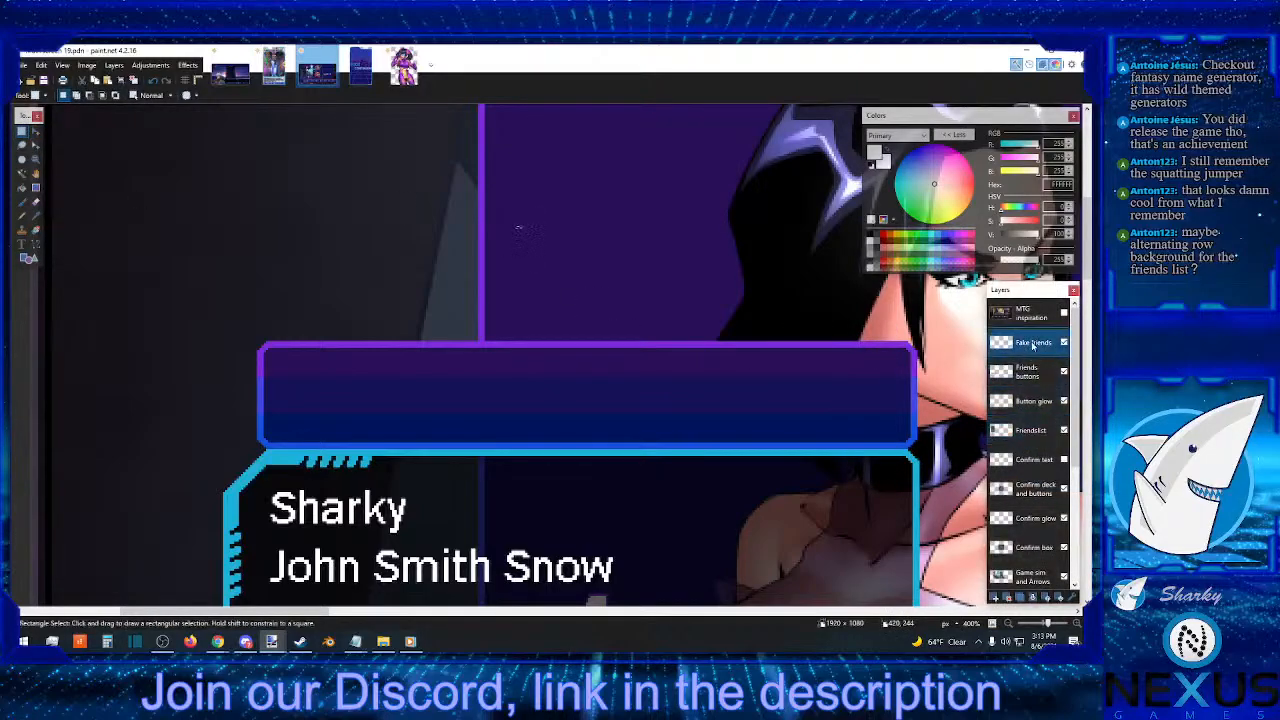
{"action": "left_click", "coordinate": [22, 243]}
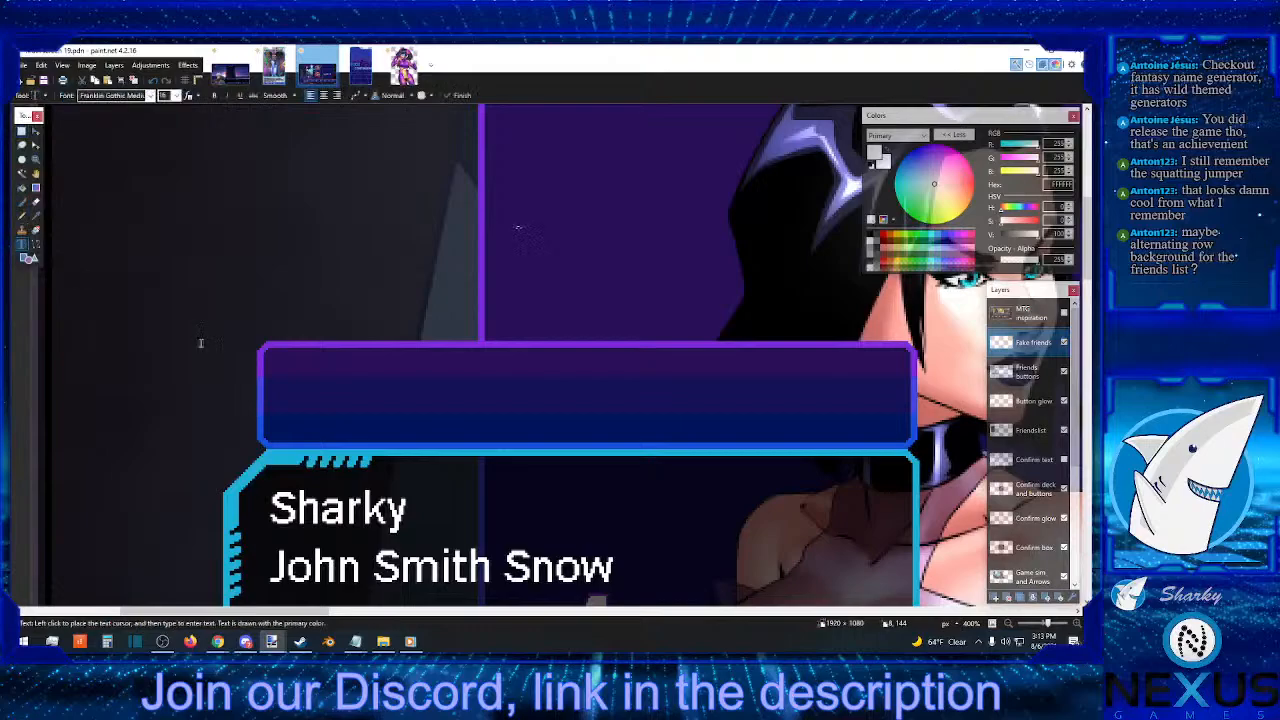
{"action": "left_click", "coordinate": [308, 365]}
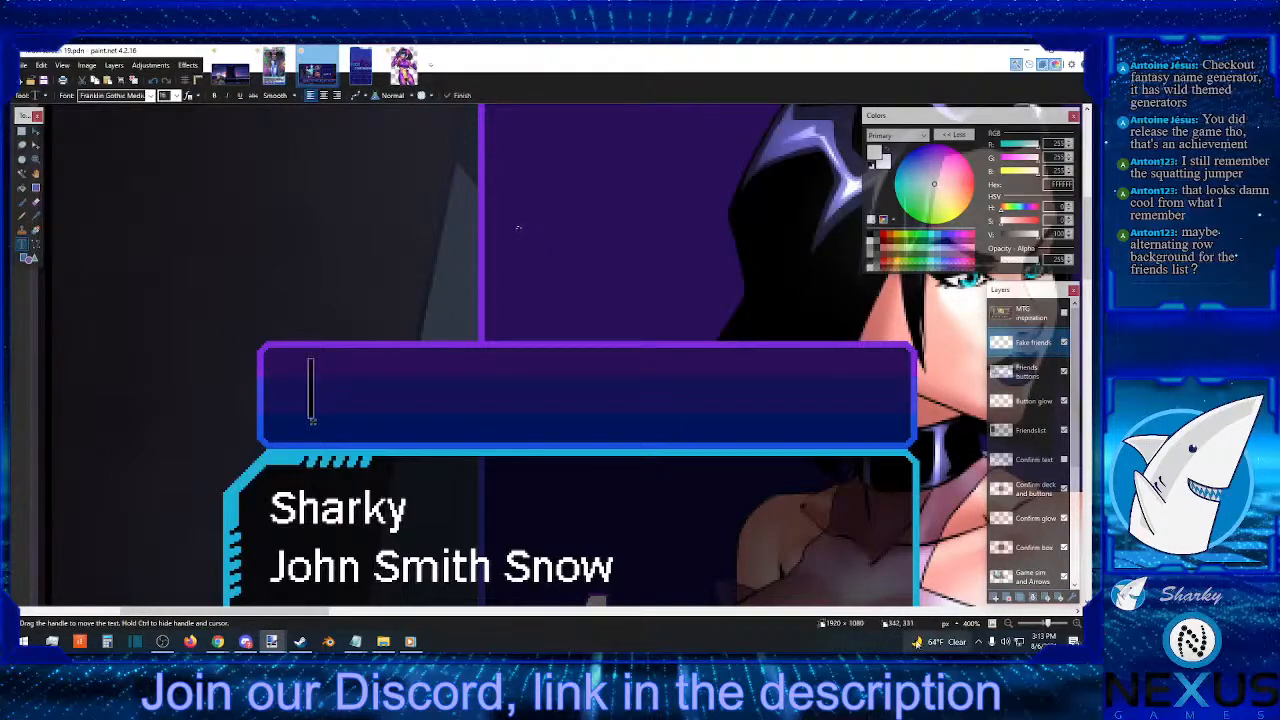
{"action": "left_click", "coordinate": [1005, 641]}
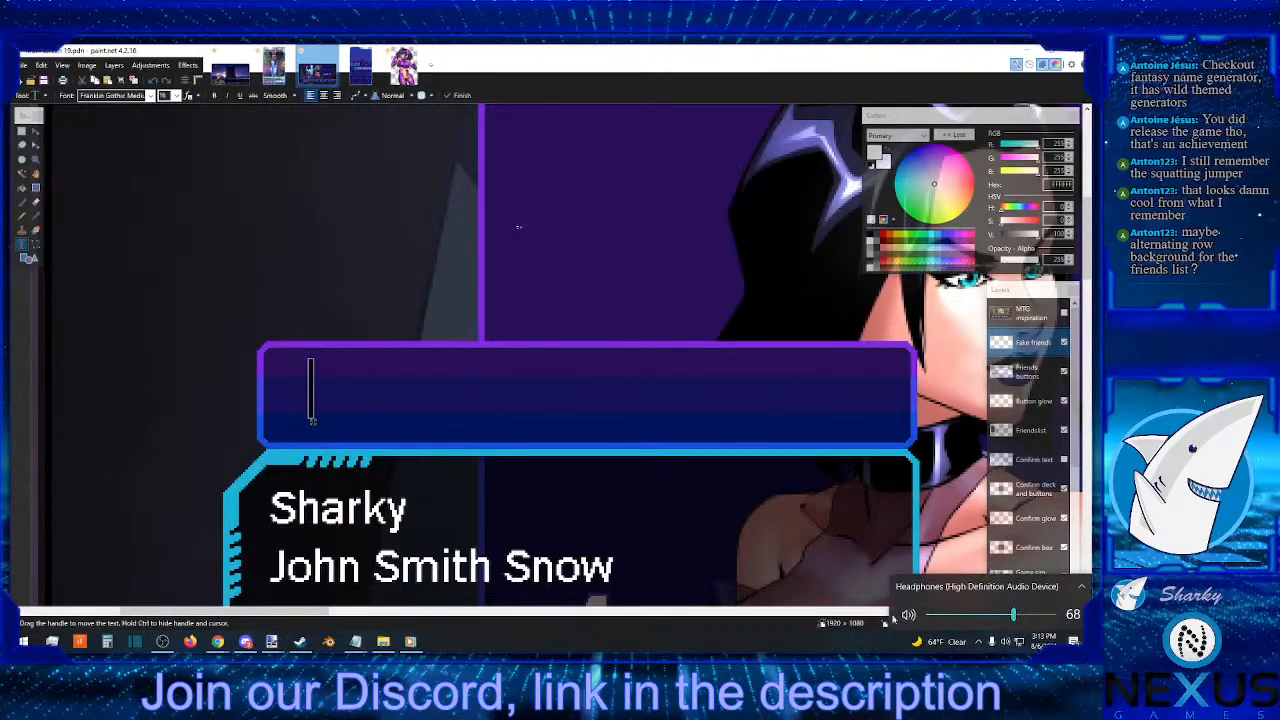
{"action": "left_click", "coordinate": [1008, 624]}
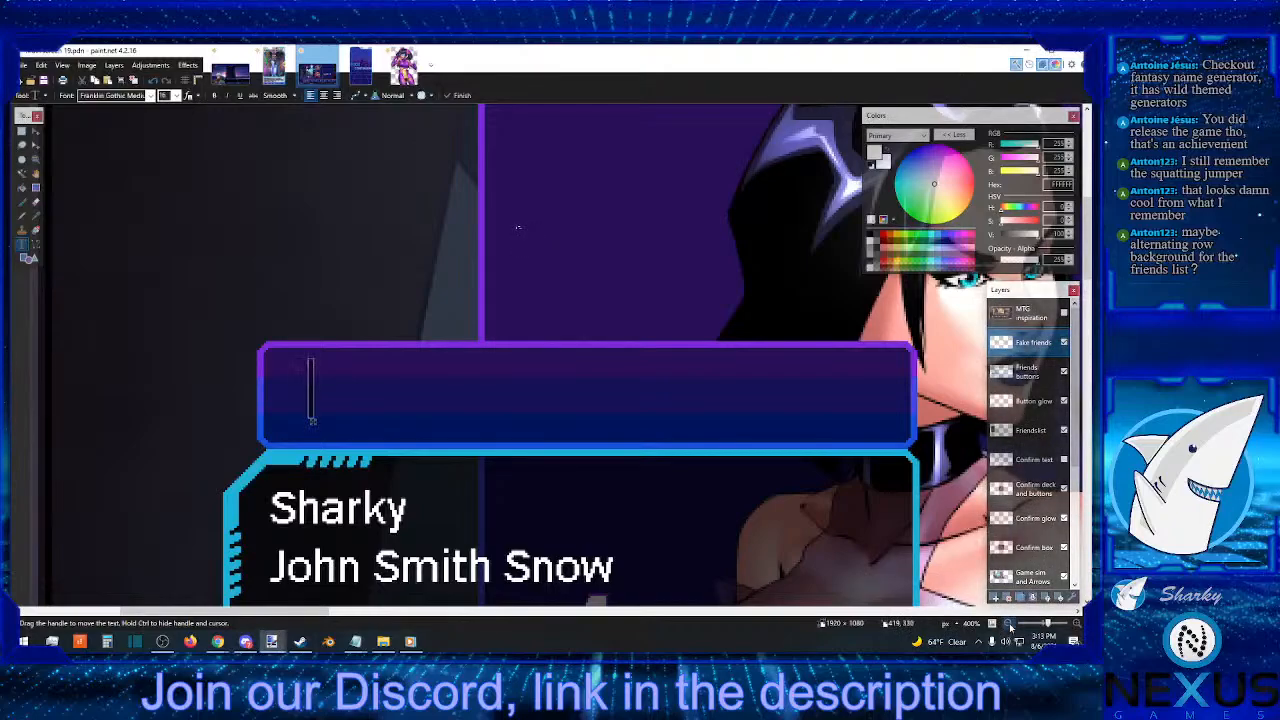
{"action": "scroll", "coordinate": [517, 227], "scroll_direction": "down", "scroll_amount": 5}
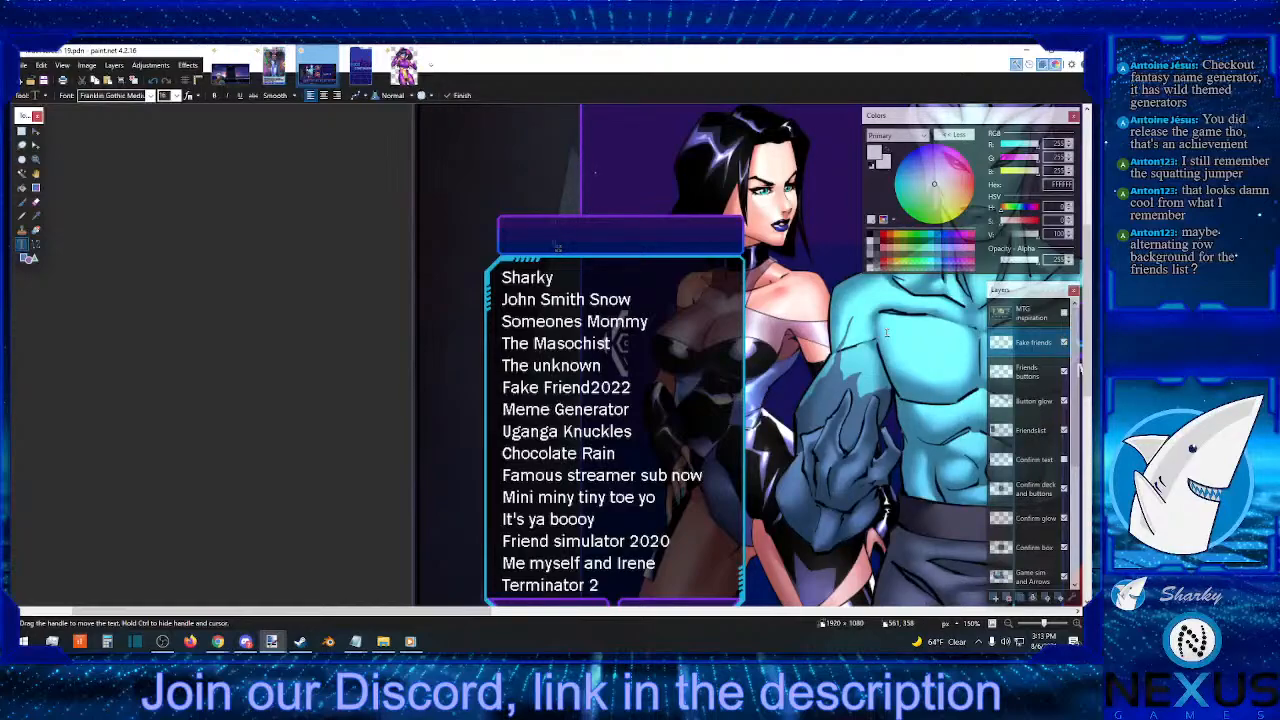
{"action": "left_click", "coordinate": [21, 131]}
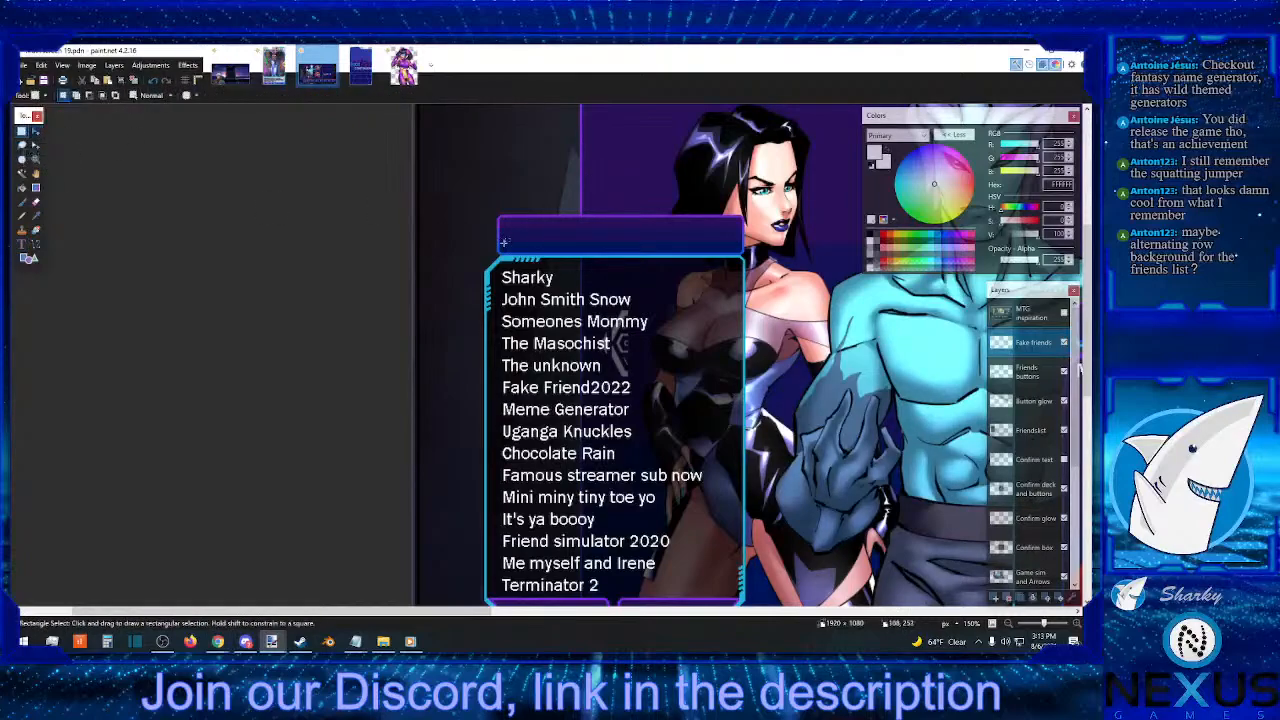
{"action": "left_click", "coordinate": [22, 244]}
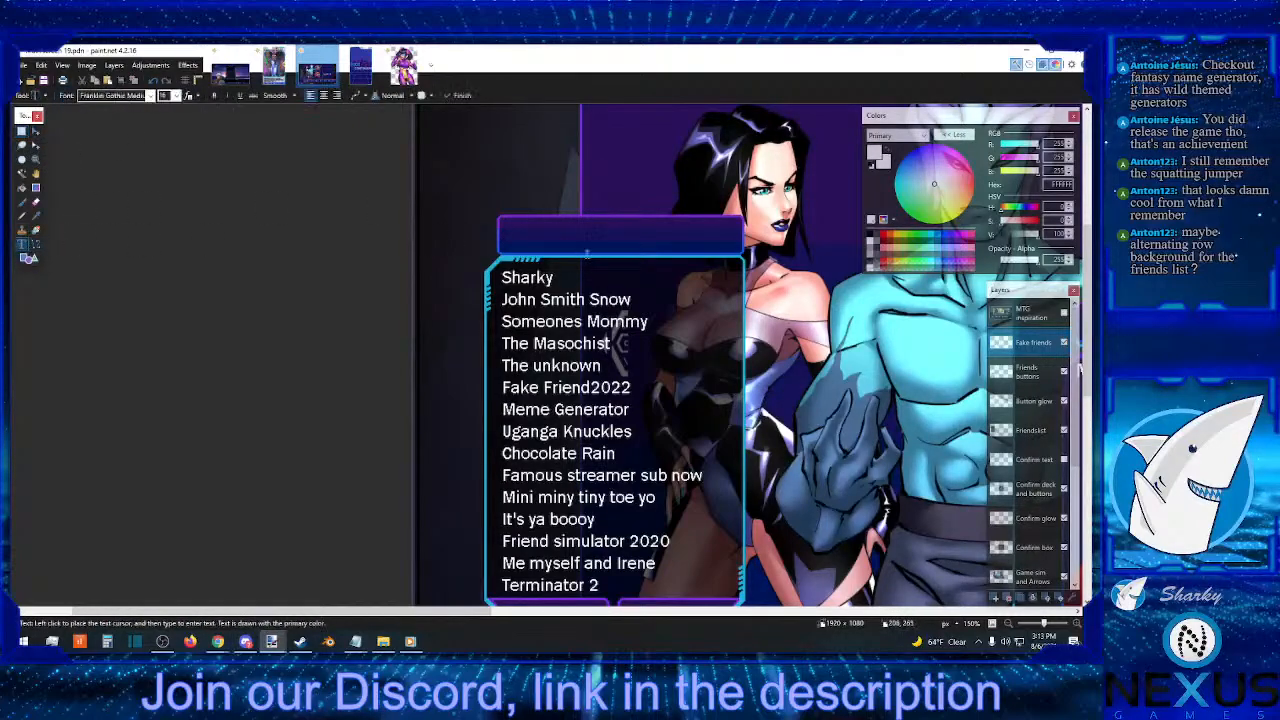
{"action": "left_click", "coordinate": [510, 237]}
{"action": "type", "text": "F"}
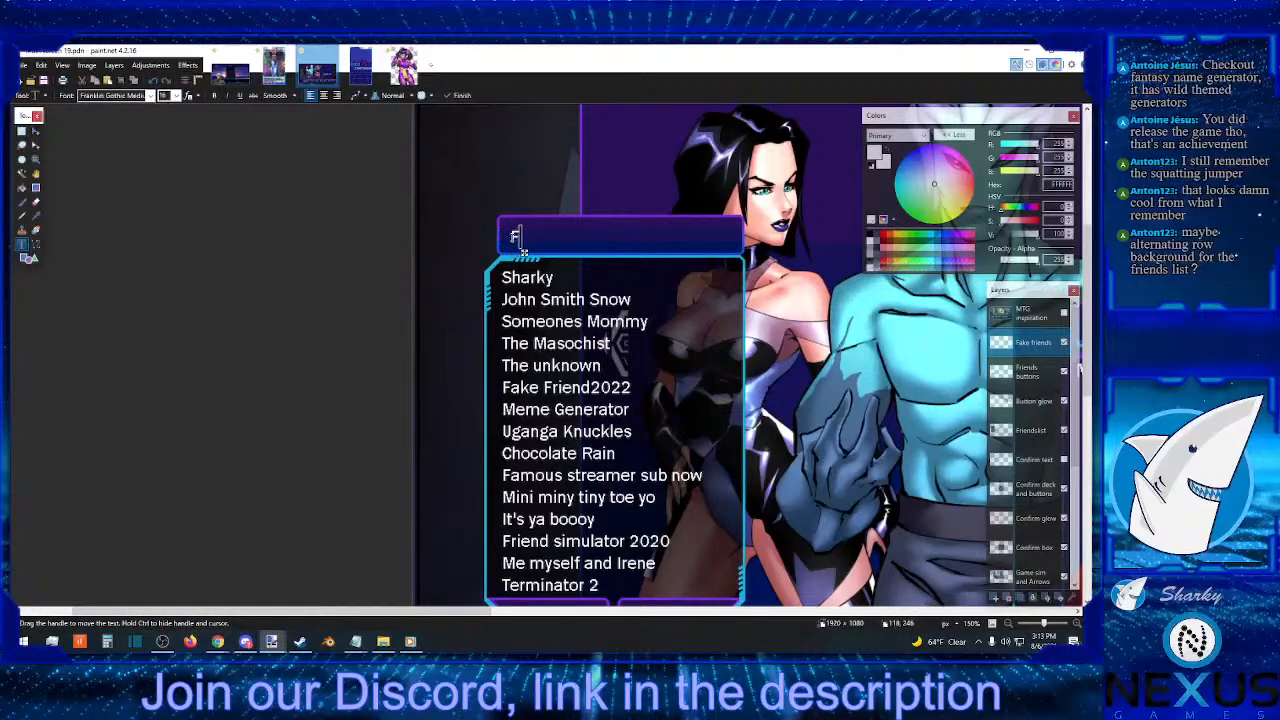
{"action": "type", "text": "ake frie"}
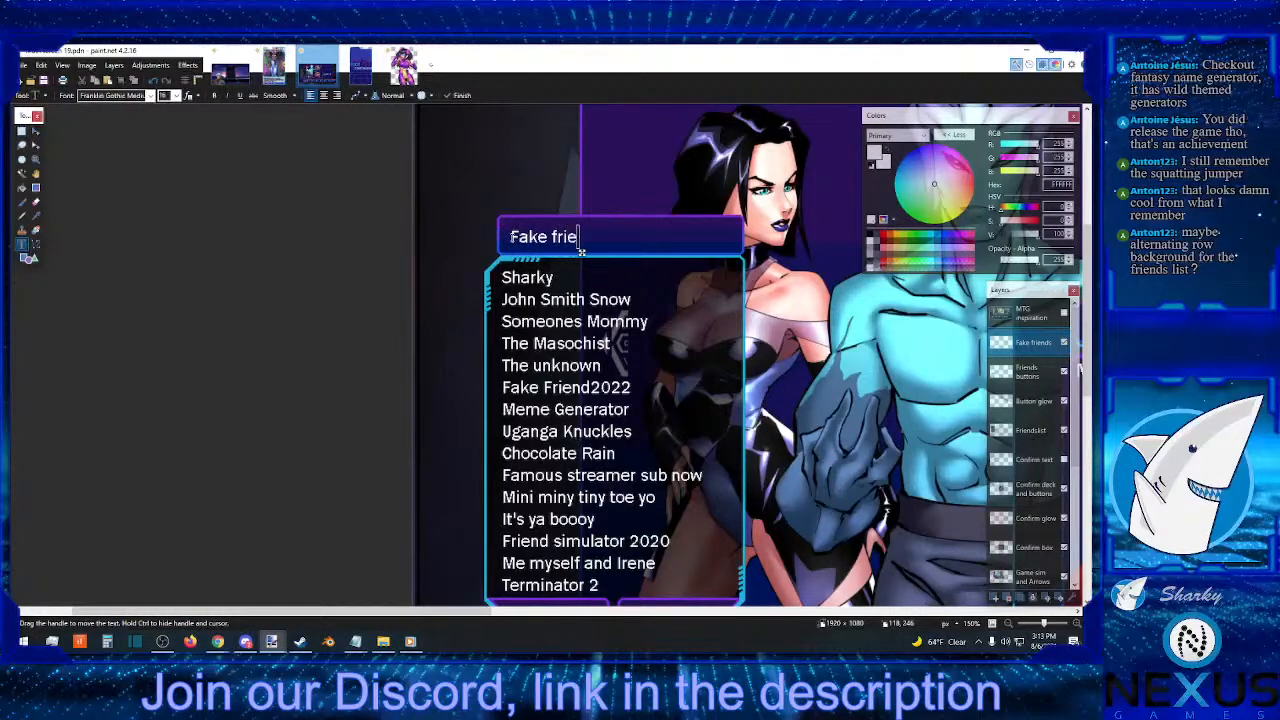
{"action": "type", "text": "nds list"}
- Enlarge the title's font to nearly fill the header bar, centre the text within the bar and commit it
{"action": "left_click", "coordinate": [176, 95]}
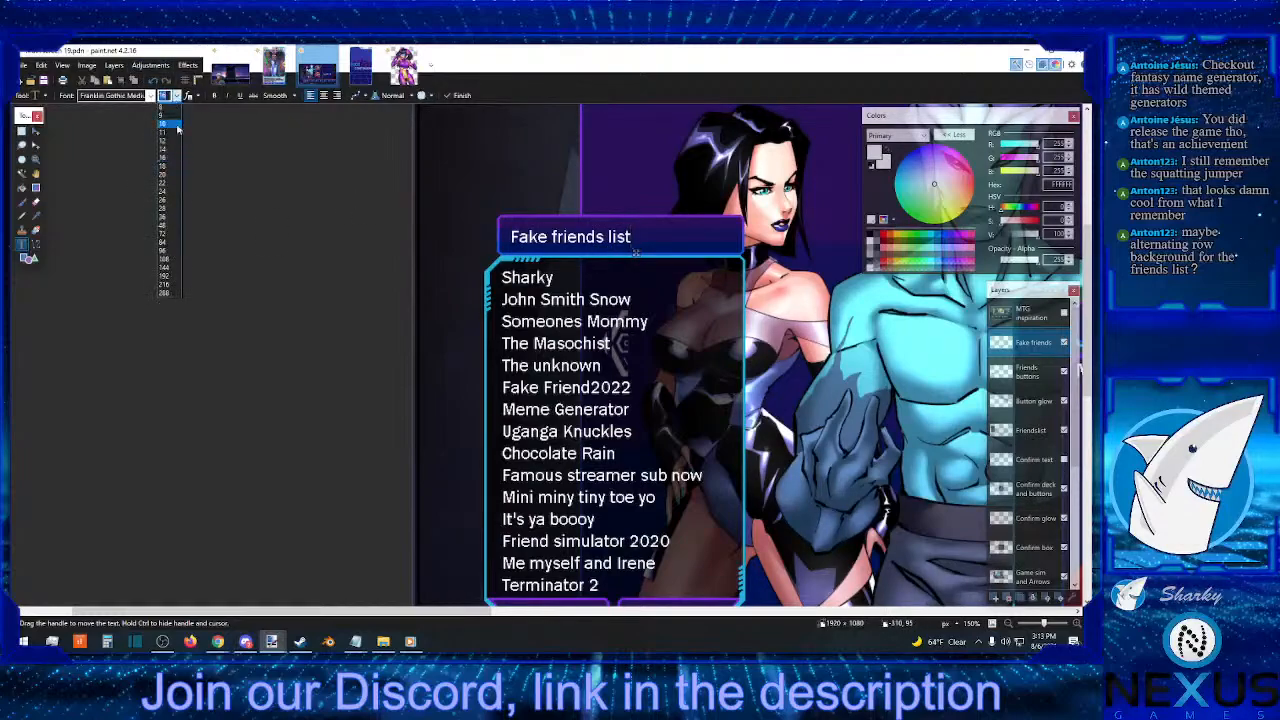
{"action": "left_click", "coordinate": [168, 198]}
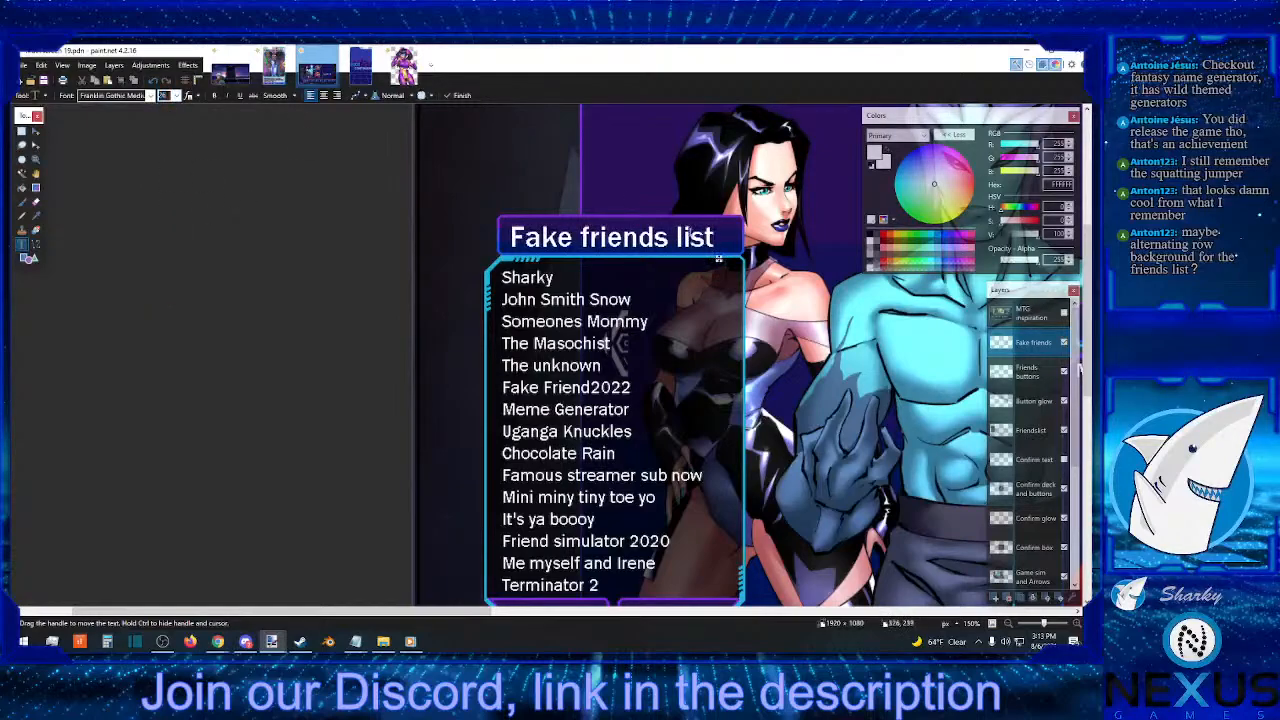
{"action": "left_click_drag", "start_coordinate": [722, 262], "coordinate": [730, 259]}
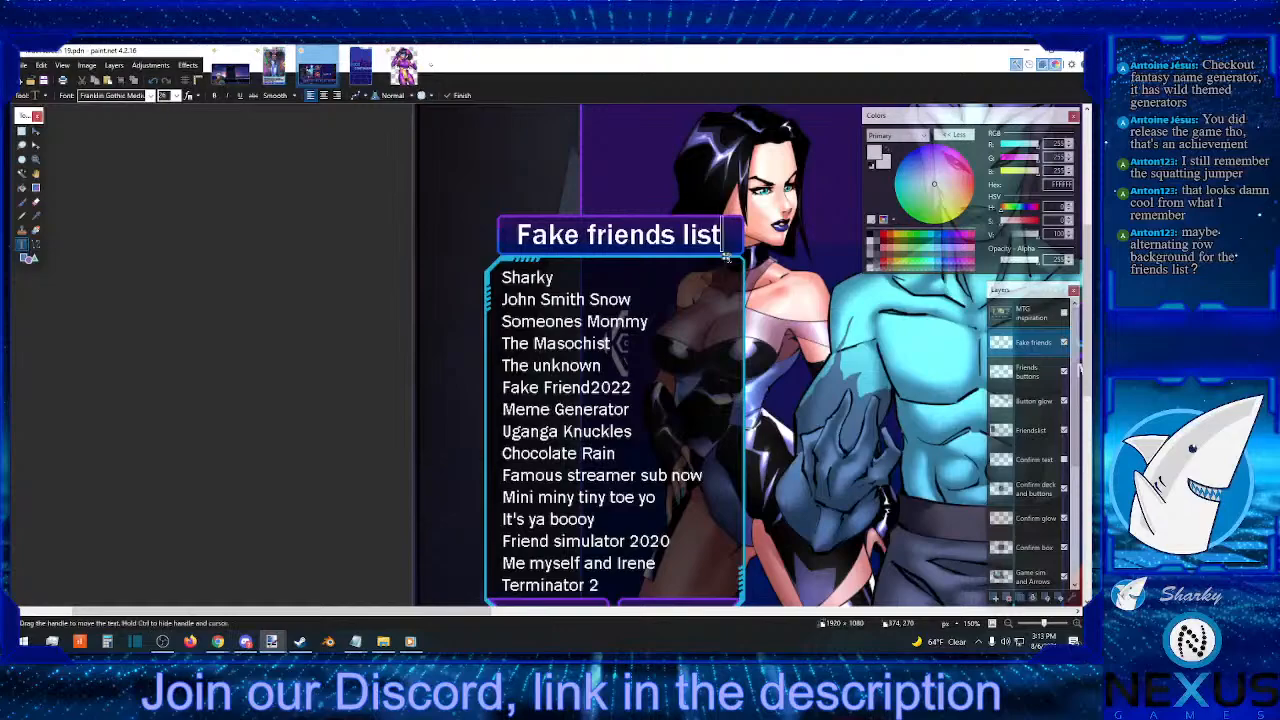
{"action": "left_click_drag", "start_coordinate": [727, 258], "coordinate": [728, 260]}
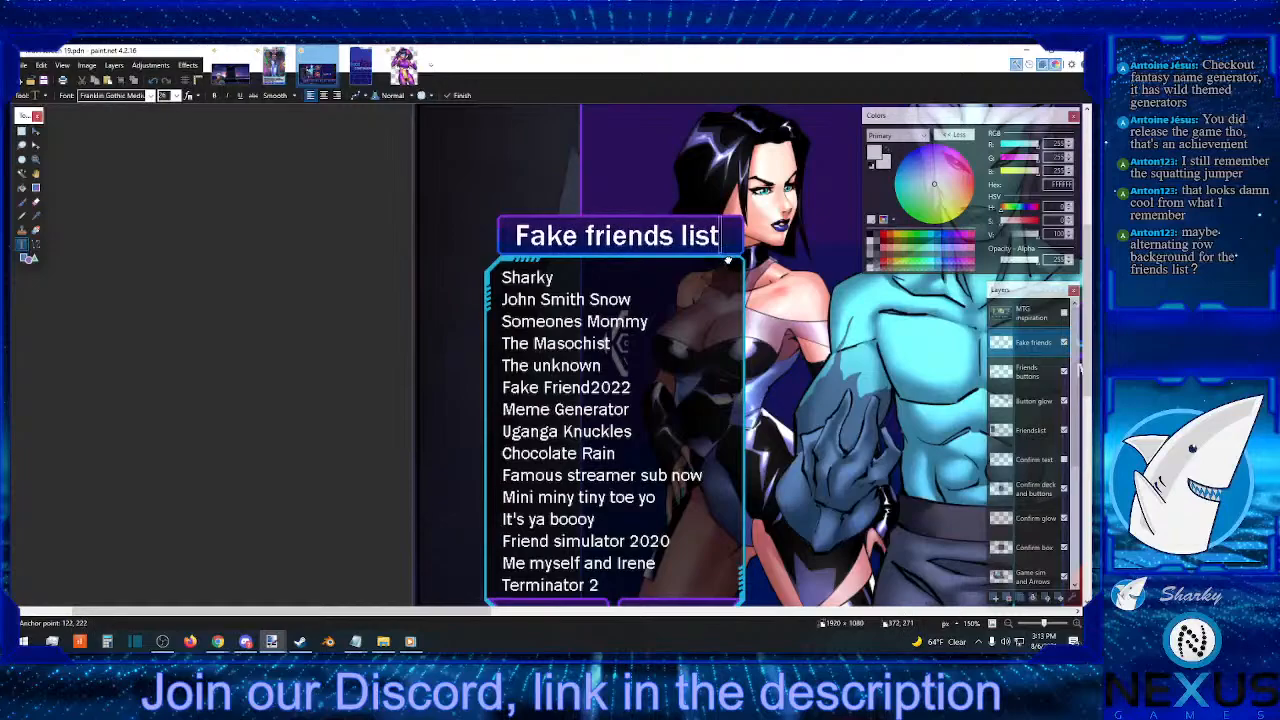
{"action": "left_click", "coordinate": [21, 131]}
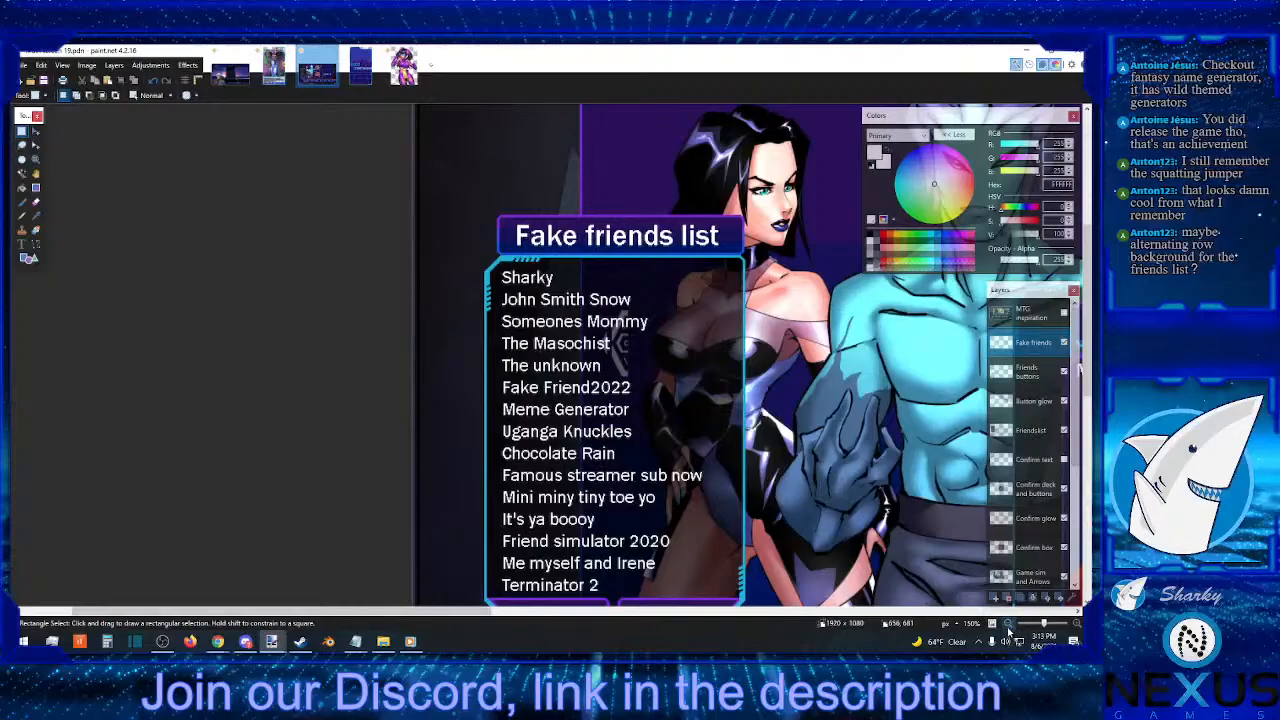
- Save the mockup with the finished friends list header
{"action": "scroll", "coordinate": [932, 580], "scroll_direction": "down", "scroll_amount": 2}
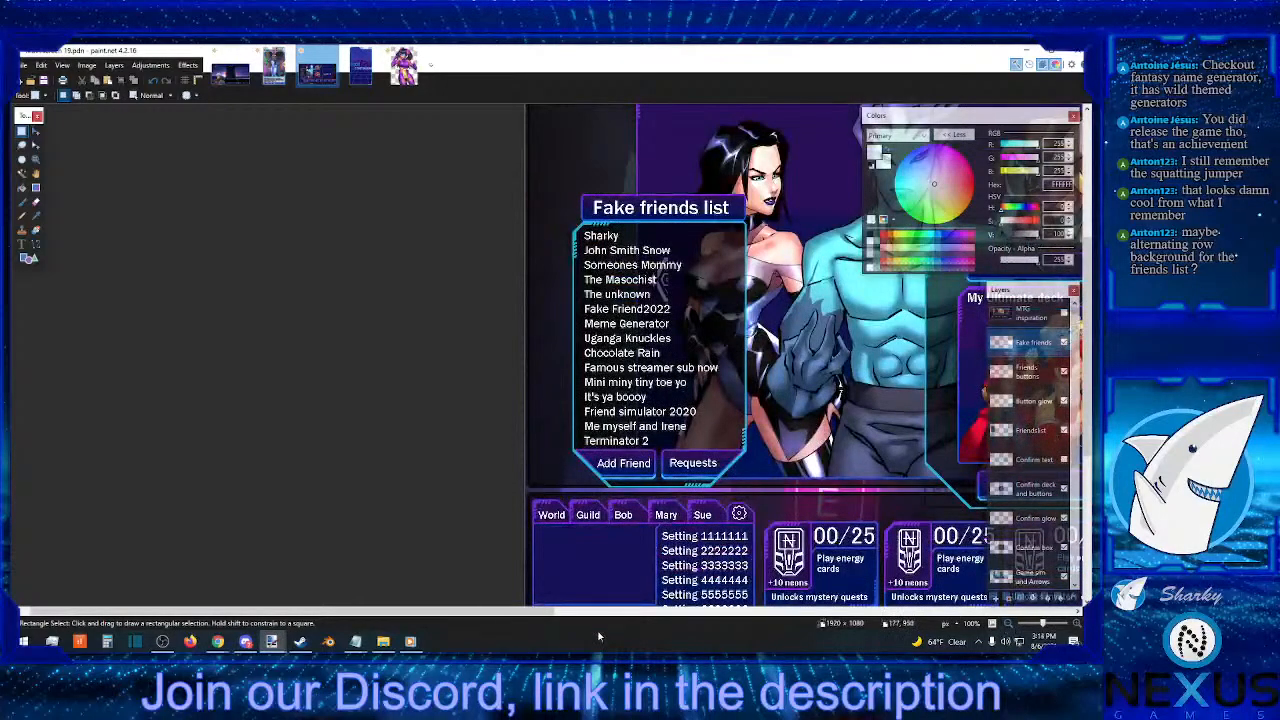
{"action": "left_click", "coordinate": [586, 613]}
{"action": "left_click_drag", "start_coordinate": [586, 613], "coordinate": [140, 610]}
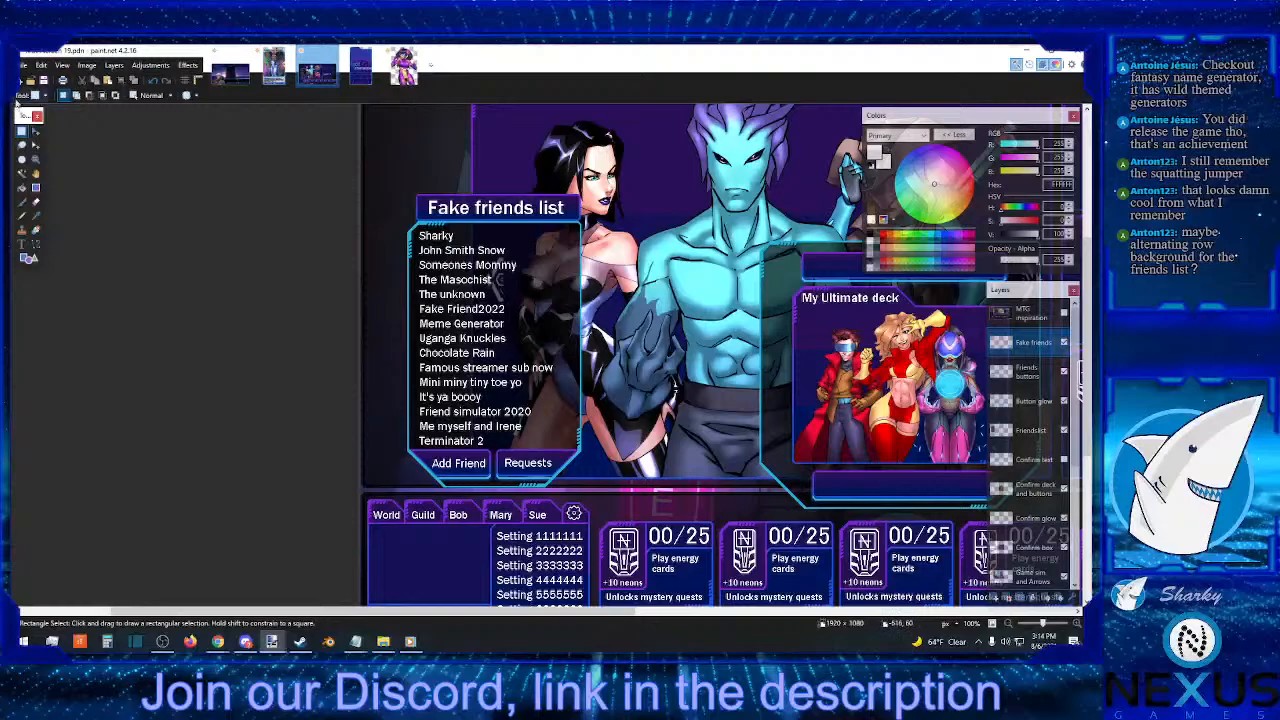
{"action": "left_click", "coordinate": [22, 65]}
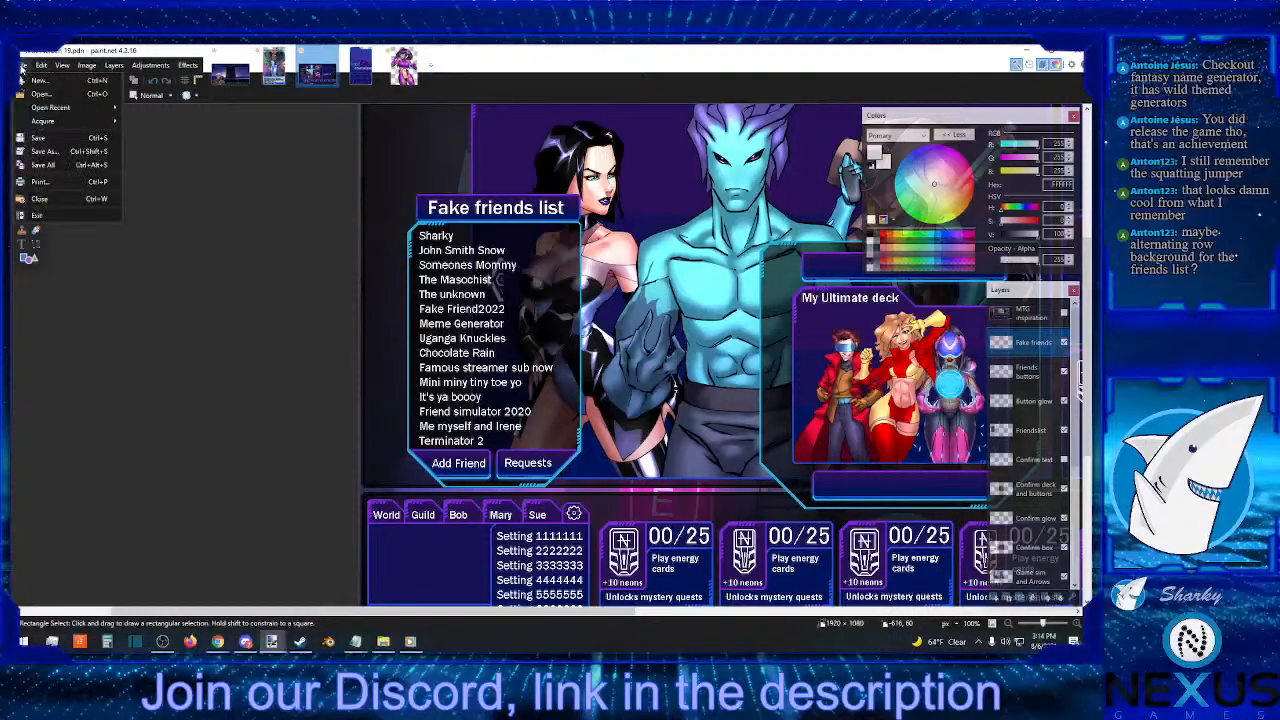
{"action": "left_click", "coordinate": [61, 137]}
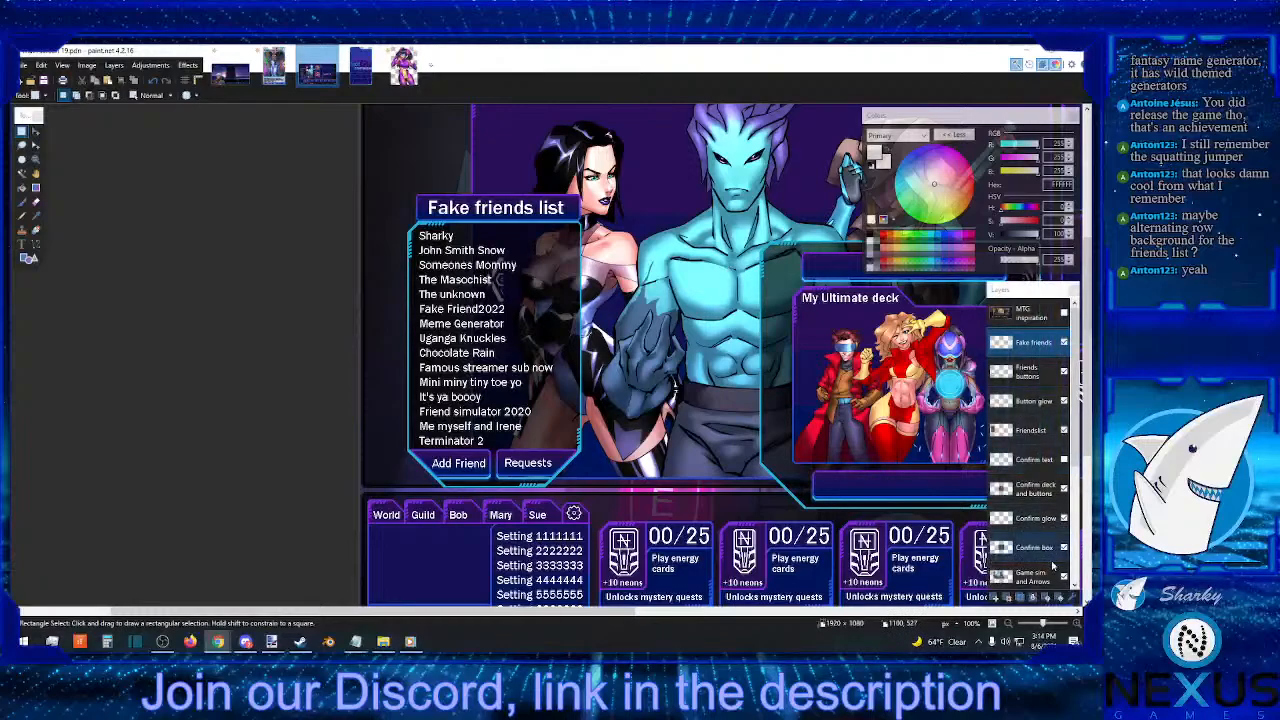
- On the friends list layer, select a rectangle about 303 × 24 px spanning the frame's width around the second name row
{"action": "key", "text": "ctrl+plus"}
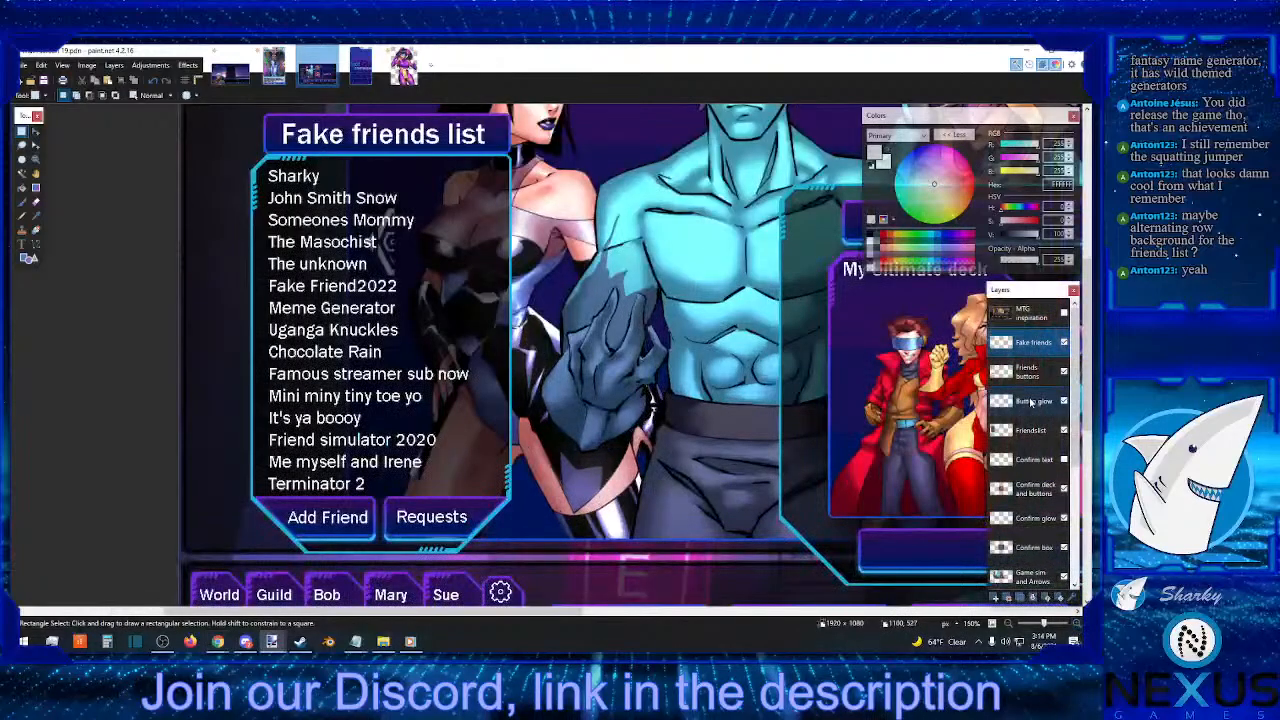
{"action": "left_click", "coordinate": [1030, 430]}
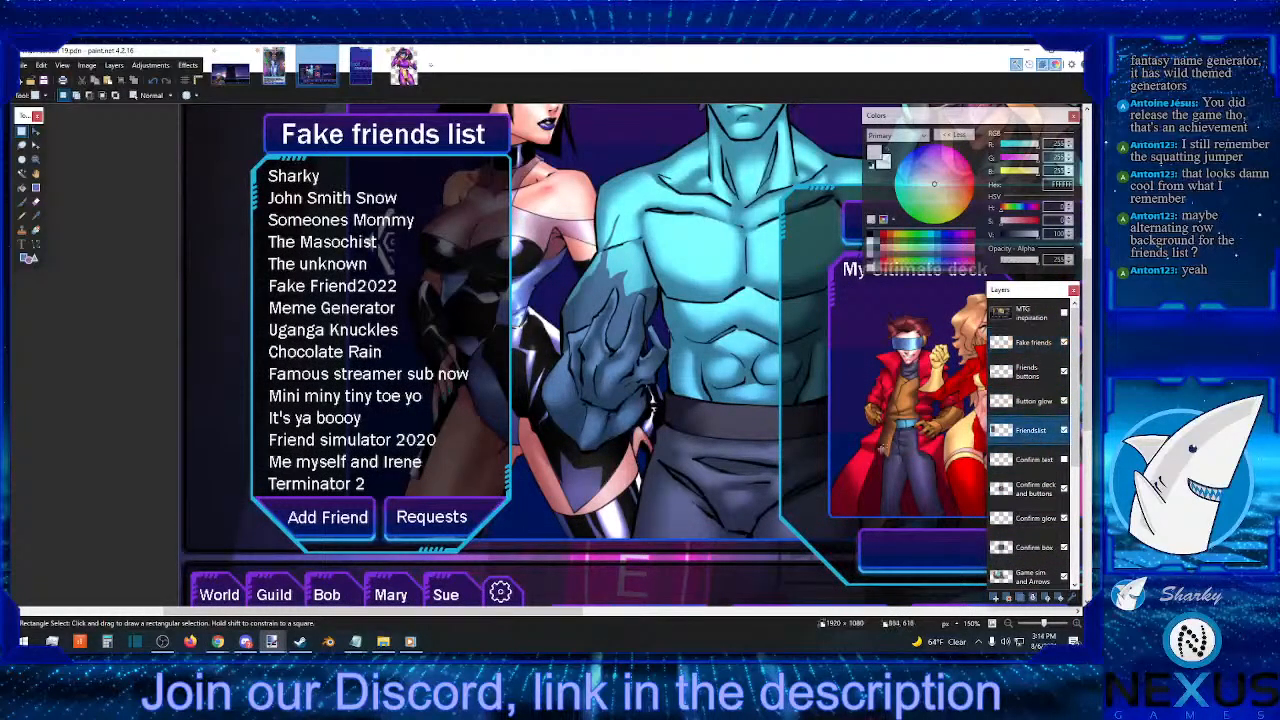
{"action": "left_click", "coordinate": [1076, 623]}
{"action": "left_click", "coordinate": [632, 612]}
{"action": "left_click_drag", "start_coordinate": [631, 612], "coordinate": [287, 598]}
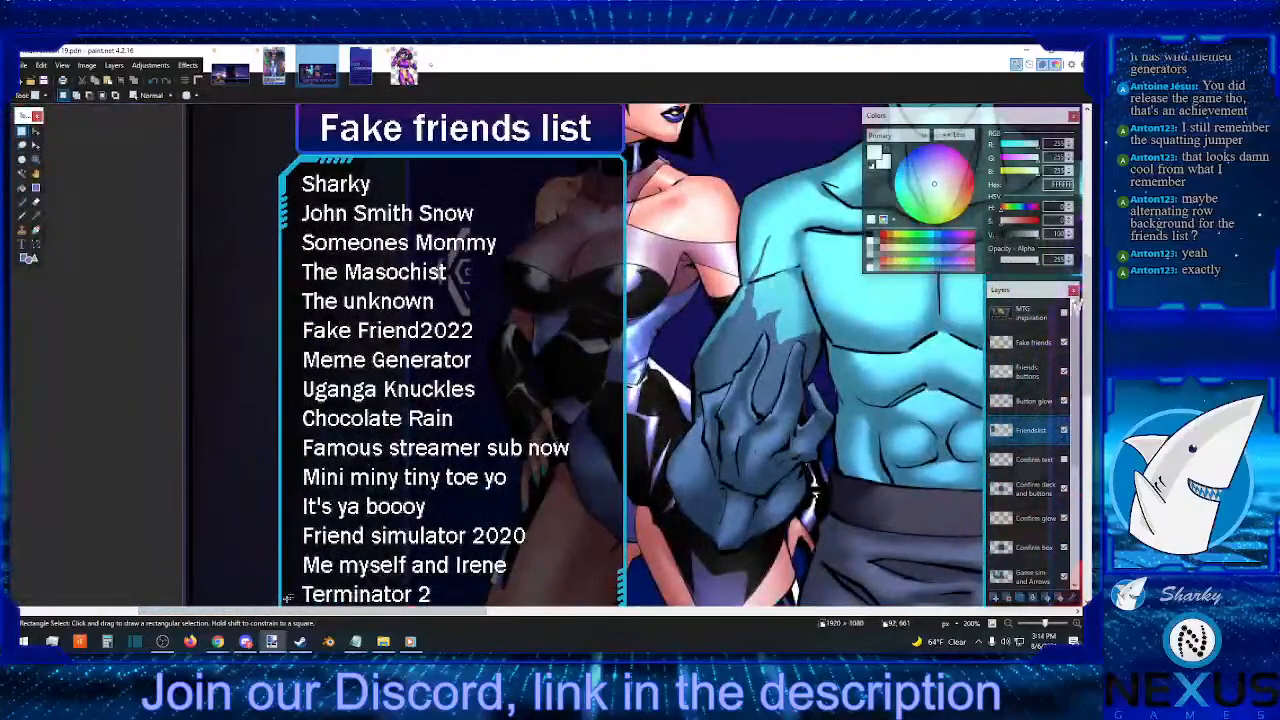
{"action": "scroll", "coordinate": [287, 598], "scroll_direction": "up", "scroll_amount": 3}
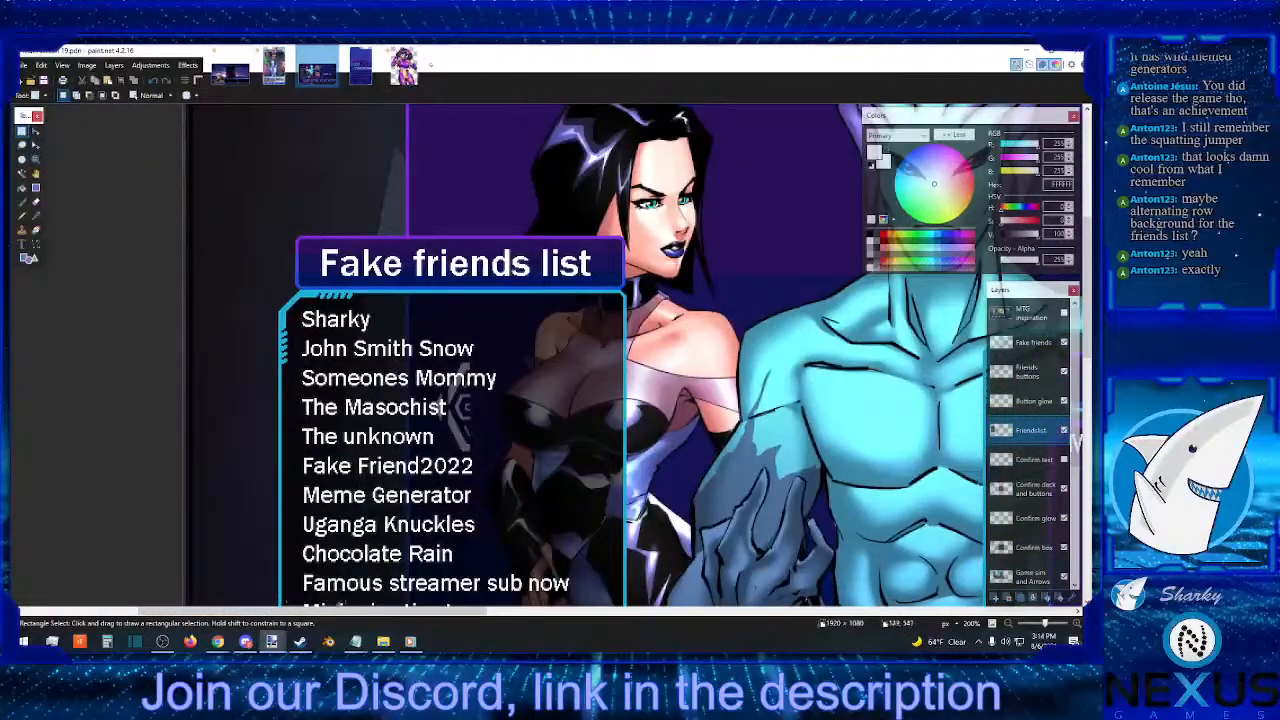
{"action": "left_click", "coordinate": [1076, 624]}
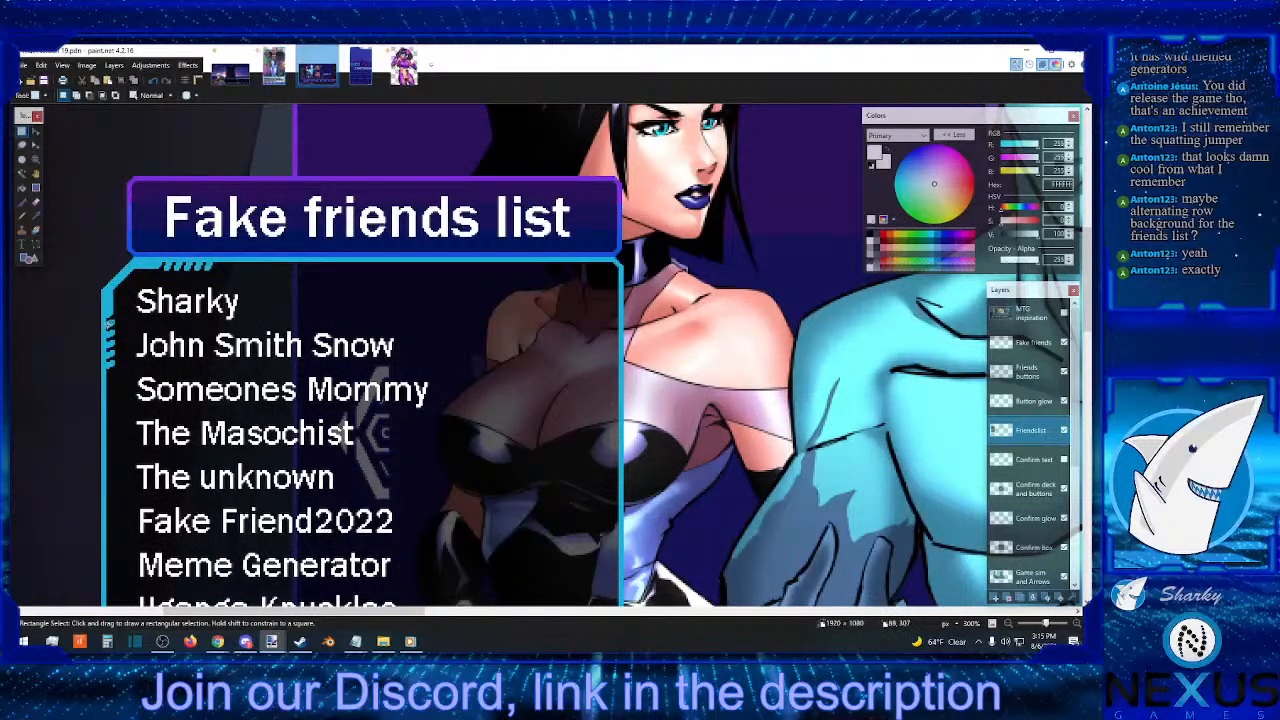
{"action": "left_click_drag", "start_coordinate": [107, 324], "coordinate": [619, 364]}
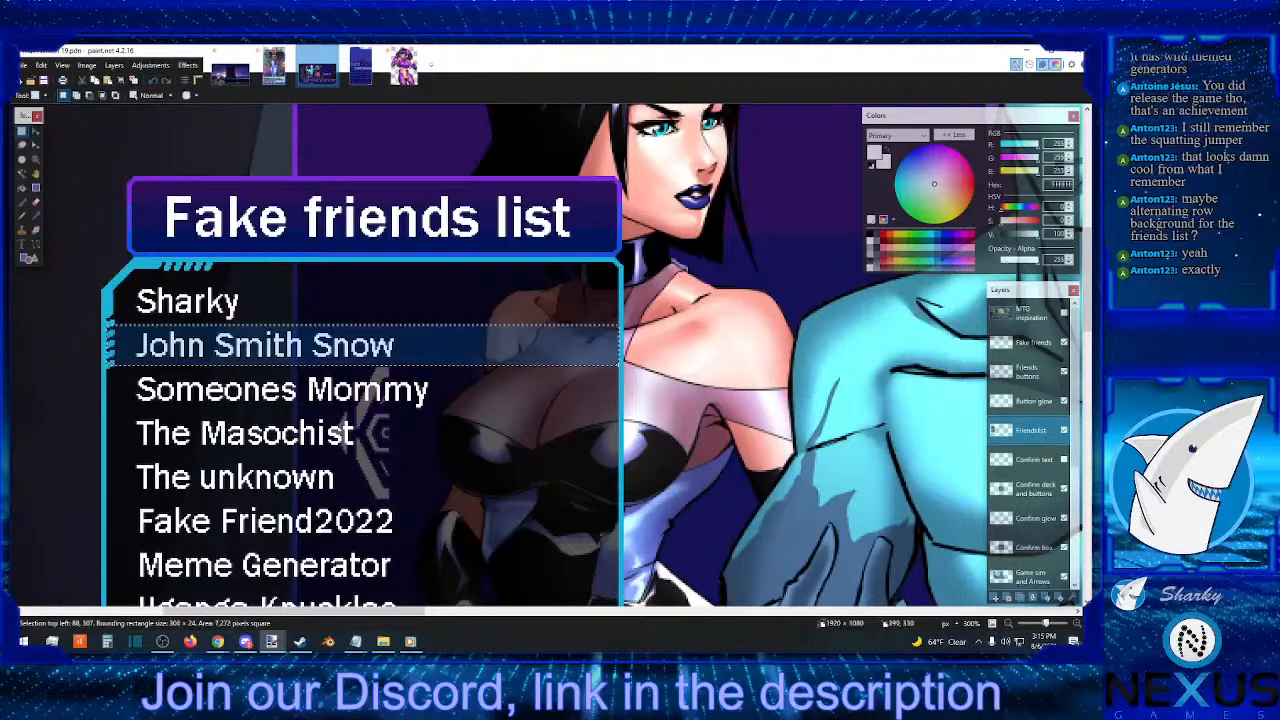